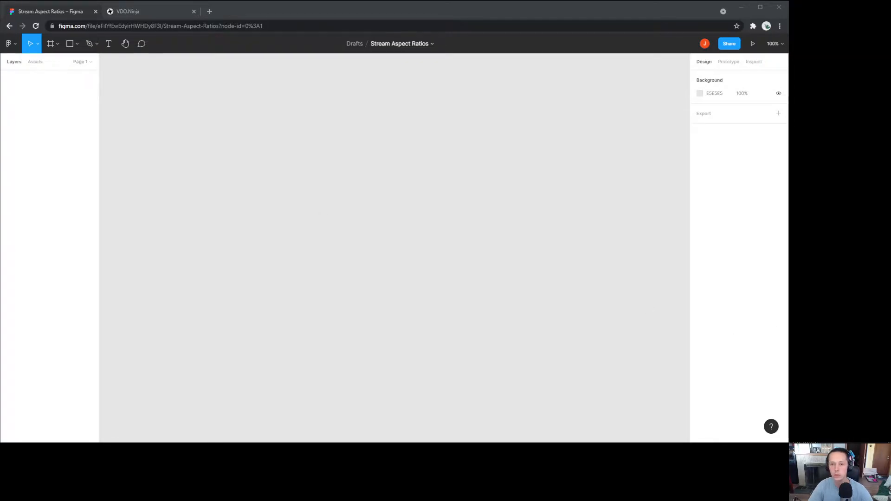
# Step: Move the OBS Studio window over the blank Stream Aspect Ratios Figma file
pyautogui.moveTo(789, 44); pyautogui.dragTo(393, 45)
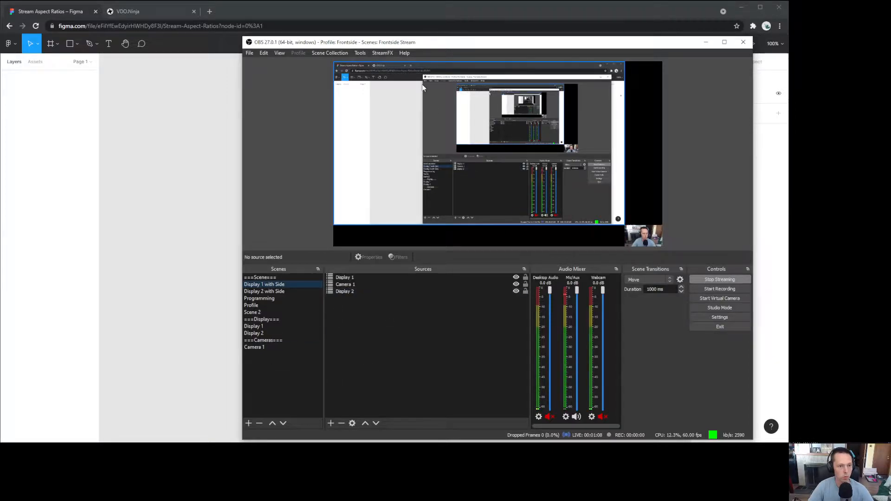
# Step: Reposition OBS over the Figma plan and switch OBS to the Camera 1 scene
pyautogui.moveTo(399, 43); pyautogui.dragTo(788, 59)
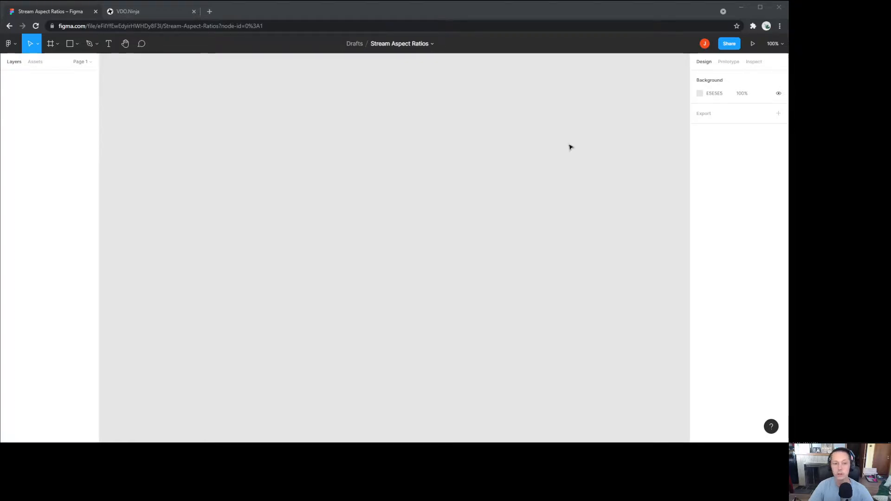
pyautogui.click(303, 265)
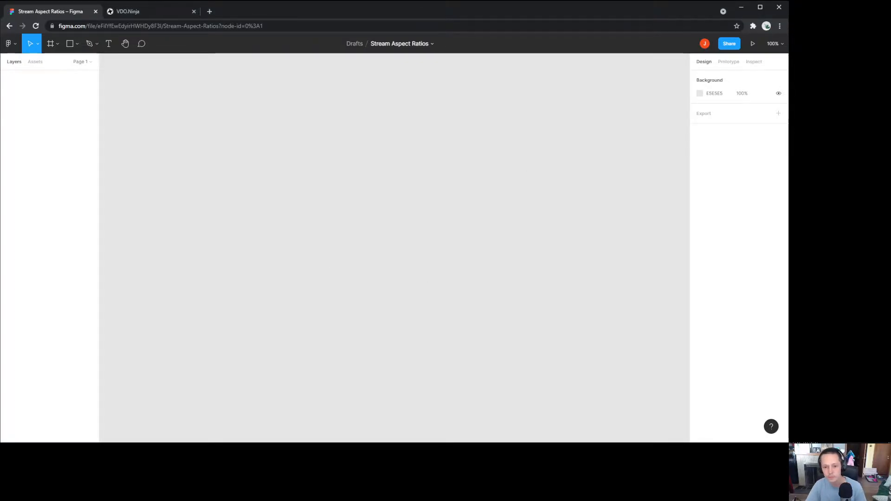
pyautogui.moveTo(788, 23); pyautogui.dragTo(326, 40)
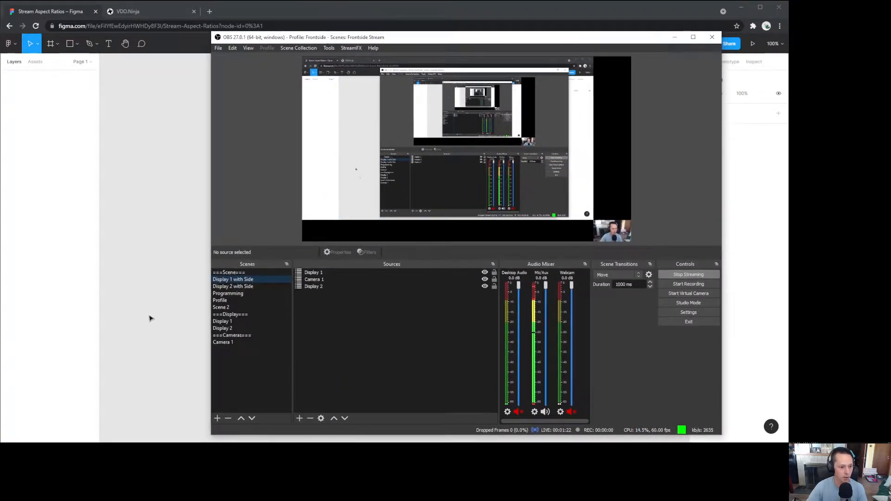
pyautogui.click(227, 342)
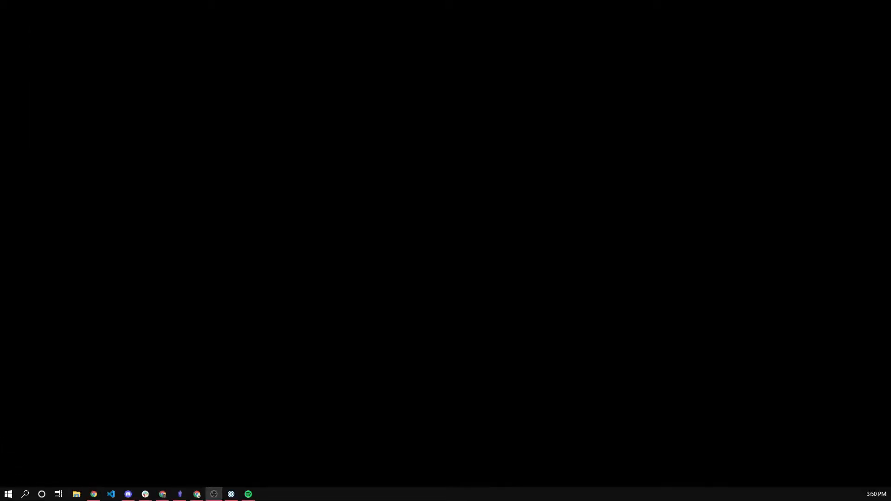
# Step: Bring OBS onto this display and select the Camera 1 scene instead of Programming
pyautogui.moveTo(890, 4); pyautogui.dragTo(511, 24)
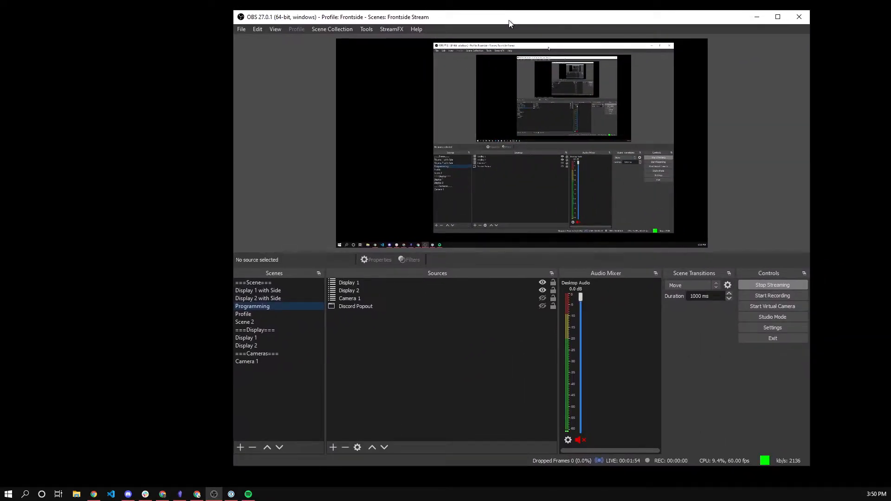
pyautogui.click(278, 362)
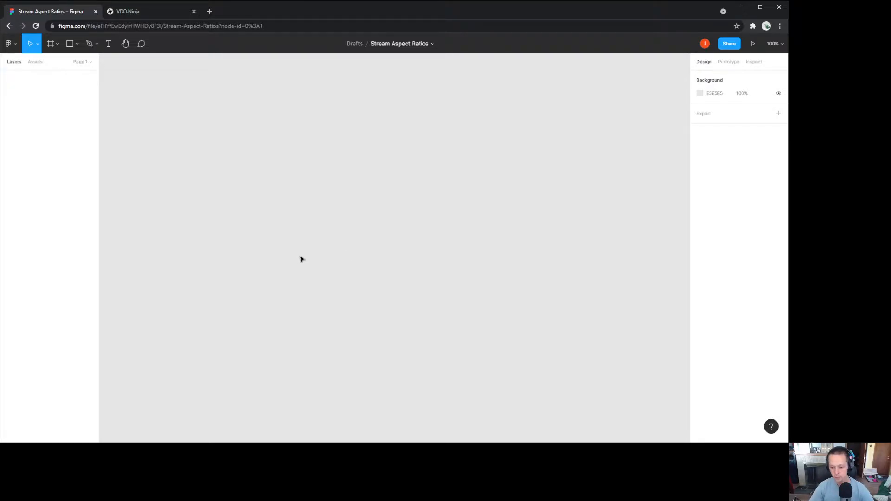
# Step: Draw a rectangle near the top of the canvas and set its width to 1920
pyautogui.click(71, 42)
pyautogui.click(77, 46)
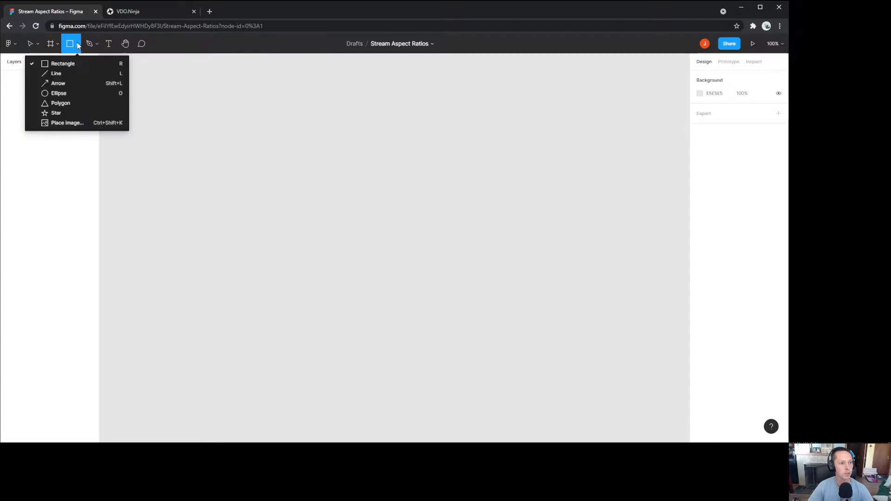
pyautogui.click(58, 64)
pyautogui.moveTo(289, 97)
pyautogui.mouseDown()
pyautogui.moveTo(388, 308)
pyautogui.moveTo(543, 244)
pyautogui.moveTo(578, 274)
pyautogui.moveTo(601, 271)
pyautogui.moveTo(561, 272)
pyautogui.mouseUp()
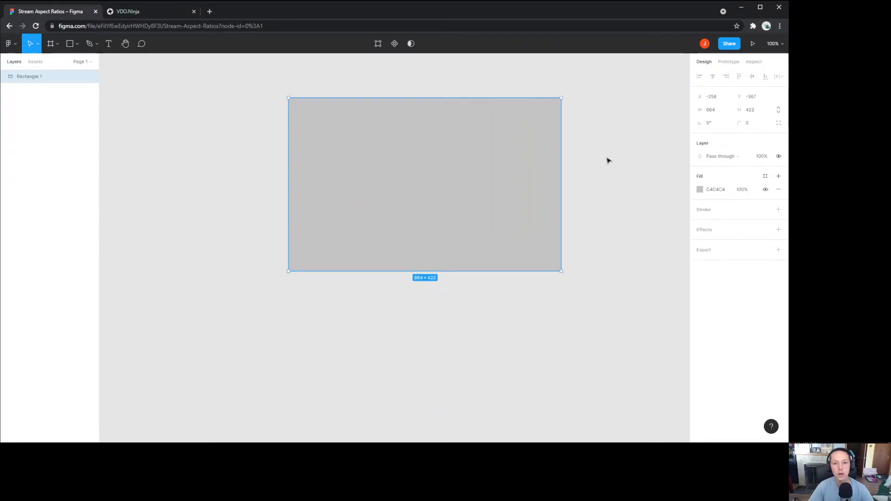
pyautogui.click(714, 112)
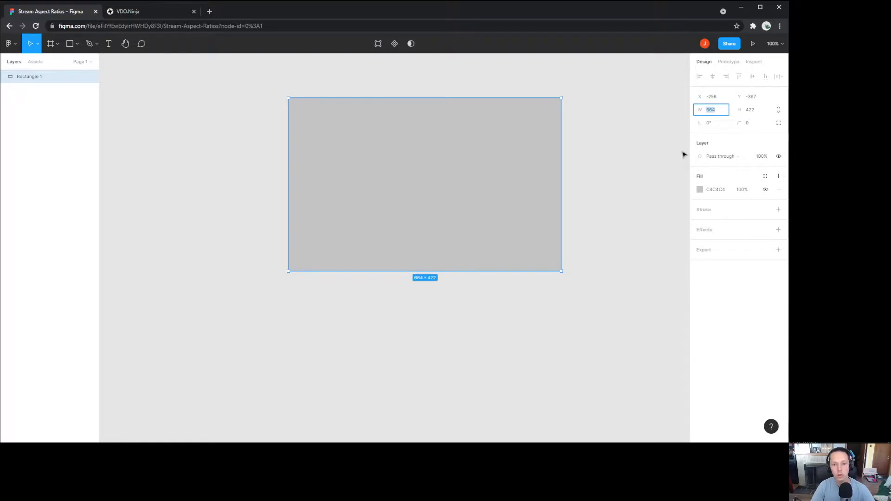
pyautogui.write('1920')
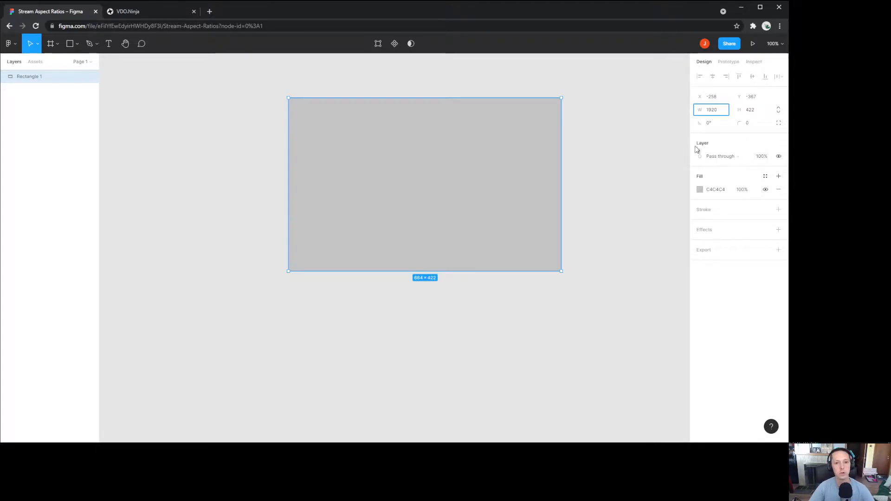
pyautogui.press('Return')
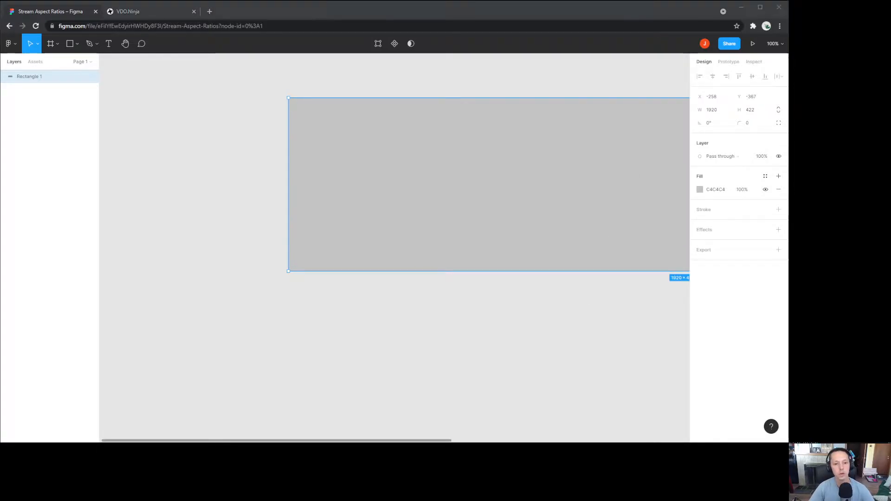
# Step: Set Rectangle 1's height to 1080 and place OBS over Figma's right side
pyautogui.click(490, 364)
pyautogui.moveTo(562, 348); pyautogui.dragTo(404, 373)
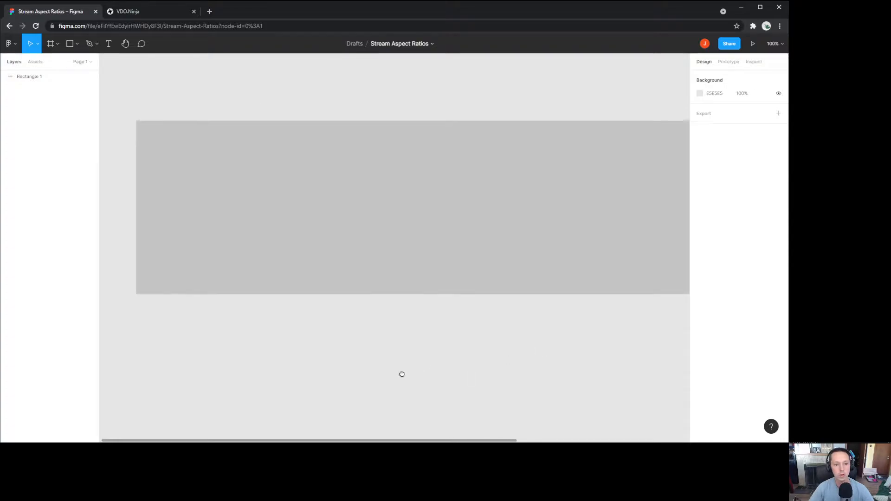
pyautogui.scroll(-2, 406, 372)
pyautogui.scroll(-3, 406, 372)
pyautogui.moveTo(476, 399); pyautogui.dragTo(401, 347)
pyautogui.scroll(1, 418, 353)
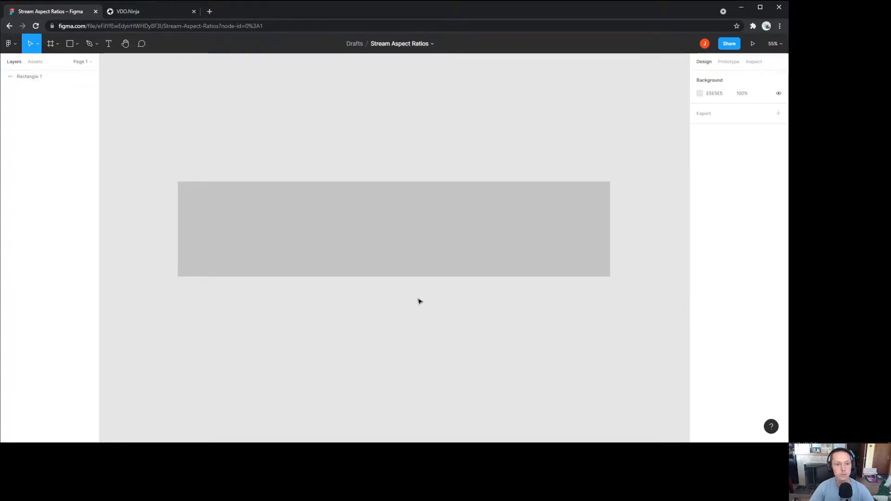
pyautogui.click(428, 241)
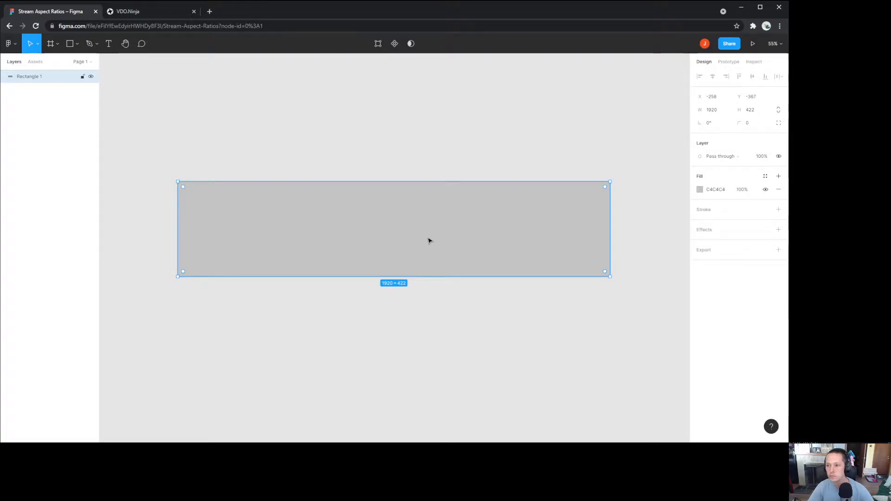
pyautogui.click(757, 112)
pyautogui.write('1080')
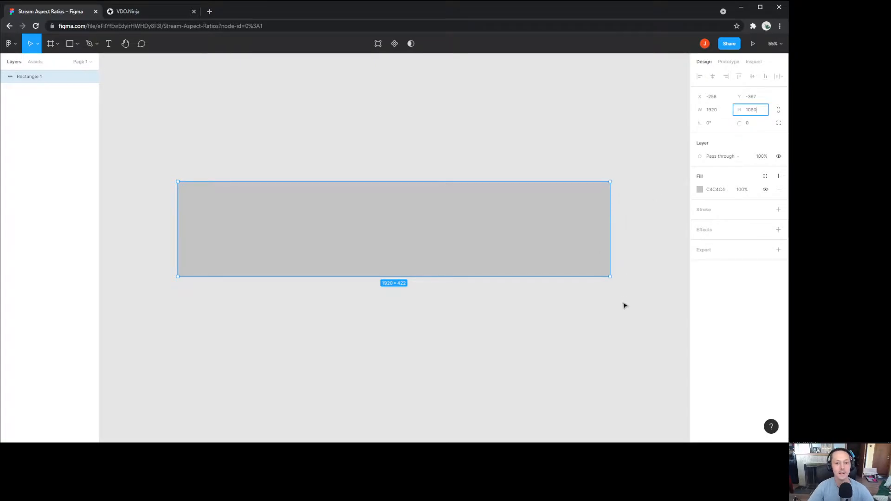
pyautogui.click(635, 338)
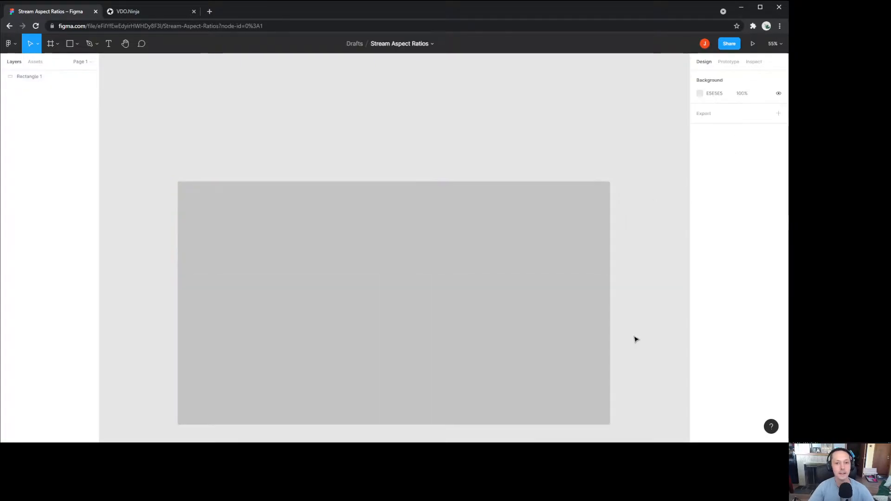
pyautogui.moveTo(638, 340); pyautogui.dragTo(648, 281)
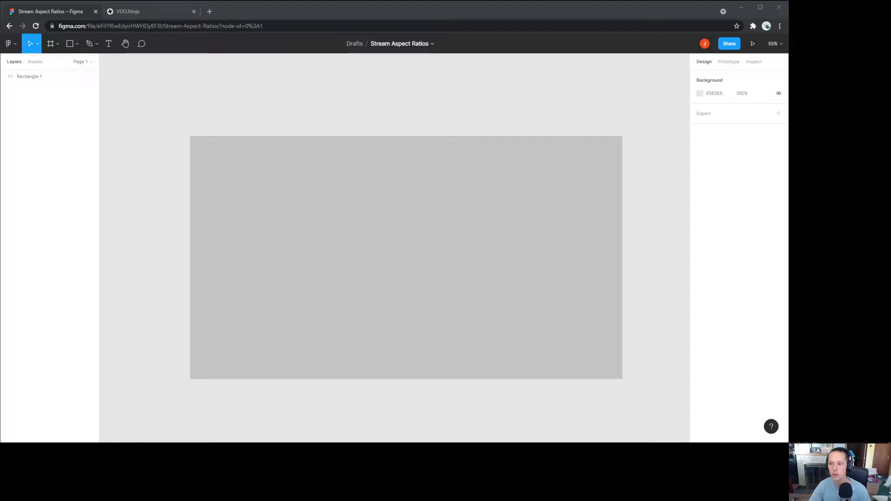
pyautogui.moveTo(788, 59); pyautogui.dragTo(697, 59)
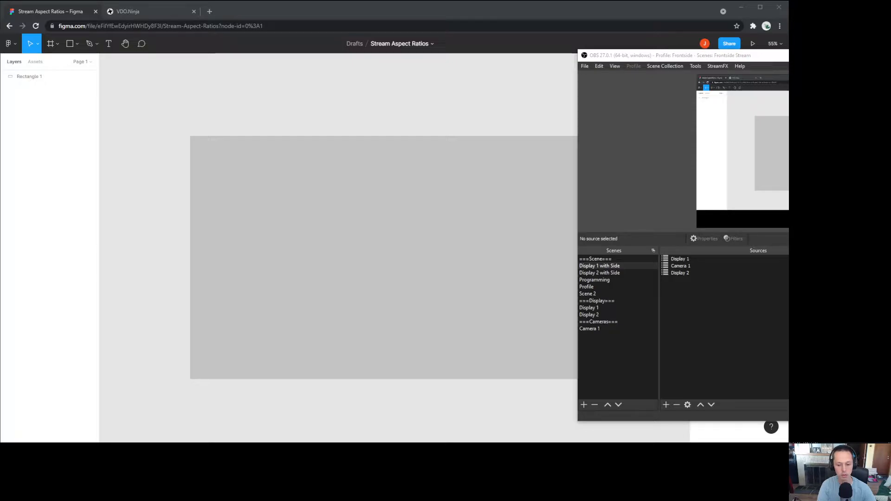
# Step: Move the OBS window off the display so Rectangle 1 is fully visible
pyautogui.click(693, 313)
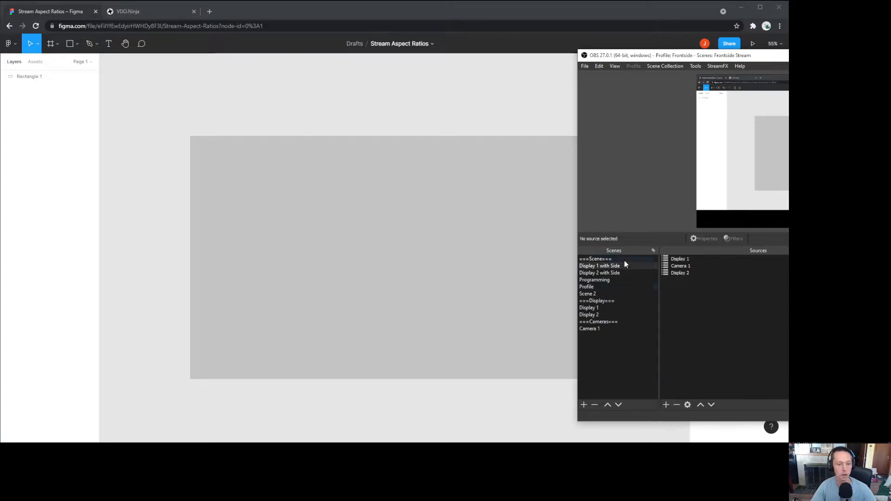
pyautogui.moveTo(643, 56); pyautogui.dragTo(789, 59)
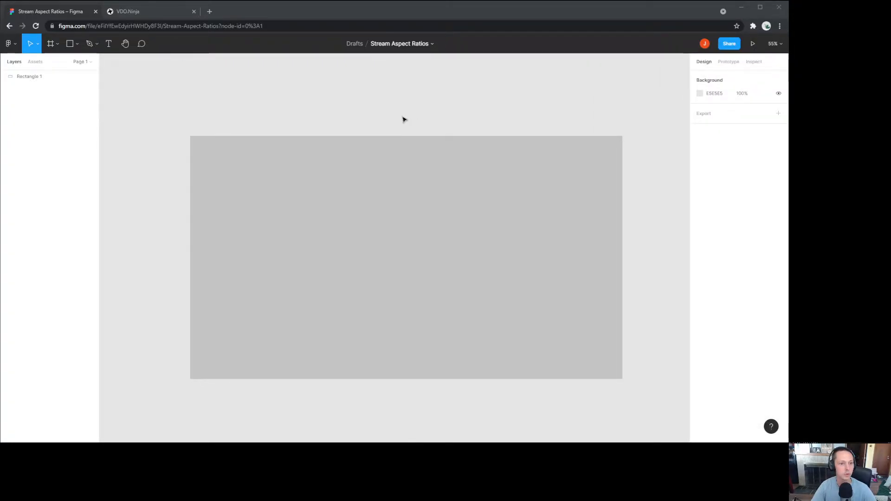
# Step: Select and deselect Rectangle 1, then bring up the shape tools list
pyautogui.click(360, 279)
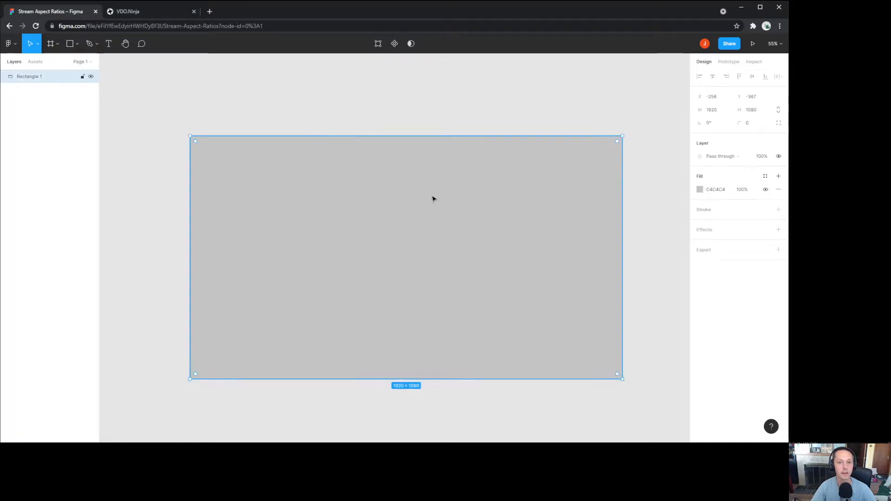
pyautogui.click(495, 112)
pyautogui.click(472, 209)
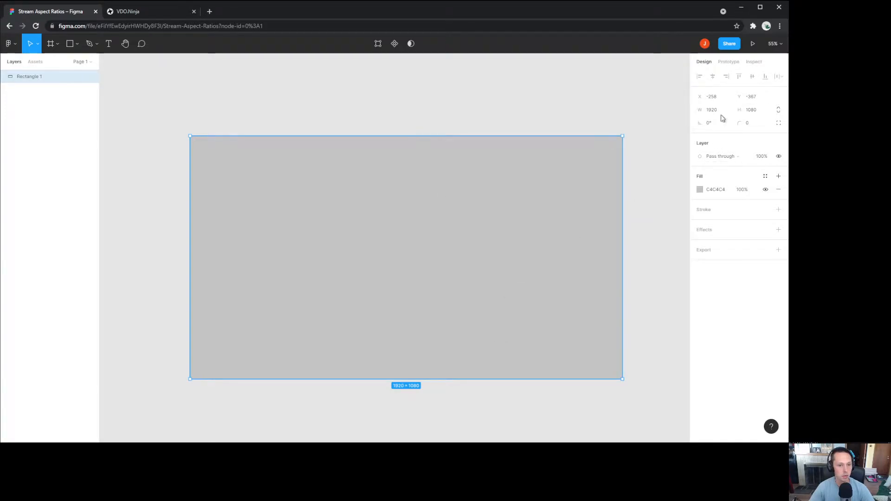
pyautogui.click(488, 106)
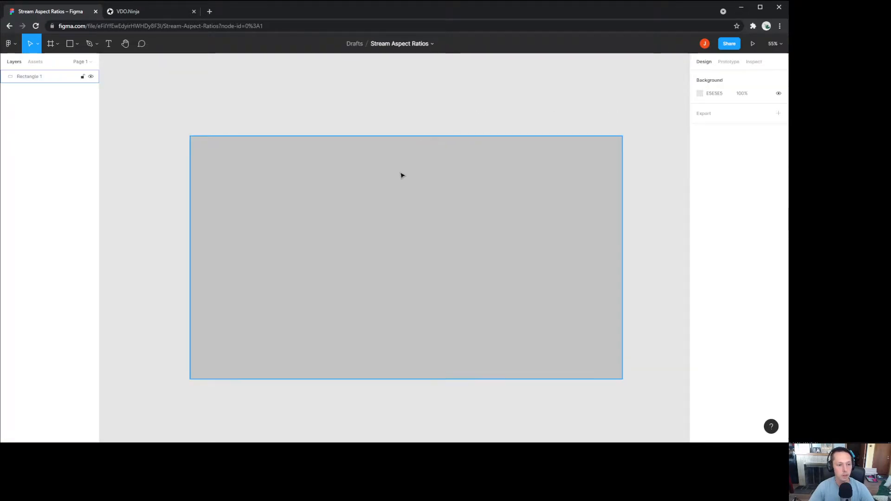
pyautogui.click(76, 44)
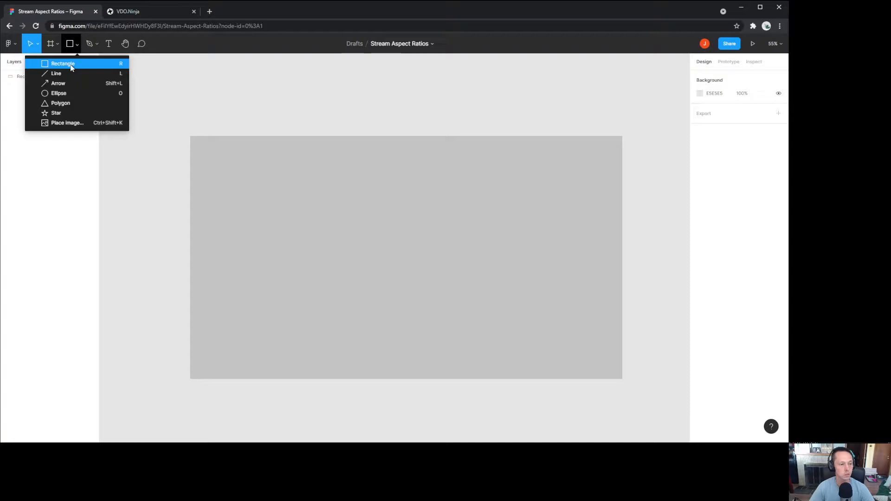
# Step: Draw Rectangle 2 below the first and size it 960×540
pyautogui.click(72, 68)
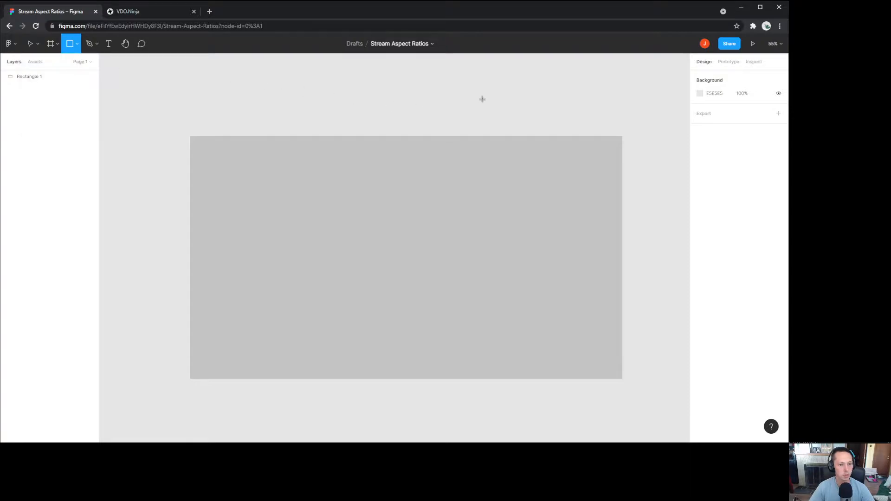
pyautogui.scroll(-1, 470, 97)
pyautogui.scroll(-3, 466, 103)
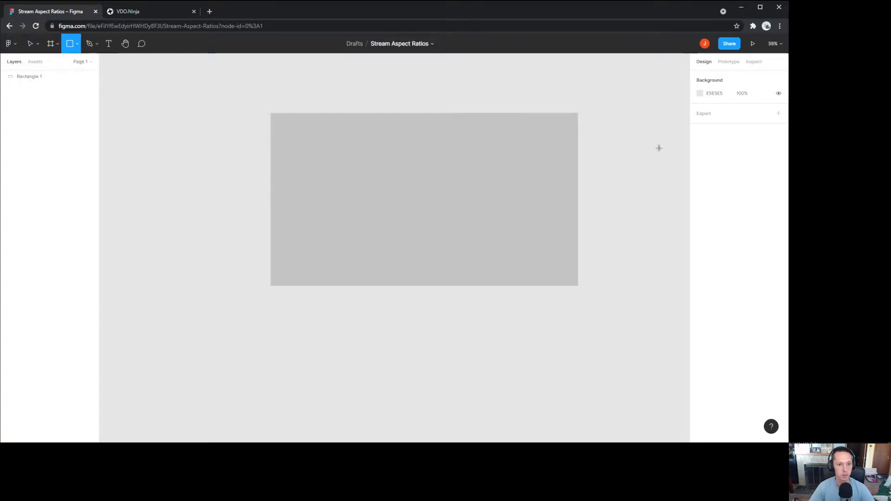
pyautogui.moveTo(424, 347)
pyautogui.mouseDown()
pyautogui.moveTo(454, 364)
pyautogui.moveTo(463, 392)
pyautogui.moveTo(478, 393)
pyautogui.mouseUp()
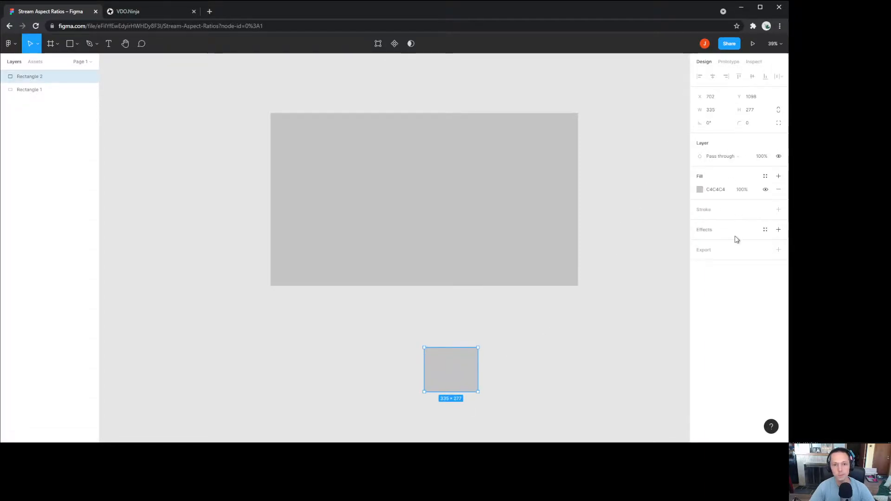
pyautogui.click(711, 110)
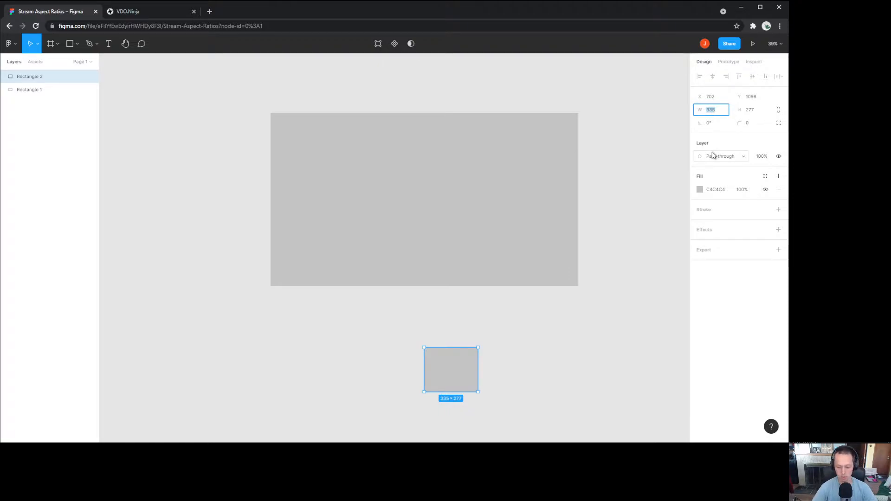
pyautogui.click(758, 110)
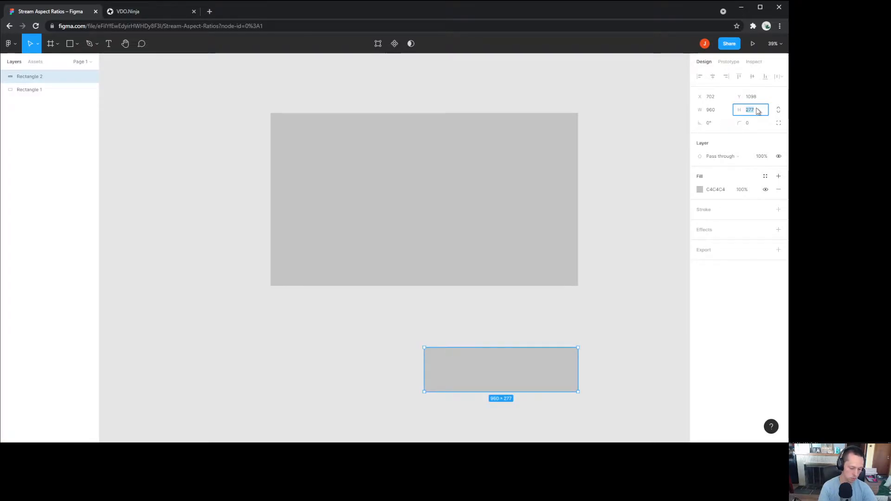
pyautogui.write('540')
pyautogui.press('Return')
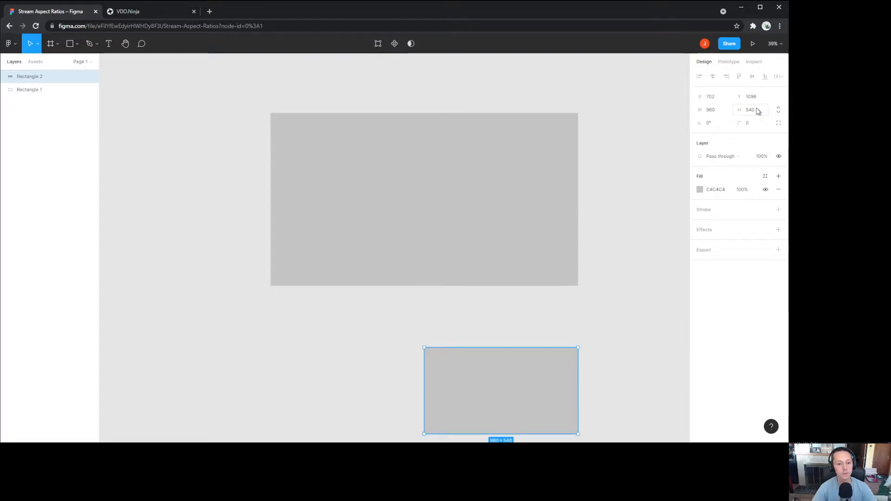
pyautogui.click(700, 190)
# Step: Fill Rectangle 2 red (F21515) and move it onto Rectangle 1's upper right
pyautogui.click(681, 205)
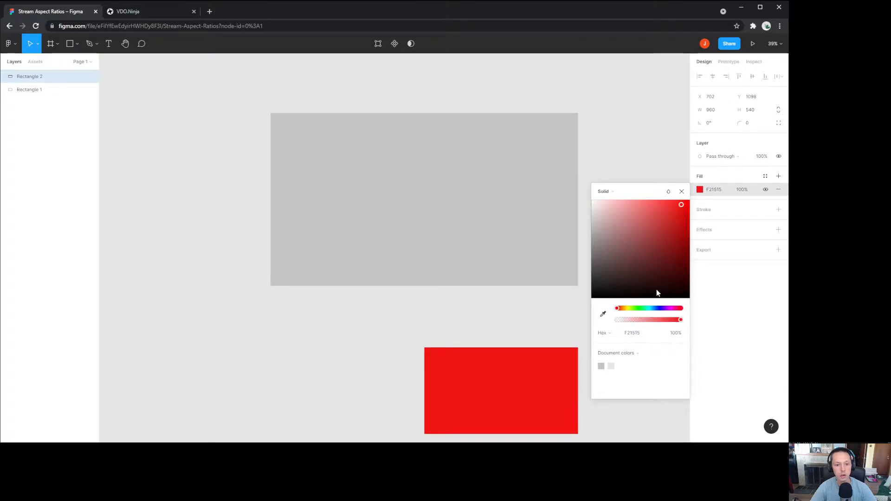
pyautogui.click(487, 313)
pyautogui.moveTo(515, 403); pyautogui.dragTo(547, 179)
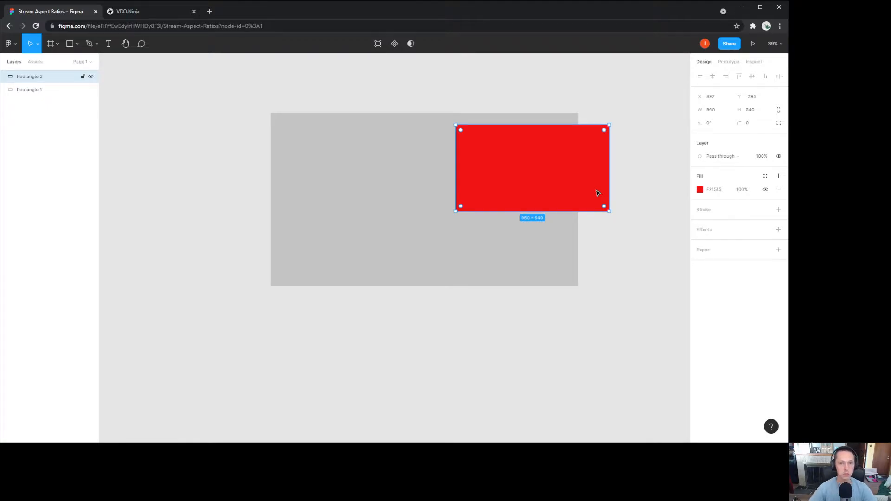
# Step: Set the red rectangle's width to 320 and snap it to the frame's right edge
pyautogui.click(719, 110)
pyautogui.write('320')
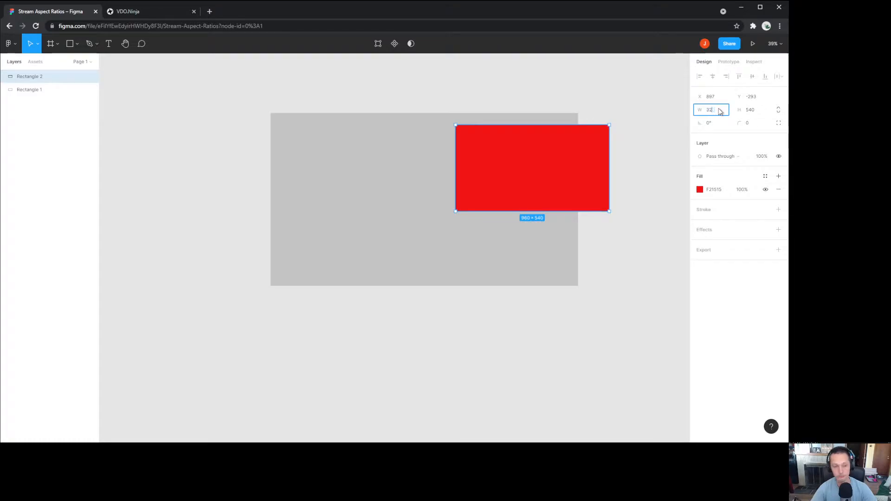
pyautogui.click(571, 293)
pyautogui.moveTo(494, 155); pyautogui.dragTo(567, 153)
pyautogui.click(594, 154)
pyautogui.click(548, 149)
pyautogui.click(581, 153)
# Step: Paste a copy of the red rectangle and place it beneath the original
pyautogui.click(573, 165)
pyautogui.click(627, 193)
pyautogui.hotkey('ctrl', 'v')
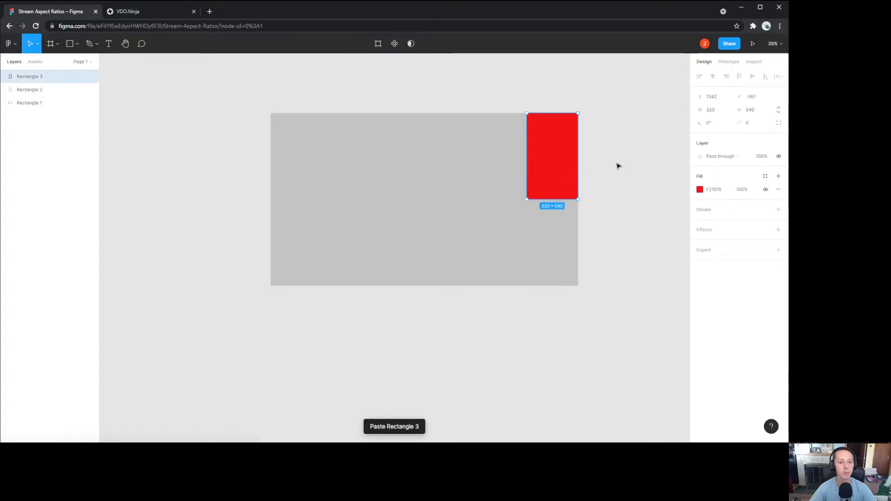
pyautogui.moveTo(551, 162); pyautogui.dragTo(560, 251)
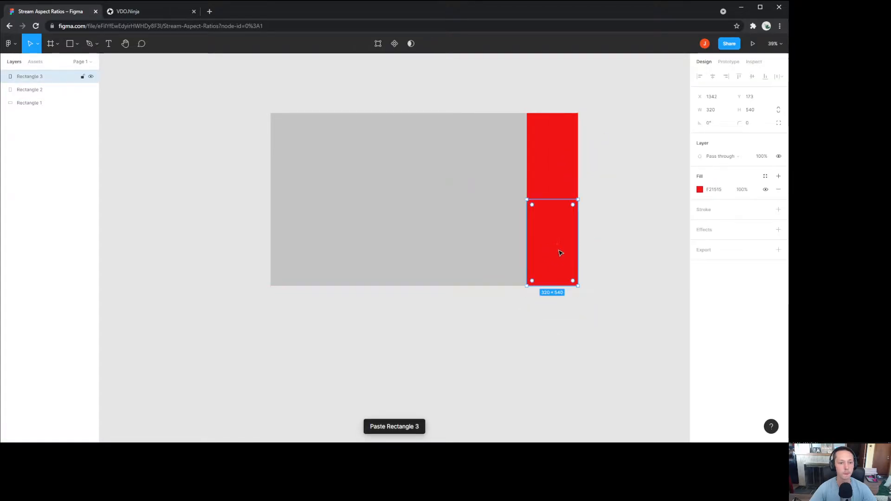
# Step: Change the pasted Rectangle 3's fill to green 34F215
pyautogui.click(700, 190)
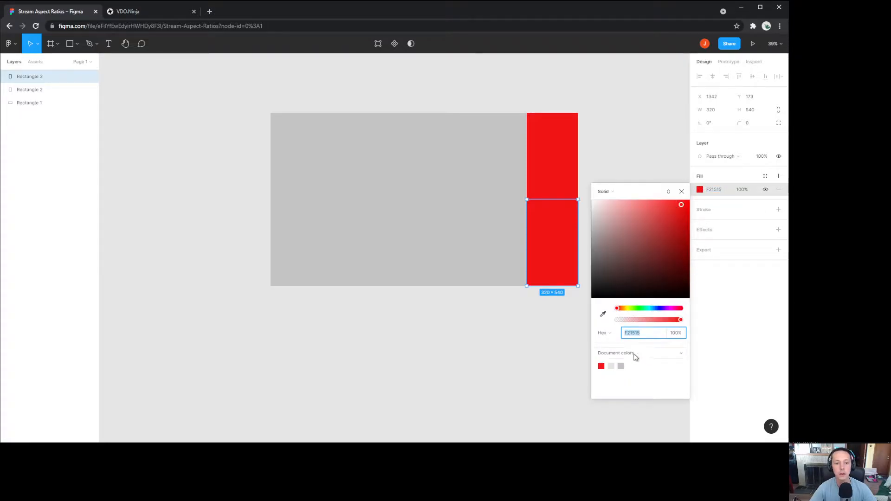
pyautogui.click(639, 308)
pyautogui.click(520, 367)
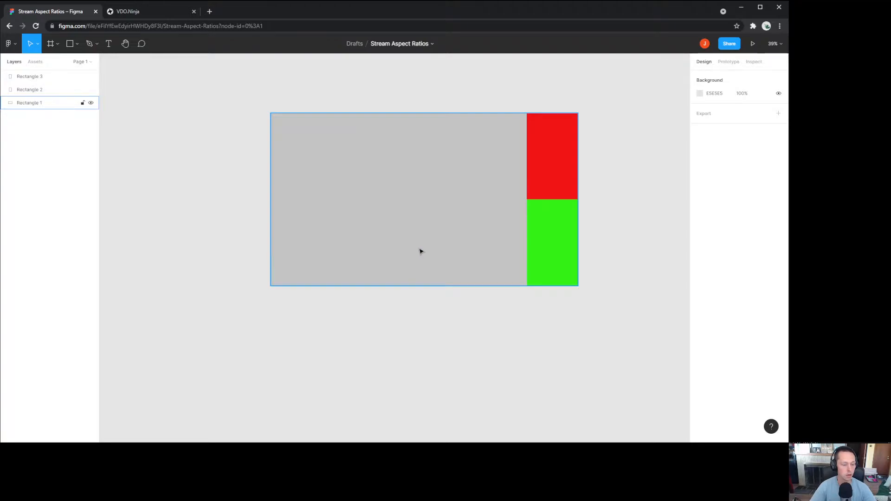
pyautogui.click(569, 240)
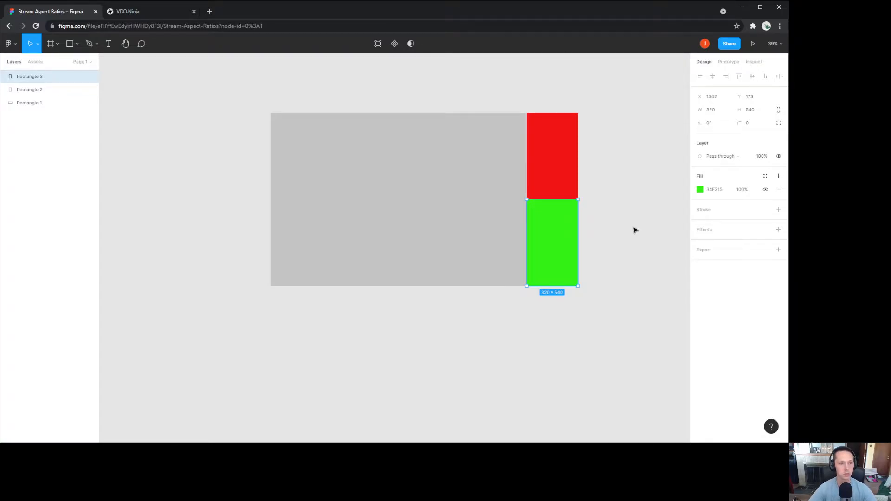
# Step: Add a text label reading 1600 above the grey frame
pyautogui.press('t')
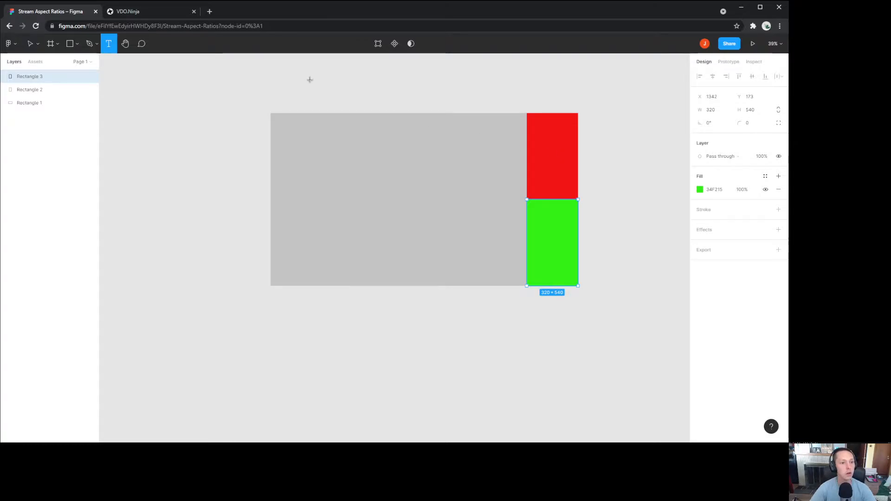
pyautogui.moveTo(337, 67); pyautogui.dragTo(454, 93)
pyautogui.write('168')
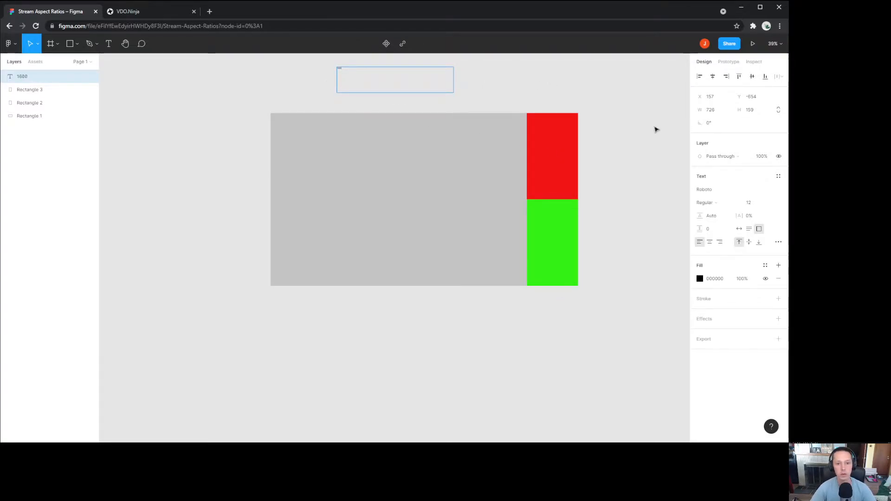
pyautogui.click(752, 203)
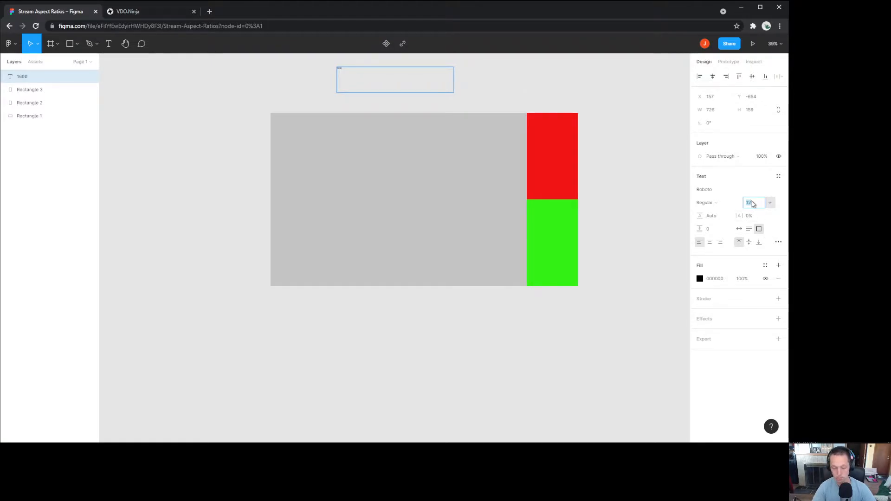
pyautogui.write('50')
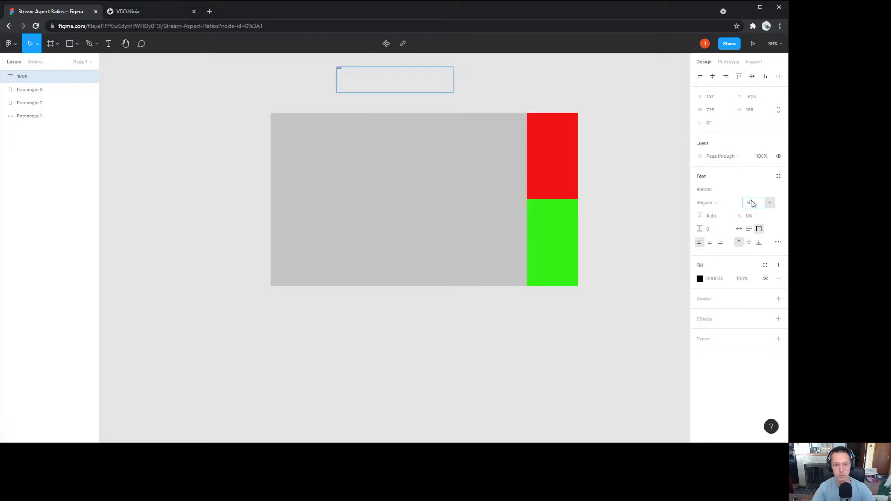
pyautogui.press('Escape')
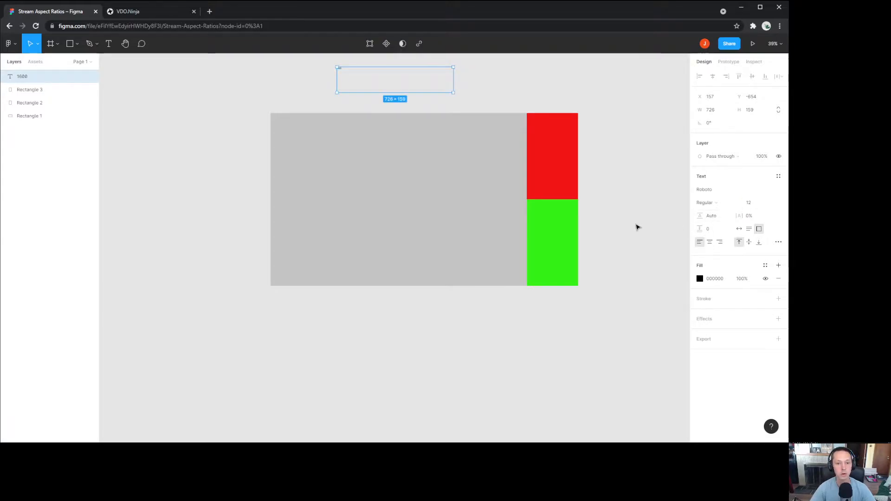
# Step: Set the 1600 label's line height to 50
pyautogui.moveTo(612, 111); pyautogui.dragTo(596, 189)
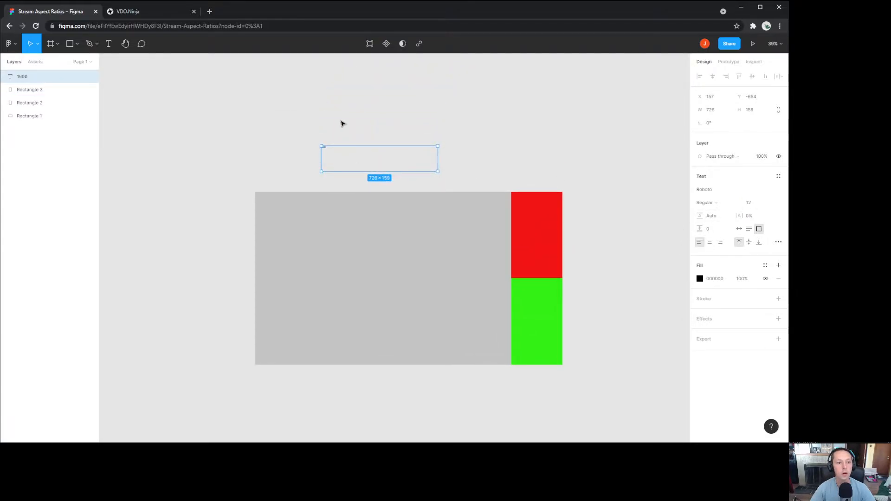
pyautogui.click(343, 124)
pyautogui.click(324, 146)
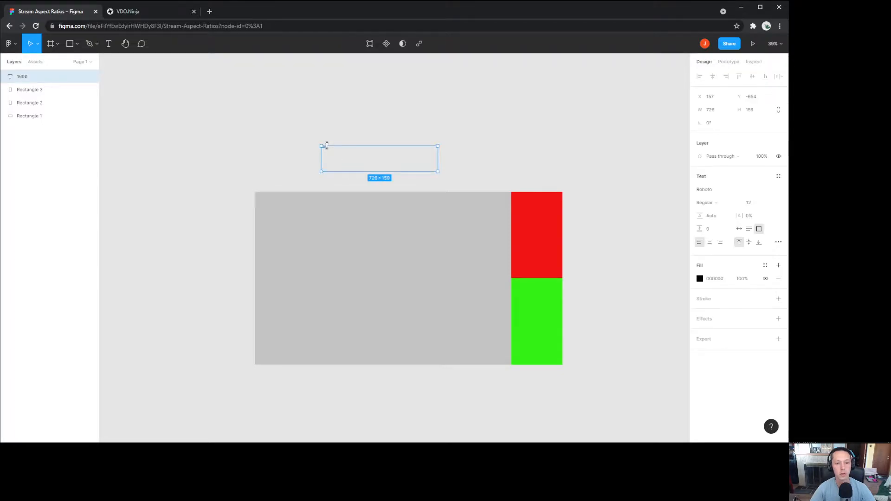
pyautogui.click(722, 220)
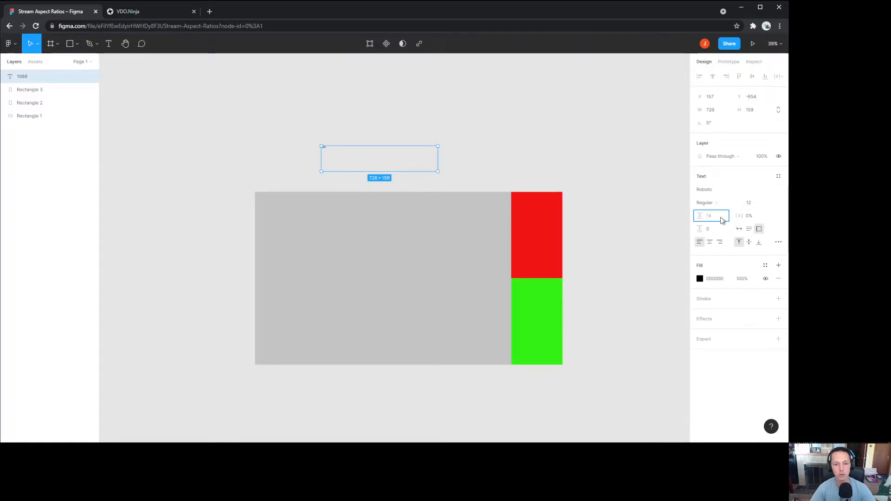
pyautogui.write('50')
pyautogui.press('Return')
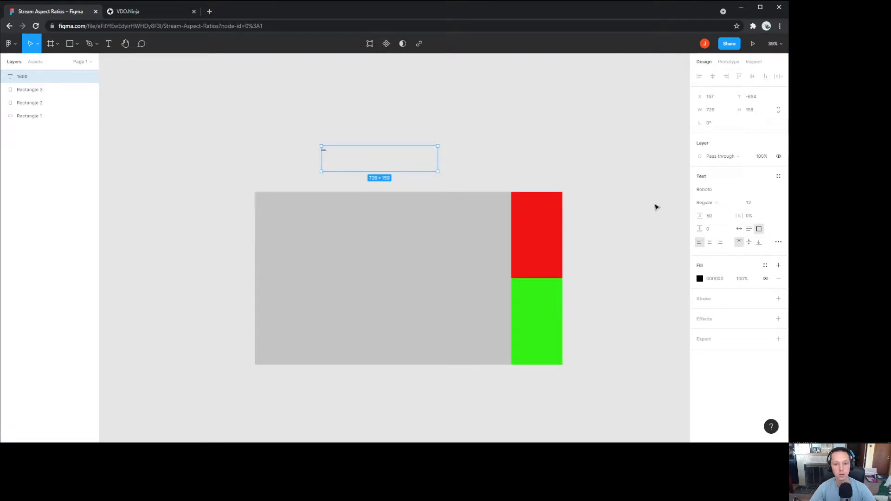
# Step: Set the 1600 label's font size to 72
pyautogui.click(687, 215)
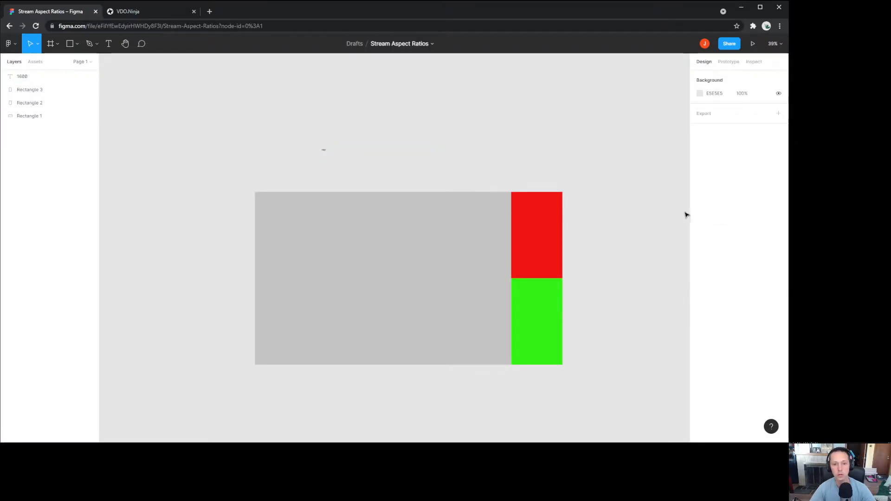
pyautogui.click(327, 154)
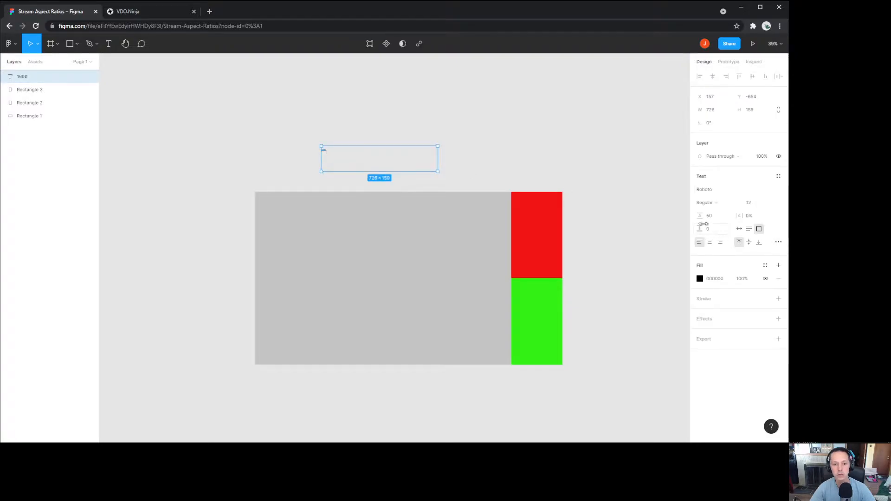
pyautogui.click(767, 207)
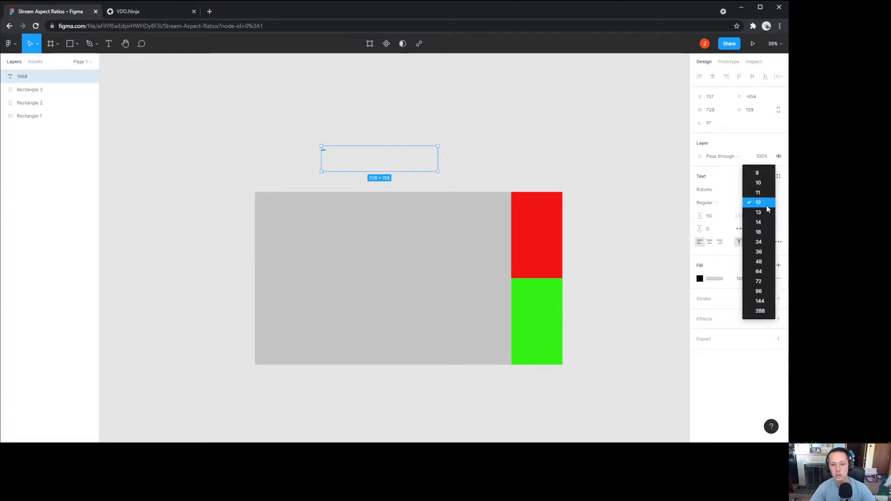
pyautogui.click(765, 279)
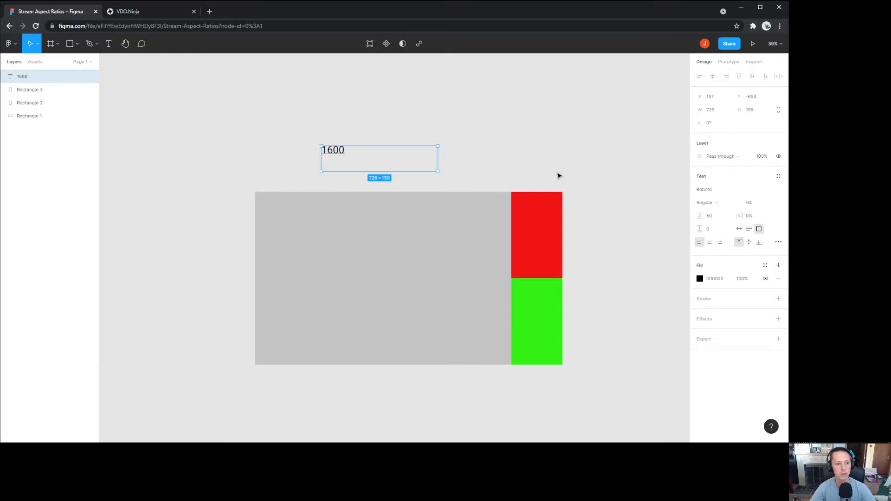
pyautogui.click(770, 203)
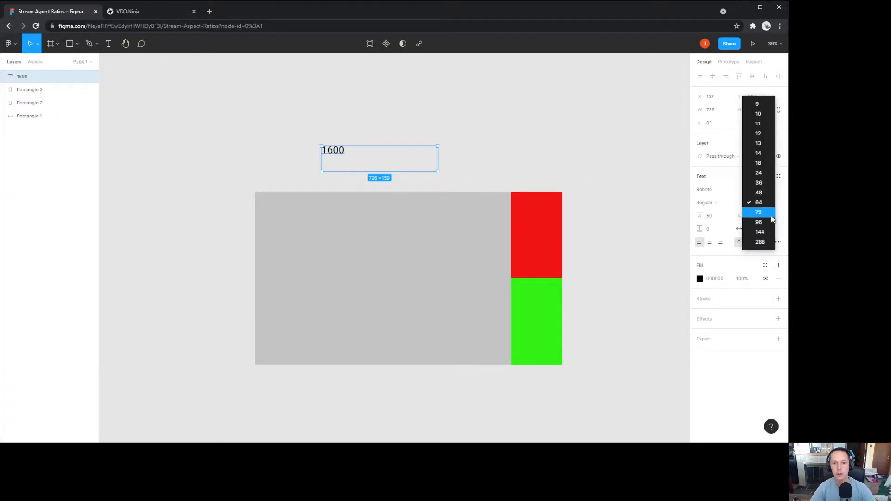
pyautogui.click(771, 213)
pyautogui.click(531, 118)
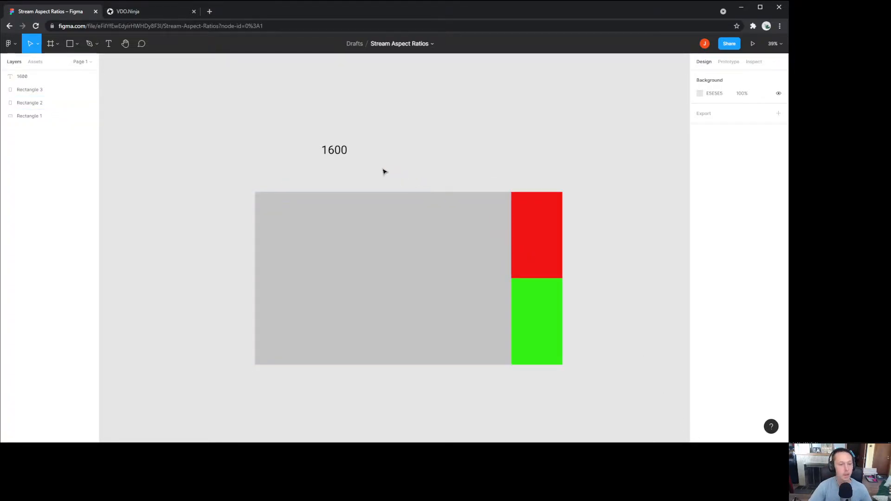
# Step: Move the 1600 label to the frame's top edge, resize its box to 250×100 and centre-align it
pyautogui.click(342, 155)
pyautogui.moveTo(342, 156); pyautogui.dragTo(414, 177)
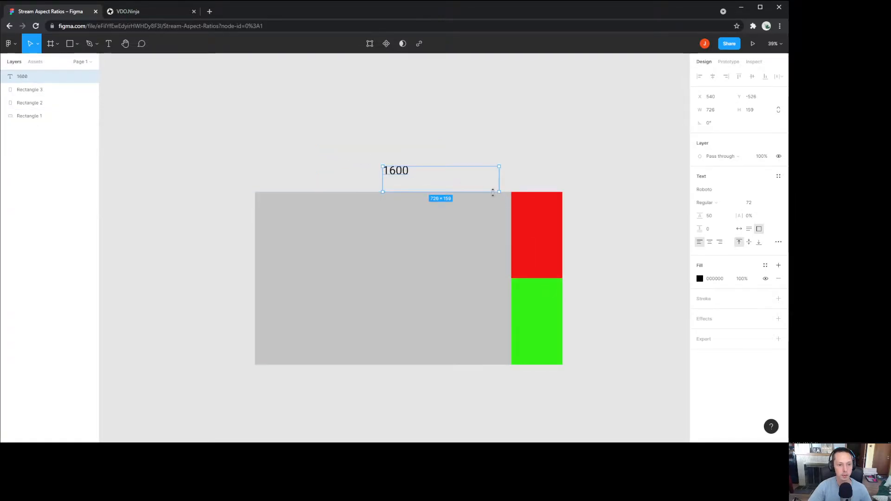
pyautogui.moveTo(498, 193); pyautogui.dragTo(423, 183)
pyautogui.click(711, 240)
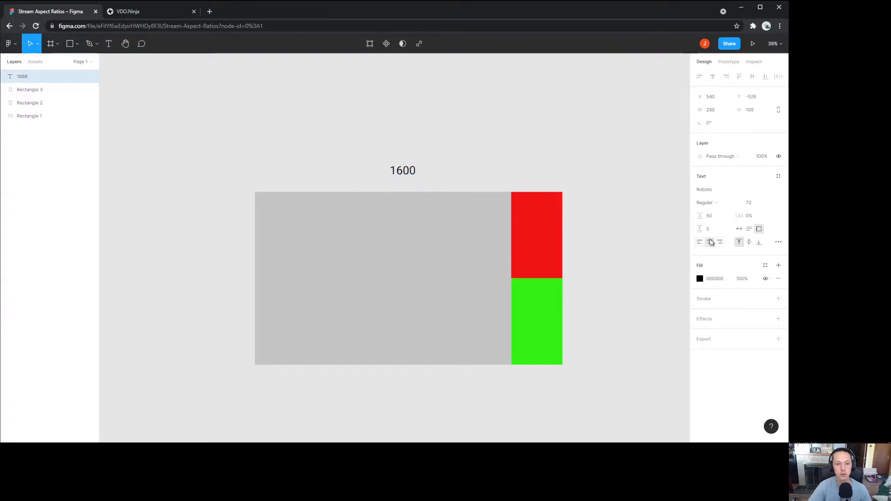
pyautogui.click(526, 151)
pyautogui.moveTo(414, 177); pyautogui.dragTo(390, 176)
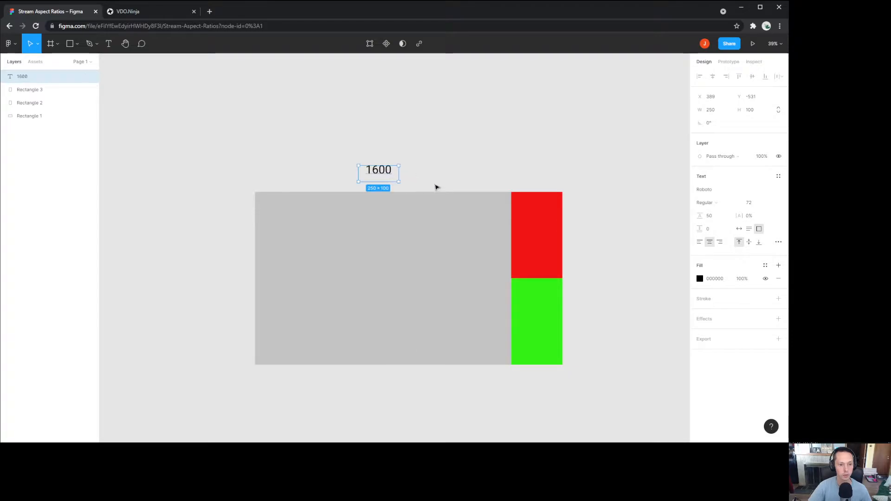
pyautogui.click(588, 220)
# Step: Reposition the 1600 label horizontally so it sits centred above the grey frame
pyautogui.click(557, 230)
pyautogui.click(609, 231)
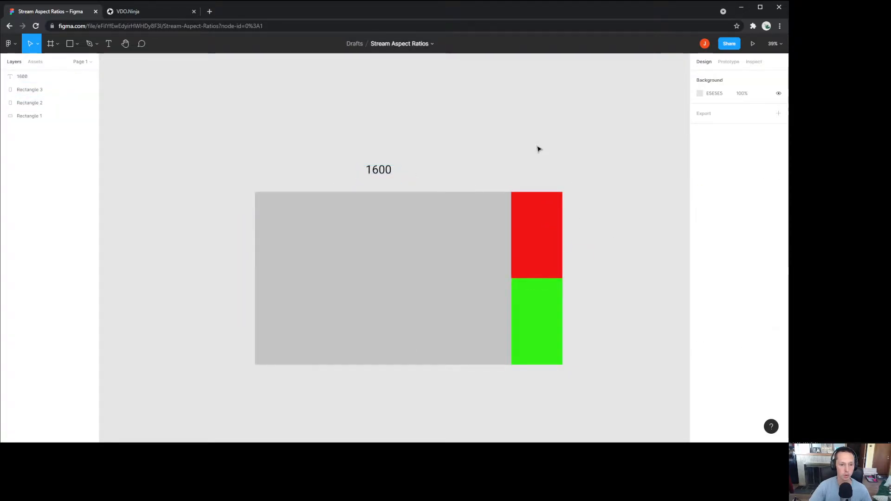
pyautogui.click(537, 235)
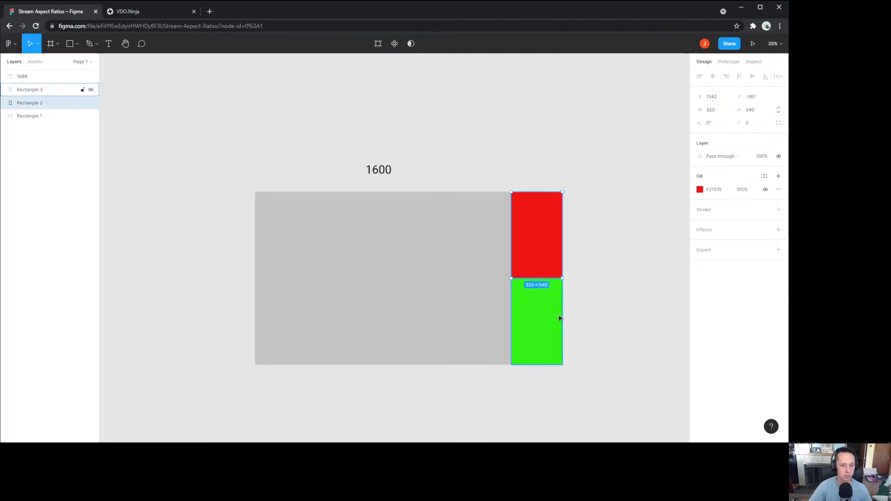
pyautogui.click(611, 307)
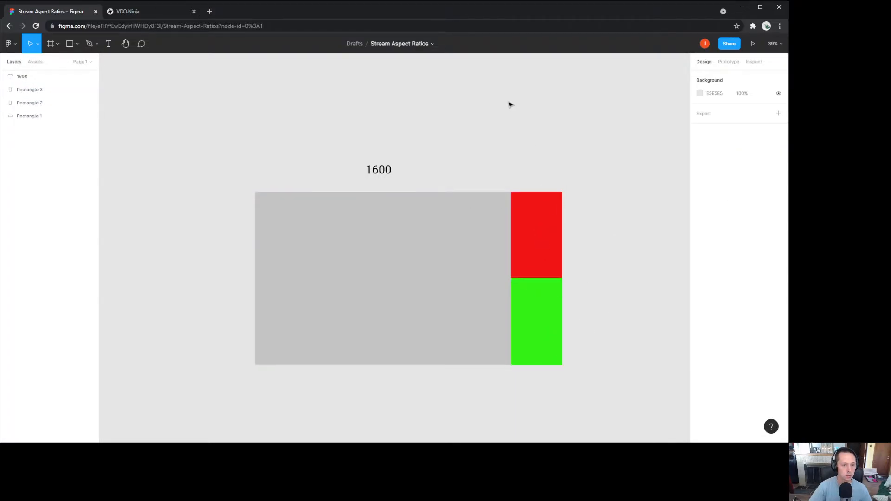
pyautogui.click(381, 172)
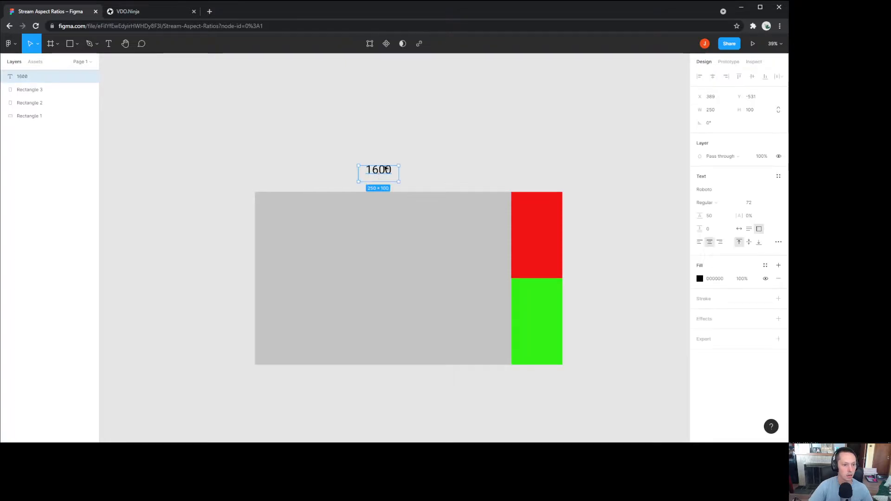
pyautogui.click(415, 150)
pyautogui.click(386, 172)
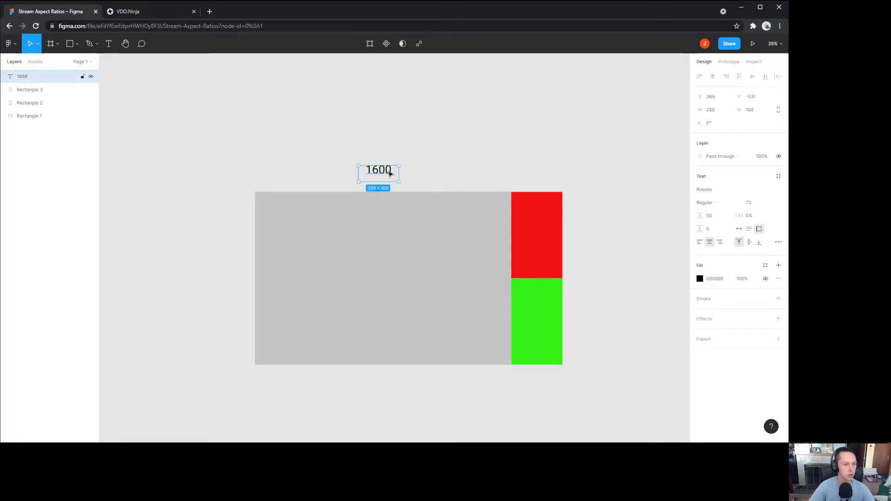
pyautogui.moveTo(386, 172); pyautogui.dragTo(423, 164)
pyautogui.click(407, 156)
# Step: Copy the 1600 label and paste a duplicate
pyautogui.click(408, 157)
pyautogui.click(402, 173)
pyautogui.hotkey('ctrl', 'c')
pyautogui.click(213, 283)
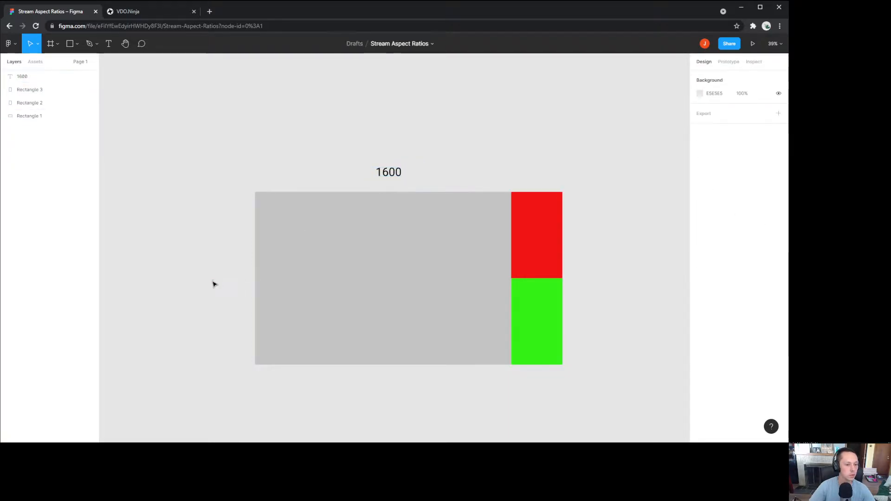
pyautogui.hotkey('ctrl', 'v')
# Step: Move the pasted 1600 copy beside the frame's left edge and change its text to 1080
pyautogui.moveTo(397, 176); pyautogui.dragTo(235, 278)
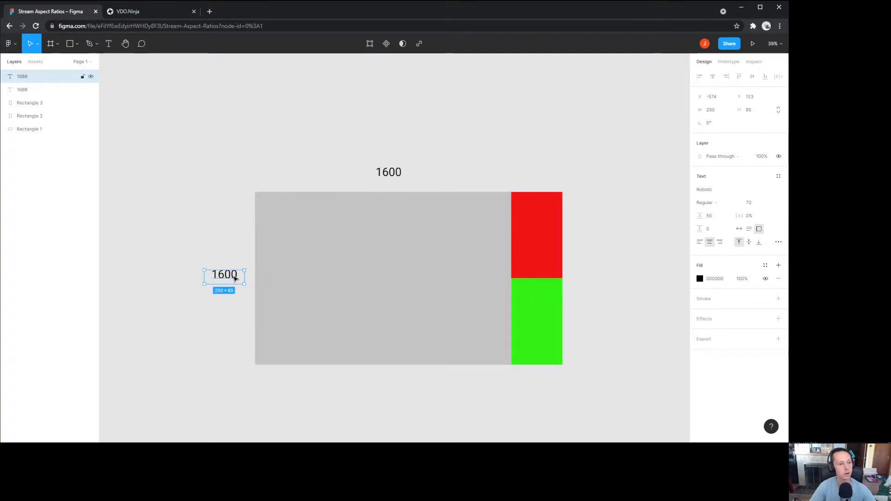
pyautogui.doubleClick(234, 277)
pyautogui.write('1')
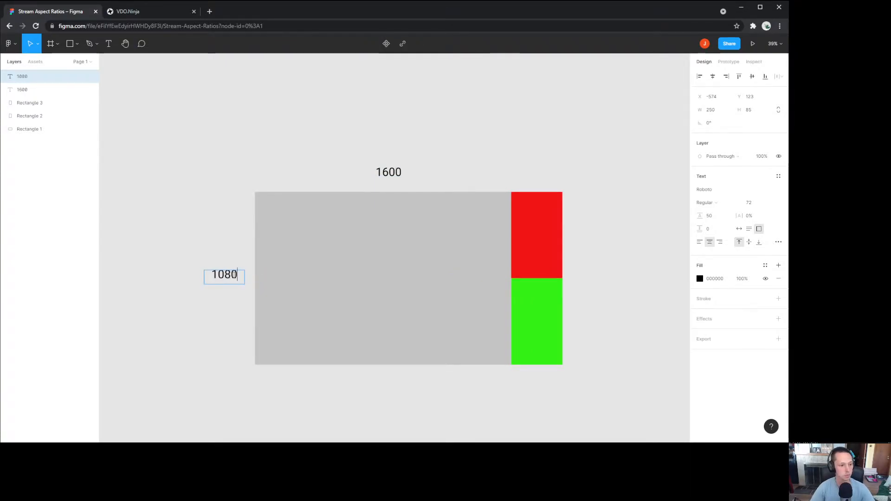
pyautogui.press('Escape')
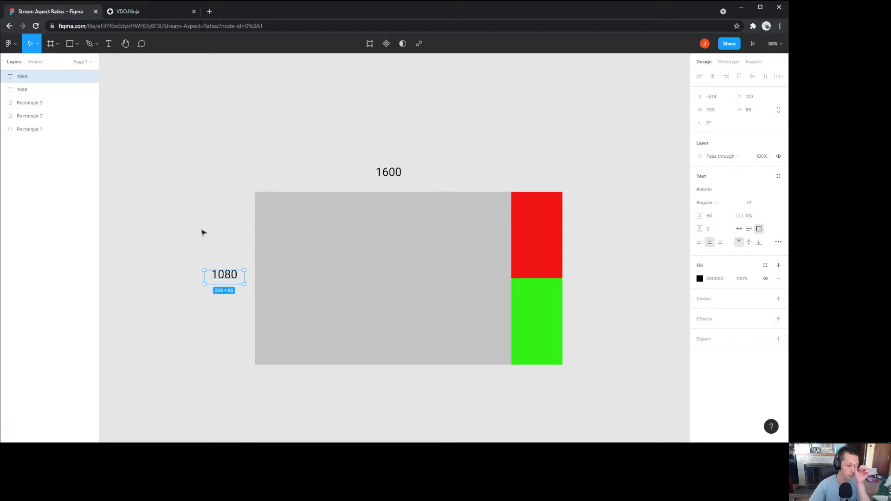
pyautogui.click(203, 232)
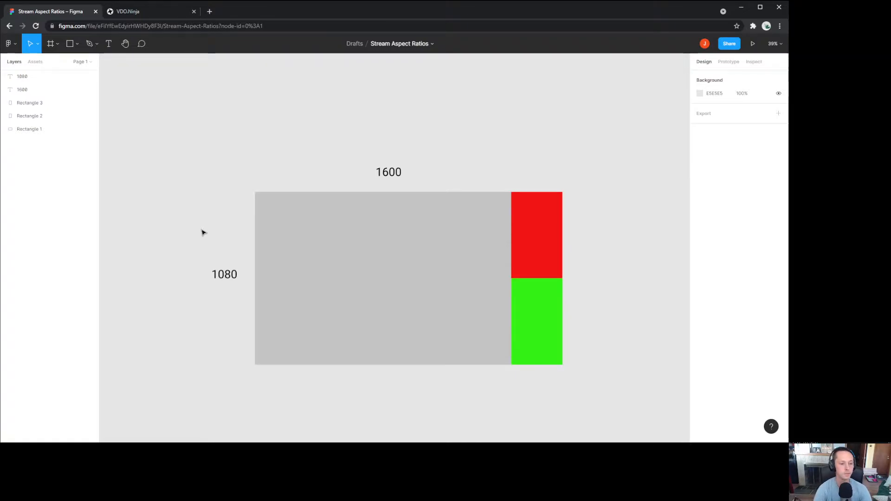
# Step: Paste two copies of the 1600 label, one left of the original and one above that
pyautogui.click(394, 172)
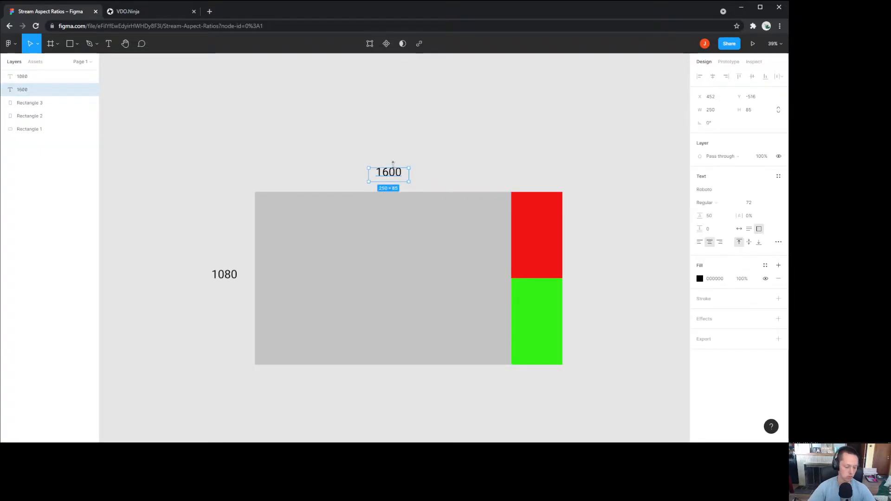
pyautogui.click(389, 144)
pyautogui.hotkey('ctrl', 'v')
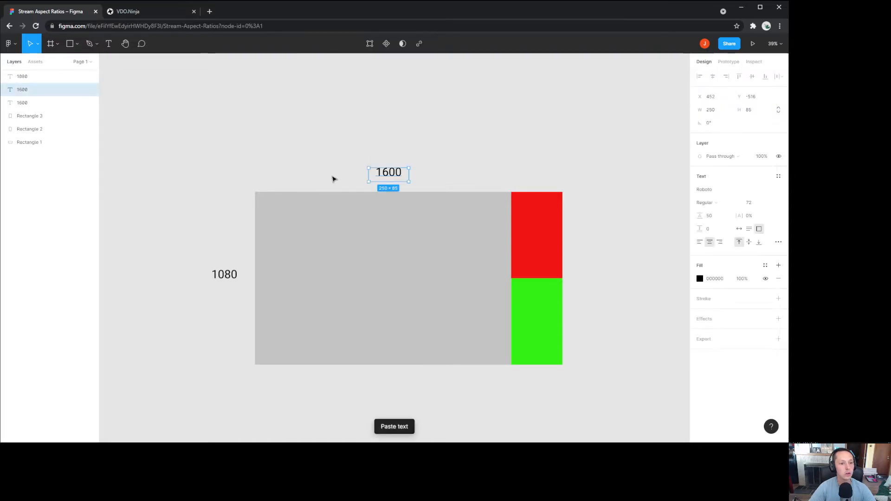
pyautogui.moveTo(390, 181); pyautogui.dragTo(347, 183)
pyautogui.click(334, 136)
pyautogui.click(348, 173)
pyautogui.click(326, 158)
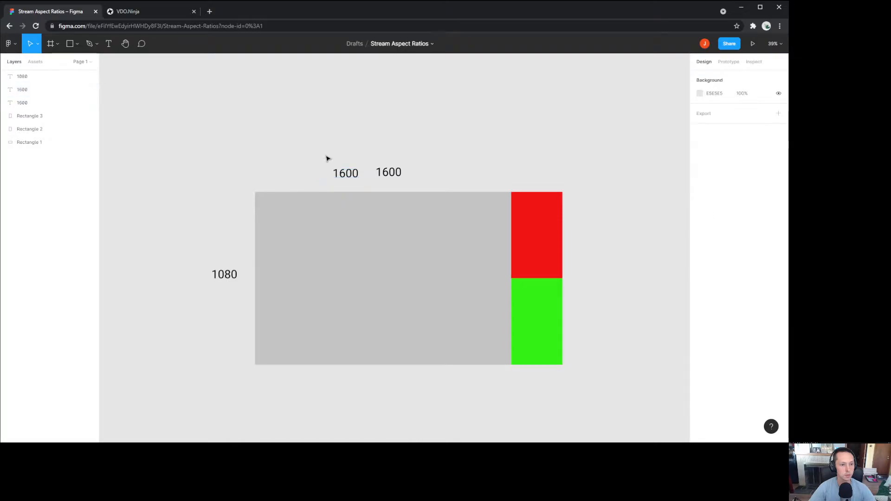
pyautogui.hotkey('ctrl', 'v')
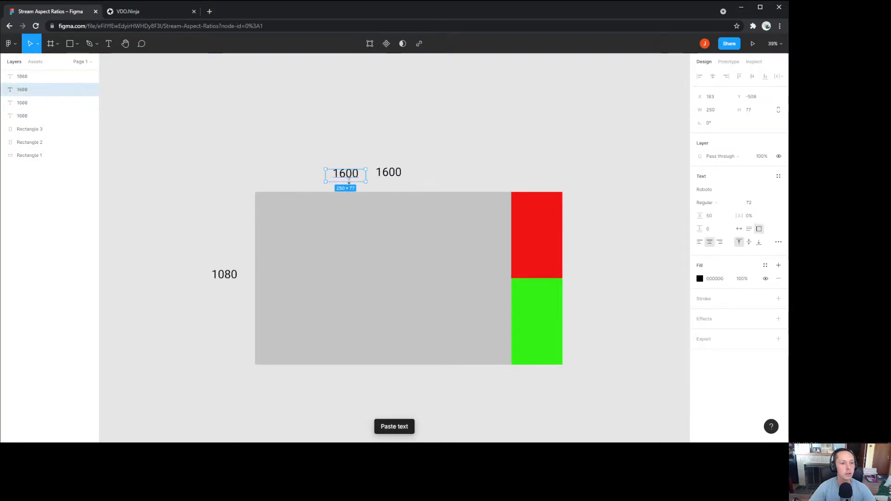
pyautogui.moveTo(349, 180); pyautogui.dragTo(350, 159)
# Step: Change the top copy's text to 1080 and the lower-left copy's to 1920
pyautogui.click(327, 108)
pyautogui.doubleClick(346, 154)
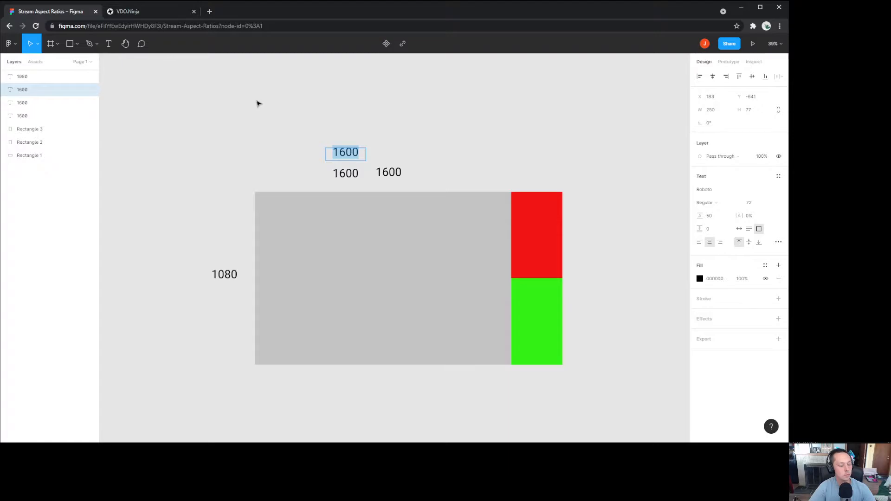
pyautogui.write('1080')
pyautogui.press('Escape')
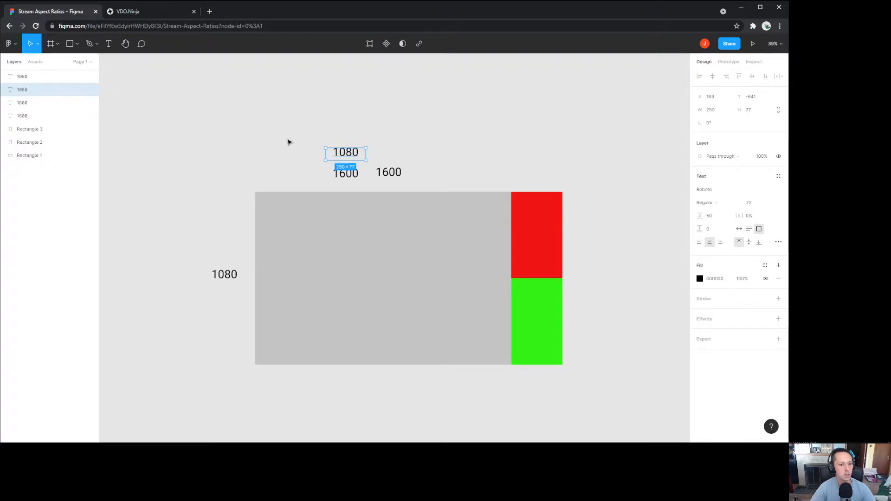
pyautogui.click(341, 177)
pyautogui.doubleClick(342, 176)
pyautogui.write('1920')
pyautogui.press('Escape')
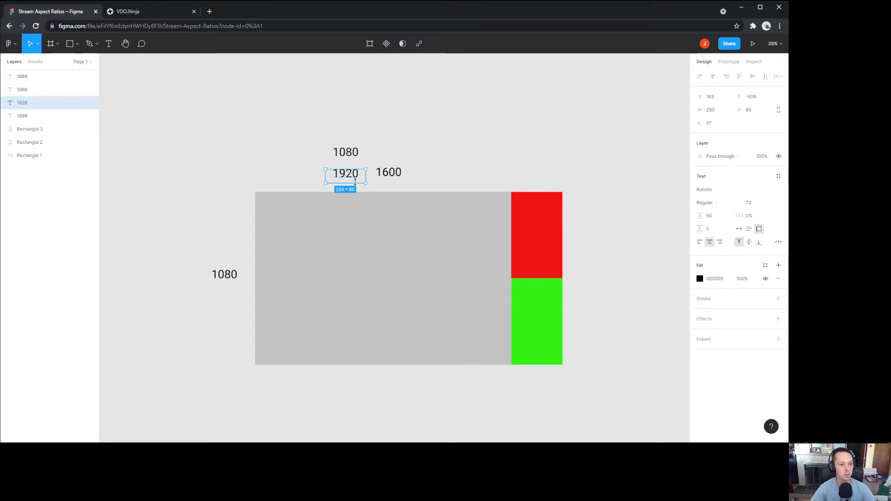
pyautogui.click(447, 153)
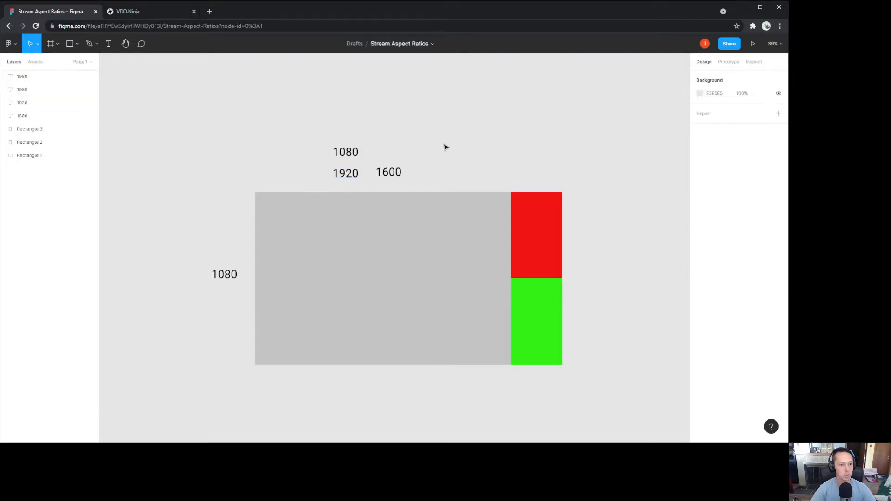
# Step: Paste another 1600 copy beside the top 1080 label and change it to x
pyautogui.click(394, 175)
pyautogui.hotkey('ctrl', 'c')
pyautogui.hotkey('ctrl', 'v')
pyautogui.moveTo(401, 175); pyautogui.dragTo(402, 153)
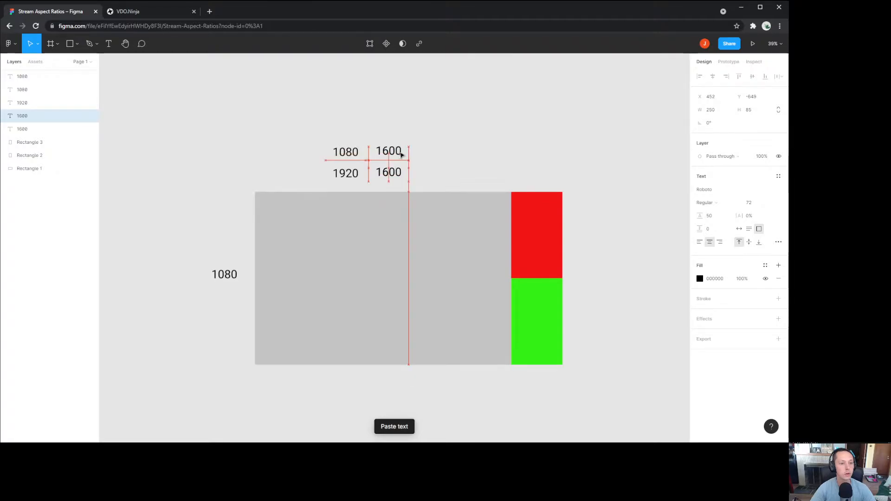
pyautogui.doubleClick(400, 152)
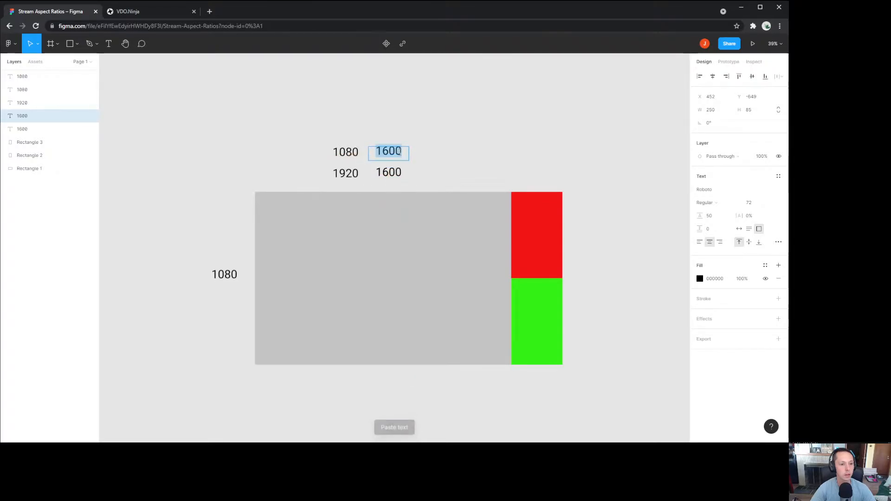
pyautogui.write('x')
pyautogui.click(501, 160)
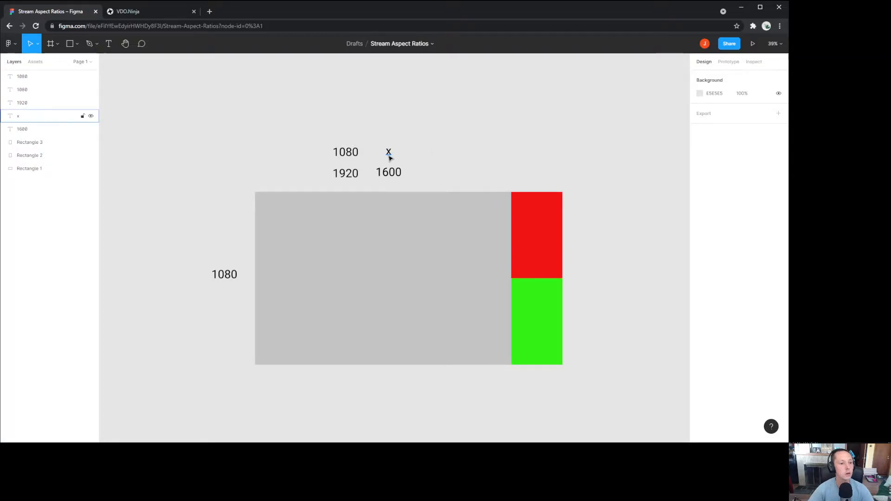
# Step: Move the left 1080 label further left
pyautogui.click(228, 276)
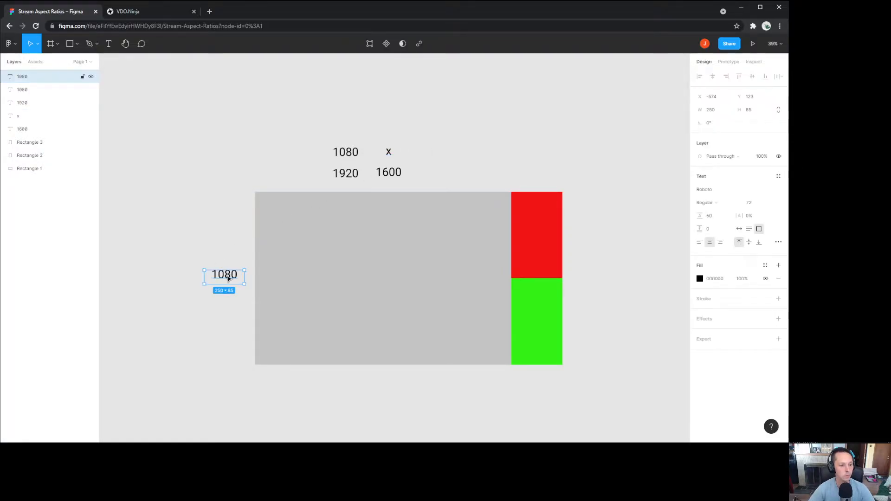
pyautogui.moveTo(228, 278); pyautogui.dragTo(183, 279)
pyautogui.click(180, 286)
# Step: Duplicate the 1080 label, place the copy near the grey area and change it to 900
pyautogui.click(180, 284)
pyautogui.hotkey('ctrl', 'c')
pyautogui.click(219, 261)
pyautogui.hotkey('ctrl', 'v')
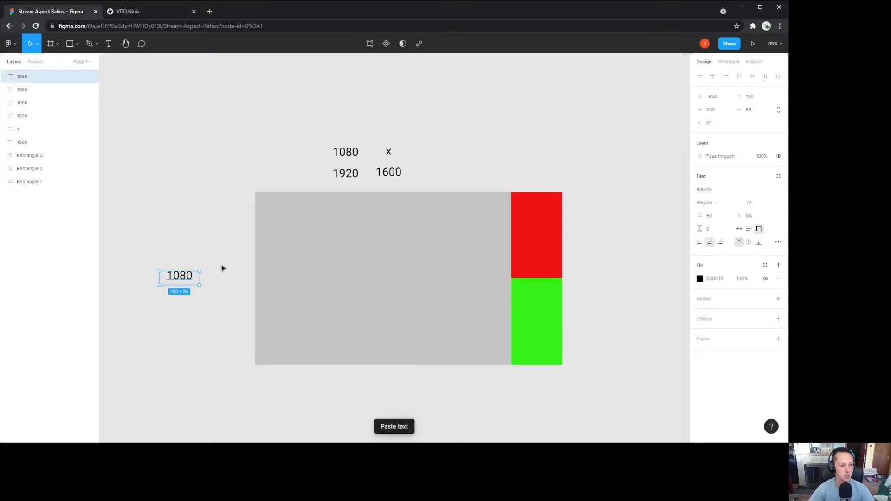
pyautogui.moveTo(174, 285); pyautogui.dragTo(225, 256)
pyautogui.click(216, 225)
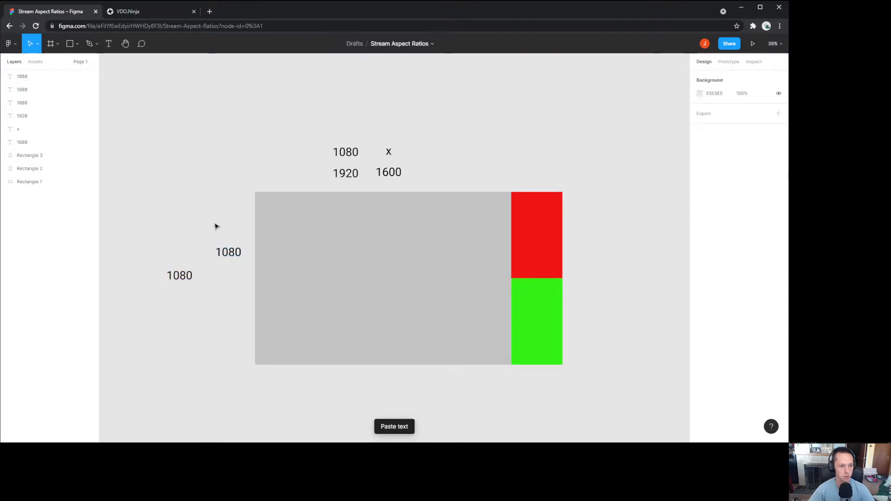
pyautogui.doubleClick(226, 255)
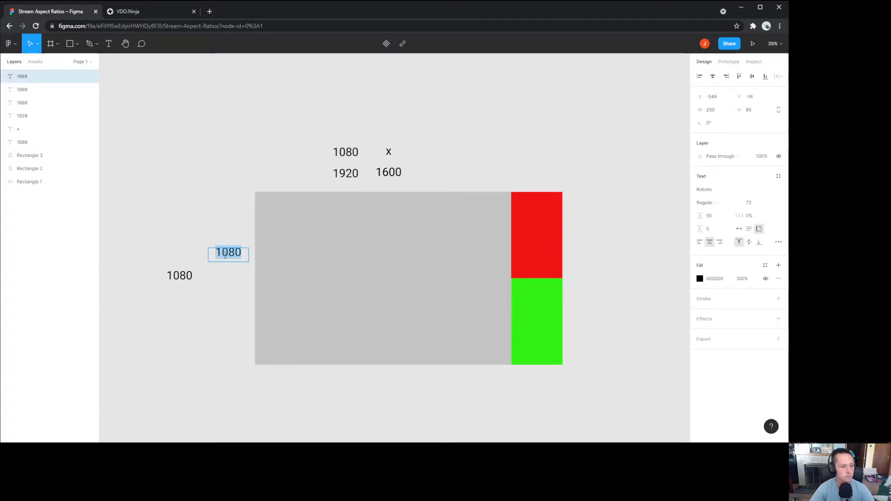
pyautogui.write('900')
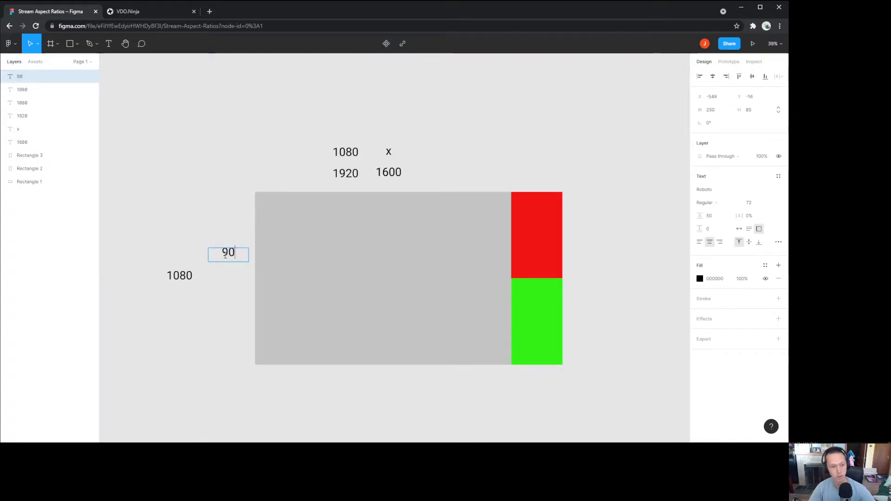
pyautogui.press('Escape')
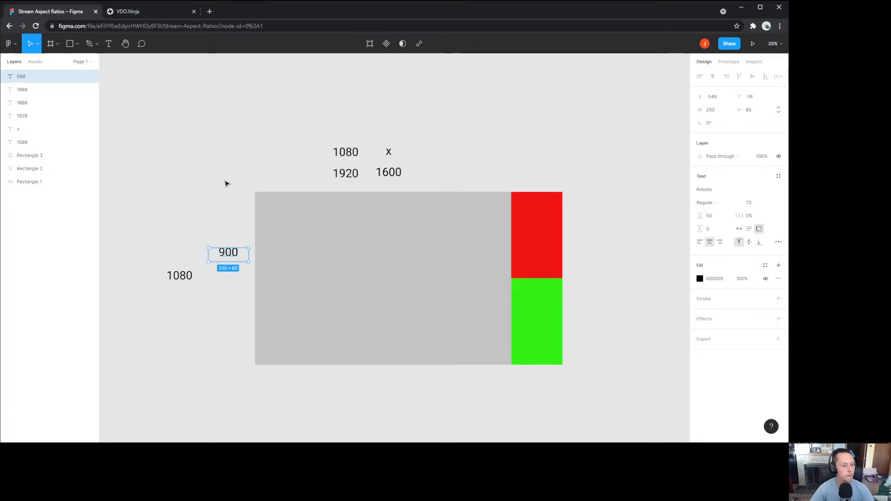
pyautogui.click(237, 205)
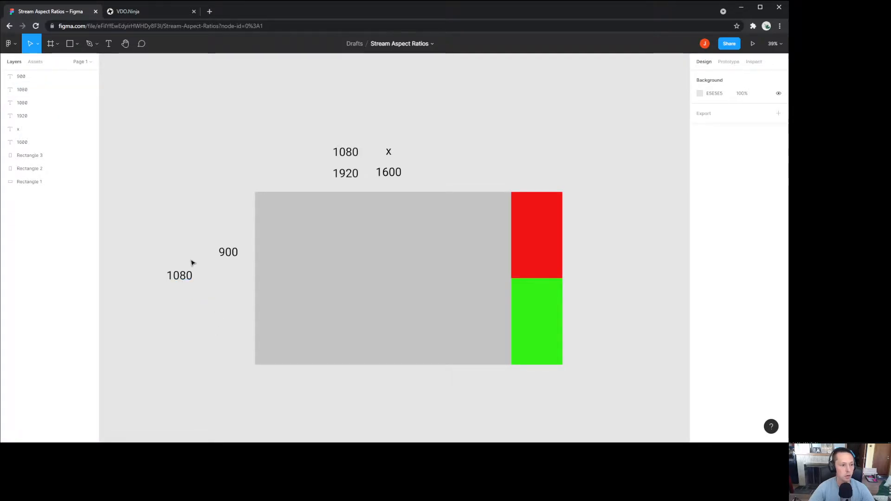
# Step: Draw a new rectangle below the grey area and give it a blue 432CCC fill
pyautogui.click(70, 47)
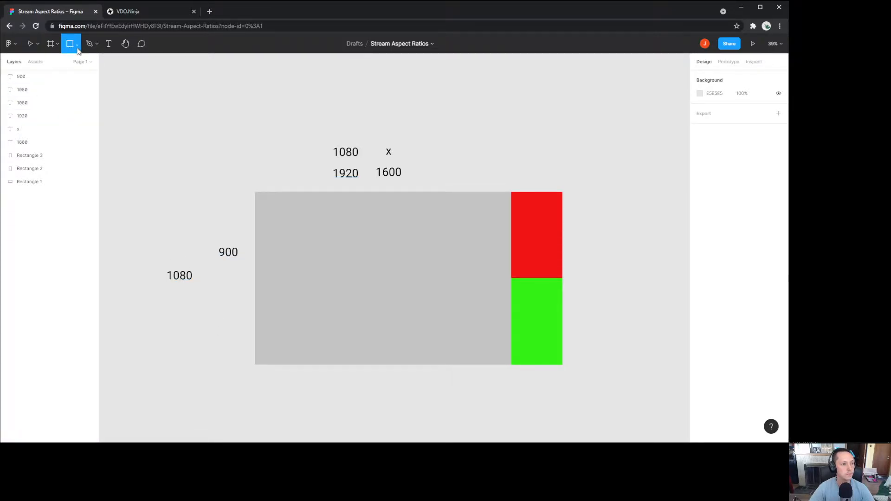
pyautogui.moveTo(263, 379); pyautogui.dragTo(399, 405)
pyautogui.click(715, 191)
pyautogui.click(701, 190)
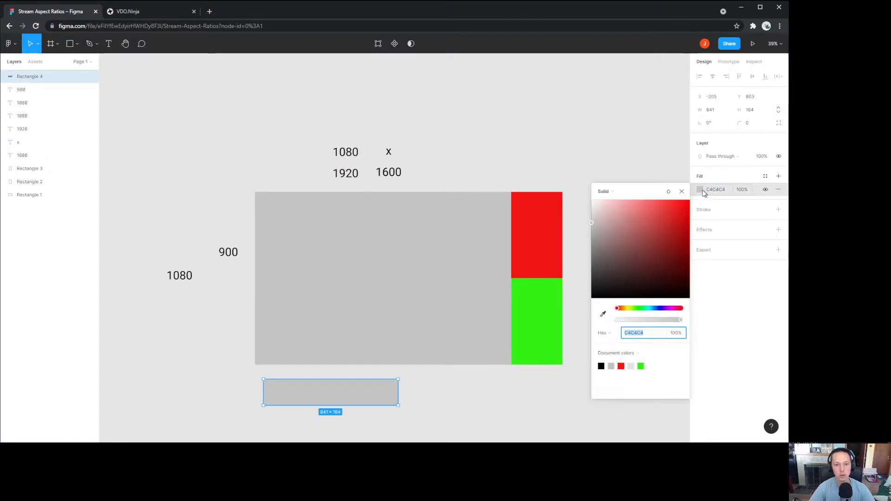
pyautogui.click(659, 308)
pyautogui.click(551, 370)
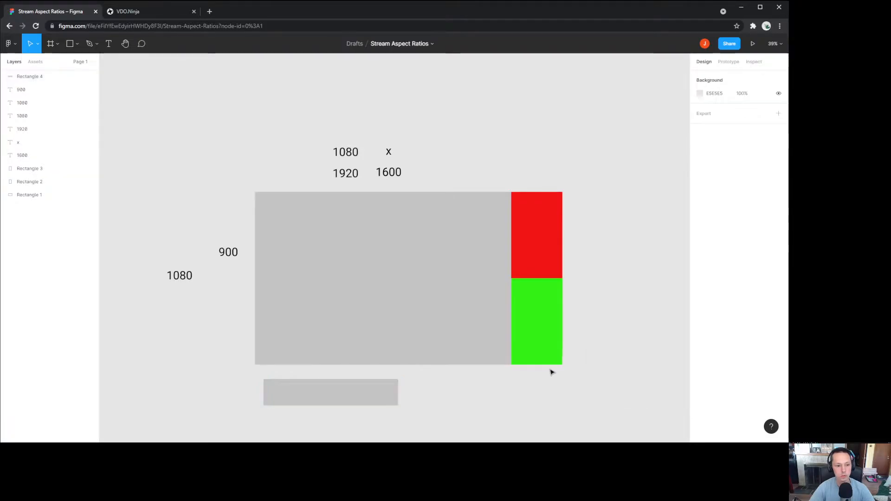
pyautogui.click(350, 396)
pyautogui.click(701, 194)
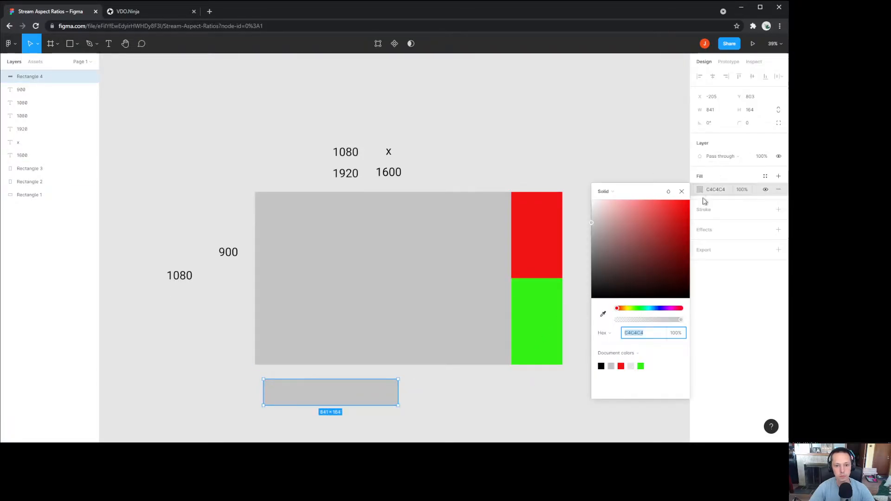
pyautogui.click(663, 309)
pyautogui.click(668, 226)
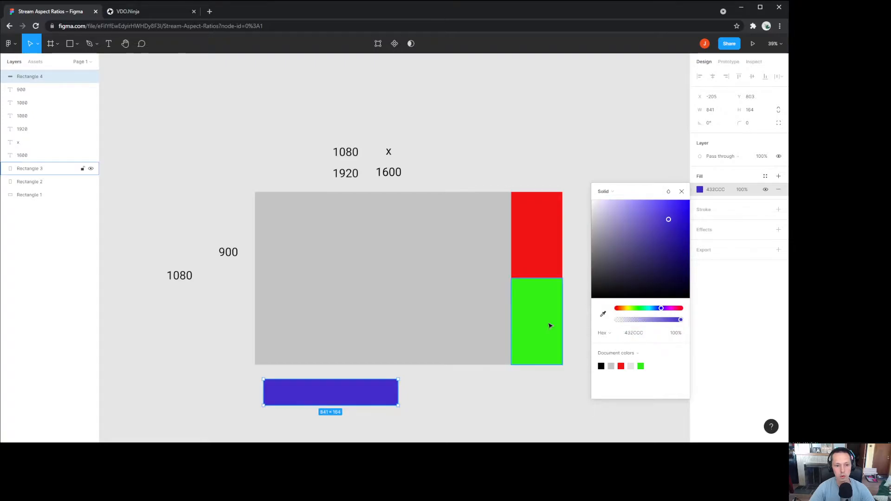
pyautogui.click(399, 402)
# Step: Size the blue rectangle to 1600×180 and move it to the grey area's bottom
pyautogui.click(396, 401)
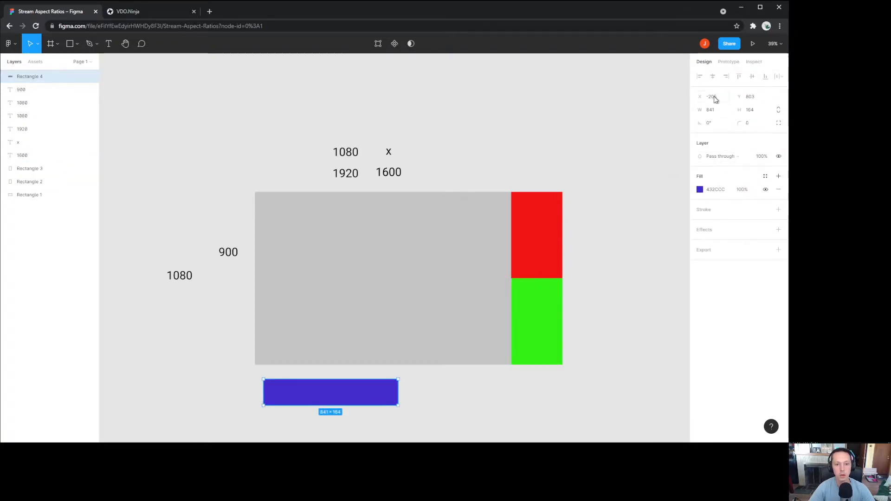
pyautogui.click(714, 114)
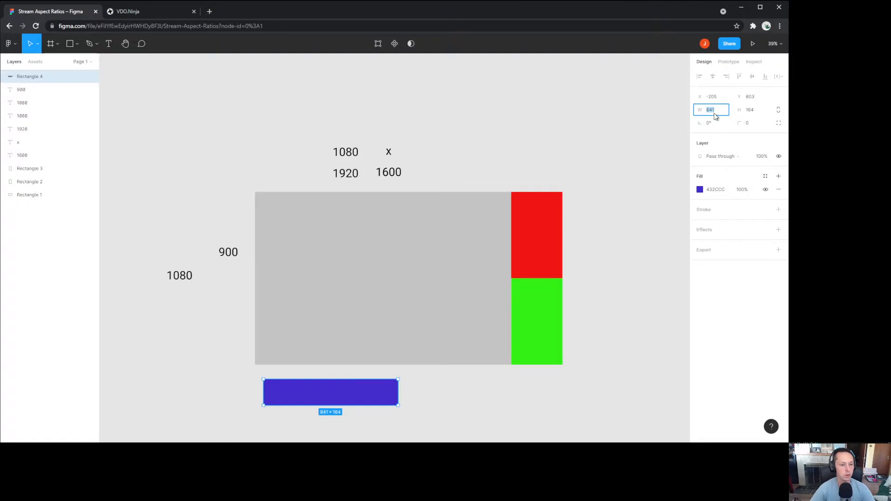
pyautogui.write('1600')
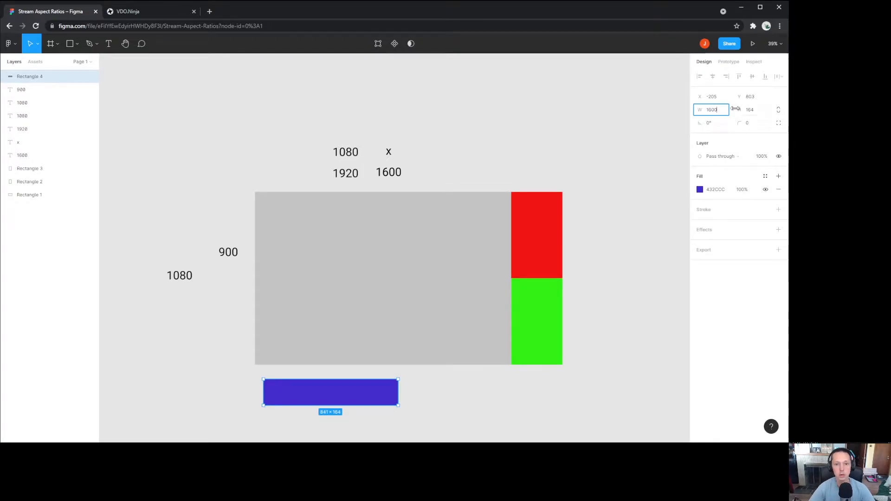
pyautogui.click(758, 118)
pyautogui.write('180')
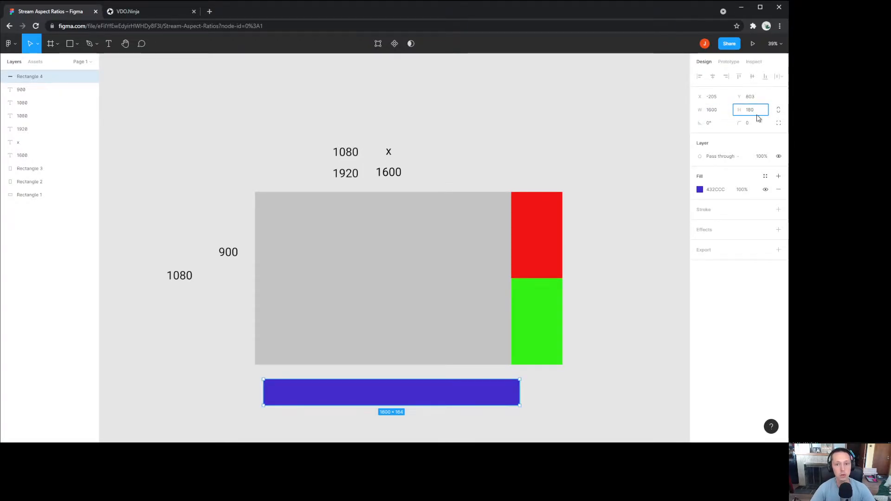
pyautogui.click(605, 347)
pyautogui.moveTo(428, 392); pyautogui.dragTo(420, 350)
pyautogui.click(428, 402)
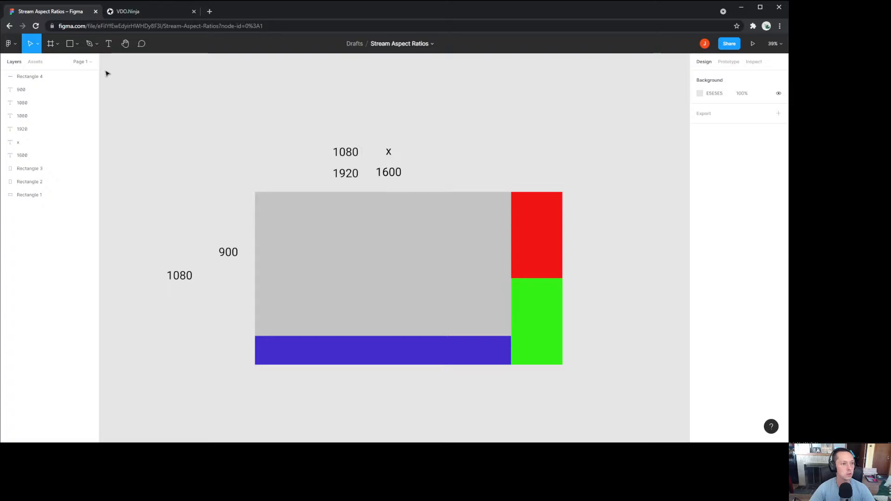
# Step: Draw another rectangle above the plan and give it a dark 2C2727 fill
pyautogui.click(70, 47)
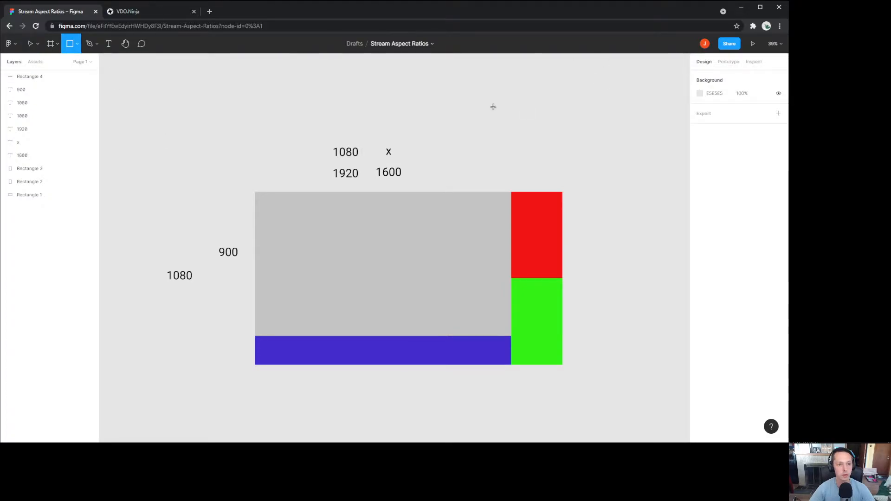
pyautogui.moveTo(465, 100); pyautogui.dragTo(553, 141)
pyautogui.click(715, 192)
pyautogui.click(701, 190)
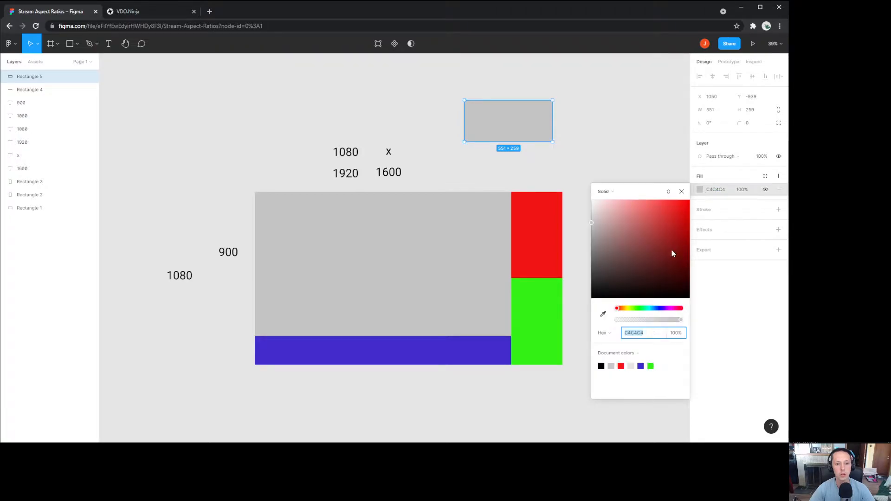
pyautogui.click(602, 281)
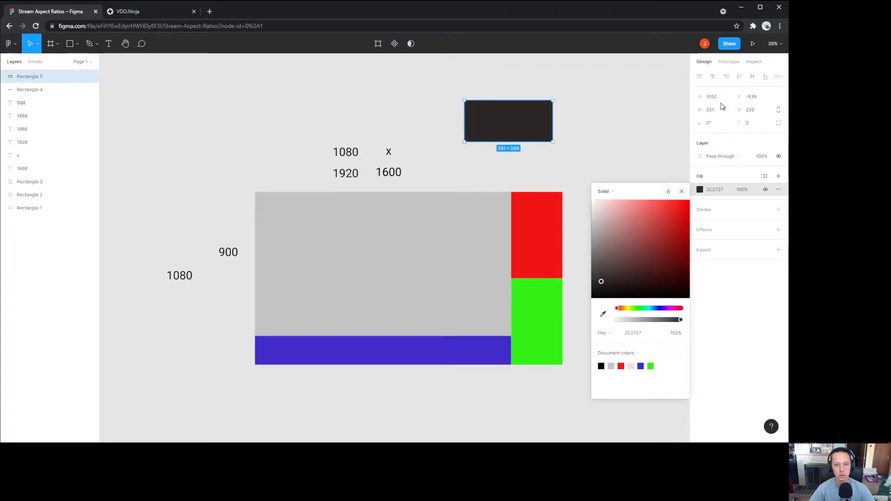
# Step: Size the dark rectangle to 1600×900 and move it over the grey area
pyautogui.moveTo(709, 109); pyautogui.dragTo(710, 109)
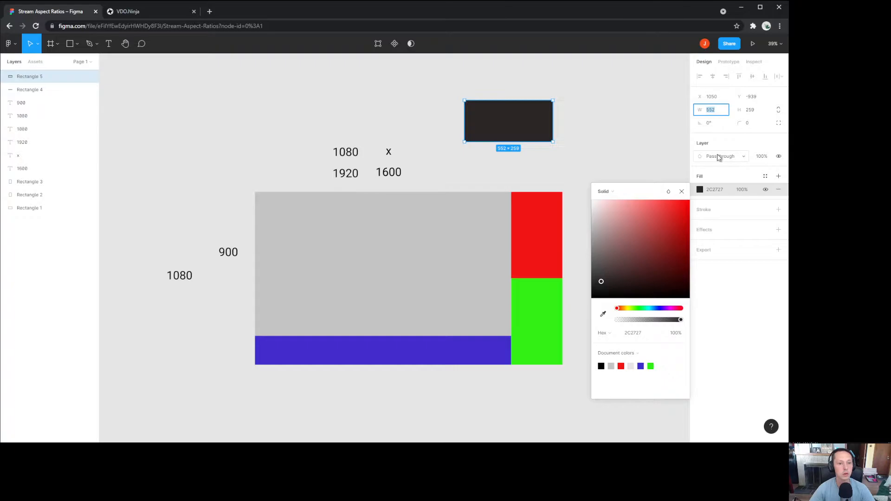
pyautogui.write('1600')
pyautogui.press('Tab')
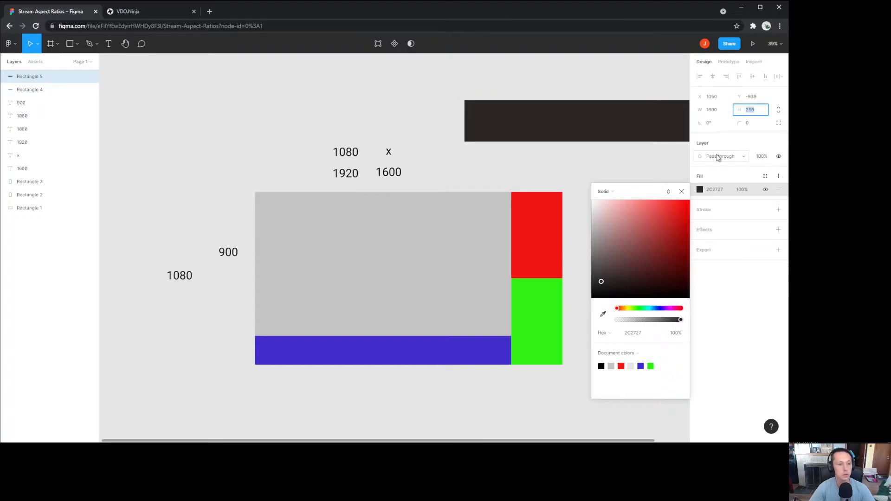
pyautogui.write('900')
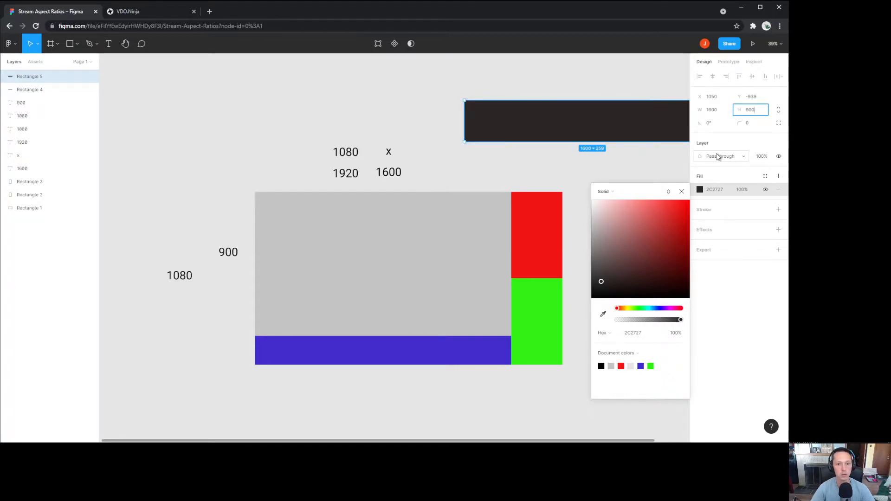
pyautogui.click(625, 74)
pyautogui.moveTo(577, 153); pyautogui.dragTo(371, 236)
pyautogui.press('Escape')
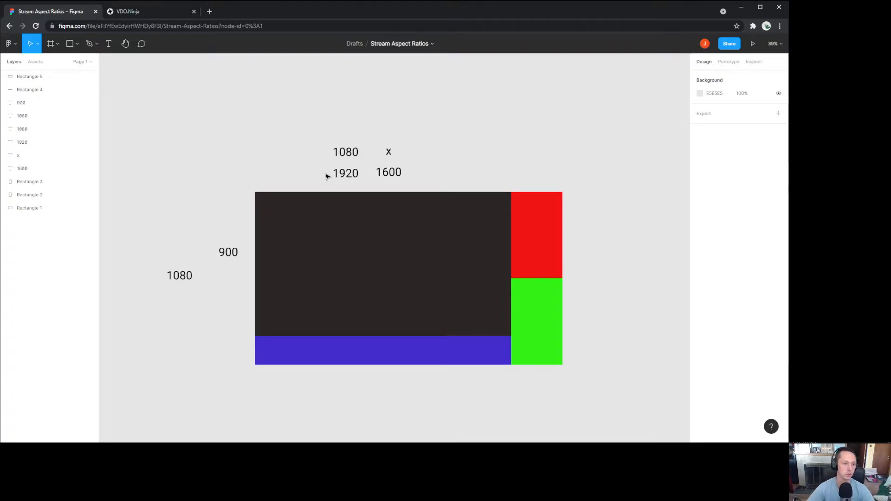
# Step: Delete the x, top 1080 and 1920 labels stacked above the frame
pyautogui.click(225, 257)
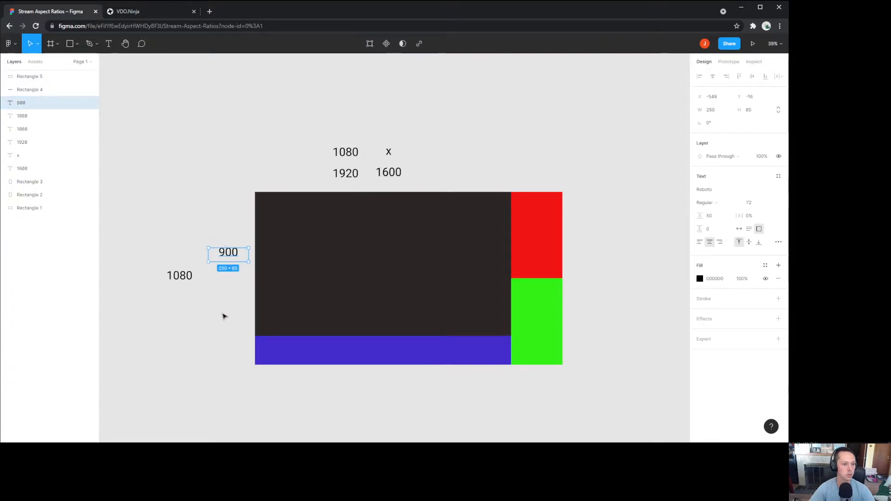
pyautogui.click(395, 174)
pyautogui.click(444, 163)
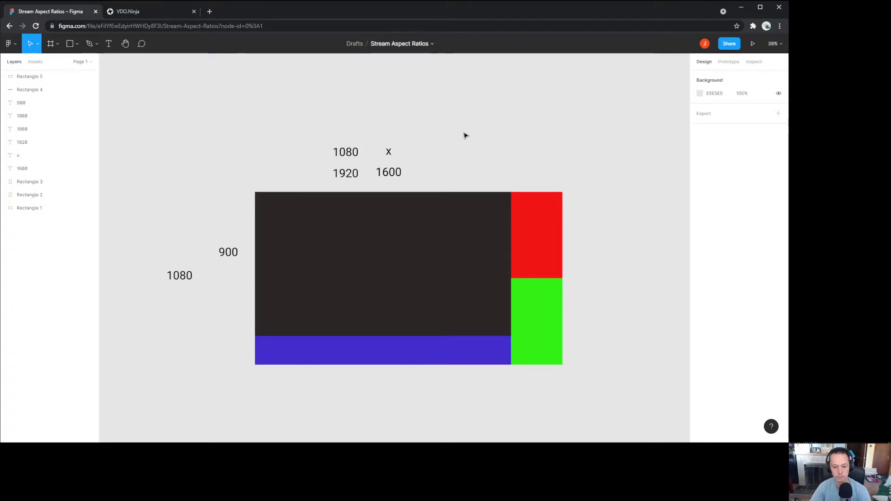
pyautogui.click(389, 152)
pyautogui.press('Delete')
pyautogui.click(353, 153)
pyautogui.press('Delete')
pyautogui.click(349, 177)
pyautogui.press('Delete')
pyautogui.click(180, 276)
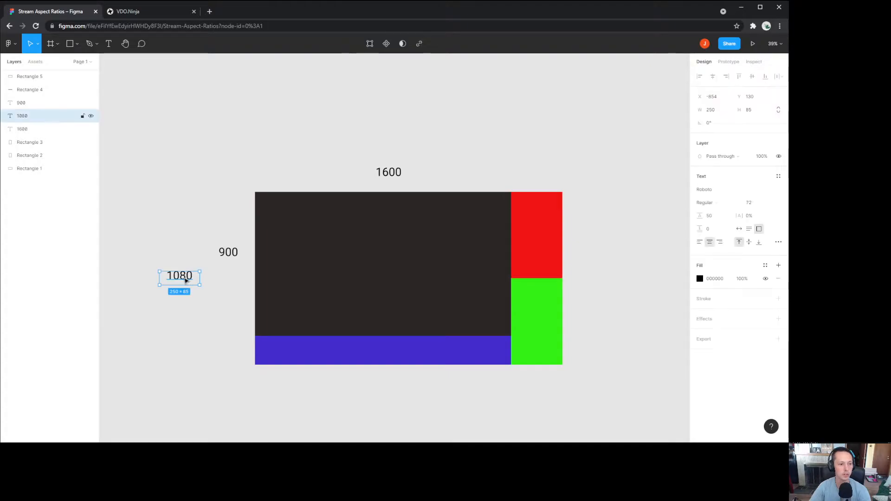
pyautogui.click(212, 191)
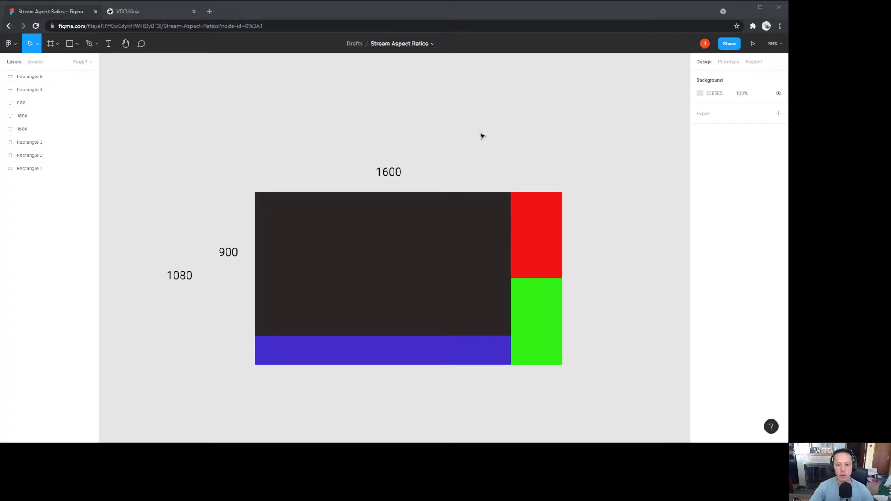
# Step: Bring the OBS window onto this display and disable the preview
pyautogui.moveTo(889, 38); pyautogui.dragTo(356, 61)
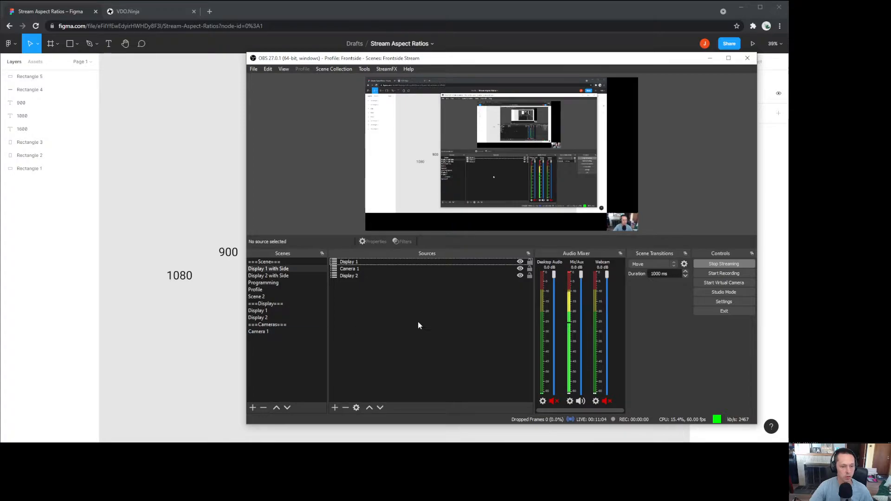
pyautogui.rightClick(476, 179)
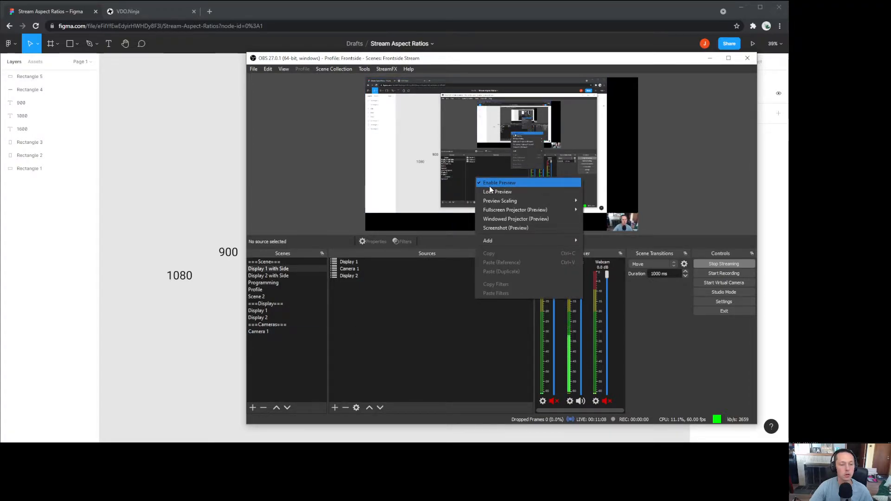
pyautogui.click(490, 185)
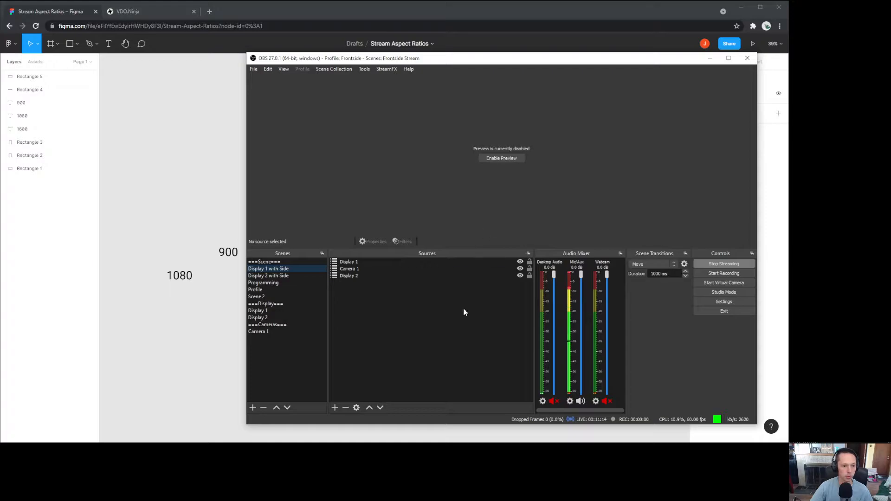
pyautogui.click(432, 348)
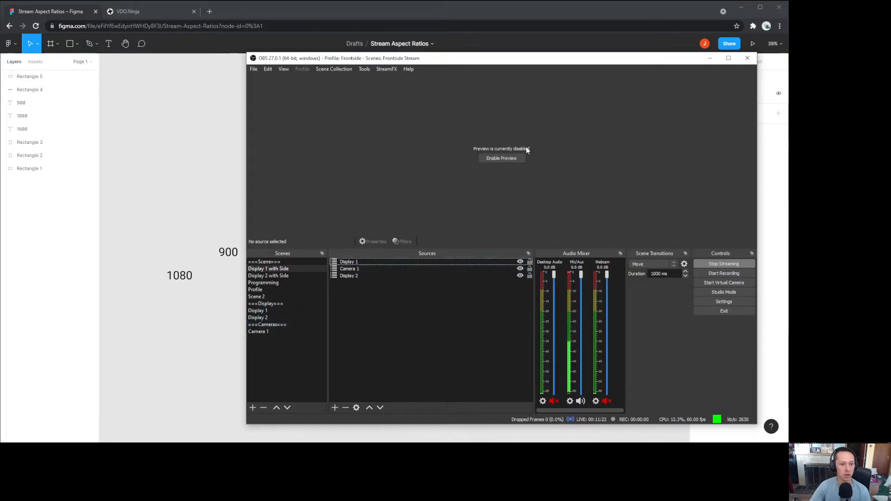
# Step: Open Multiview (Windowed) and move it onto the second display
pyautogui.click(283, 69)
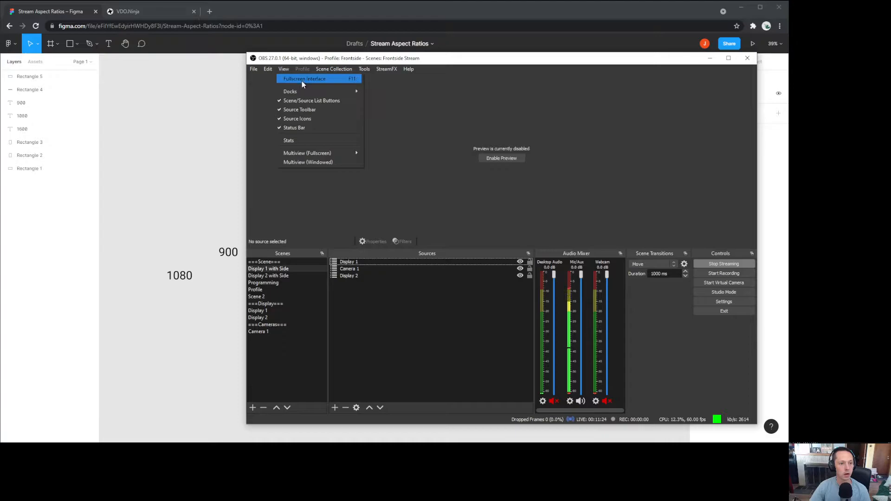
pyautogui.click(308, 162)
pyautogui.moveTo(815, 377); pyautogui.dragTo(854, 388)
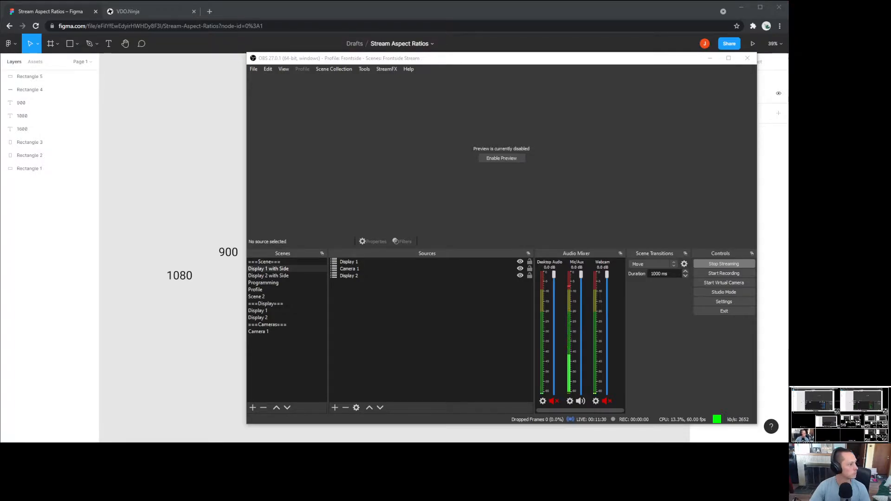
pyautogui.click(325, 59)
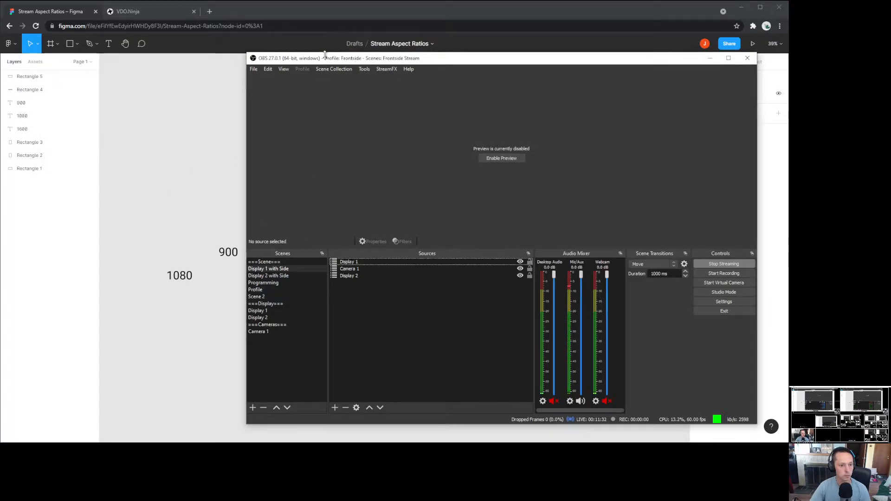
# Step: Switch to the Camera 1 scene and restore the Multiview to a smaller window
pyautogui.click(266, 331)
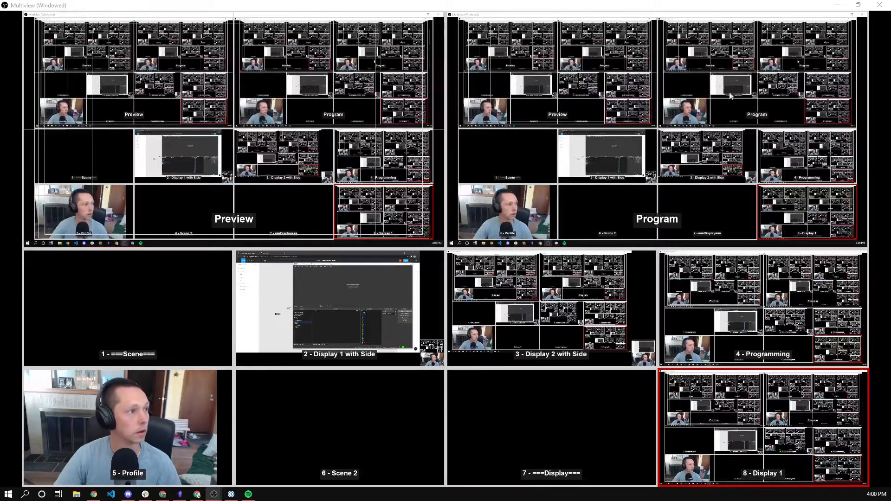
pyautogui.moveTo(597, 7); pyautogui.dragTo(562, 170)
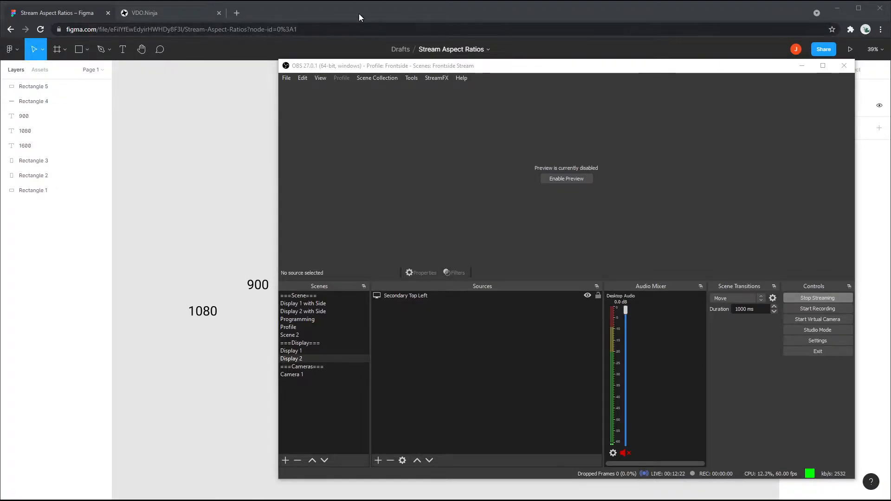
# Step: Maximize the Figma browser window and move OBS aside to reveal the plan
pyautogui.moveTo(358, 10); pyautogui.dragTo(603, 144)
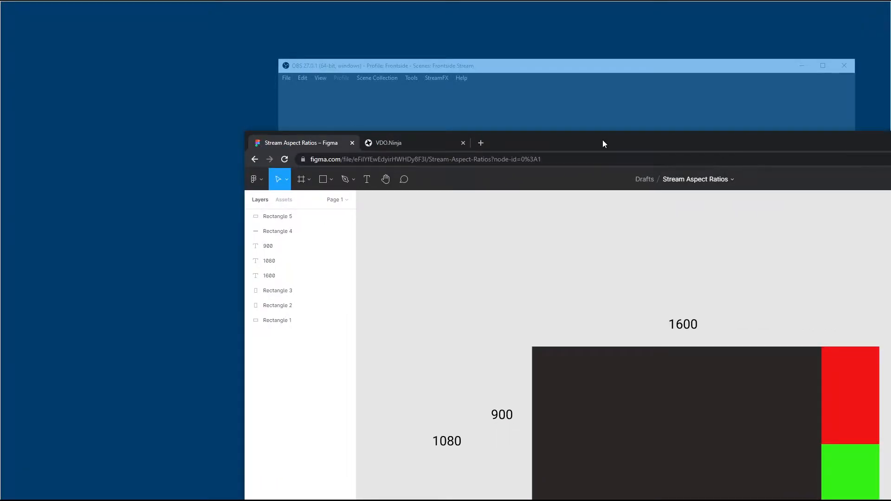
pyautogui.doubleClick(602, 144)
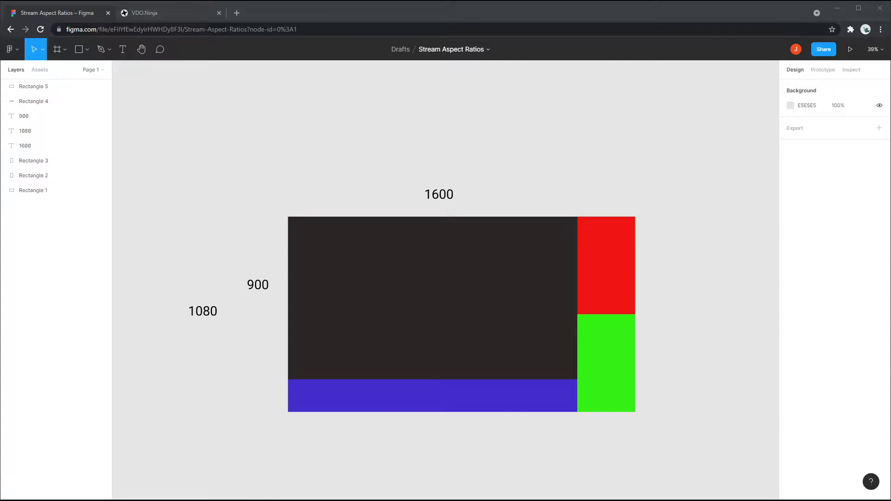
pyautogui.hotkey('alt', 'Tab')
pyautogui.moveTo(421, 67); pyautogui.dragTo(820, 99)
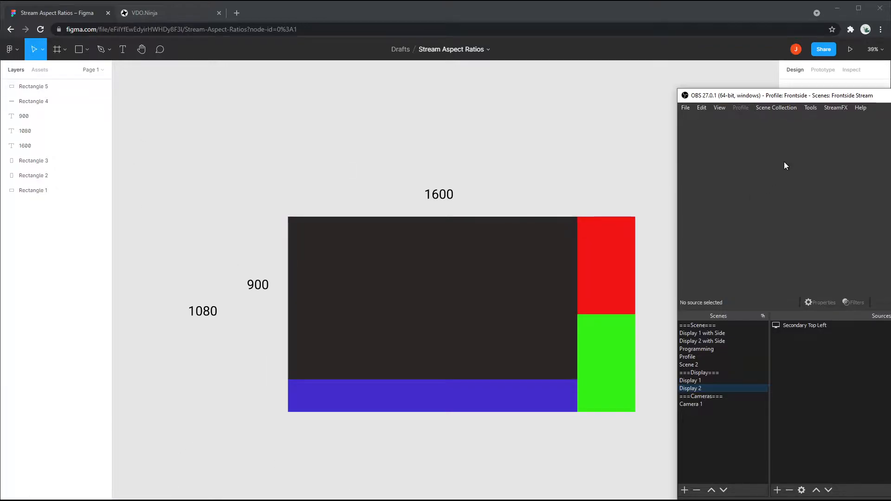
pyautogui.moveTo(839, 97); pyautogui.dragTo(378, 49)
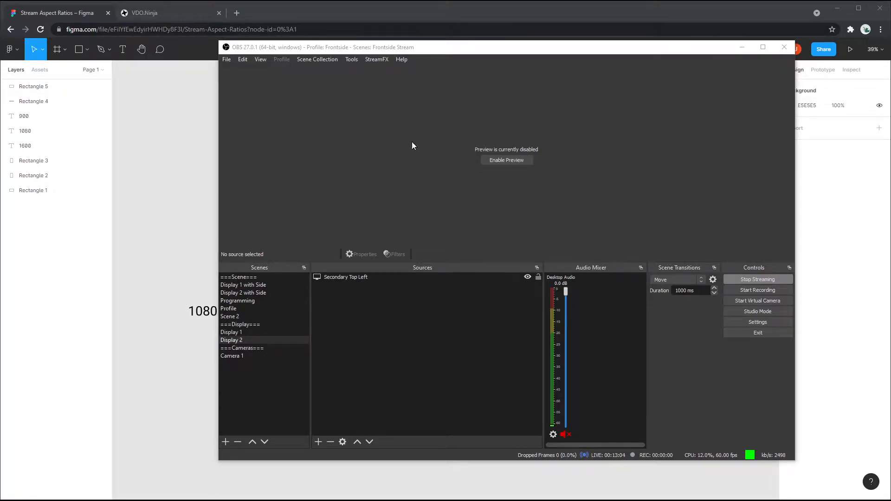
# Step: Shift OBS further right and switch the live output to the full-frame webcam scene
pyautogui.click(328, 49)
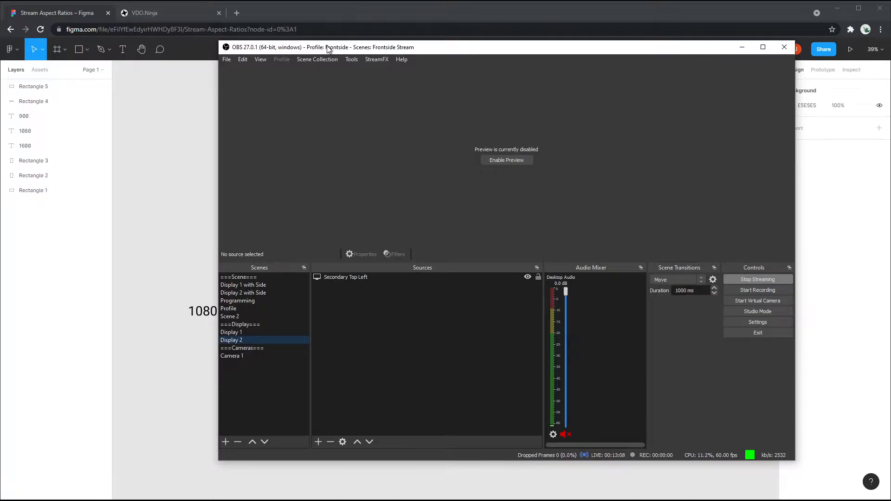
pyautogui.moveTo(328, 48); pyautogui.dragTo(522, 74)
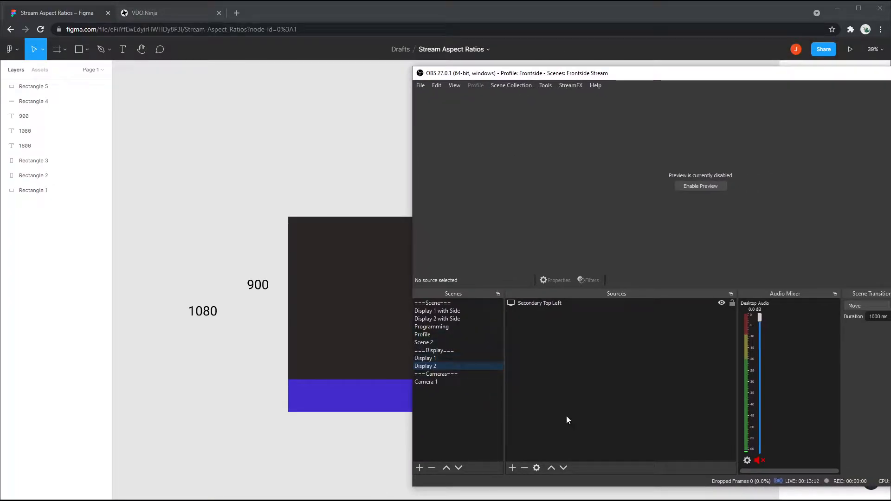
pyautogui.click(426, 359)
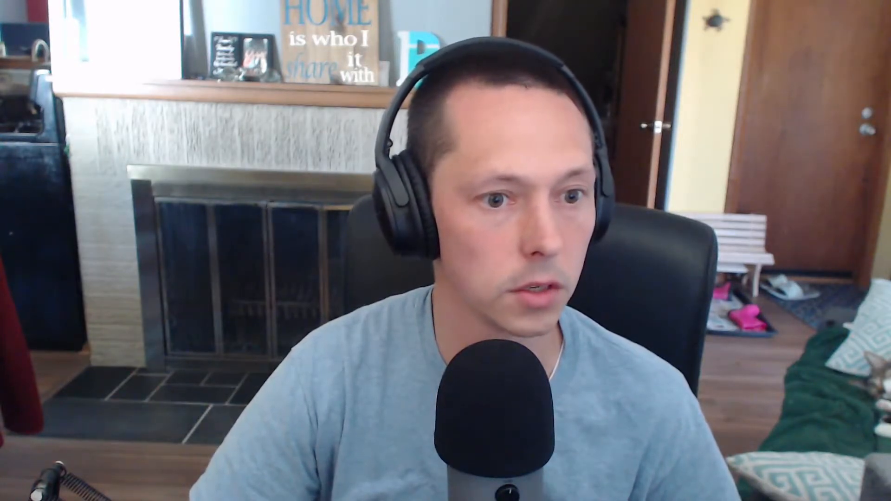
# Step: Switch the live output to Display 1 with Side, then to Display 2 with Side
pyautogui.click(394, 274)
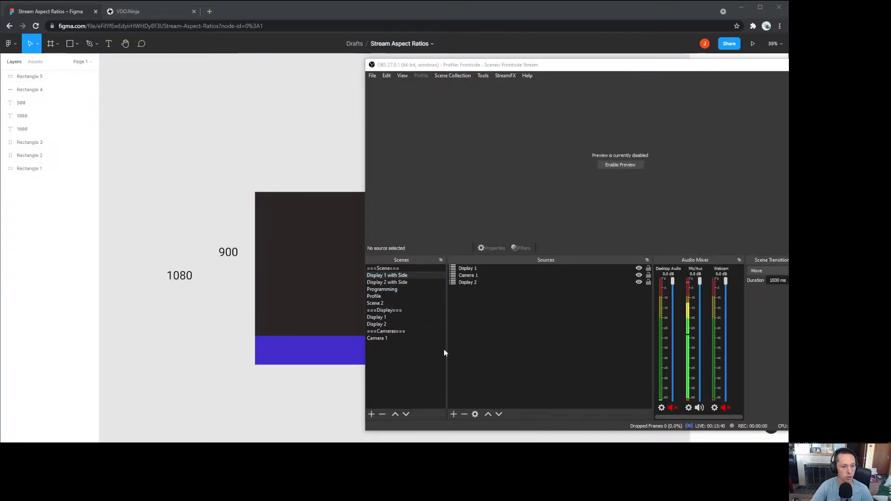
pyautogui.click(403, 282)
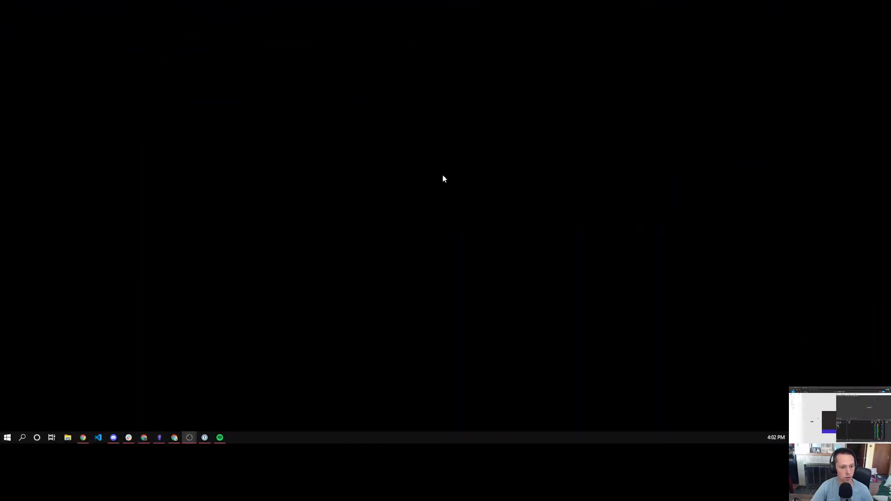
# Step: Pull the VDO.Ninja page onto this display and return to OBS
pyautogui.moveTo(809, 388); pyautogui.dragTo(222, 1)
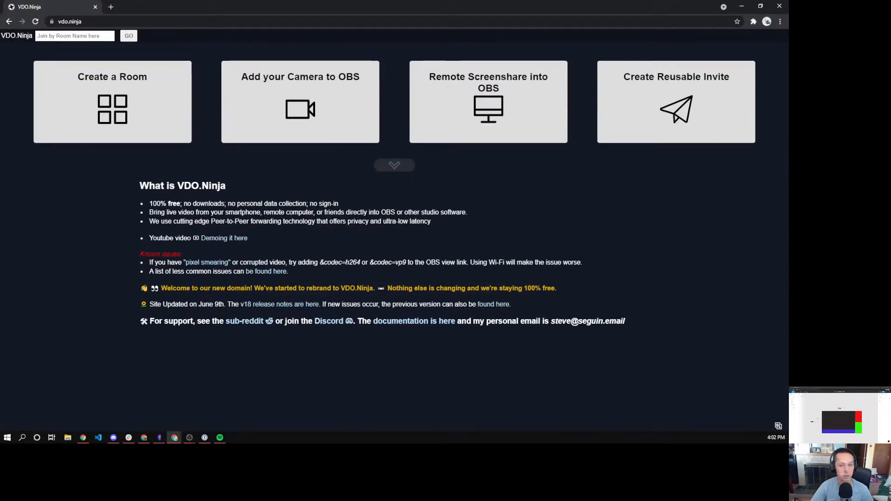
pyautogui.hotkey('alt', 'Tab')
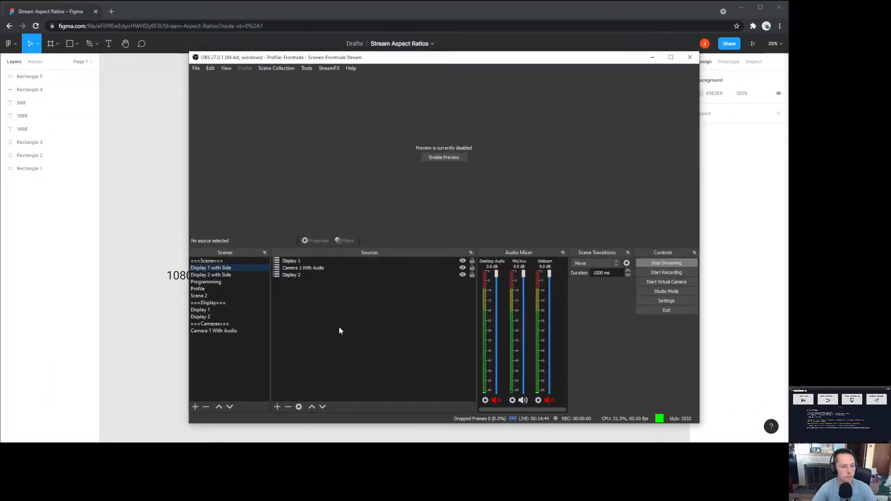
# Step: Select and deselect Display 1, then hide and re-show the Display 2 source
pyautogui.click(293, 263)
pyautogui.click(315, 289)
pyautogui.click(464, 276)
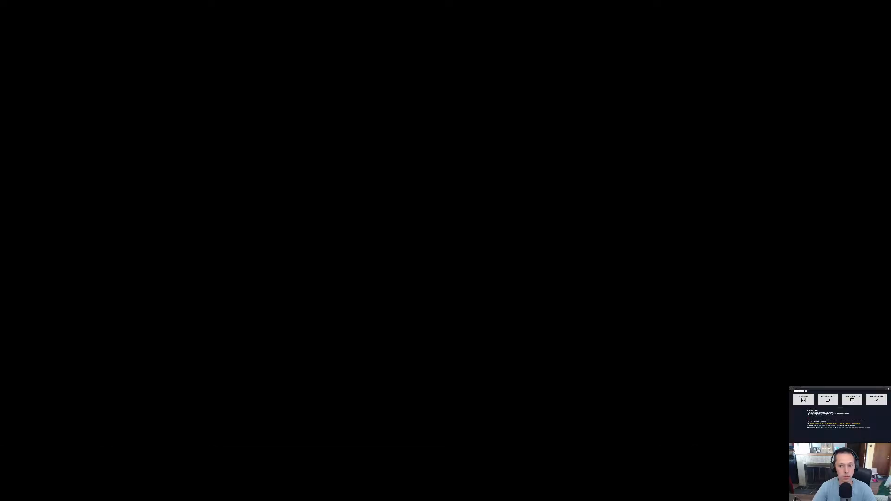
pyautogui.click(462, 275)
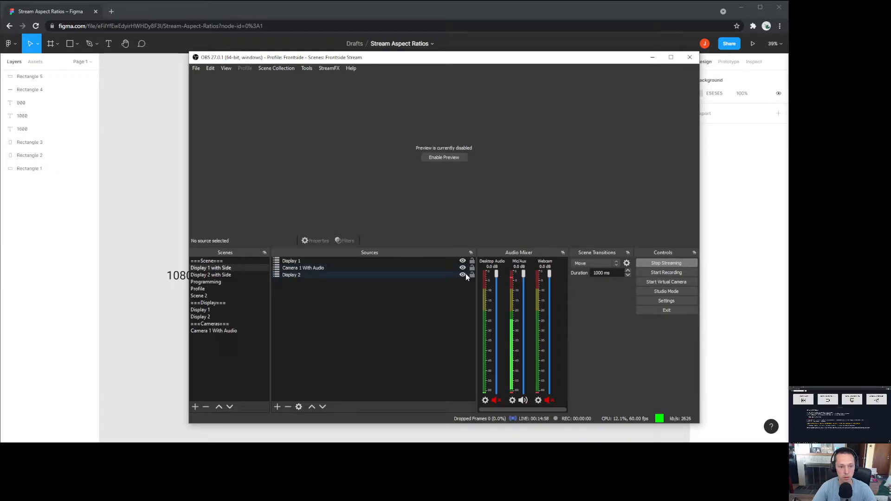
pyautogui.click(462, 279)
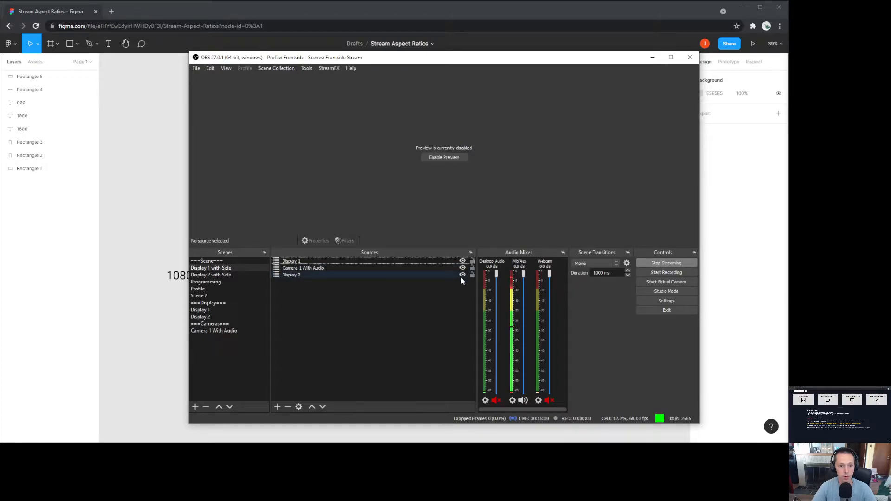
pyautogui.click(462, 274)
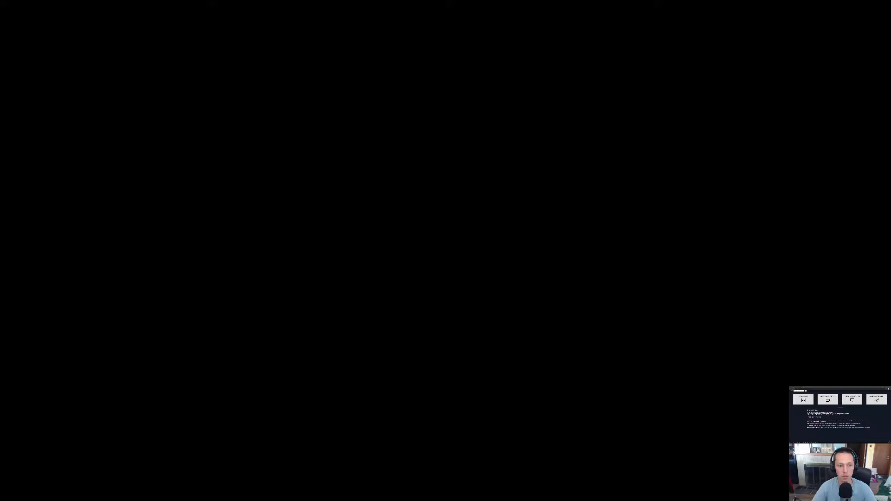
pyautogui.click(461, 261)
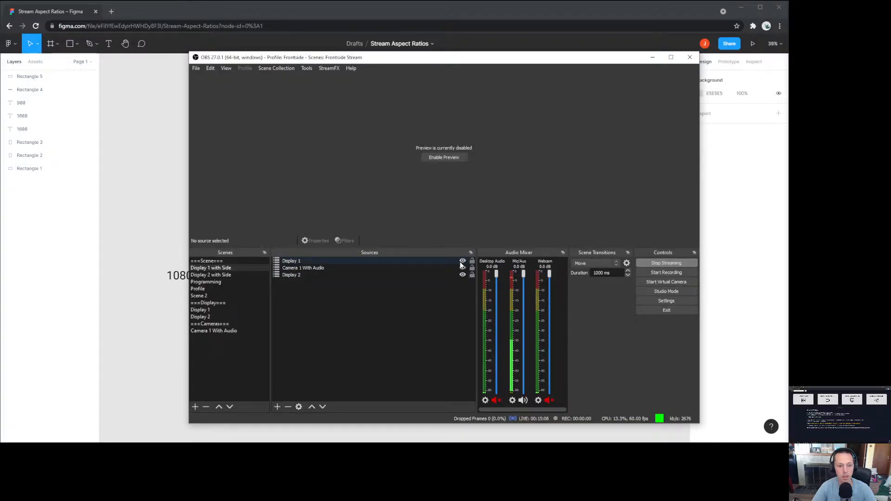
# Step: Remove the Display 1 source from the scene and select Camera 1 With Audio
pyautogui.click(343, 261)
pyautogui.rightClick(325, 262)
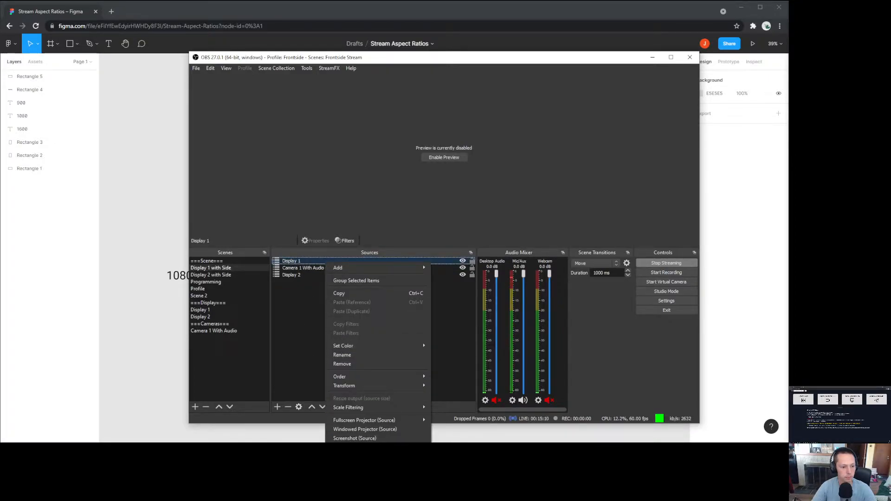
pyautogui.click(364, 364)
pyautogui.click(467, 252)
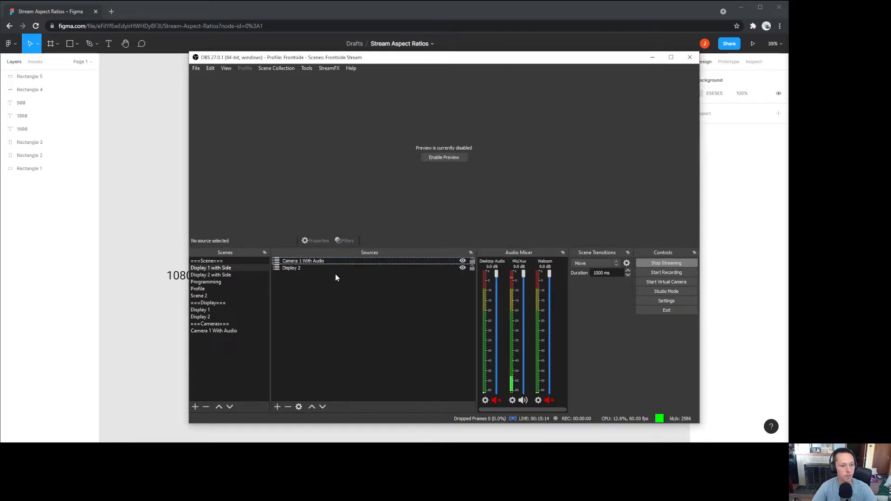
pyautogui.click(319, 262)
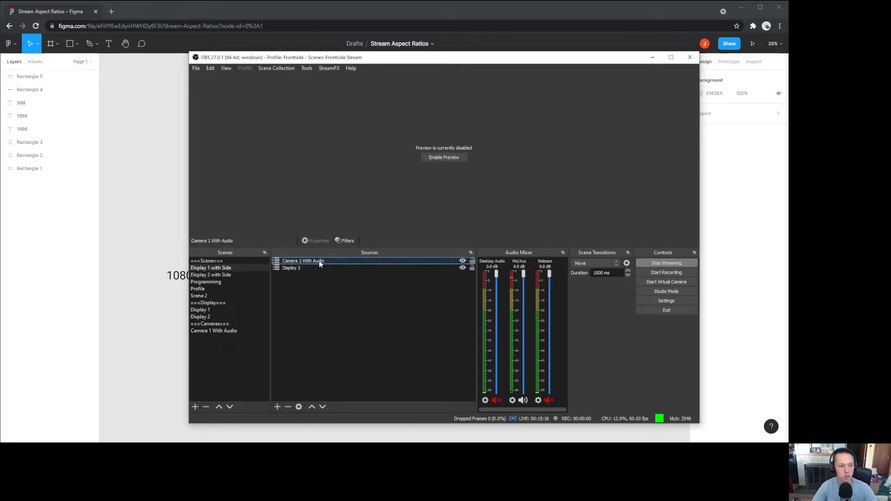
# Step: Open Edit Transform for Camera 1 With Audio and place the dialog over the Figma plan
pyautogui.rightClick(319, 262)
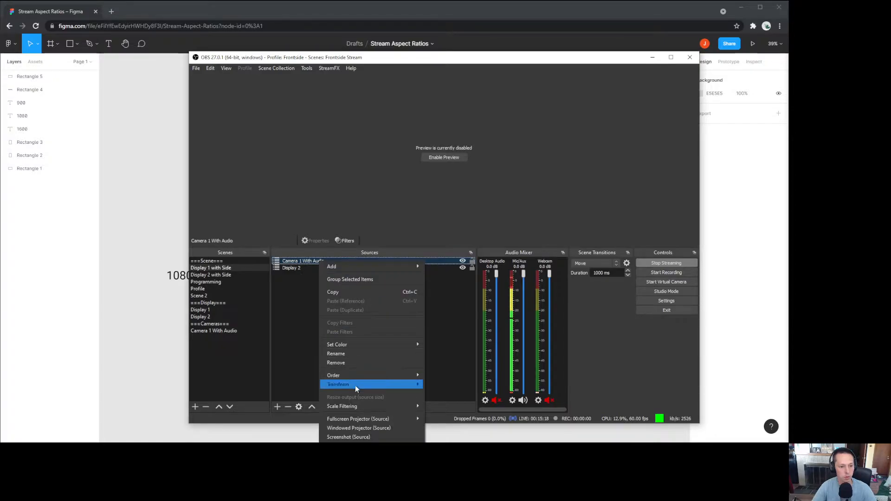
pyautogui.moveTo(356, 386)
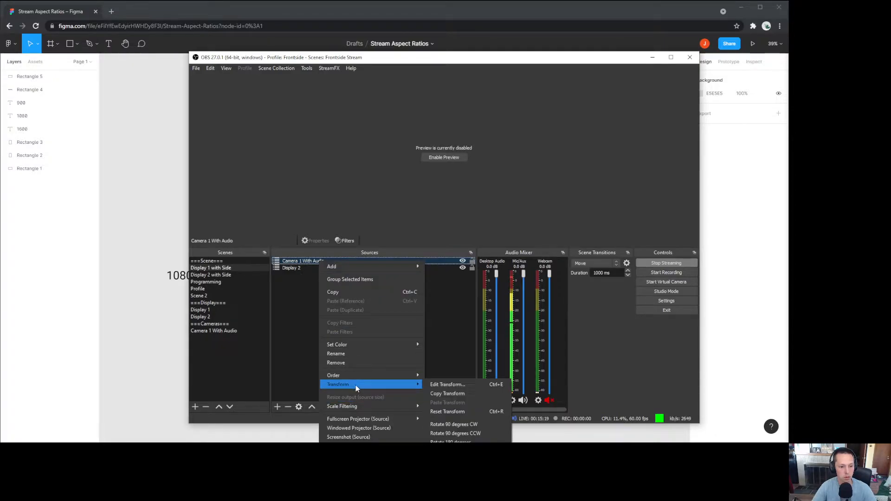
pyautogui.click(460, 385)
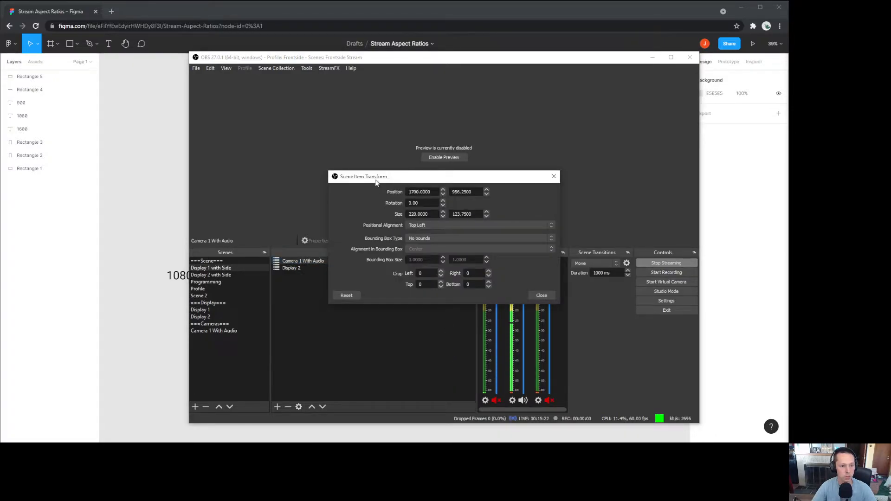
pyautogui.moveTo(376, 181); pyautogui.dragTo(366, 260)
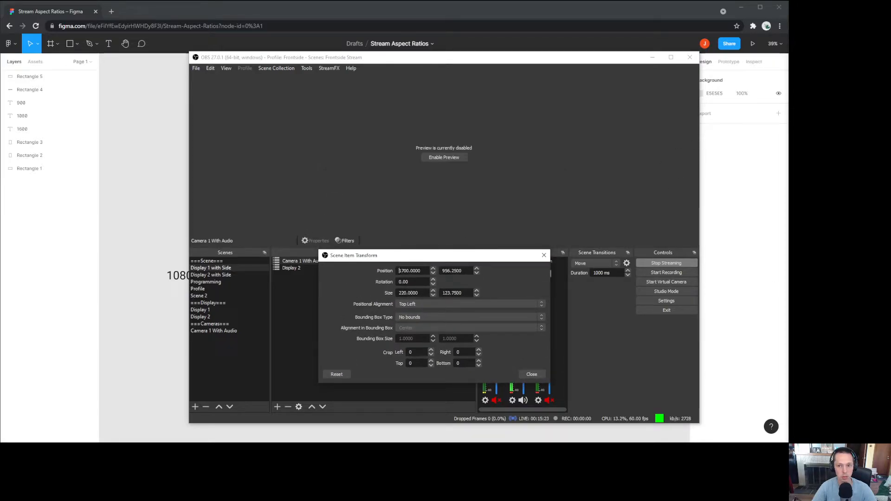
pyautogui.moveTo(360, 264); pyautogui.dragTo(134, 350)
pyautogui.moveTo(360, 58); pyautogui.dragTo(723, 389)
pyautogui.moveTo(177, 343); pyautogui.dragTo(459, 54)
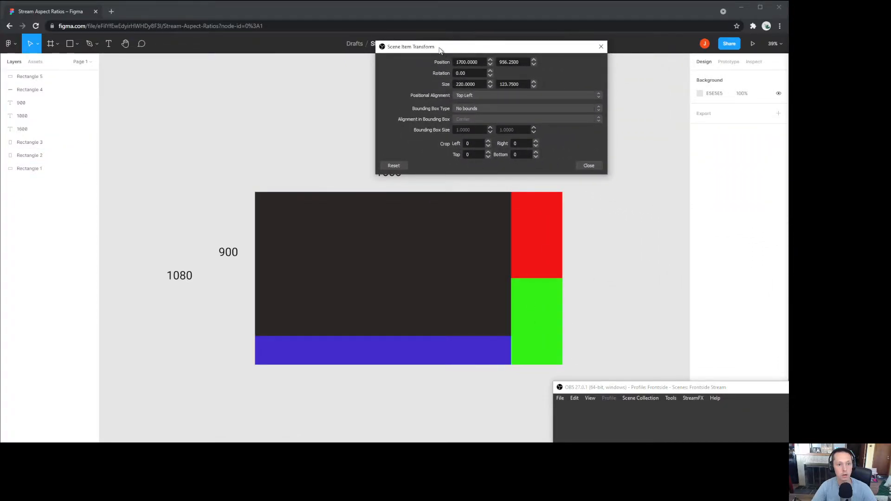
# Step: Arrange the Figma window and the transform dialog side by side
pyautogui.moveTo(437, 47); pyautogui.dragTo(428, 50)
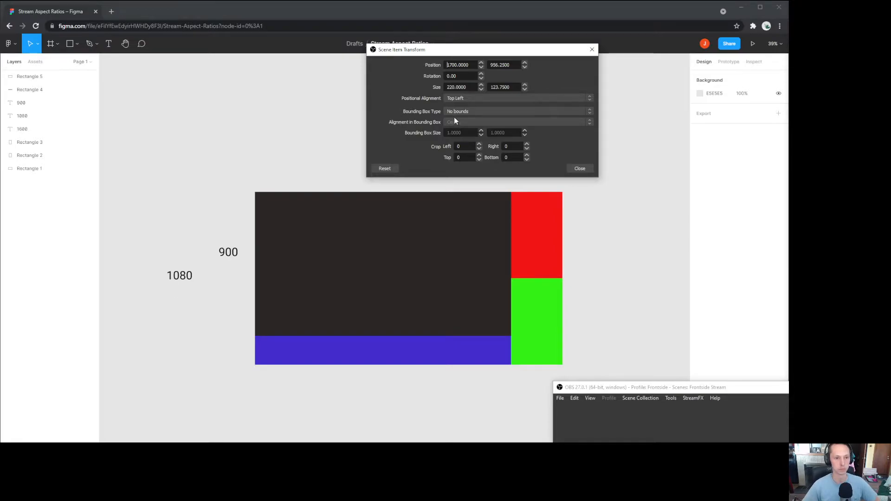
pyautogui.moveTo(439, 52); pyautogui.dragTo(620, 155)
pyautogui.moveTo(562, 8); pyautogui.dragTo(539, 42)
pyautogui.moveTo(769, 369); pyautogui.dragTo(589, 358)
pyautogui.hscroll(3, 263, 162)
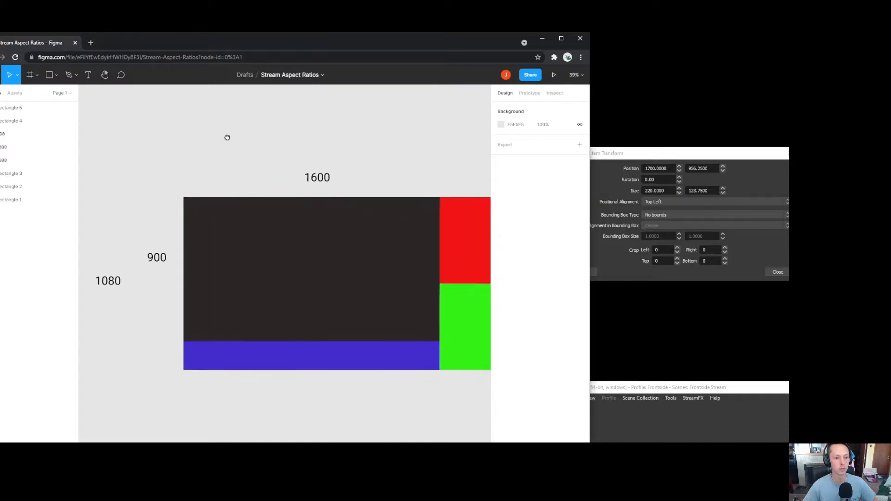
pyautogui.moveTo(622, 157); pyautogui.dragTo(625, 155)
# Step: Read the 320×540 side regions in Figma, size the camera 960 × 540, and enable preview
pyautogui.click(466, 334)
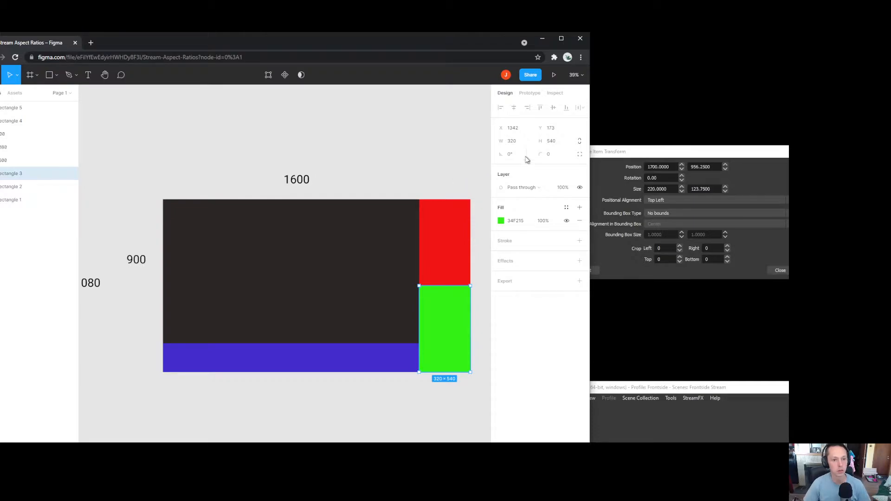
pyautogui.click(716, 189)
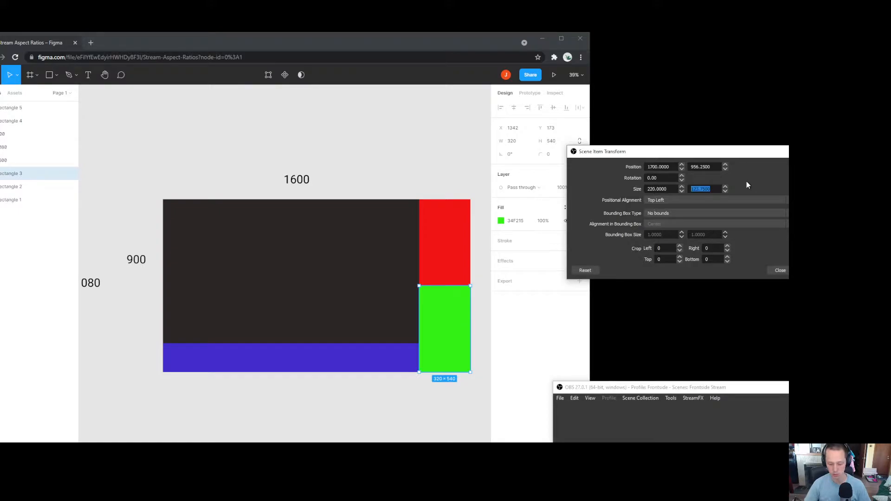
pyautogui.write('540')
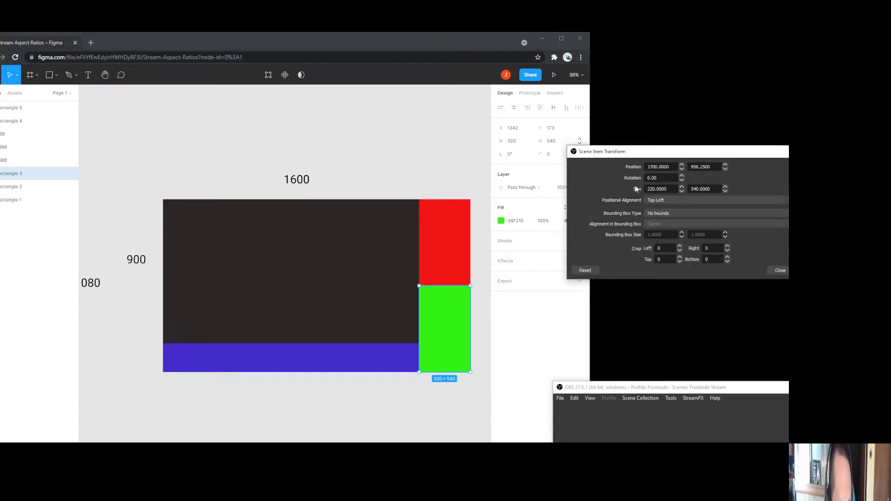
pyautogui.click(440, 171)
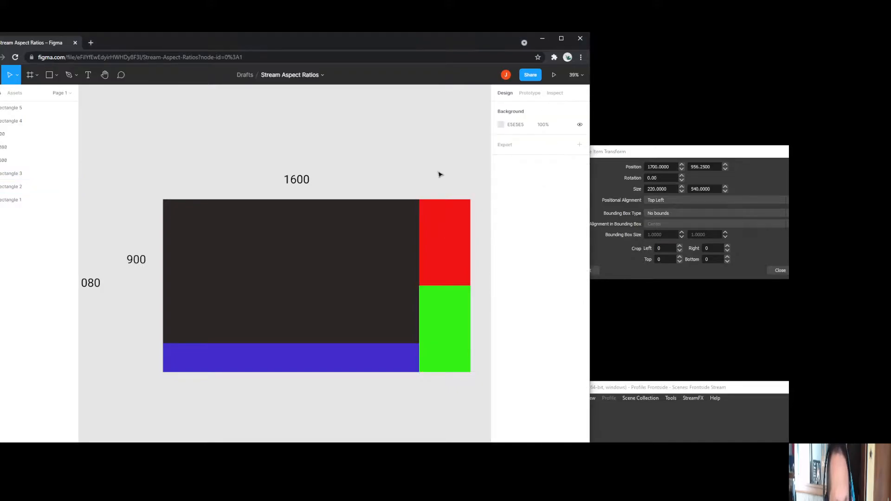
pyautogui.click(441, 232)
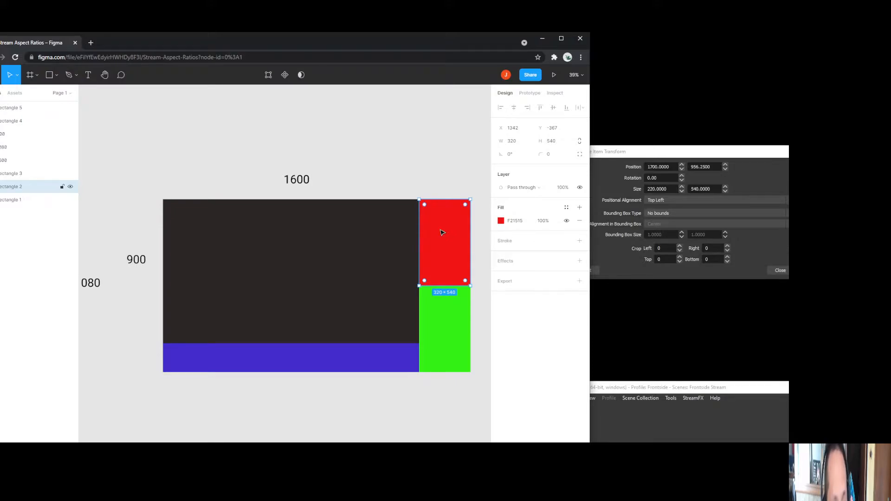
pyautogui.click(671, 189)
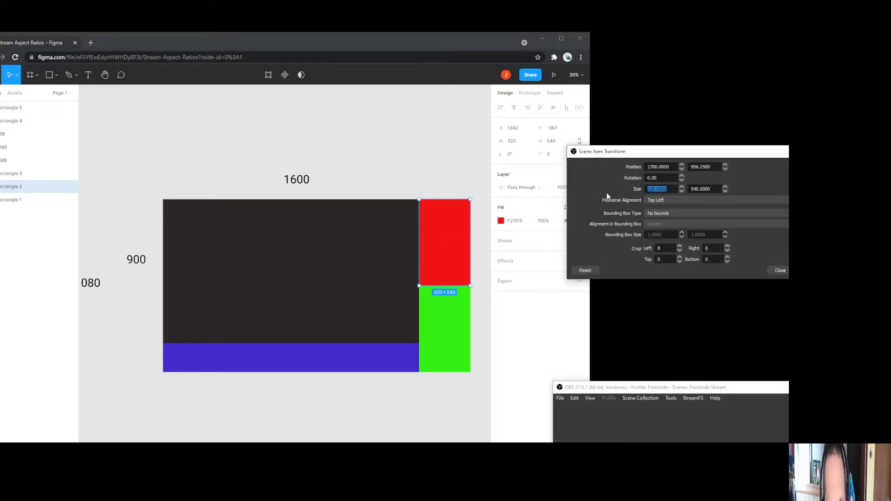
pyautogui.write('960')
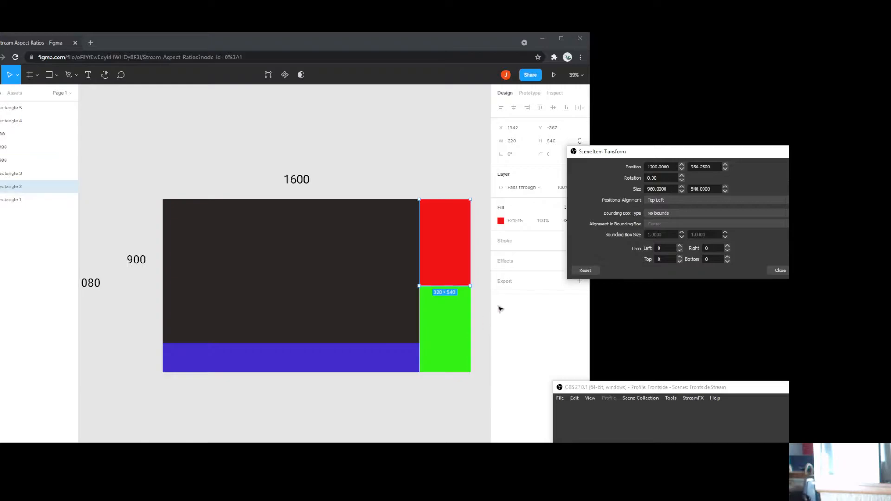
pyautogui.moveTo(868, 393); pyautogui.dragTo(348, 91)
pyautogui.click(293, 188)
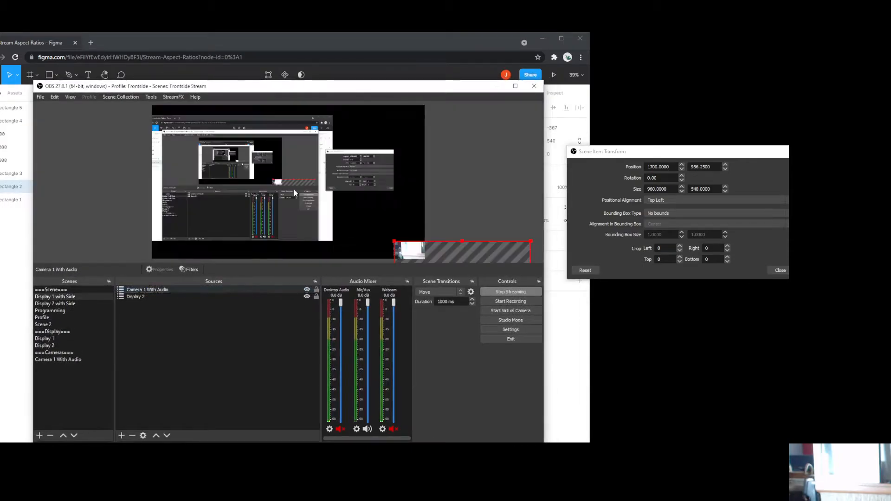
# Step: Move the webcam toward the preview centre and crop 320 px on left and right
pyautogui.moveTo(491, 256); pyautogui.dragTo(385, 193)
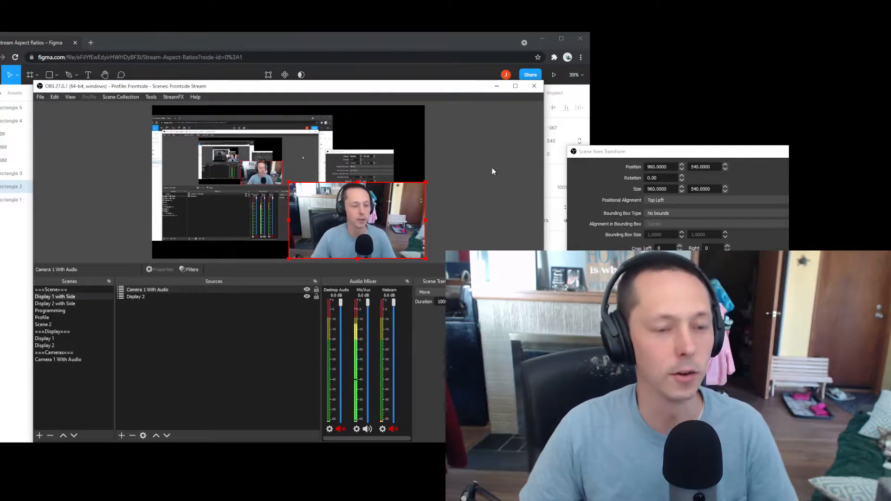
pyautogui.click(658, 248)
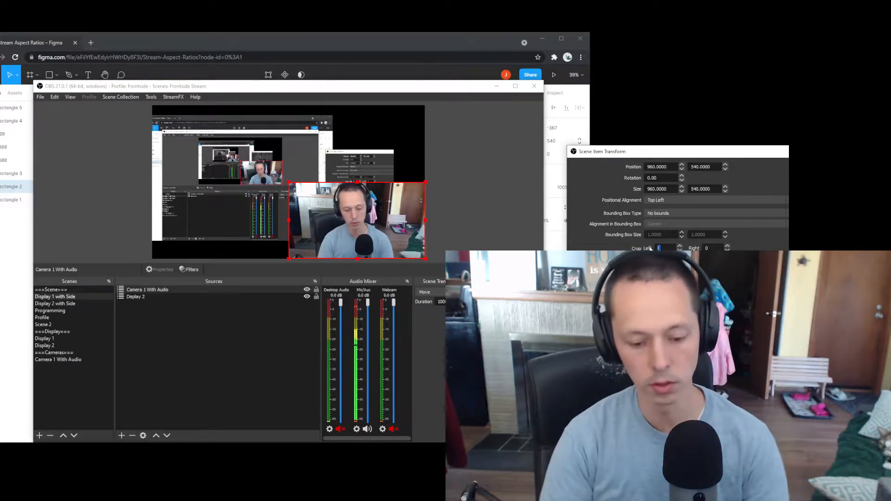
pyautogui.write('320')
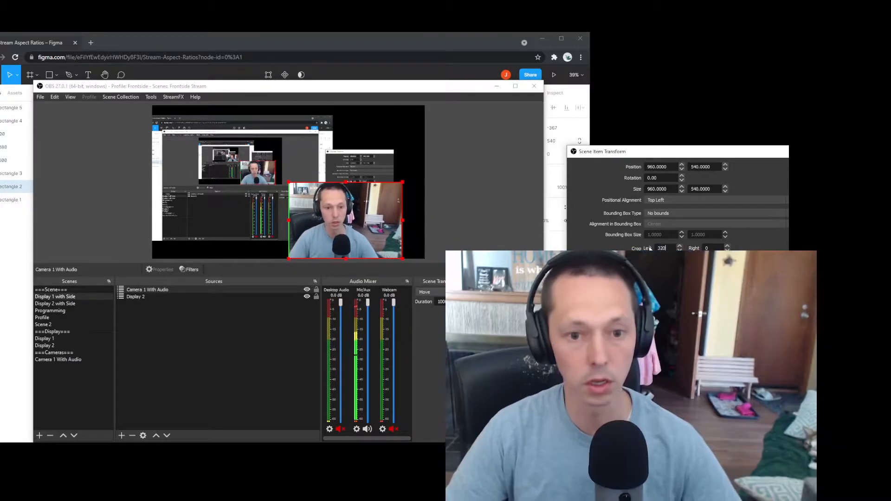
pyautogui.press('Tab')
pyautogui.write('320')
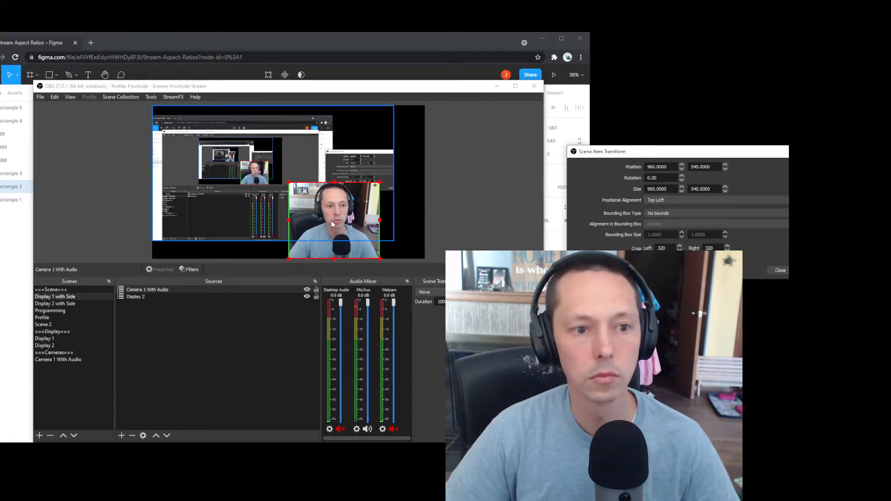
# Step: Slide the webcam right and set its width to 960
pyautogui.moveTo(334, 252); pyautogui.dragTo(378, 251)
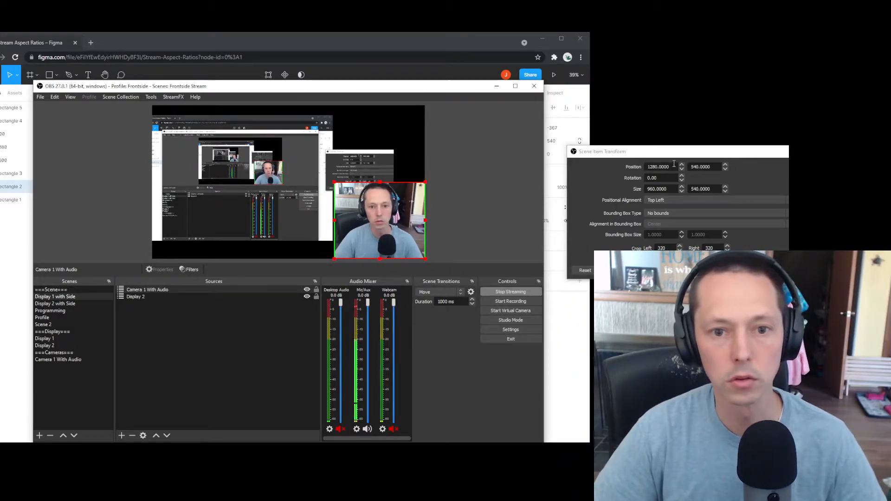
pyautogui.click(672, 189)
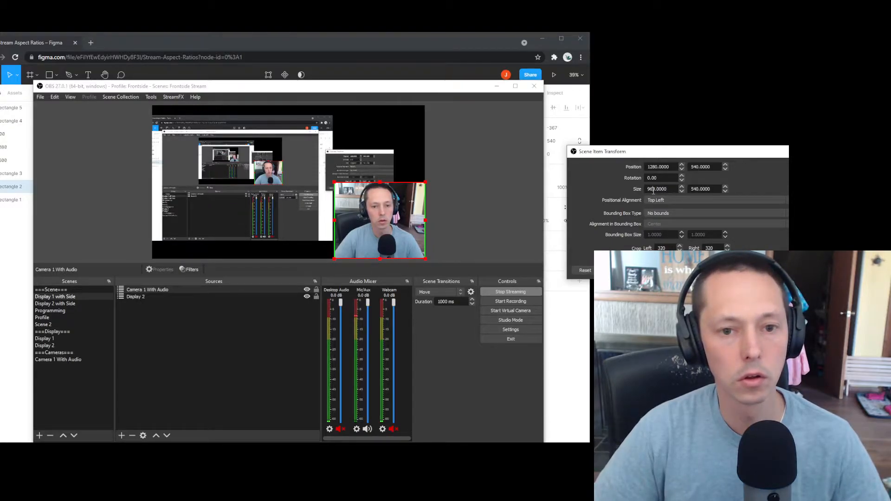
pyautogui.write('230')
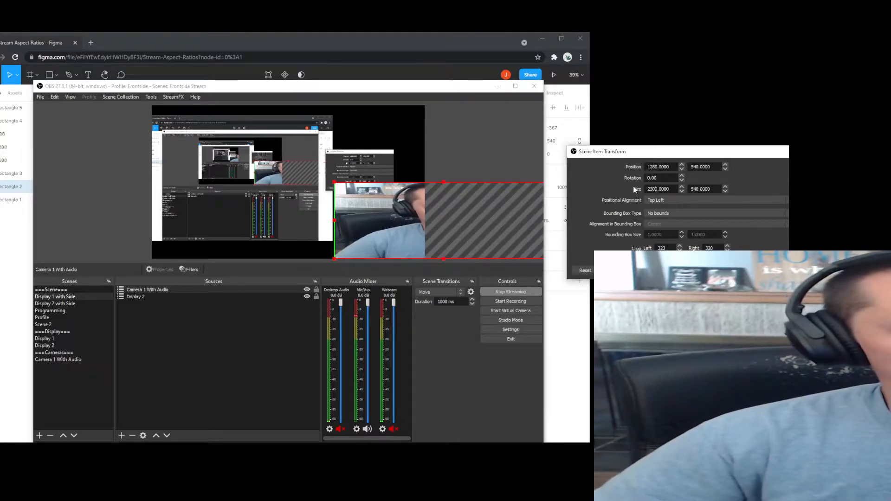
pyautogui.press('Left')
pyautogui.press('Left')
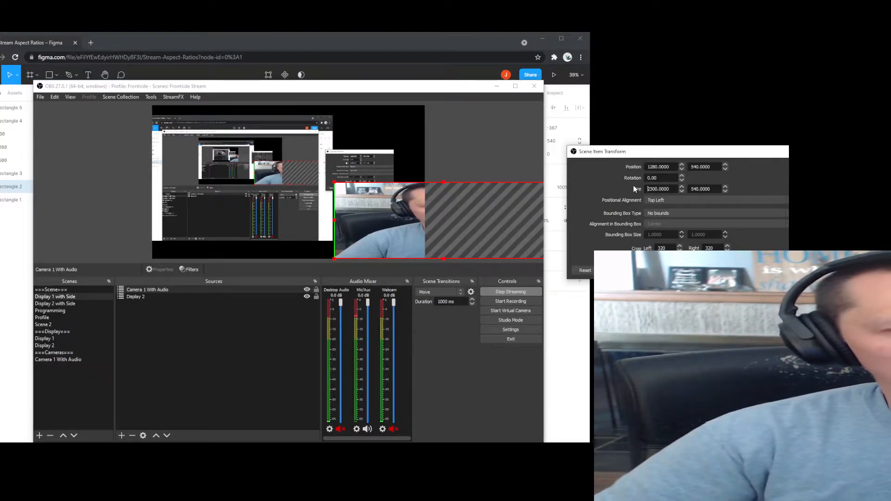
pyautogui.hotkey('shift', 'Right')
pyautogui.hotkey('shift', 'Right')
pyautogui.hotkey('shift', 'Right')
pyautogui.write('32')
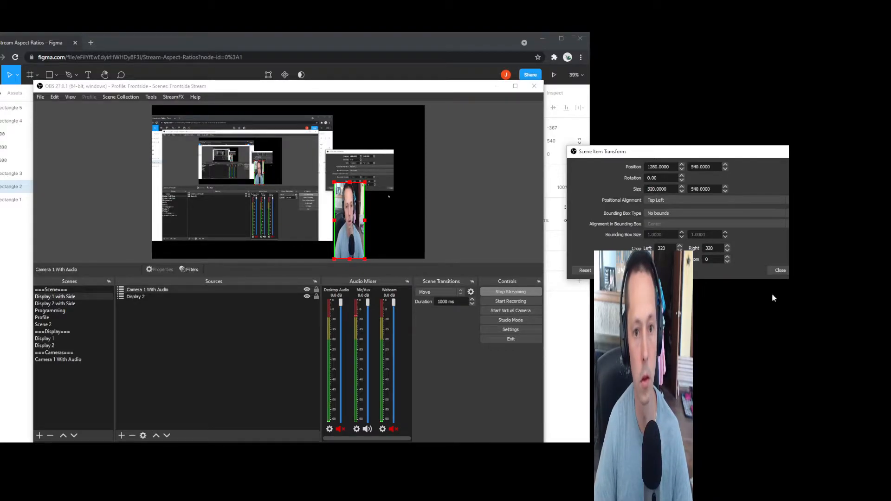
pyautogui.press('Delete')
pyautogui.press('Delete')
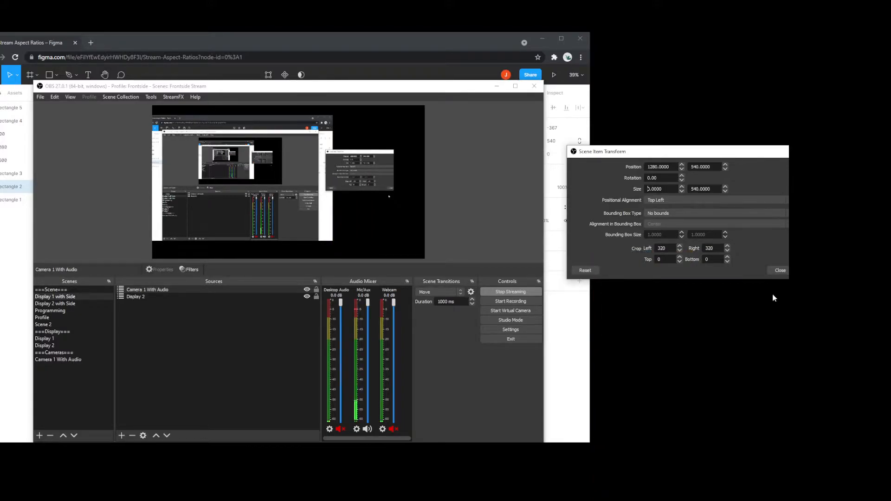
pyautogui.write('96')
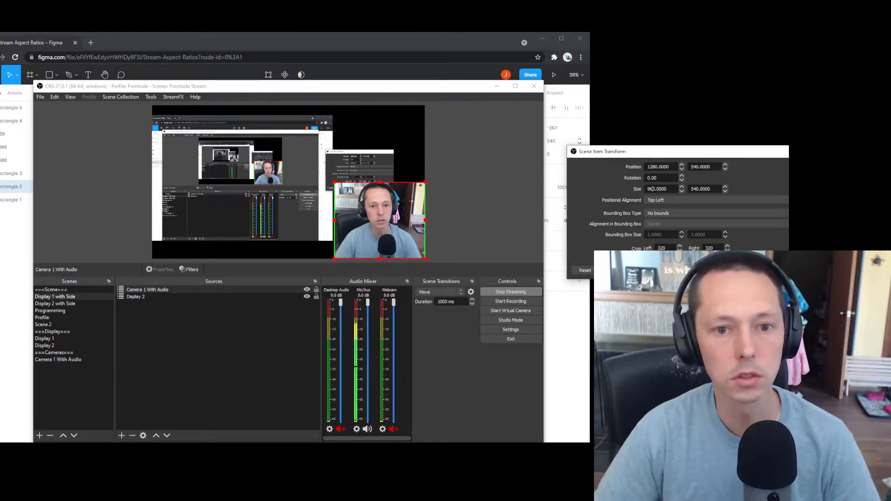
# Step: Anchor the webcam at Center and drag it to 1600, 810 in the bottom-right corner
pyautogui.click(666, 201)
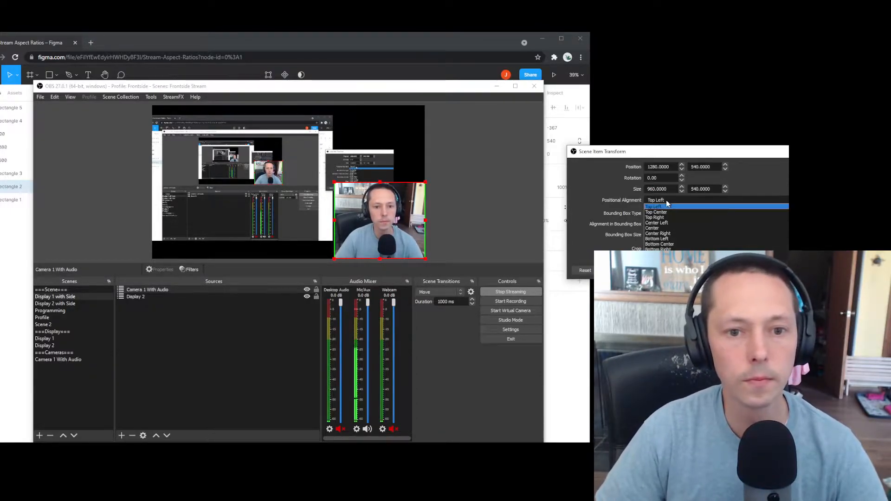
pyautogui.click(675, 228)
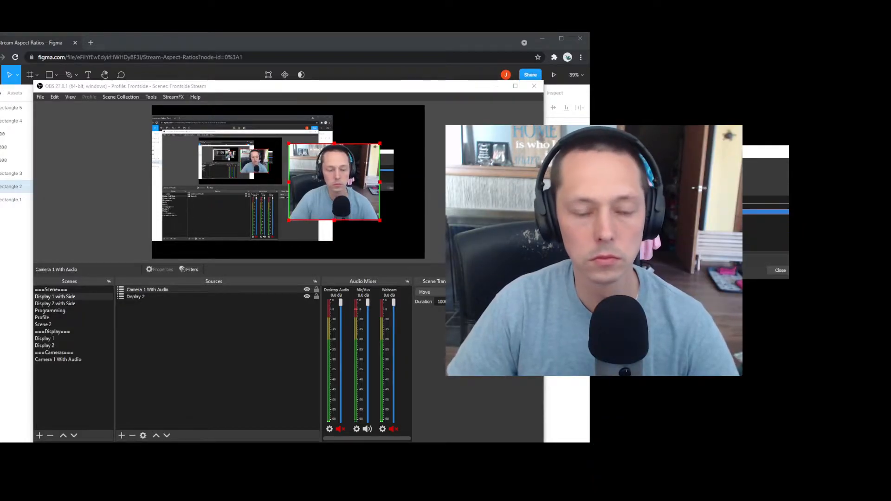
pyautogui.click(363, 188)
pyautogui.click(362, 188)
pyautogui.moveTo(362, 188); pyautogui.dragTo(407, 221)
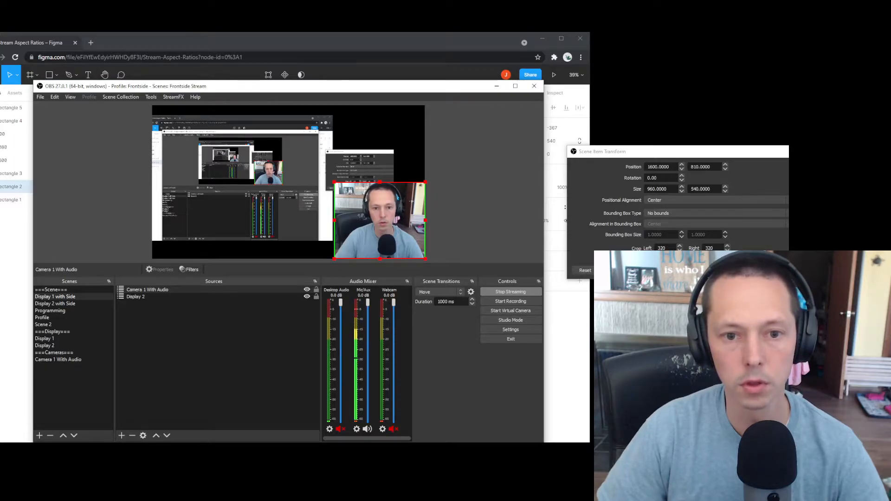
pyautogui.press('Escape')
# Step: Move the OBS window aside to reveal the Figma plan and reselect the webcam
pyautogui.click(501, 163)
pyautogui.moveTo(397, 91); pyautogui.dragTo(662, 209)
pyautogui.click(633, 329)
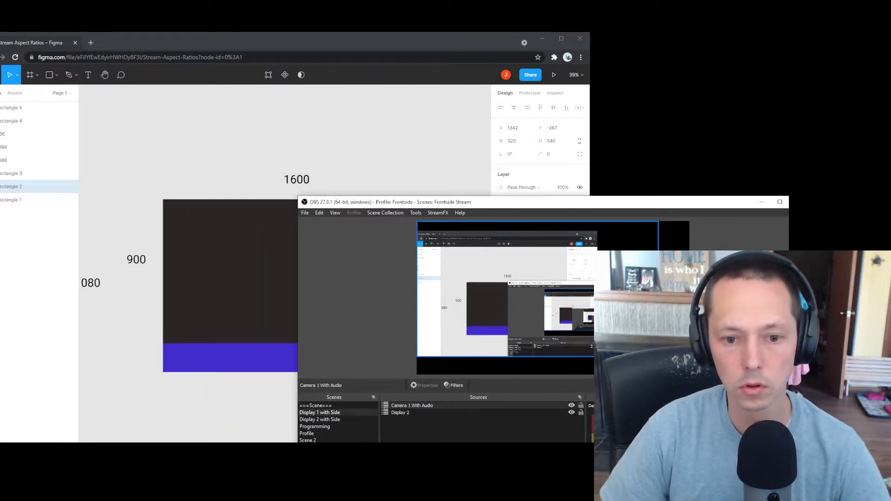
# Step: Select then deselect Display 2, and move OBS right to expose the red and green regions
pyautogui.click(364, 268)
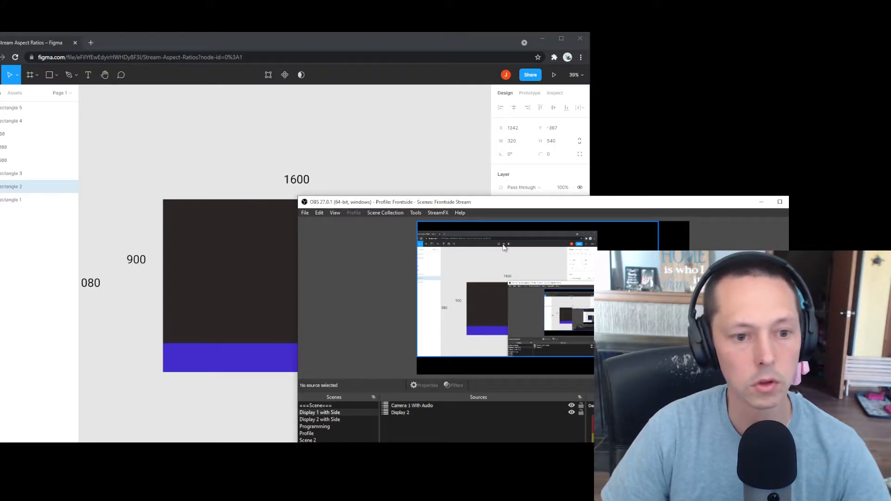
pyautogui.click(491, 277)
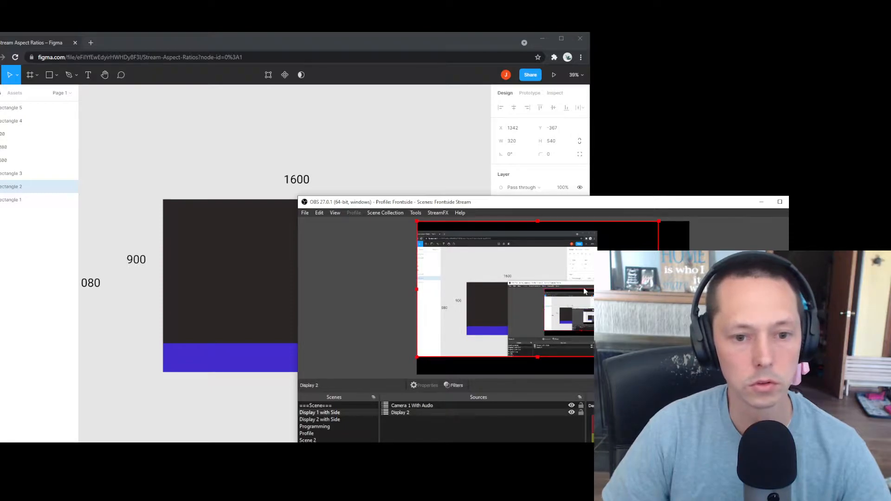
pyautogui.click(674, 274)
pyautogui.moveTo(623, 202); pyautogui.dragTo(873, 149)
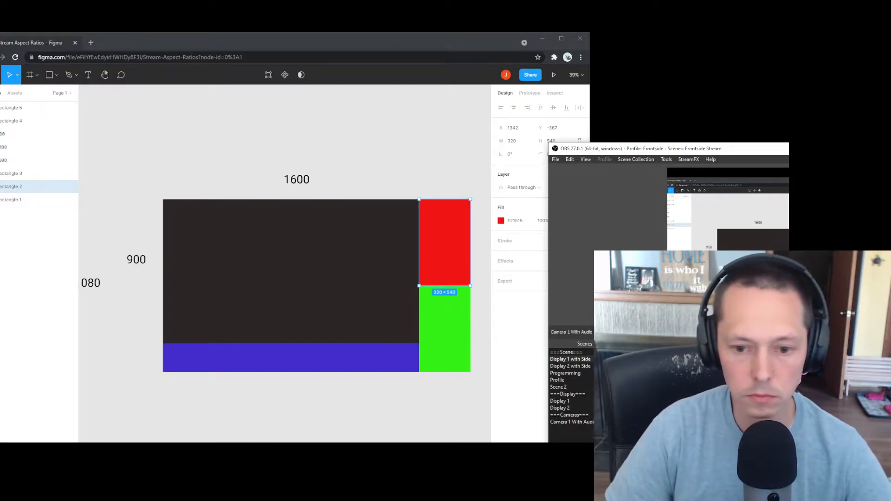
# Step: Set the webcam's left and right crop to 0 in the transform dialog
pyautogui.moveTo(678, 265); pyautogui.dragTo(360, 167)
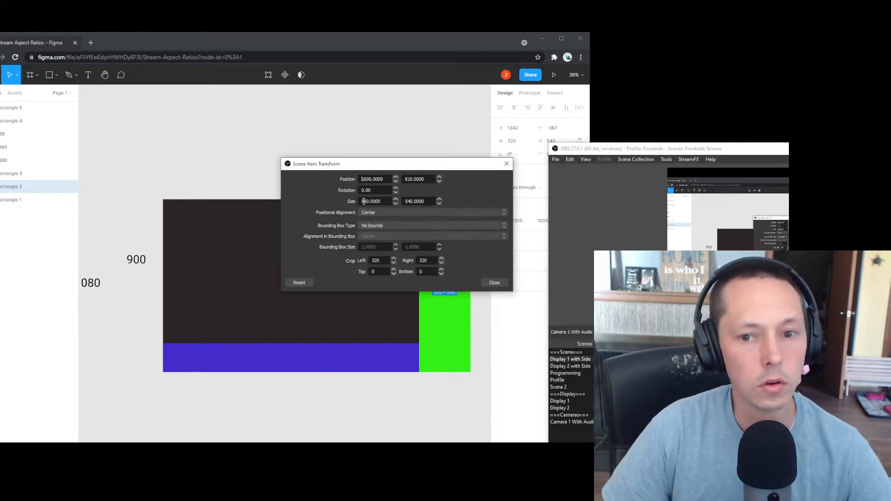
pyautogui.moveTo(383, 261); pyautogui.dragTo(318, 257)
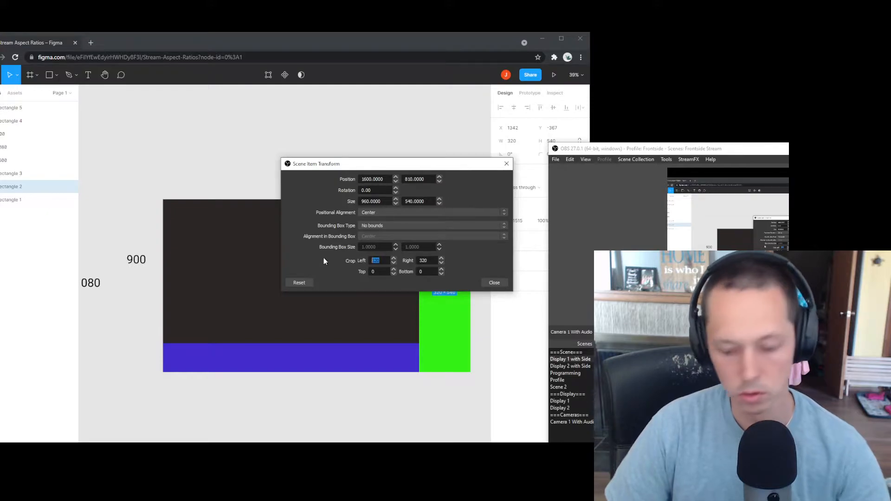
pyautogui.write('0')
pyautogui.moveTo(429, 260); pyautogui.dragTo(409, 262)
pyautogui.write('0')
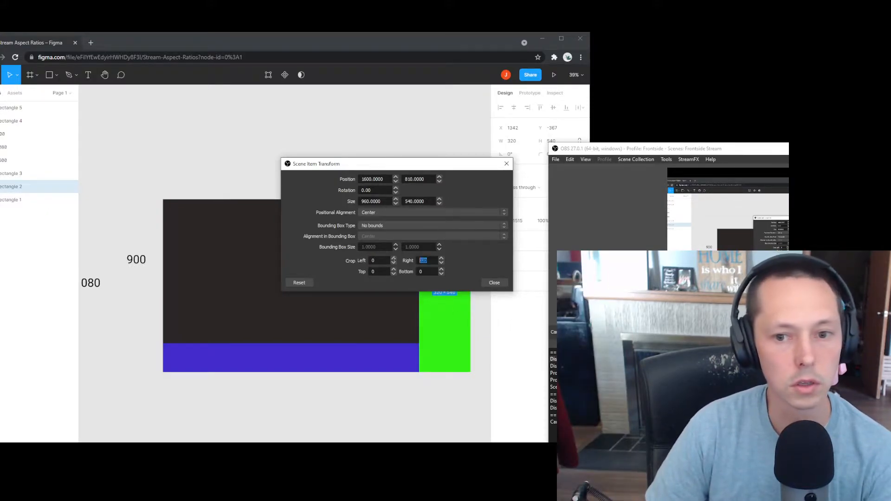
# Step: Slide the webcam left to position 1440, 810 and close the transform settings
pyautogui.click(743, 218)
pyautogui.click(859, 279)
pyautogui.moveTo(858, 278); pyautogui.dragTo(836, 279)
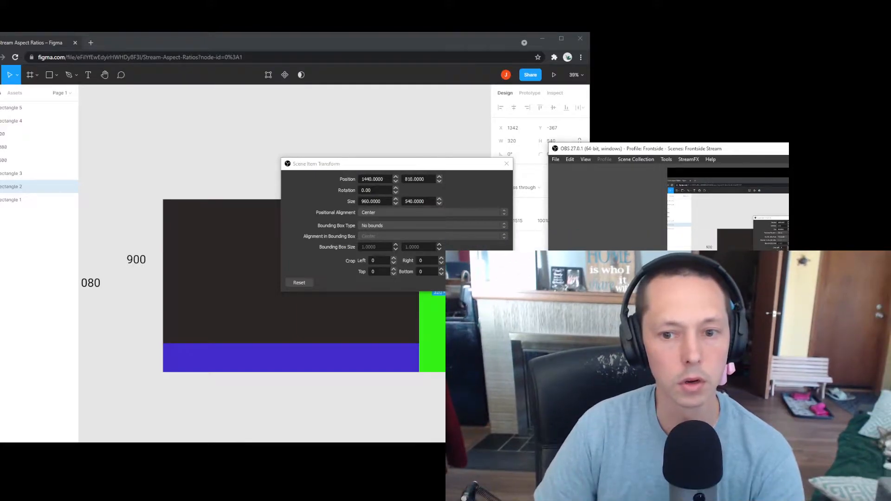
pyautogui.click(358, 201)
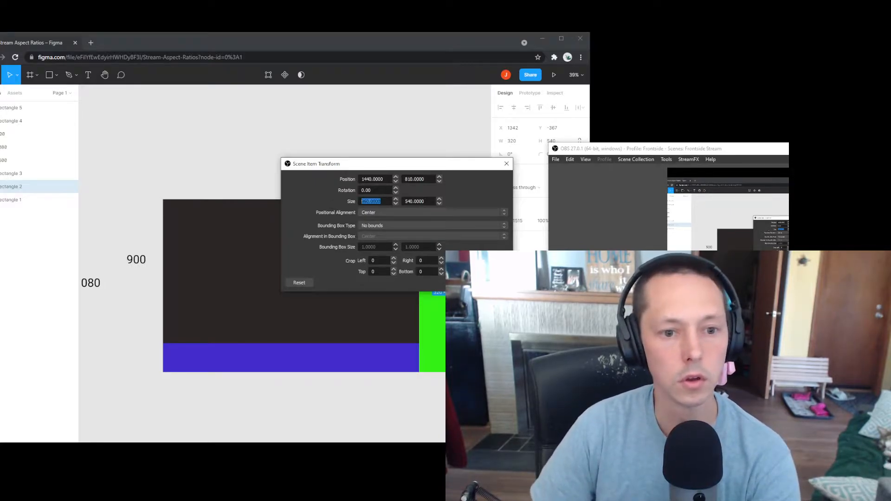
pyautogui.press('Escape')
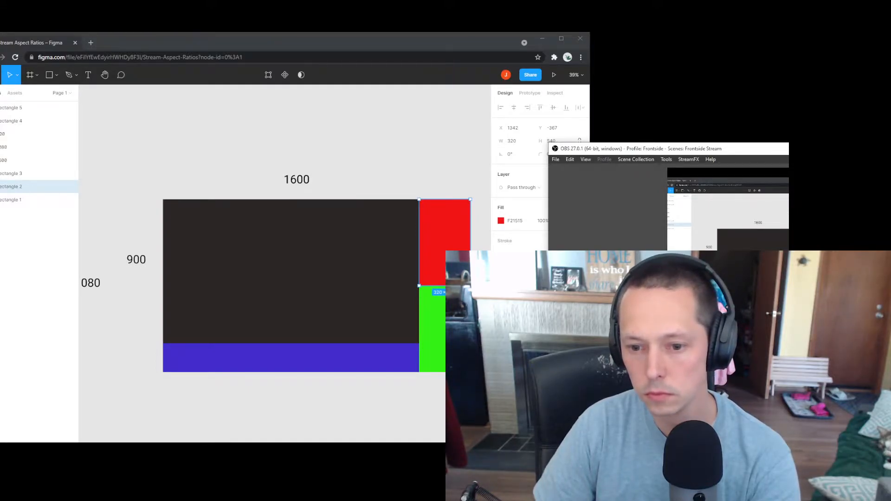
# Step: Set the webcam's transform size to 1920×1080
pyautogui.hotkey('ctrl', 'e')
pyautogui.moveTo(686, 254); pyautogui.dragTo(251, 135)
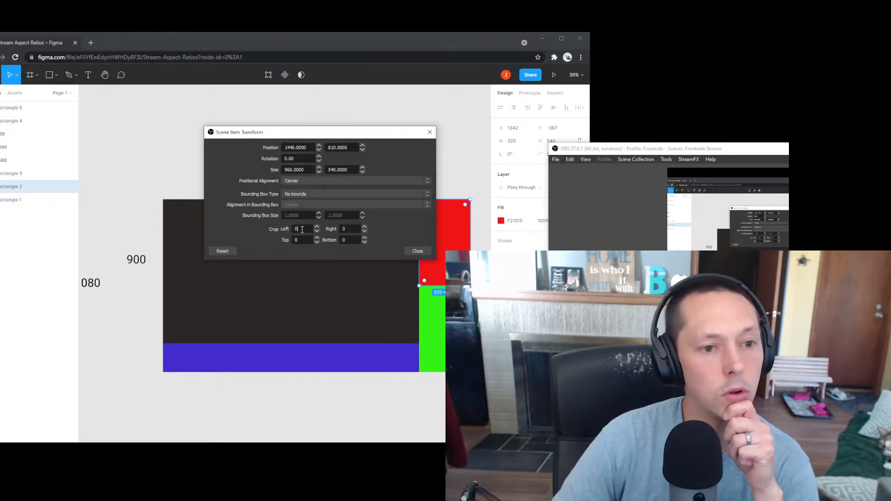
pyautogui.click(311, 167)
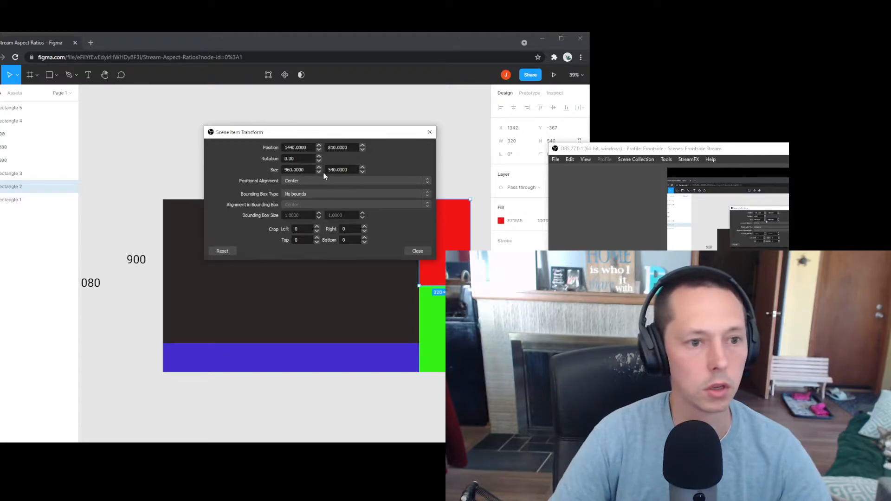
pyautogui.moveTo(310, 169); pyautogui.dragTo(190, 166)
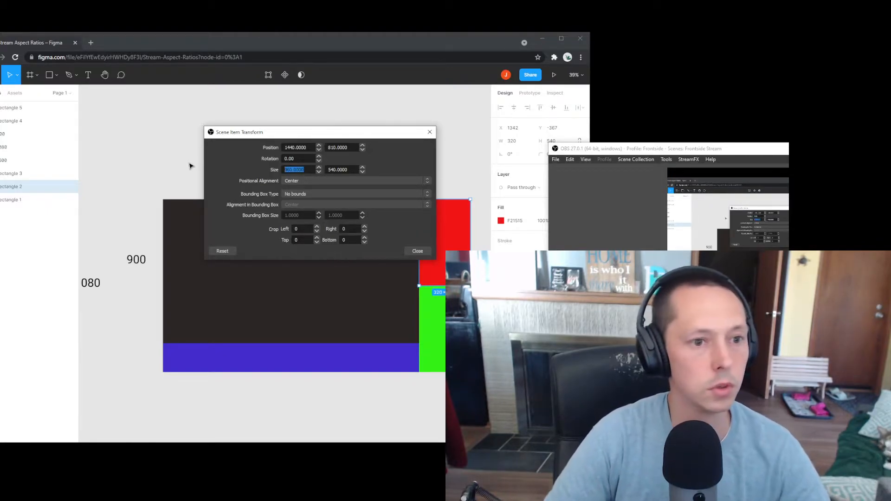
pyautogui.write('10')
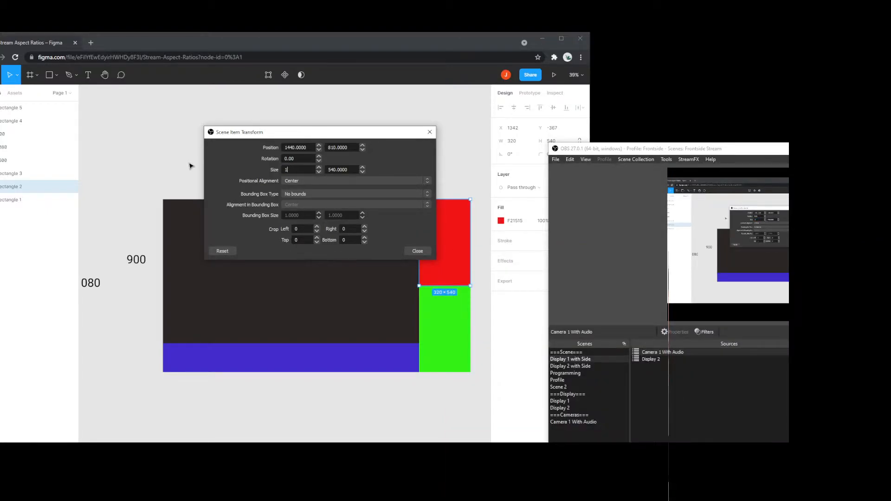
pyautogui.write('920')
pyautogui.press('Tab')
pyautogui.write('1080')
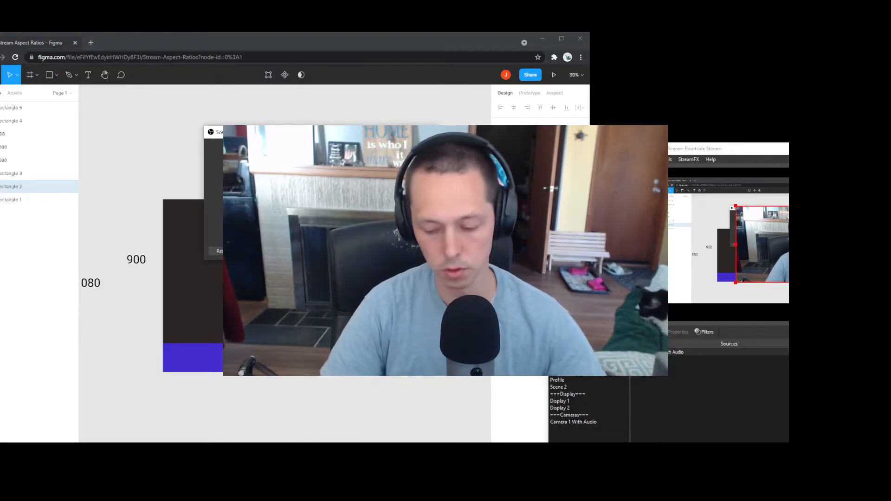
# Step: Crop the webcam 640 px on left and right and drag it into the right-hand side region
pyautogui.write('320')
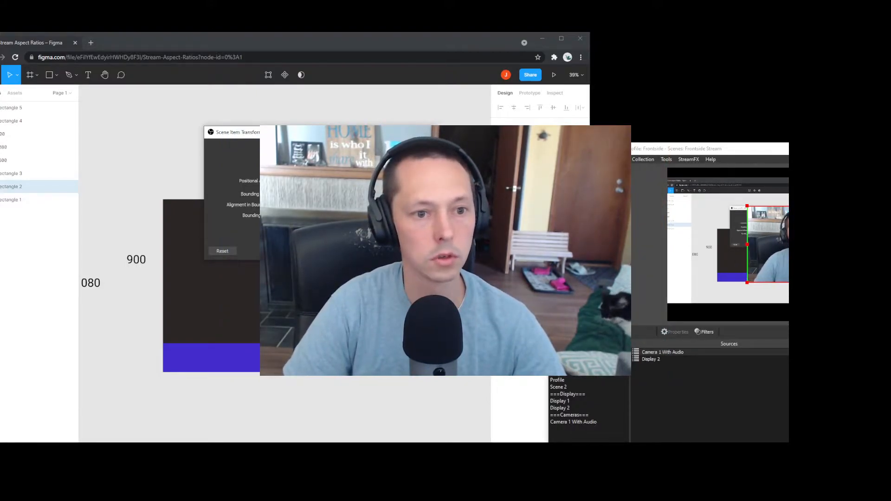
pyautogui.write('320')
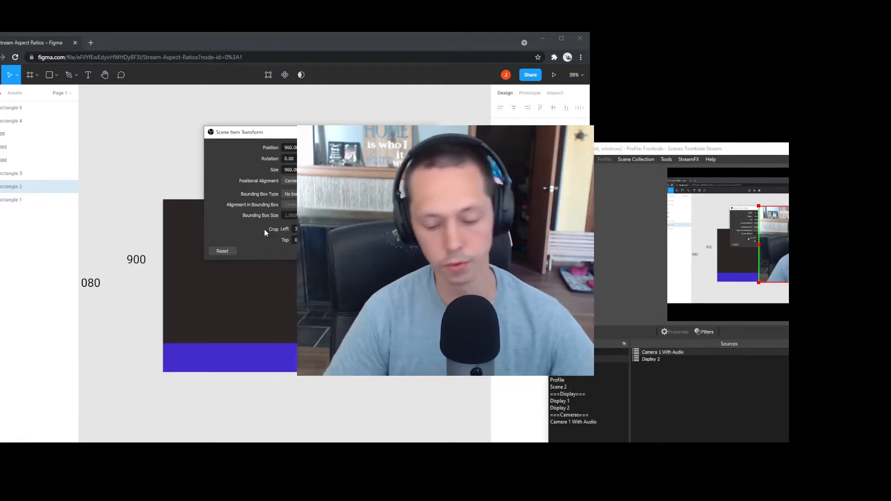
pyautogui.press('BackSpace')
pyautogui.press('BackSpace')
pyautogui.press('BackSpace')
pyautogui.write('640')
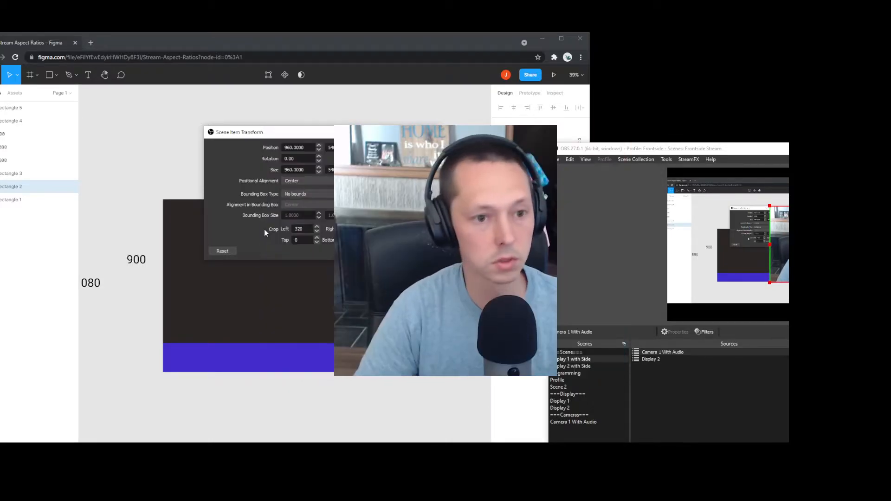
pyautogui.hotkey('shift', 'Tab')
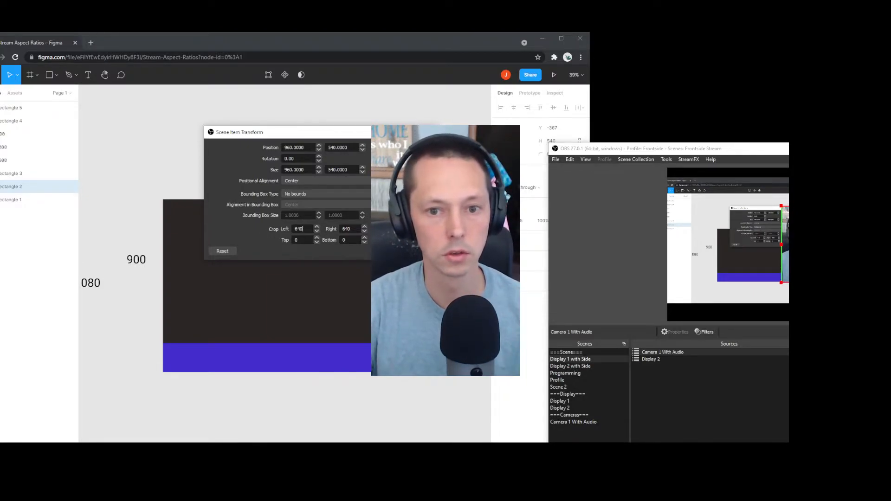
pyautogui.click(455, 133)
pyautogui.moveTo(804, 244); pyautogui.dragTo(890, 284)
pyautogui.click(780, 399)
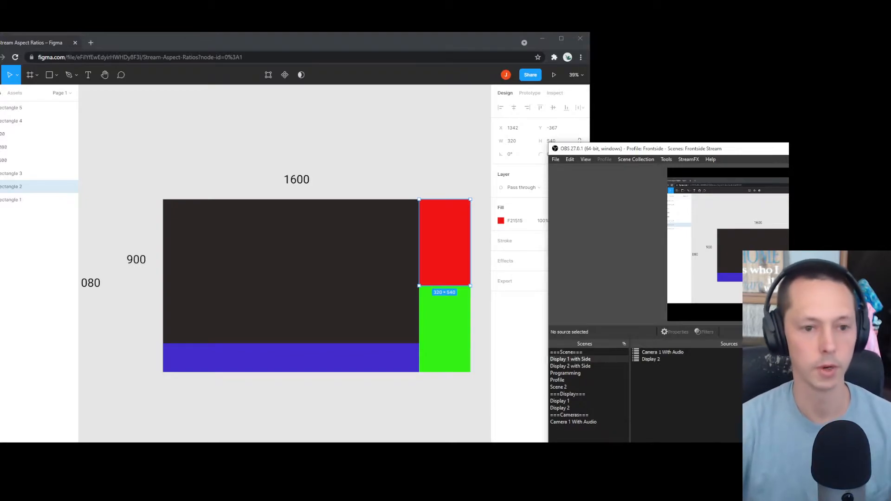
# Step: Select Display 2, maximize the Figma plan window, then return to OBS
pyautogui.click(651, 359)
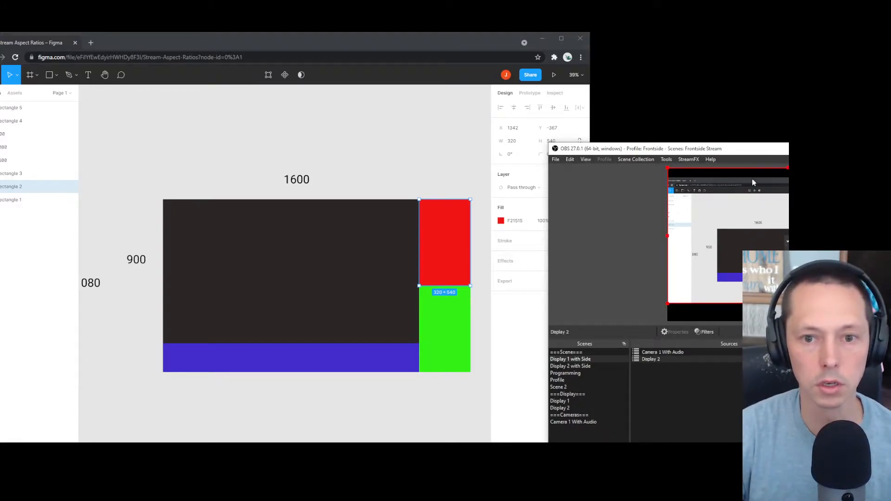
pyautogui.moveTo(748, 150); pyautogui.dragTo(370, 88)
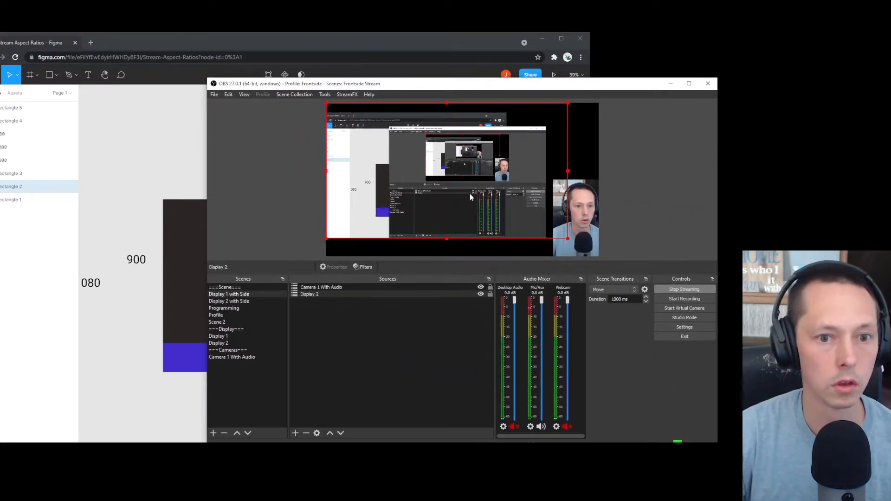
pyautogui.moveTo(445, 87); pyautogui.dragTo(505, 119)
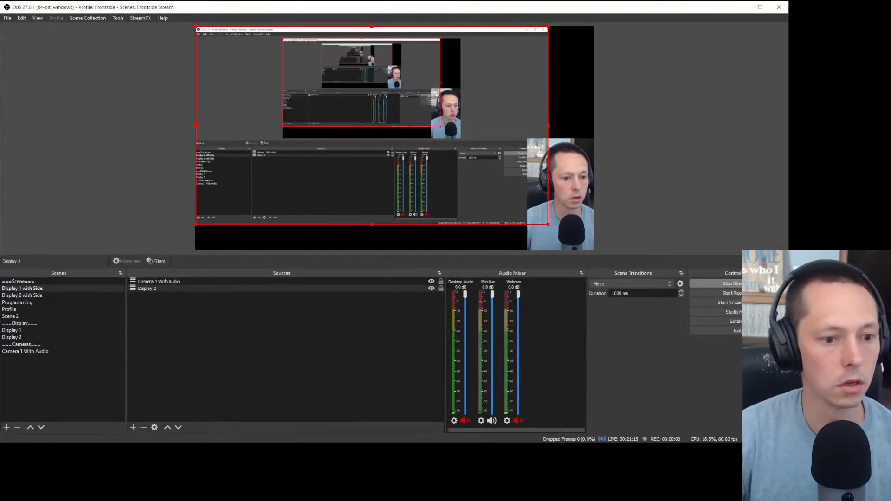
pyautogui.hotkey('alt', 'Tab')
pyautogui.moveTo(368, 50); pyautogui.dragTo(494, 59)
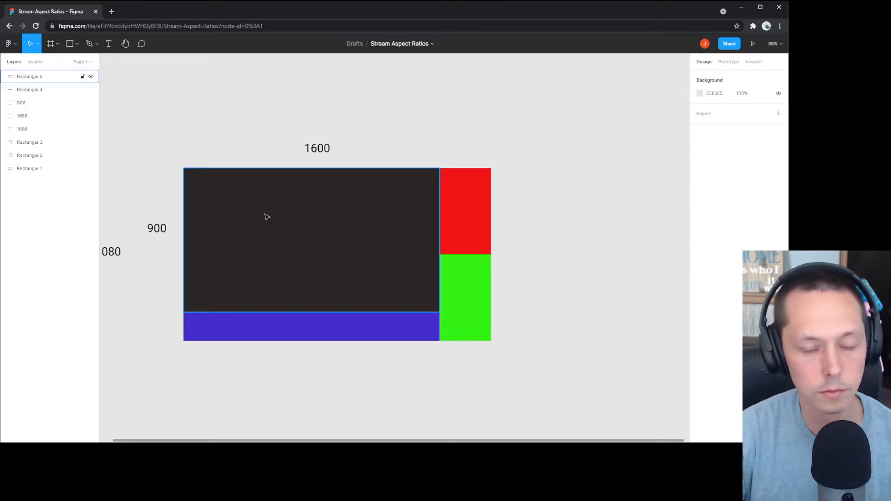
pyautogui.hotkey('alt', 'Tab')
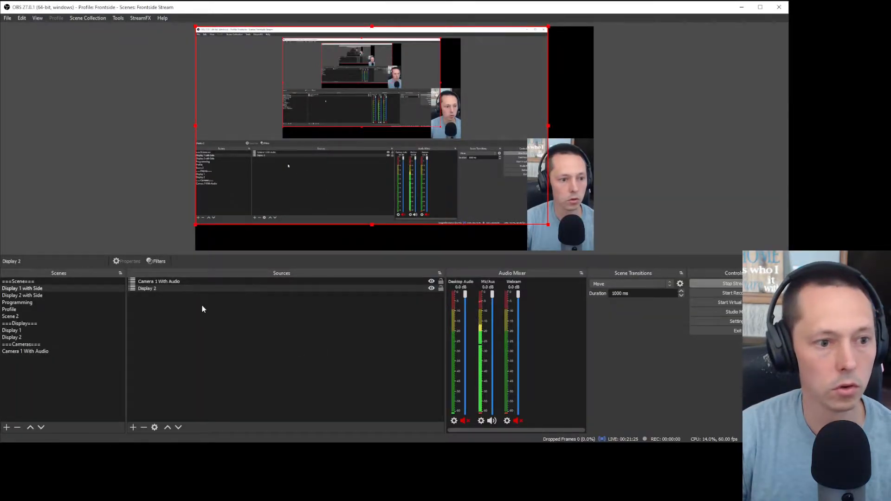
# Step: Open Display 2's transform settings and move the Figma window aside for reference
pyautogui.rightClick(178, 290)
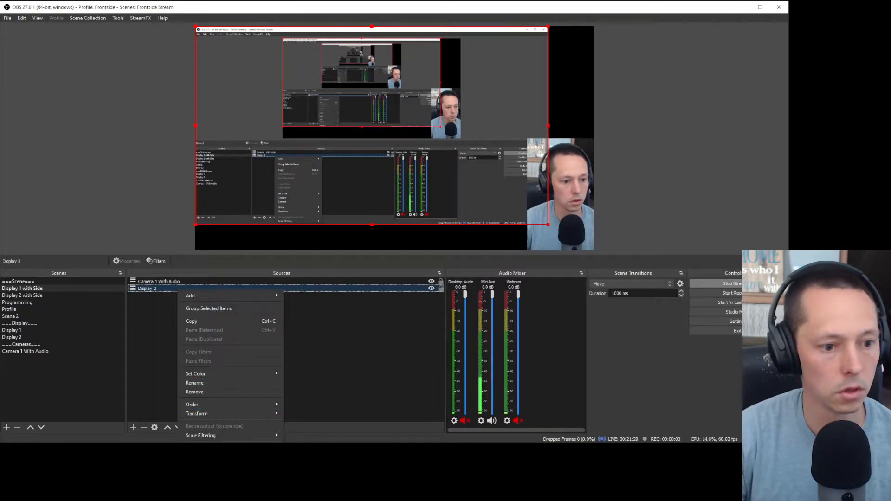
pyautogui.moveTo(252, 414)
pyautogui.click(315, 413)
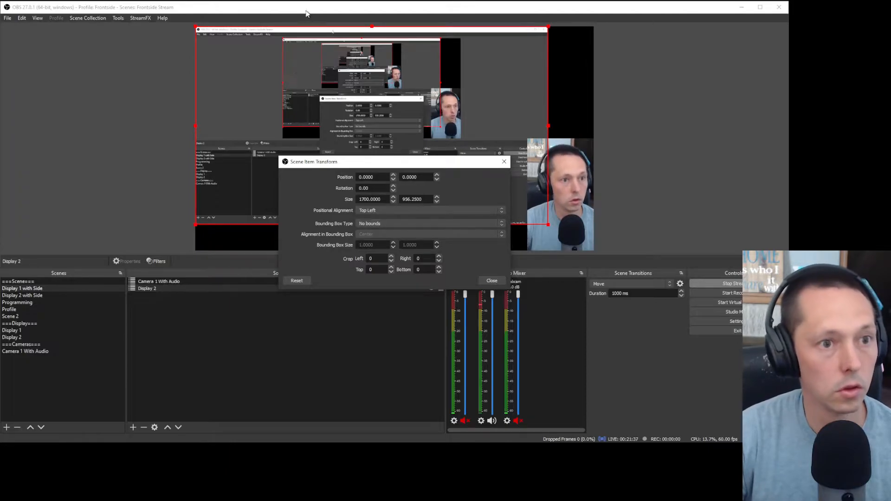
pyautogui.hotkey('alt', 'Tab')
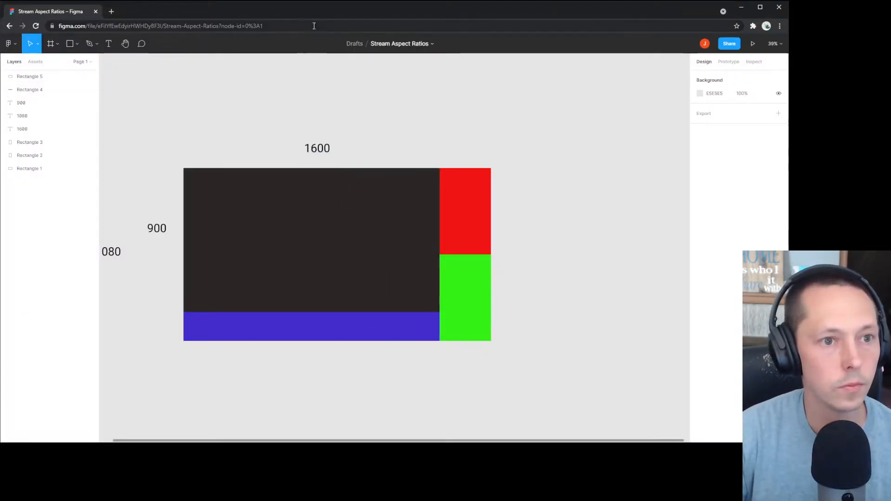
pyautogui.moveTo(326, 19); pyautogui.dragTo(789, 174)
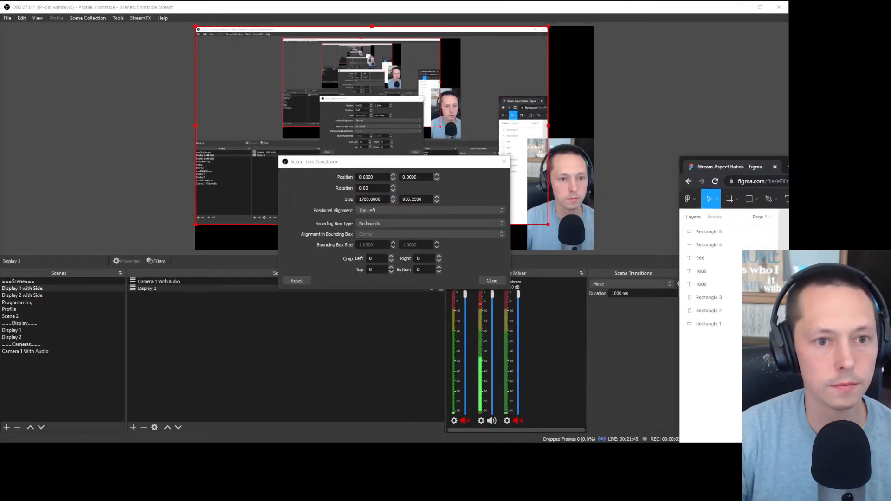
# Step: Resize the Display 2 capture from 1700 wide to 1600×900
pyautogui.click(368, 203)
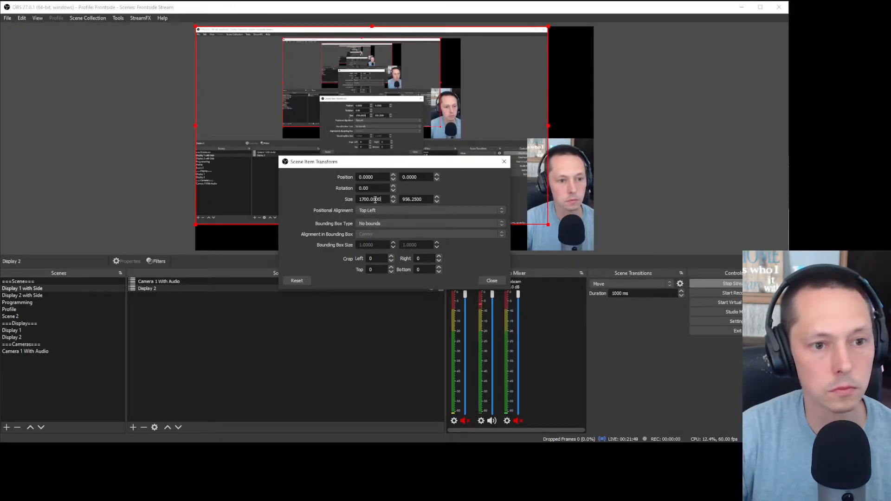
pyautogui.moveTo(384, 197); pyautogui.dragTo(332, 199)
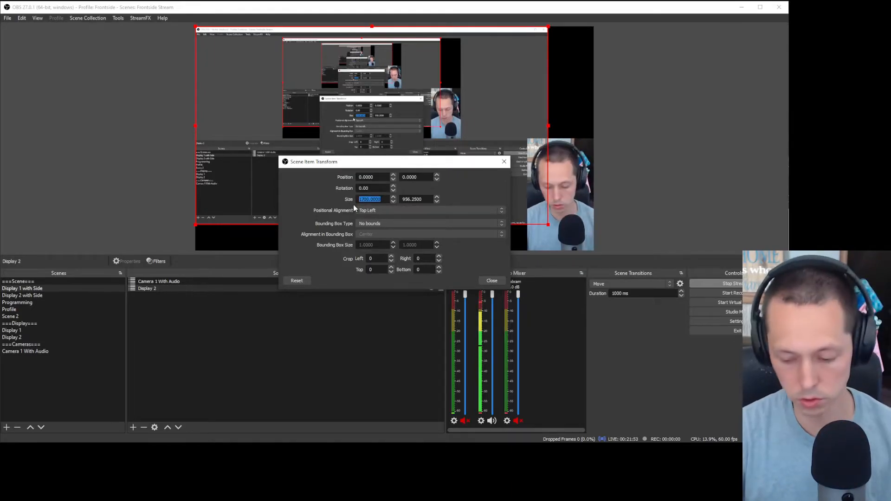
pyautogui.write('1600')
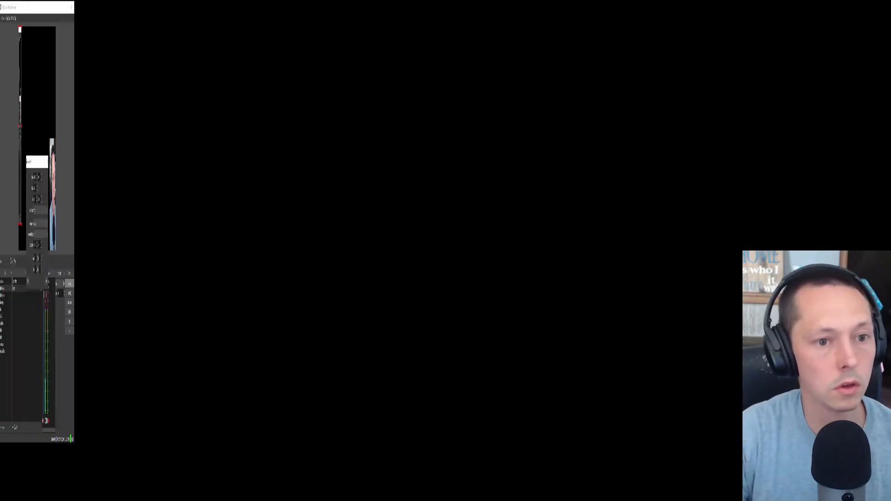
pyautogui.press('Tab')
pyautogui.write('900')
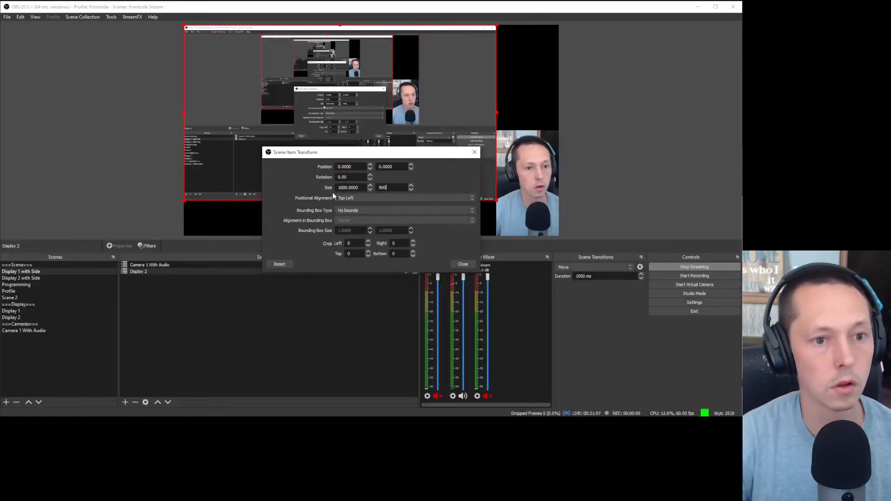
pyautogui.click(463, 264)
pyautogui.click(633, 135)
# Step: Nudge the display capture into place and bring the Figma layout plan over OBS
pyautogui.moveTo(442, 111)
pyautogui.mouseDown()
pyautogui.moveTo(440, 96)
pyautogui.moveTo(458, 138)
pyautogui.moveTo(446, 113)
pyautogui.mouseUp()
pyautogui.click(676, 52)
pyautogui.moveTo(793, 160); pyautogui.dragTo(324, 72)
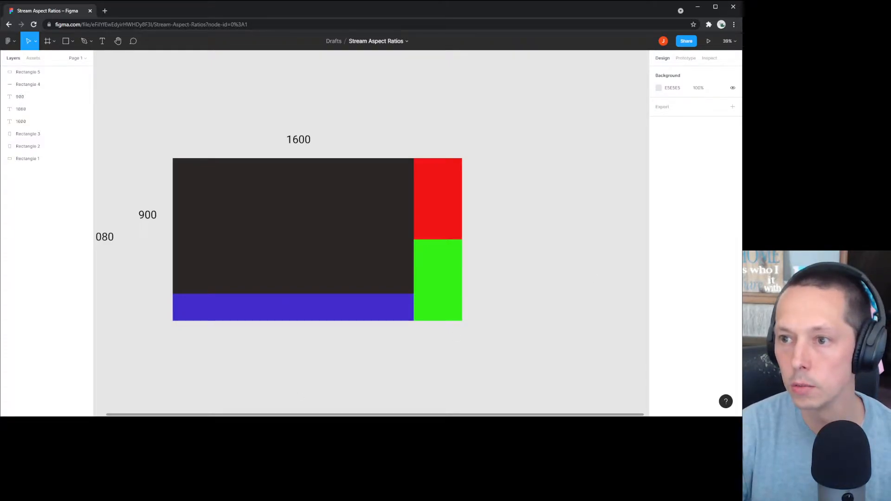
# Step: In the Display 1 with Side scene, drag the webcam to the canvas's top-right corner
pyautogui.hotkey('alt', 'Tab')
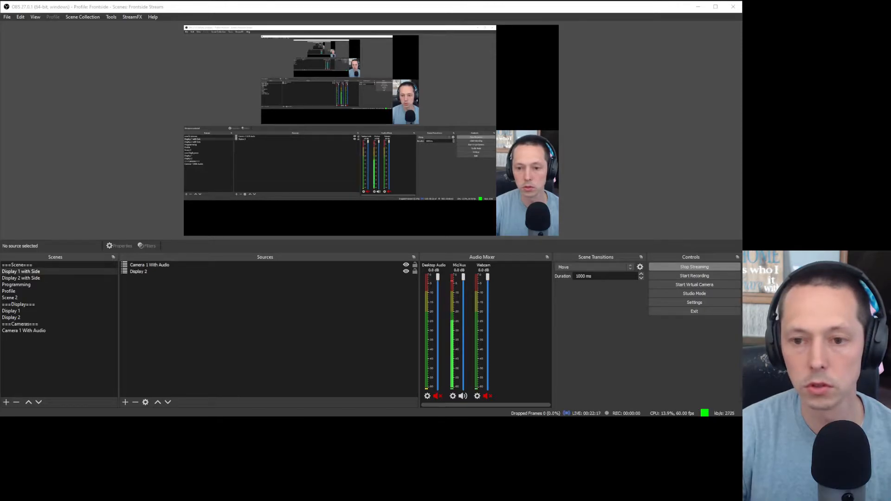
pyautogui.moveTo(742, 67)
pyautogui.mouseDown()
pyautogui.moveTo(725, 68)
pyautogui.moveTo(696, 45)
pyautogui.moveTo(704, 98)
pyautogui.moveTo(742, 84)
pyautogui.mouseUp()
pyautogui.click(205, 327)
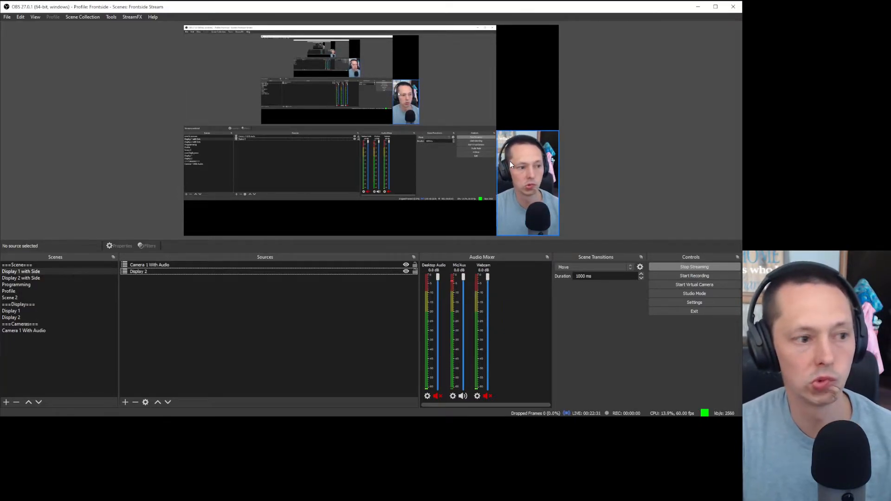
pyautogui.rightClick(180, 286)
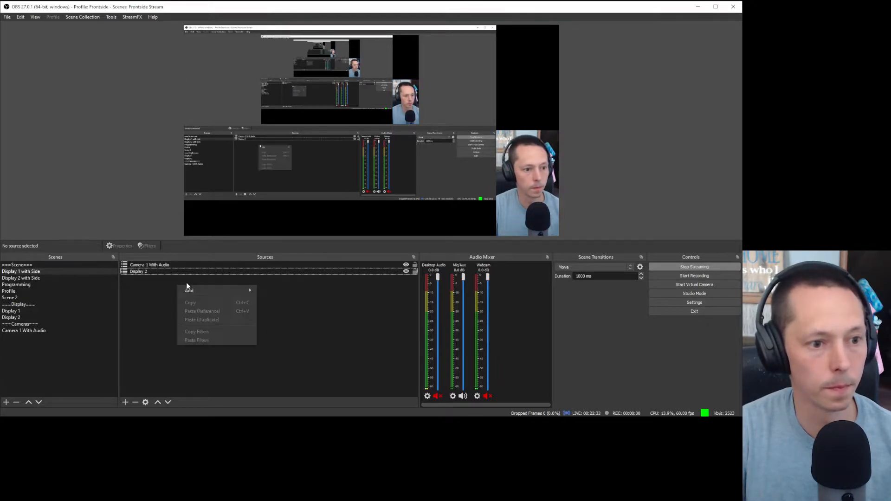
pyautogui.moveTo(200, 294)
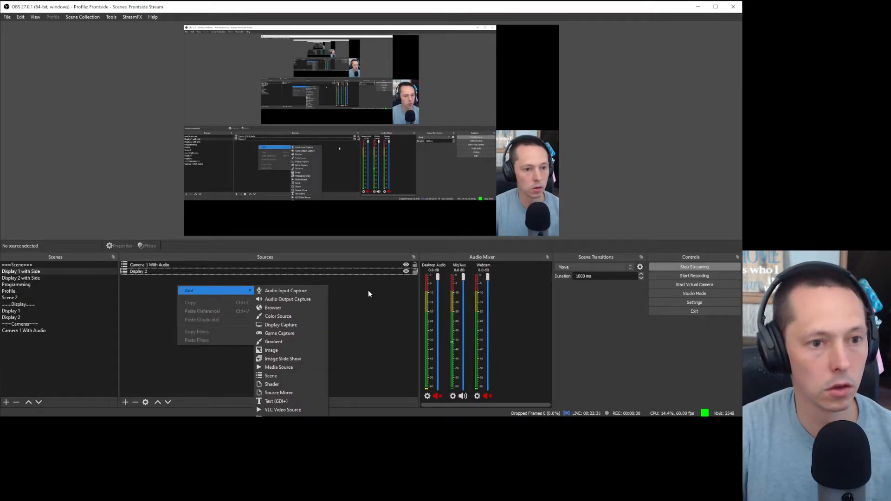
pyautogui.press('Escape')
pyautogui.press('Escape')
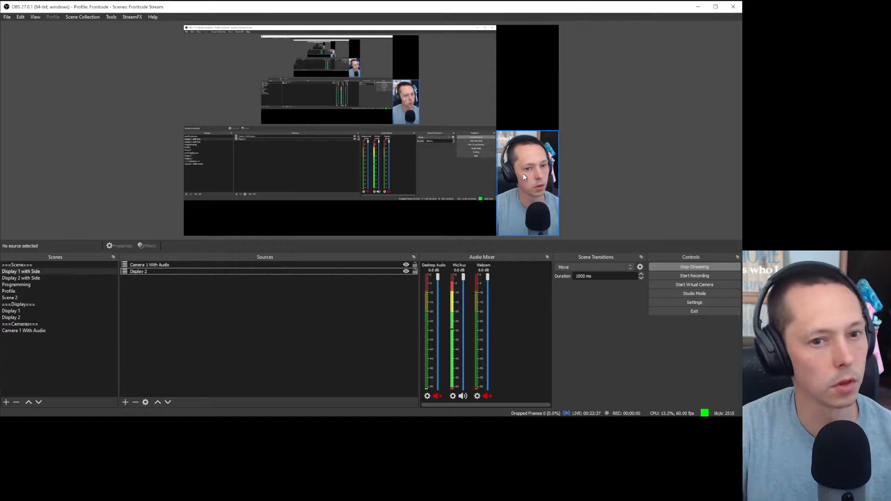
pyautogui.click(28, 273)
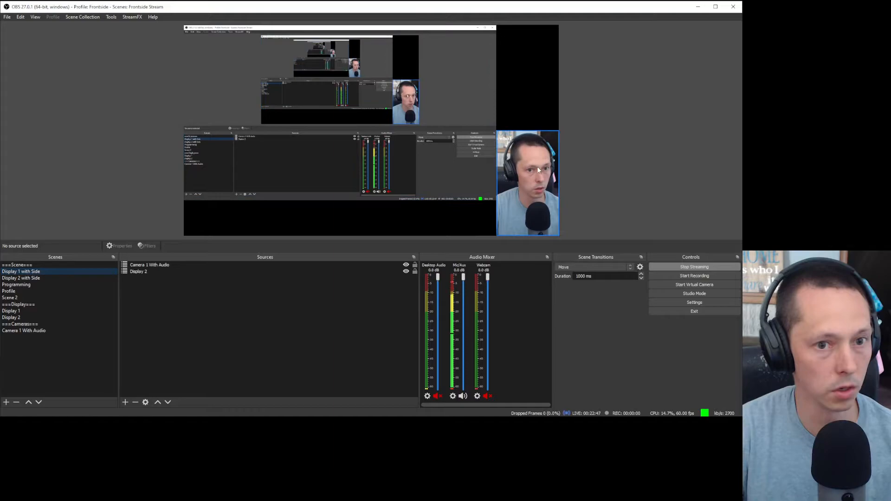
pyautogui.moveTo(538, 168); pyautogui.dragTo(536, 63)
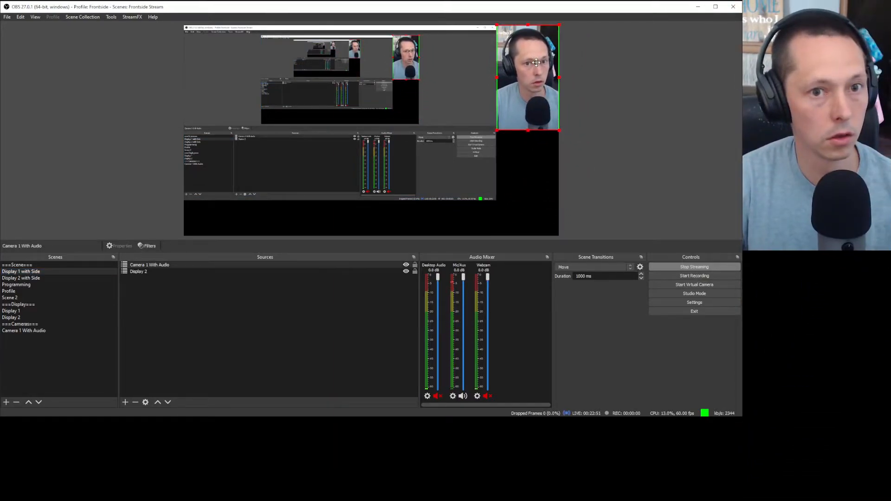
# Step: Rename the Display 1 with Side scene to '1up With Display 1'
pyautogui.click(641, 119)
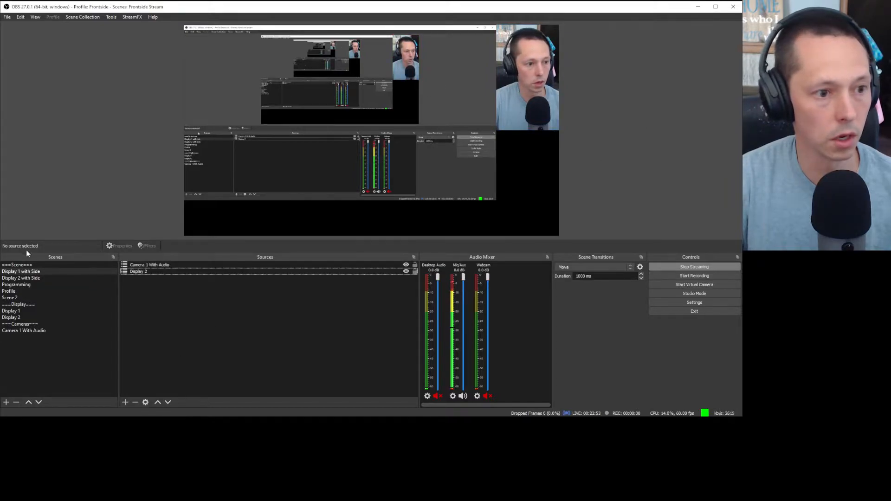
pyautogui.rightClick(24, 271)
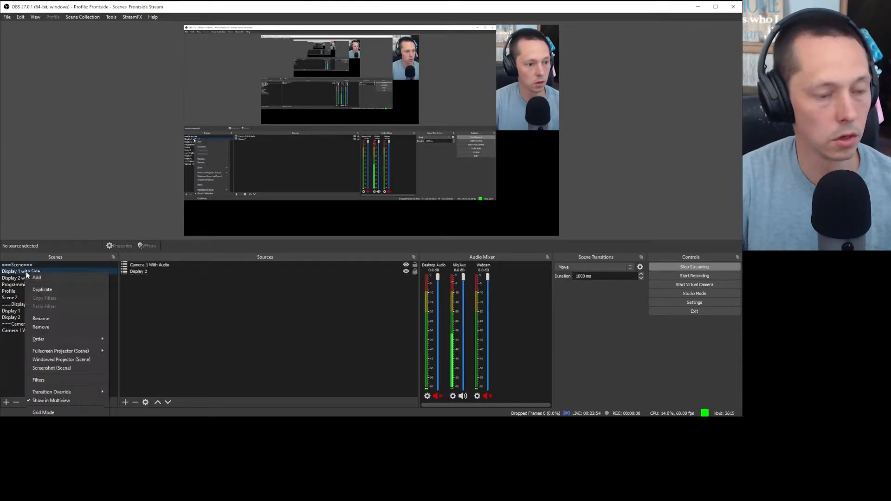
pyautogui.click(49, 319)
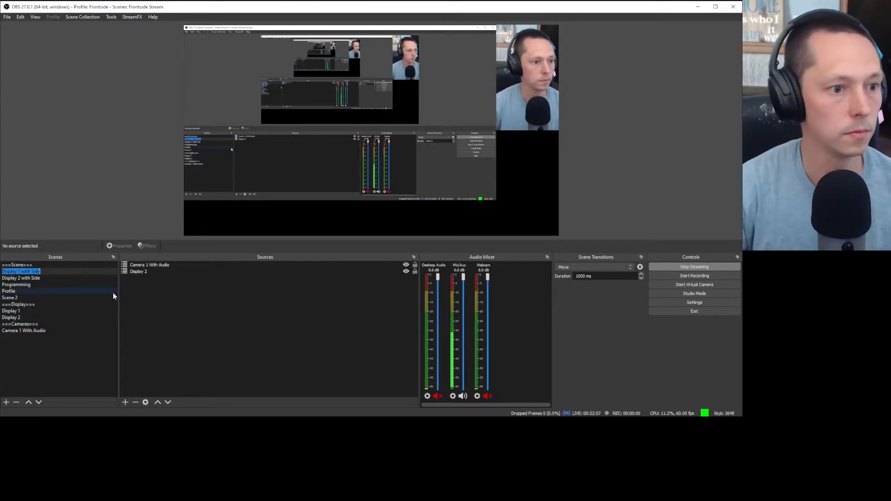
pyautogui.press('Home')
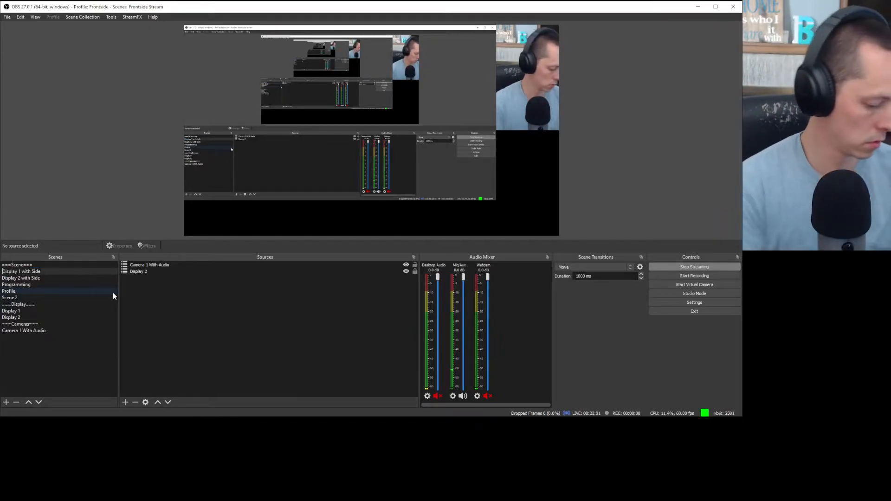
pyautogui.write('1u')
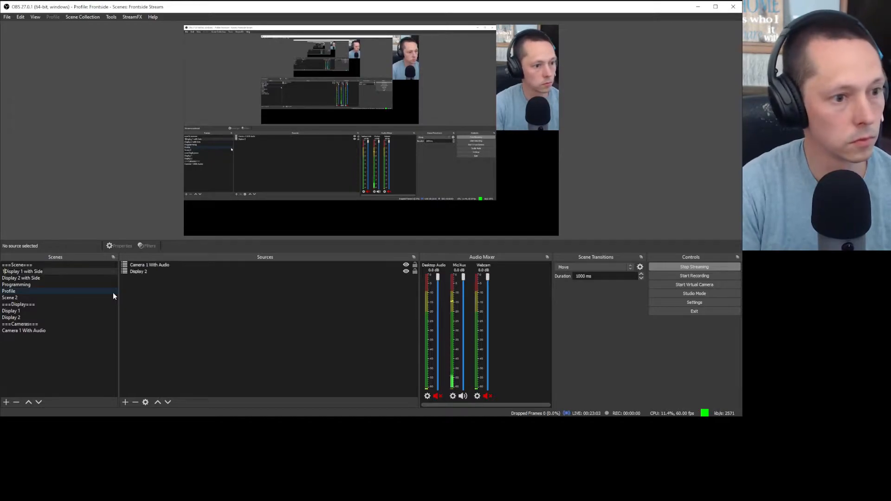
pyautogui.write('p ')
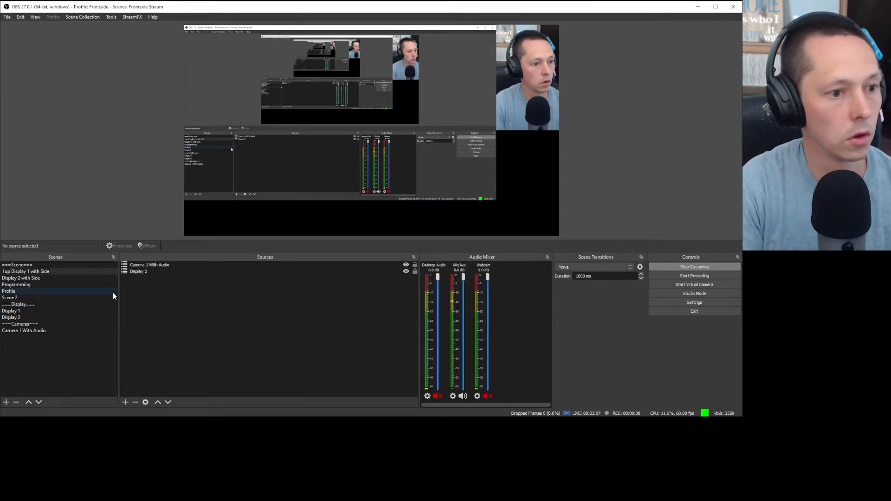
pyautogui.write('With')
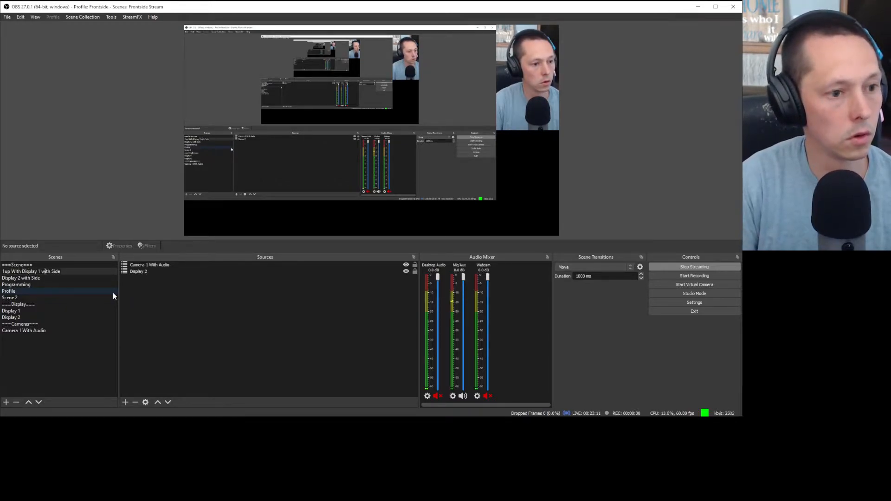
pyautogui.press('Delete')
pyautogui.press('Delete')
pyautogui.press('Delete')
pyautogui.press('Delete')
pyautogui.press('Delete')
pyautogui.press('Delete')
pyautogui.press('Delete')
pyautogui.press('Delete')
pyautogui.press('Delete')
pyautogui.press('Delete')
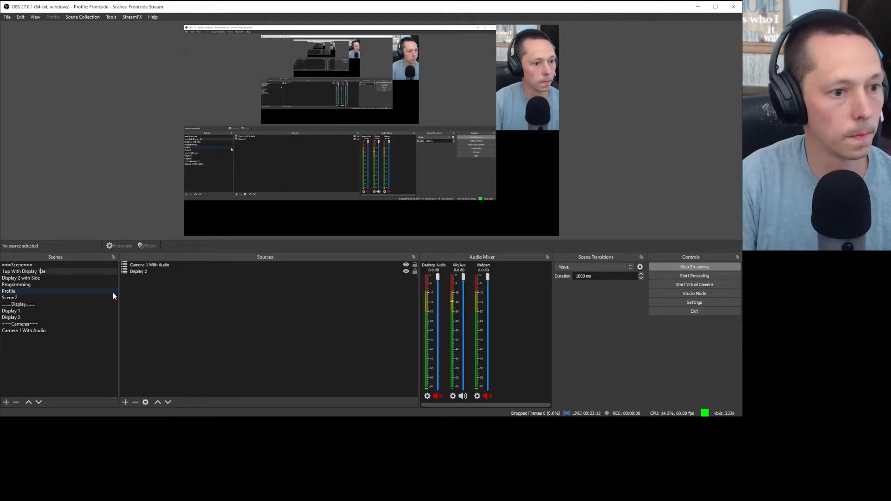
pyautogui.press('Return')
pyautogui.click(188, 318)
# Step: Start adding a new scene from the scene list's options
pyautogui.click(38, 272)
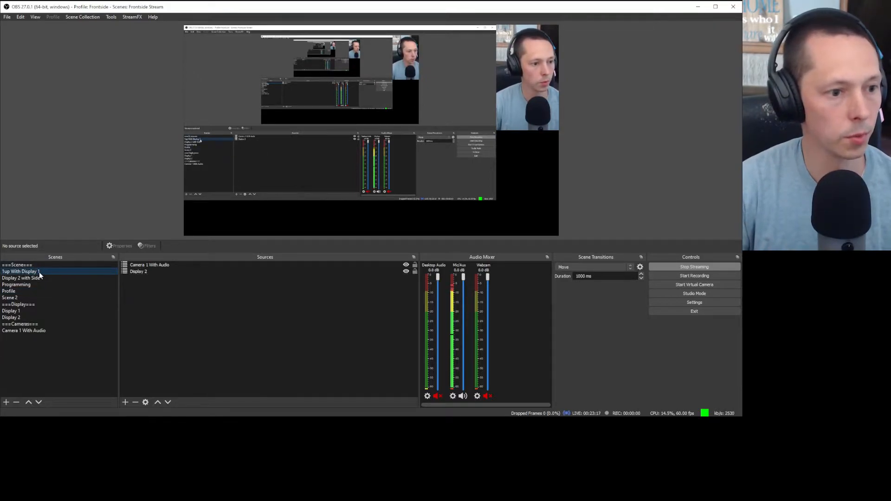
pyautogui.rightClick(18, 338)
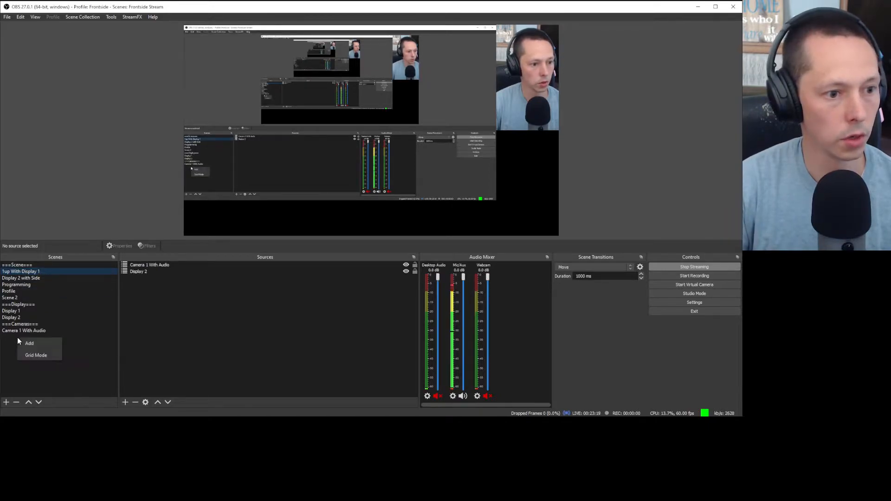
pyautogui.click(29, 343)
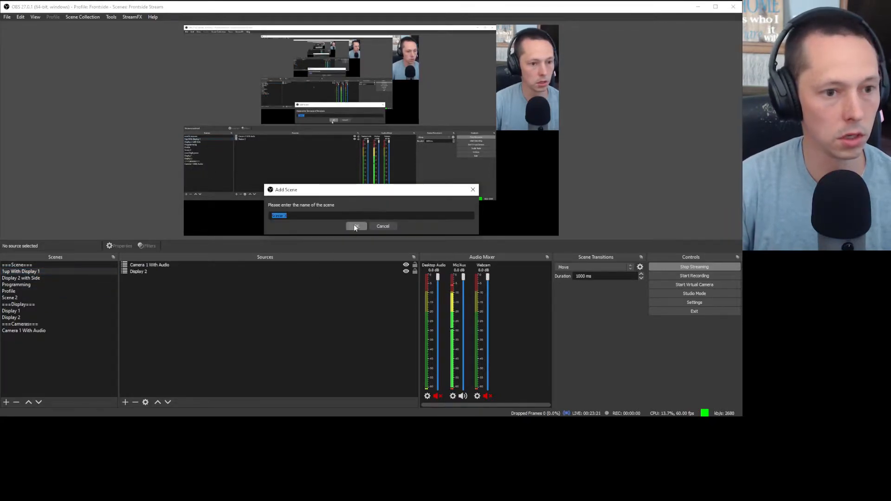
# Step: Name the new scene 'Camera 2', then browse the Edit and View menus without changes
pyautogui.write('Camera')
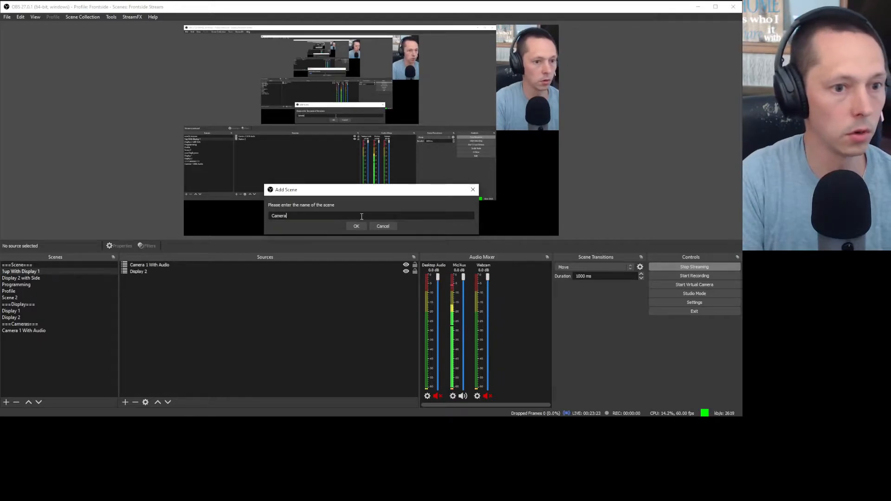
pyautogui.write(' 2')
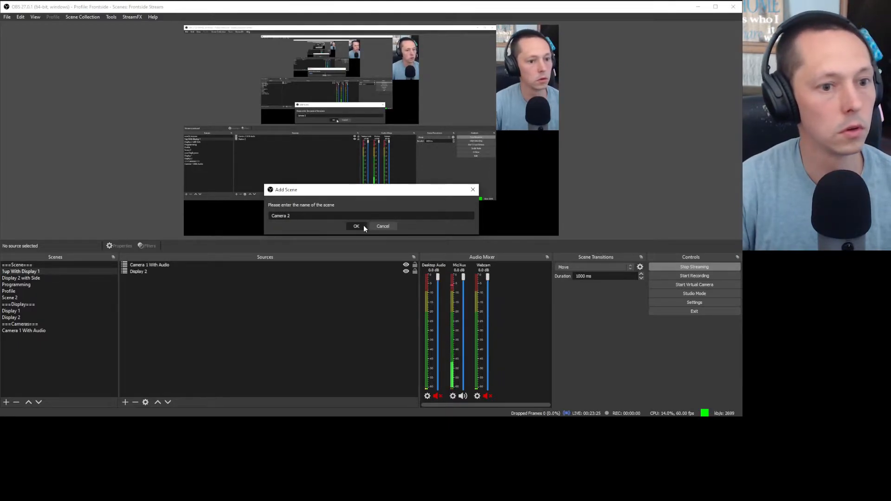
pyautogui.click(364, 225)
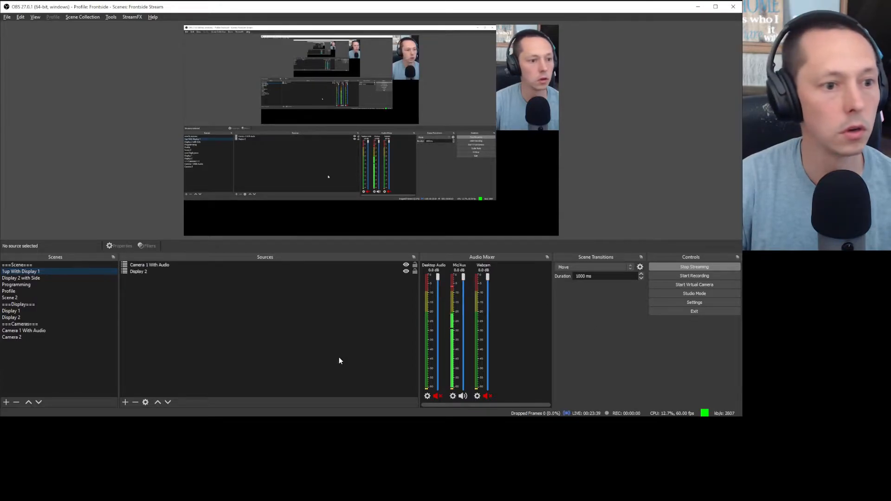
pyautogui.click(20, 17)
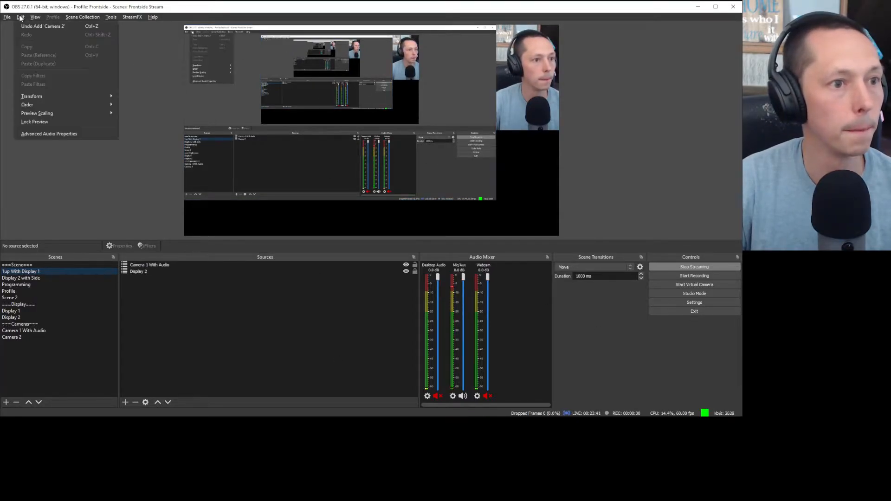
pyautogui.click(20, 17)
pyautogui.click(35, 17)
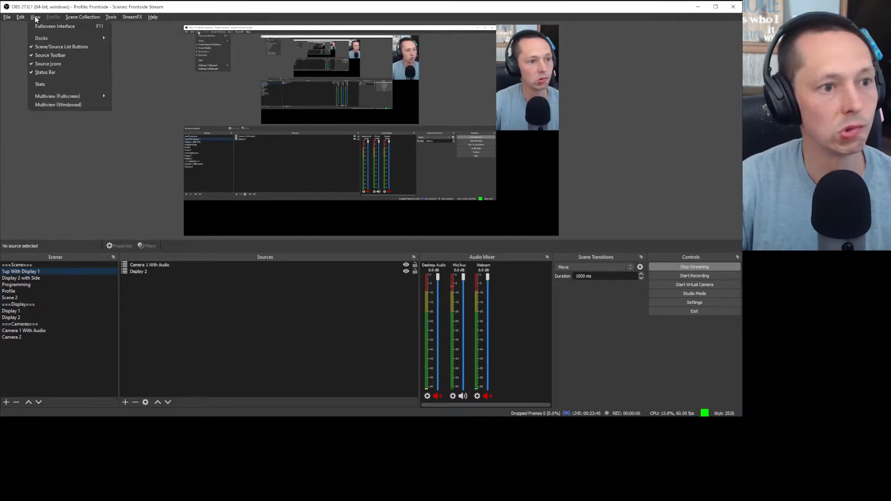
pyautogui.click(36, 17)
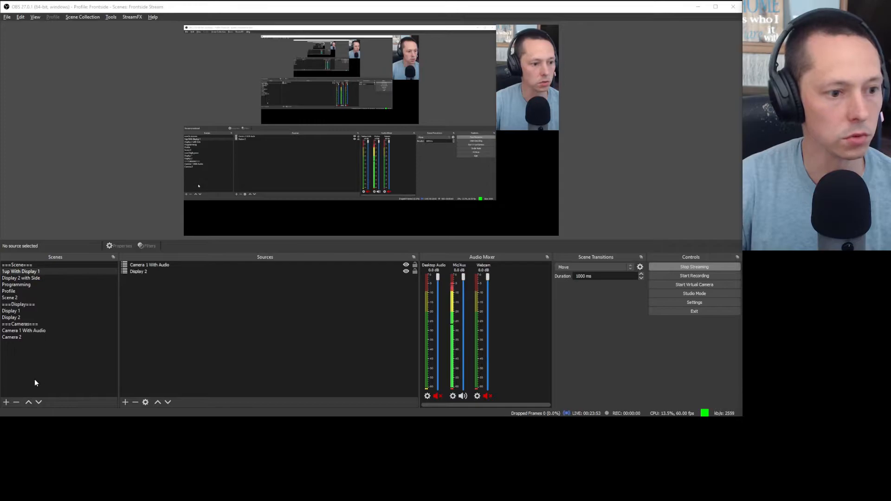
pyautogui.click(20, 17)
pyautogui.click(21, 20)
pyautogui.click(21, 20)
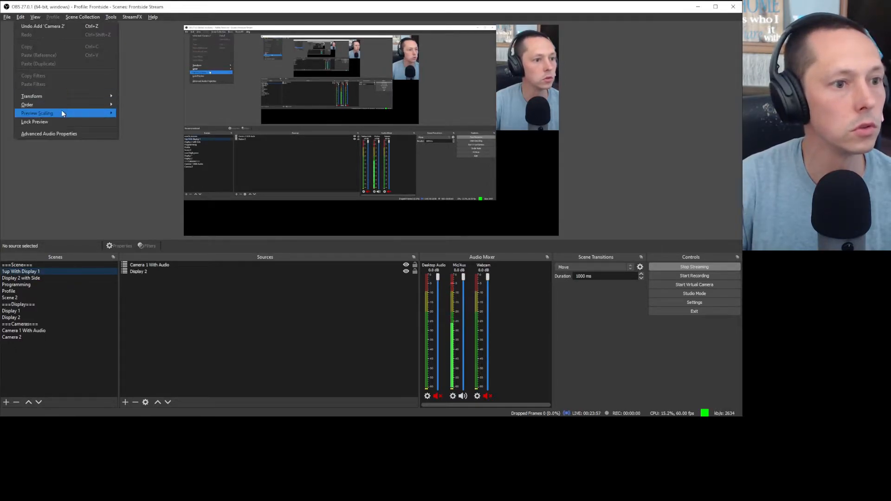
pyautogui.click(63, 123)
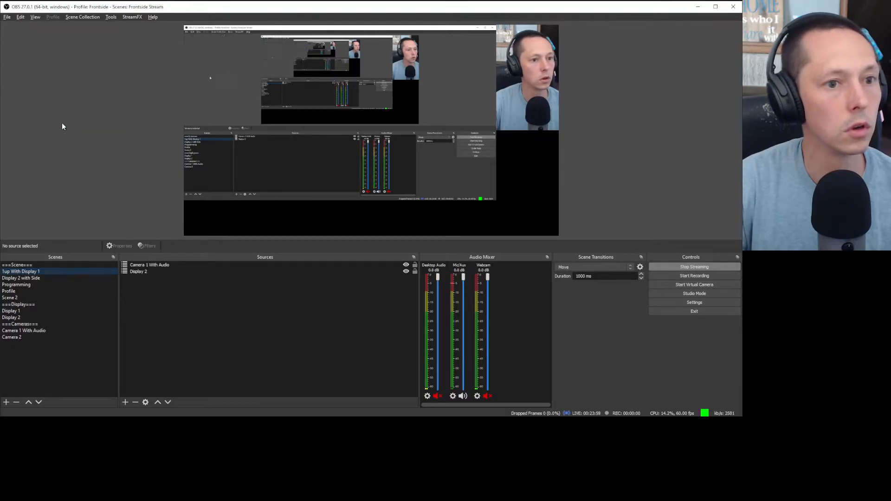
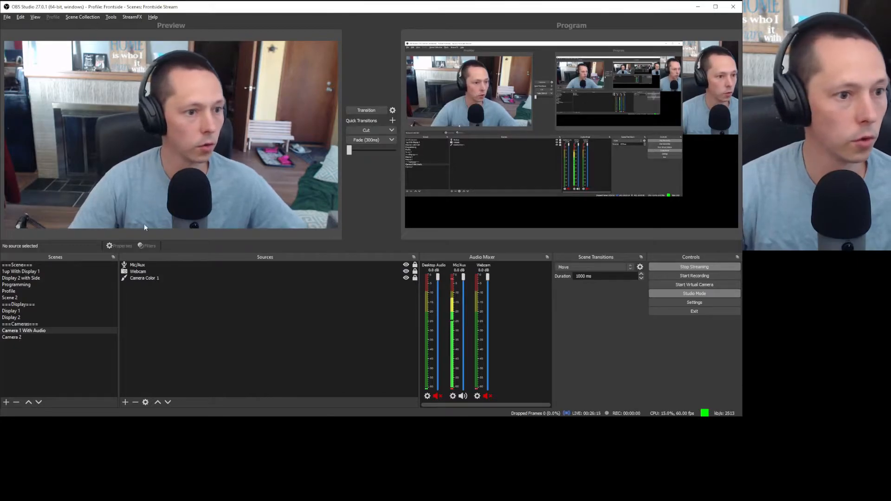
# Step: Flip between Camera 2 and Camera 1 With Audio, ending on the empty Camera 2 scene
pyautogui.click(32, 338)
pyautogui.click(38, 331)
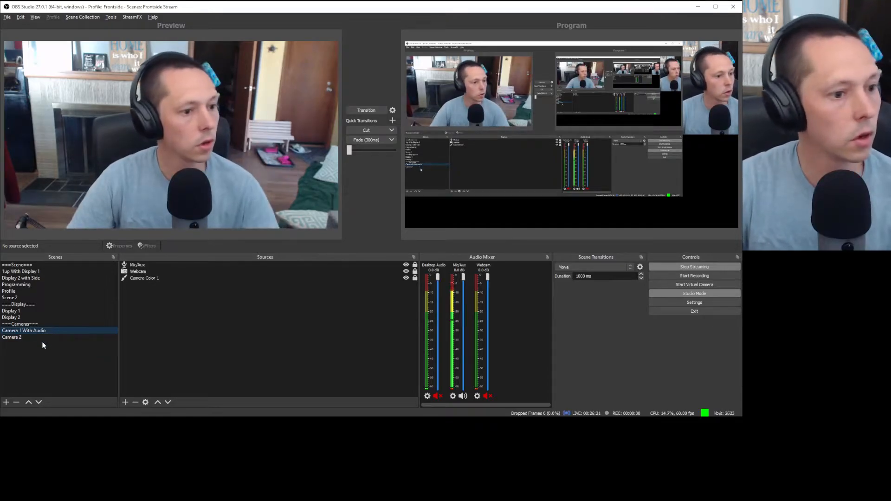
pyautogui.click(40, 338)
# Step: Add a red Color Source named 'Camera Color 2' to the scene
pyautogui.rightClick(212, 297)
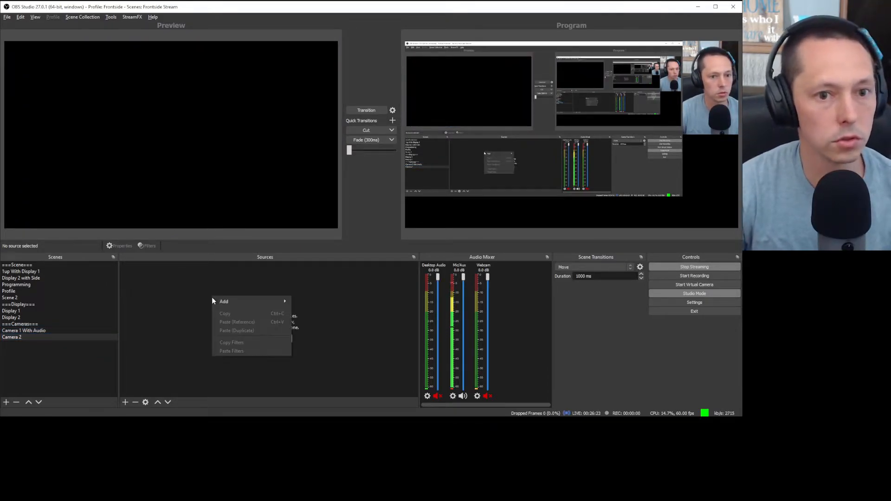
pyautogui.moveTo(221, 300)
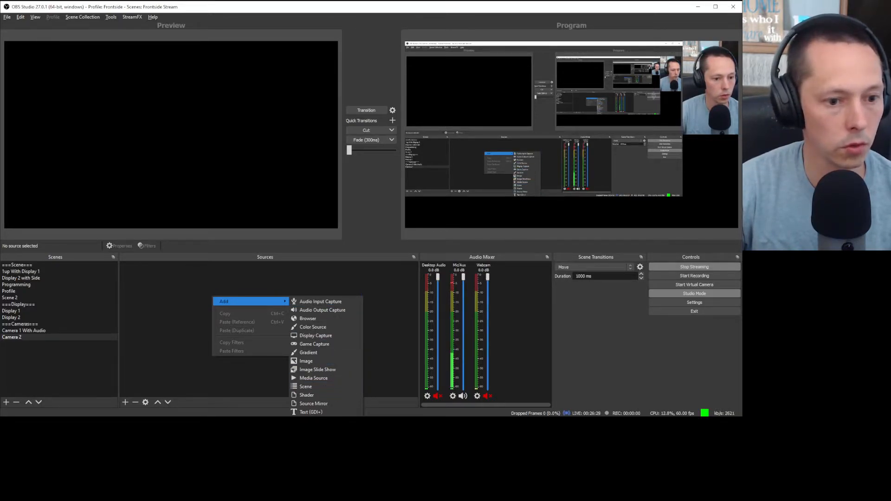
pyautogui.click(325, 328)
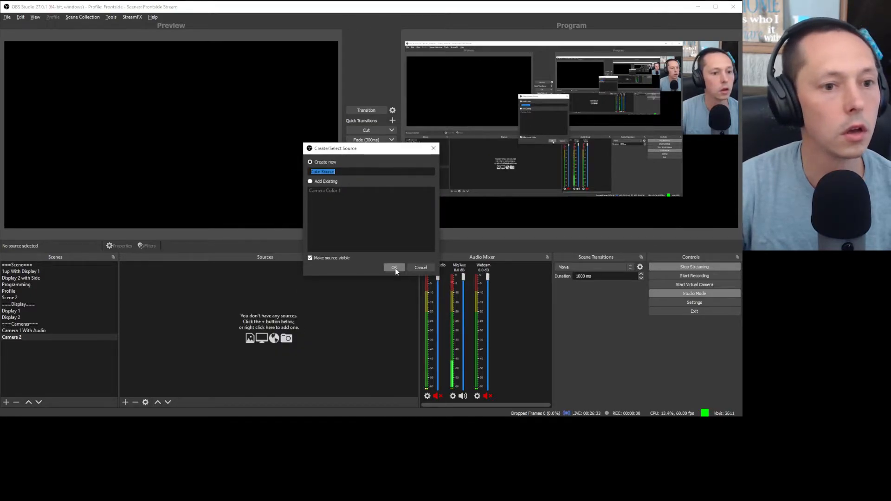
pyautogui.write('Ca')
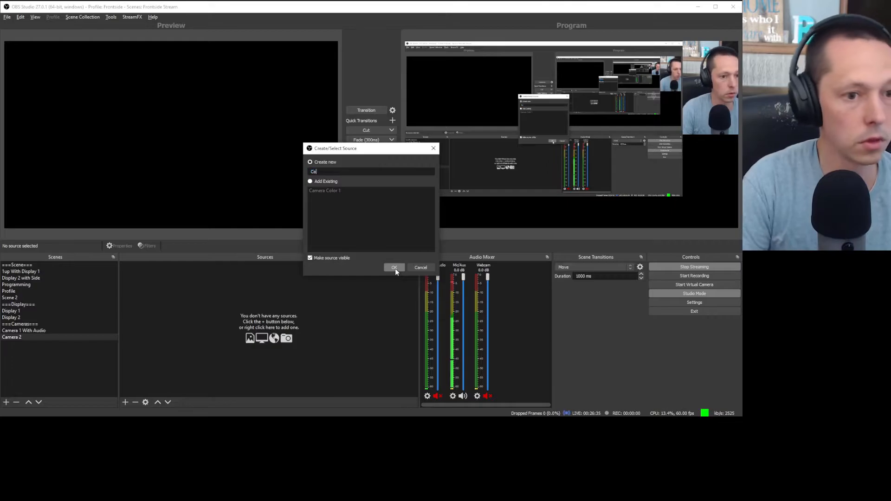
pyautogui.write('mera Color 2')
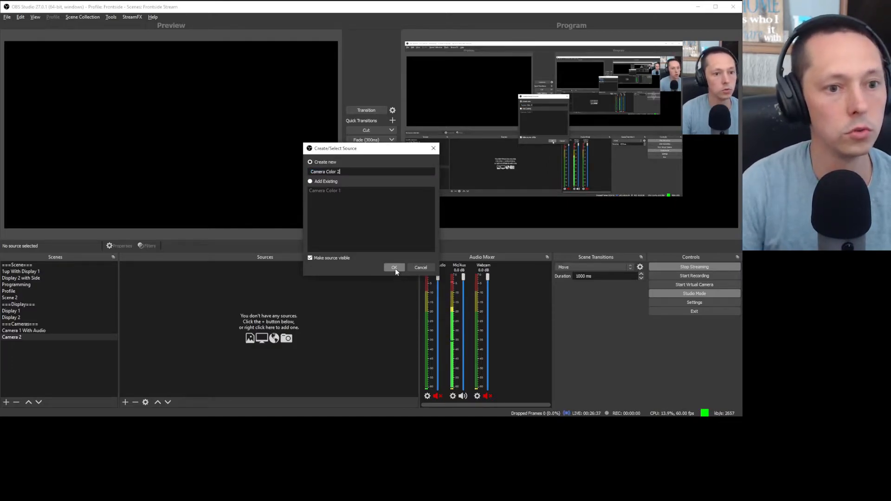
pyautogui.click(394, 268)
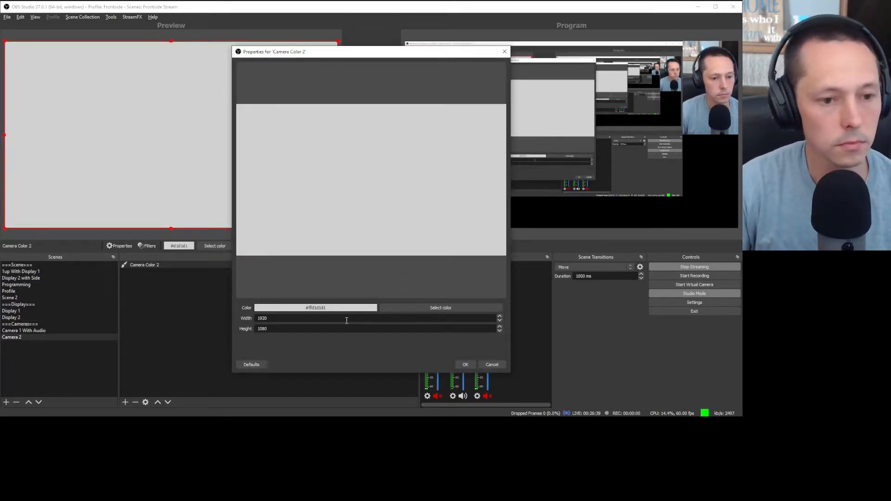
pyautogui.click(400, 306)
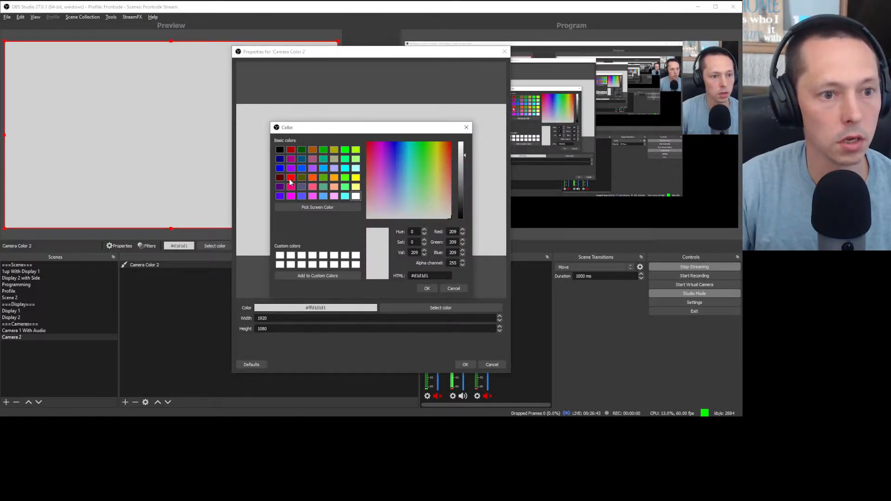
pyautogui.click(451, 147)
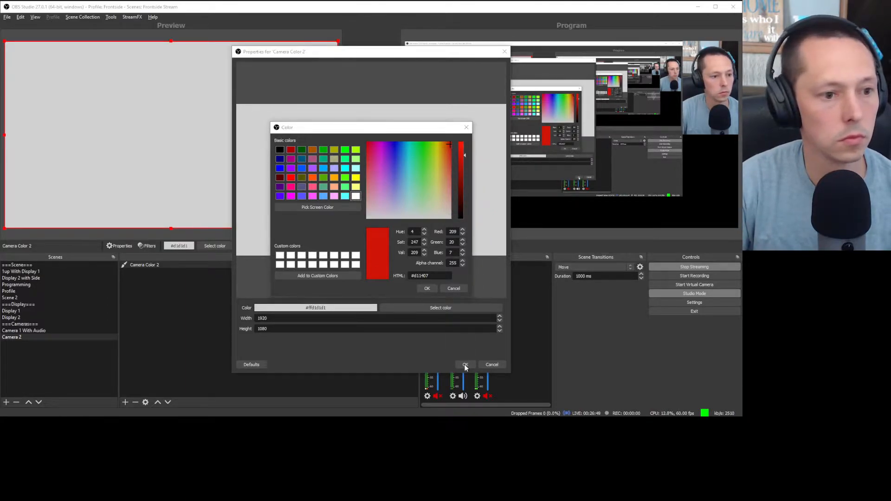
pyautogui.press('Return')
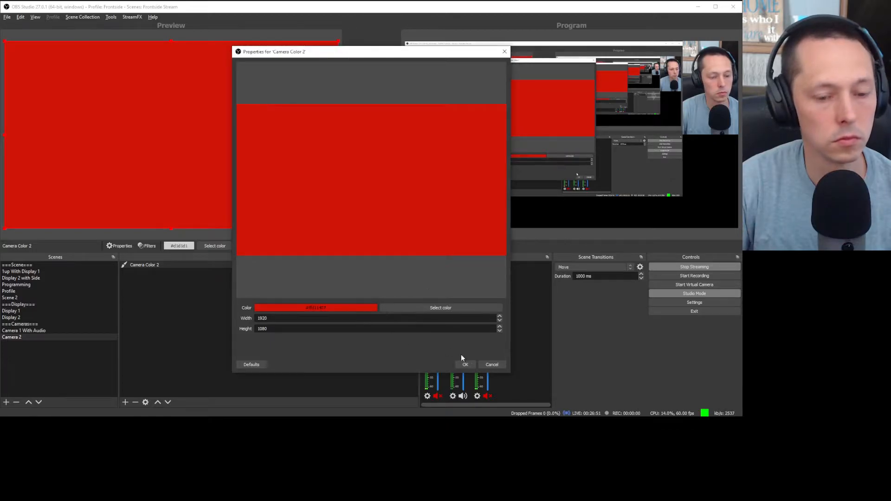
pyautogui.click(468, 365)
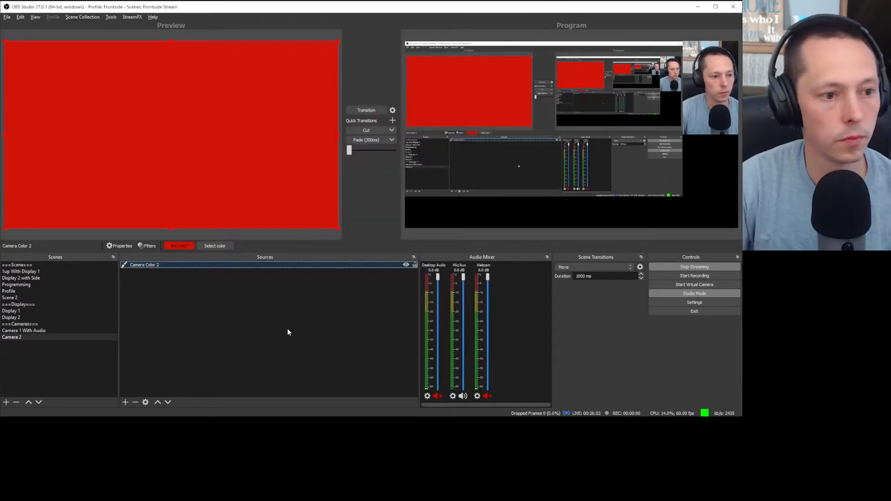
# Step: Rename the Camera 2 scene to 'Camera 2 With Audio'
pyautogui.click(288, 329)
pyautogui.click(40, 336)
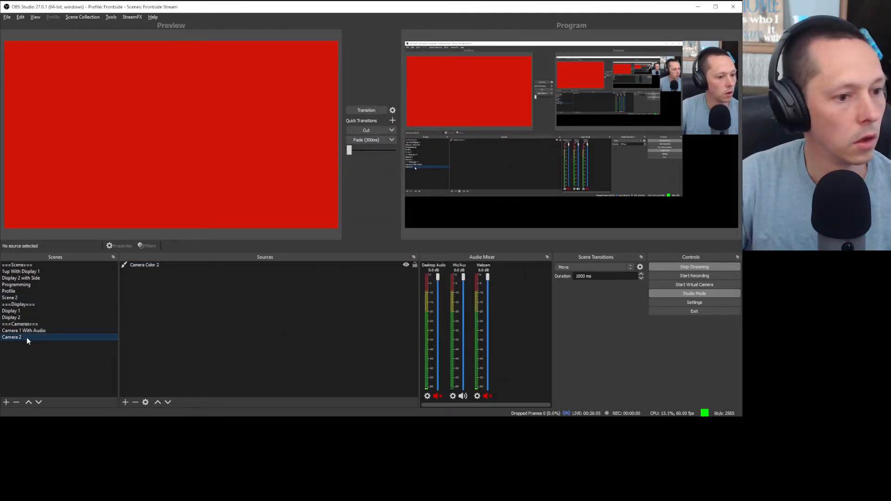
pyautogui.rightClick(27, 338)
pyautogui.click(69, 385)
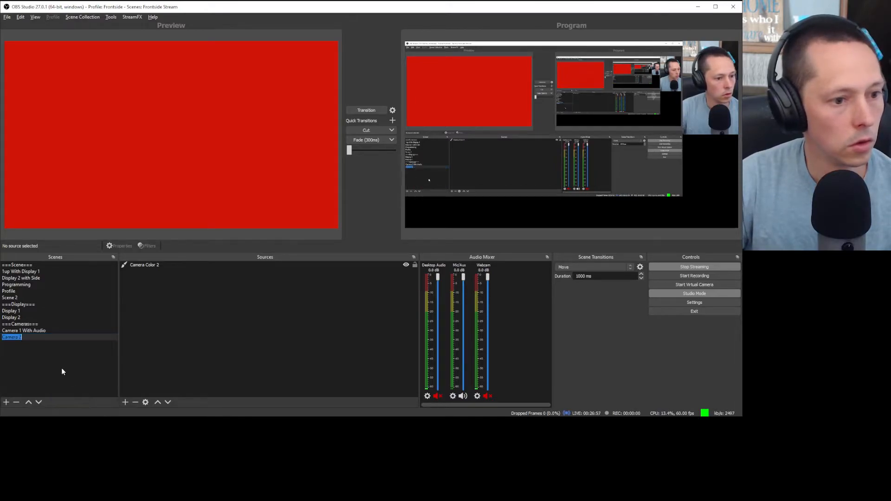
pyautogui.rightClick(37, 337)
pyautogui.click(32, 339)
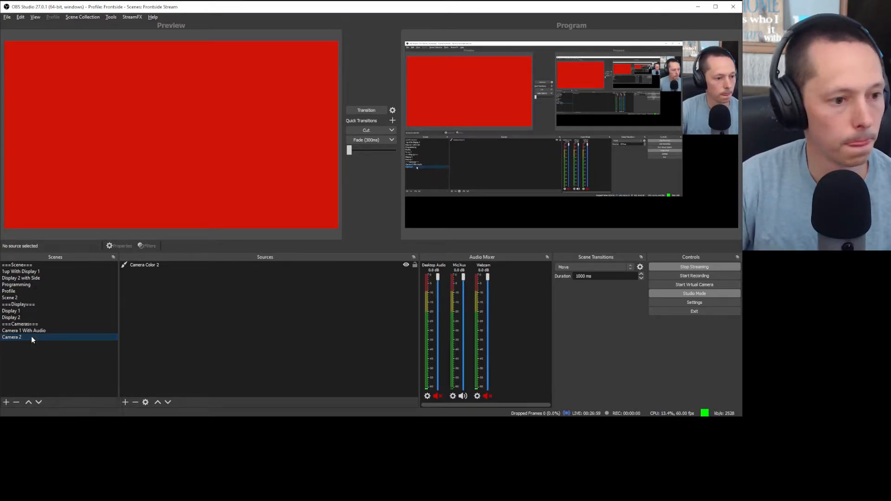
pyautogui.rightClick(23, 338)
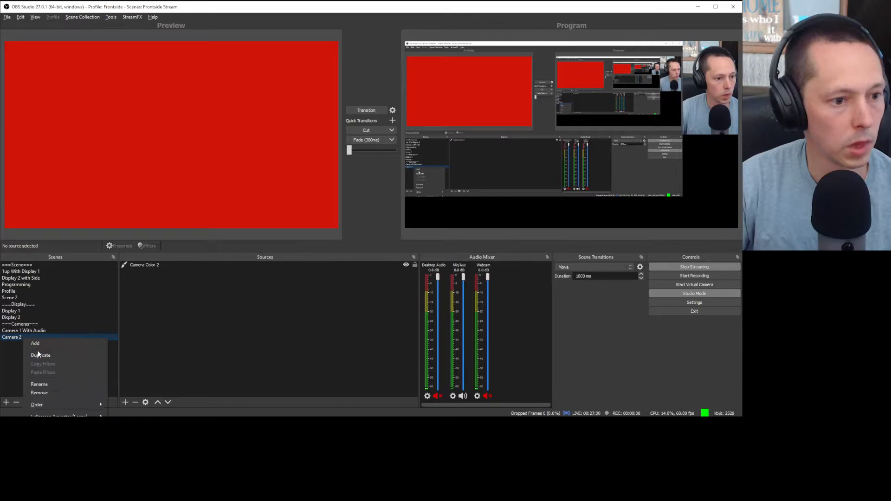
pyautogui.click(48, 385)
pyautogui.press('End')
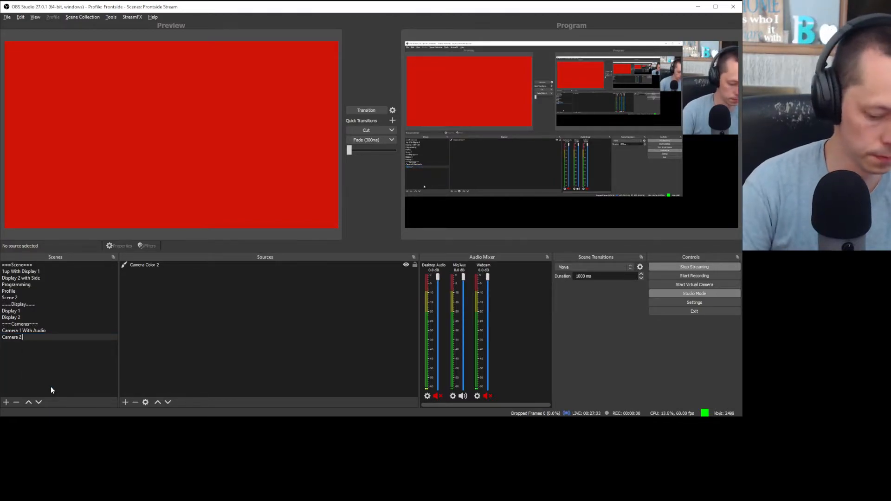
pyautogui.write('With Audio')
pyautogui.press('Return')
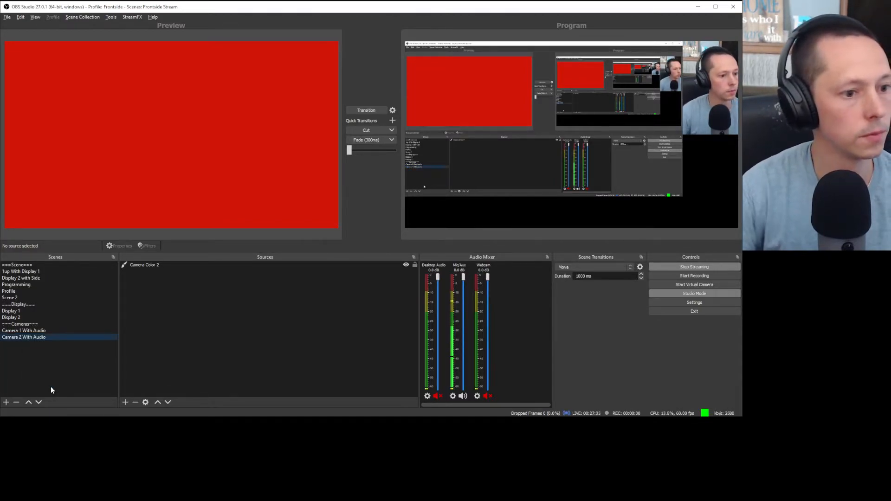
pyautogui.click(31, 272)
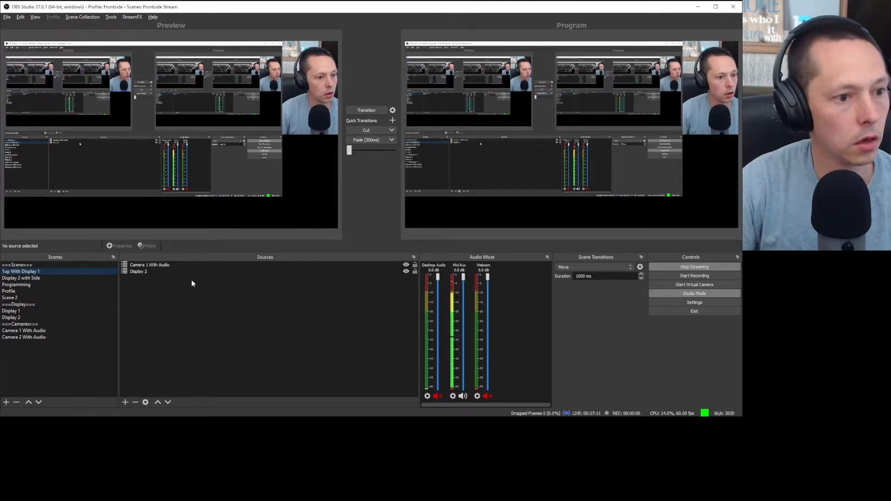
# Step: Duplicate 1up With Display 1 as '2up With Display 1' and move Display 2 up one layer
pyautogui.rightClick(21, 273)
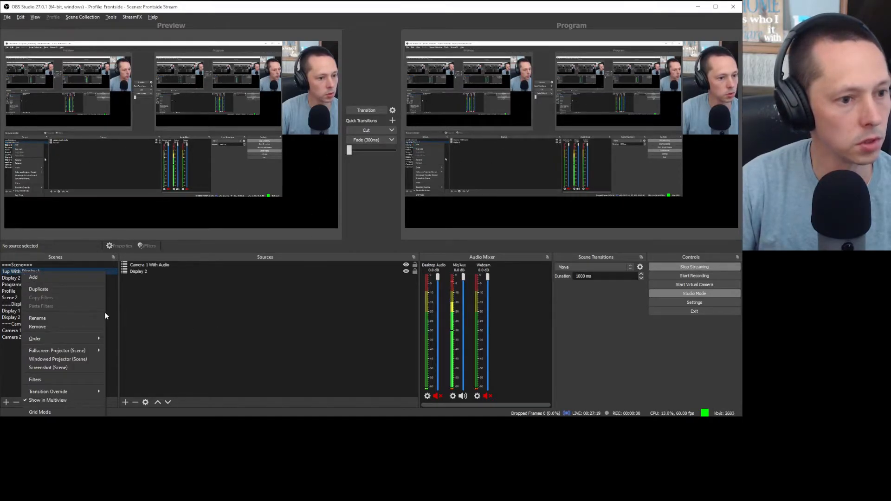
pyautogui.click(65, 290)
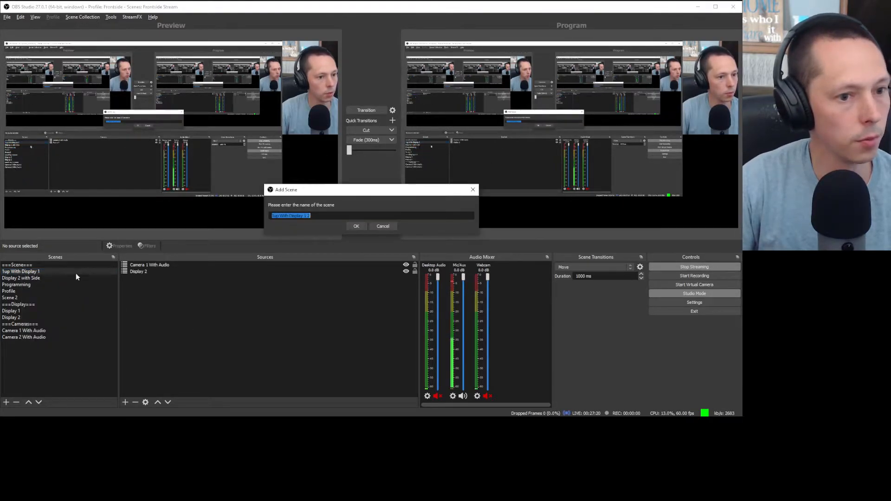
pyautogui.click(325, 217)
pyautogui.press('BackSpace')
pyautogui.press('BackSpace')
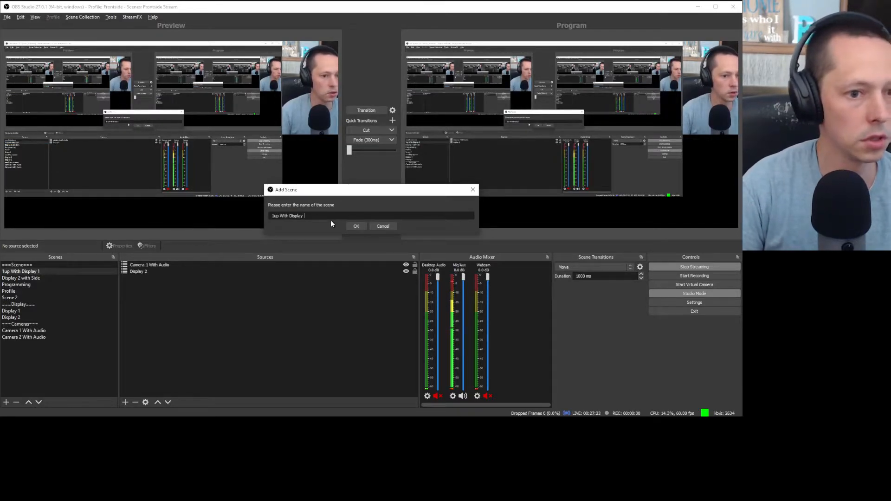
pyautogui.press('Home')
pyautogui.write('2')
pyautogui.press('Delete')
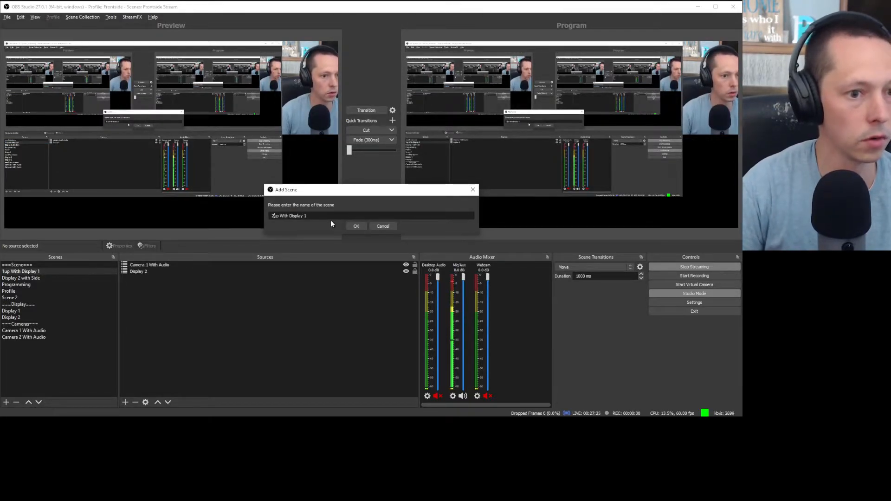
pyautogui.click(356, 227)
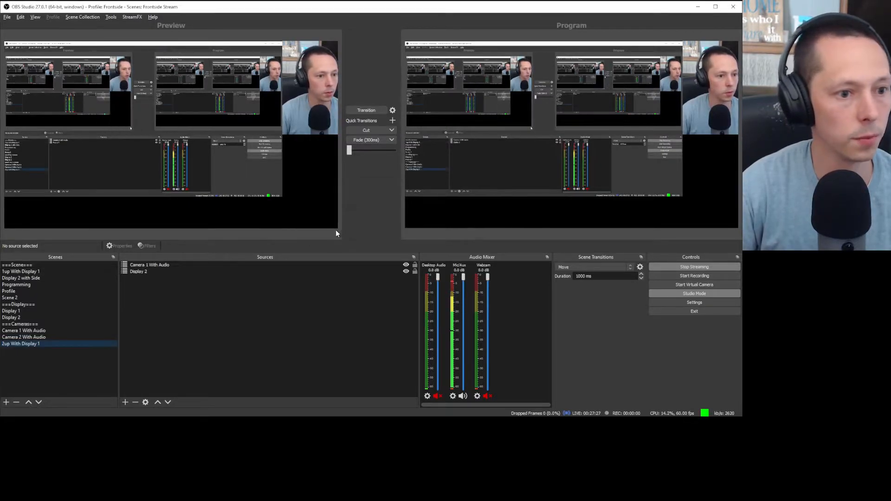
pyautogui.click(177, 271)
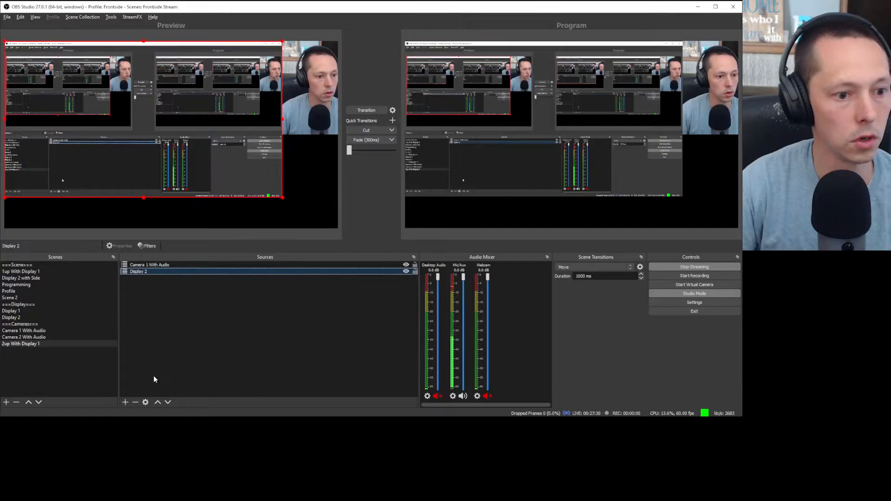
pyautogui.click(158, 402)
# Step: Move the 2up With Display 1 scene directly under 1up With Display 1 in the scene list
pyautogui.rightClick(154, 290)
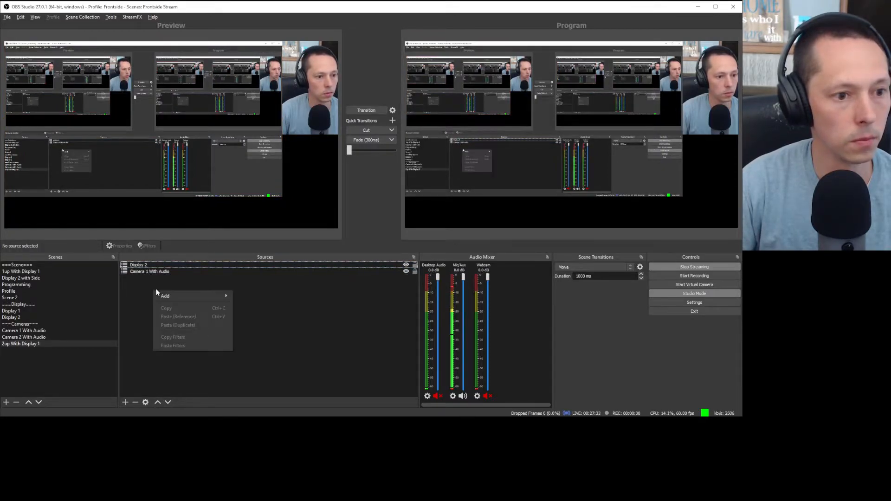
pyautogui.moveTo(198, 293)
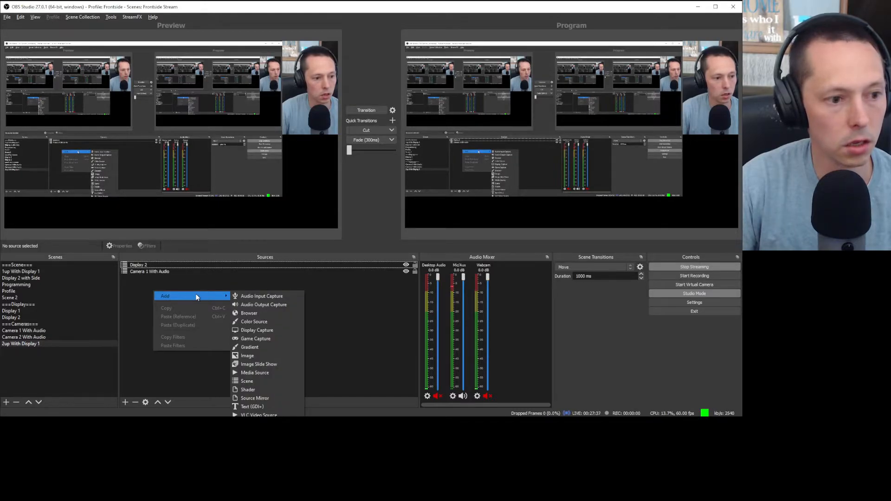
pyautogui.click(23, 344)
pyautogui.moveTo(23, 344); pyautogui.dragTo(46, 278)
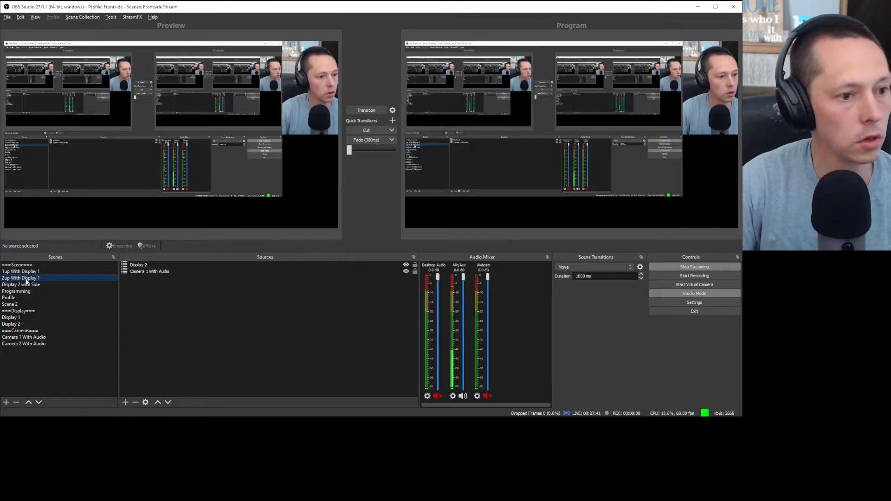
pyautogui.click(165, 301)
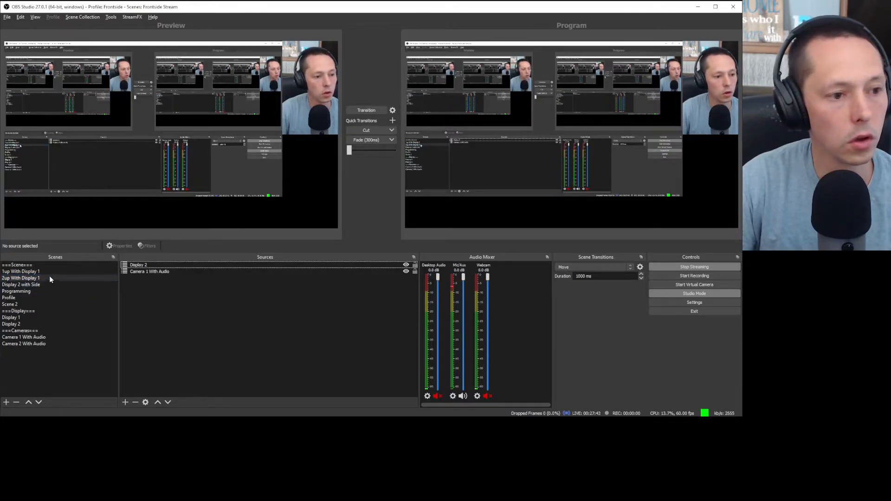
# Step: Add the existing Camera 2 With Audio scene as a source
pyautogui.rightClick(165, 277)
pyautogui.moveTo(187, 281)
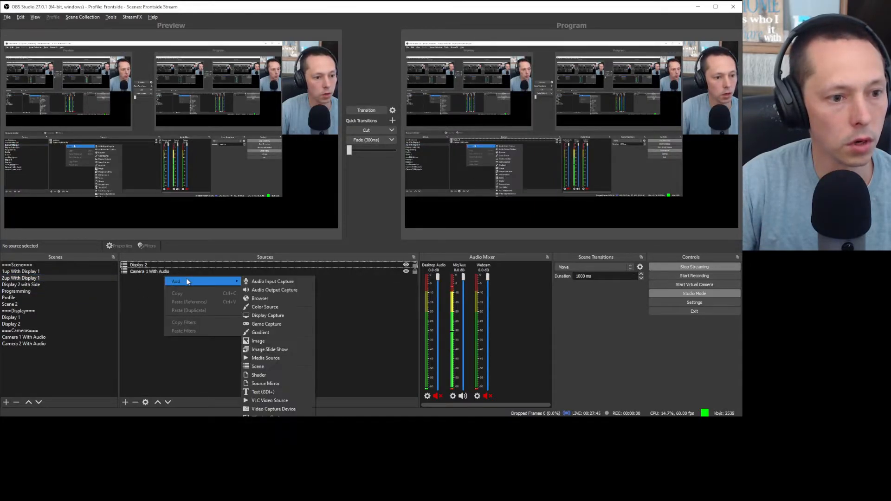
pyautogui.click(266, 367)
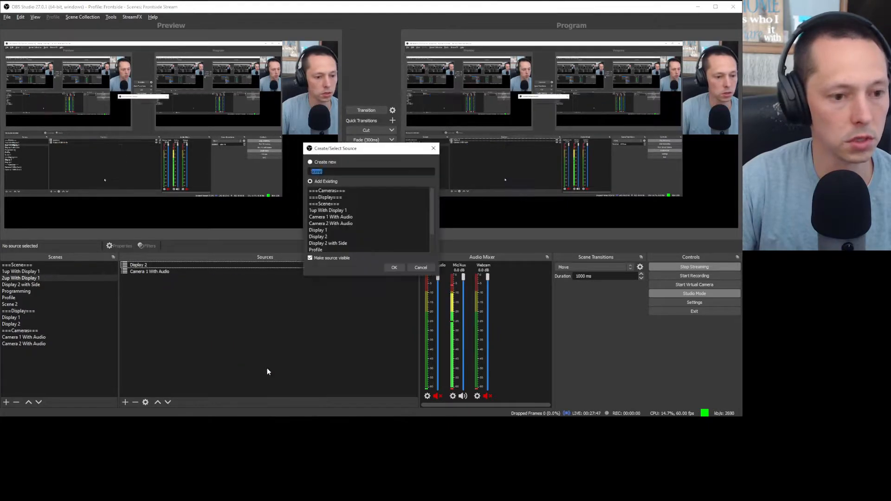
pyautogui.scroll(-1, 372, 207)
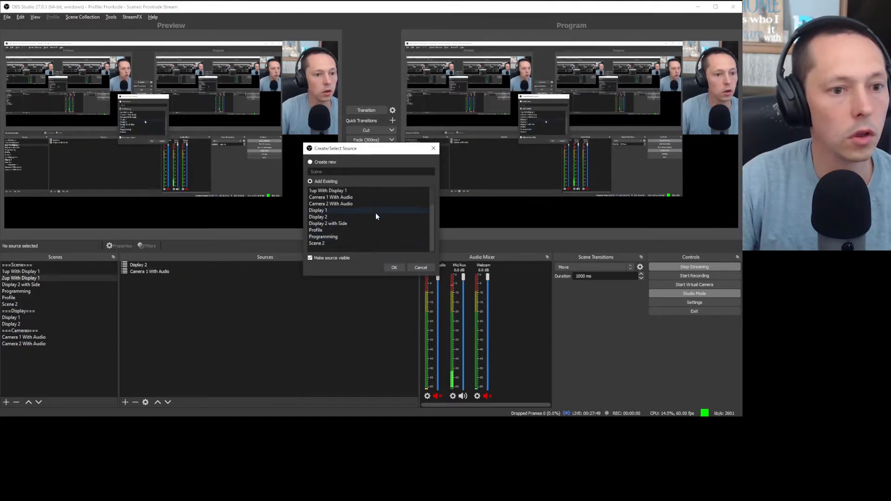
pyautogui.scroll(1, 378, 218)
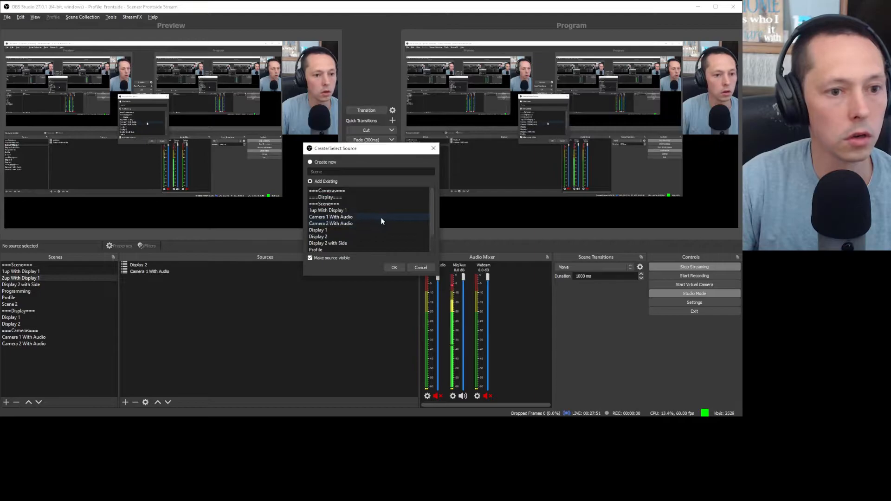
pyautogui.click(375, 223)
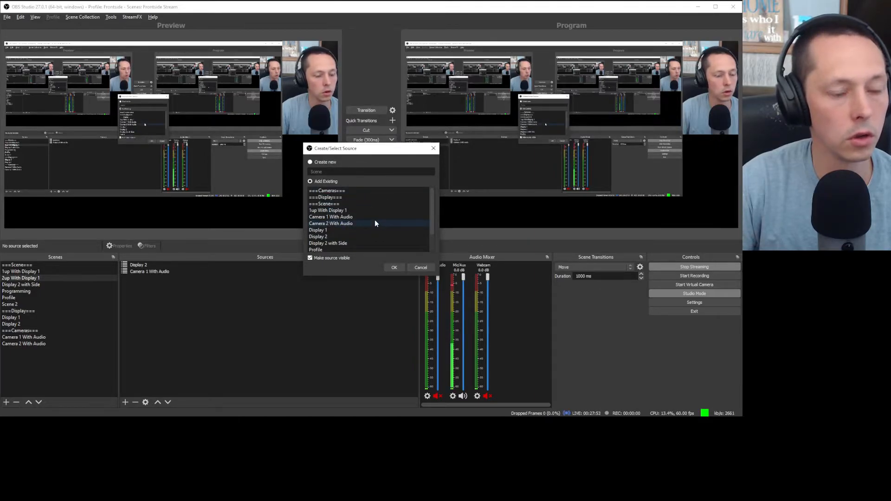
pyautogui.click(394, 267)
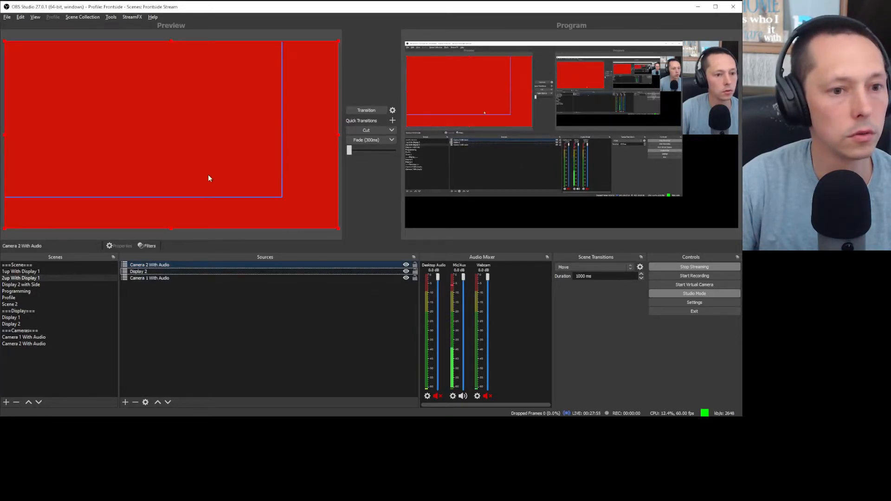
# Step: Drag Camera 2 With Audio to the bottom of the Sources list
pyautogui.click(183, 272)
pyautogui.click(171, 266)
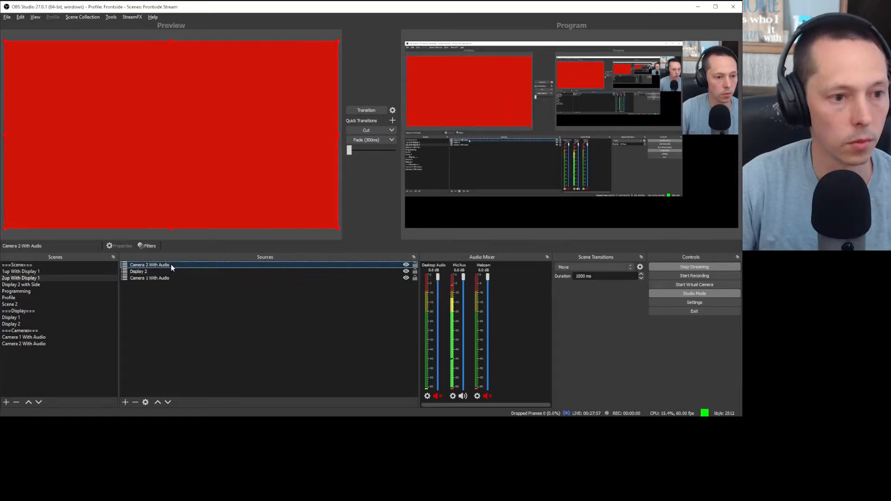
pyautogui.moveTo(160, 265); pyautogui.dragTo(157, 279)
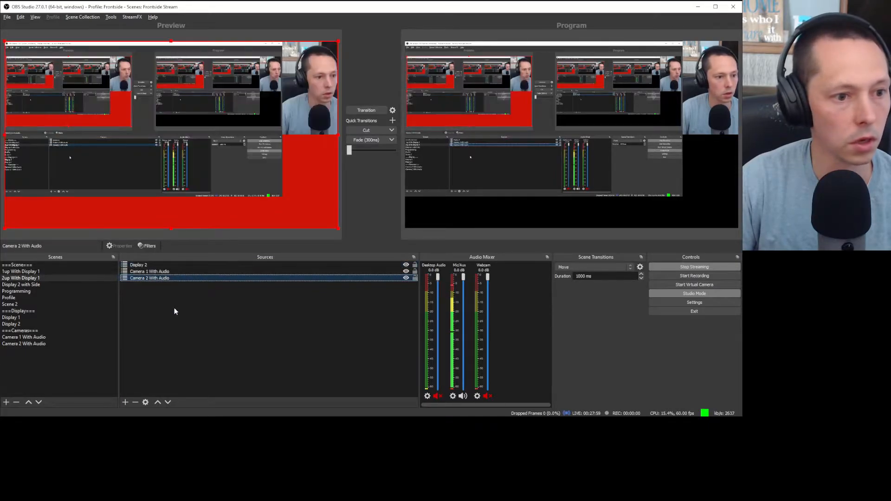
pyautogui.click(174, 308)
pyautogui.click(164, 279)
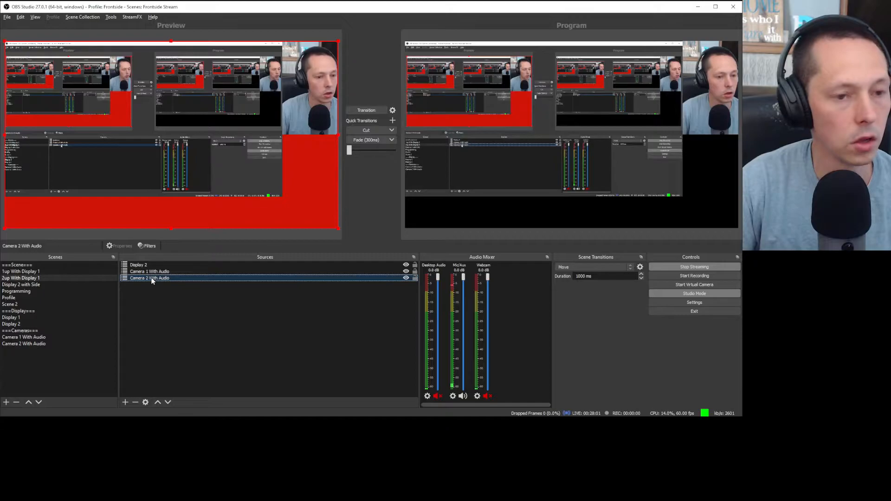
pyautogui.rightClick(151, 281)
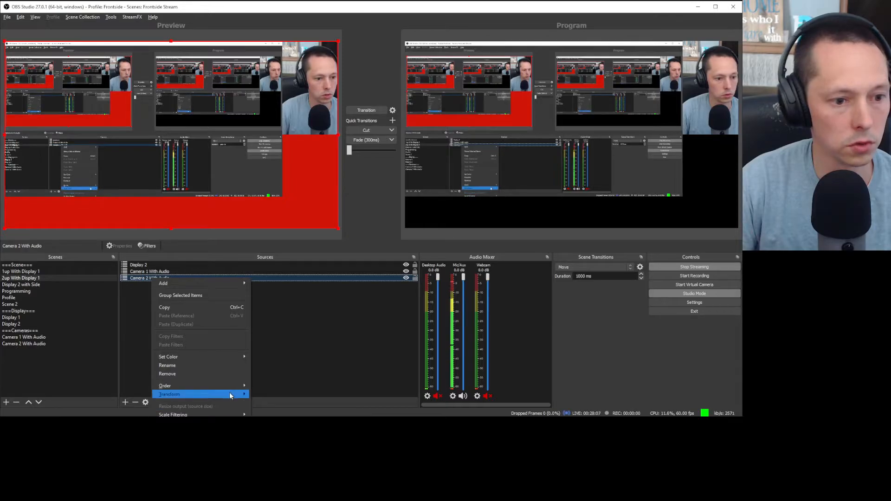
# Step: In Edit Transform, size Camera 2 With Audio to 960×540 and crop 640 left and right
pyautogui.moveTo(229, 393)
pyautogui.click(296, 396)
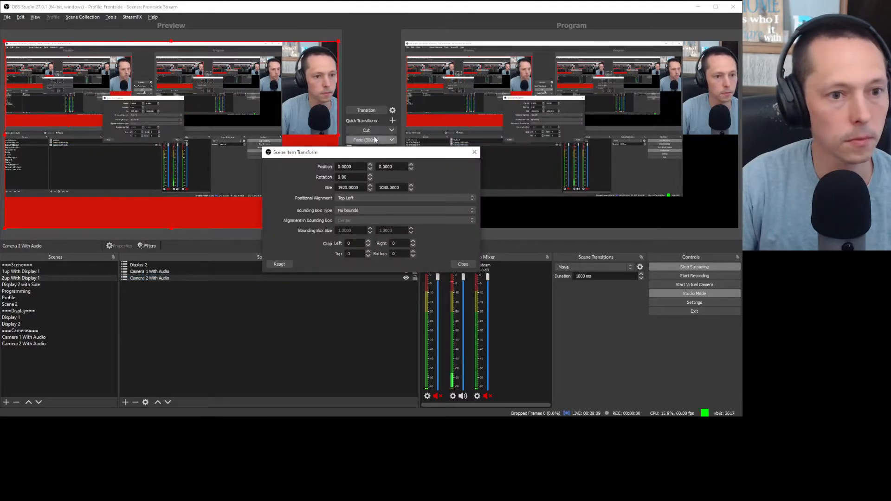
pyautogui.moveTo(377, 154); pyautogui.dragTo(385, 146)
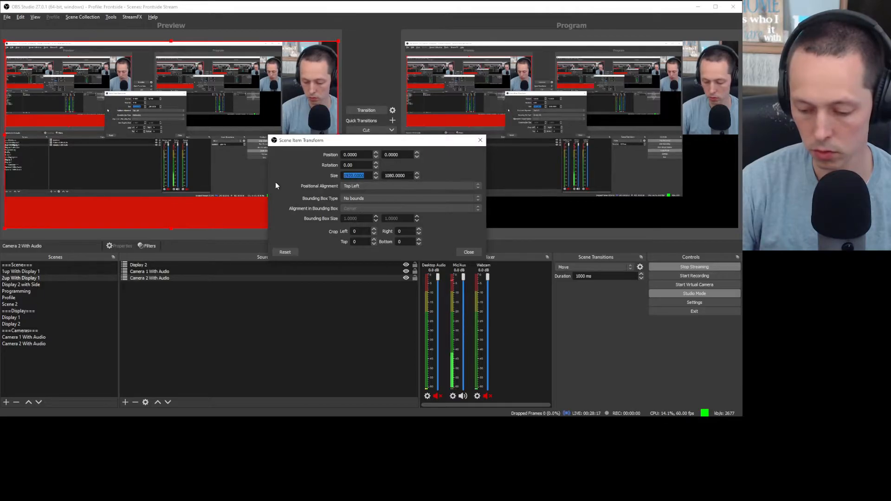
pyautogui.write('960')
pyautogui.press('Tab')
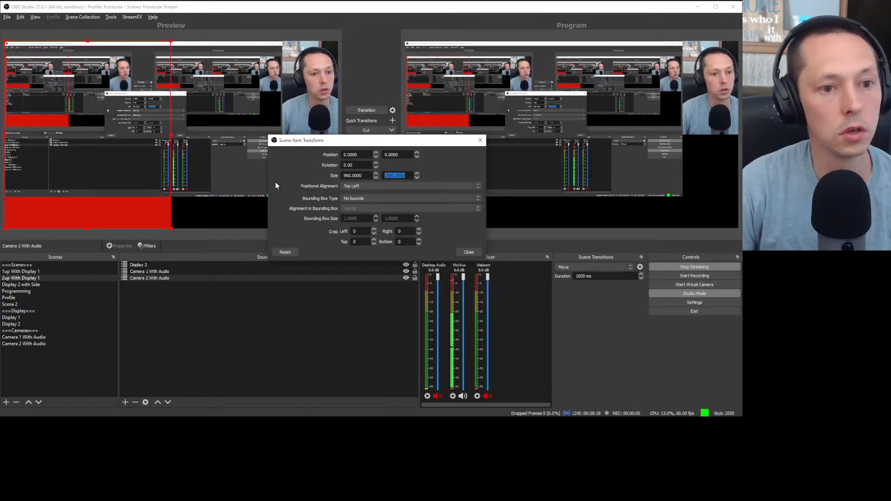
pyautogui.write('540')
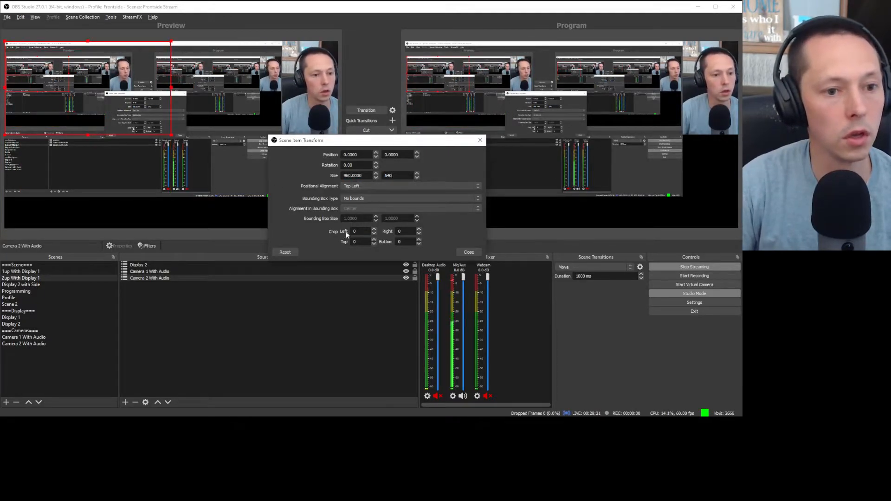
pyautogui.doubleClick(362, 231)
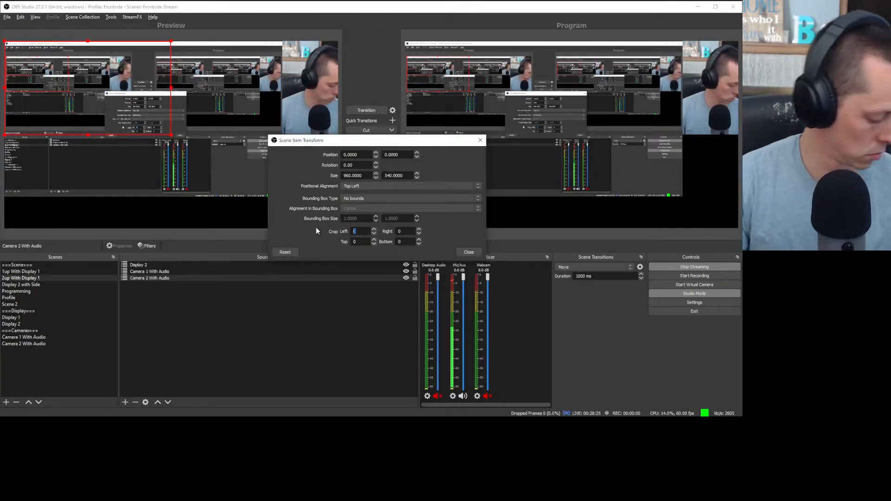
pyautogui.write('6')
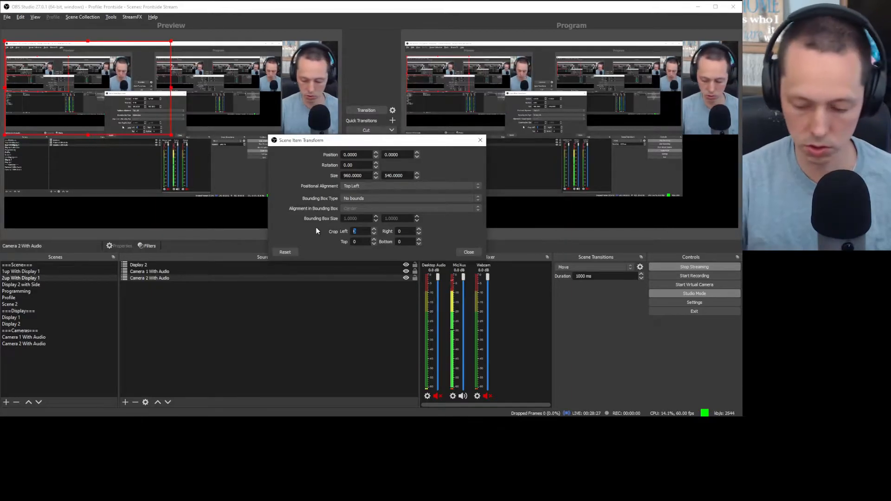
pyautogui.write('40')
pyautogui.press('Tab')
pyautogui.write('640')
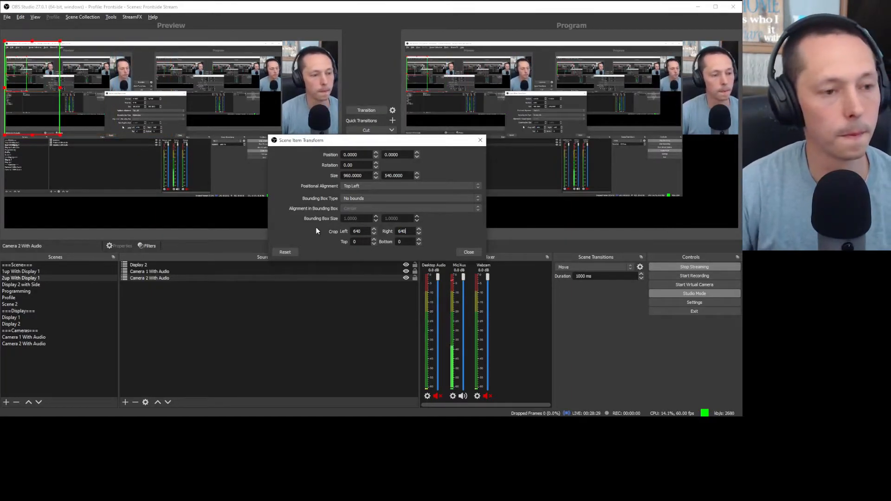
pyautogui.click(468, 252)
# Step: Drag the red Camera 2 With Audio box to the bottom-right corner of the preview
pyautogui.click(271, 278)
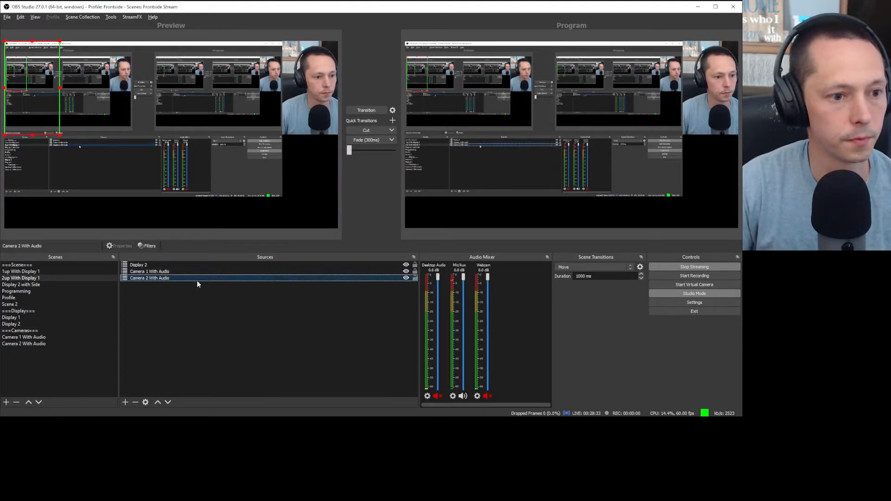
pyautogui.moveTo(192, 280); pyautogui.dragTo(193, 261)
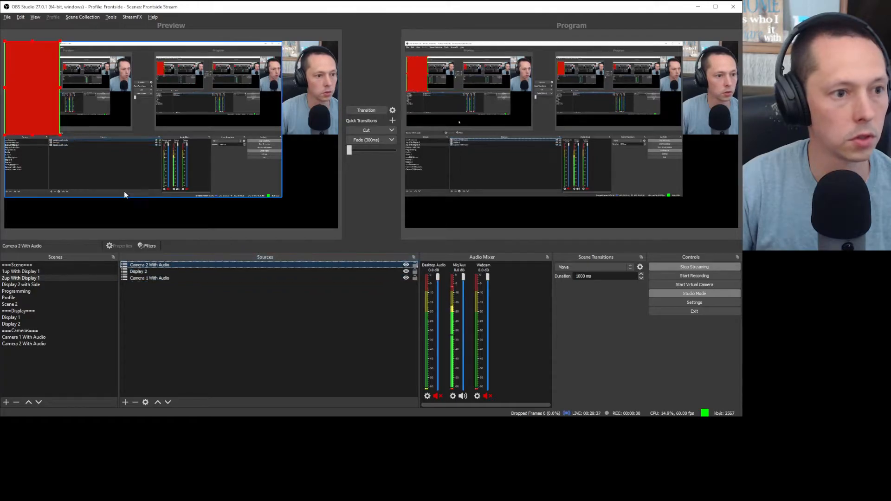
pyautogui.click(415, 278)
pyautogui.moveTo(51, 115); pyautogui.dragTo(311, 178)
pyautogui.click(309, 322)
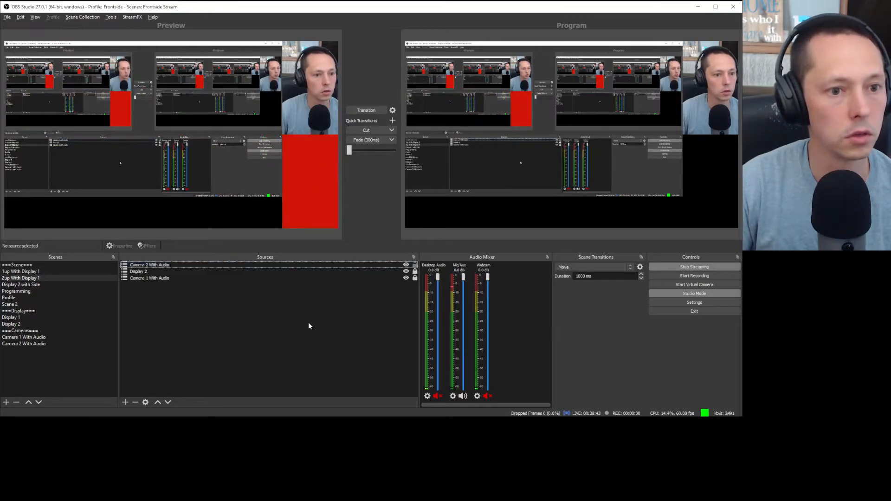
# Step: Send Camera 2 With Audio down to the bottom layer of the Sources list
pyautogui.click(157, 266)
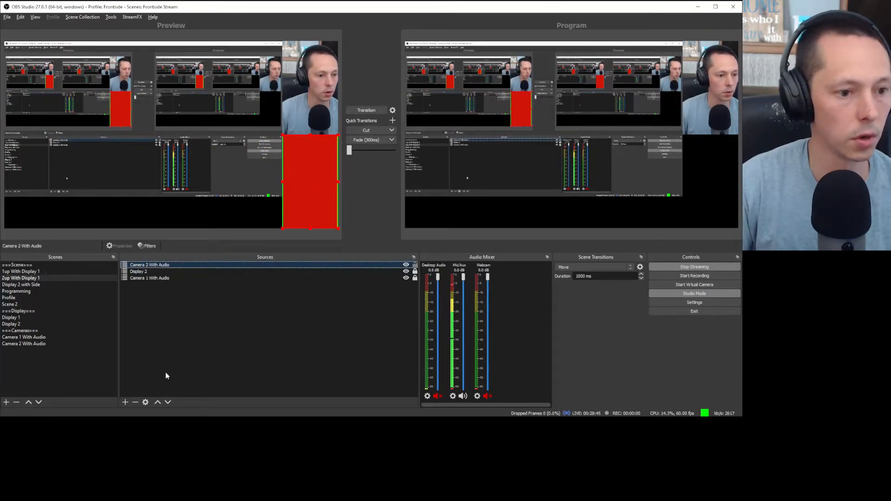
pyautogui.click(168, 403)
pyautogui.click(168, 403)
pyautogui.click(258, 329)
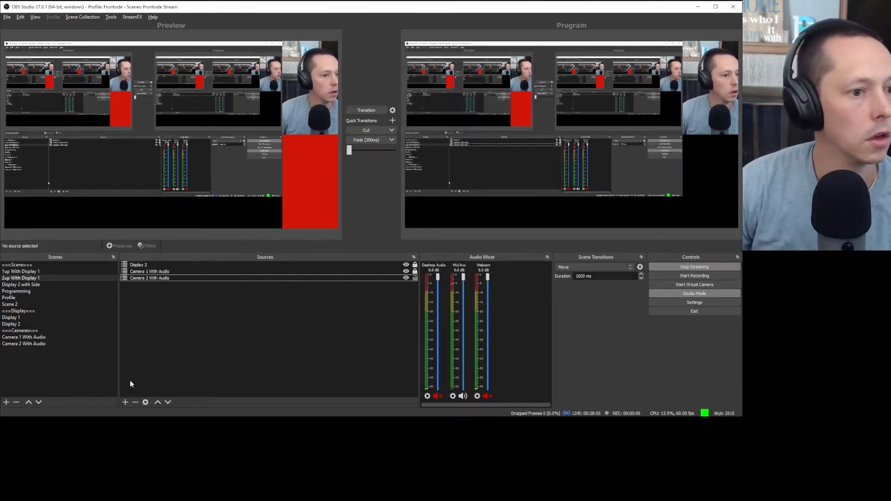
pyautogui.click(57, 366)
pyautogui.click(149, 343)
pyautogui.click(29, 365)
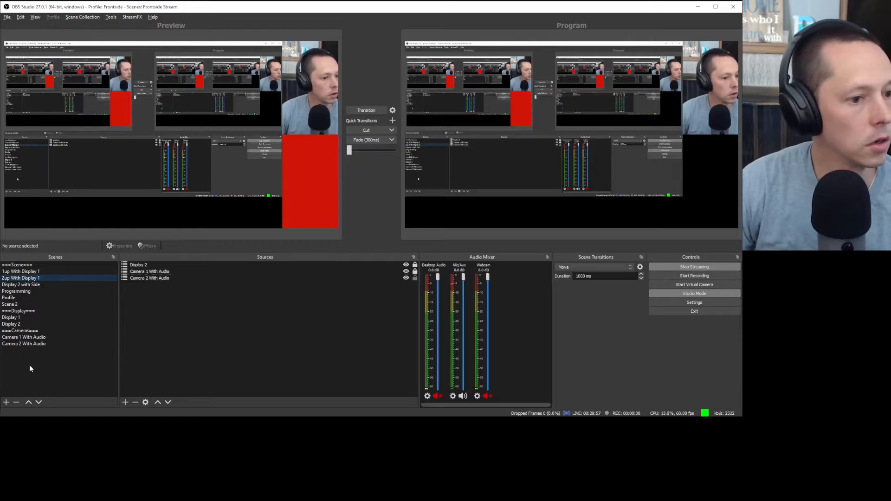
pyautogui.rightClick(24, 356)
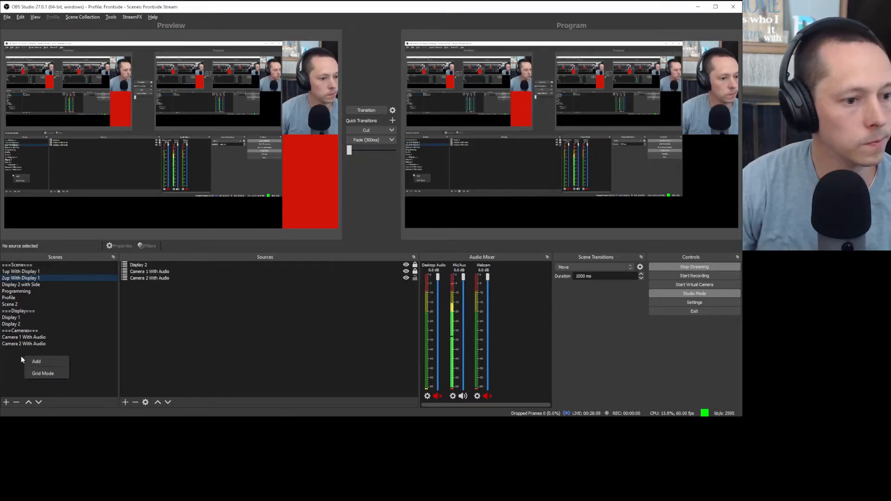
pyautogui.click(41, 361)
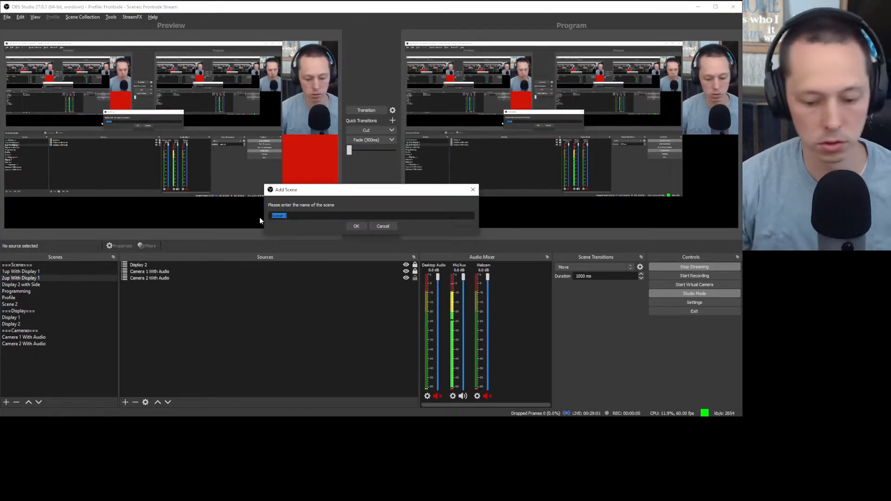
pyautogui.write('===')
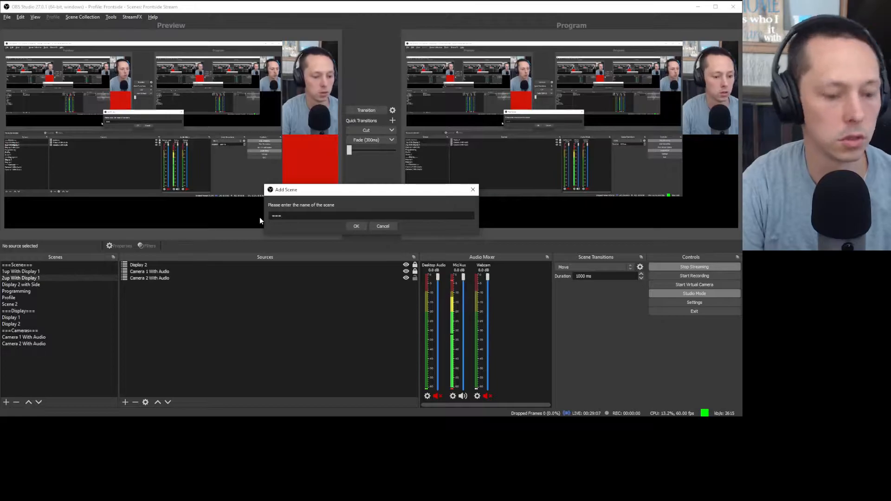
pyautogui.write('Chrome')
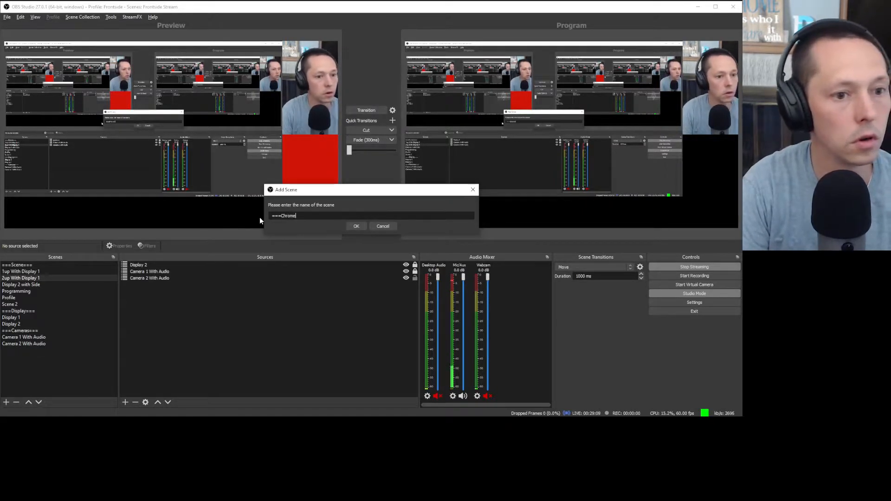
pyautogui.write('===')
pyautogui.press('Return')
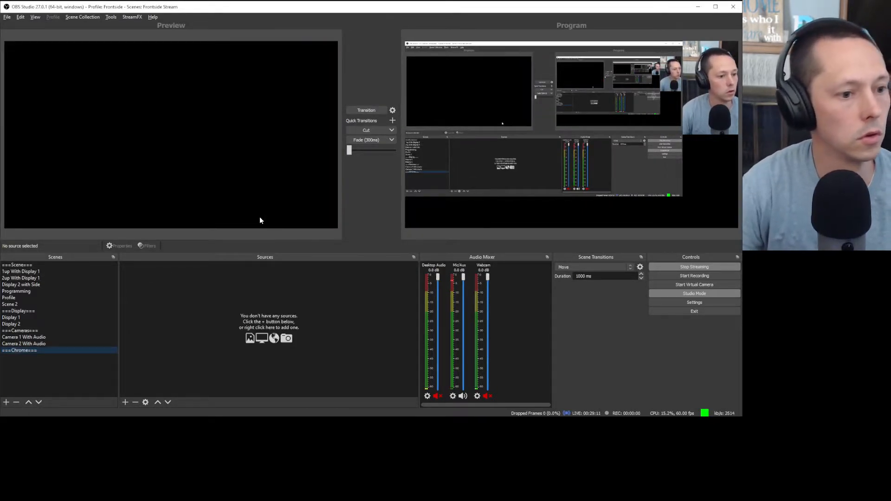
pyautogui.click(29, 403)
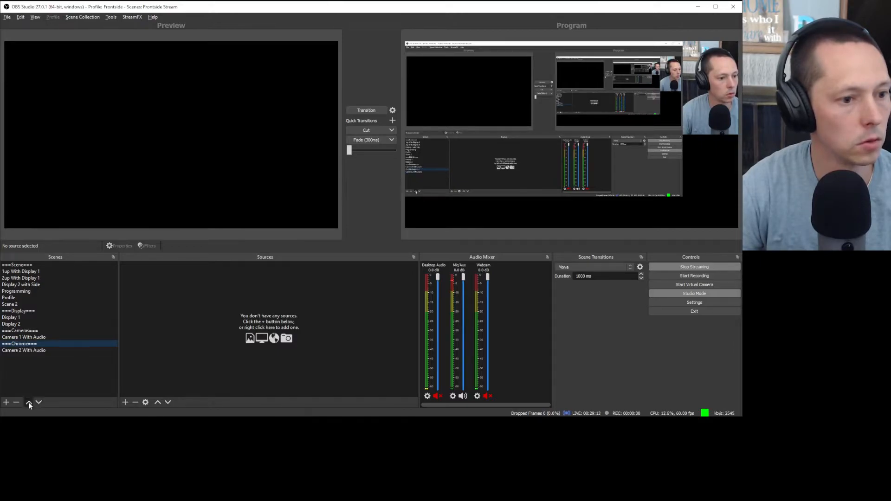
pyautogui.click(29, 402)
pyautogui.click(29, 402)
pyautogui.click(29, 403)
pyautogui.click(29, 402)
pyautogui.click(29, 402)
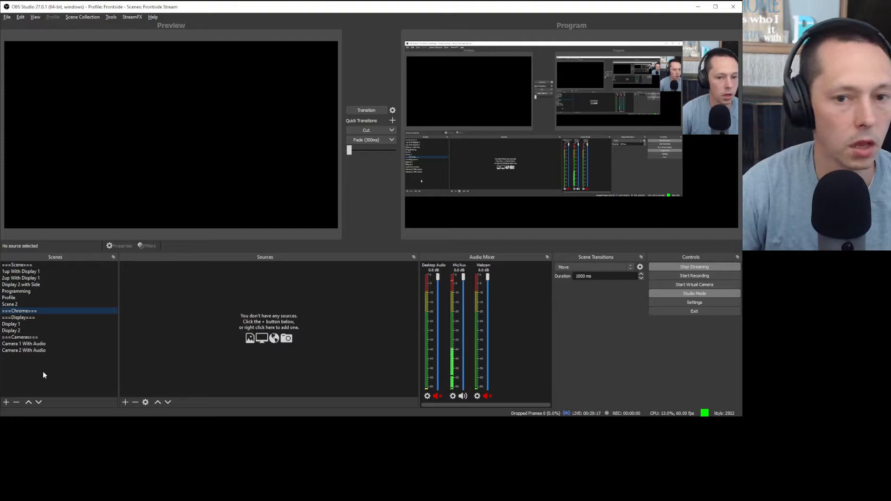
# Step: Preview 2up With Display 1 and transition it to the live output
pyautogui.click(45, 272)
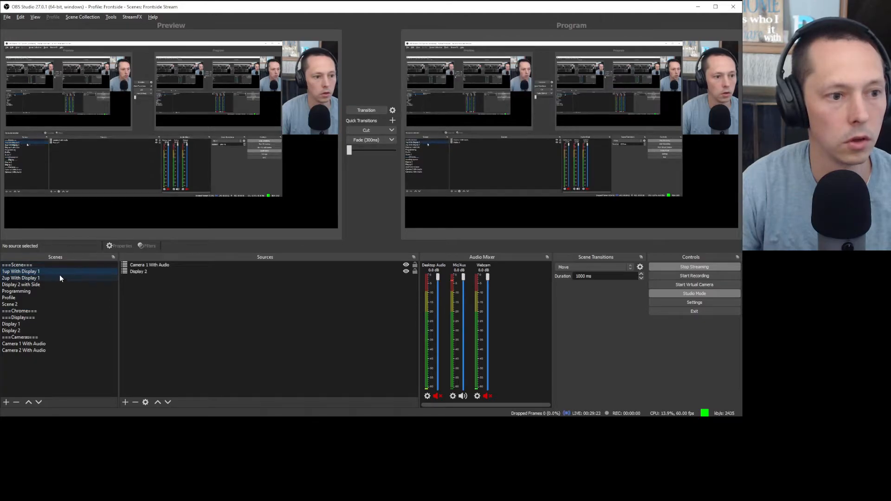
pyautogui.click(50, 278)
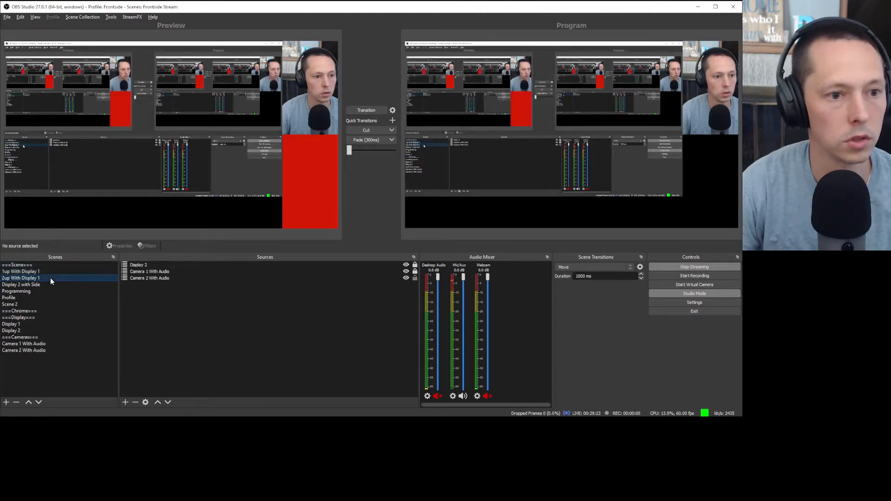
pyautogui.click(355, 109)
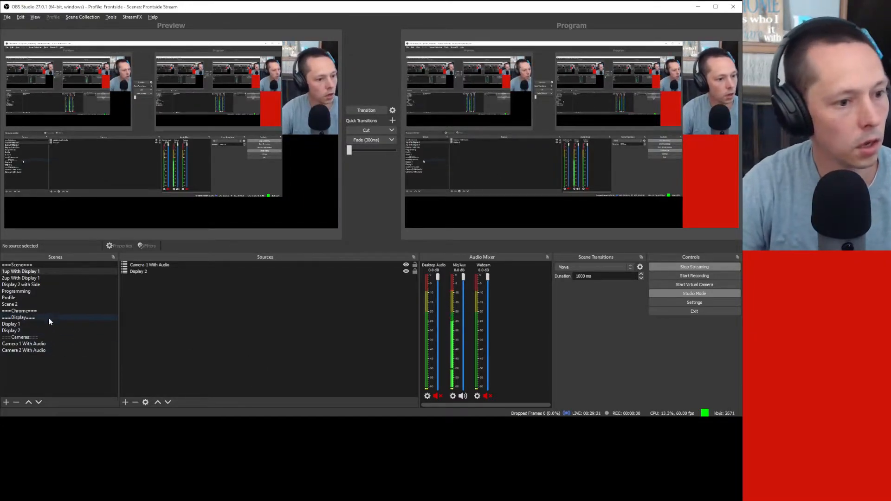
# Step: Create a 'Bottom Bar' scene and move it up to sit just below ===Chrome===
pyautogui.click(6, 402)
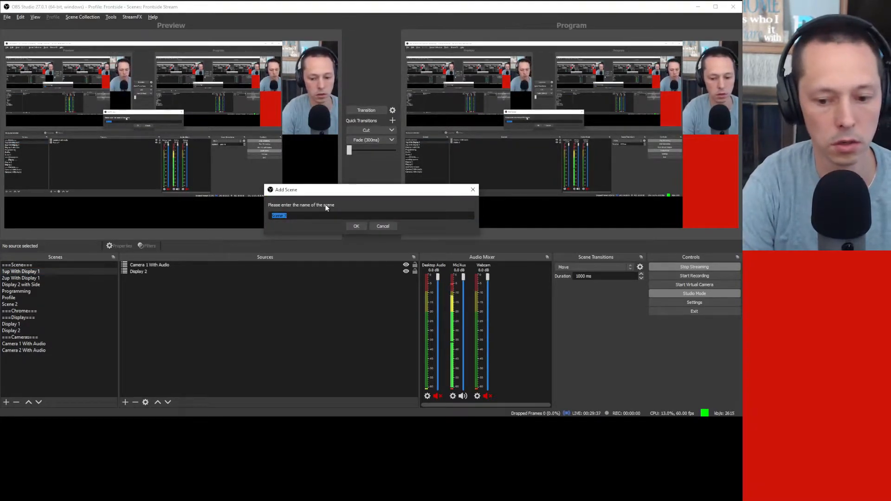
pyautogui.write('Bottom Bar')
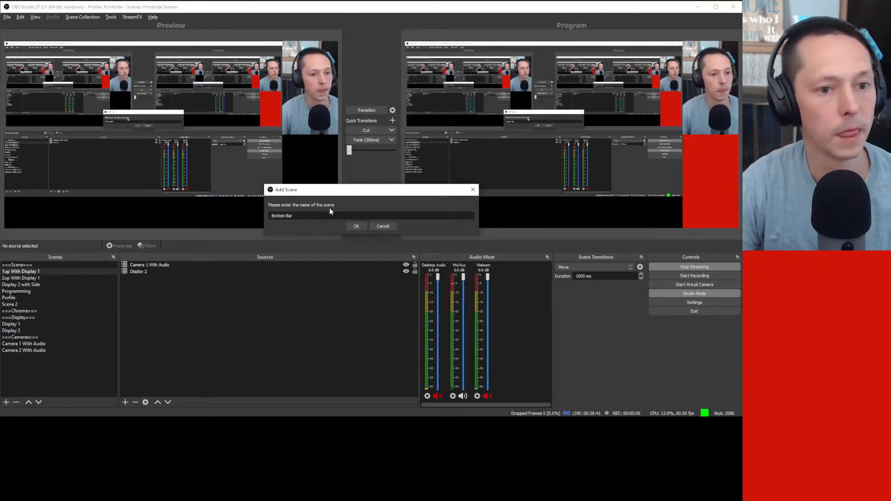
pyautogui.click(356, 227)
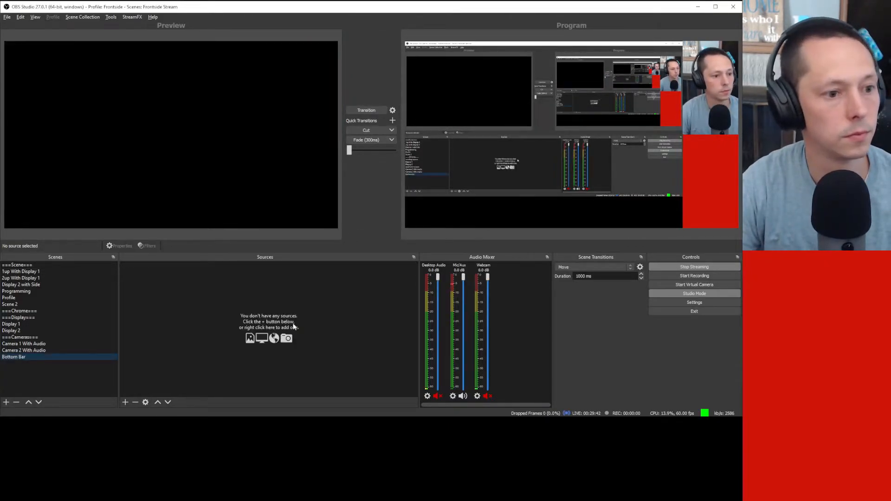
pyautogui.click(32, 401)
pyautogui.click(33, 401)
pyautogui.click(32, 401)
pyautogui.click(32, 401)
pyautogui.click(32, 402)
pyautogui.click(31, 403)
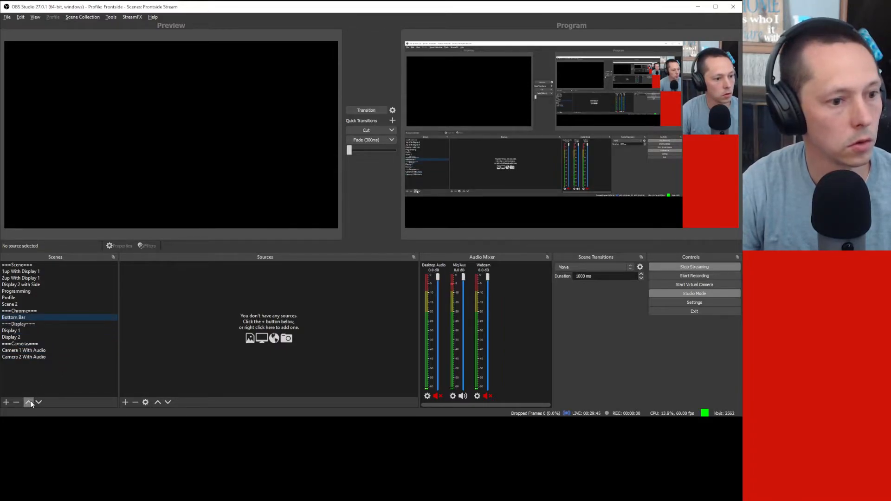
# Step: Add a Gradient source, keeping the default name 'Gradient', to the Bottom Bar scene
pyautogui.rightClick(227, 314)
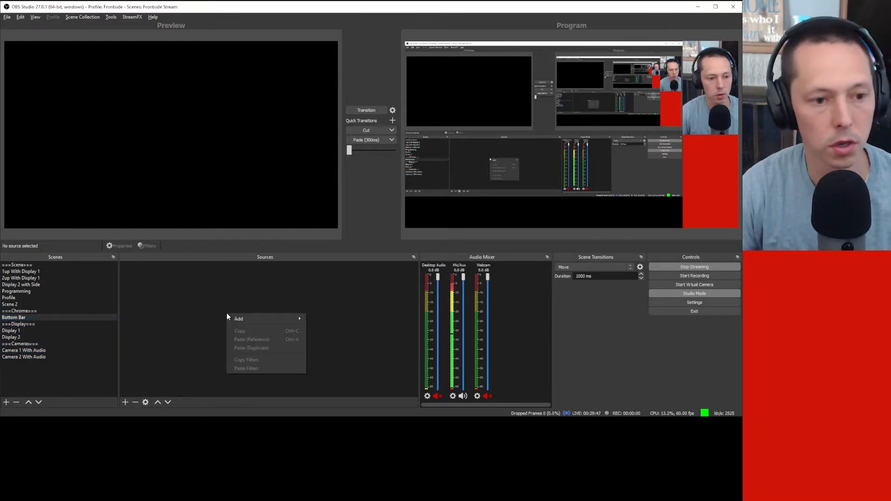
pyautogui.moveTo(249, 315)
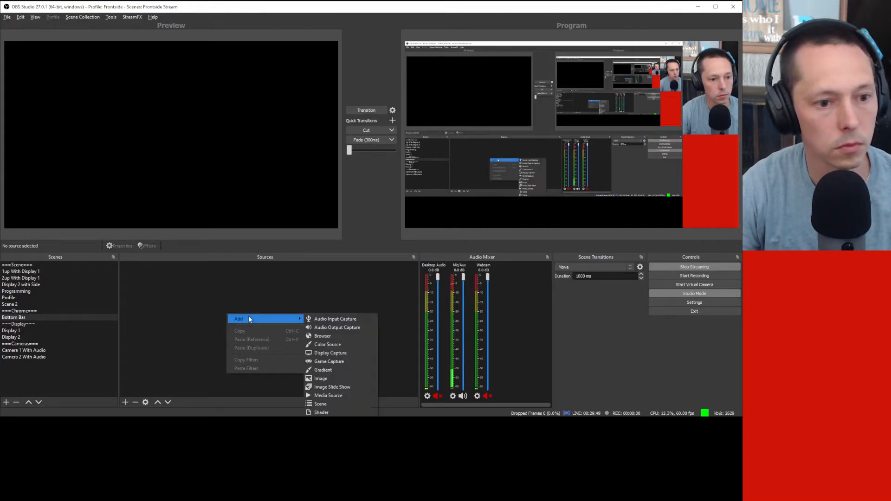
pyautogui.click(344, 370)
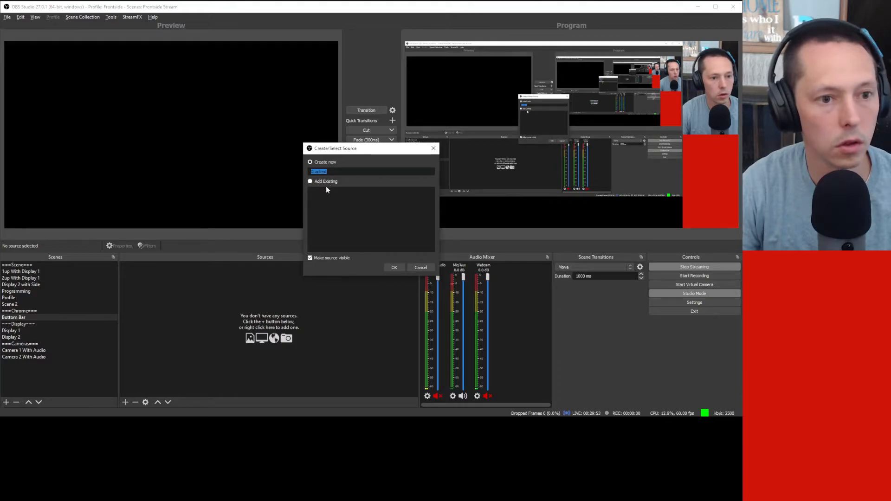
pyautogui.click(395, 268)
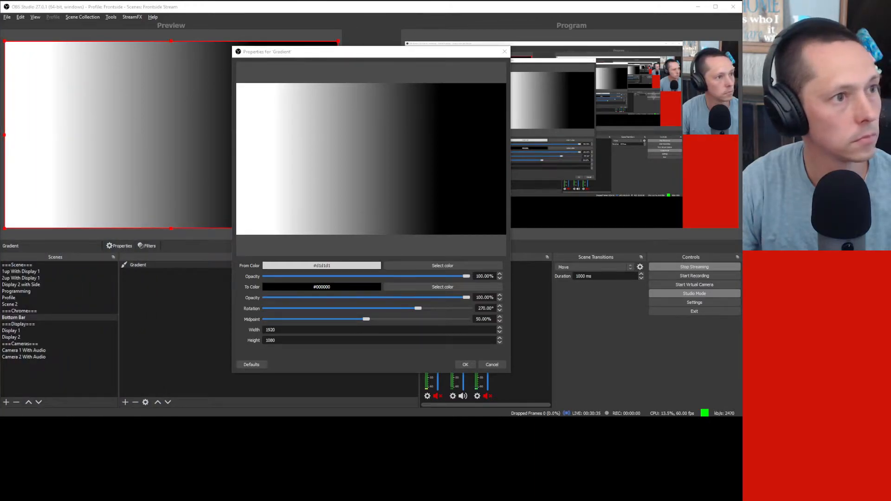
# Step: Switch from OBS to the PowerToys Settings window, leaving the Gradient properties open
pyautogui.click(658, 368)
pyautogui.hotkey('alt', 'Tab')
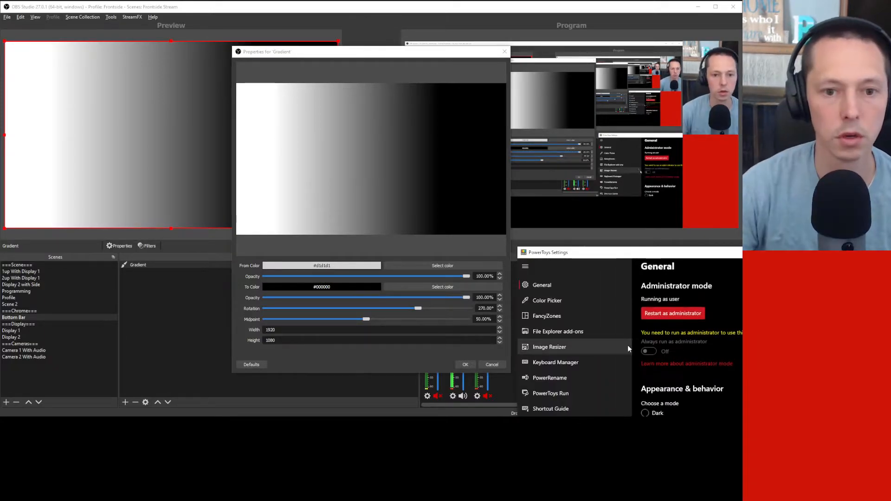
# Step: Move PowerToys Settings up, view the Color Picker page and launch the picker with Win+Shift+C
pyautogui.moveTo(621, 252); pyautogui.dragTo(283, 55)
pyautogui.click(237, 114)
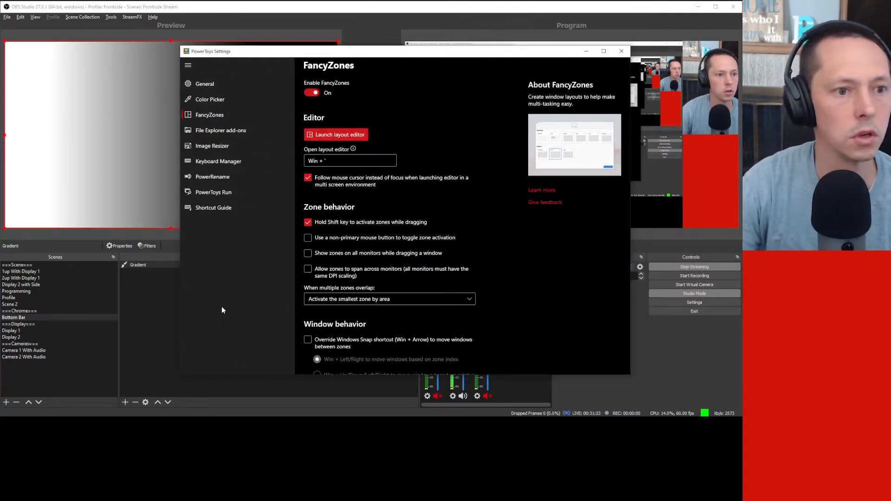
pyautogui.click(225, 100)
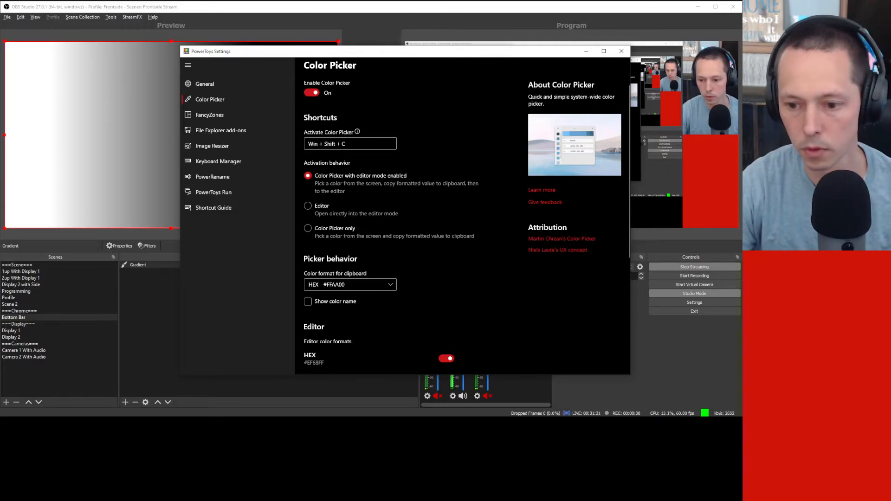
pyautogui.press('super+shift+c')
pyautogui.click(117, 10)
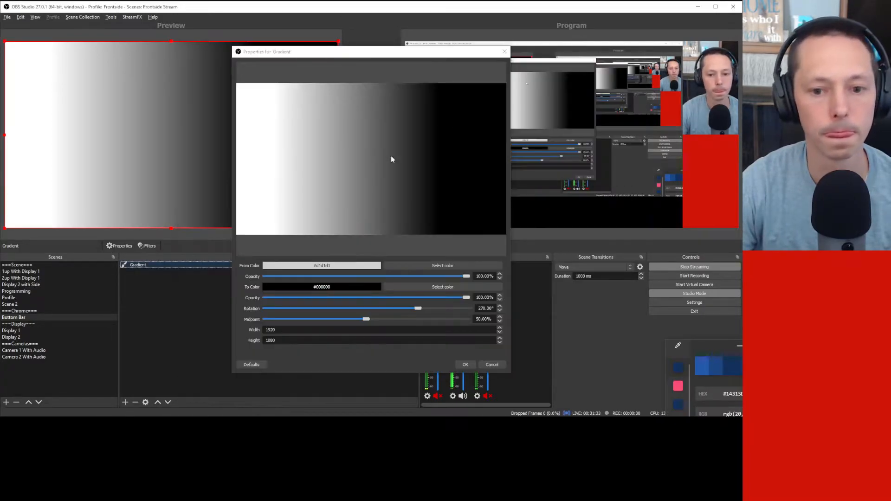
# Step: Set the gradient's From Color to dark blue #14315d
pyautogui.click(739, 391)
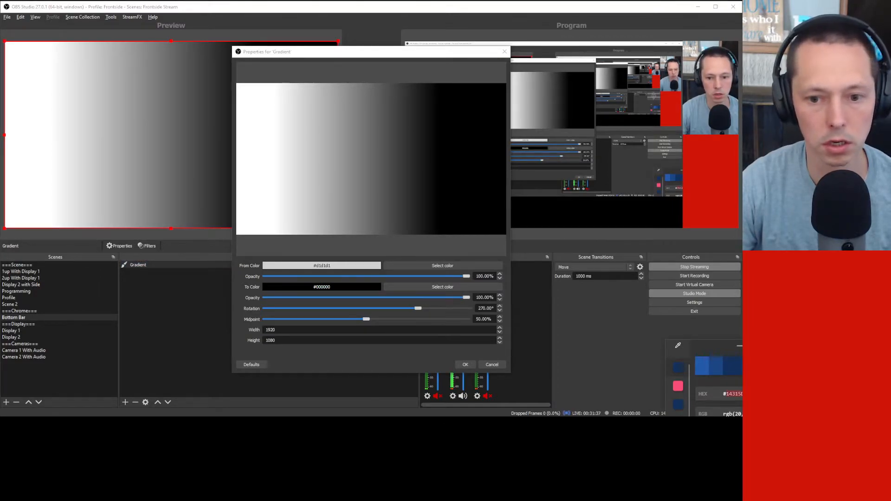
pyautogui.moveTo(781, 343); pyautogui.dragTo(657, 177)
pyautogui.click(326, 287)
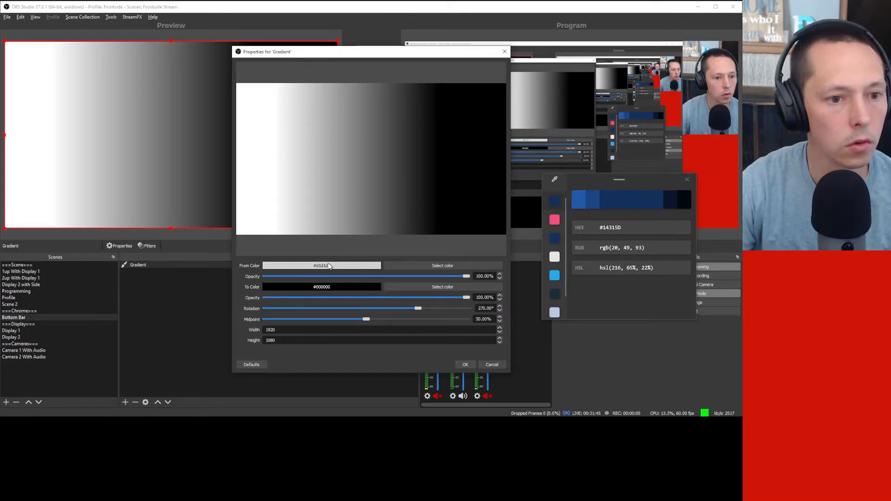
pyautogui.click(398, 267)
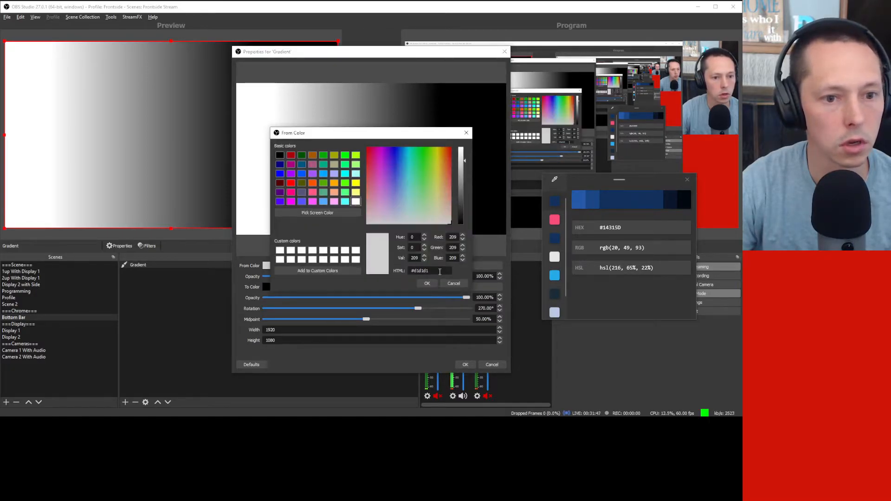
pyautogui.moveTo(430, 270); pyautogui.dragTo(406, 271)
pyautogui.hotkey('ctrl', 'v')
pyautogui.click(426, 282)
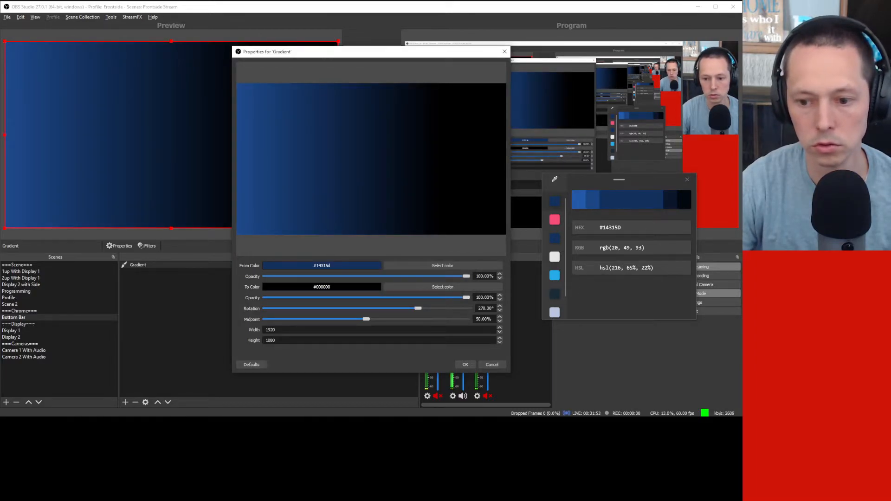
# Step: Sample pink #F74D7B, set it as the To Color, and apply the gradient
pyautogui.click(554, 181)
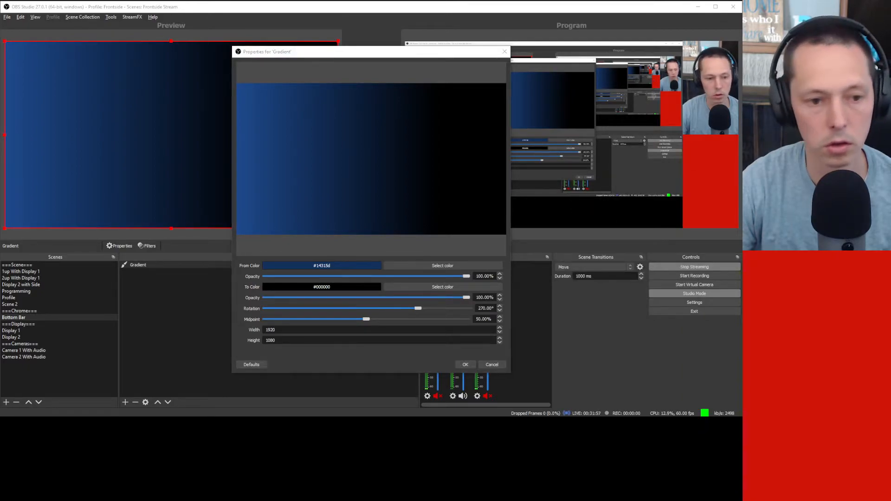
pyautogui.click(597, 284)
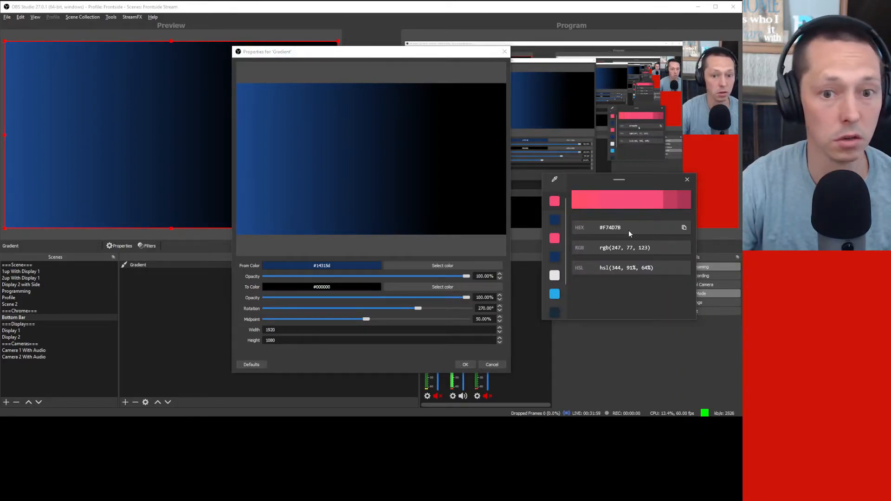
pyautogui.click(685, 227)
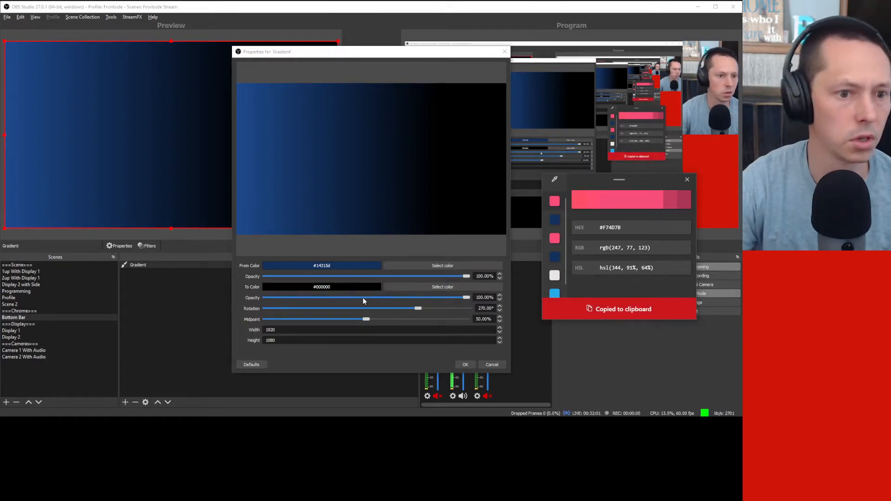
pyautogui.click(427, 287)
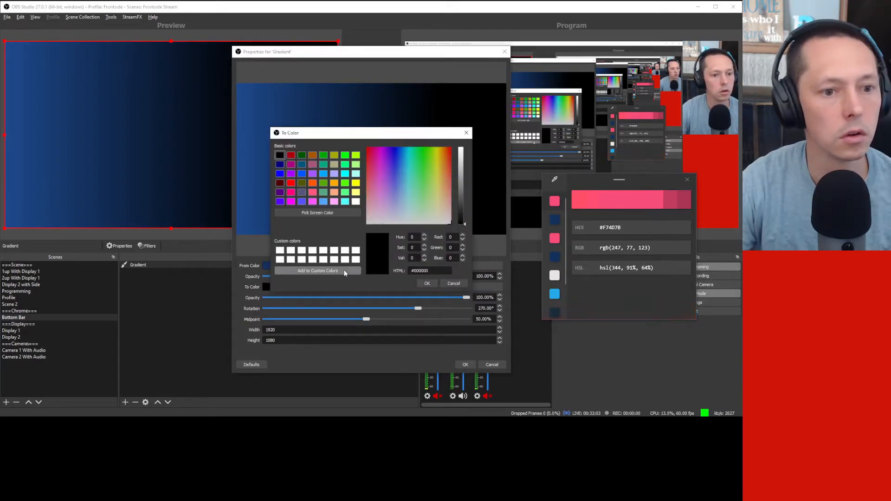
pyautogui.hotkey('ctrl', 'v')
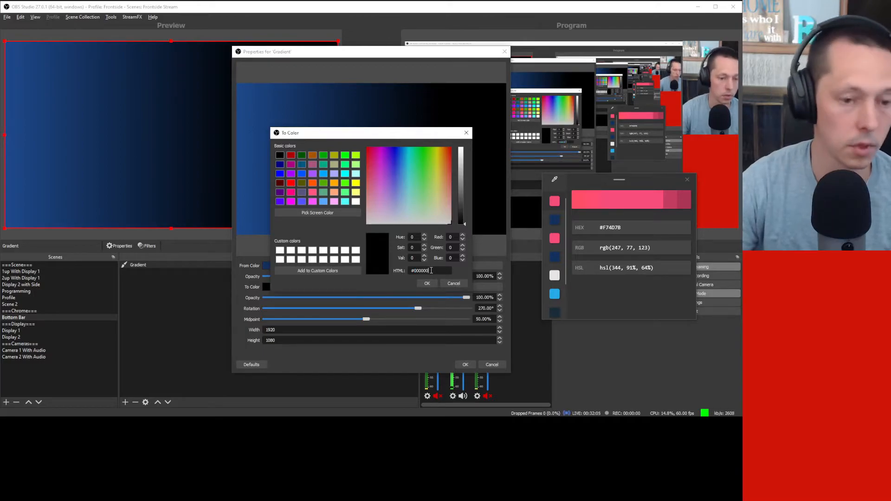
pyautogui.moveTo(430, 270); pyautogui.dragTo(321, 271)
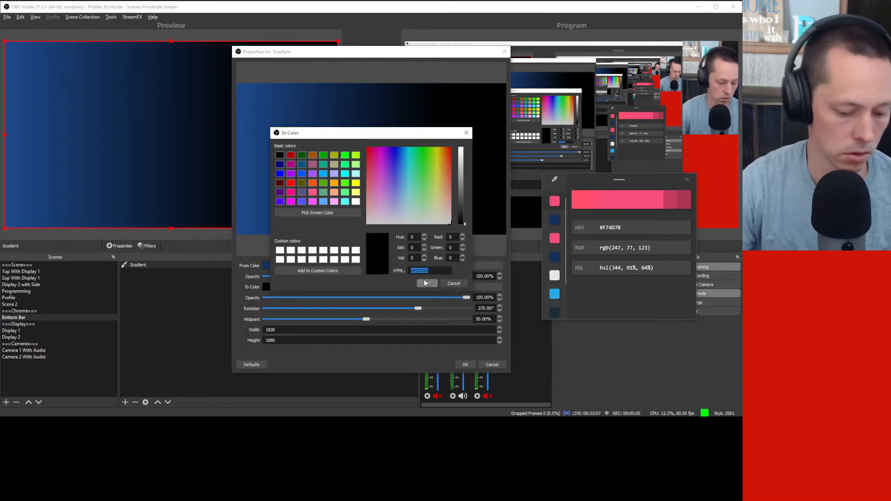
pyautogui.click(684, 229)
pyautogui.click(406, 273)
pyautogui.hotkey('ctrl', 'v')
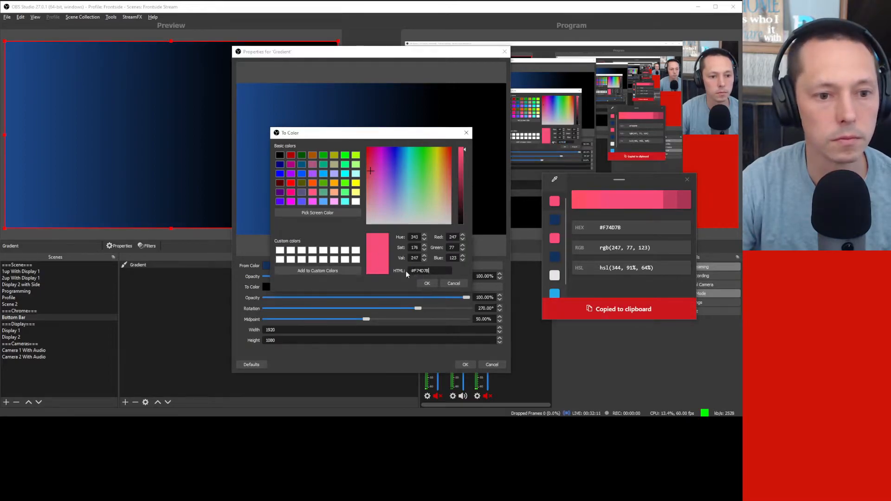
pyautogui.click(427, 284)
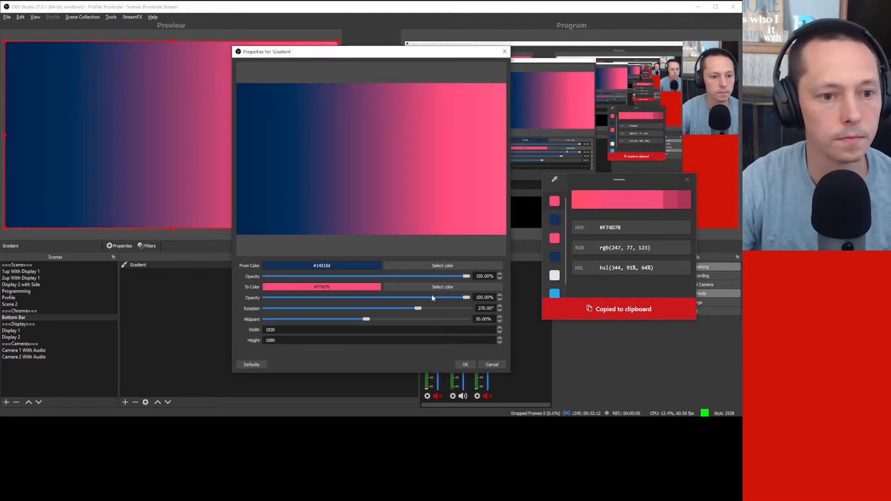
pyautogui.click(466, 364)
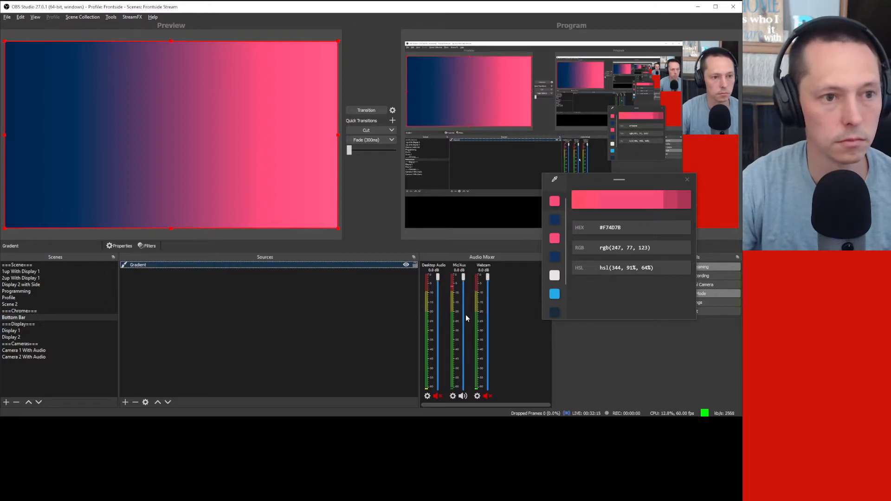
# Step: Reopen the Gradient properties and set rotation to 15° with a 69% midpoint
pyautogui.click(688, 180)
pyautogui.rightClick(226, 264)
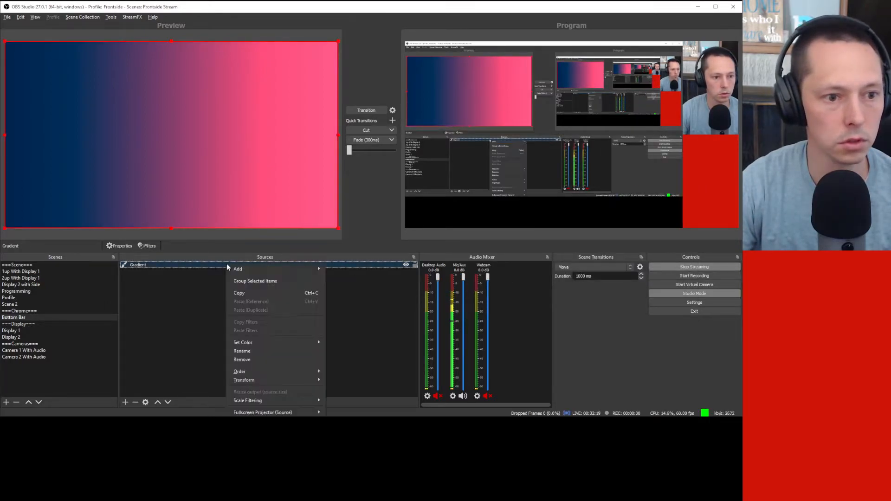
pyautogui.moveTo(274, 408)
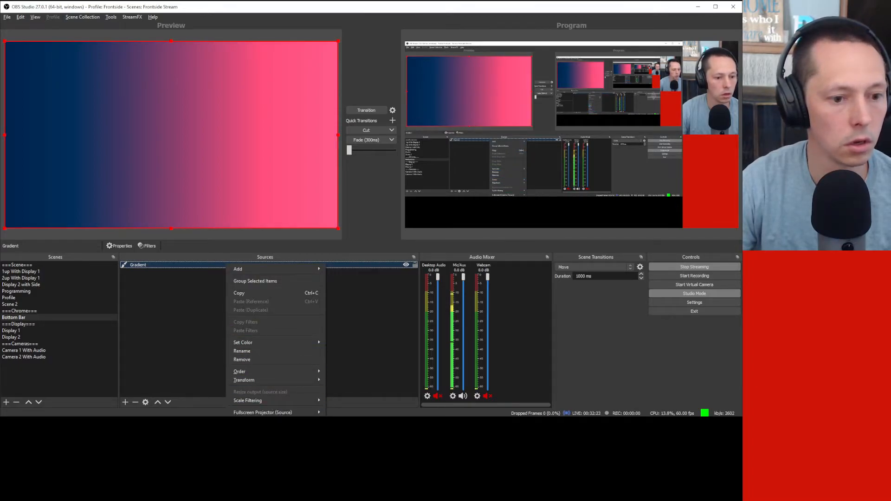
pyautogui.click(253, 479)
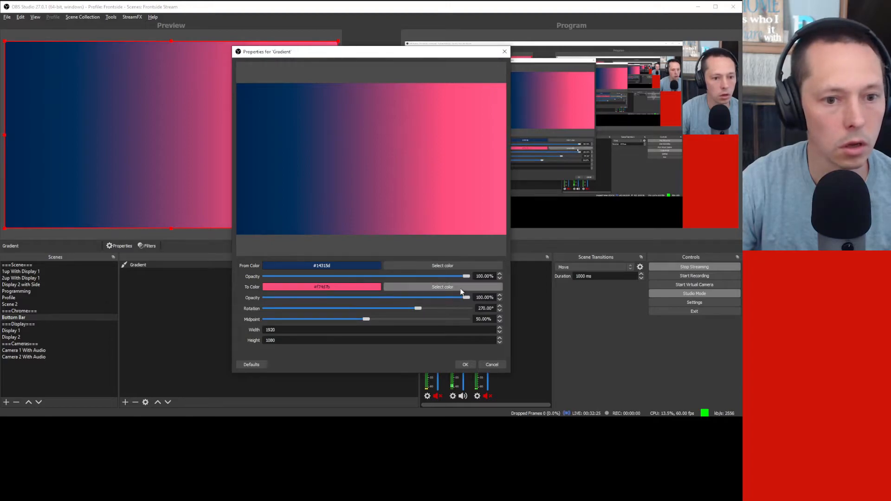
pyautogui.moveTo(414, 308); pyautogui.dragTo(273, 309)
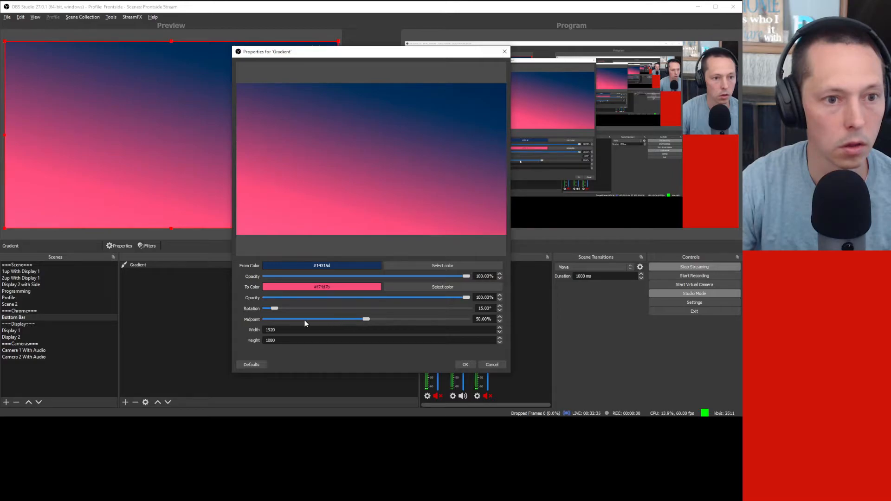
pyautogui.click(289, 319)
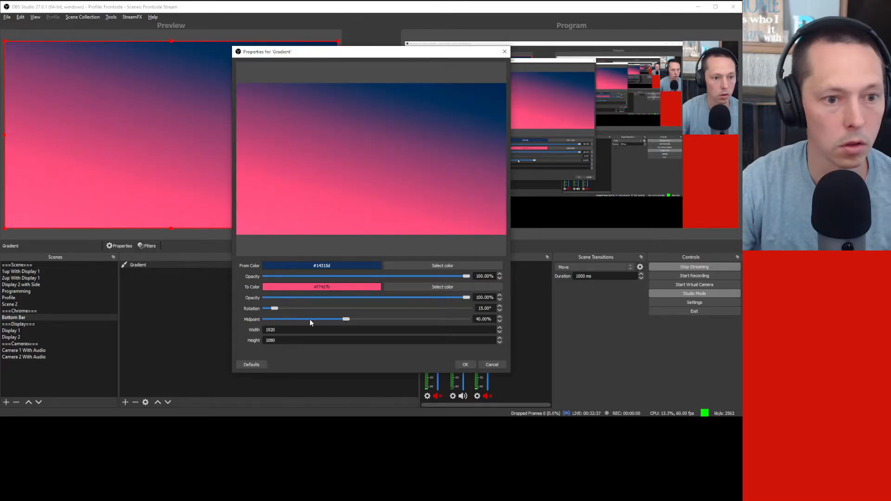
pyautogui.moveTo(346, 319); pyautogui.dragTo(403, 325)
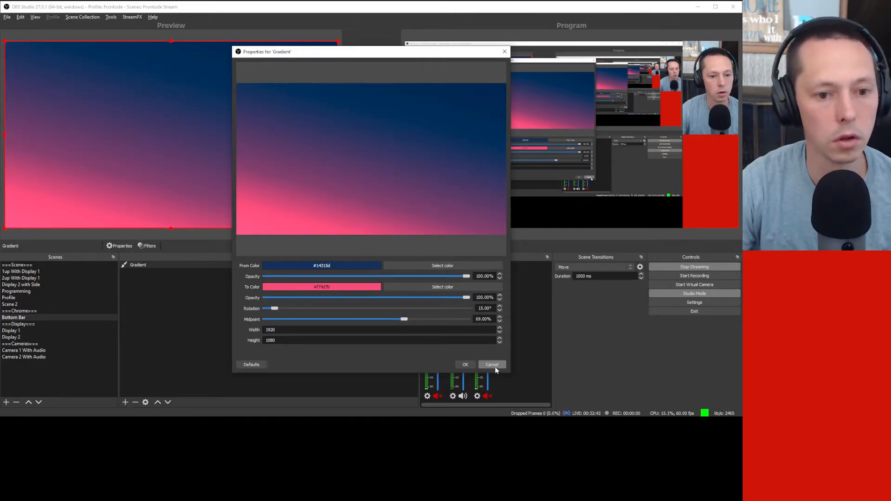
pyautogui.click(464, 365)
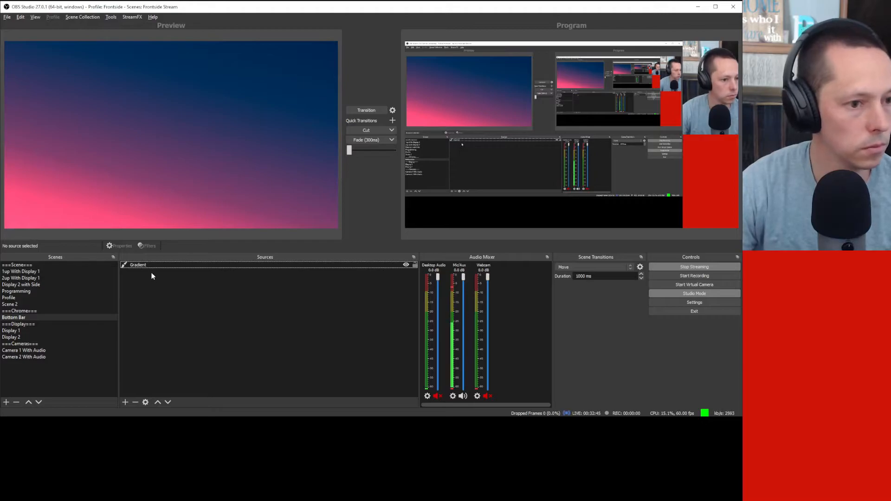
# Step: Reselect the Gradient source in the Bottom Bar scene and reopen its Properties dialog
pyautogui.click(174, 330)
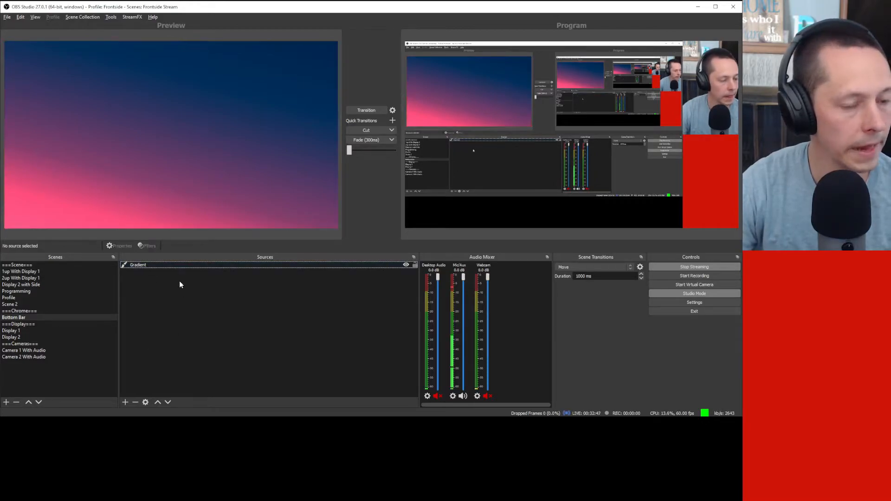
pyautogui.click(173, 266)
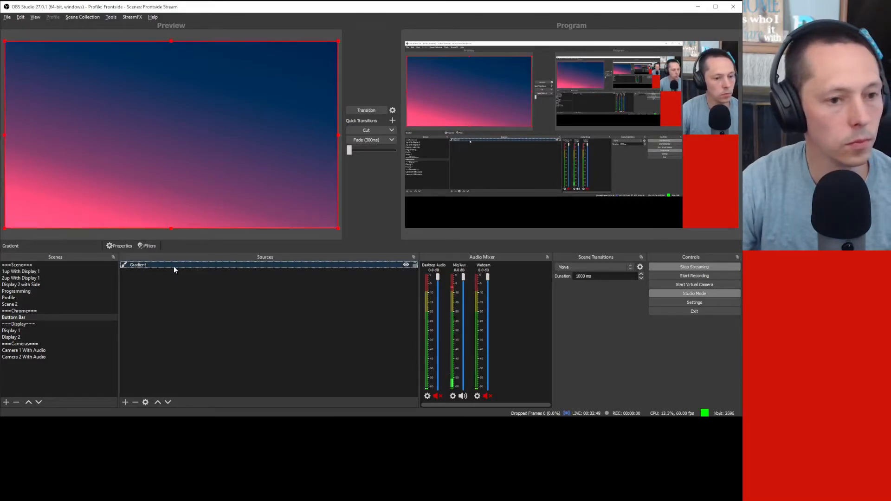
pyautogui.click(25, 318)
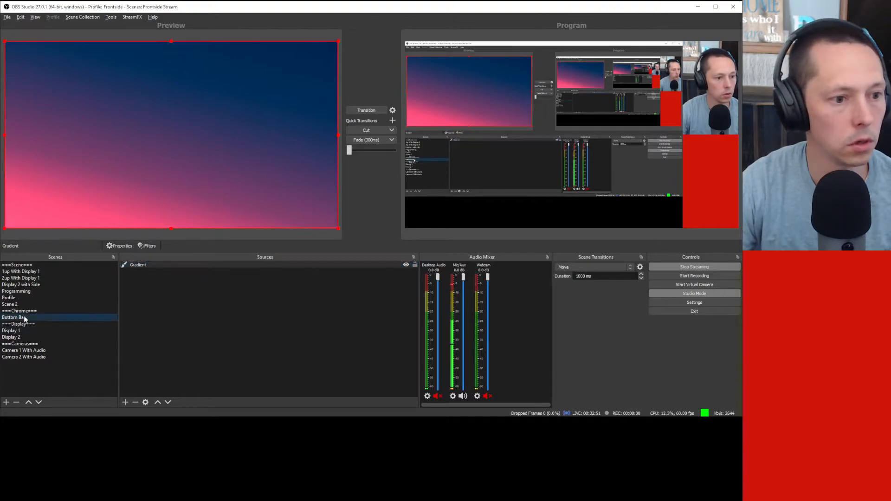
pyautogui.click(297, 333)
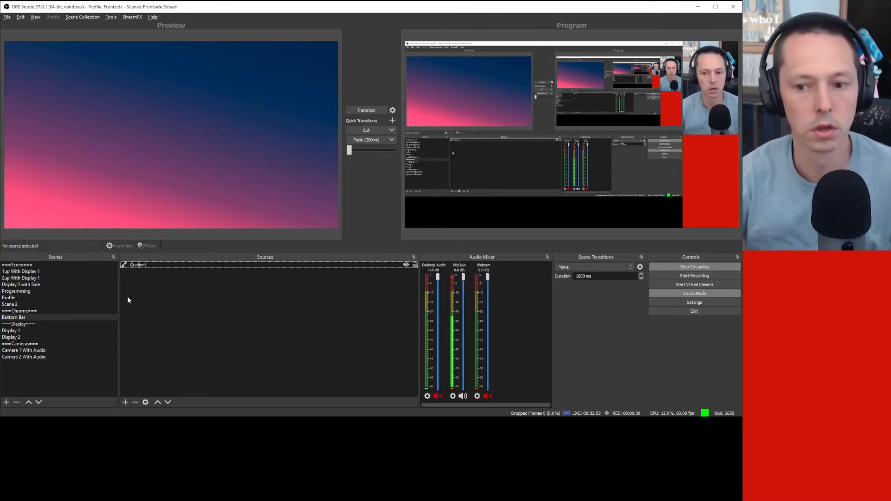
pyautogui.hotkey('alt', 'Tab')
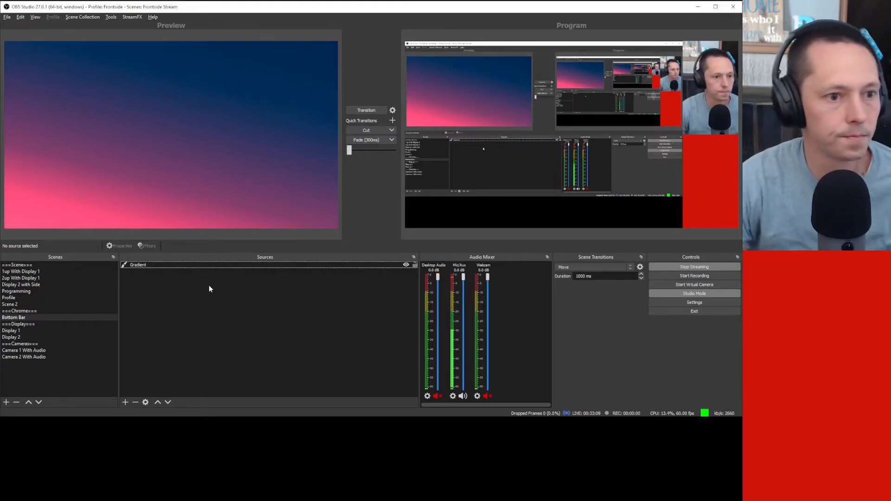
pyautogui.click(222, 173)
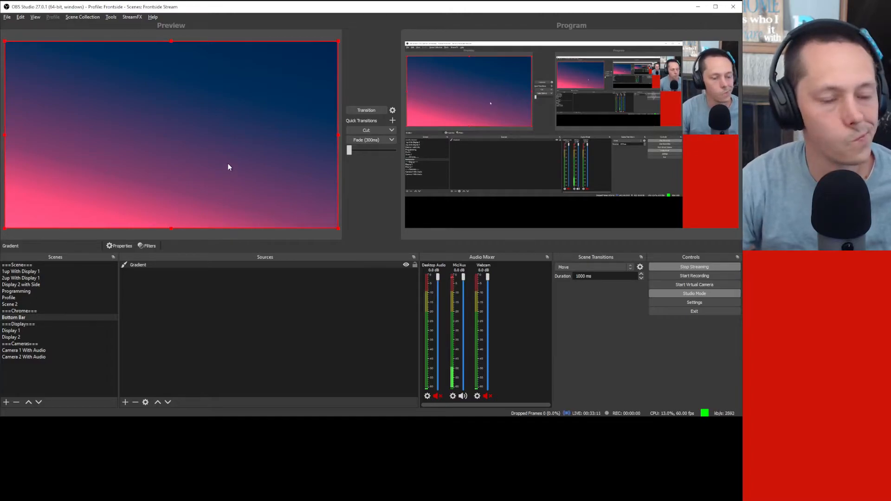
pyautogui.rightClick(168, 264)
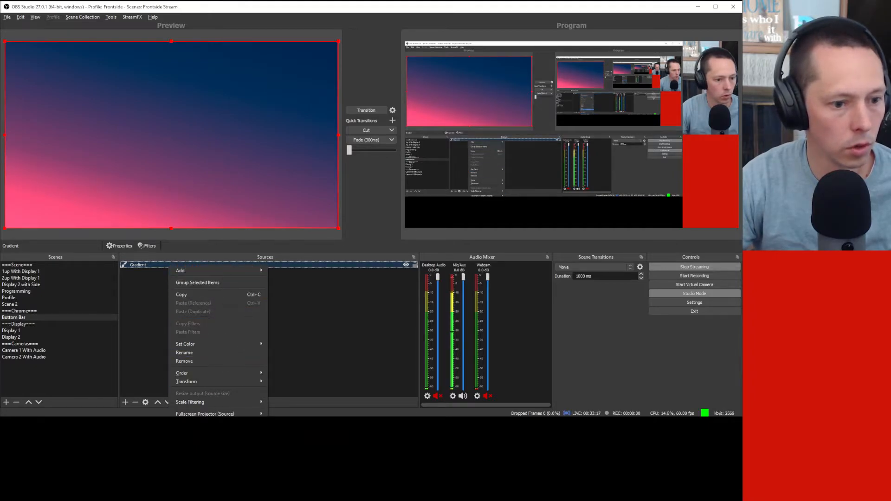
pyautogui.click(187, 471)
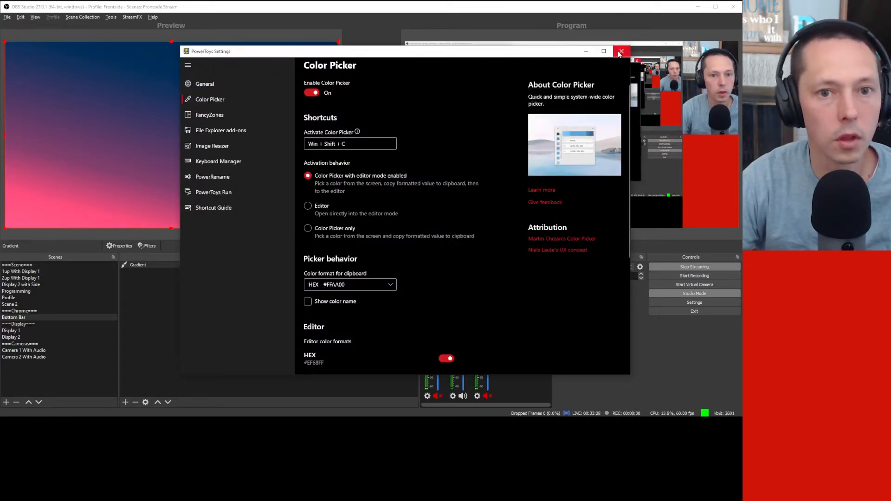
pyautogui.click(621, 51)
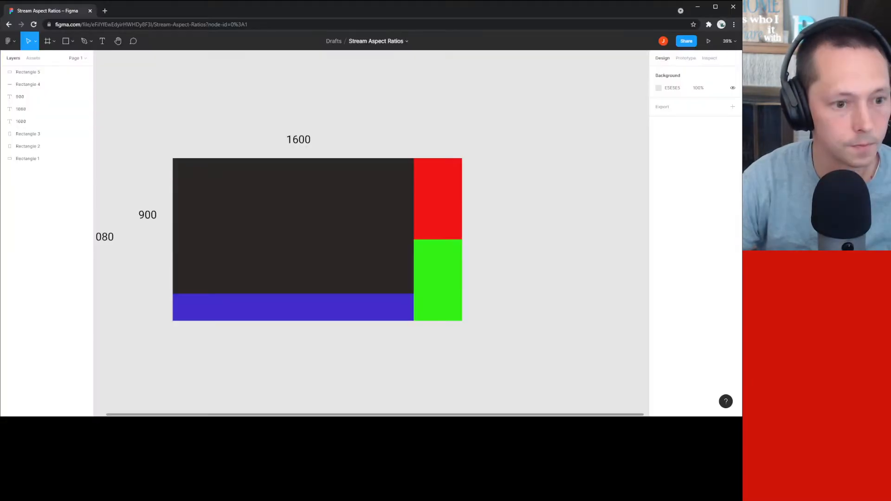
# Step: Read the blue bottom bar's 1600 × 180 size in Figma, then move the browser aside
pyautogui.click(214, 310)
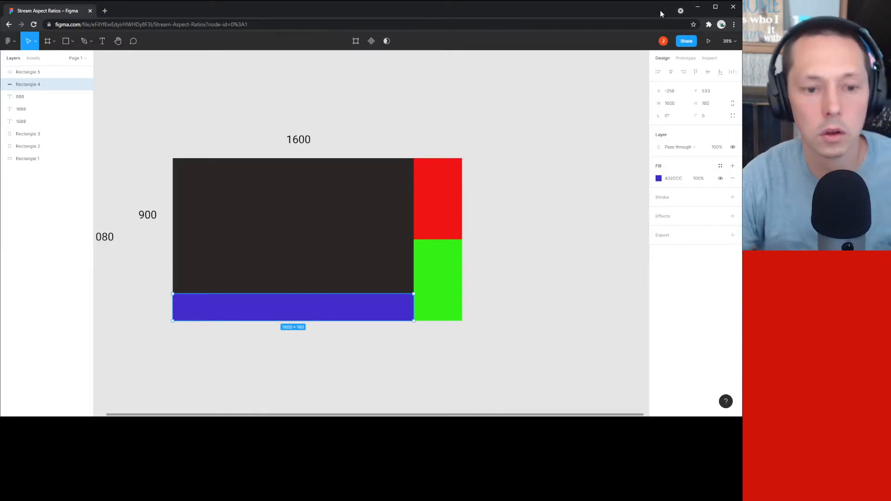
pyautogui.moveTo(660, 11); pyautogui.dragTo(742, 16)
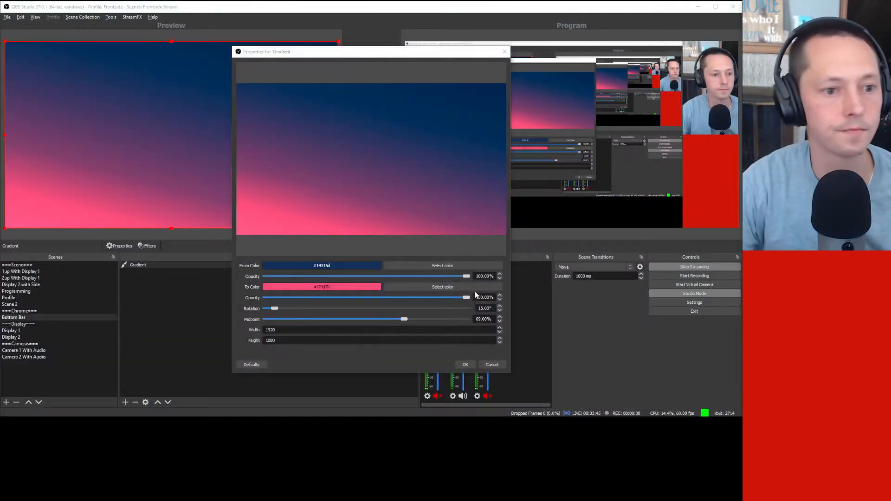
# Step: Resize the Gradient to 1600 × 180 with a 5° rotation and a 55% midpoint
pyautogui.moveTo(294, 330); pyautogui.dragTo(220, 342)
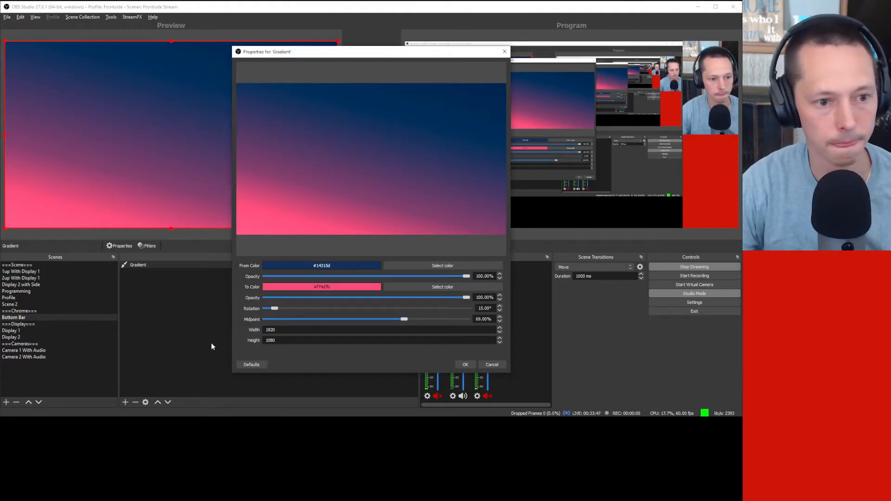
pyautogui.doubleClick(287, 330)
pyautogui.write('1600')
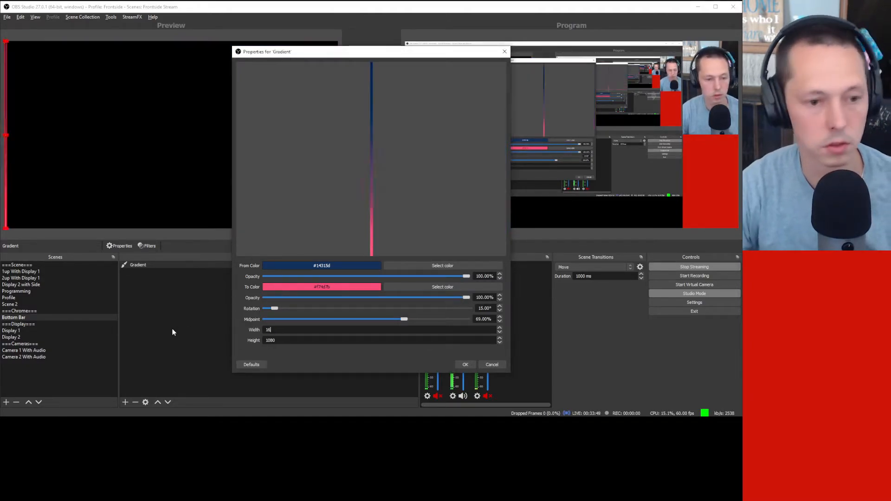
pyautogui.press('Tab')
pyautogui.write('180')
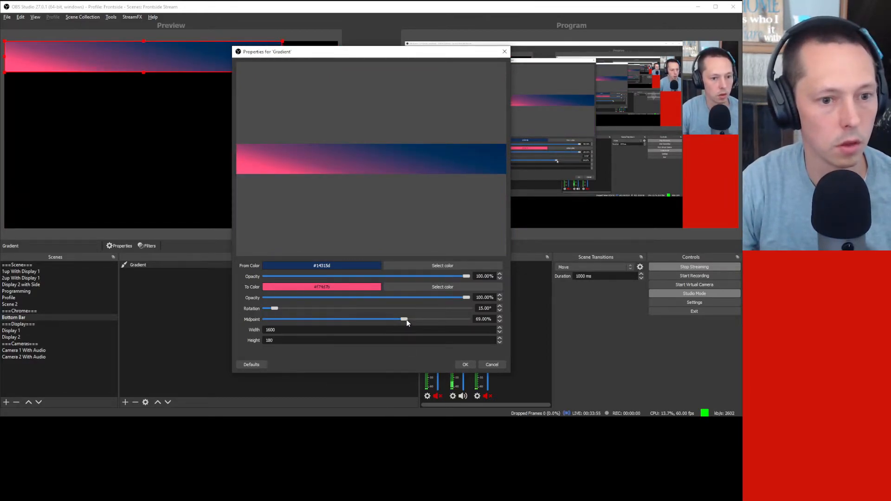
pyautogui.moveTo(274, 309); pyautogui.dragTo(271, 308)
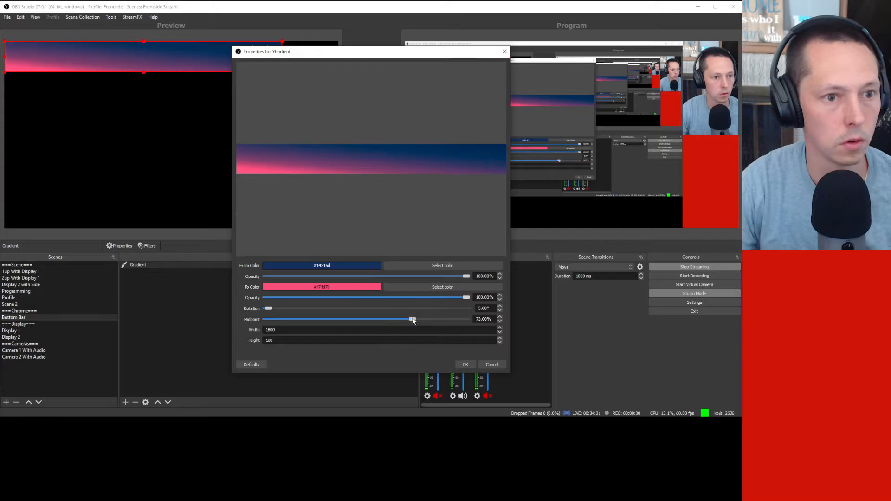
pyautogui.moveTo(413, 320); pyautogui.dragTo(382, 320)
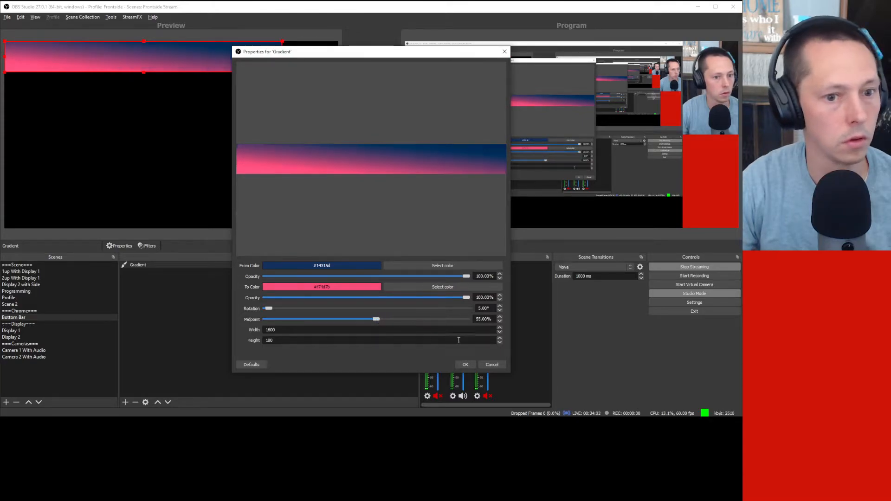
pyautogui.click(465, 365)
pyautogui.click(198, 339)
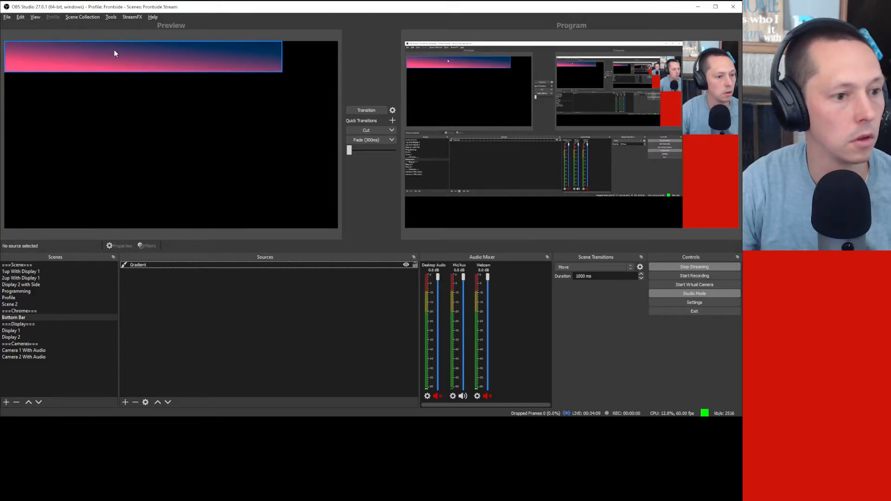
# Step: Drag the gradient band down to the canvas bottom and verify it by switching scenes
pyautogui.moveTo(114, 52); pyautogui.dragTo(115, 203)
pyautogui.click(216, 350)
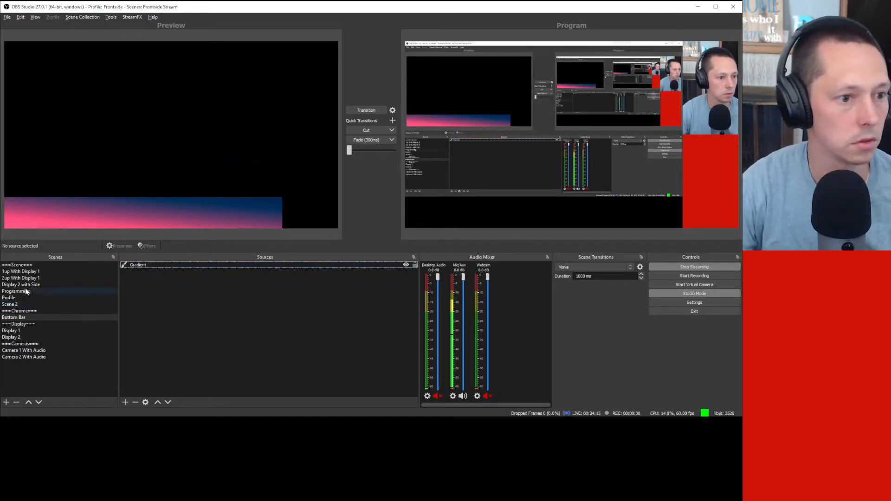
pyautogui.click(29, 273)
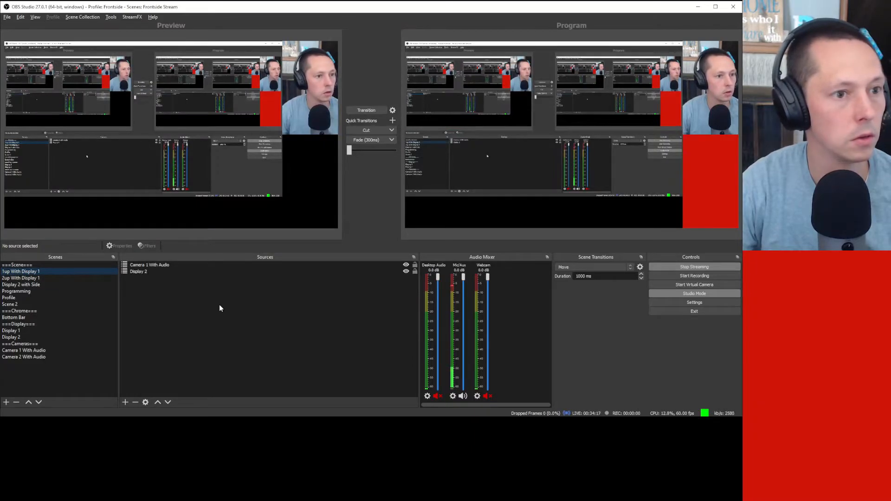
pyautogui.click(38, 317)
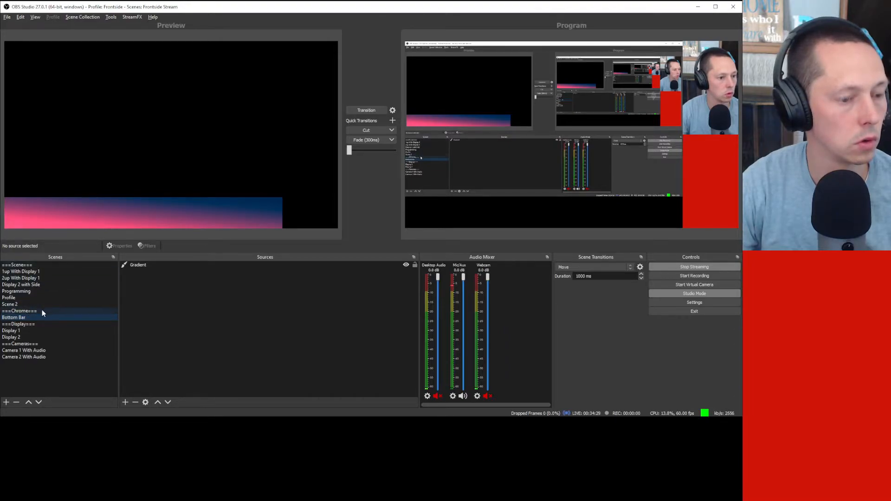
# Step: Add the existing Bottom Bar scene as a source in the ===Chrome=== scene
pyautogui.click(42, 310)
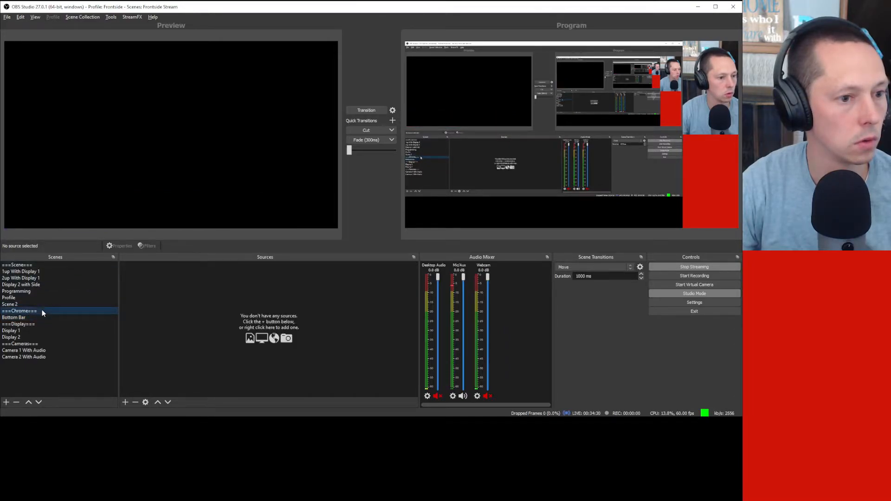
pyautogui.click(125, 402)
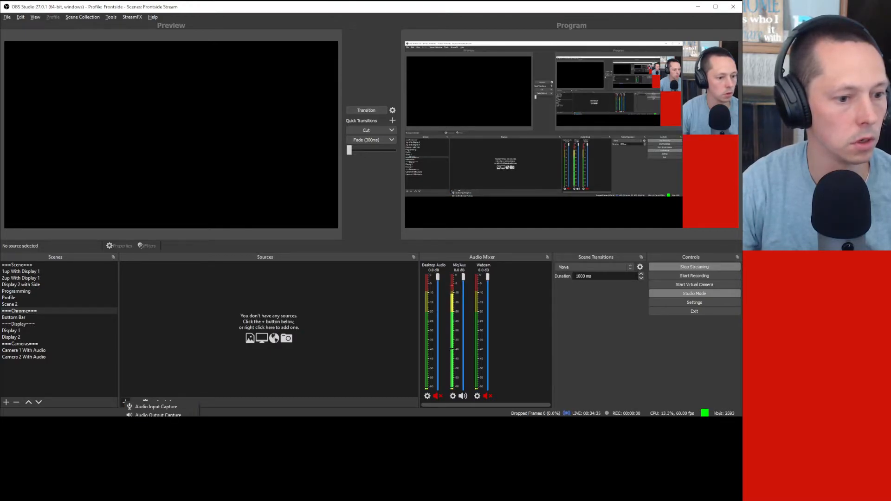
pyautogui.click(149, 484)
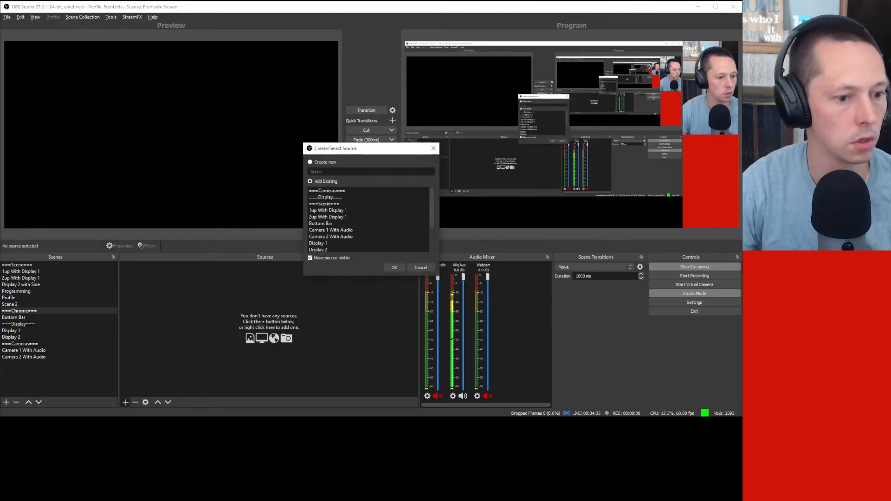
pyautogui.scroll(-2, 364, 207)
pyautogui.scroll(1, 364, 208)
pyautogui.click(365, 209)
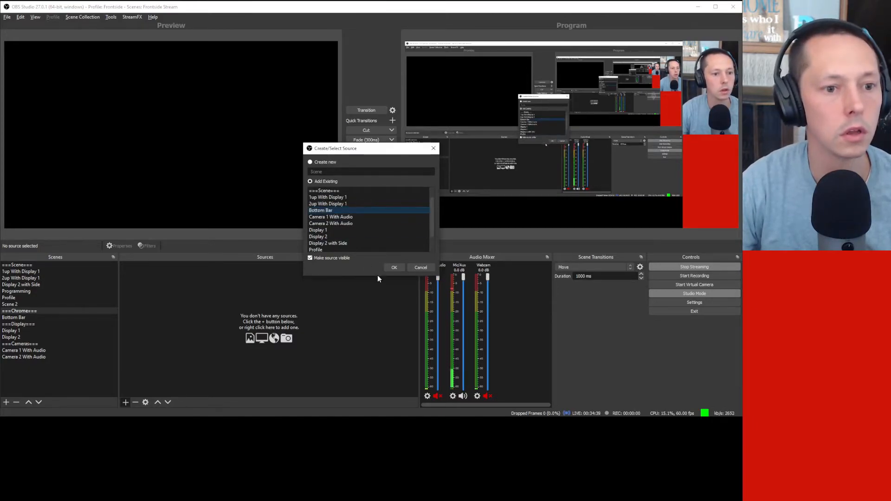
pyautogui.click(394, 268)
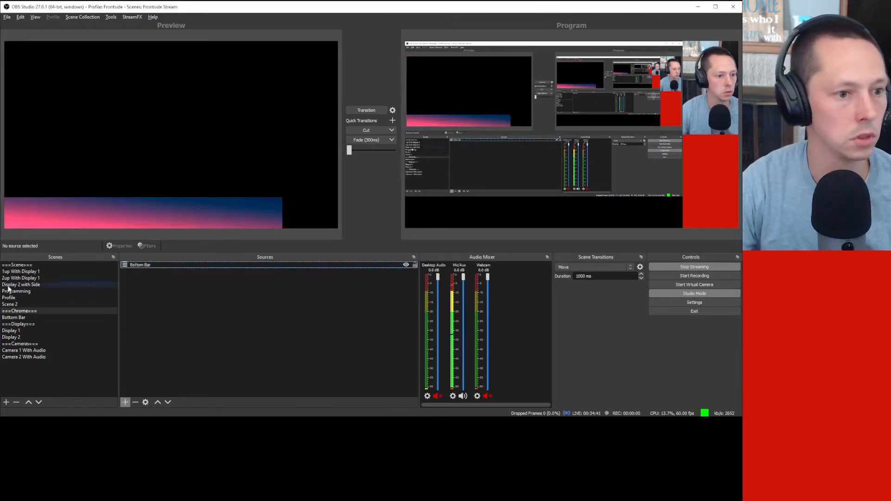
pyautogui.click(36, 272)
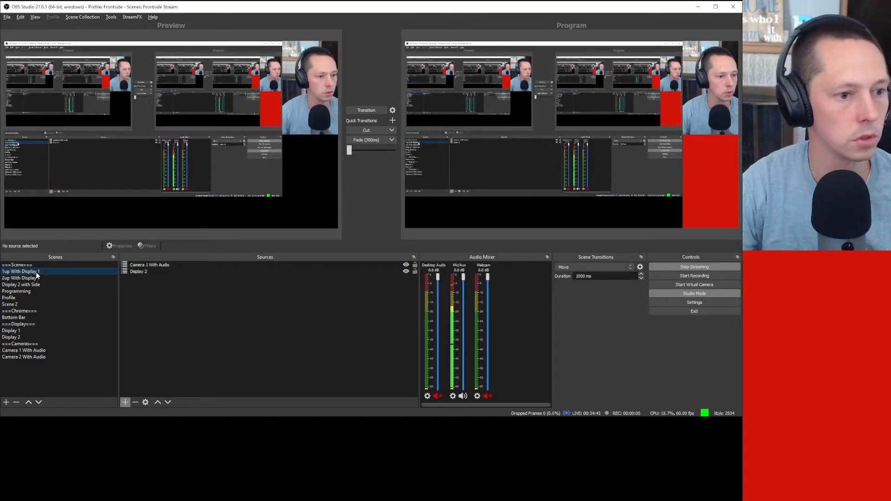
# Step: Add ===Chrome=== as the bottom source in 1up With Display 1 and transition it live
pyautogui.rightClick(36, 272)
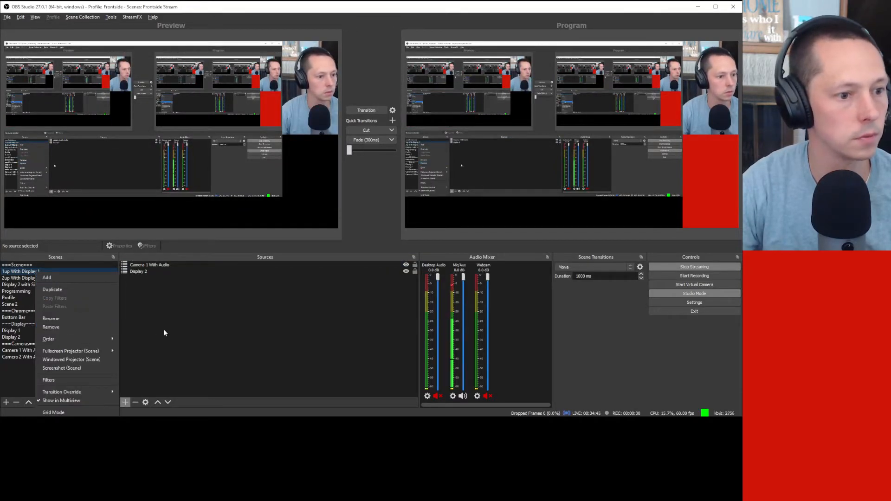
pyautogui.rightClick(176, 334)
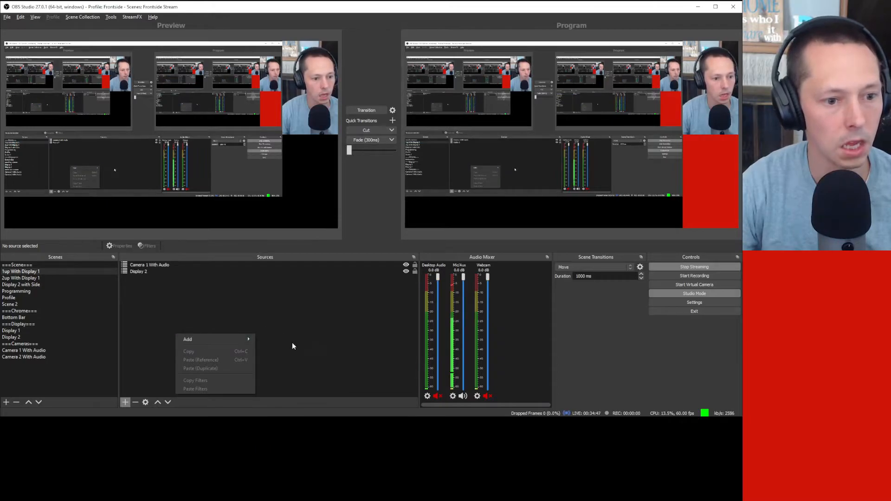
pyautogui.moveTo(228, 341)
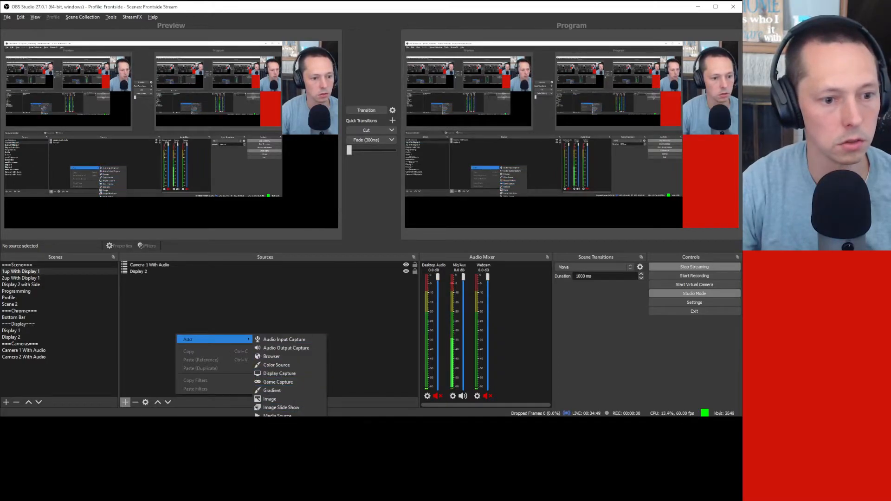
pyautogui.click(288, 425)
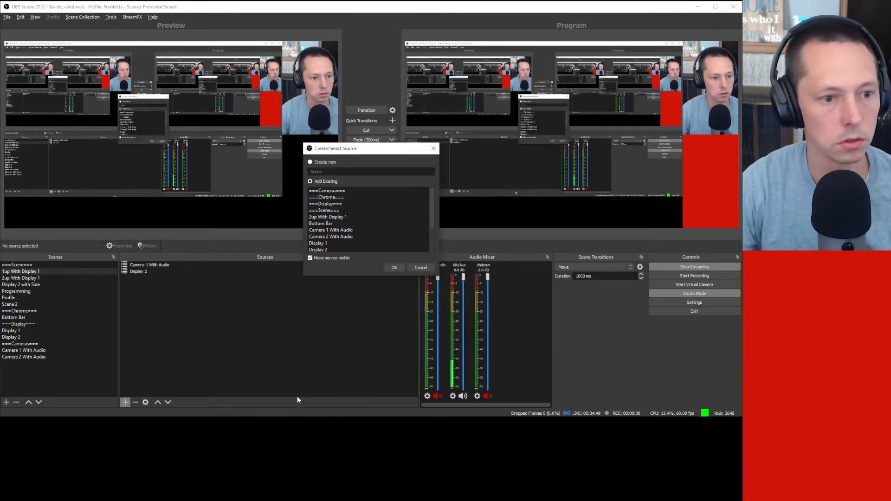
pyautogui.click(361, 197)
pyautogui.click(395, 268)
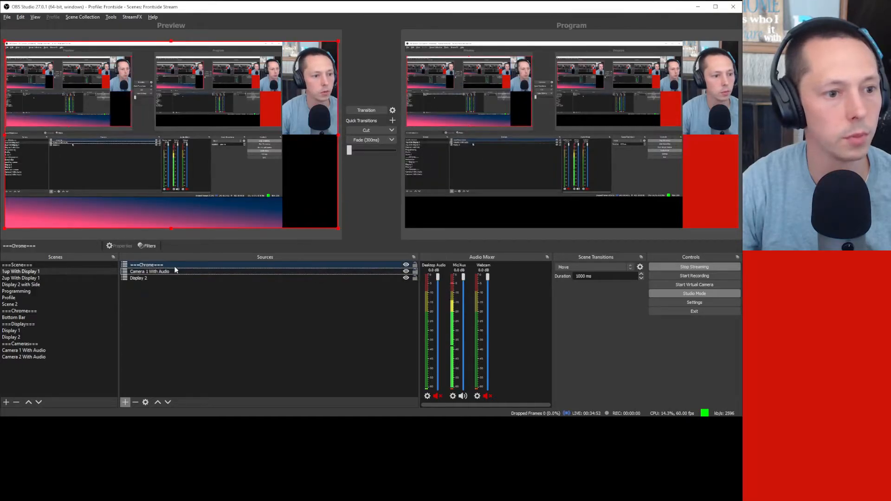
pyautogui.click(169, 403)
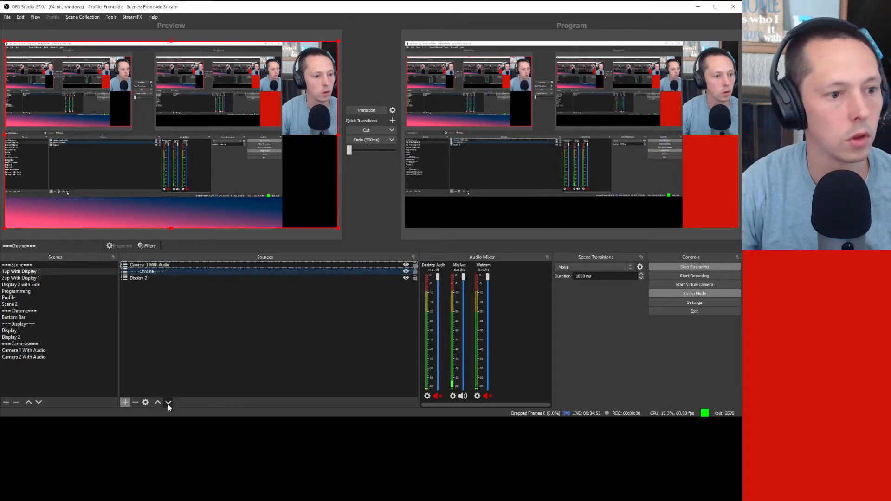
pyautogui.click(168, 403)
pyautogui.click(192, 311)
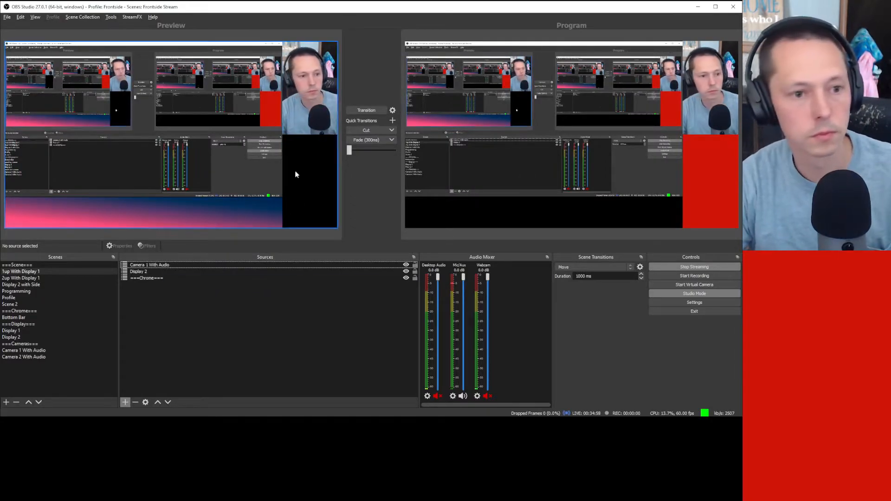
pyautogui.click(375, 110)
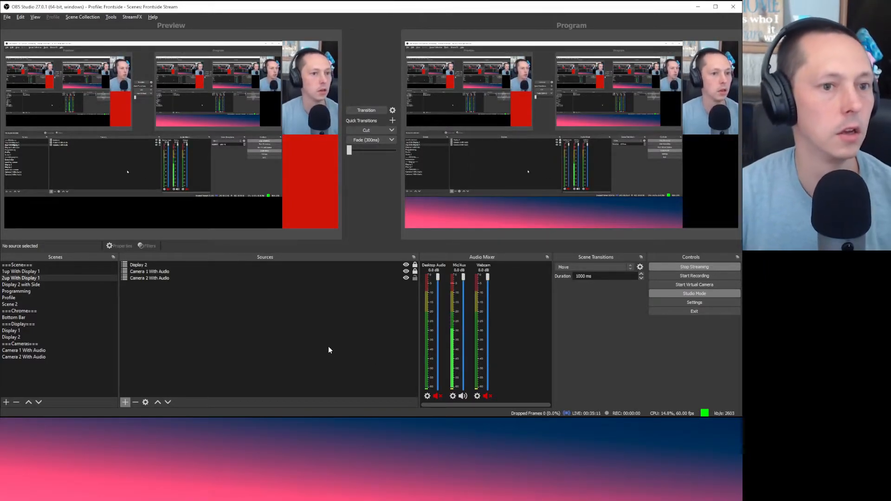
# Step: Add ===Chrome=== as the bottom source in 2up With Display 1, then bring up Figma
pyautogui.click(38, 278)
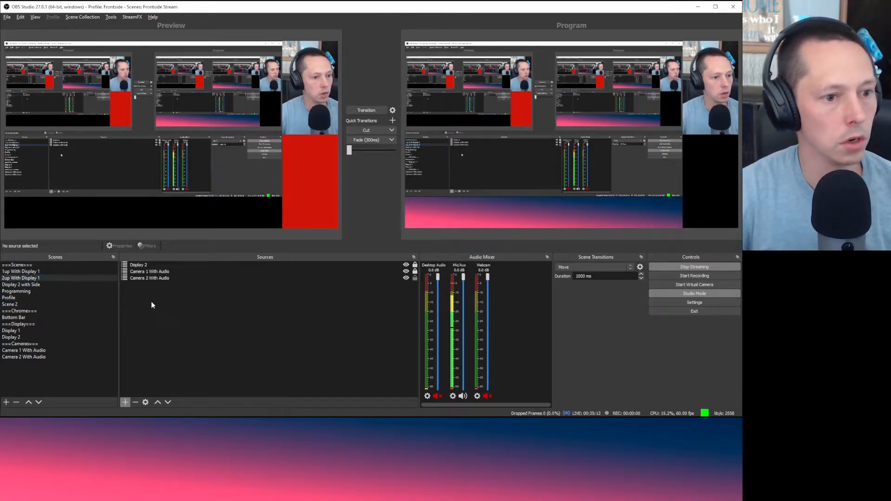
pyautogui.rightClick(176, 313)
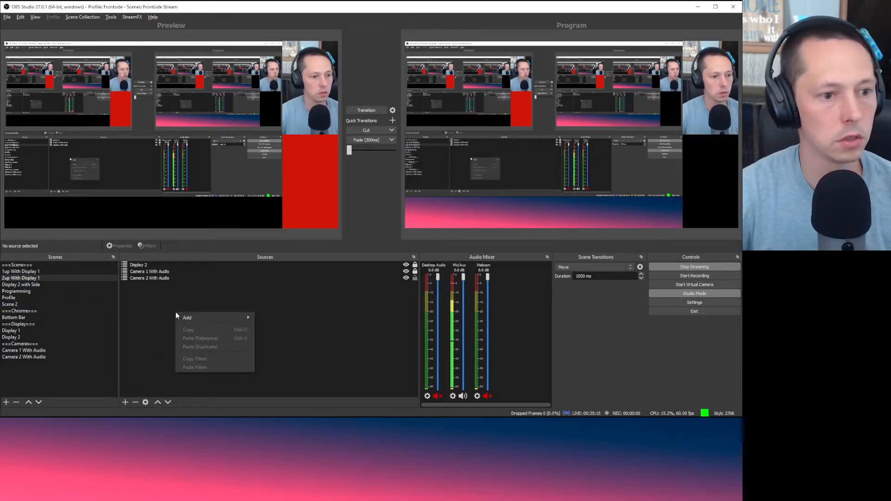
pyautogui.moveTo(183, 318)
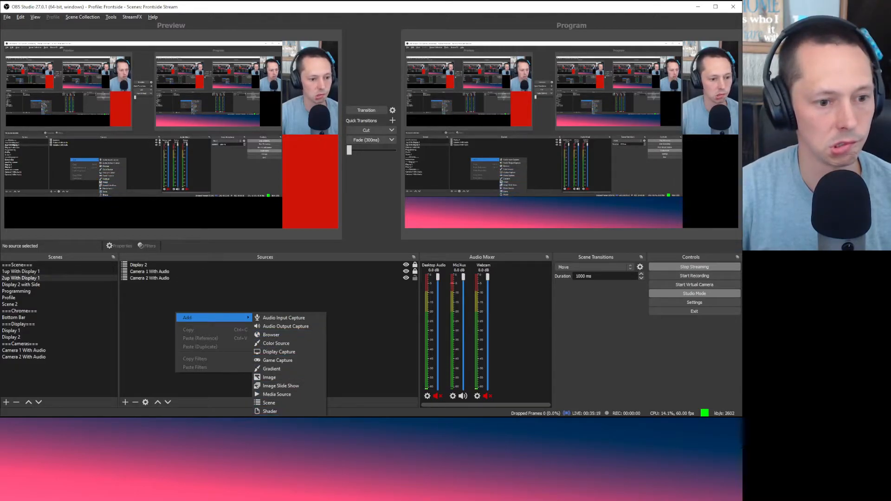
pyautogui.click(303, 403)
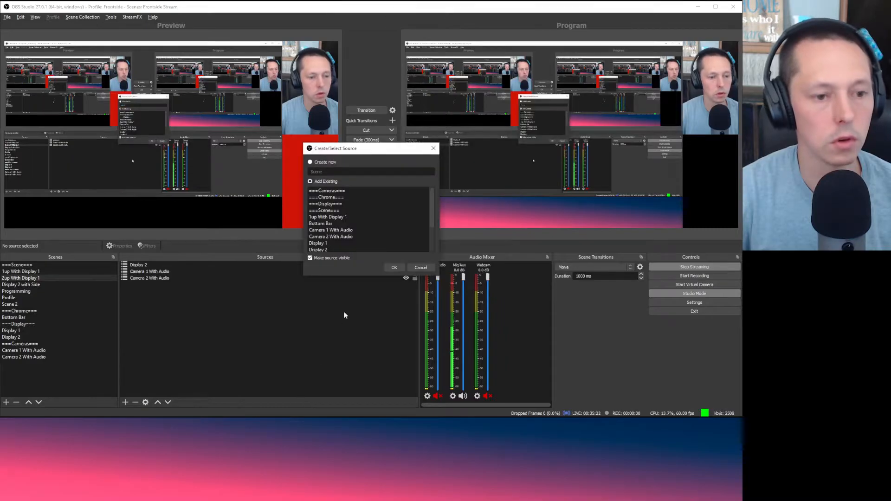
pyautogui.click(361, 199)
pyautogui.click(395, 268)
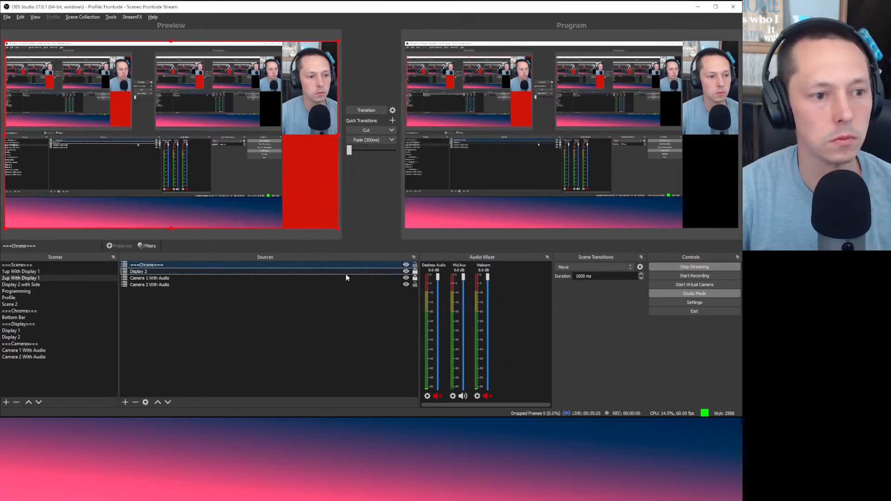
pyautogui.click(168, 403)
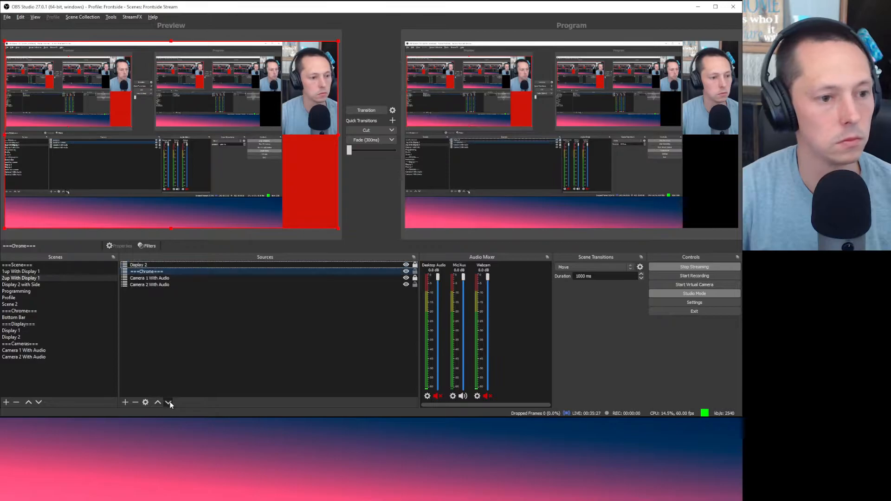
pyautogui.click(168, 402)
pyautogui.click(168, 403)
pyautogui.click(209, 327)
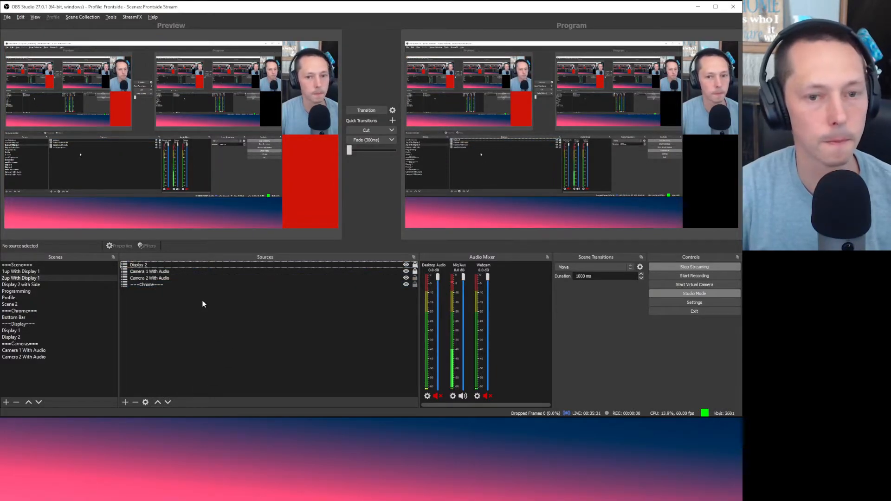
pyautogui.click(367, 110)
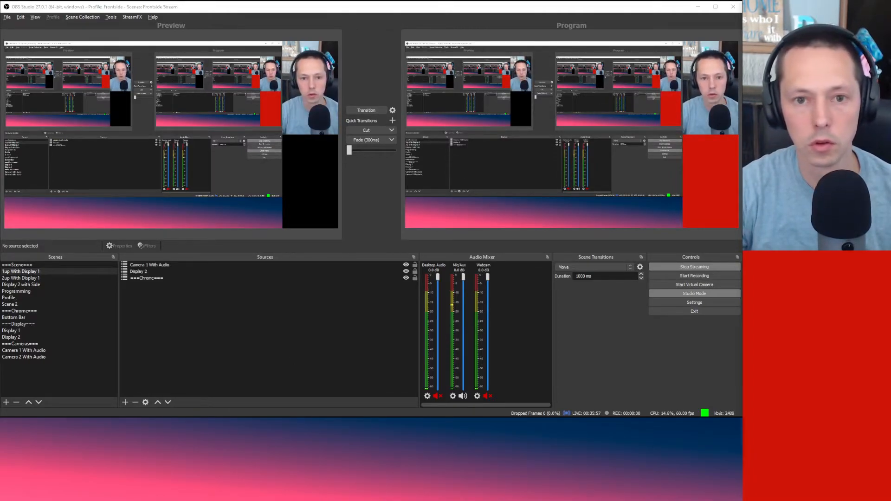
pyautogui.moveTo(742, 32); pyautogui.dragTo(305, 35)
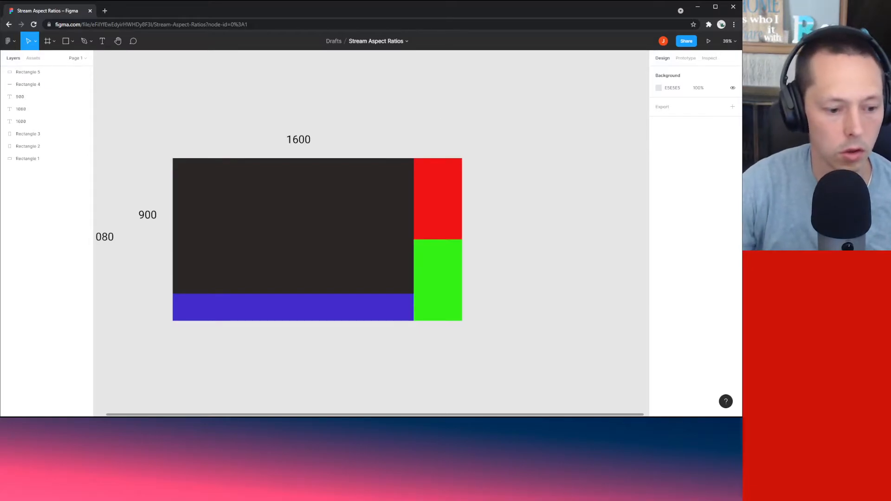
# Step: Pan the Figma canvas to centre the coloured layout rectangles
pyautogui.hotkey('alt', 'Tab')
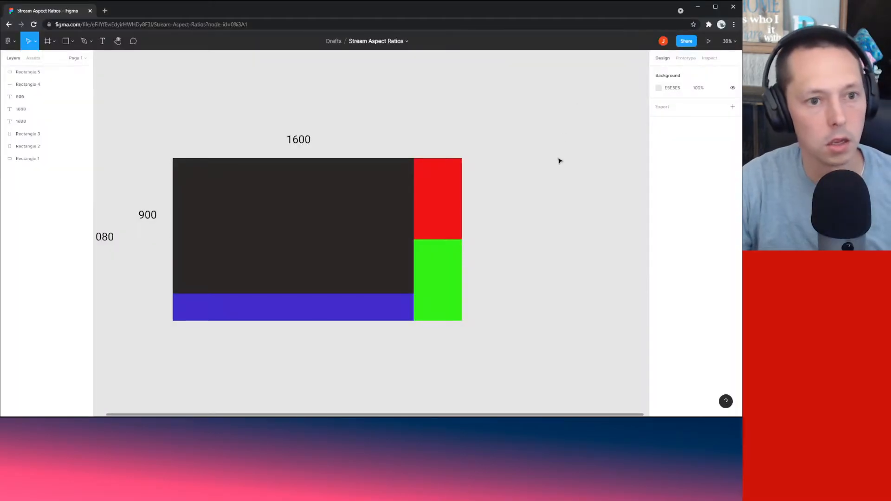
pyautogui.scroll(-5, 560, 161)
pyautogui.scroll(2, 557, 165)
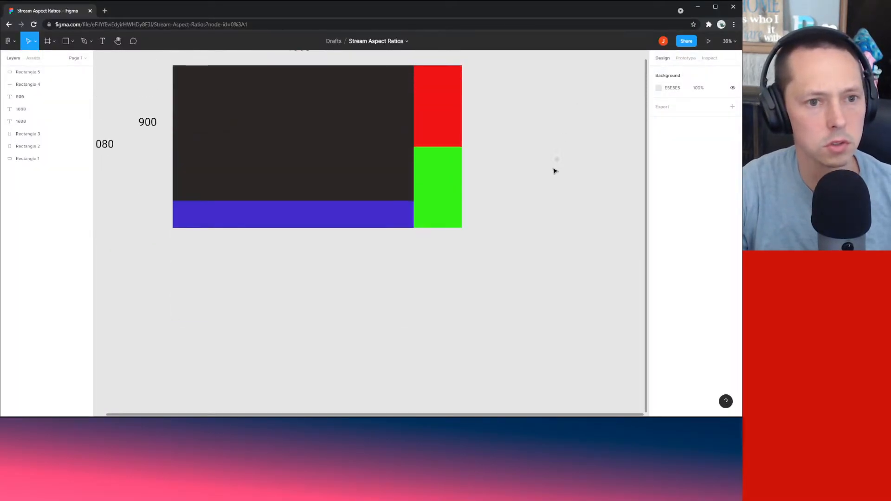
pyautogui.moveTo(533, 191); pyautogui.dragTo(502, 275)
pyautogui.scroll(-2, 501, 265)
pyautogui.scroll(-2, 502, 264)
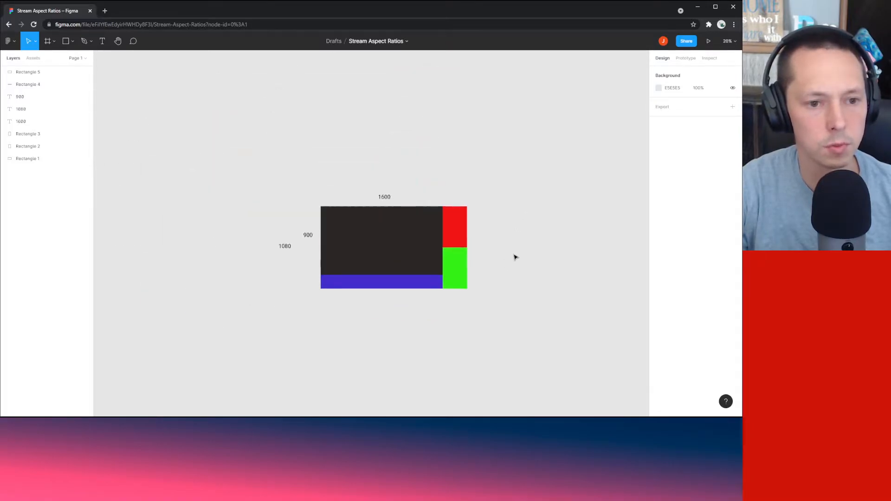
pyautogui.hscroll(3, 458, 249)
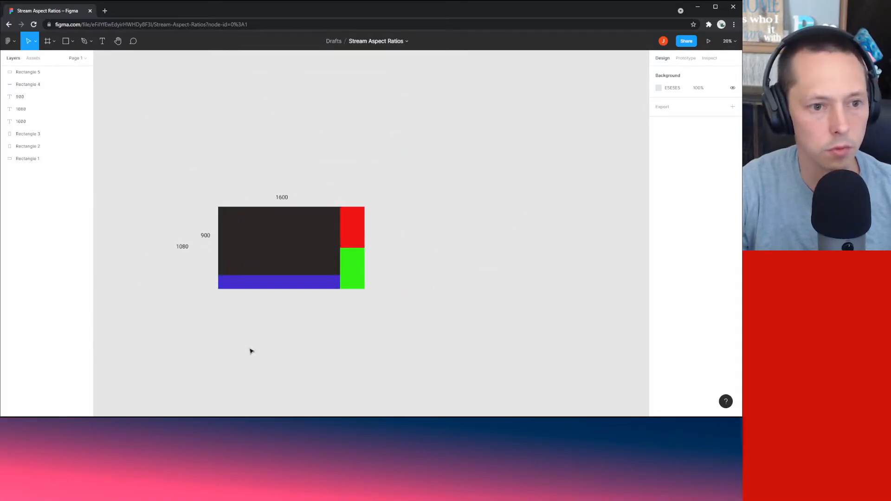
pyautogui.click(292, 238)
pyautogui.click(430, 264)
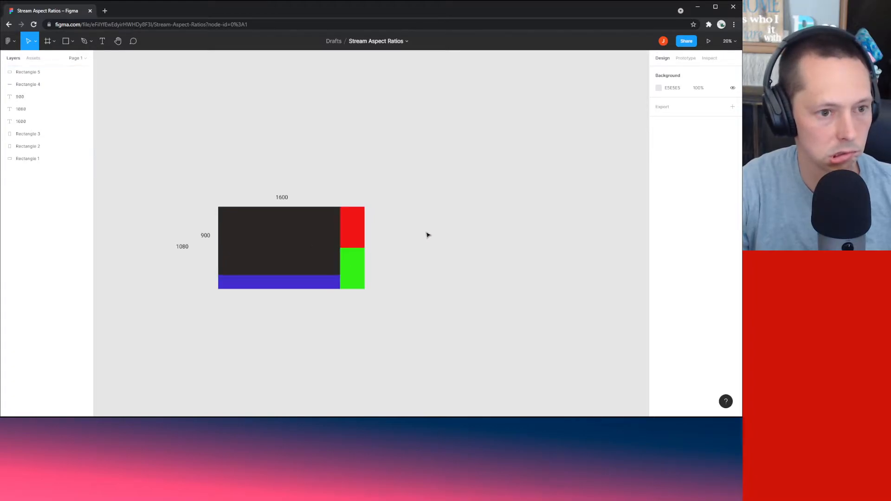
pyautogui.moveTo(428, 235); pyautogui.dragTo(397, 221)
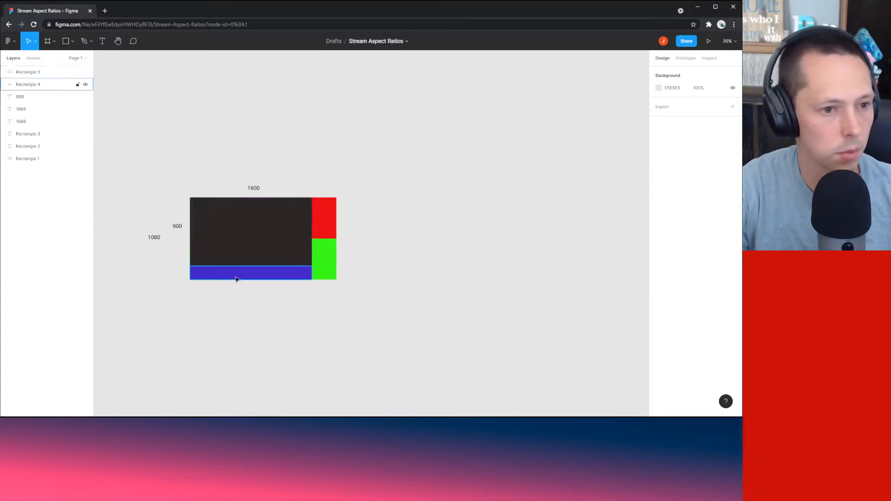
# Step: Group the dark, red, green and blue rectangles and move the group right of the grey frame
pyautogui.click(282, 233)
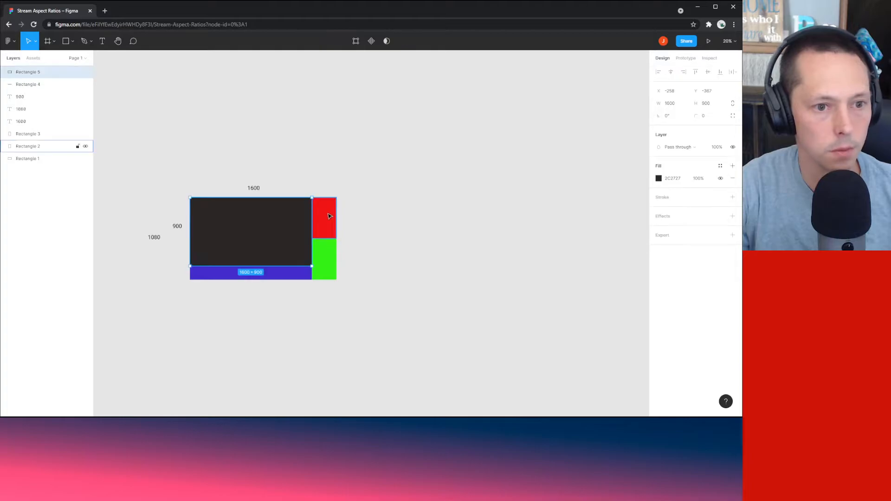
pyautogui.keyDown('shift'); pyautogui.click(327, 218); pyautogui.keyUp('shift')
pyautogui.keyDown('shift'); pyautogui.click(331, 257); pyautogui.keyUp('shift')
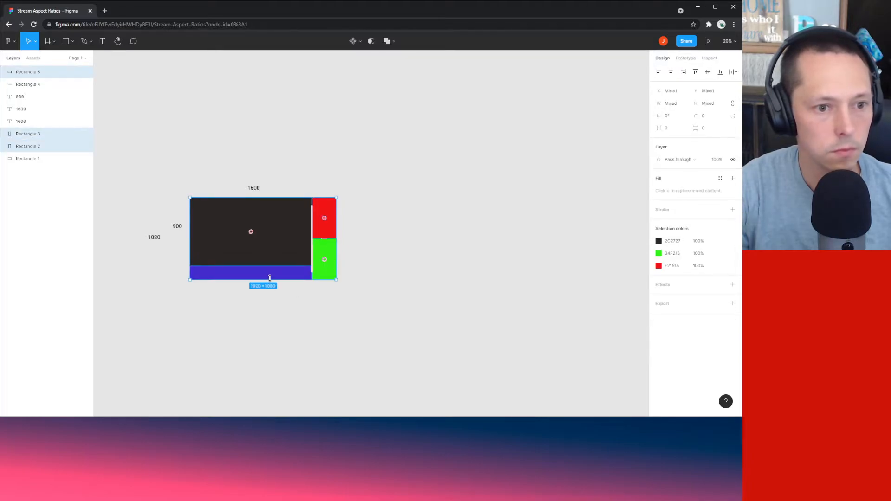
pyautogui.keyDown('shift'); pyautogui.click(289, 273); pyautogui.keyUp('shift')
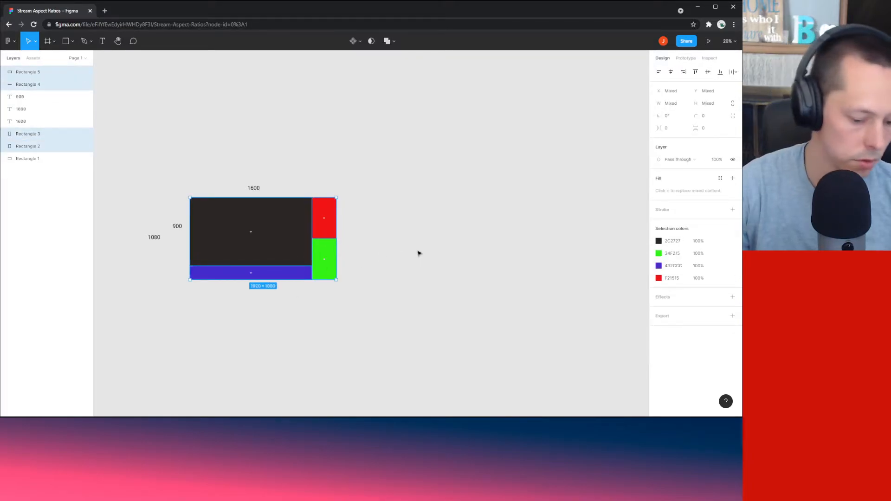
pyautogui.hotkey('ctrl', 'g')
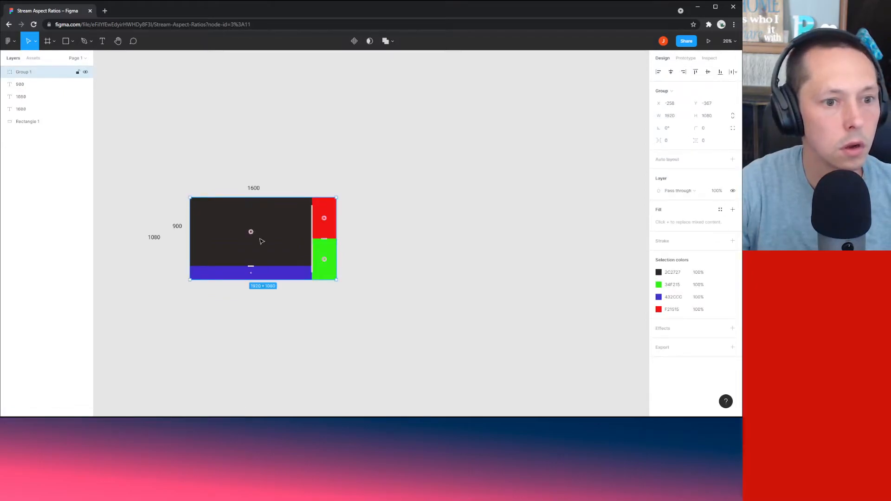
pyautogui.moveTo(251, 232); pyautogui.dragTo(505, 242)
pyautogui.click(493, 157)
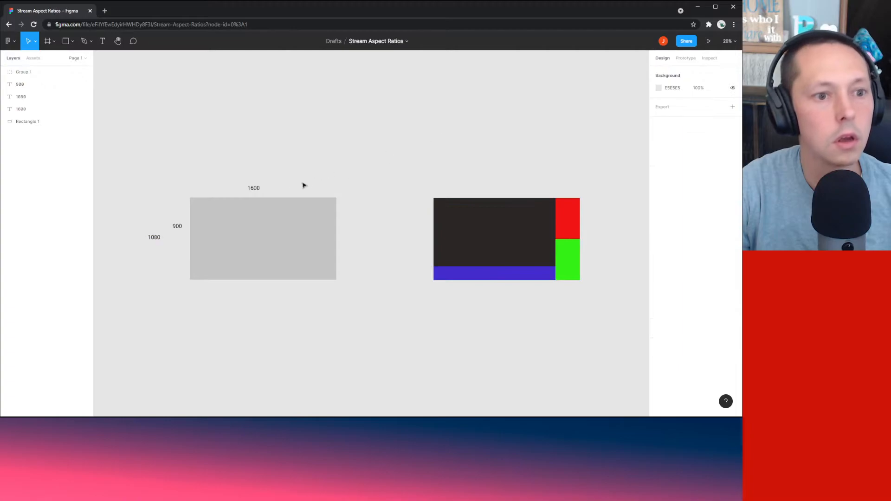
# Step: Paste a copy of the 1600 label above the coloured group and change its text to 2up
pyautogui.click(254, 189)
pyautogui.click(260, 140)
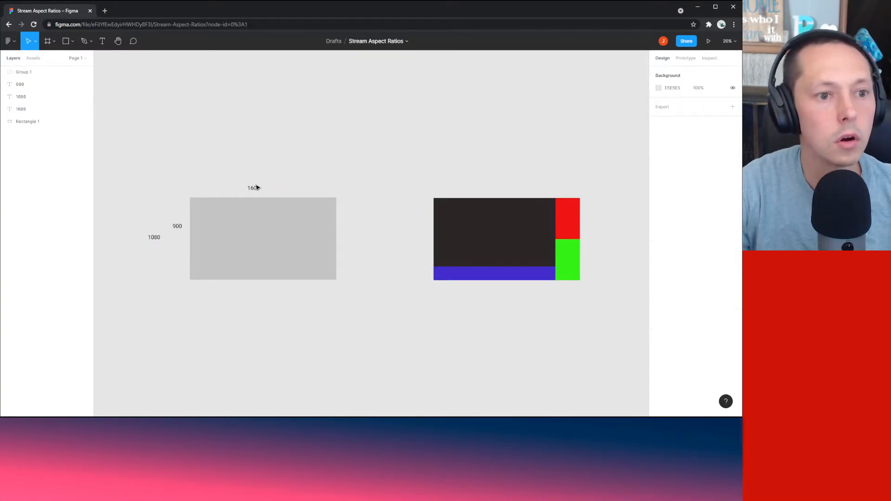
pyautogui.click(255, 188)
pyautogui.click(353, 173)
pyautogui.hotkey('ctrl', 'v')
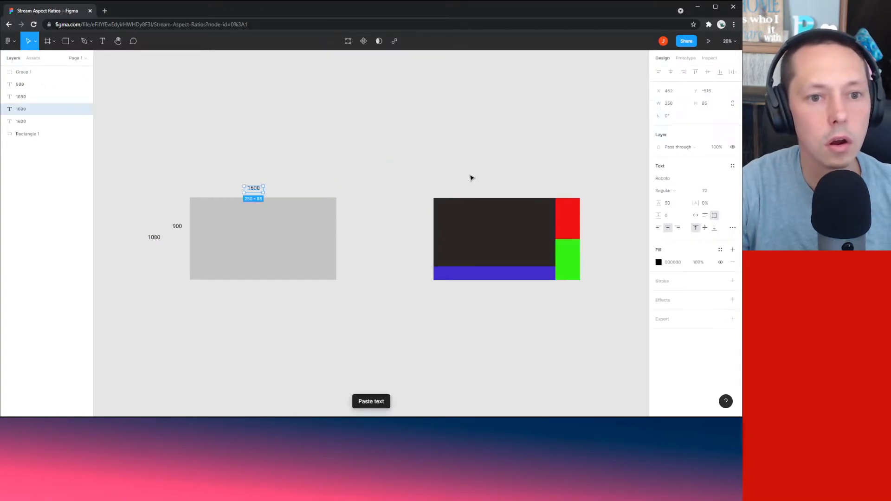
pyautogui.moveTo(258, 192); pyautogui.dragTo(504, 192)
pyautogui.doubleClick(504, 190)
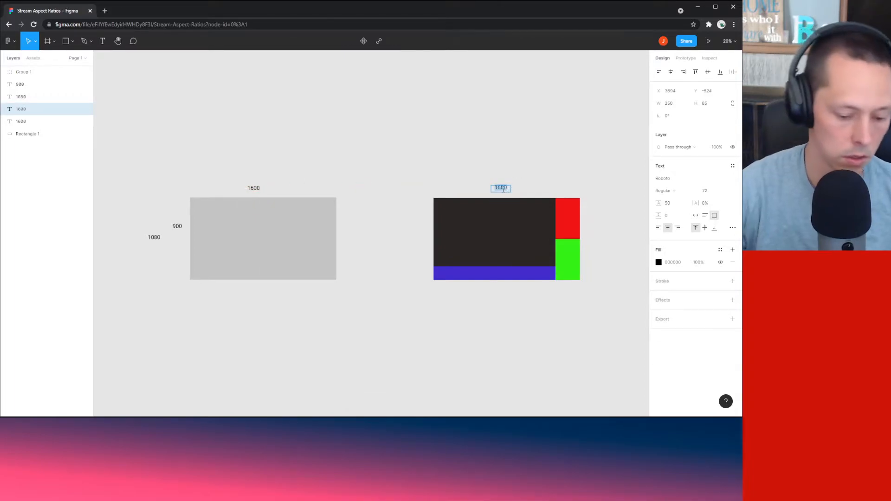
pyautogui.write('1up')
pyautogui.press('BackSpace')
pyautogui.press('BackSpace')
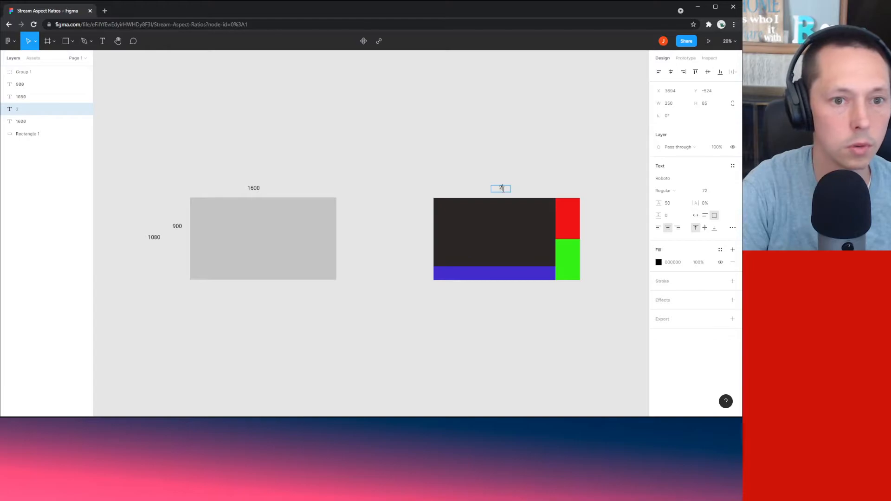
pyautogui.write('up')
pyautogui.press('Escape')
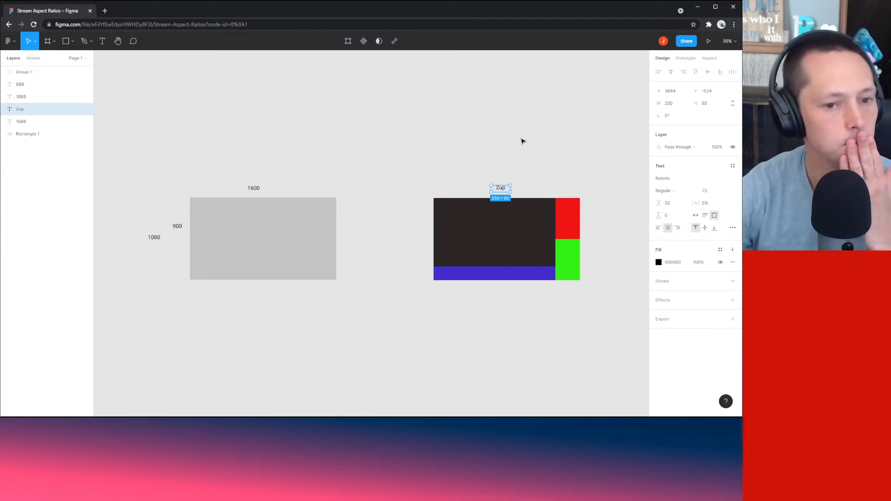
pyautogui.click(525, 153)
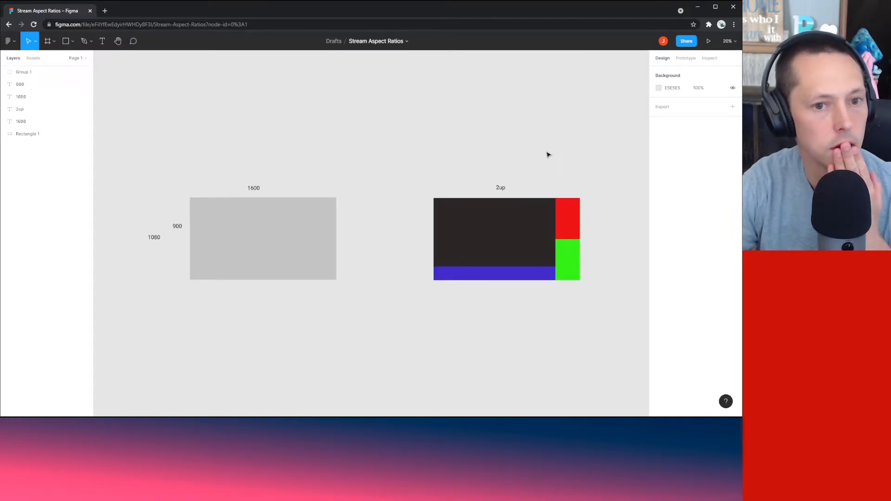
# Step: Inspect the 2up layout group and the red block inside it
pyautogui.click(574, 238)
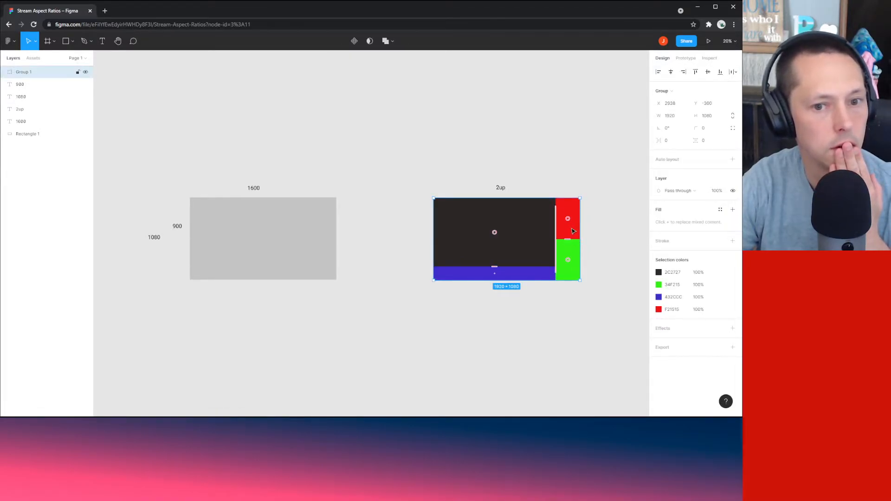
pyautogui.click(586, 130)
pyautogui.click(562, 228)
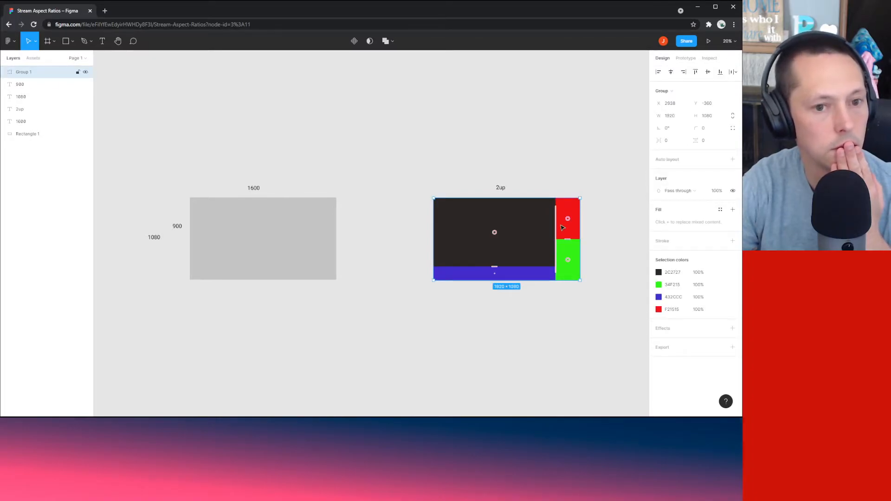
pyautogui.doubleClick(562, 227)
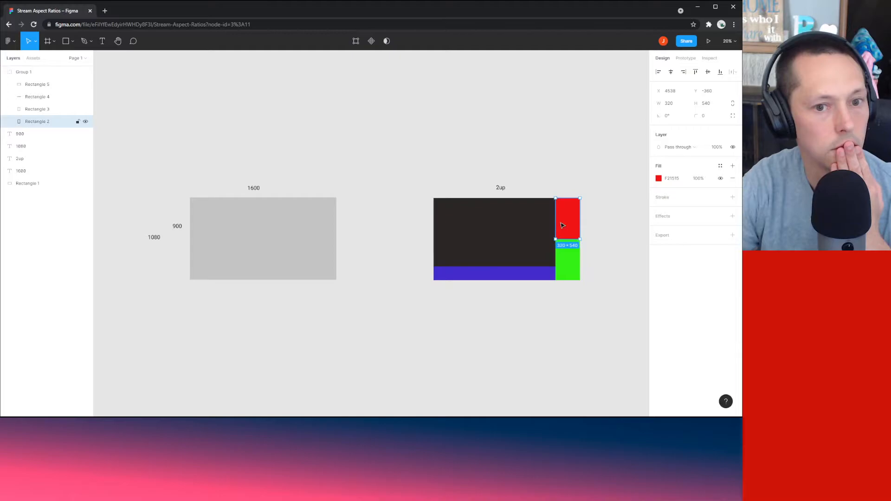
pyautogui.click(558, 157)
pyautogui.click(576, 225)
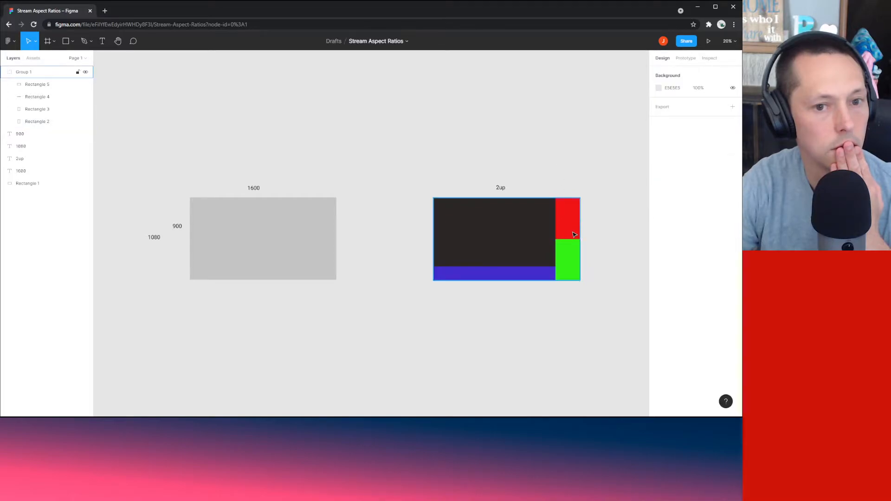
pyautogui.click(527, 156)
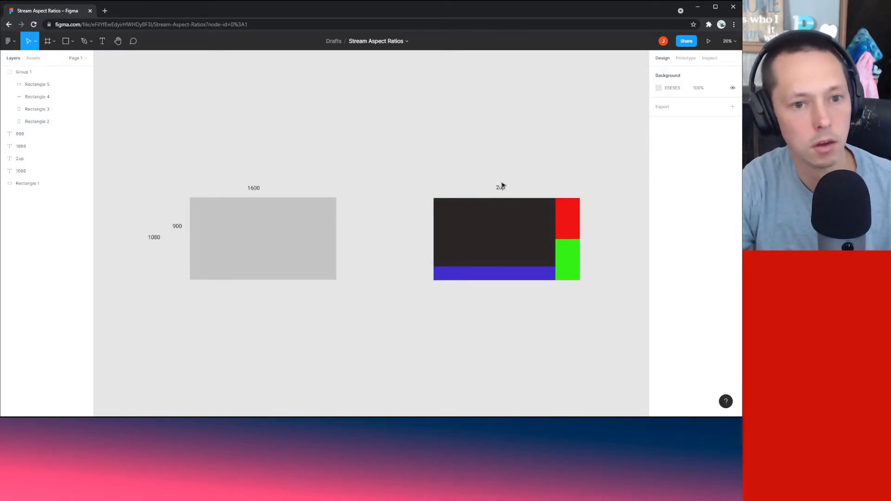
# Step: Duplicate the 2up label, move it above the red block, and retype it as '1/3crop'
pyautogui.click(502, 188)
pyautogui.hotkey('ctrl', 'c')
pyautogui.hotkey('ctrl', 'v')
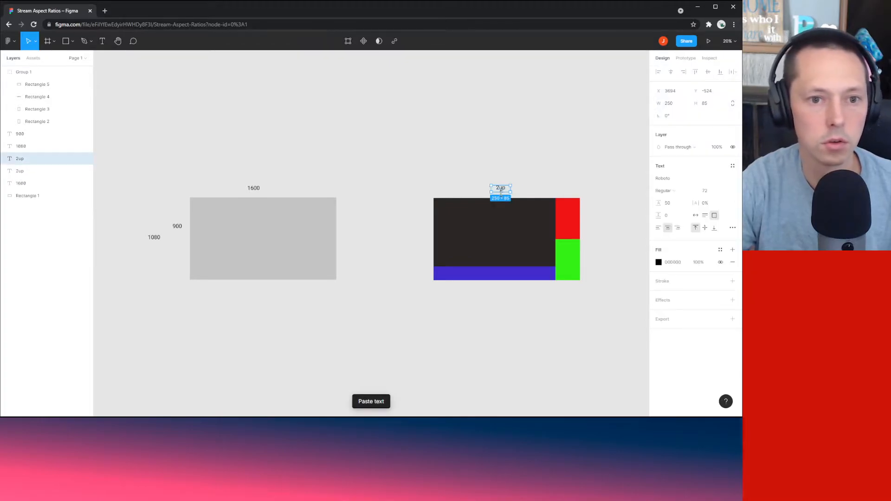
pyautogui.moveTo(501, 192); pyautogui.dragTo(567, 193)
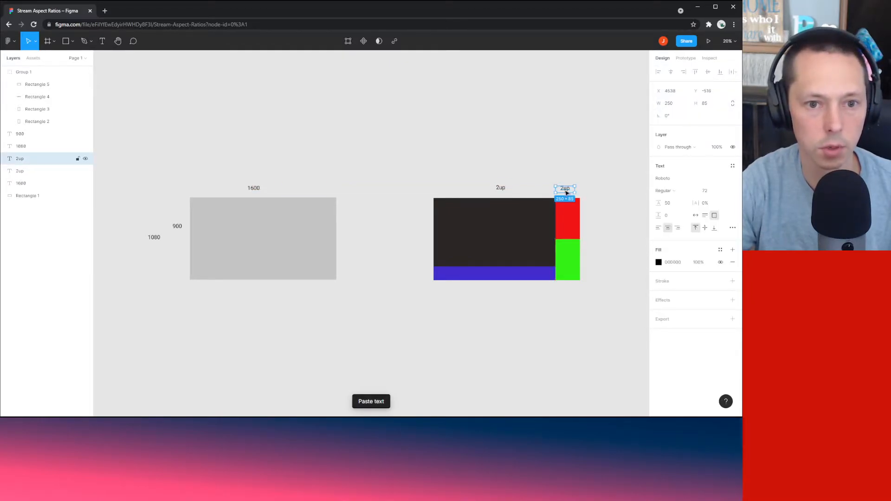
pyautogui.doubleClick(567, 193)
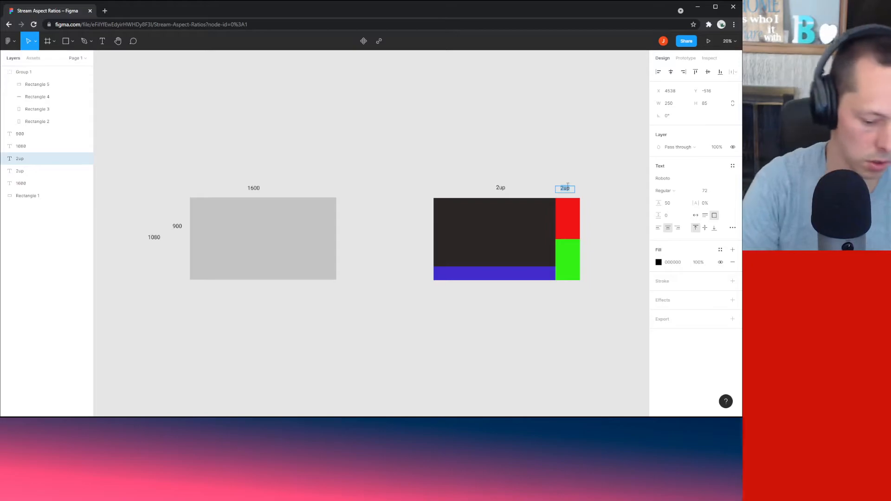
pyautogui.write('1/3crop')
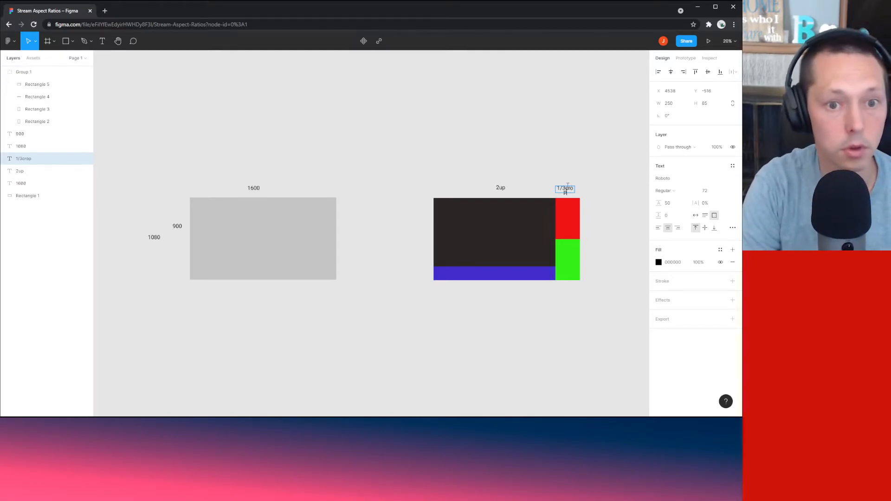
pyautogui.press('Escape')
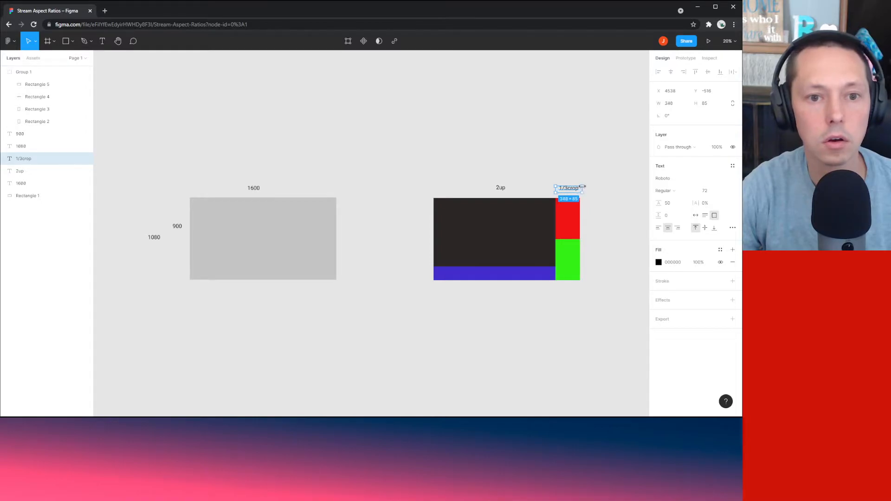
pyautogui.click(572, 164)
pyautogui.moveTo(570, 162); pyautogui.dragTo(556, 163)
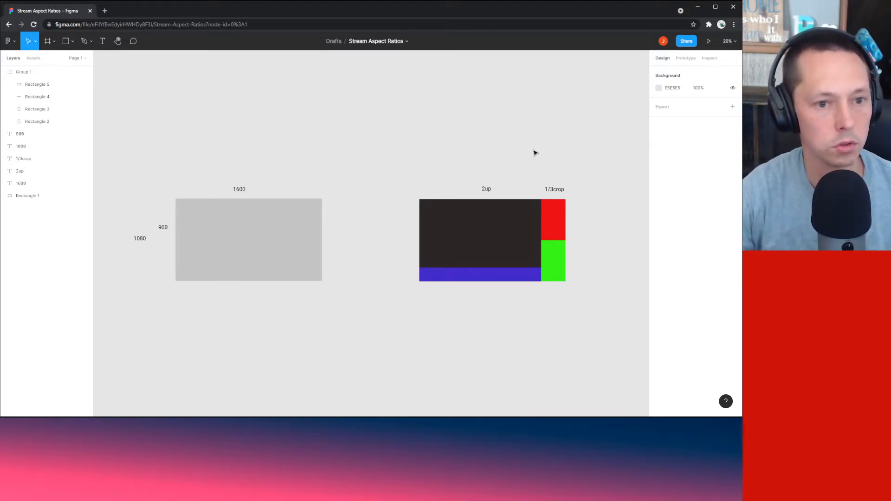
# Step: Paste a copy of the layout group to the right of the original
pyautogui.moveTo(534, 152); pyautogui.dragTo(423, 148)
pyautogui.click(378, 278)
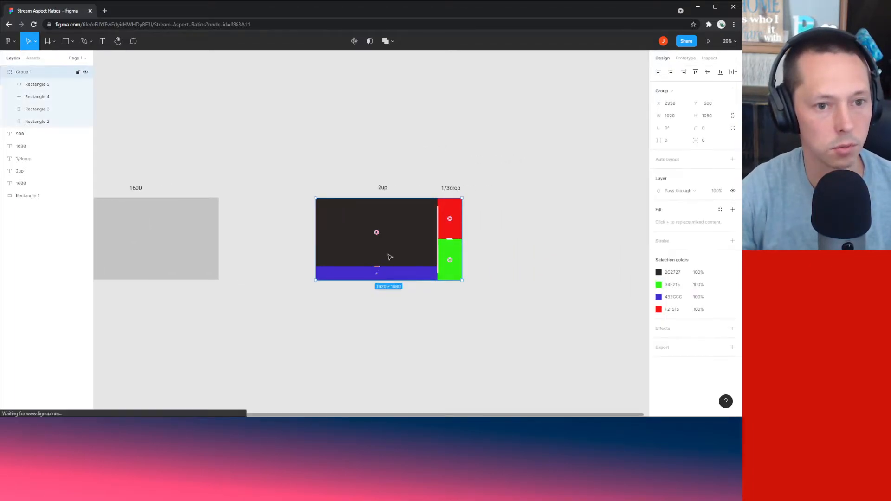
pyautogui.click(546, 277)
pyautogui.moveTo(529, 275); pyautogui.dragTo(422, 264)
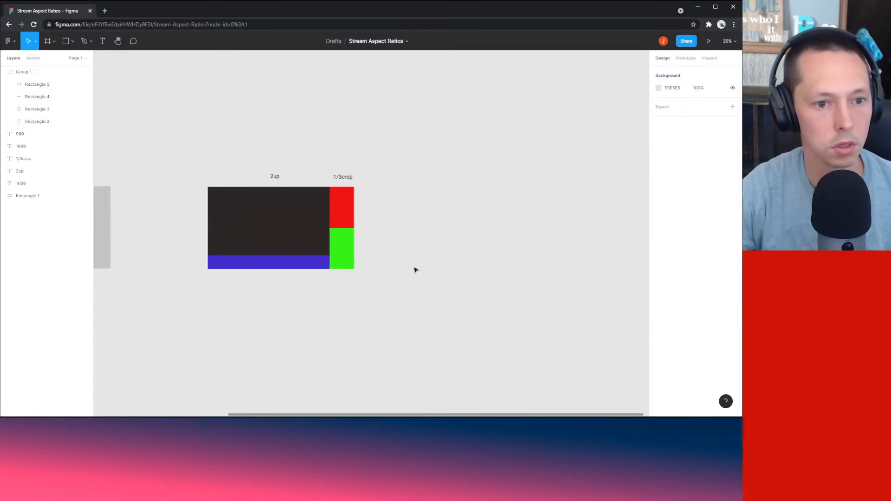
pyautogui.hotkey('ctrl', 'v')
pyautogui.moveTo(249, 243); pyautogui.dragTo(450, 243)
pyautogui.click(466, 123)
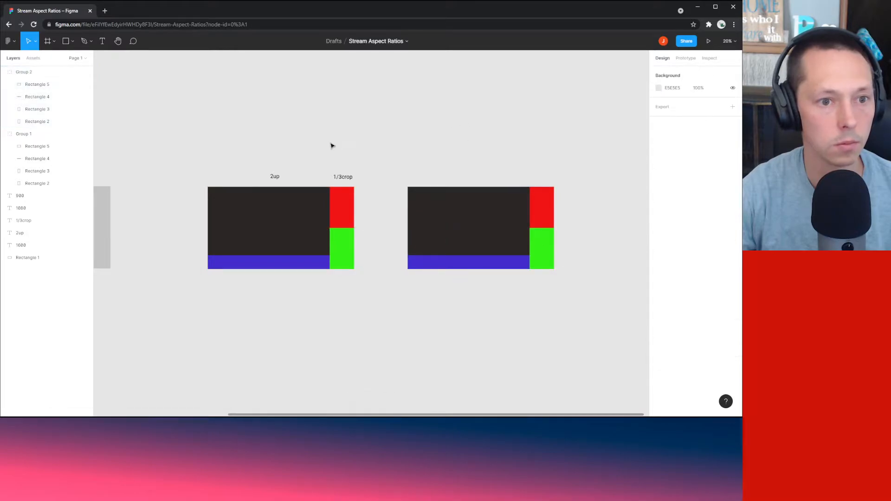
# Step: Copy the 2up and 1/3crop labels above the new layout and change 2up to 3up
pyautogui.moveTo(359, 141); pyautogui.dragTo(243, 180)
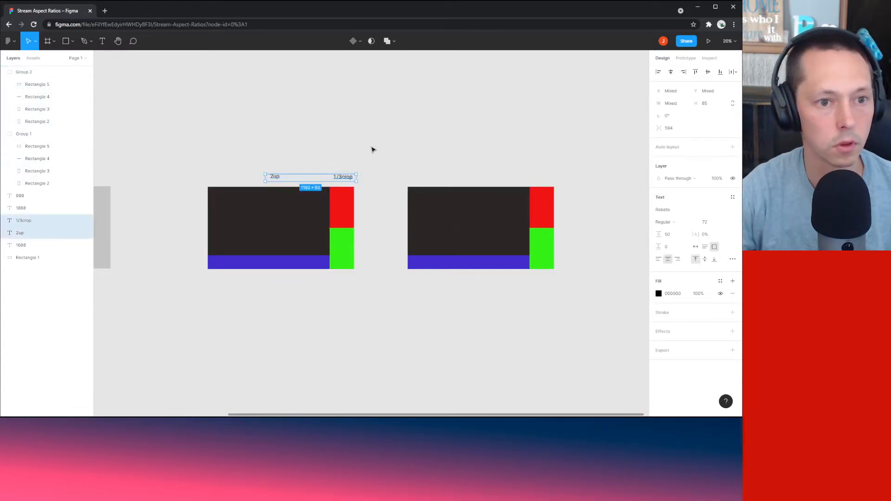
pyautogui.click(415, 174)
pyautogui.hotkey('ctrl', 'v')
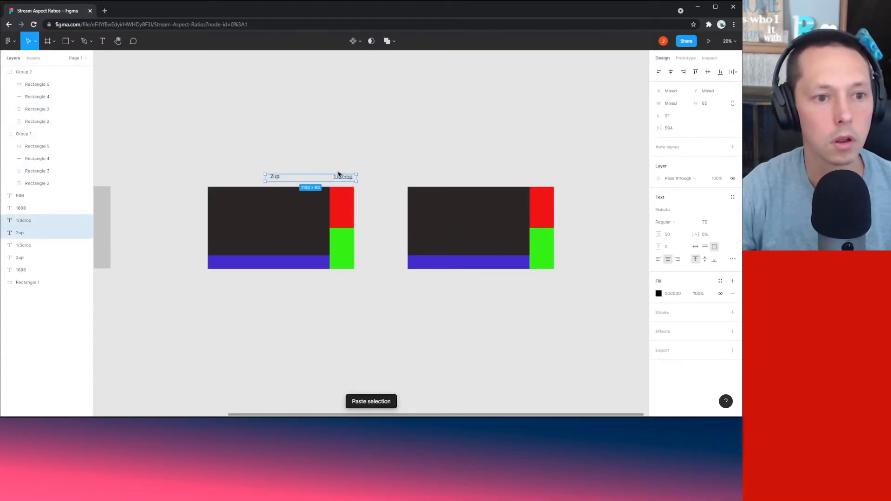
pyautogui.moveTo(346, 178); pyautogui.dragTo(537, 179)
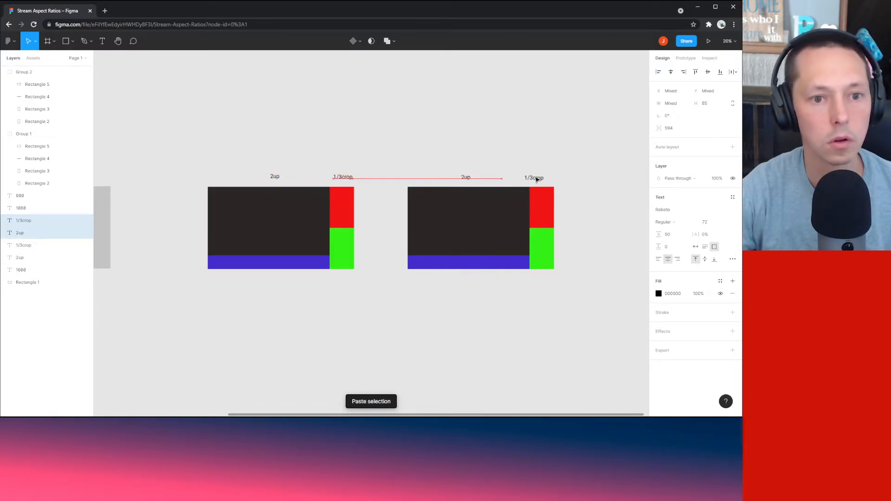
pyautogui.click(487, 170)
pyautogui.click(465, 176)
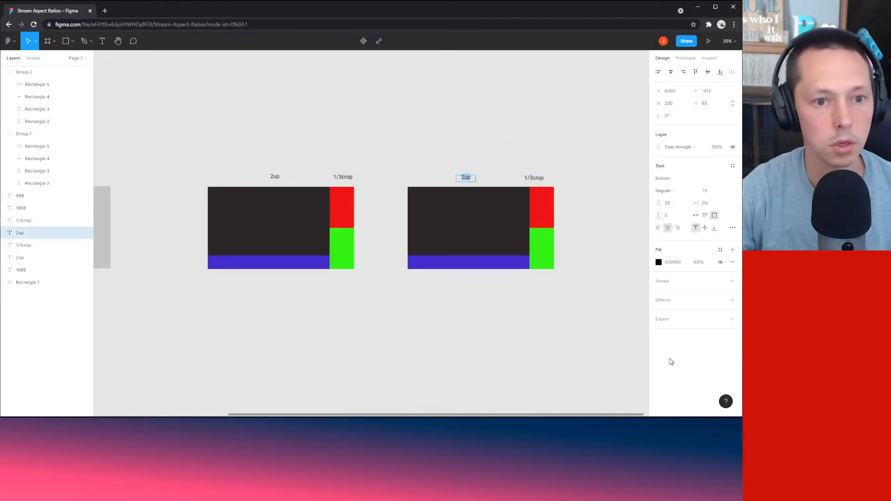
pyautogui.write('3')
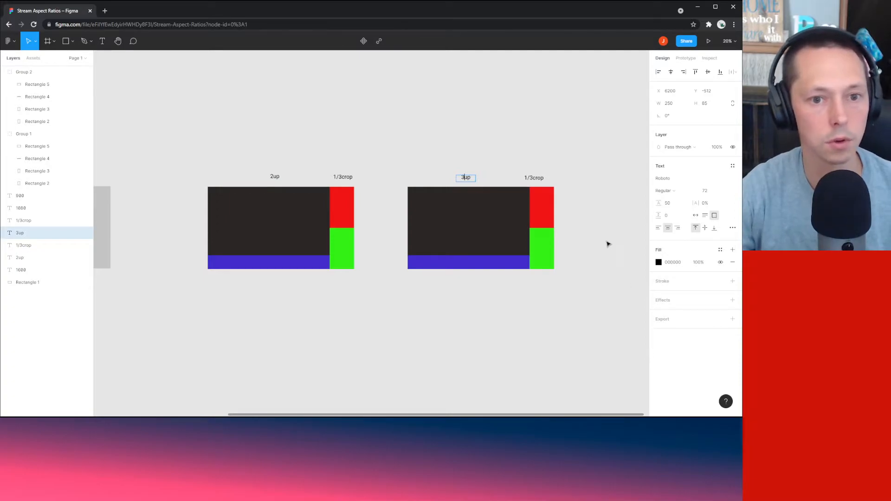
pyautogui.click(610, 165)
pyautogui.hscroll(3, 606, 163)
pyautogui.scroll(2, 606, 163)
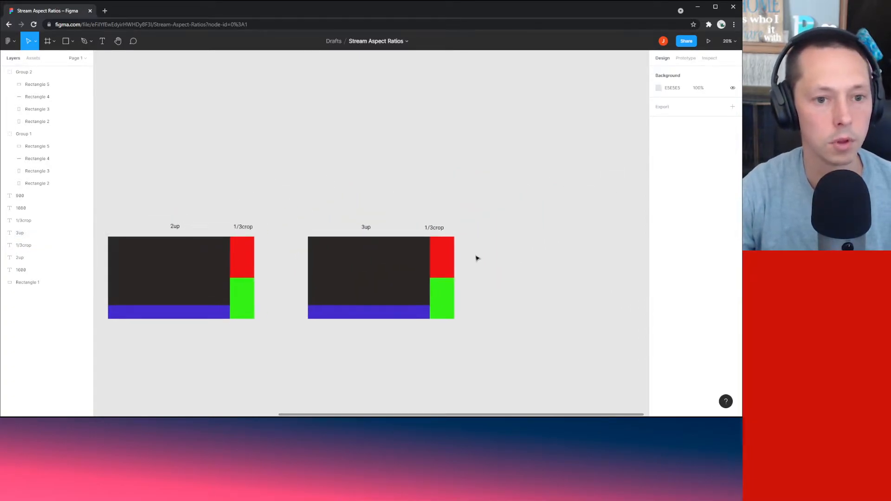
pyautogui.doubleClick(441, 263)
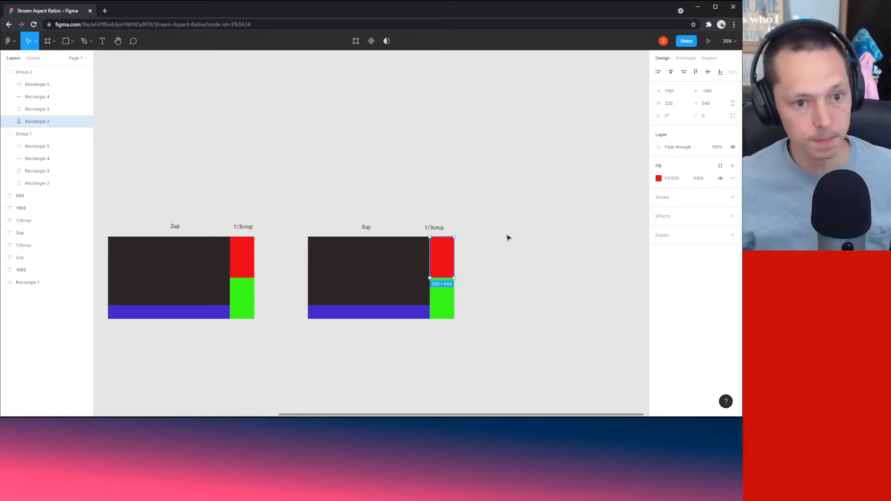
# Step: Set the 3up layout's red block height to 360
pyautogui.click(508, 238)
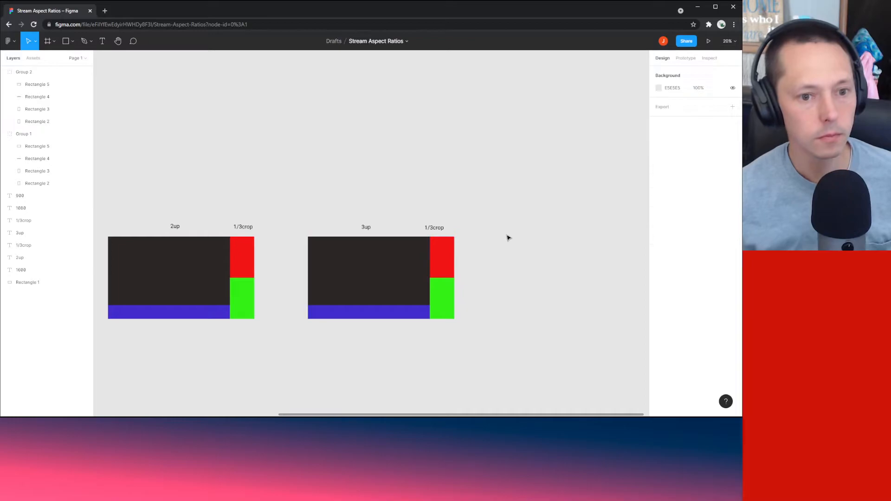
pyautogui.click(450, 249)
pyautogui.click(481, 252)
pyautogui.click(444, 273)
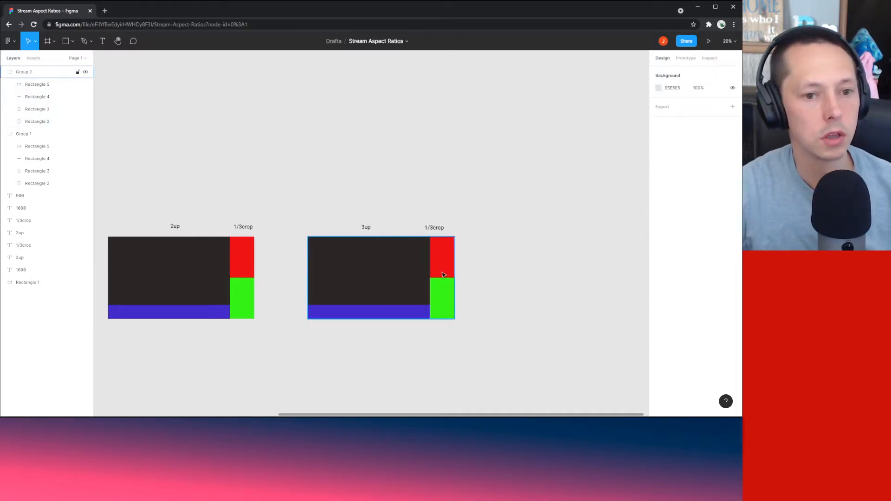
pyautogui.click(444, 273)
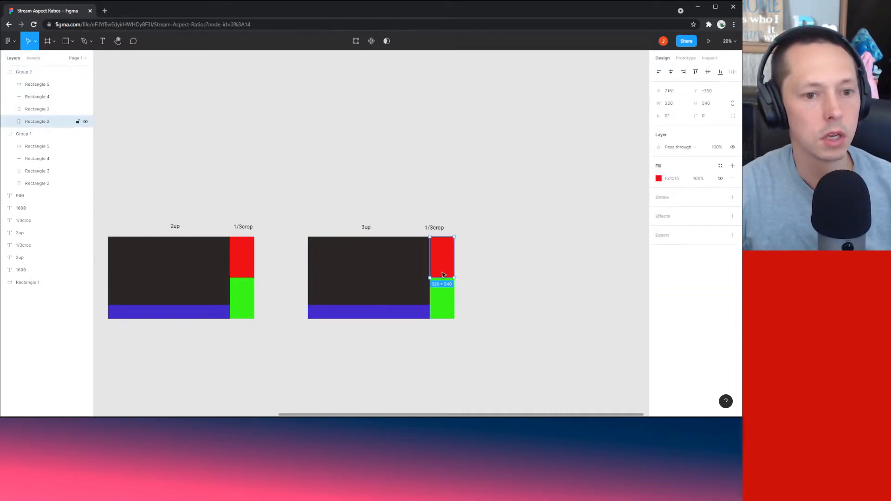
pyautogui.click(514, 271)
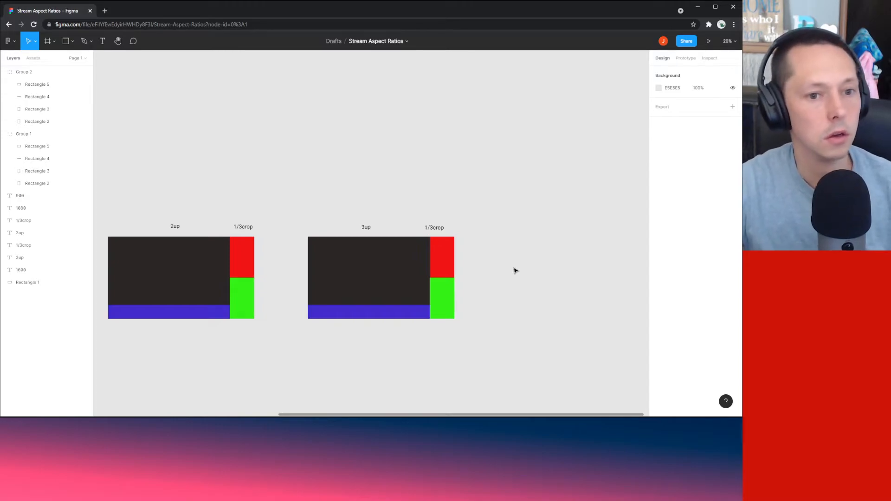
pyautogui.scroll(1, 469, 284)
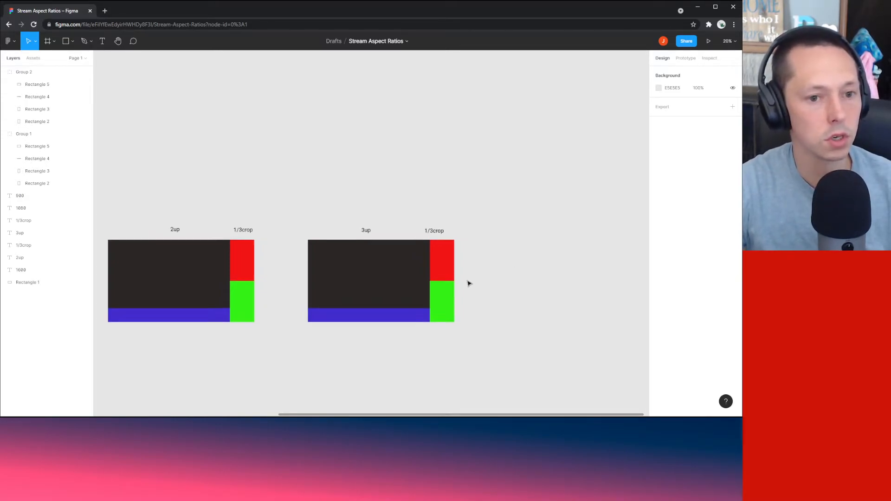
pyautogui.scroll(3, 477, 270)
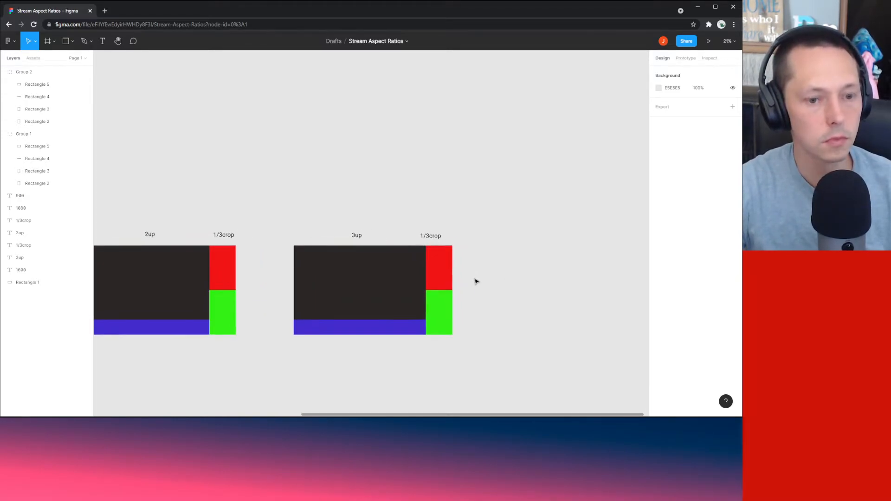
pyautogui.click(430, 270)
pyautogui.press('Return')
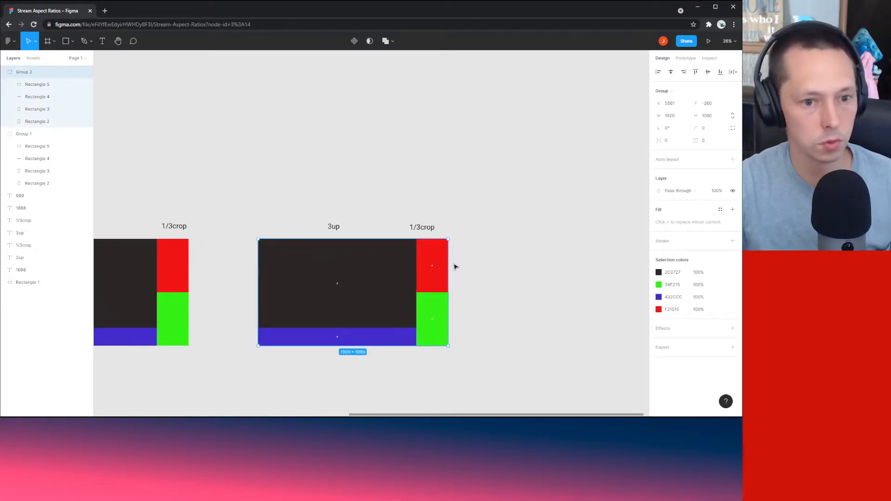
pyautogui.click(434, 281)
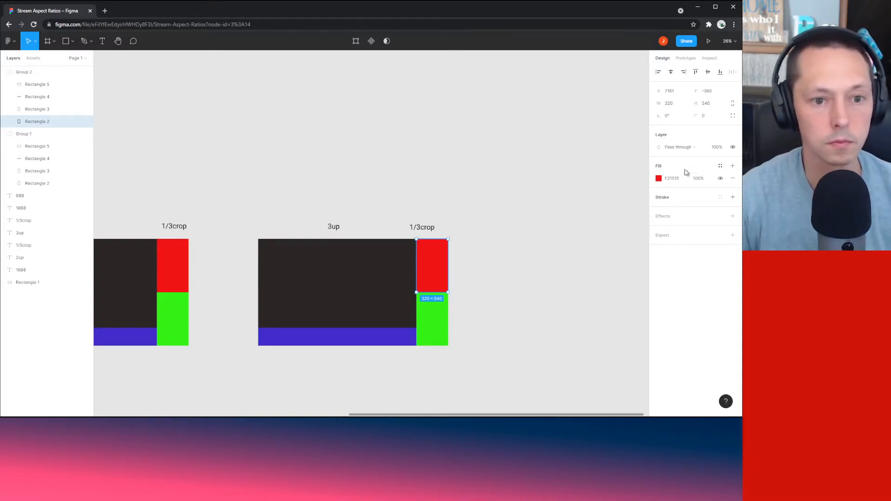
pyautogui.click(702, 103)
pyautogui.write('360')
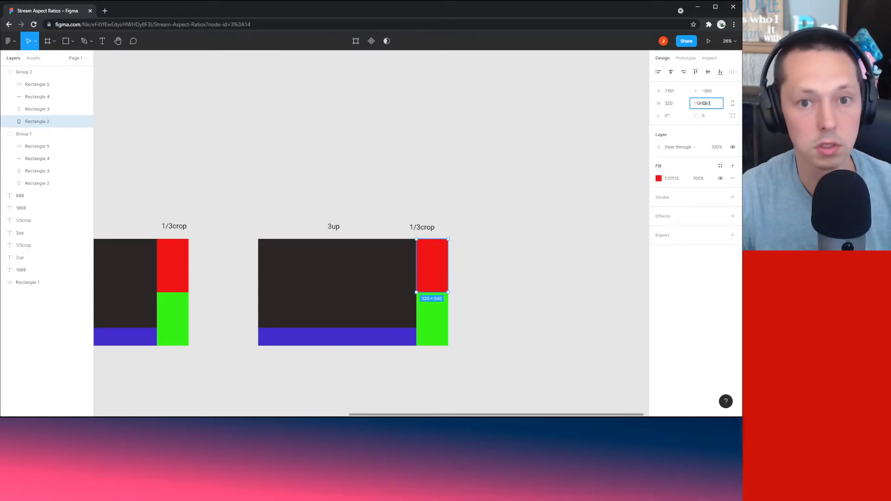
pyautogui.click(525, 259)
# Step: Set the green block height to 360, ungroup the layout, and move green up under red
pyautogui.click(438, 312)
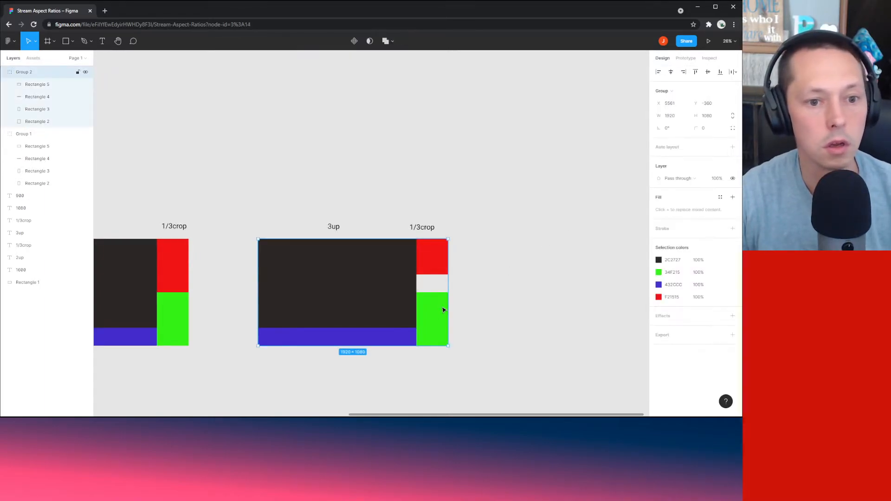
pyautogui.click(443, 310)
pyautogui.click(705, 104)
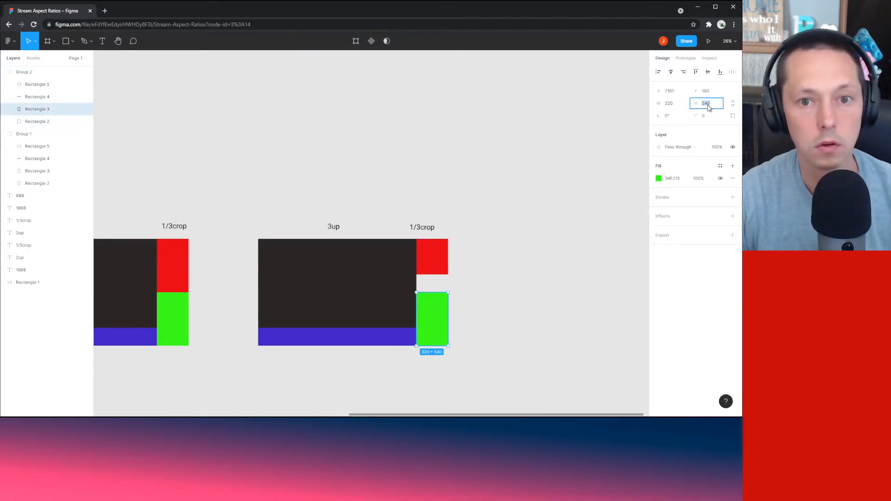
pyautogui.write('360')
pyautogui.click(577, 340)
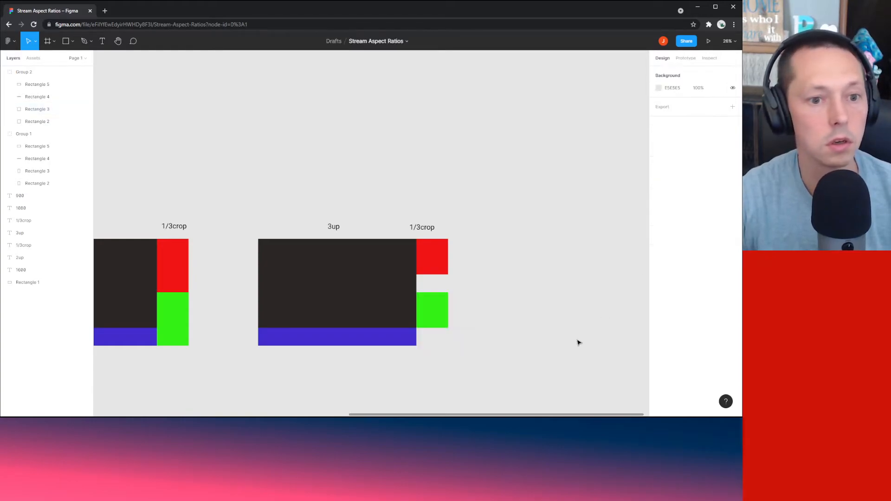
pyautogui.click(393, 286)
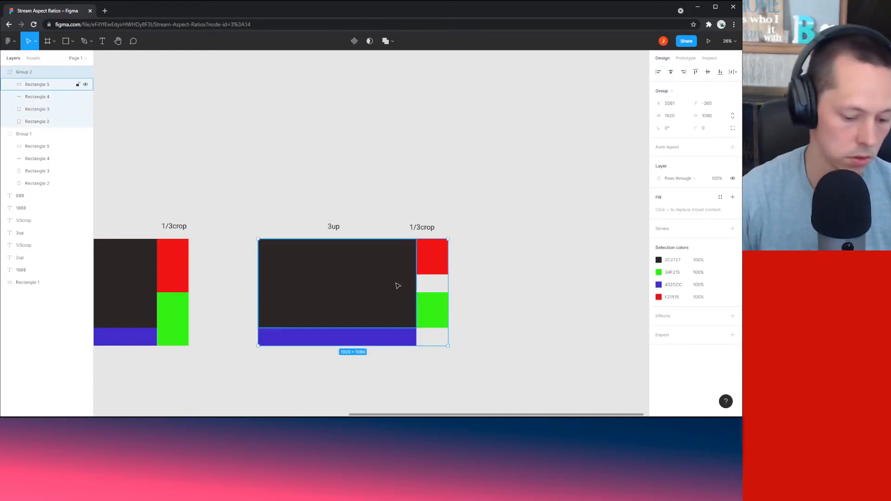
pyautogui.hotkey('ctrl', 'shift', 'g')
pyautogui.click(521, 302)
pyautogui.click(433, 320)
pyautogui.press('Escape')
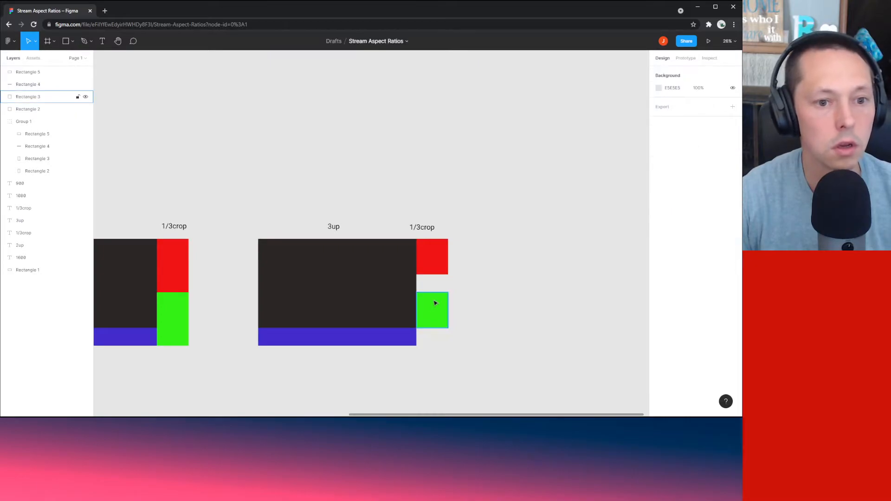
pyautogui.moveTo(434, 303); pyautogui.dragTo(515, 314)
# Step: Duplicate the green block and place the copy directly below it
pyautogui.click(464, 291)
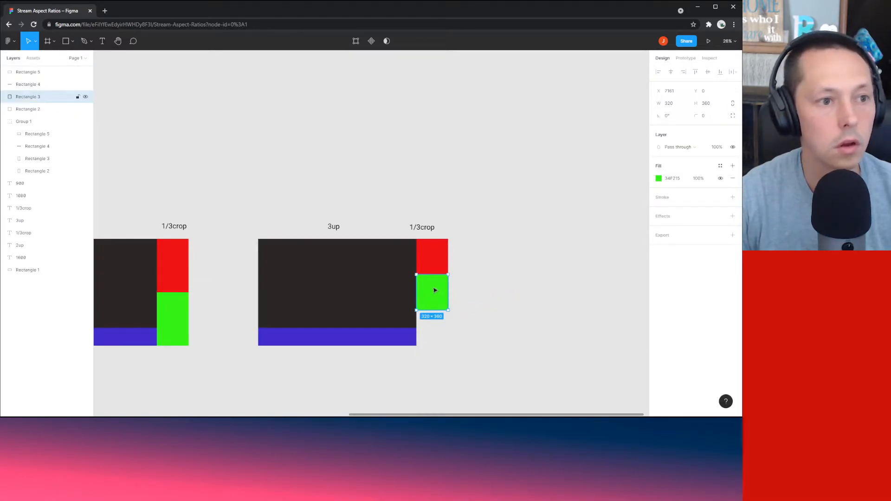
pyautogui.hotkey('ctrl', 'c')
pyautogui.hotkey('ctrl', 'v')
pyautogui.moveTo(428, 295); pyautogui.dragTo(437, 329)
pyautogui.click(477, 334)
pyautogui.click(464, 330)
pyautogui.click(426, 330)
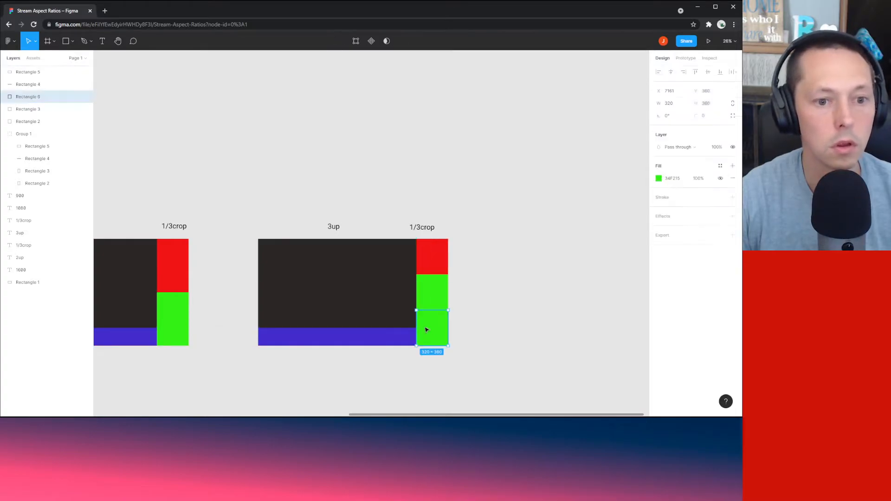
# Step: Recolour the bottom block's fill to a dark magenta
pyautogui.click(659, 180)
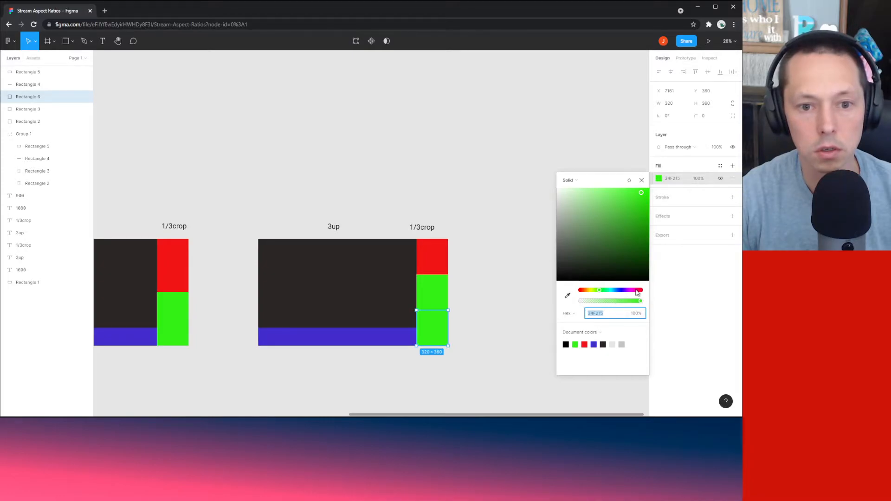
pyautogui.moveTo(637, 292); pyautogui.dragTo(635, 292)
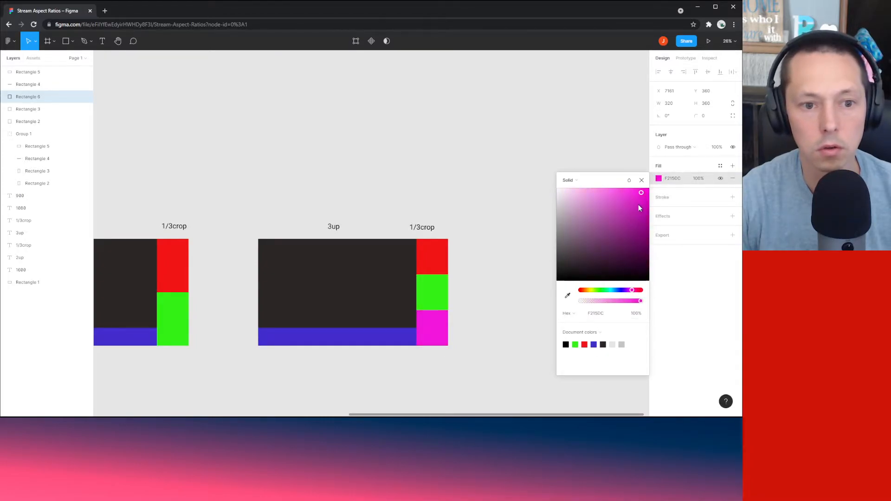
pyautogui.moveTo(639, 204); pyautogui.dragTo(639, 208)
pyautogui.click(519, 174)
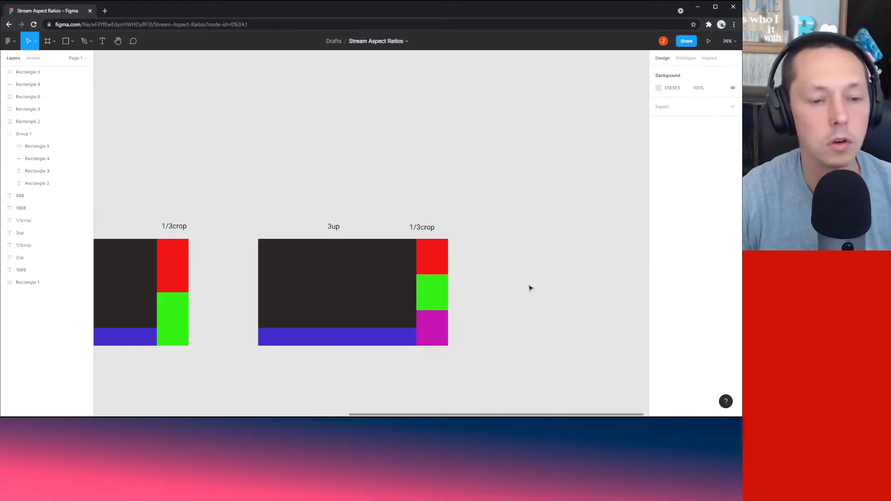
pyautogui.click(441, 334)
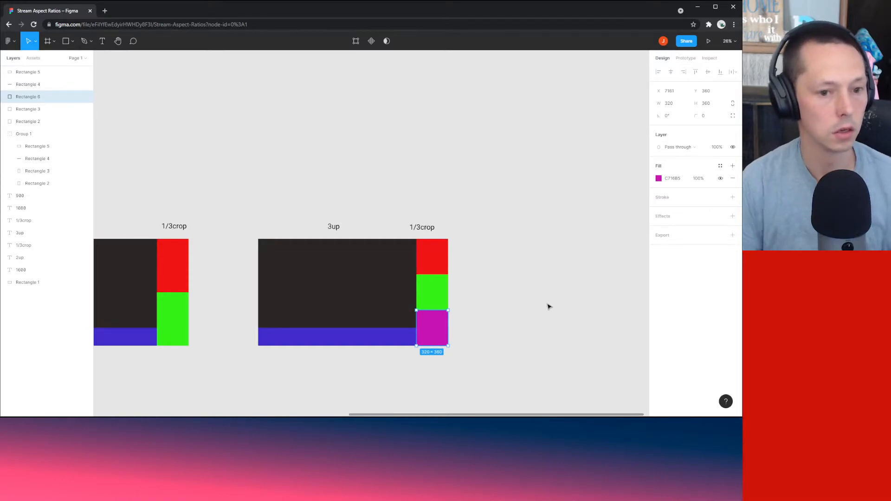
# Step: Duplicate the 3up label and move the copy to the right of the 3up mockup
pyautogui.click(549, 307)
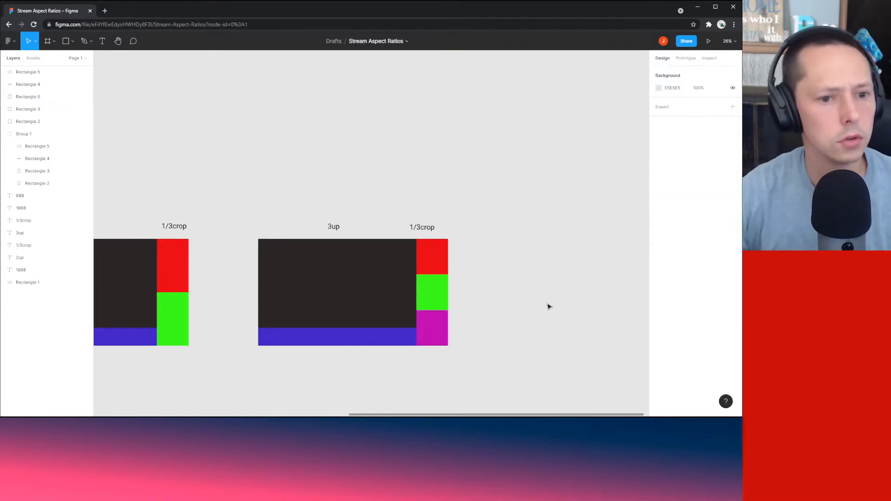
pyautogui.scroll(-5, 529, 230)
pyautogui.scroll(2, 498, 244)
pyautogui.hscroll(1, 498, 244)
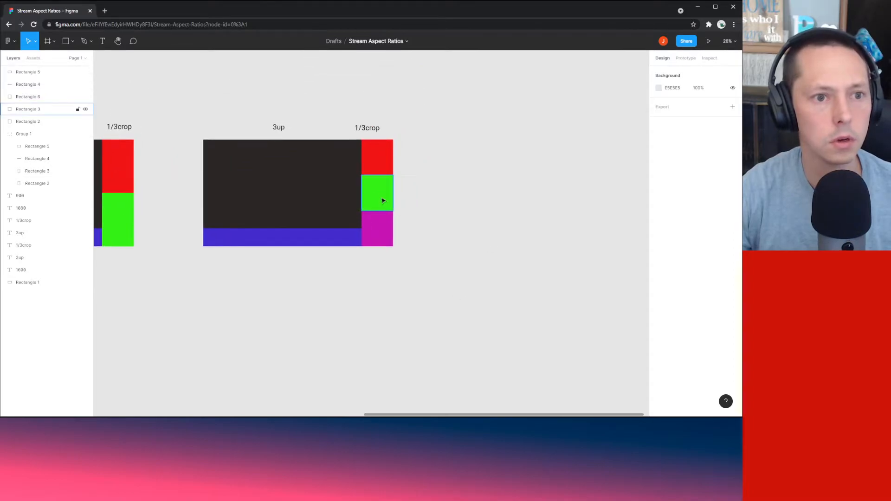
pyautogui.click(280, 131)
pyautogui.hotkey('ctrl', 'c')
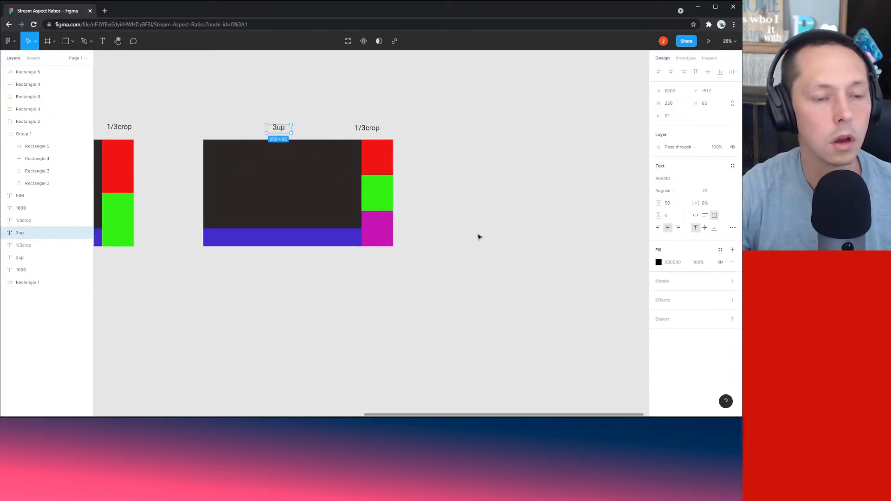
pyautogui.hotkey('ctrl', 'v')
pyautogui.moveTo(279, 130); pyautogui.dragTo(488, 267)
# Step: Change the copied label's text to '1080 / 1920 ='
pyautogui.click(489, 238)
pyautogui.click(478, 219)
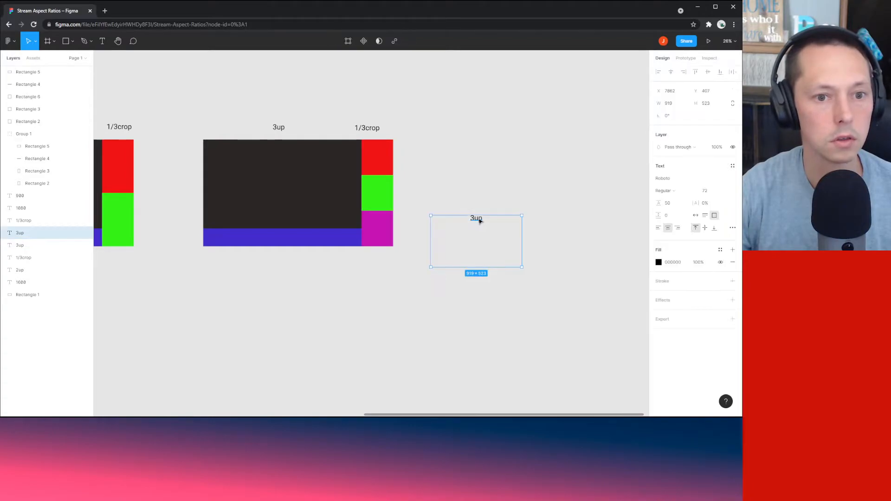
pyautogui.doubleClick(480, 221)
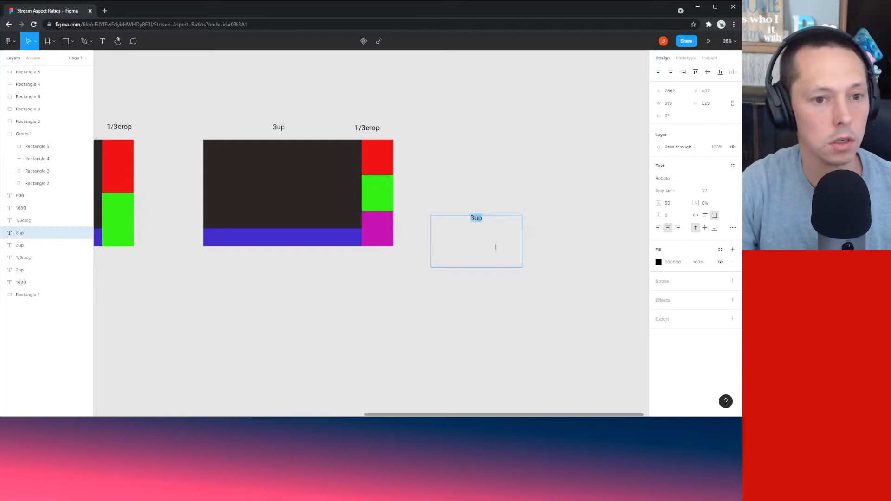
pyautogui.write('1080 /')
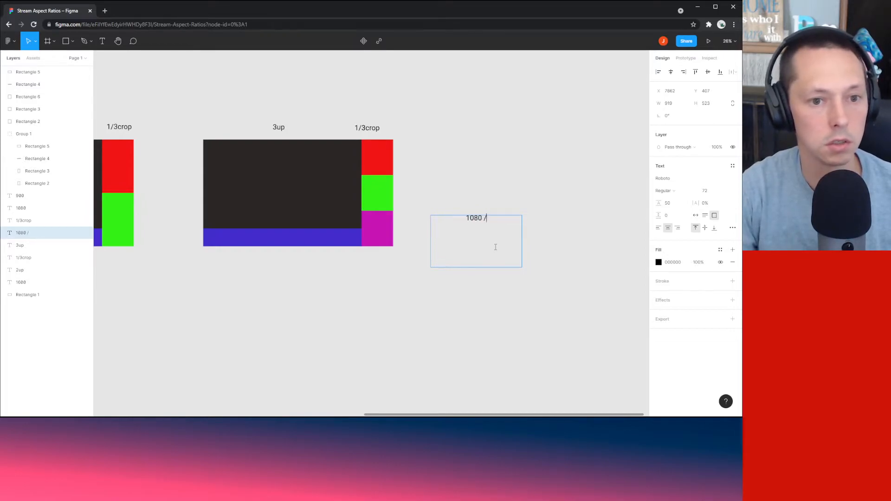
pyautogui.write(' 1920 =')
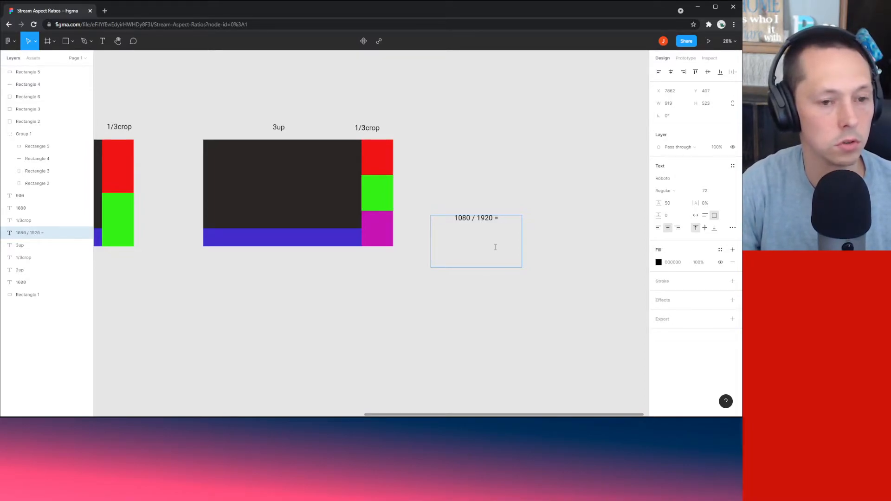
pyautogui.press('Escape')
# Step: Append '360 / x' to the equation note
pyautogui.click(375, 237)
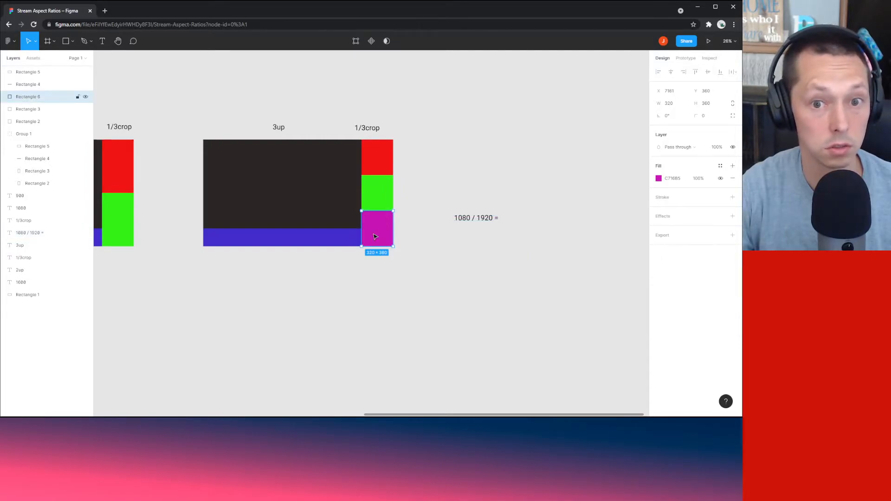
pyautogui.click(511, 228)
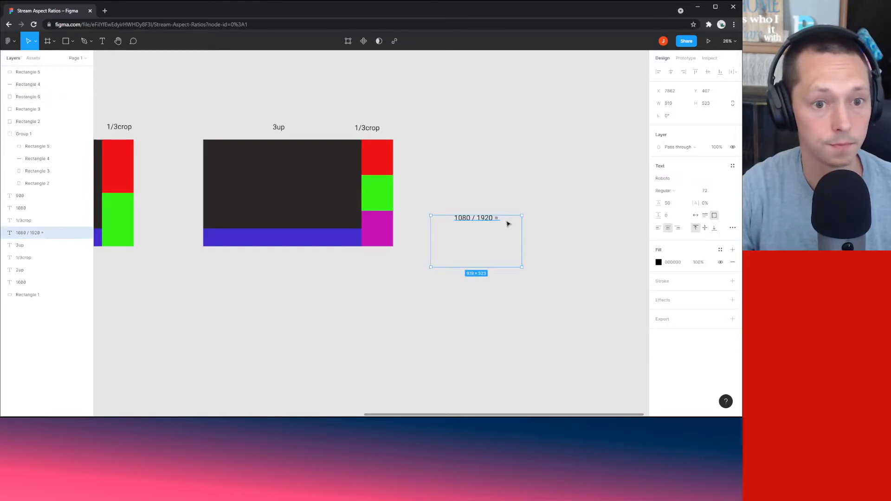
pyautogui.press('Escape')
pyautogui.click(509, 224)
pyautogui.doubleClick(508, 222)
pyautogui.click(508, 221)
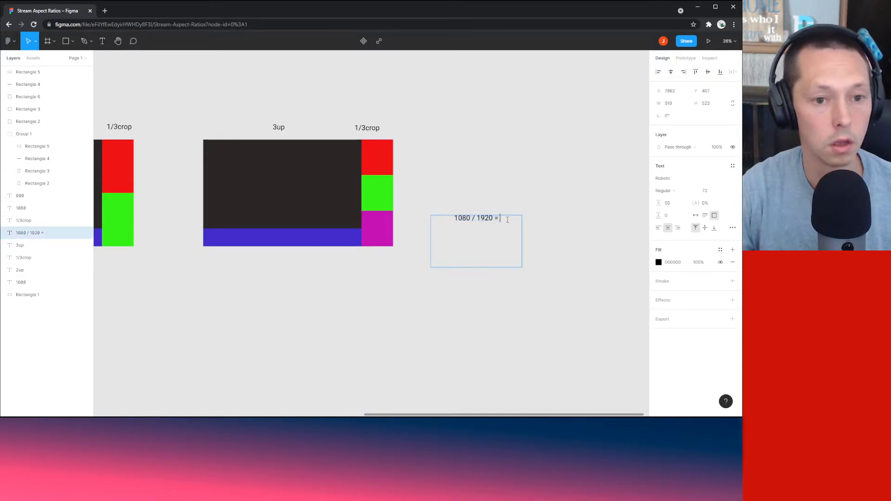
pyautogui.write('36')
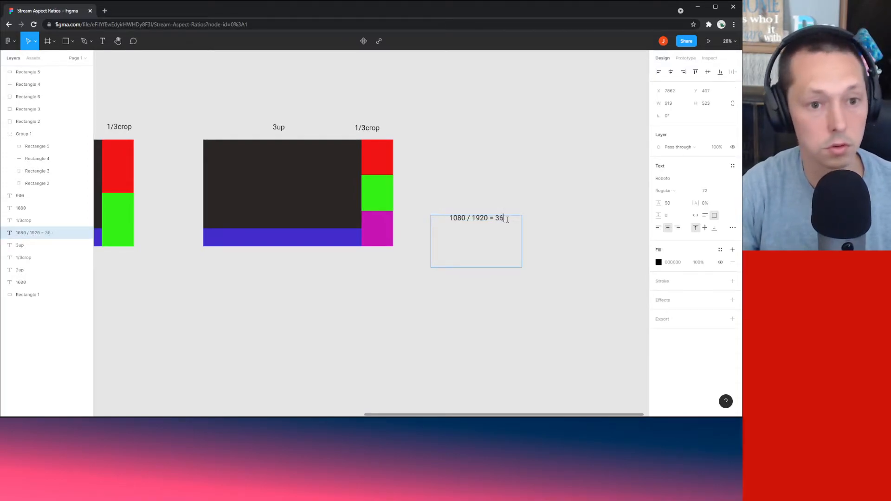
pyautogui.write('0 / x')
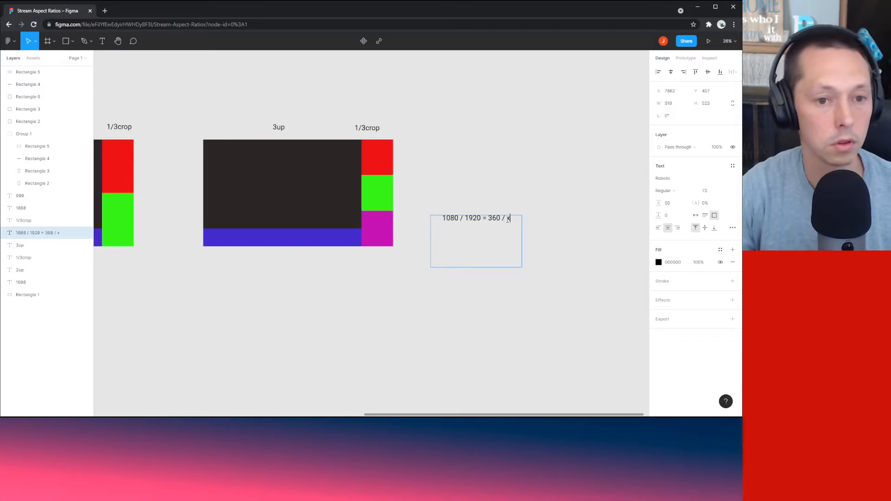
pyautogui.press('Escape')
pyautogui.press('Escape')
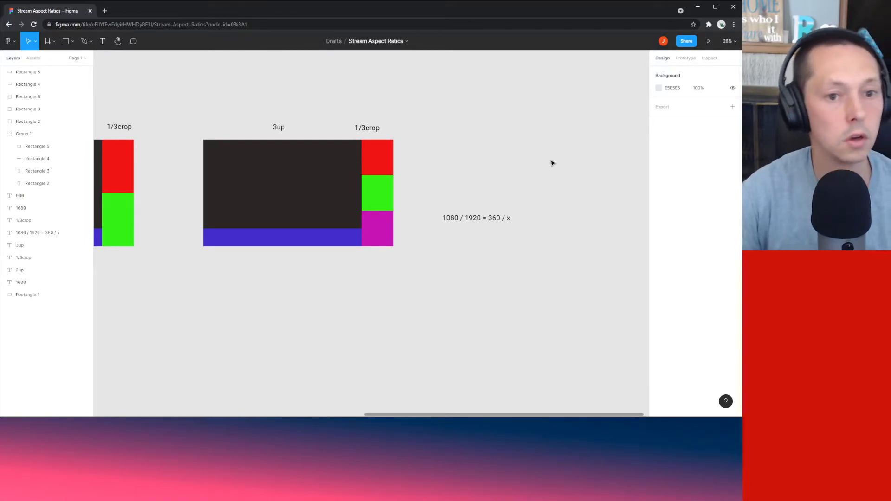
# Step: Replace the trailing x with 640 so the note reads '1080 / 1920 = 360 / 640'
pyautogui.click(514, 217)
pyautogui.doubleClick(515, 218)
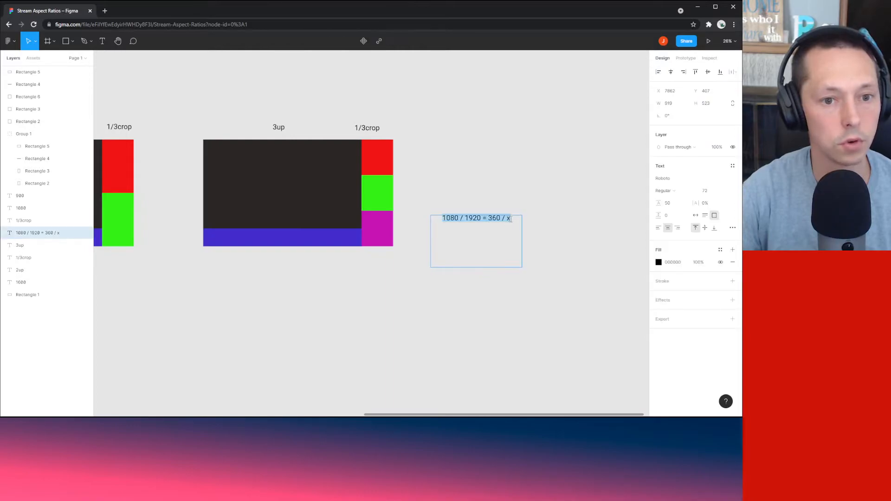
pyautogui.click(517, 224)
pyautogui.press('BackSpace')
pyautogui.write('640')
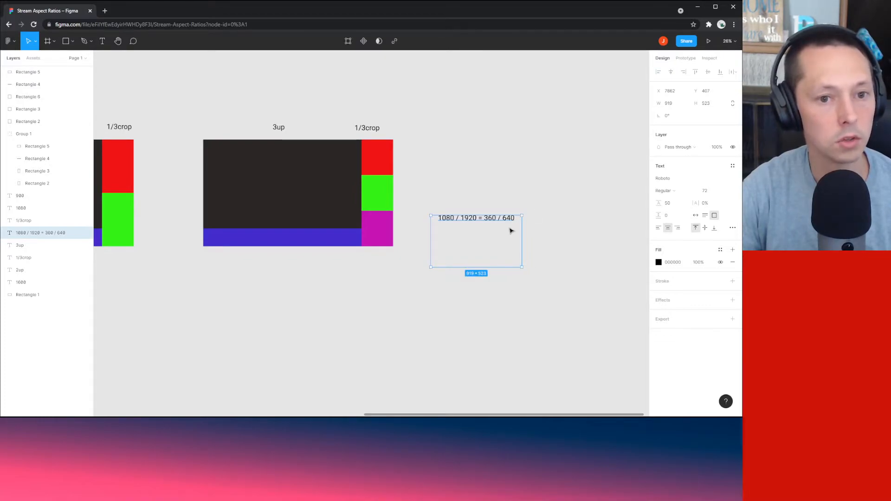
pyautogui.click(542, 193)
# Step: Add a second line '360h x 640w =>' under the equation
pyautogui.click(382, 234)
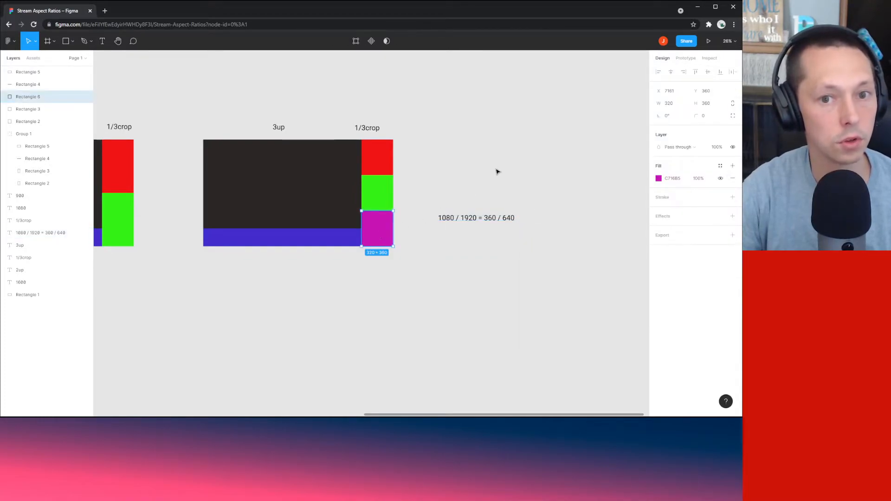
pyautogui.click(527, 153)
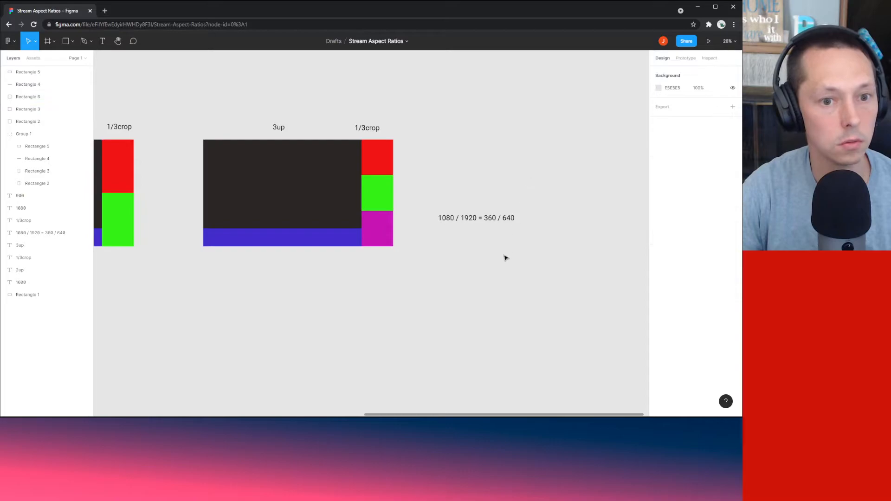
pyautogui.doubleClick(514, 220)
pyautogui.click(515, 220)
pyautogui.press('Return')
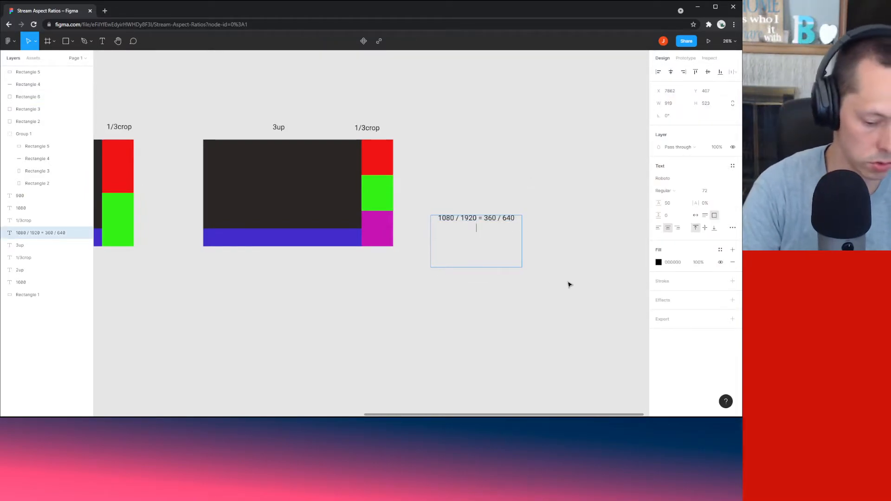
pyautogui.write('640')
pyautogui.press('BackSpace')
pyautogui.press('BackSpace')
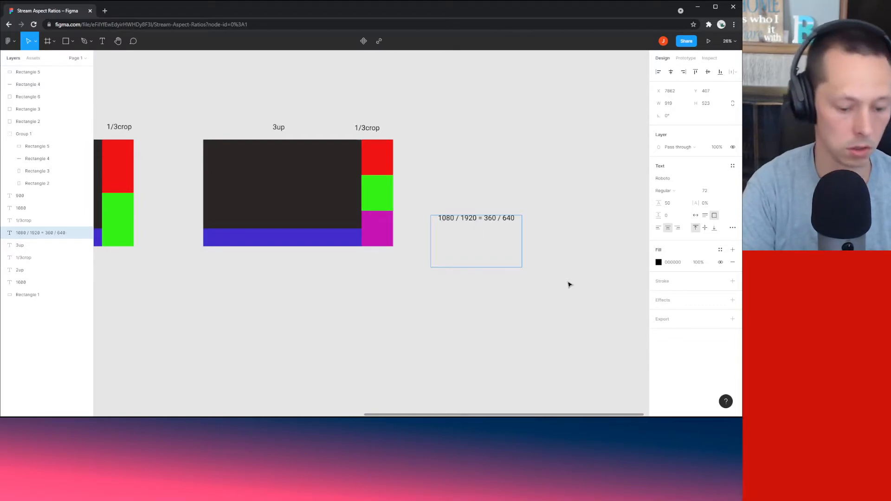
pyautogui.write('360')
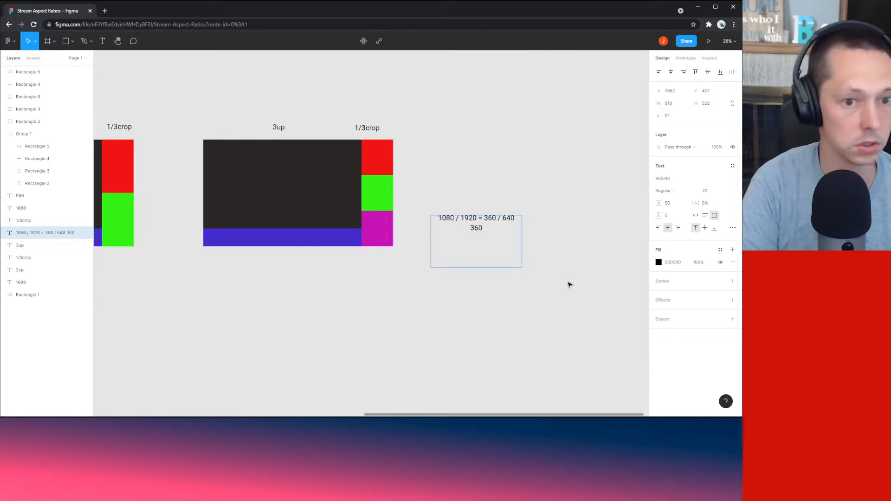
pyautogui.write('w')
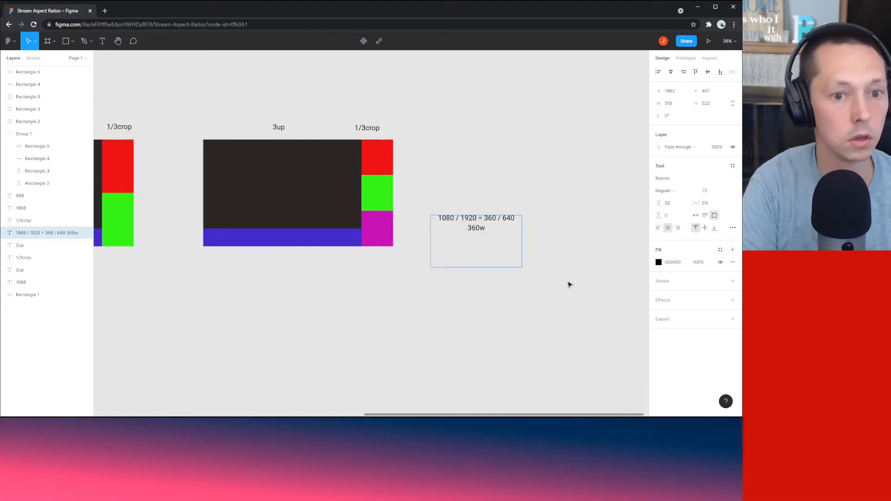
pyautogui.write(' x')
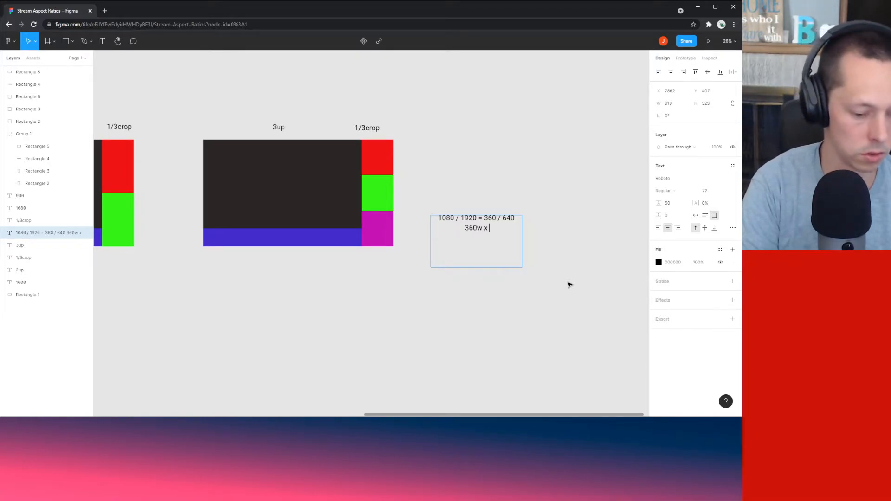
pyautogui.press('BackSpace')
pyautogui.press('BackSpace')
pyautogui.press('BackSpace')
pyautogui.write('h')
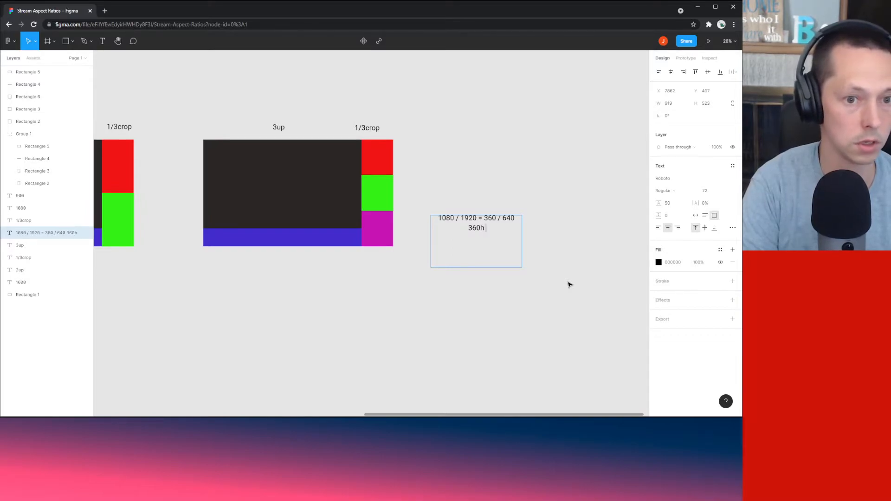
pyautogui.write(' x 640w')
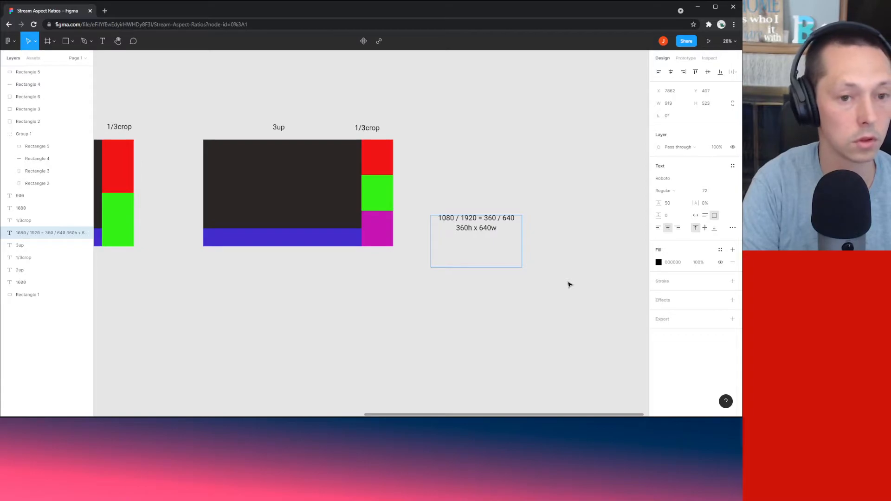
pyautogui.write(' =>')
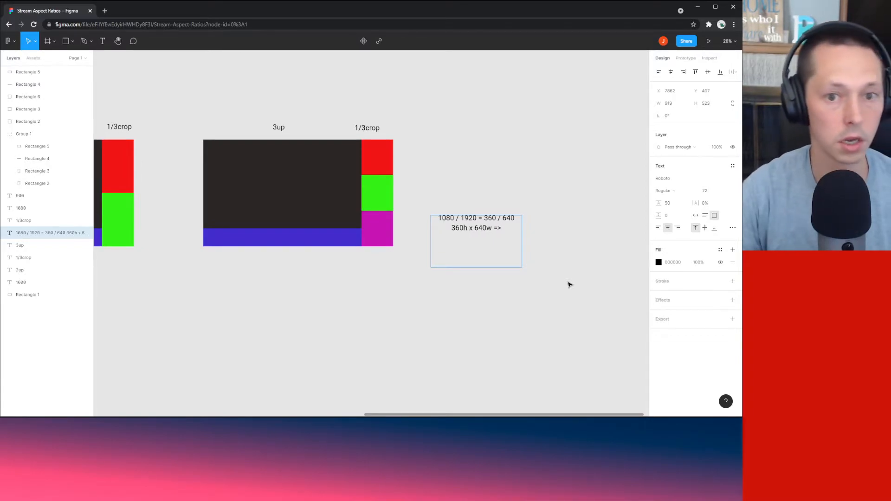
pyautogui.press('Escape')
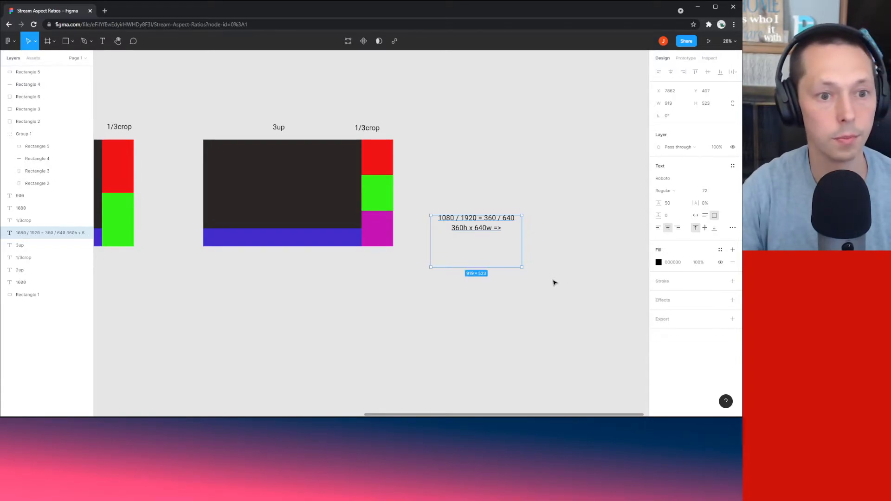
# Step: Finish the second line with '160 off each side'
pyautogui.click(372, 226)
pyautogui.click(575, 193)
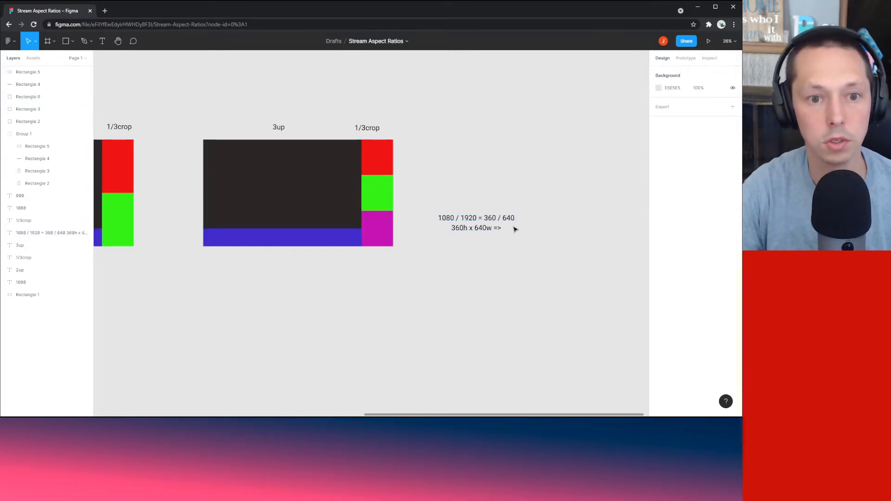
pyautogui.doubleClick(504, 230)
pyautogui.click(506, 228)
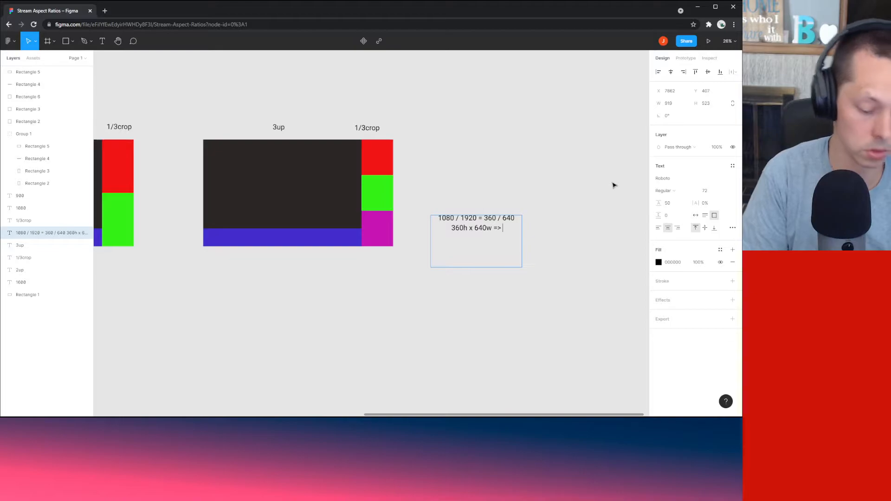
pyautogui.write('160')
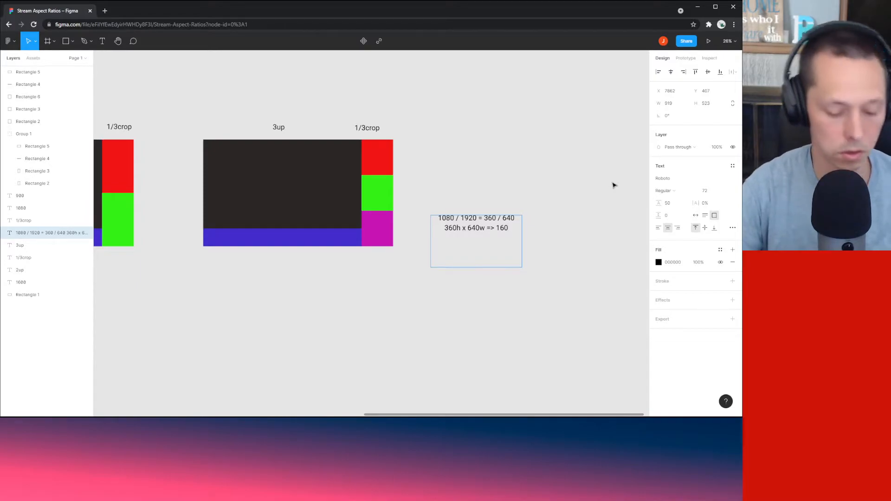
pyautogui.write(' off each side')
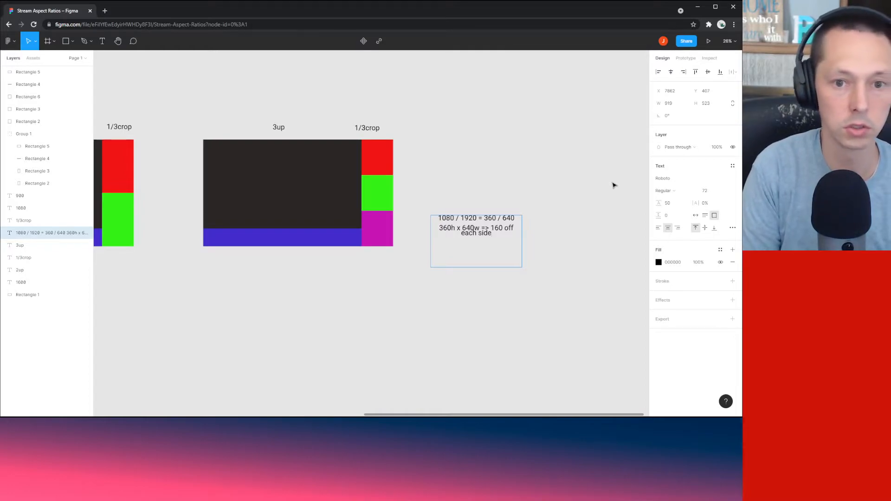
pyautogui.click(676, 206)
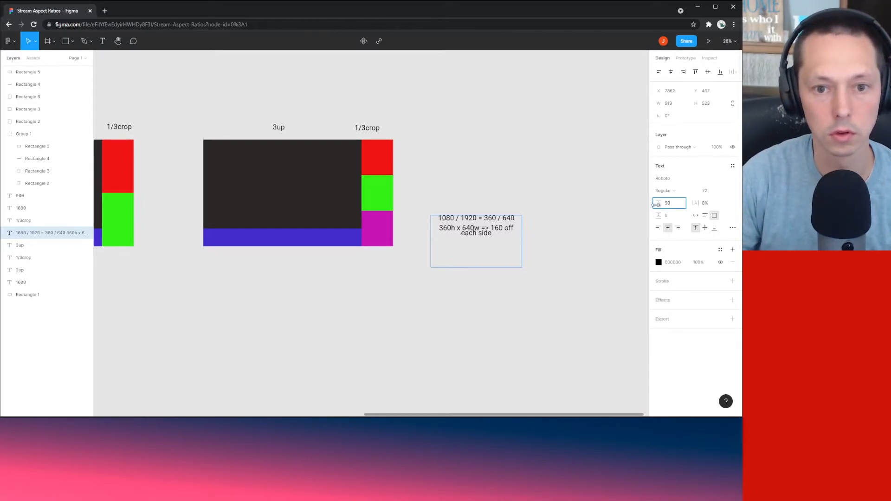
# Step: Set the crop-math note's line height to auto
pyautogui.moveTo(659, 204); pyautogui.dragTo(558, 219)
pyautogui.click(581, 184)
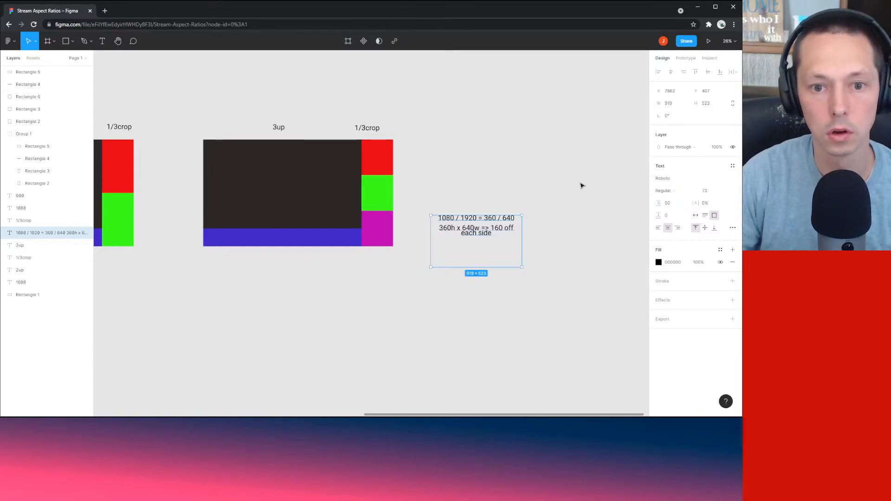
pyautogui.click(669, 204)
pyautogui.write('auto')
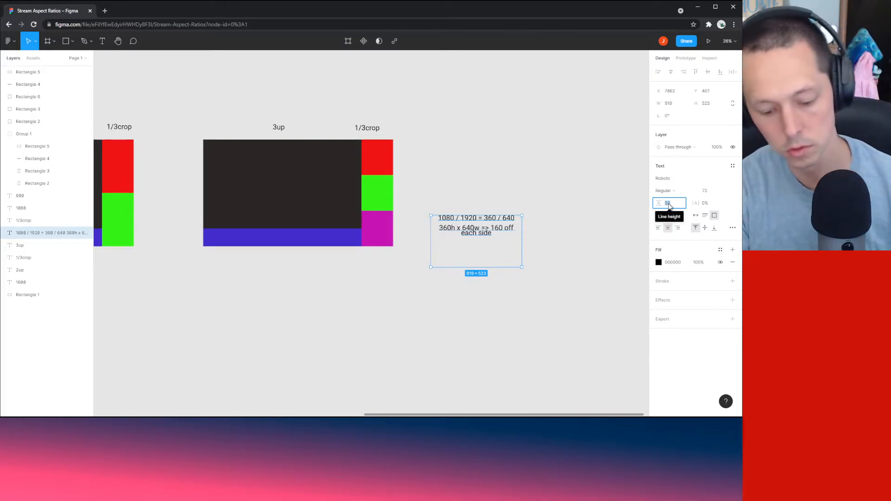
pyautogui.press('BackSpace')
pyautogui.press('BackSpace')
pyautogui.press('Return')
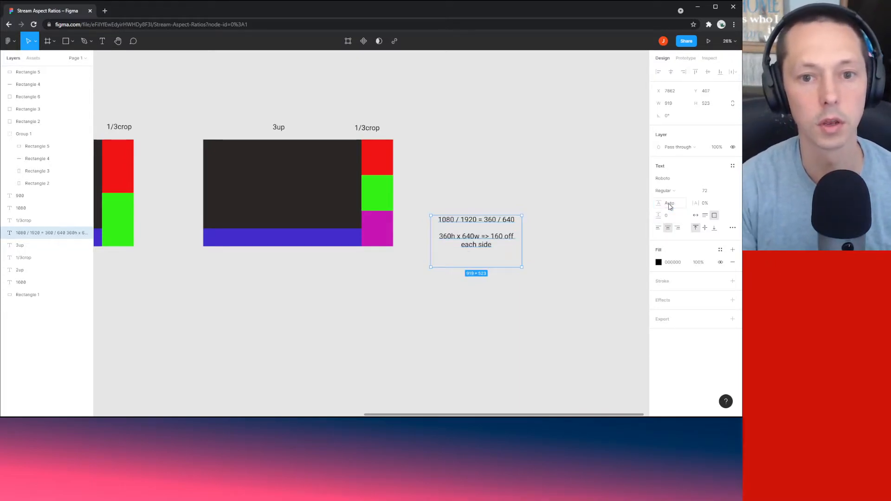
pyautogui.click(596, 239)
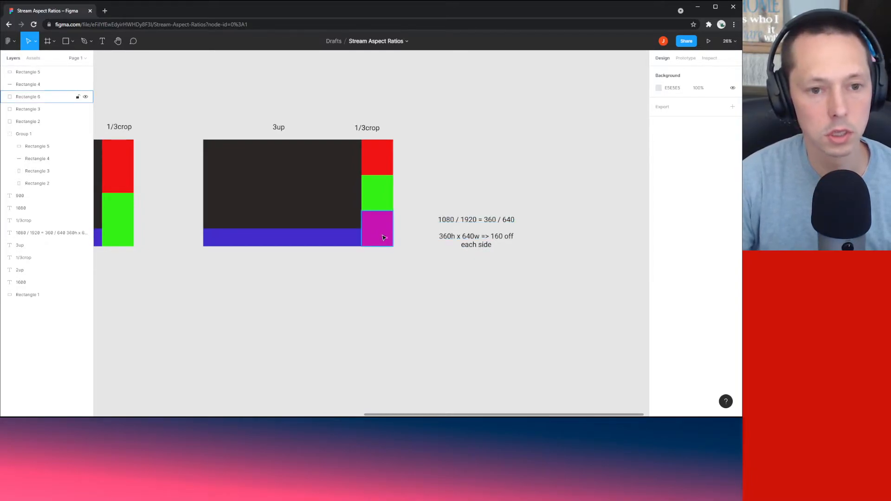
# Step: Compare the note with the magenta tile, then place the caret at the note's end
pyautogui.doubleClick(492, 244)
pyautogui.click(494, 244)
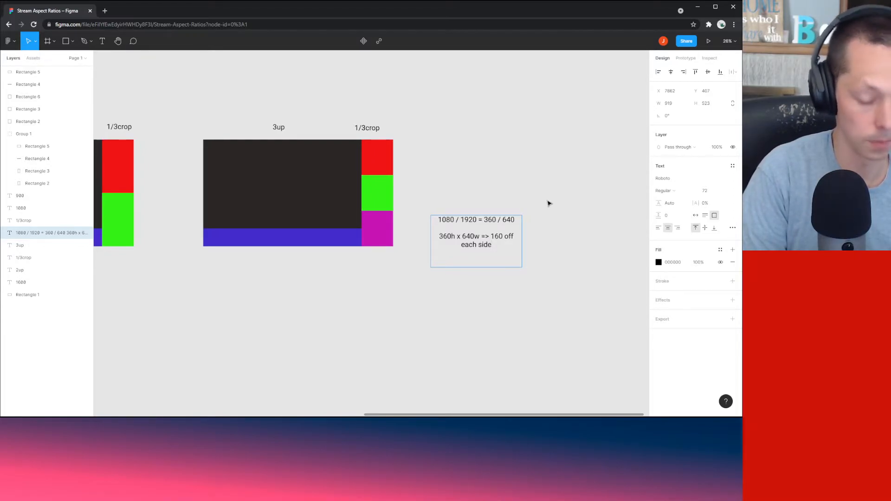
pyautogui.press('Escape')
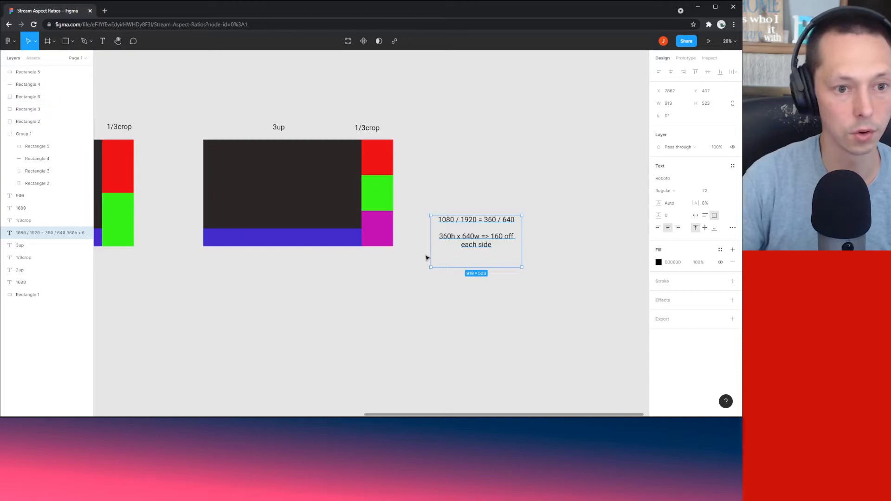
pyautogui.click(371, 230)
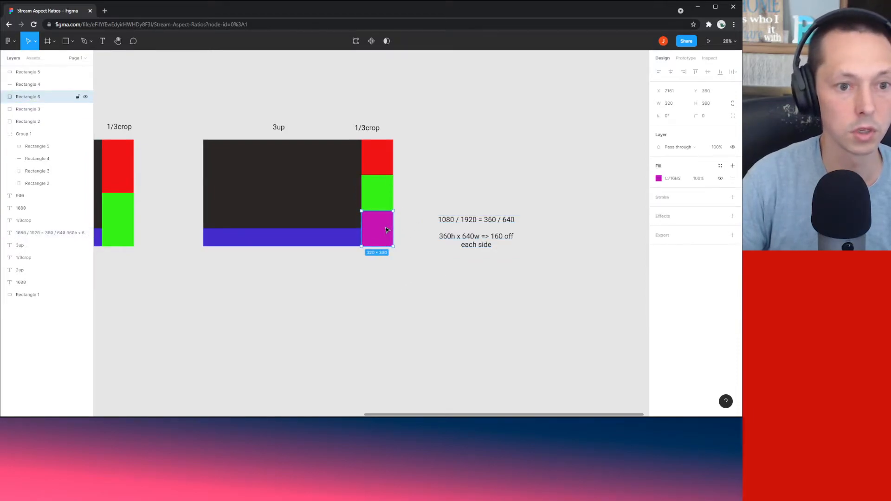
pyautogui.click(429, 254)
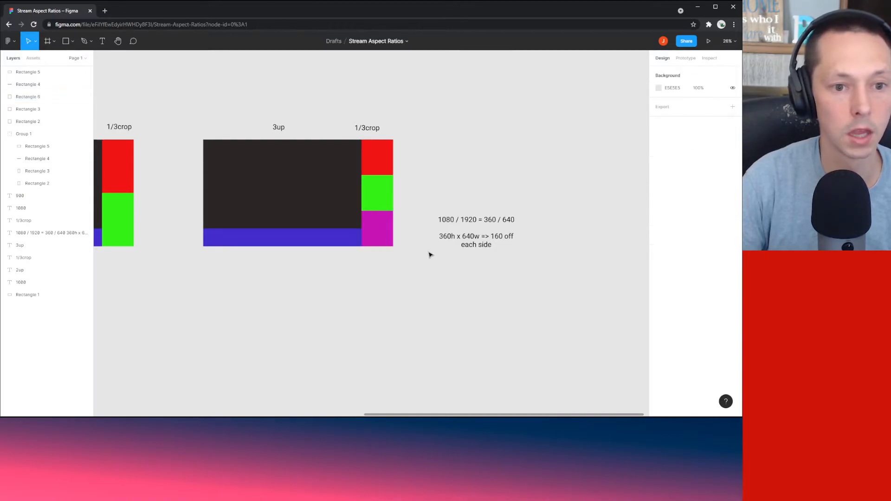
pyautogui.doubleClick(494, 247)
pyautogui.click(523, 255)
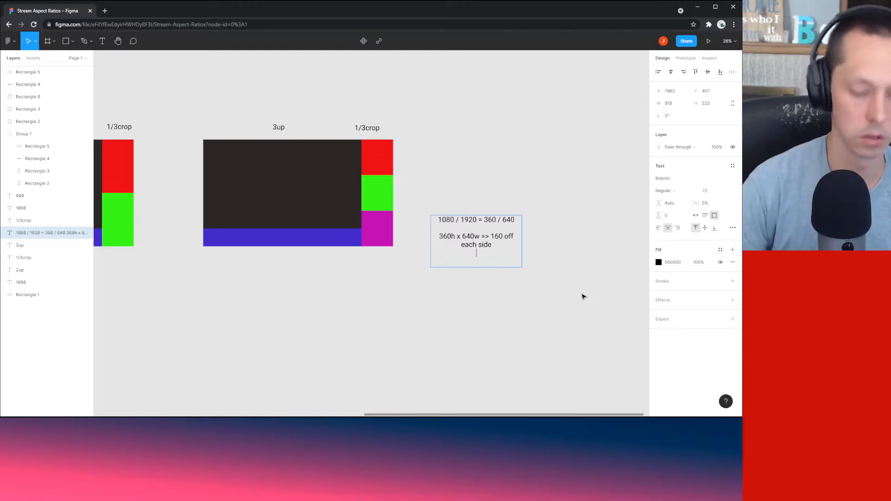
# Step: Type the new line '1920w => 480px crop' into the crop-math note
pyautogui.write('19')
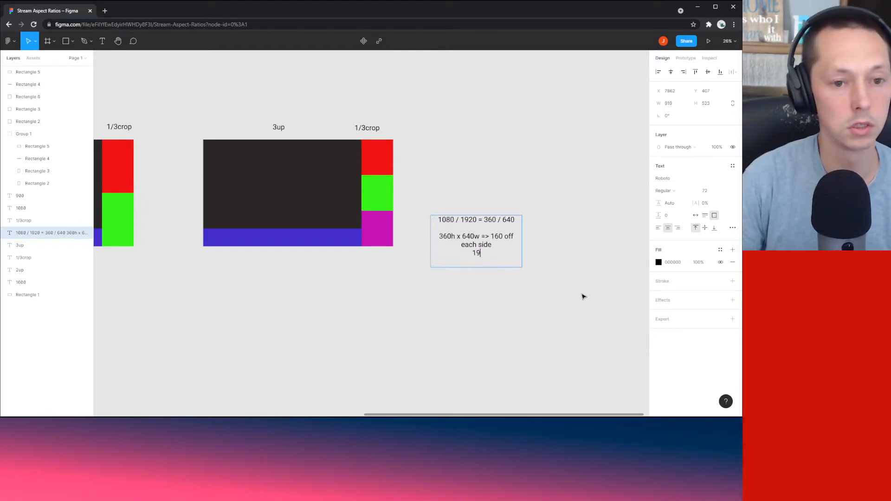
pyautogui.write('20w')
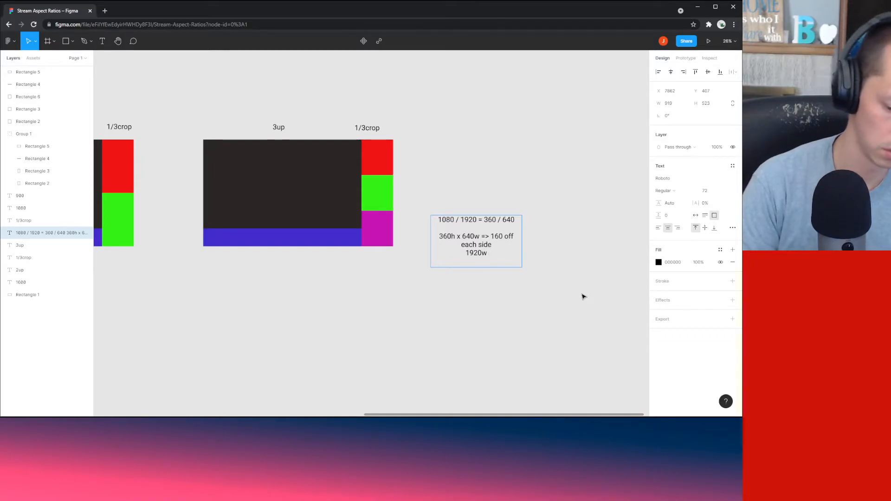
pyautogui.write(' =>')
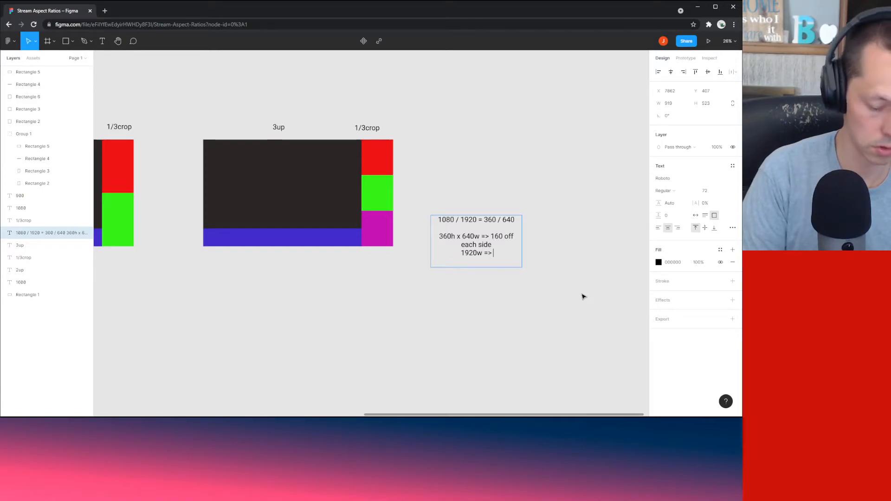
pyautogui.write('480')
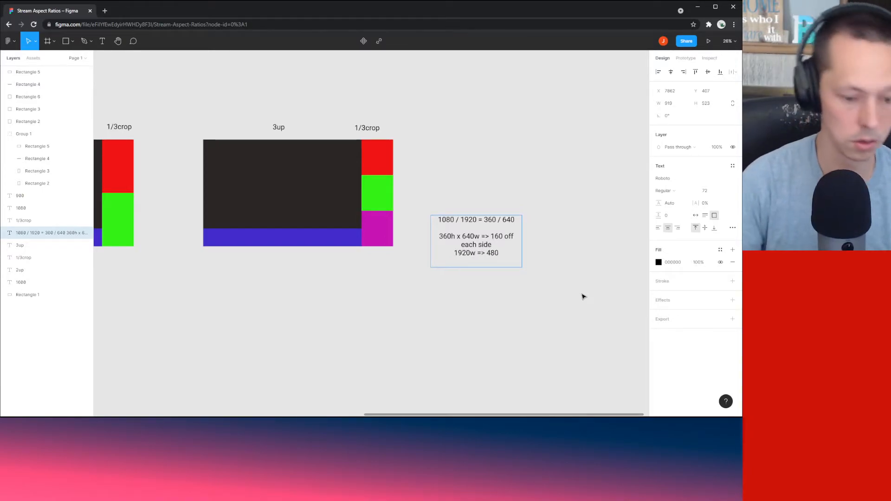
pyautogui.write('px crop')
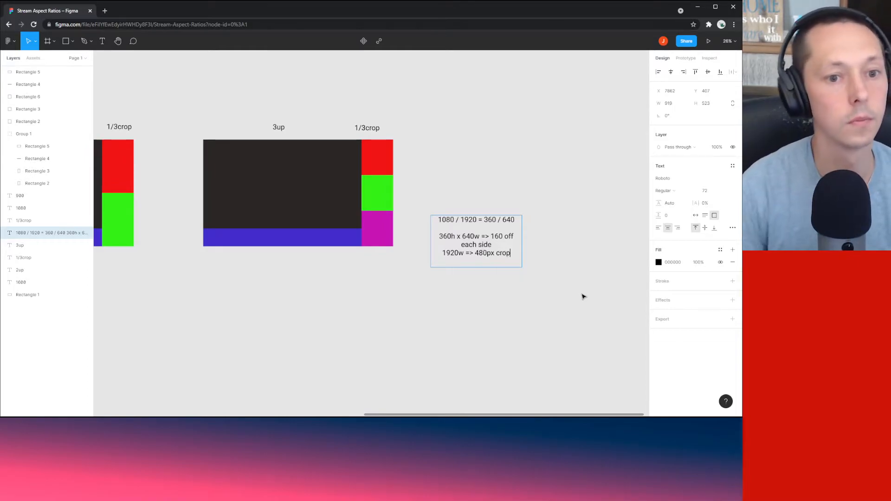
pyautogui.press('Escape')
pyautogui.press('Escape')
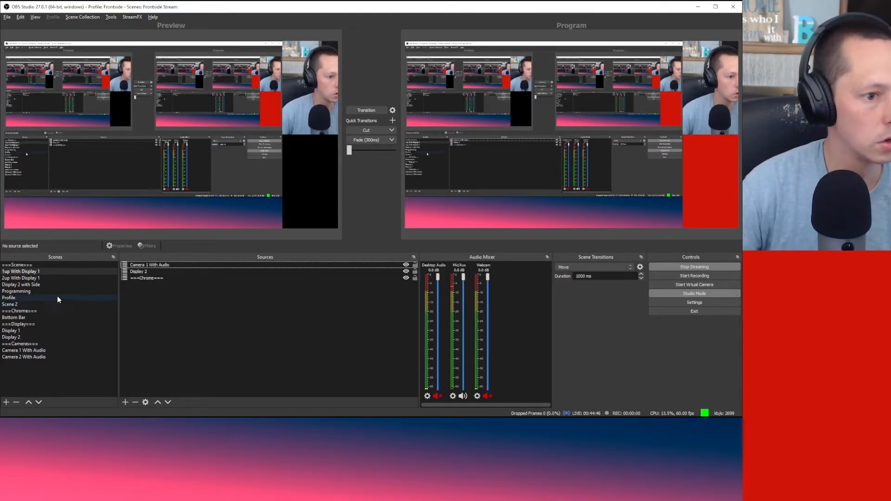
# Step: Duplicate '2up With Display 1' as '3up With Display 1' and move it directly below 2up
pyautogui.click(44, 280)
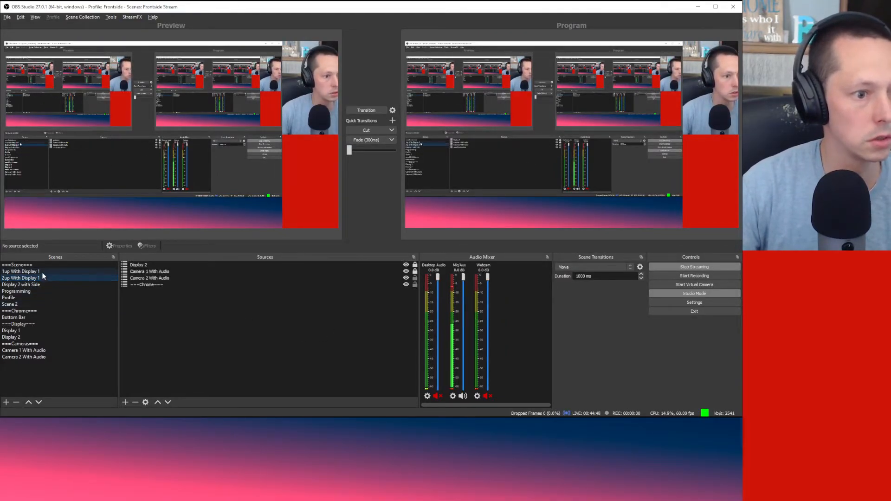
pyautogui.rightClick(40, 279)
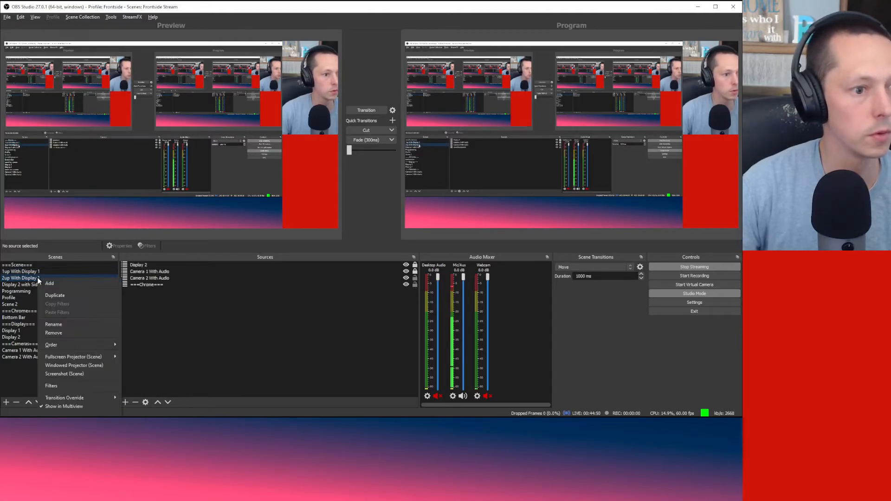
pyautogui.click(55, 296)
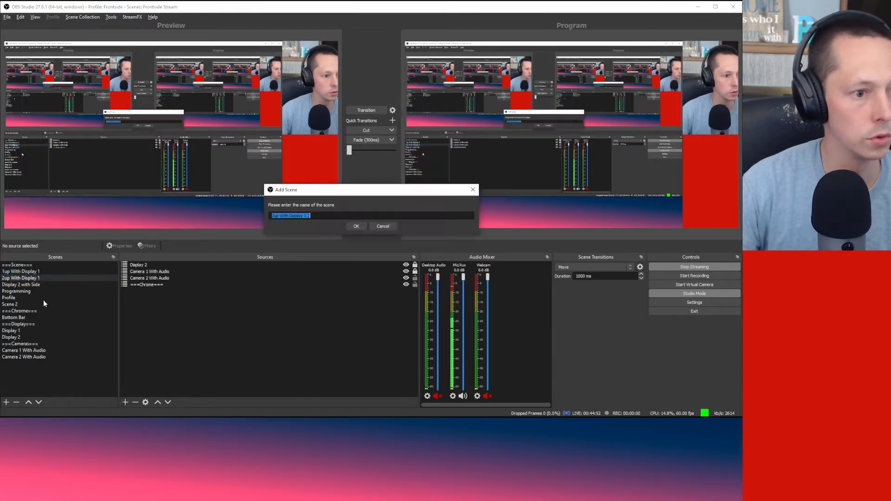
pyautogui.press('Home')
pyautogui.press('Delete')
pyautogui.write('3')
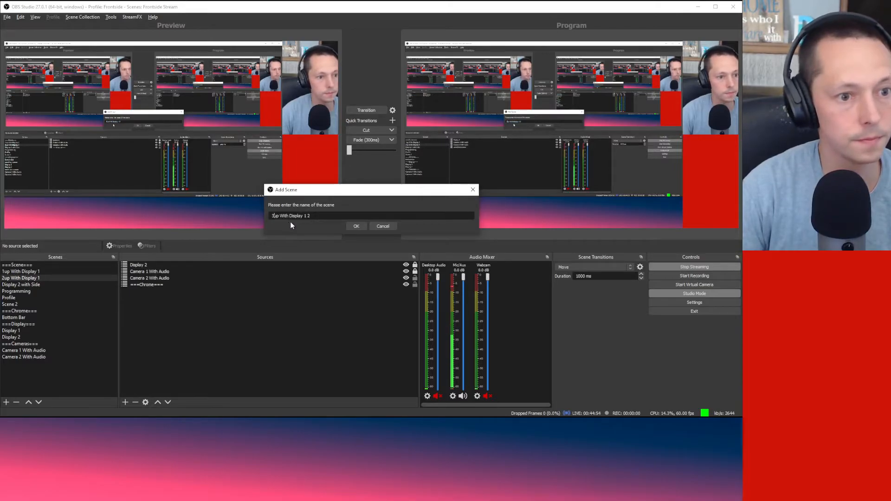
pyautogui.press('End')
pyautogui.press('BackSpace')
pyautogui.press('BackSpace')
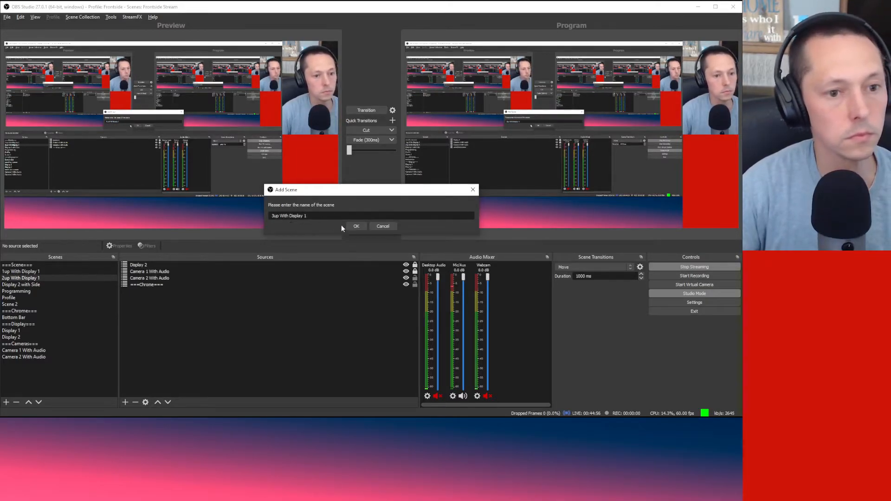
pyautogui.click(346, 227)
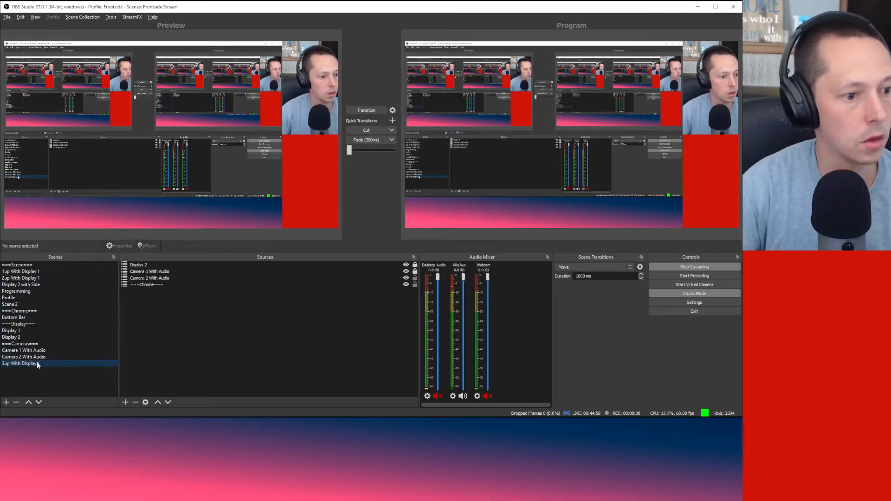
pyautogui.moveTo(38, 362); pyautogui.dragTo(46, 281)
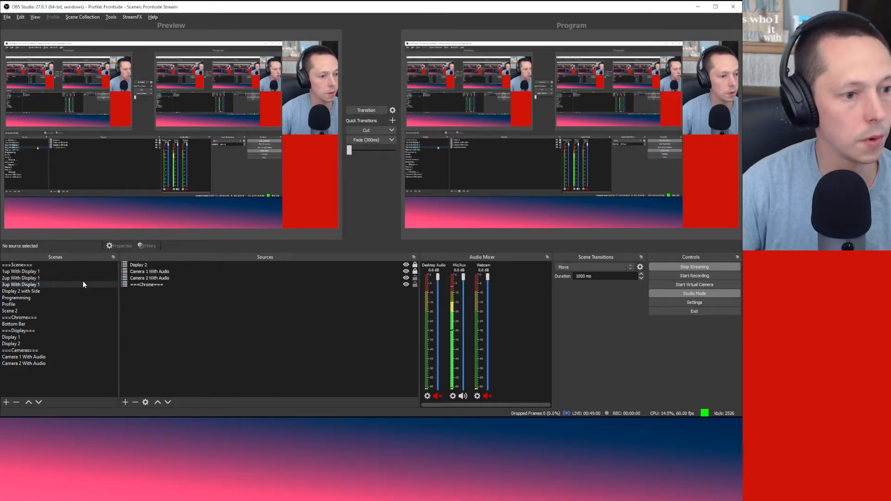
pyautogui.click(41, 270)
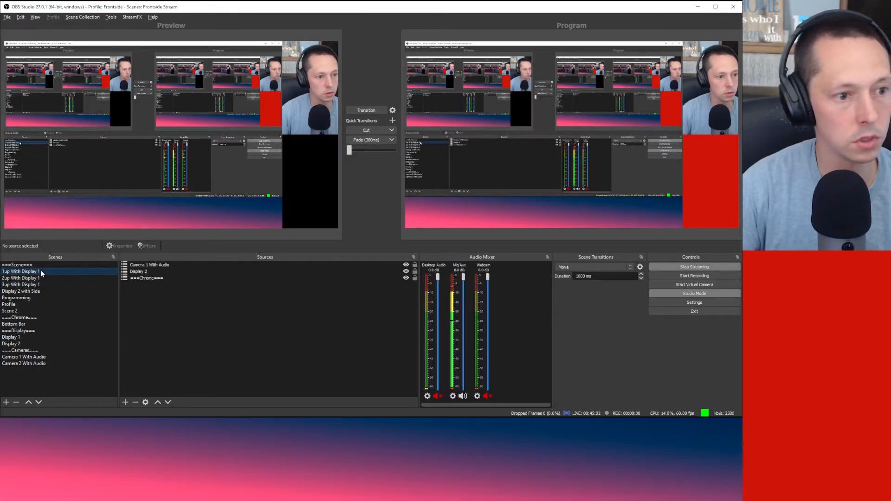
# Step: Rename the 1up scene to '1up With Display' by dropping the trailing 1
pyautogui.rightClick(41, 270)
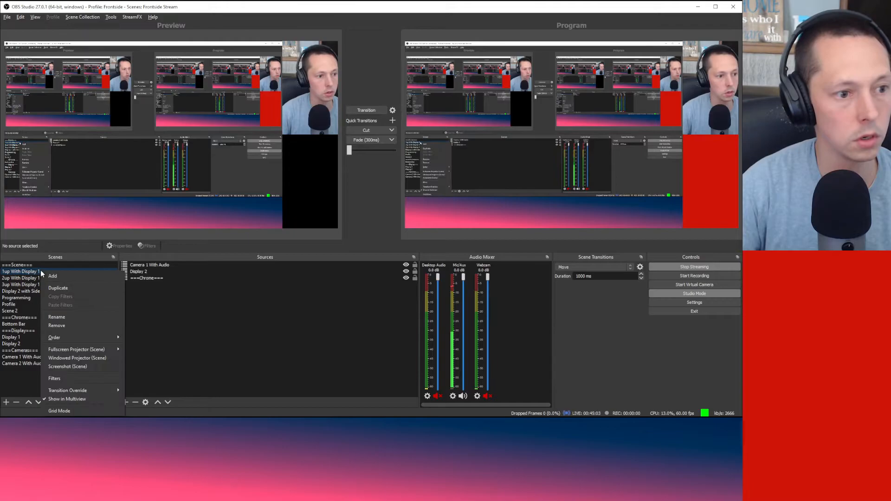
pyautogui.click(80, 315)
pyautogui.press('End')
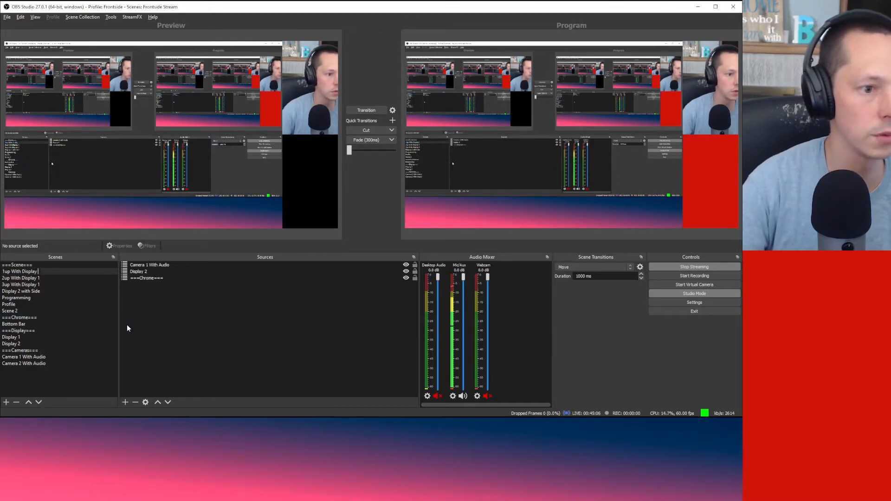
pyautogui.press('BackSpace')
pyautogui.press('BackSpace')
pyautogui.press('Return')
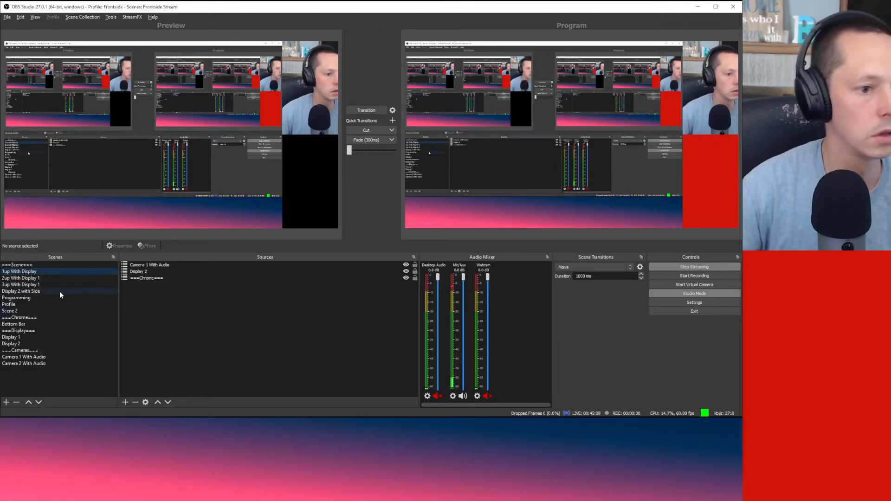
# Step: Rename the 2up scene to '2up With Display'
pyautogui.click(46, 278)
pyautogui.rightClick(46, 280)
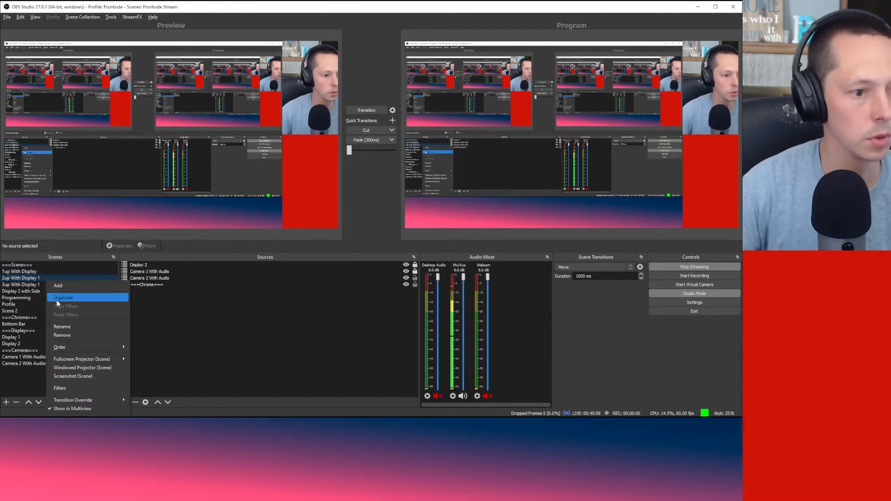
pyautogui.click(66, 328)
pyautogui.press('End')
pyautogui.press('BackSpace')
pyautogui.press('BackSpace')
pyautogui.press('Return')
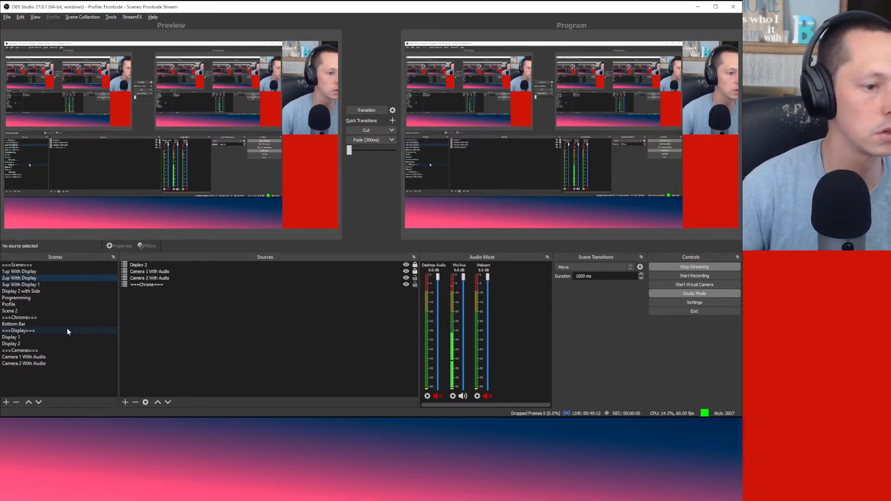
# Step: Rename the 3up scene to '3up With Display' and select it
pyautogui.rightClick(48, 285)
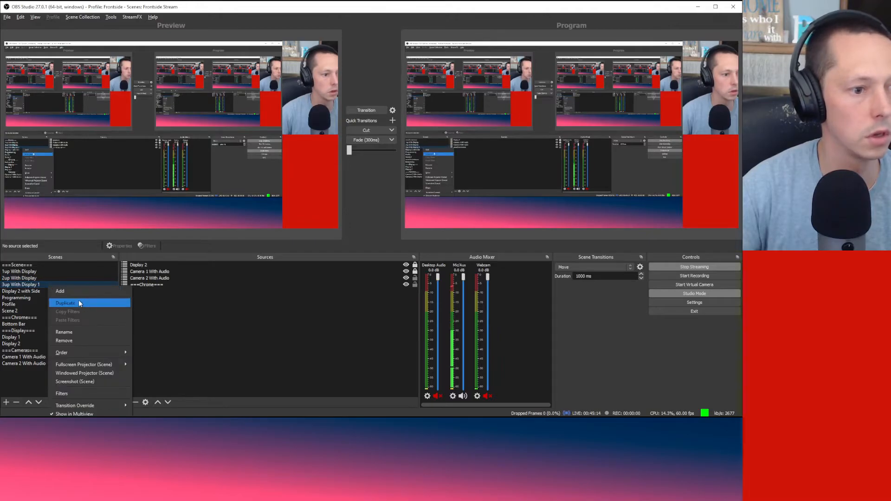
pyautogui.click(87, 331)
pyautogui.press('End')
pyautogui.press('BackSpace')
pyautogui.press('BackSpace')
pyautogui.press('Return')
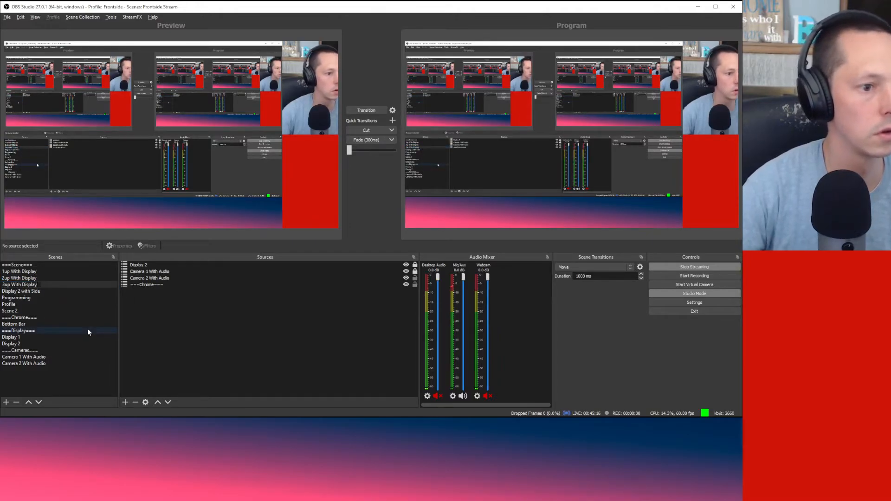
pyautogui.click(55, 291)
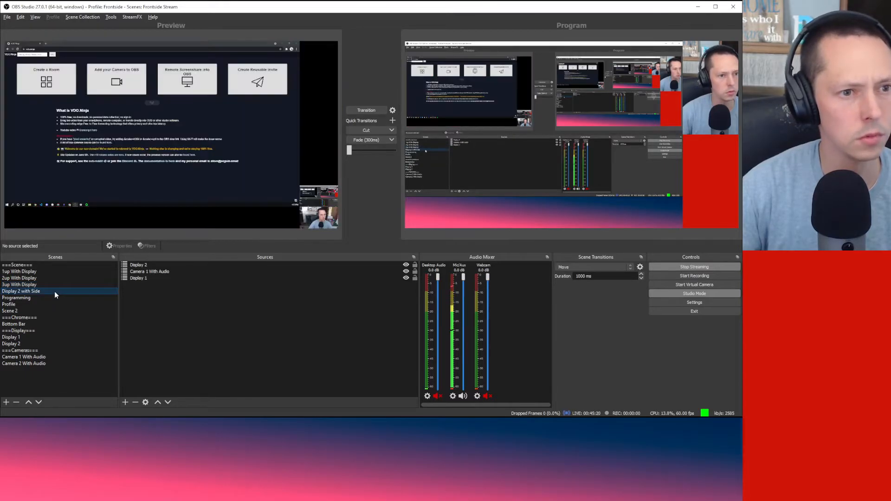
pyautogui.click(53, 285)
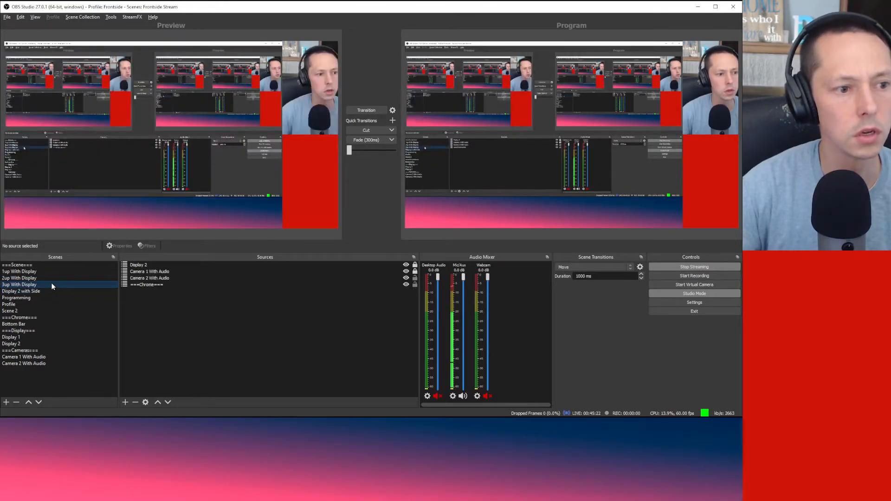
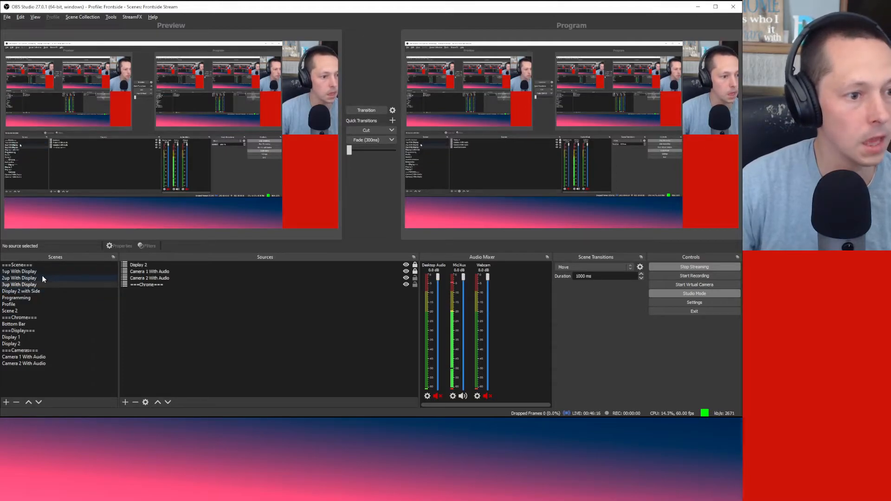
# Step: Duplicate the Camera 2 With Audio scene
pyautogui.click(34, 291)
pyautogui.click(35, 284)
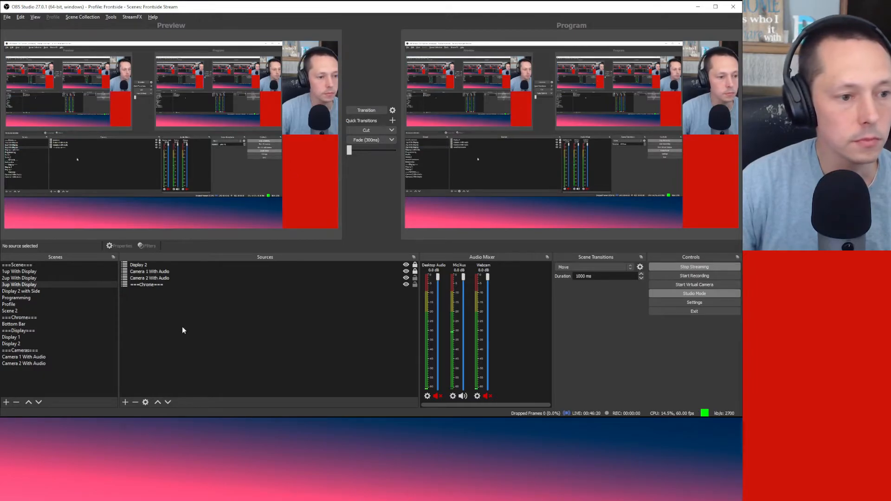
pyautogui.rightClick(22, 373)
pyautogui.click(15, 365)
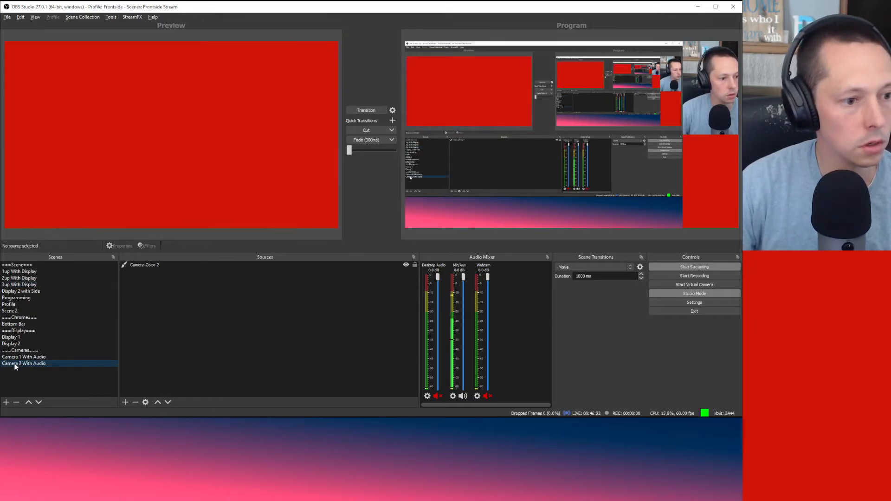
pyautogui.rightClick(18, 363)
pyautogui.click(45, 382)
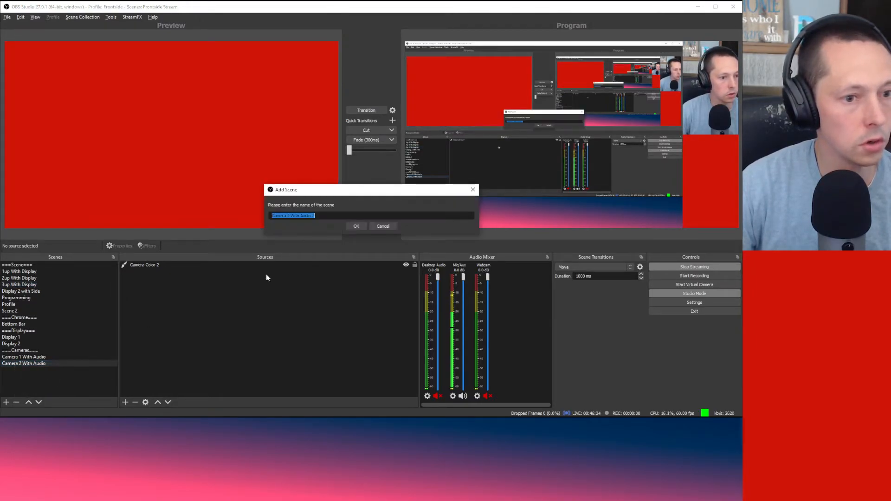
# Step: Rename the duplicated scene to 'Camera 3 With Audio'
pyautogui.click(290, 216)
pyautogui.press('BackSpace')
pyautogui.write('3')
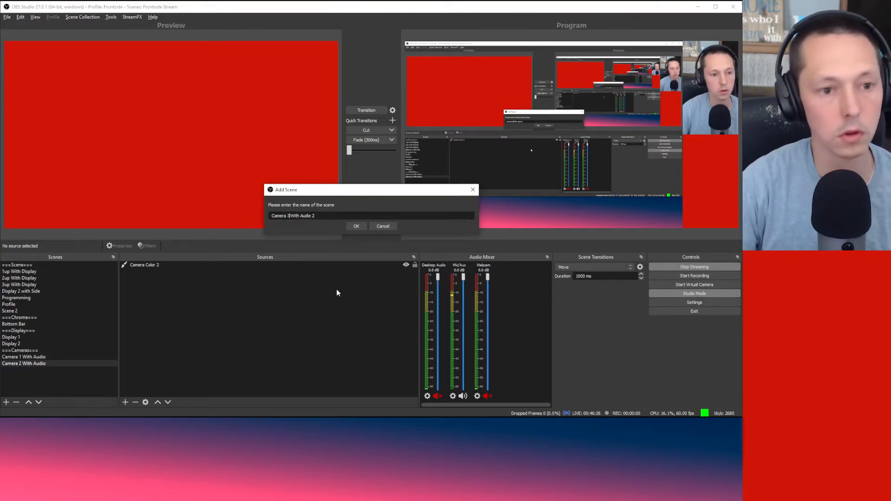
pyautogui.press('End')
pyautogui.press('BackSpace')
pyautogui.press('BackSpace')
pyautogui.press('Return')
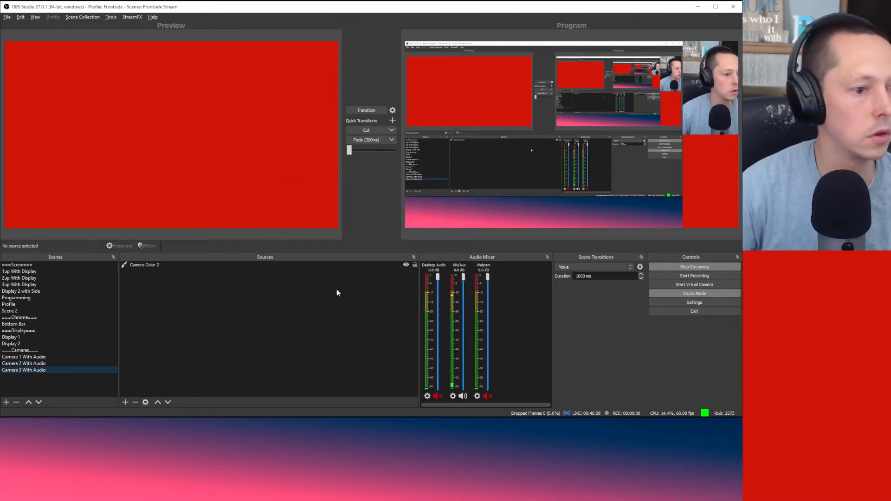
# Step: Compare the Camera 1 and 2 With Audio scenes, then return to Camera 3 With Audio
pyautogui.click(231, 103)
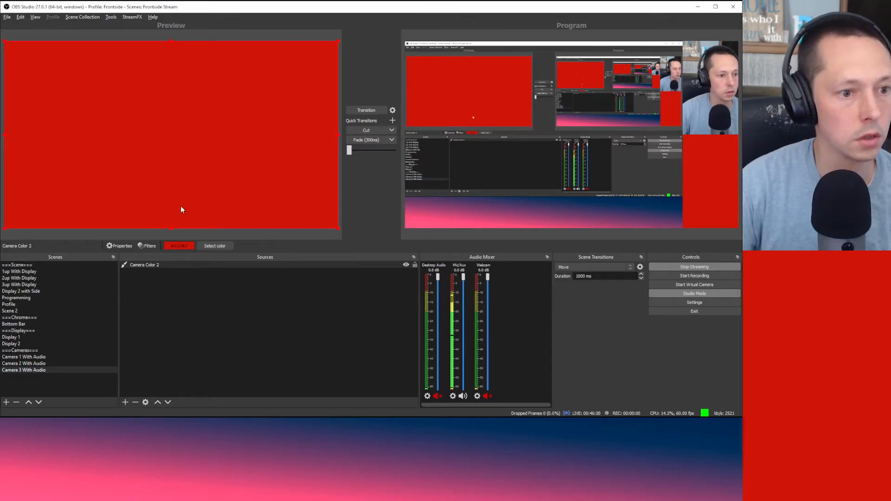
pyautogui.click(40, 363)
pyautogui.click(40, 357)
pyautogui.click(40, 362)
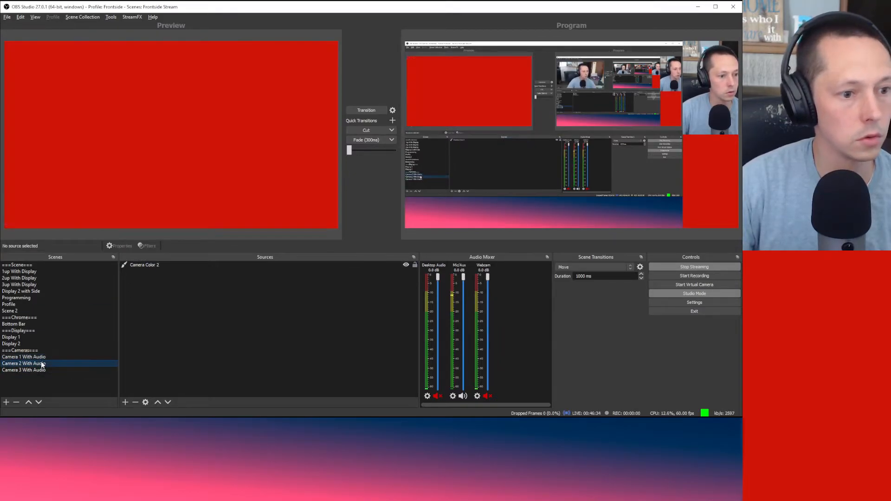
pyautogui.click(43, 370)
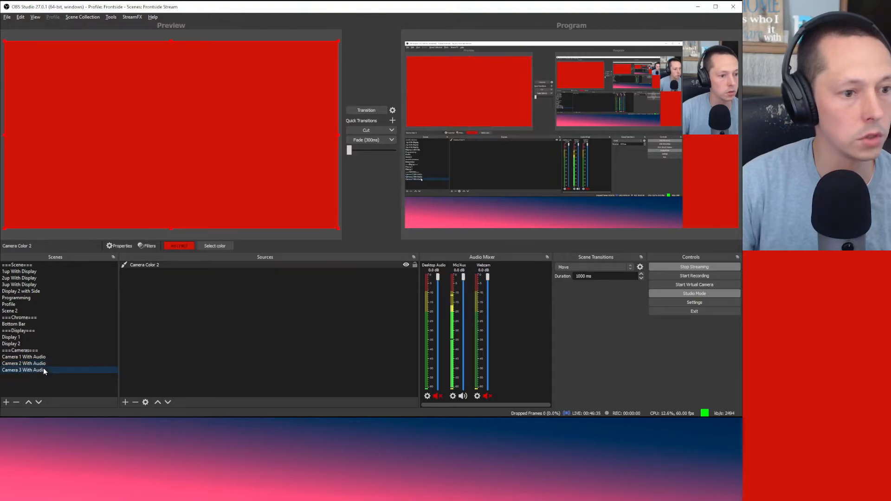
# Step: Add a purple colour source named 'Camera Color 3'
pyautogui.click(157, 265)
pyautogui.rightClick(157, 266)
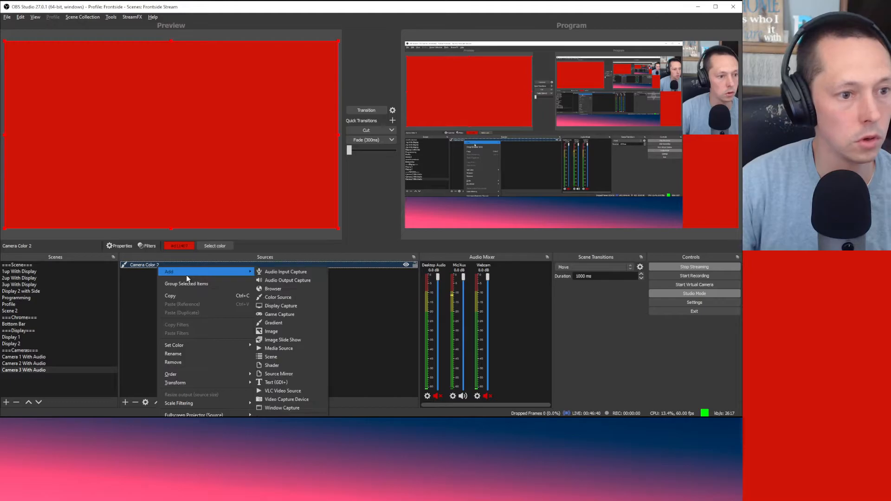
pyautogui.moveTo(185, 275)
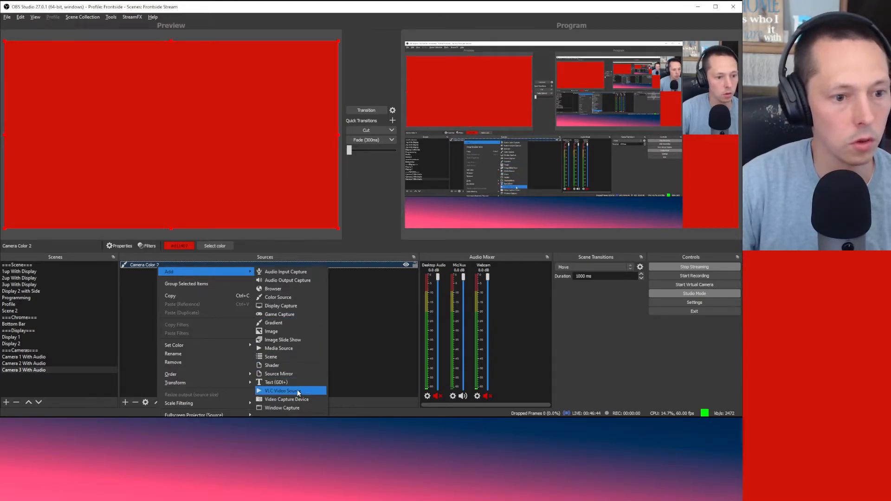
pyautogui.click(299, 296)
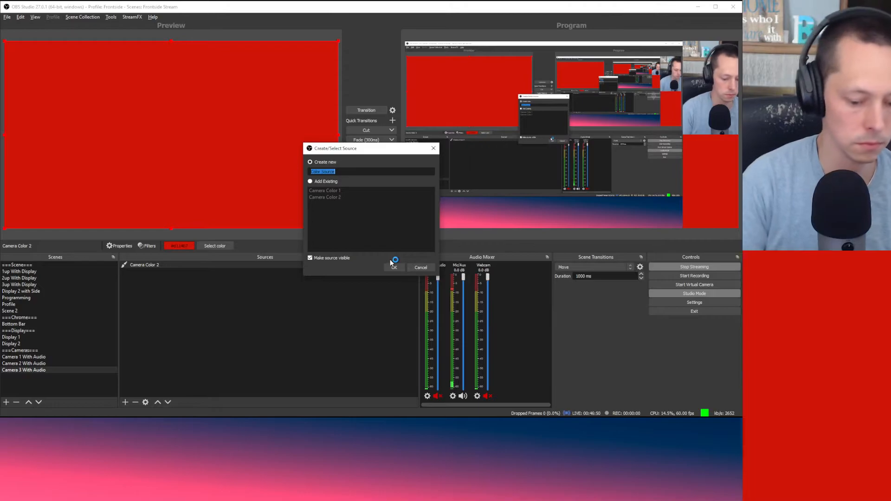
pyautogui.write('Camera Color 3')
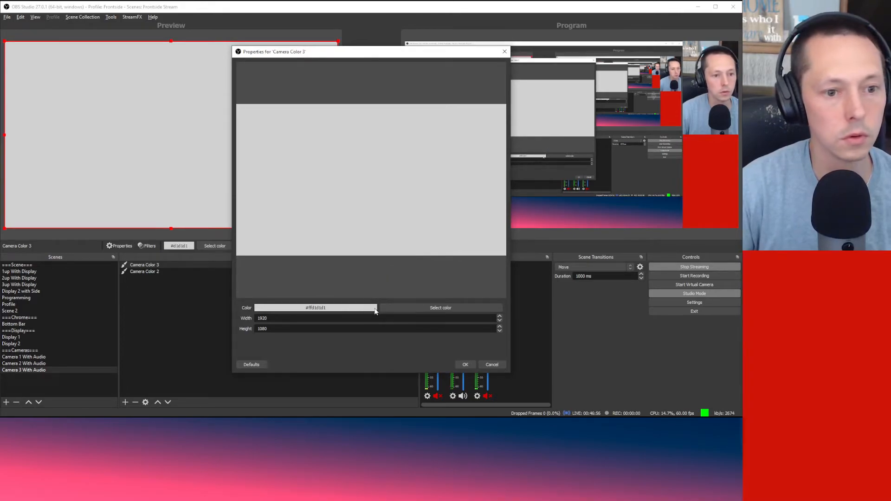
pyautogui.click(418, 310)
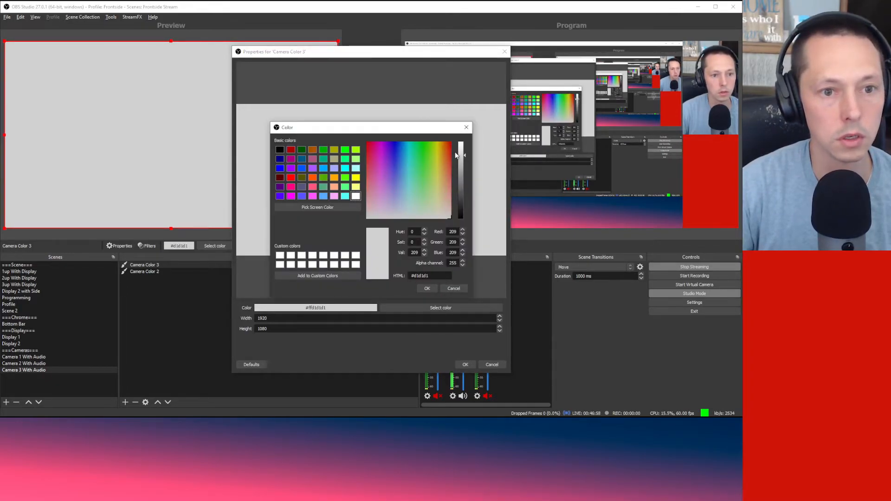
pyautogui.click(381, 153)
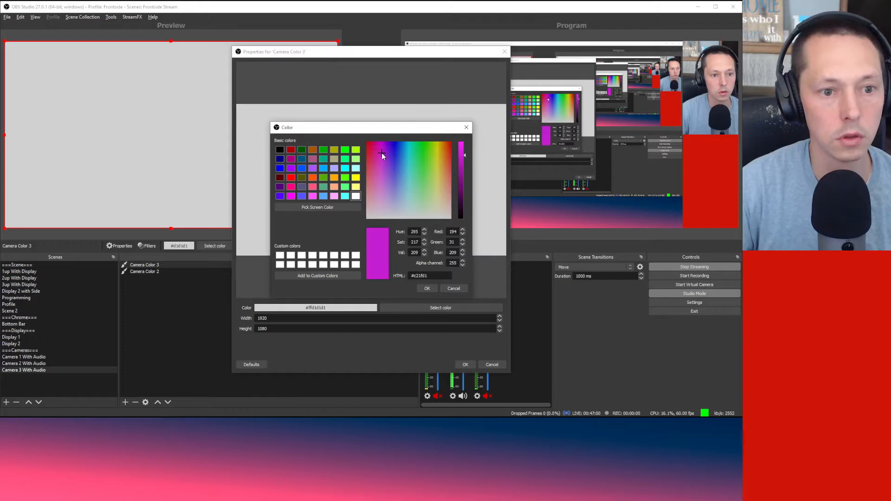
pyautogui.click(429, 288)
pyautogui.click(465, 365)
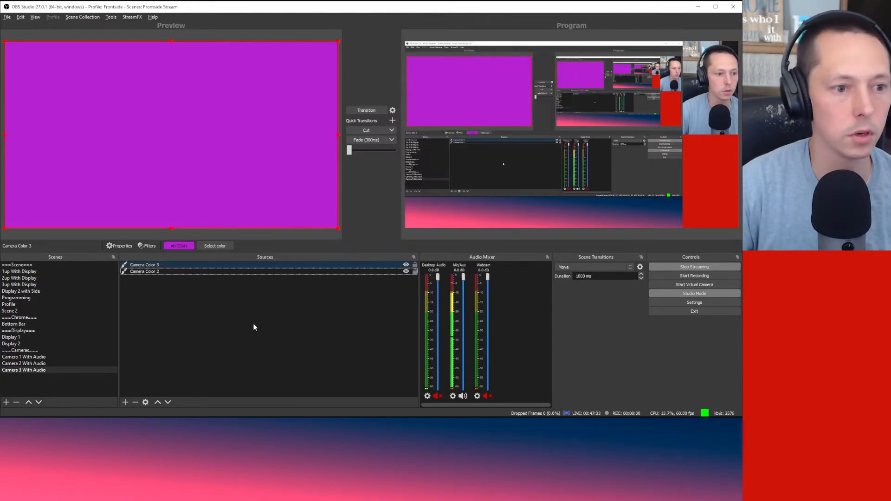
# Step: Remove the red Camera Color 2 source from the scene
pyautogui.click(162, 271)
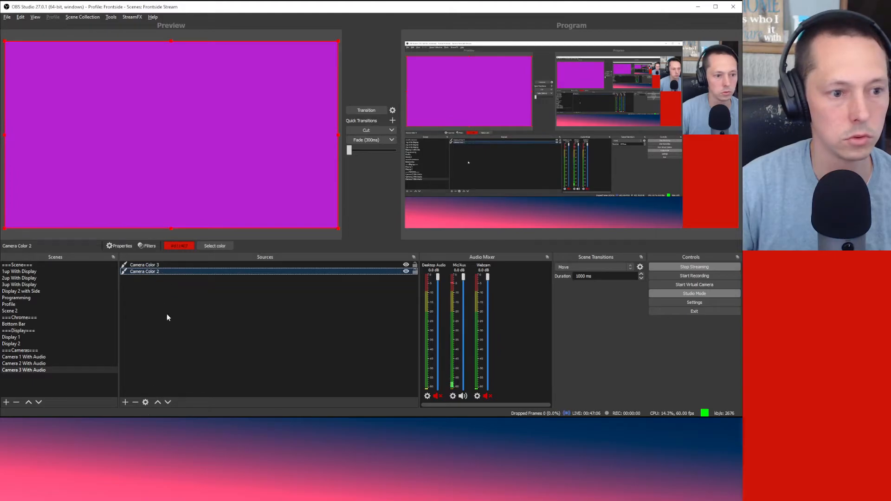
pyautogui.click(137, 403)
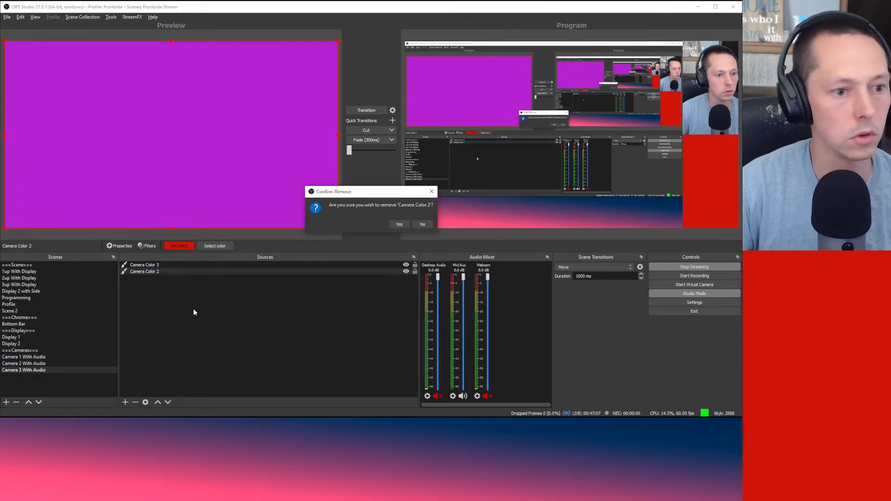
pyautogui.click(399, 225)
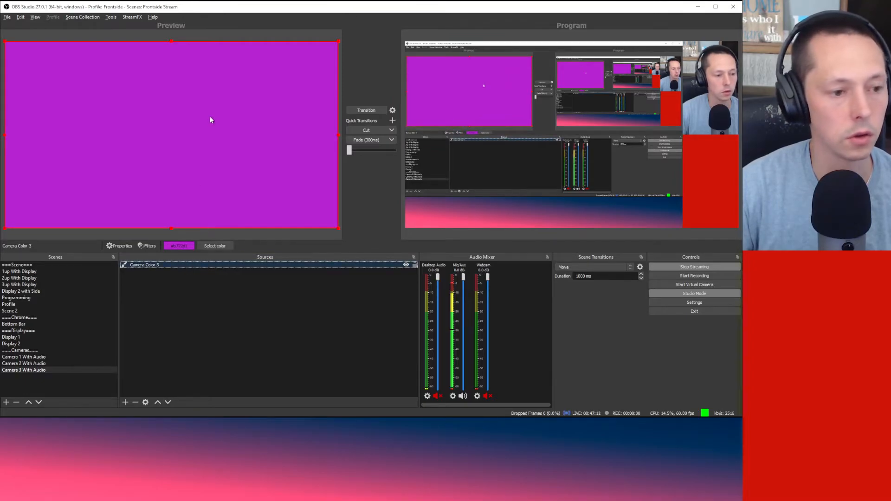
pyautogui.click(204, 328)
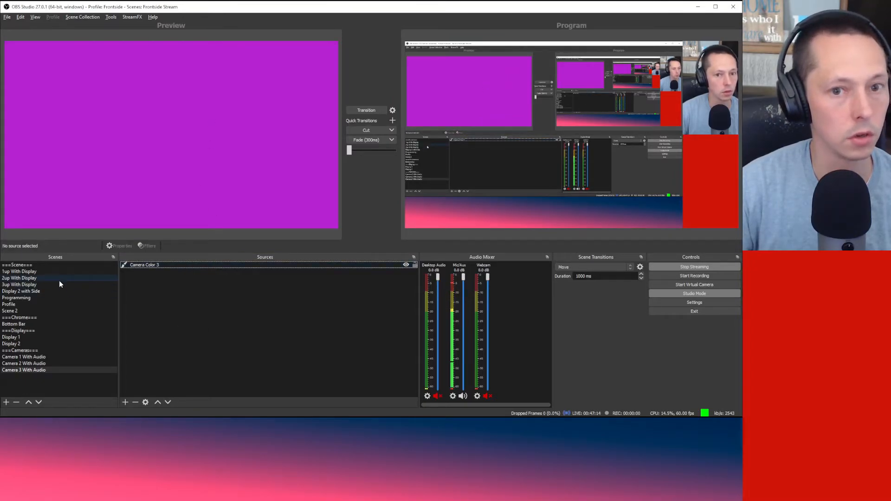
# Step: Review the 2up and 3up With Display scenes and their Chrome source
pyautogui.click(59, 280)
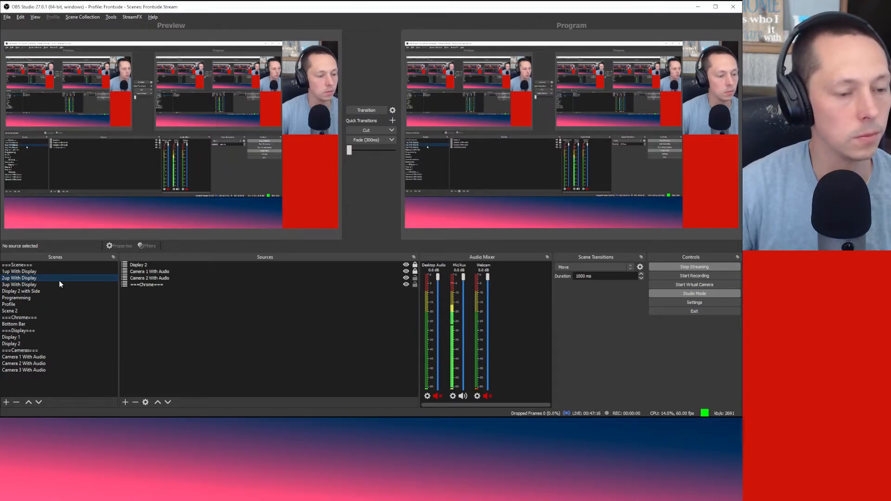
pyautogui.click(34, 283)
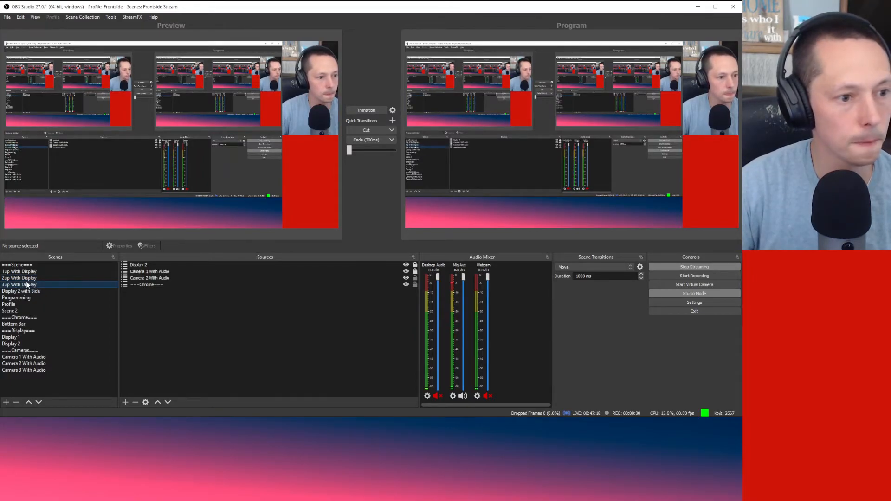
pyautogui.click(184, 305)
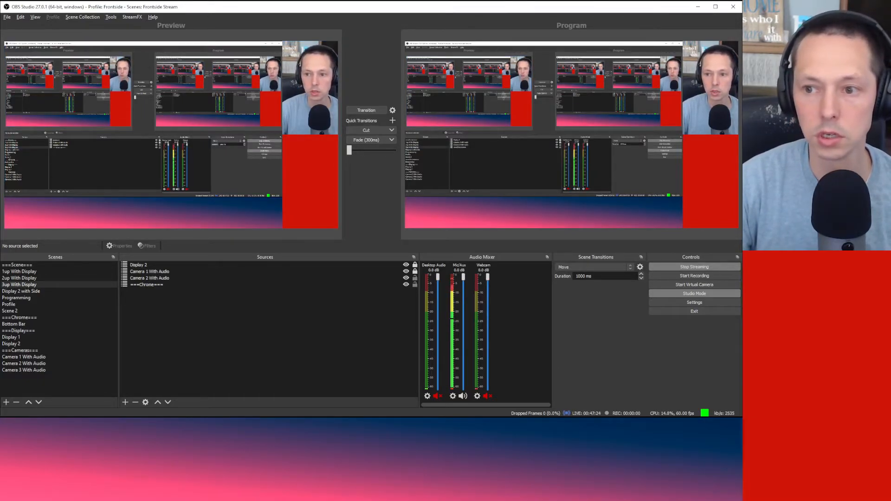
pyautogui.click(303, 71)
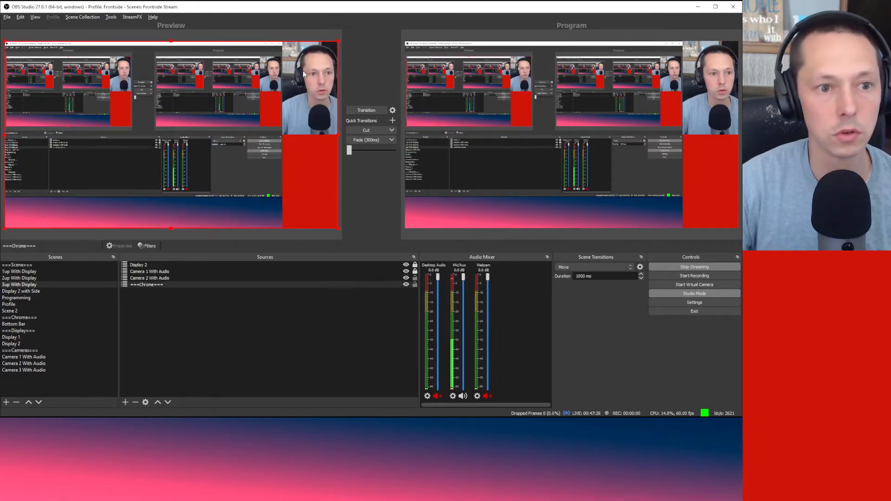
pyautogui.click(179, 302)
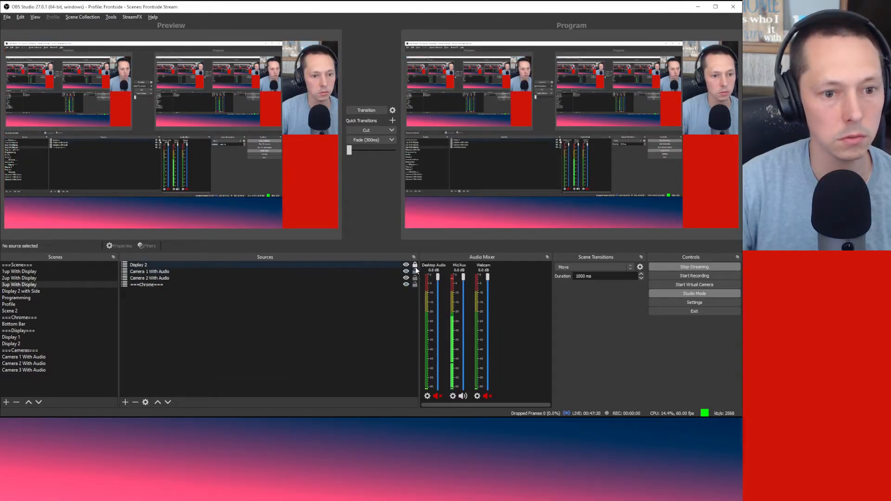
# Step: Lock Camera 1 and Display 2 in 1up, Camera 2 in 2up, and Display 2 in 3up
pyautogui.click(57, 271)
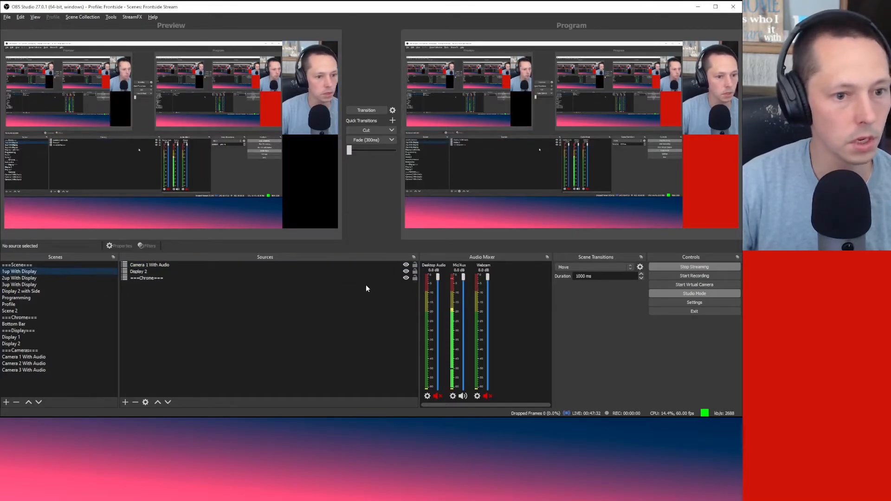
pyautogui.click(416, 264)
pyautogui.click(415, 271)
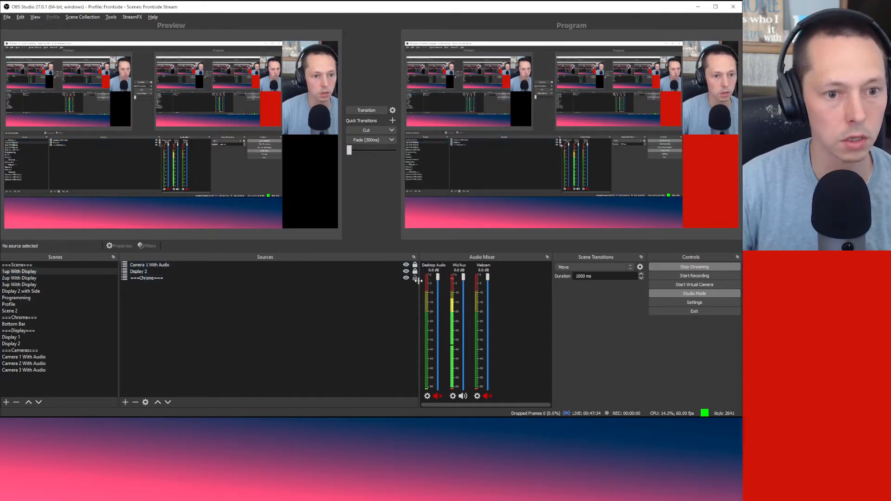
pyautogui.click(80, 278)
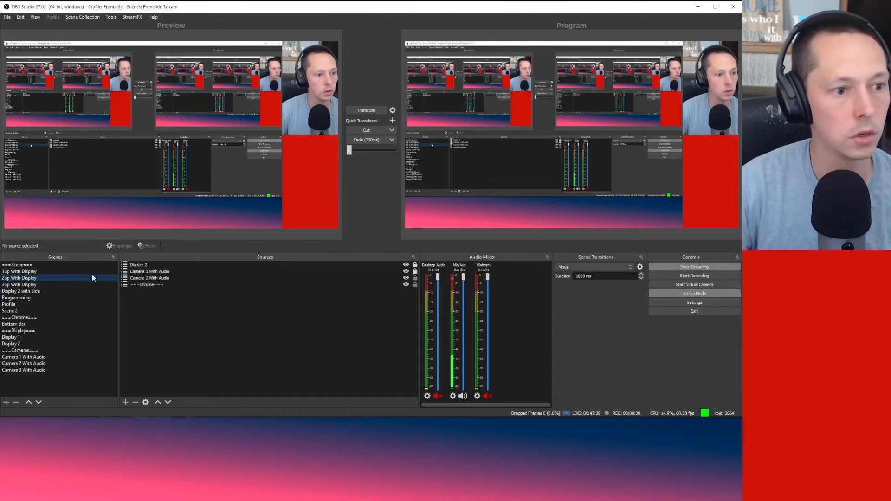
pyautogui.click(415, 278)
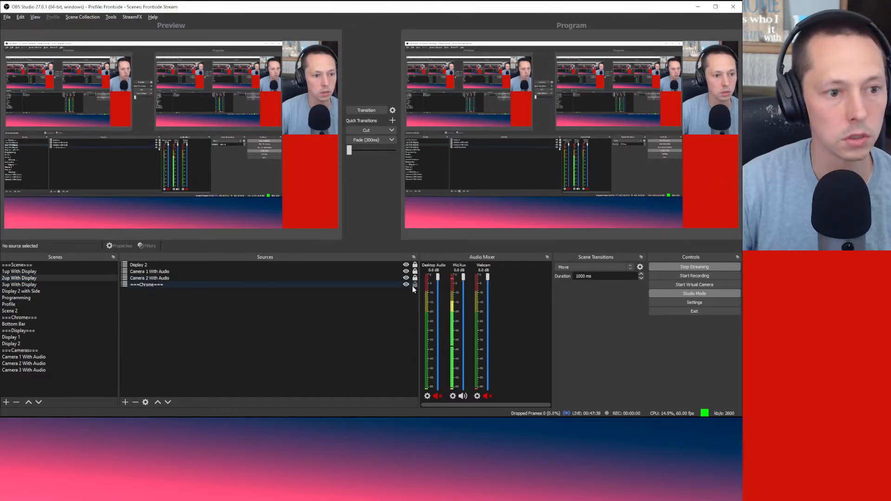
pyautogui.click(49, 285)
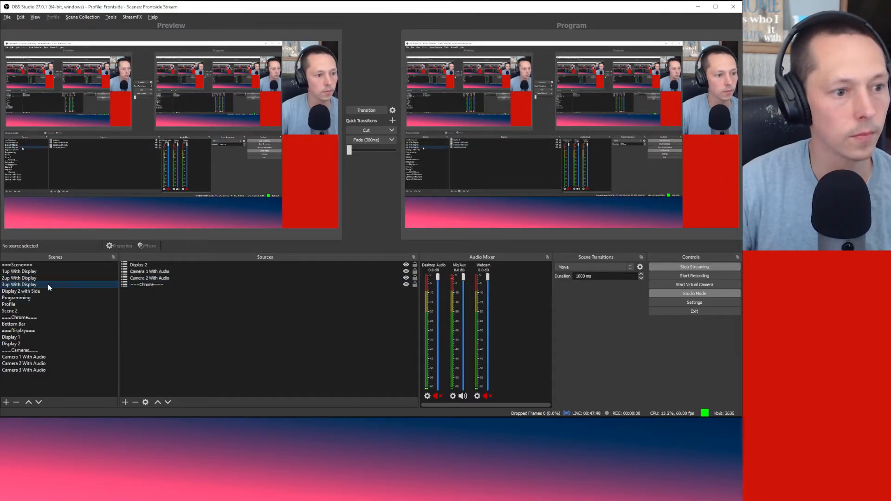
pyautogui.click(415, 265)
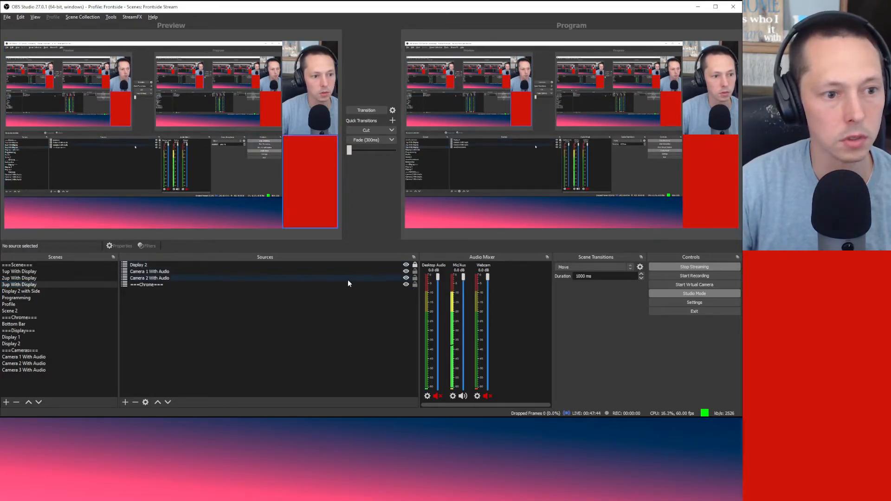
# Step: Select Camera 1 With Audio in the 3up With Display scene and open its options
pyautogui.click(336, 274)
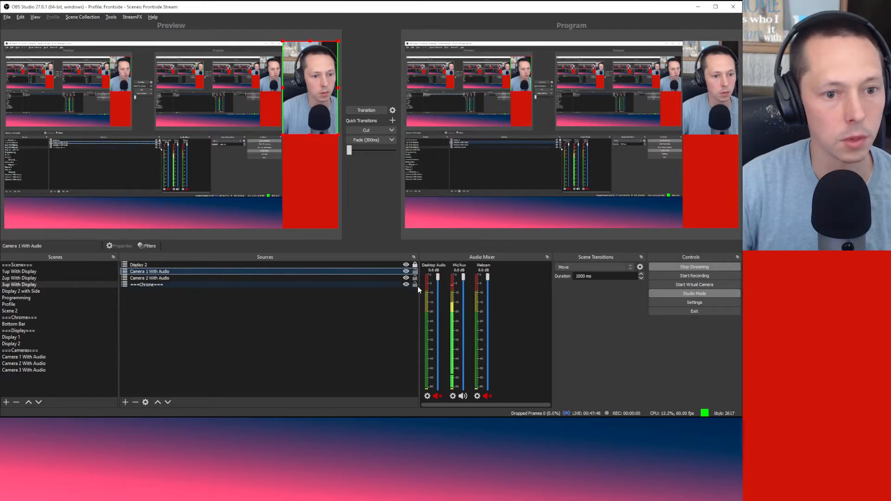
pyautogui.click(381, 291)
pyautogui.click(344, 272)
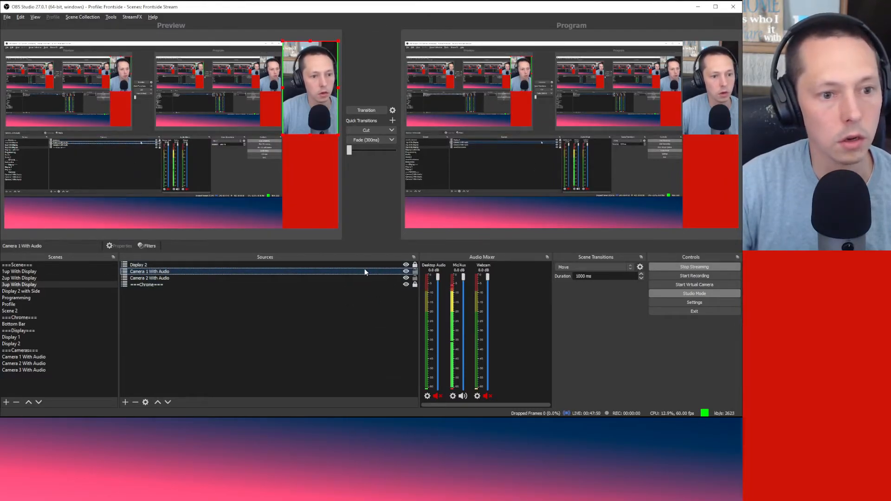
pyautogui.rightClick(360, 270)
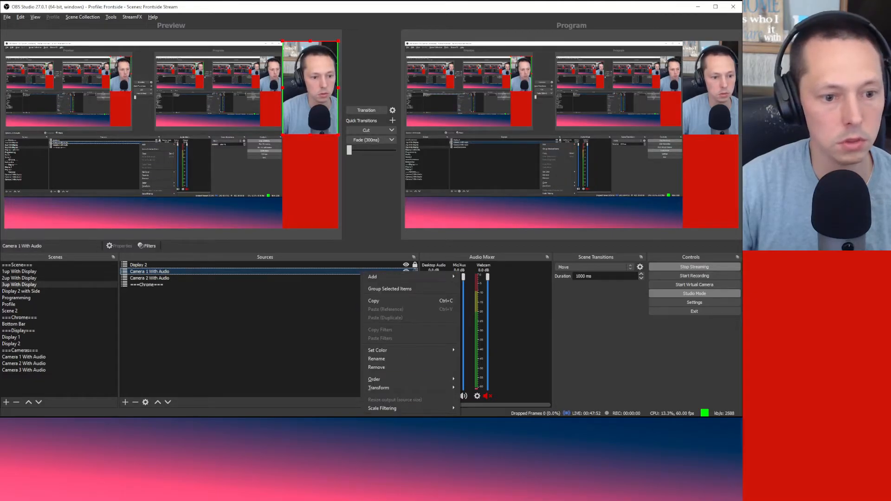
# Step: Set Camera 1 With Audio's transform size to 640×360
pyautogui.moveTo(409, 388)
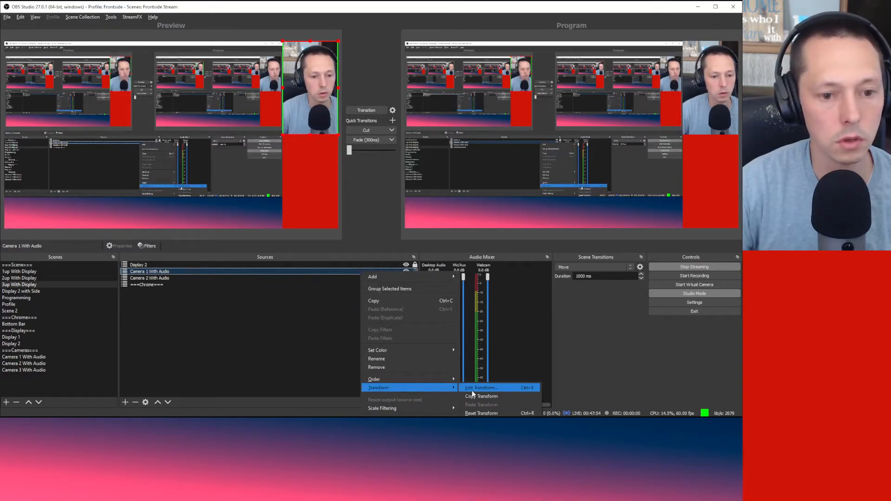
pyautogui.click(493, 388)
pyautogui.moveTo(361, 153); pyautogui.dragTo(371, 279)
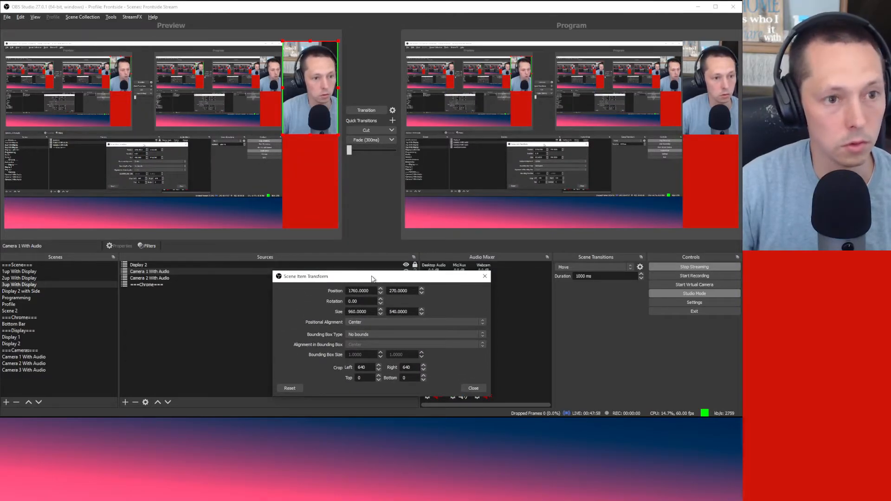
pyautogui.moveTo(369, 313); pyautogui.dragTo(332, 314)
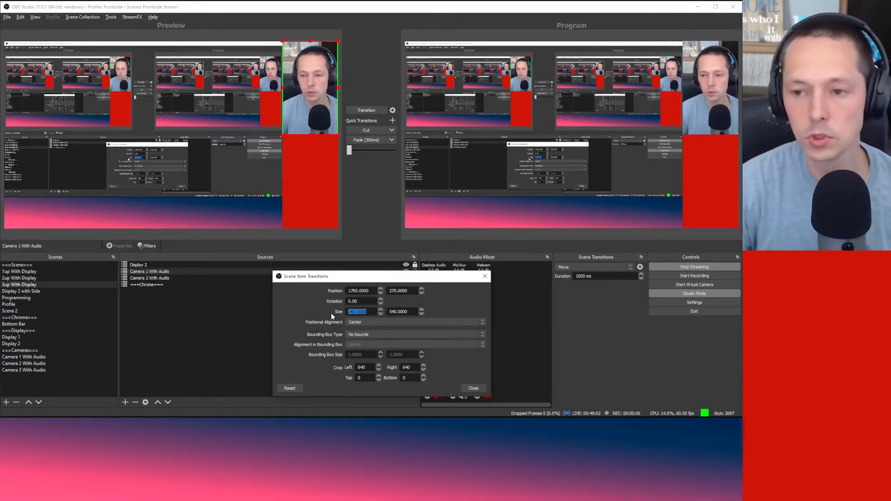
pyautogui.write('640')
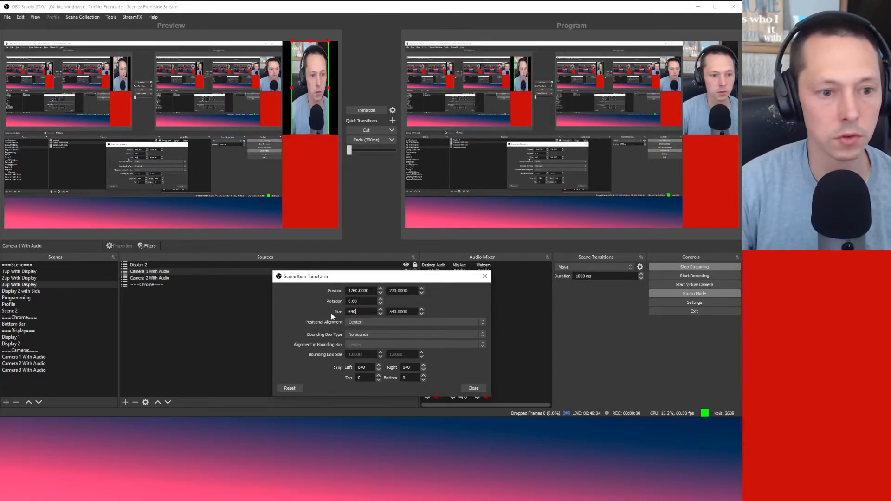
pyautogui.press('Tab')
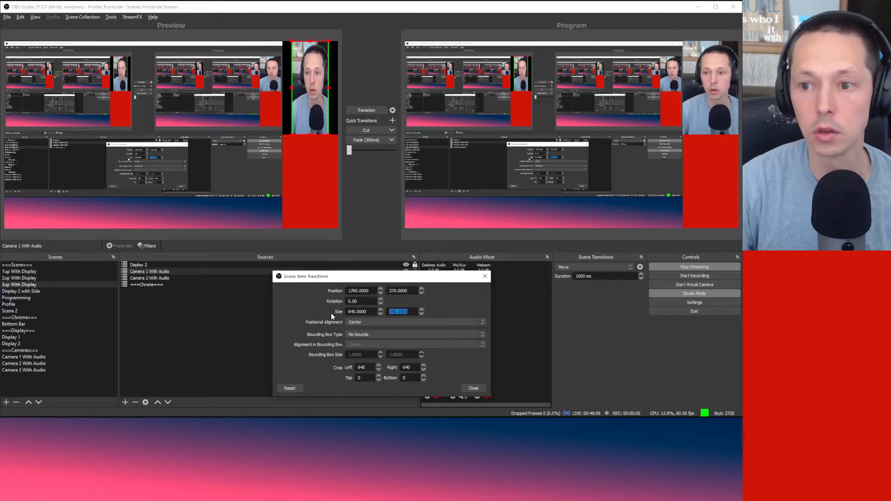
pyautogui.write('360')
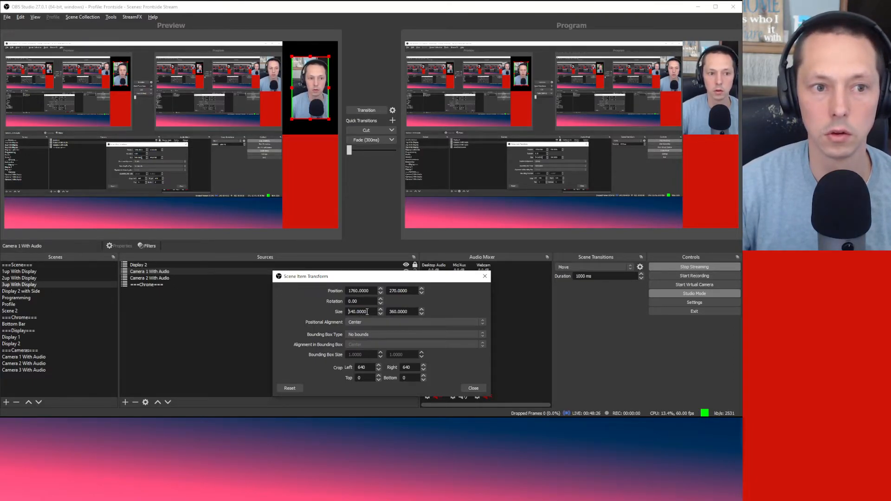
# Step: Crop 480 from the left and right of Camera 1 With Audio
pyautogui.moveTo(374, 369); pyautogui.dragTo(293, 371)
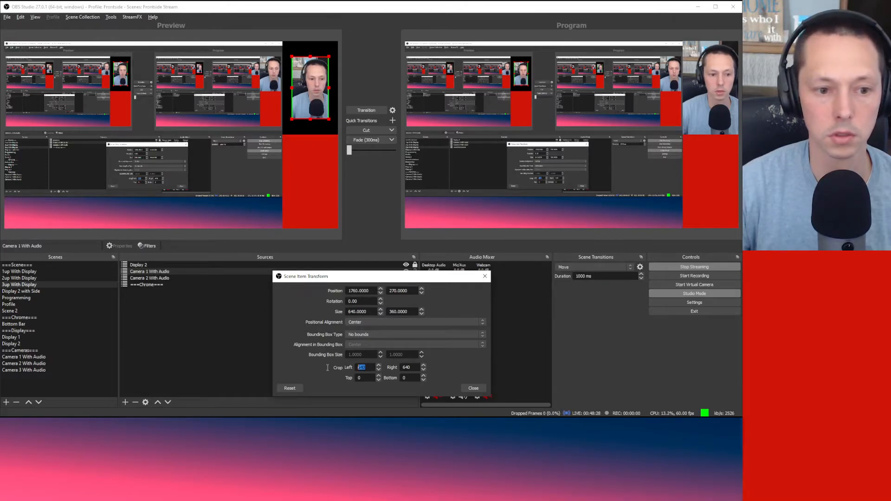
pyautogui.write('0')
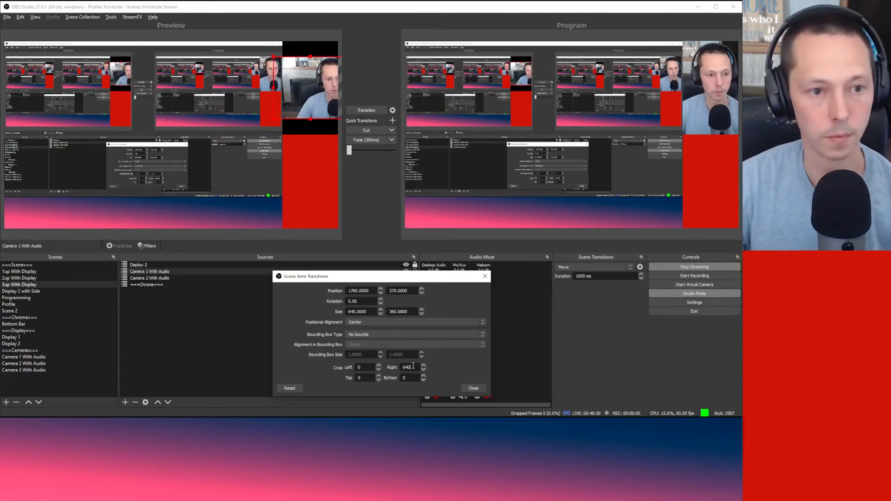
pyautogui.doubleClick(413, 366)
pyautogui.write('0')
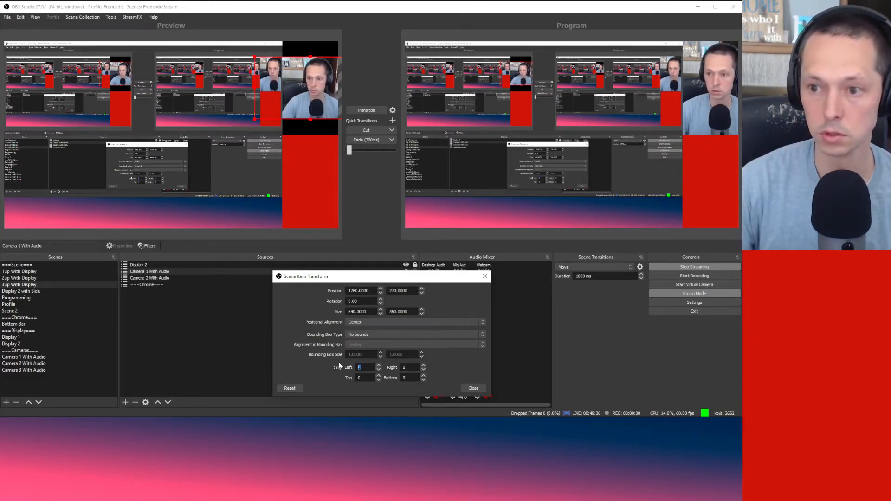
pyautogui.write('480')
pyautogui.press('Tab')
pyautogui.write('480')
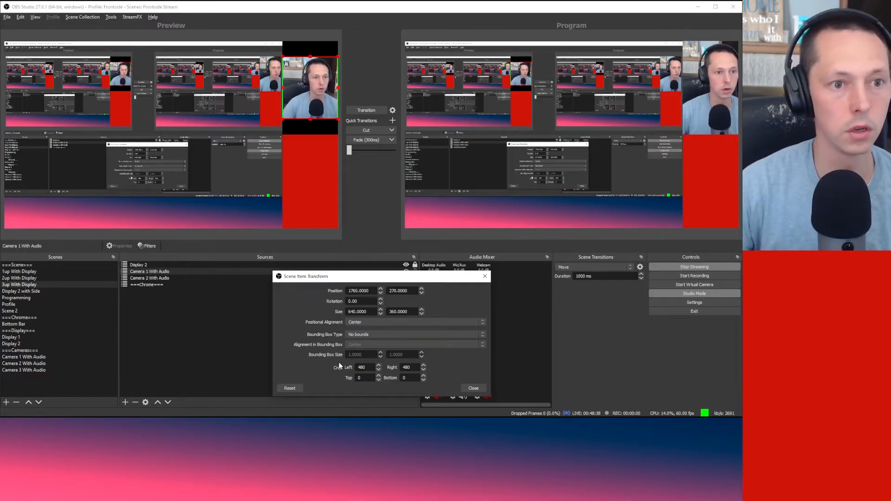
# Step: Move the cropped Camera 1 to the canvas's top-right corner
pyautogui.click(466, 389)
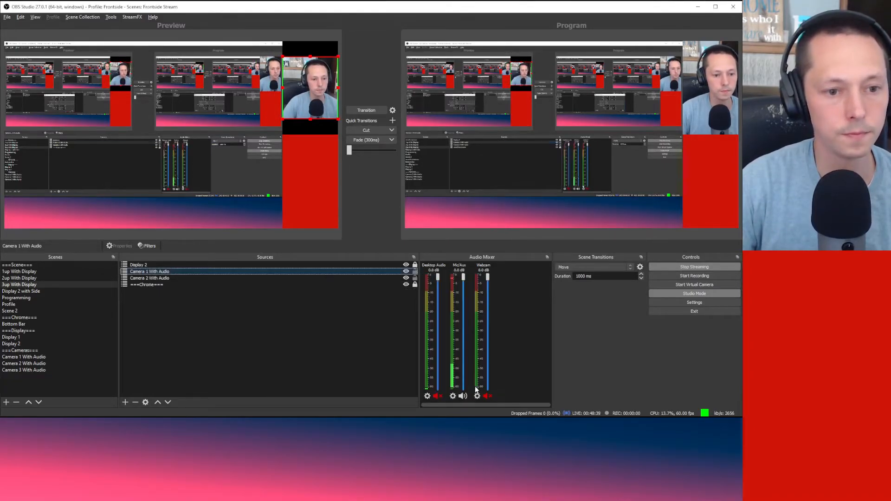
pyautogui.click(304, 128)
pyautogui.moveTo(321, 85); pyautogui.dragTo(322, 69)
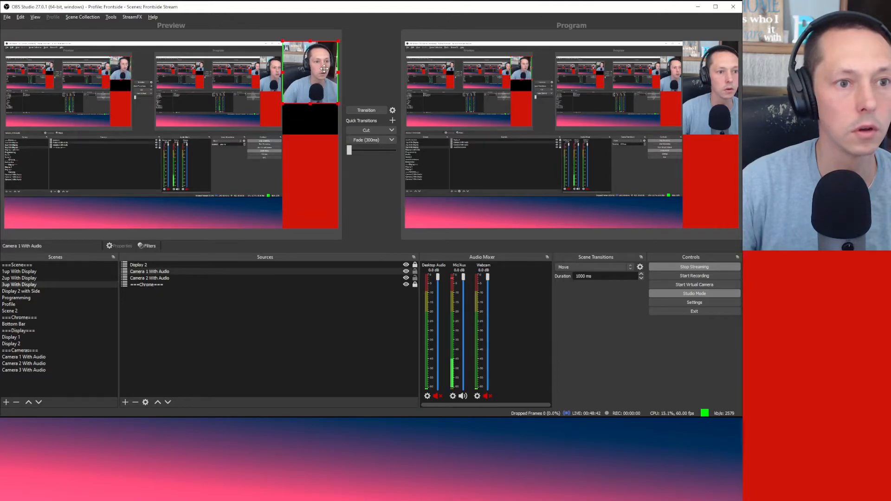
pyautogui.click(316, 136)
pyautogui.click(318, 83)
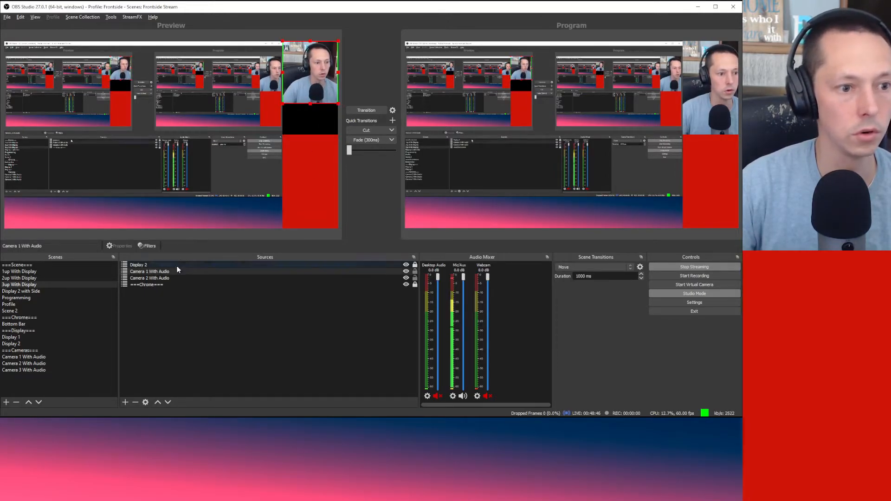
# Step: Copy Camera 1's transform and paste it onto Camera 2 With Audio
pyautogui.rightClick(155, 271)
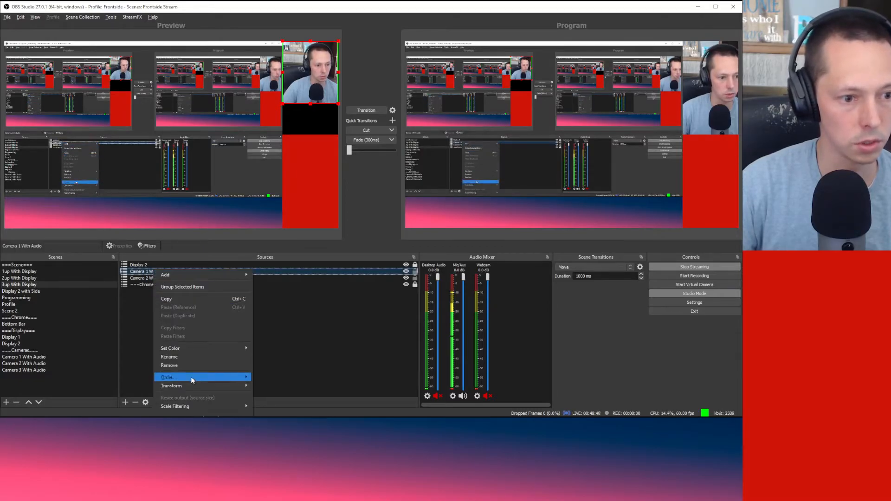
pyautogui.moveTo(194, 385)
pyautogui.click(274, 395)
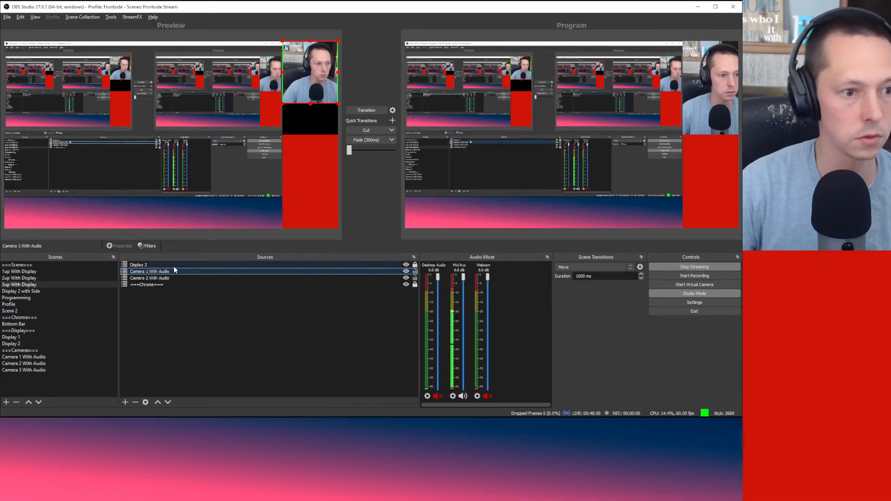
pyautogui.click(157, 278)
pyautogui.rightClick(156, 279)
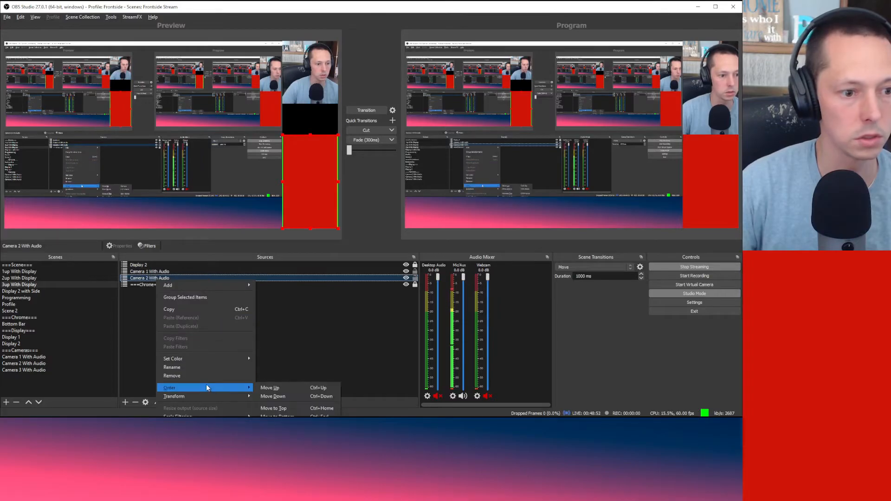
pyautogui.moveTo(211, 397)
pyautogui.click(284, 414)
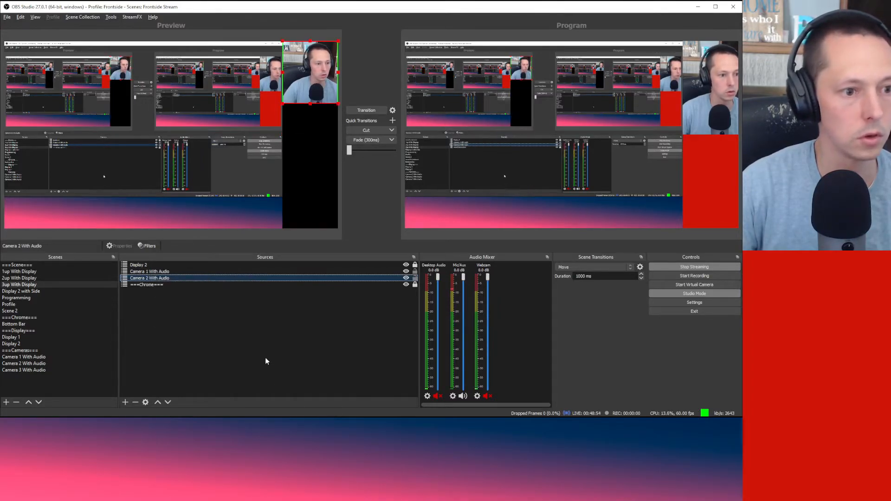
# Step: Stack Camera 1 above Camera 2 in the right-hand column
pyautogui.moveTo(308, 91); pyautogui.dragTo(309, 132)
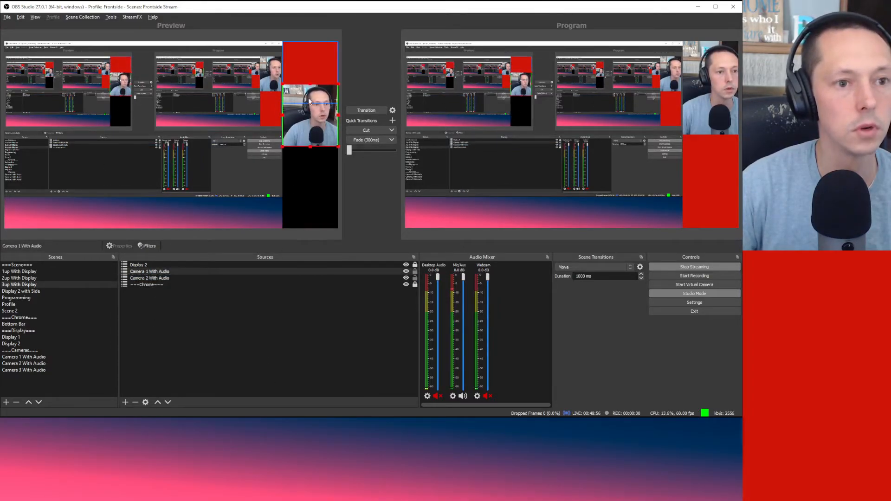
pyautogui.moveTo(311, 64); pyautogui.dragTo(313, 176)
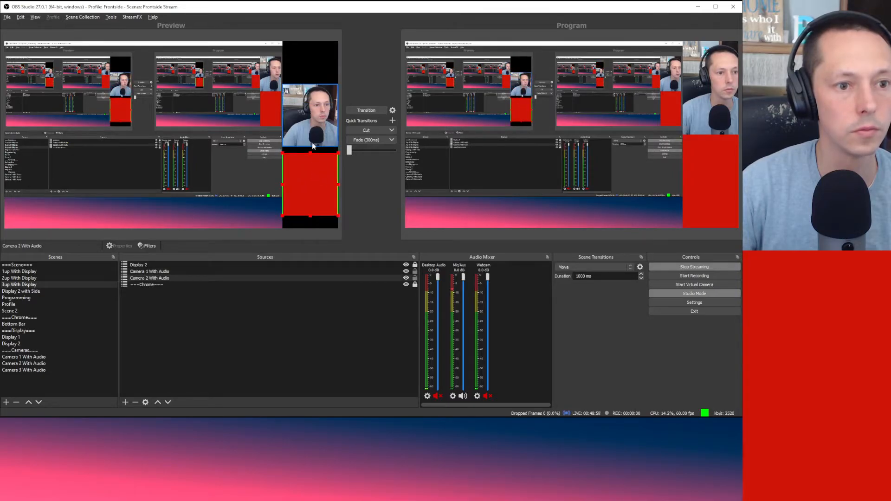
pyautogui.rightClick(192, 311)
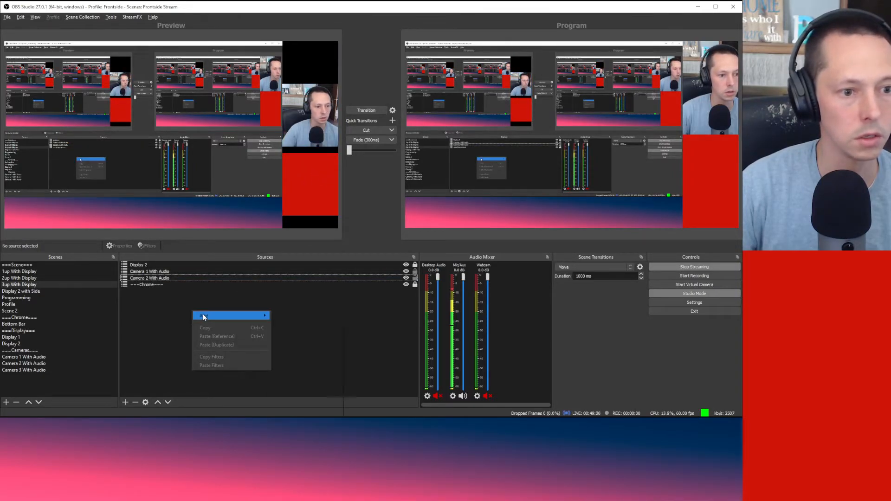
# Step: Add the existing Camera 3 With Audio scene as a source in 3up With Display
pyautogui.moveTo(227, 316)
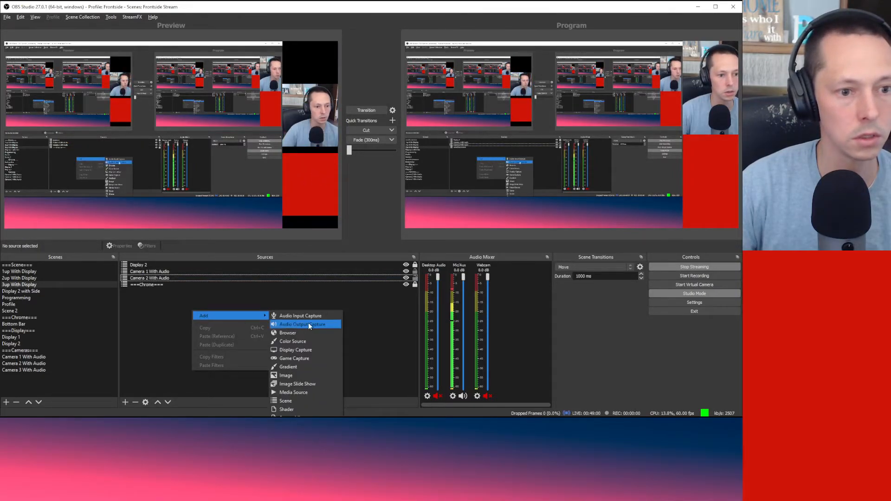
pyautogui.click(310, 400)
pyautogui.scroll(-3, 369, 230)
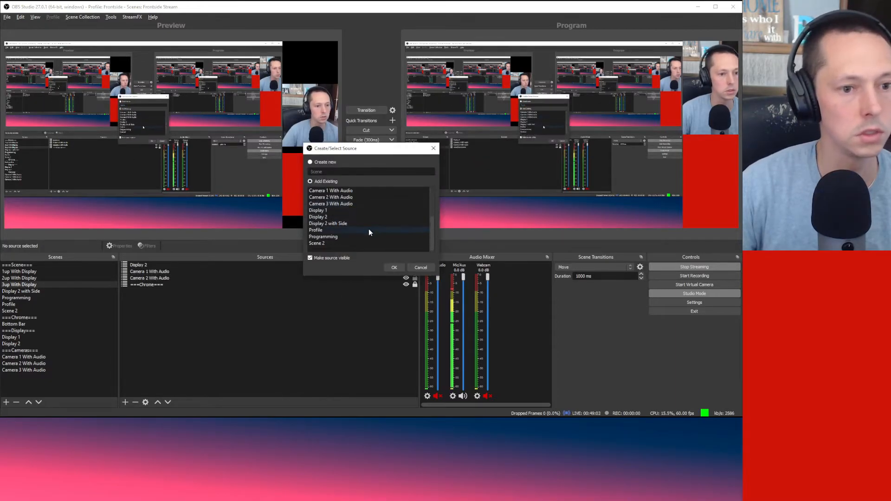
pyautogui.click(358, 204)
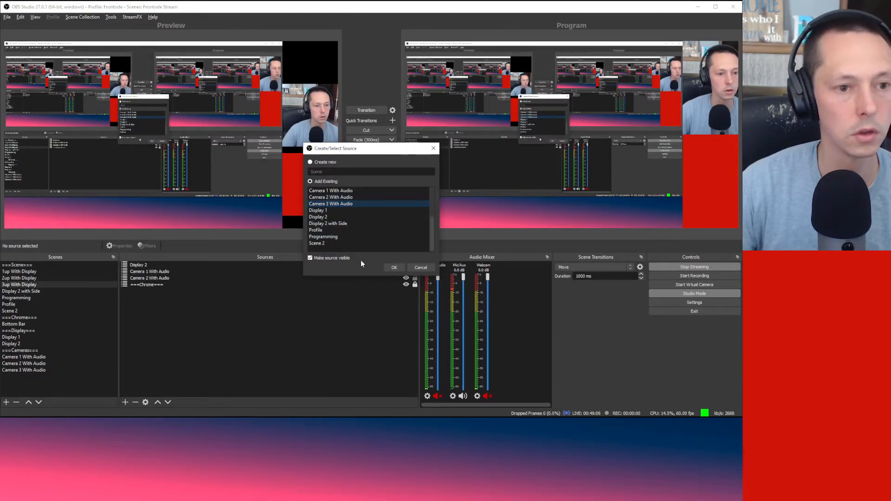
pyautogui.click(394, 268)
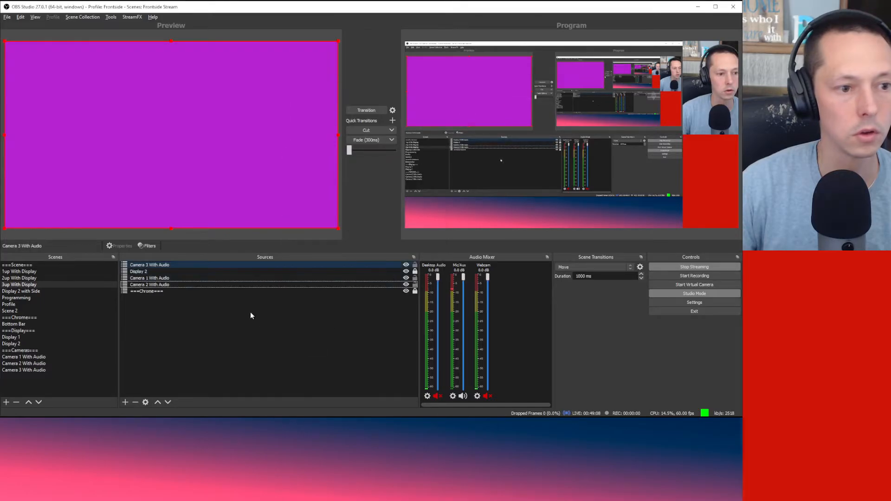
# Step: Resize Camera 3 With Audio through its Transform menu to fit the camera column
pyautogui.click(160, 279)
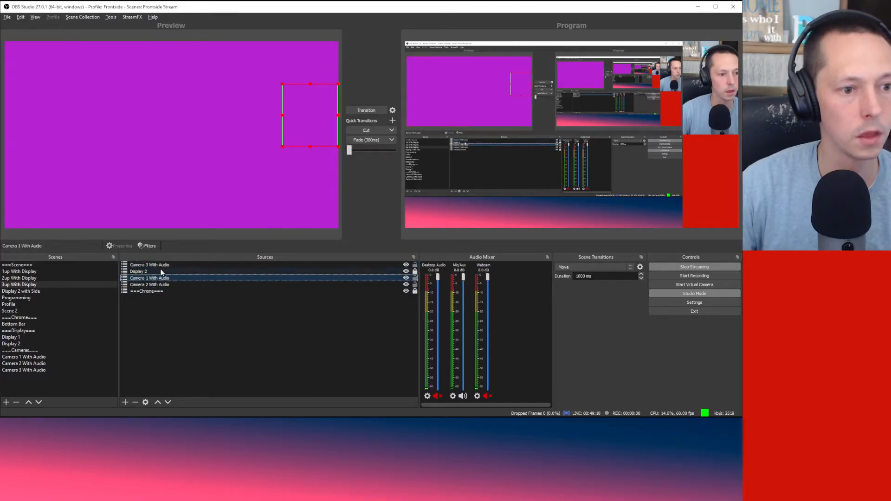
pyautogui.click(161, 266)
pyautogui.rightClick(161, 266)
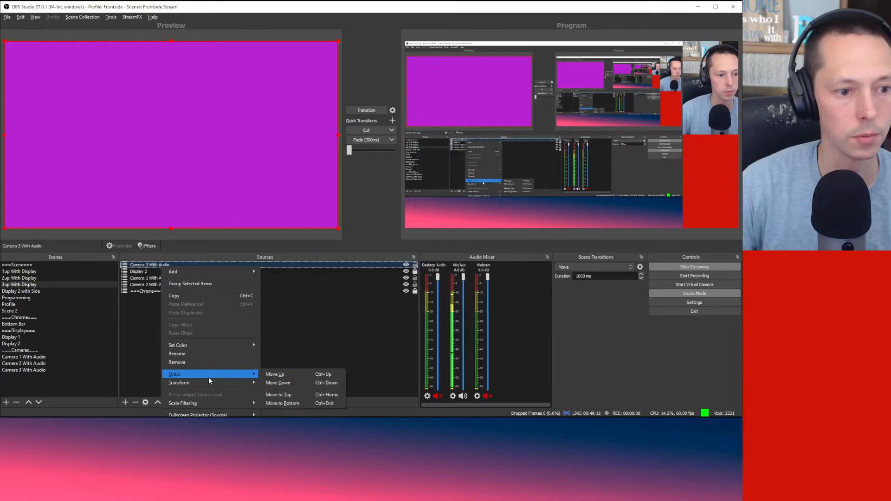
pyautogui.moveTo(210, 384)
pyautogui.click(280, 396)
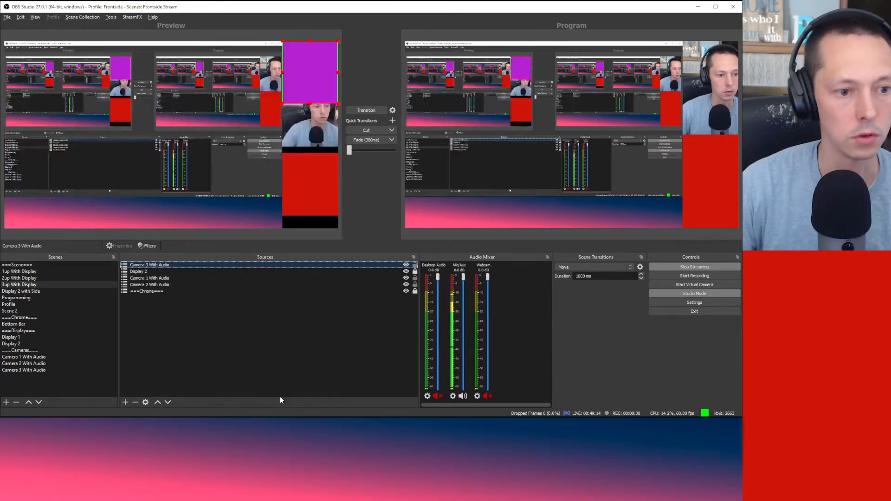
# Step: Stack Camera 1, red Camera 2 and purple Camera 3 top to bottom in the right column
pyautogui.moveTo(299, 75); pyautogui.dragTo(235, 186)
pyautogui.moveTo(306, 121); pyautogui.dragTo(311, 75)
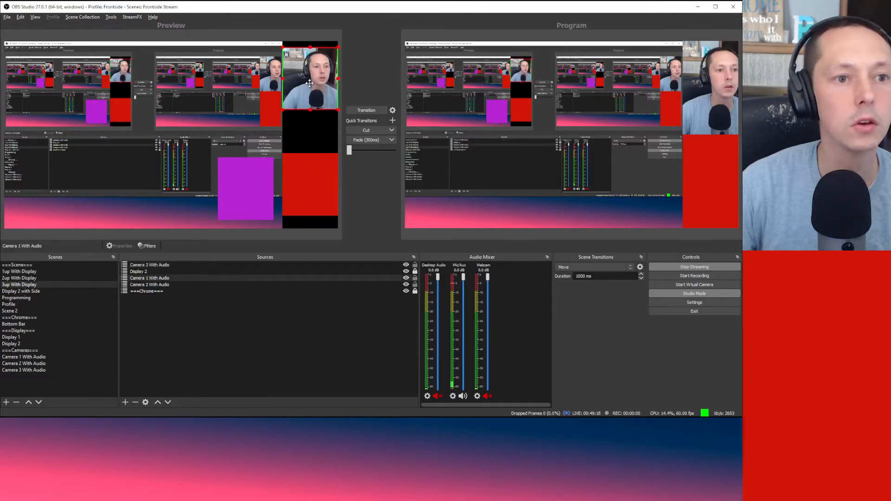
pyautogui.moveTo(322, 190); pyautogui.dragTo(325, 141)
pyautogui.moveTo(249, 198); pyautogui.dragTo(313, 206)
pyautogui.click(332, 342)
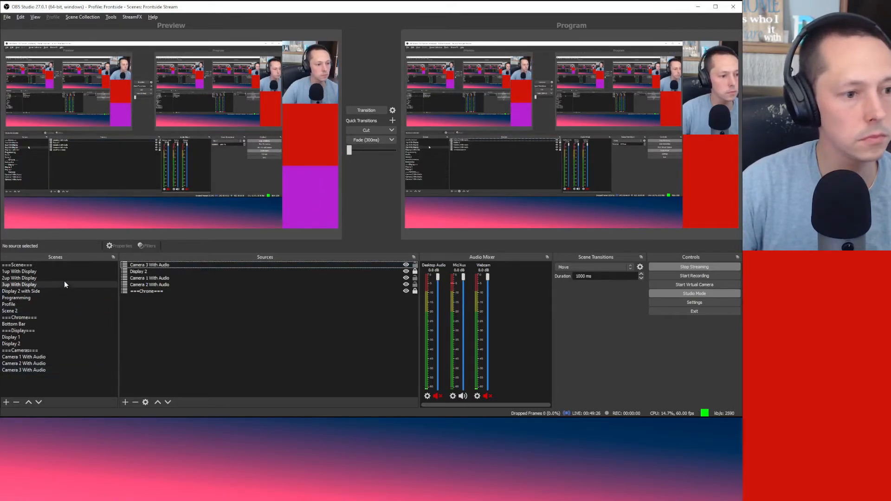
pyautogui.click(47, 271)
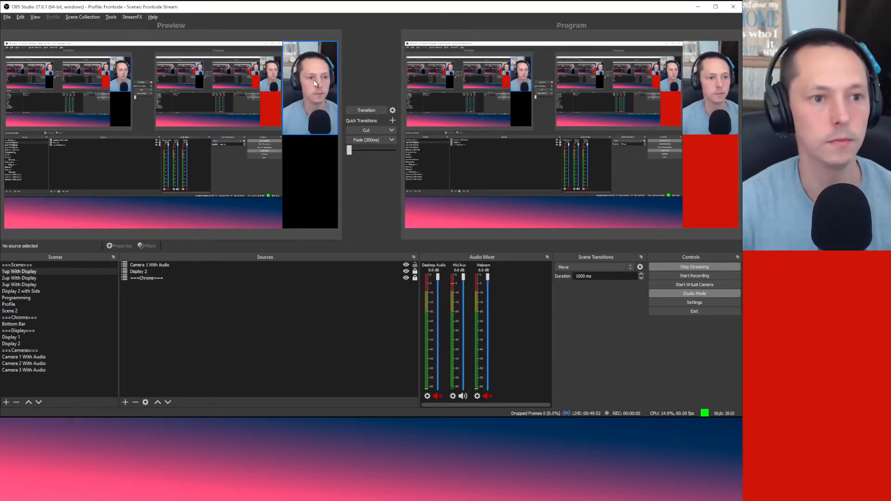
# Step: Drag the Camera 1 webcam from the top-right slot down to the bottom-right slot
pyautogui.click(305, 66)
pyautogui.moveTo(305, 66); pyautogui.dragTo(307, 157)
pyautogui.click(303, 83)
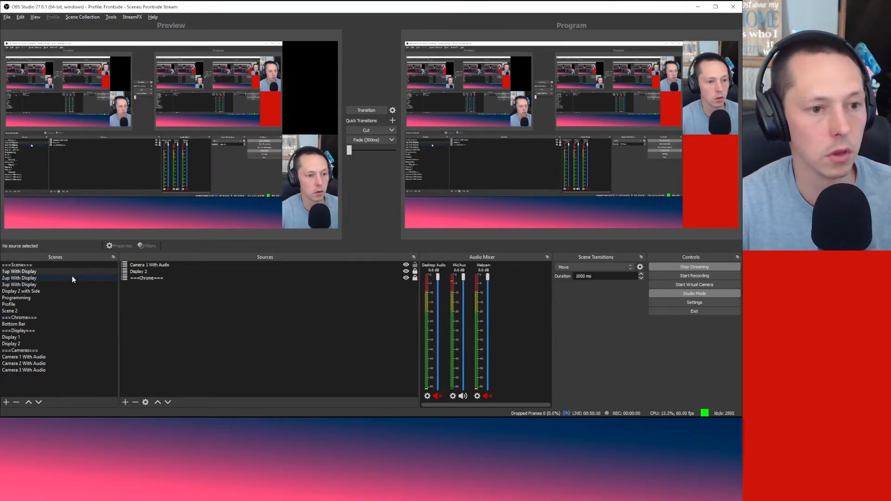
# Step: In 2up With Display, place red Camera 2 top-right, Camera 1 beneath it, and lock both
pyautogui.click(28, 279)
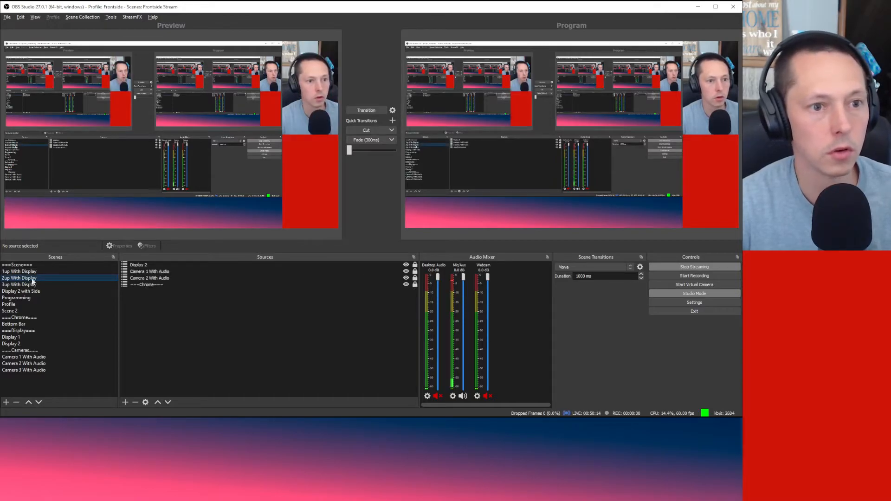
pyautogui.click(76, 270)
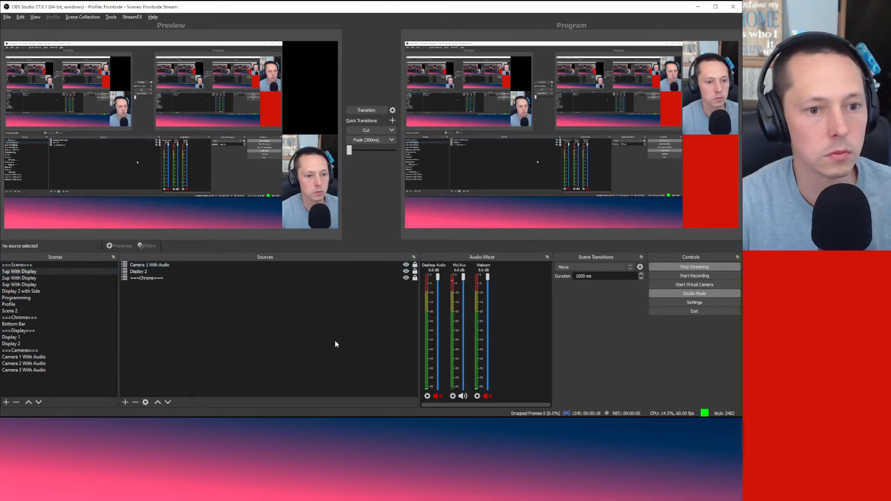
pyautogui.click(35, 278)
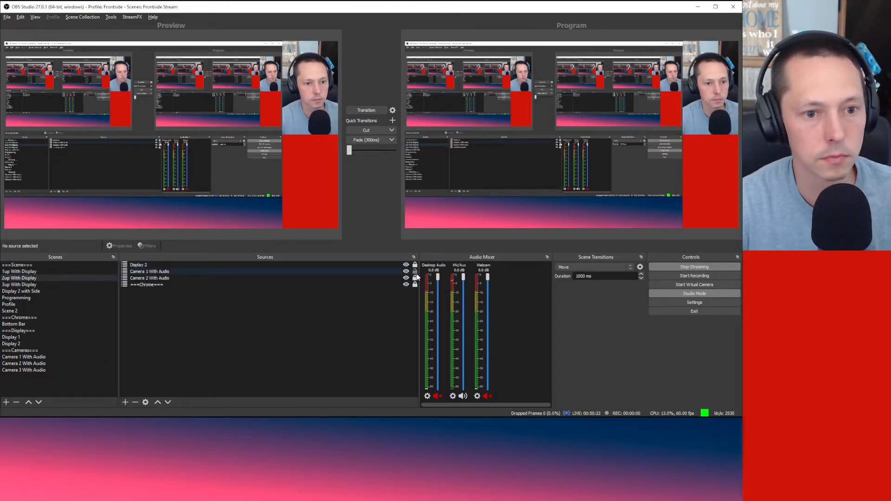
pyautogui.moveTo(301, 79); pyautogui.dragTo(237, 148)
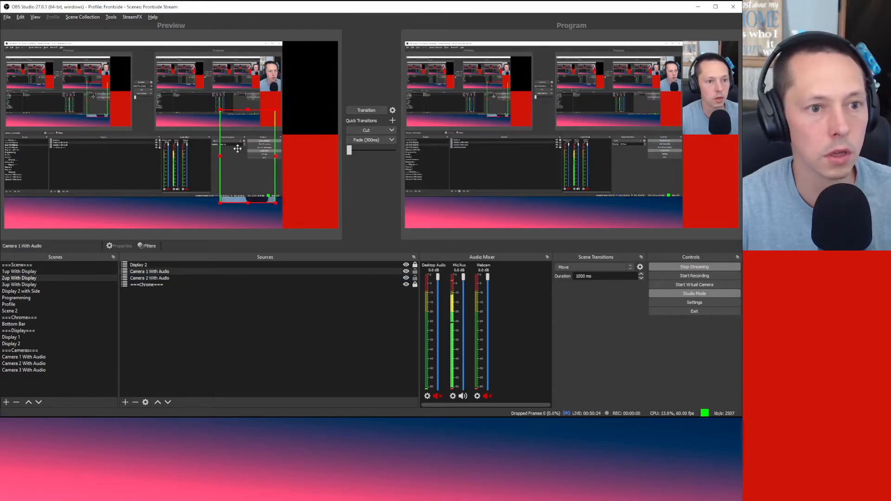
pyautogui.moveTo(299, 179); pyautogui.dragTo(300, 89)
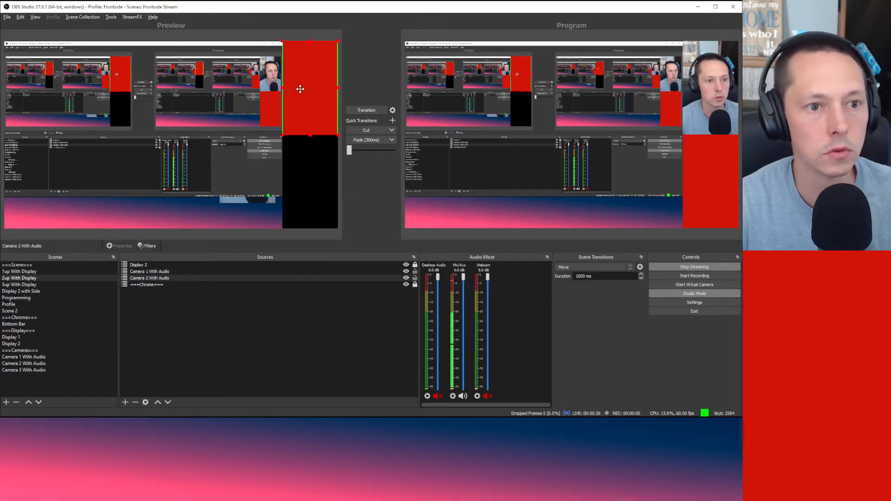
pyautogui.click(308, 170)
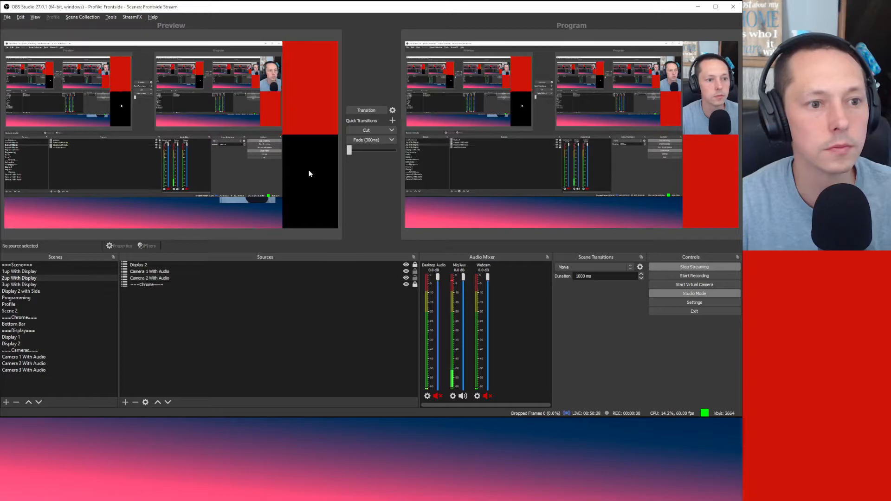
pyautogui.moveTo(257, 201); pyautogui.dragTo(321, 226)
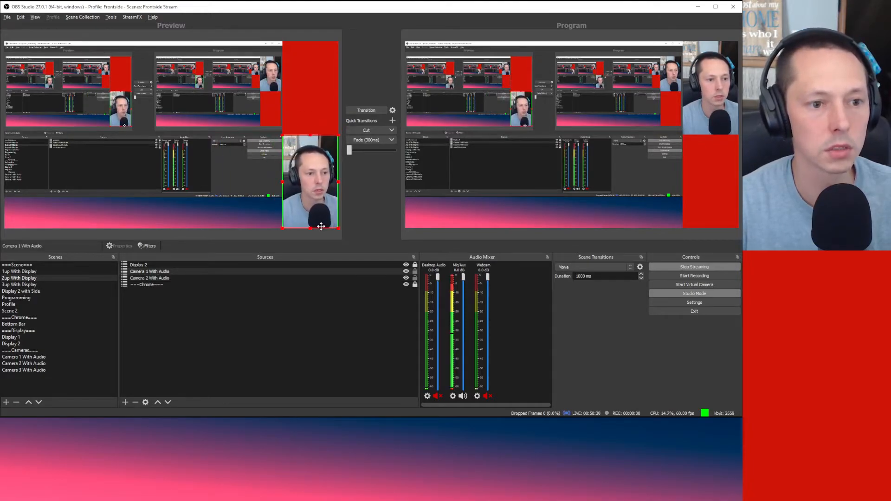
pyautogui.click(324, 364)
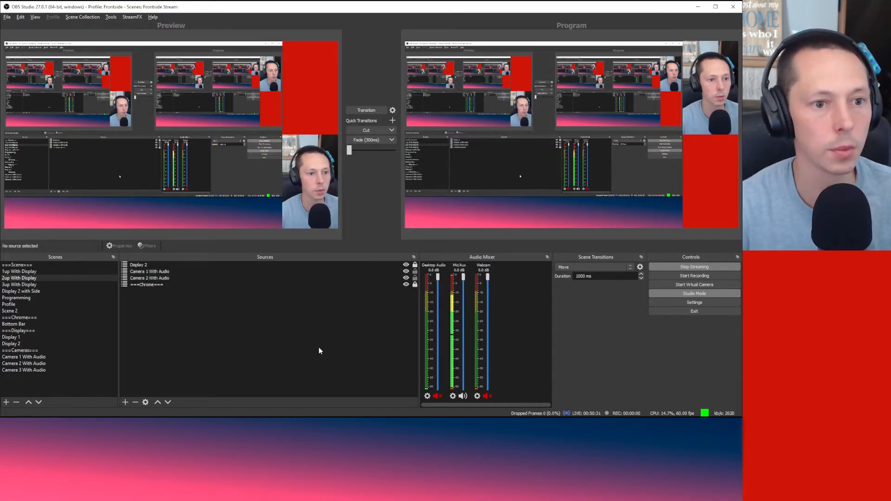
pyautogui.click(416, 279)
pyautogui.click(416, 272)
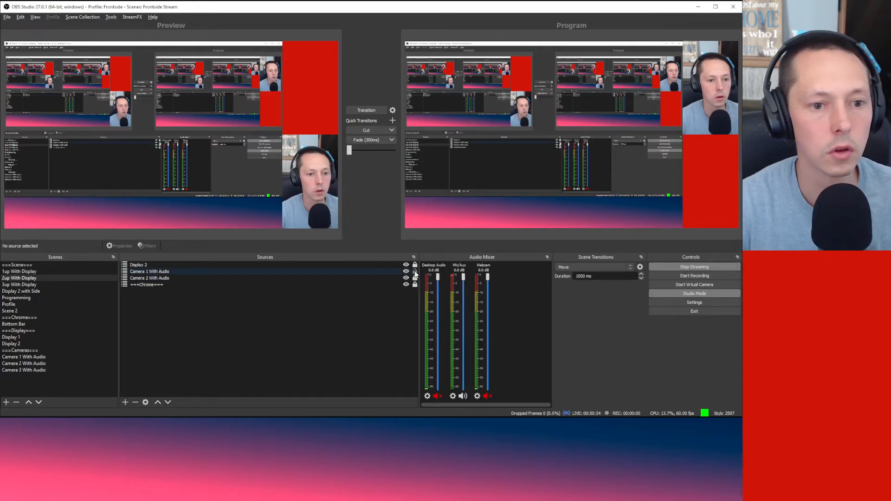
# Step: Stack red Camera 2, purple Camera 3, then Camera 1 down the right column and lock all three
pyautogui.click(56, 285)
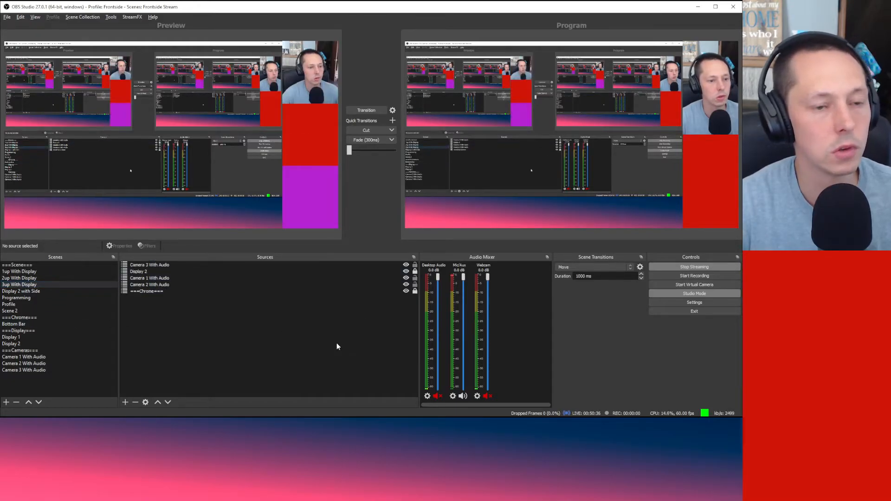
pyautogui.moveTo(323, 82); pyautogui.dragTo(253, 184)
pyautogui.moveTo(309, 143); pyautogui.dragTo(313, 74)
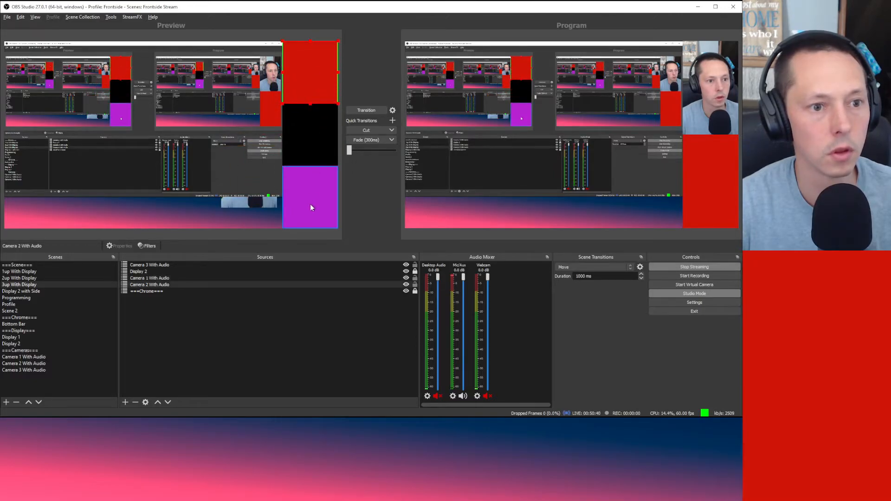
pyautogui.moveTo(311, 197); pyautogui.dragTo(309, 137)
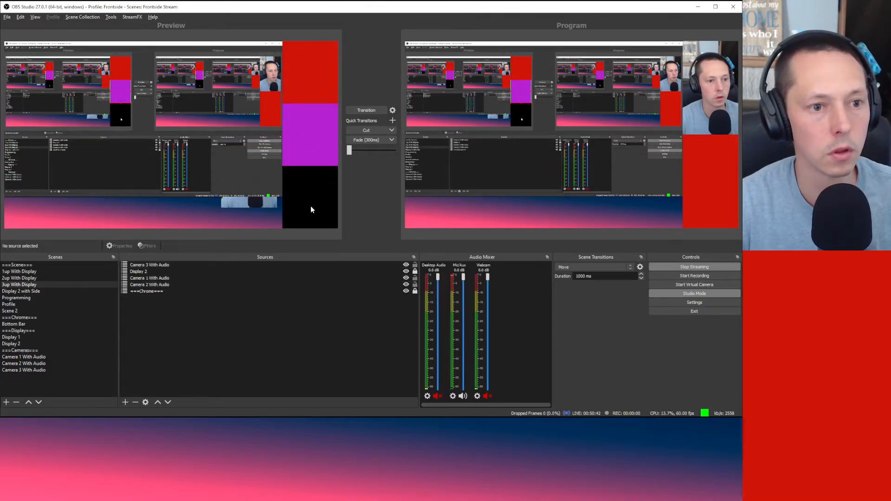
pyautogui.moveTo(266, 208); pyautogui.dragTo(325, 222)
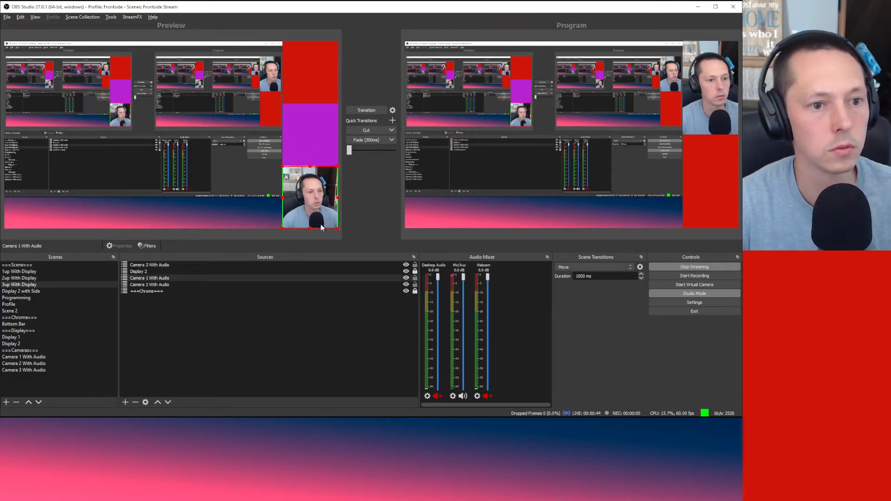
pyautogui.click(303, 336)
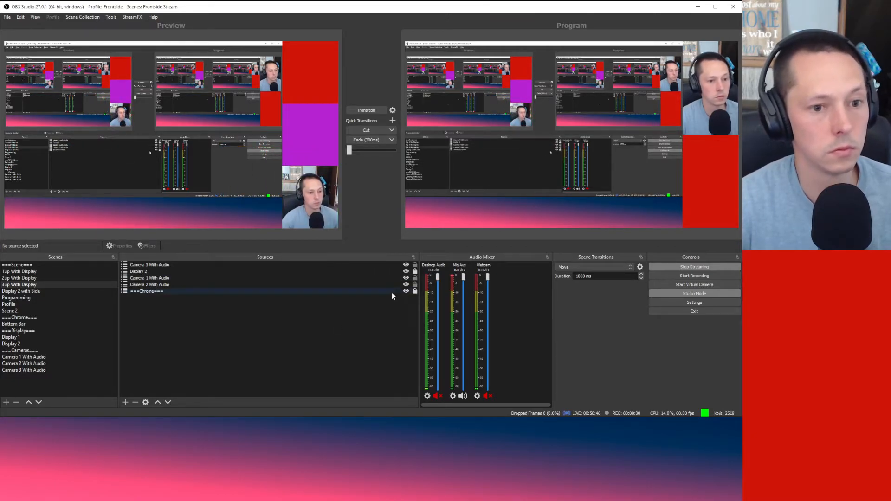
pyautogui.click(416, 279)
pyautogui.click(416, 285)
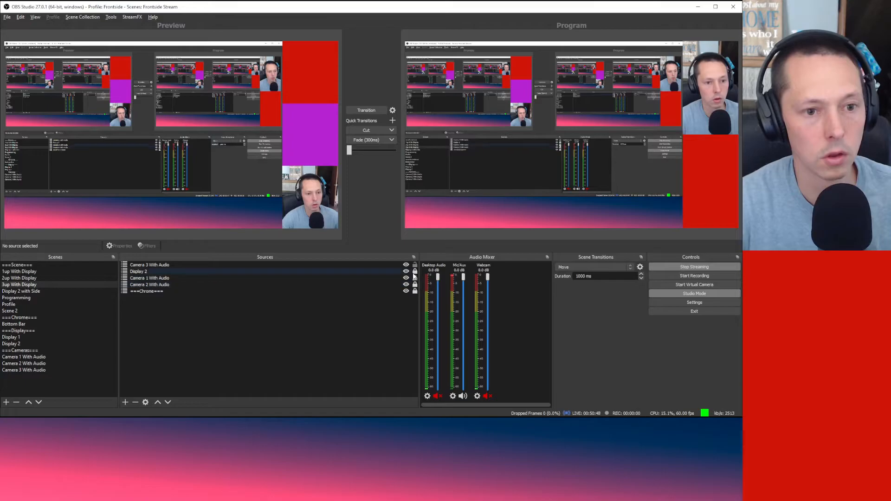
pyautogui.click(416, 265)
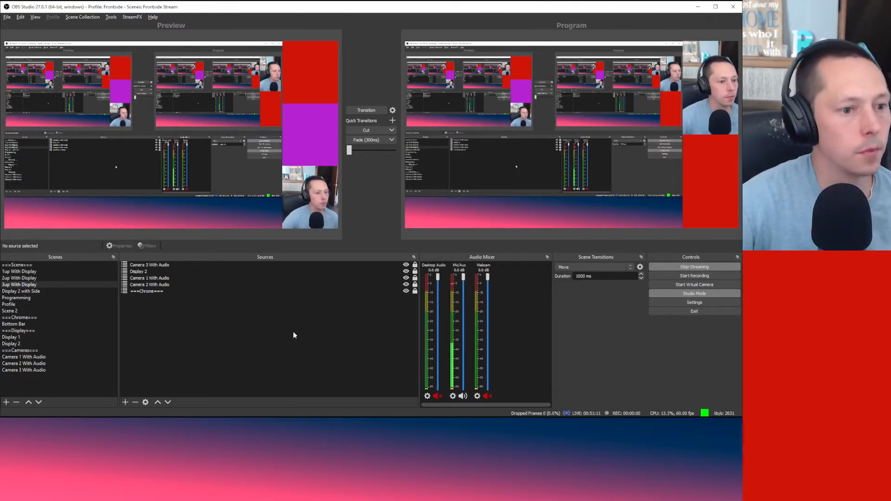
# Step: Move Camera 3 With Audio two places down in the source order
pyautogui.click(178, 265)
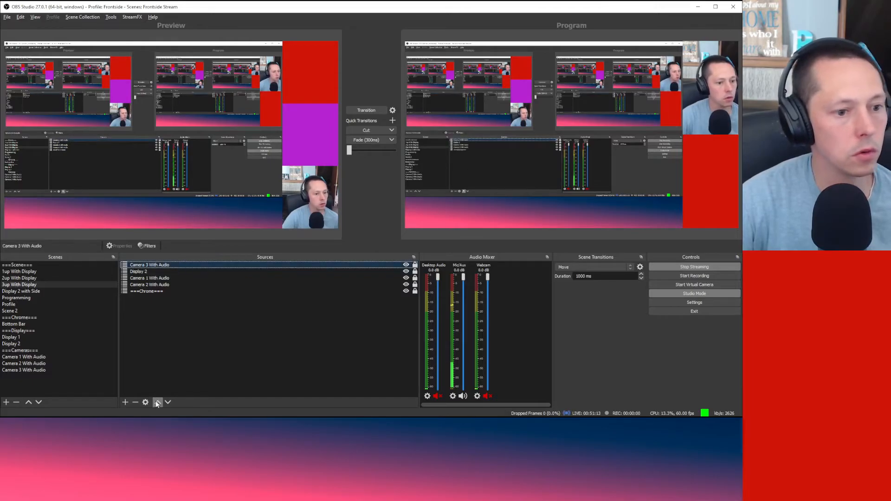
pyautogui.click(167, 404)
pyautogui.click(168, 402)
# Step: Move Camera 3 With Audio below Camera 2 With Audio in the 3up scene's sources
pyautogui.click(168, 402)
pyautogui.click(297, 311)
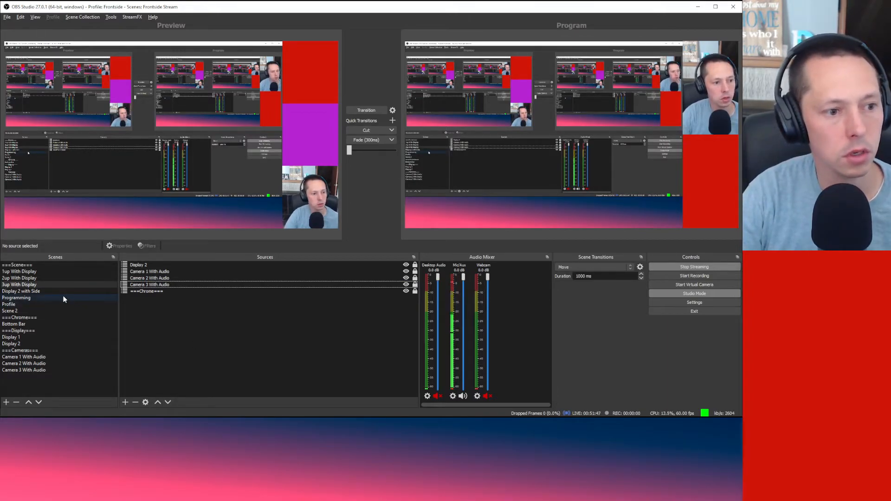
# Step: Remove the Profile scene with a confirmed Yes, then bring up Scene 2's context menu
pyautogui.click(35, 305)
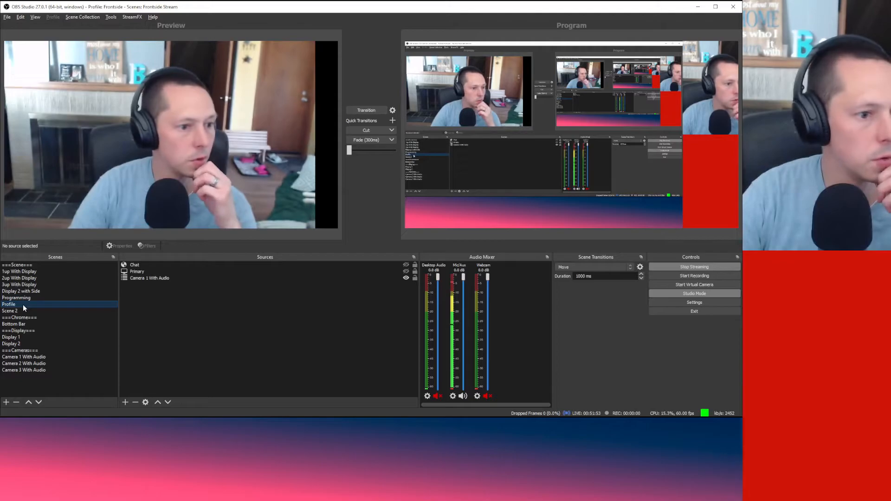
pyautogui.rightClick(24, 305)
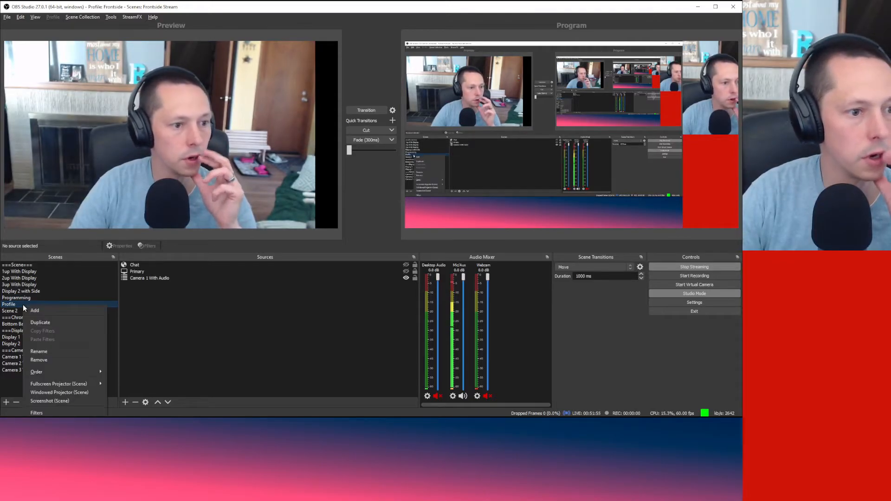
pyautogui.click(45, 360)
pyautogui.click(389, 224)
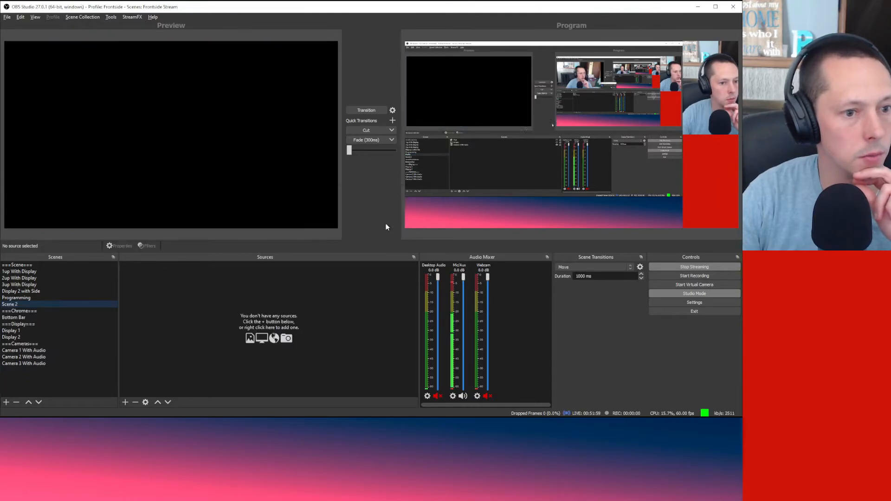
pyautogui.rightClick(13, 307)
# Step: Delete Scene 2 and the Programming scene, confirming each removal
pyautogui.click(55, 361)
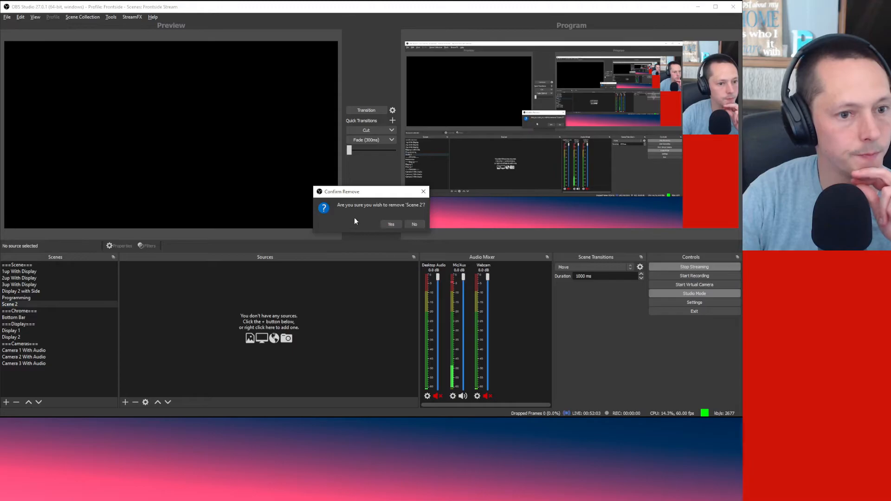
pyautogui.click(392, 223)
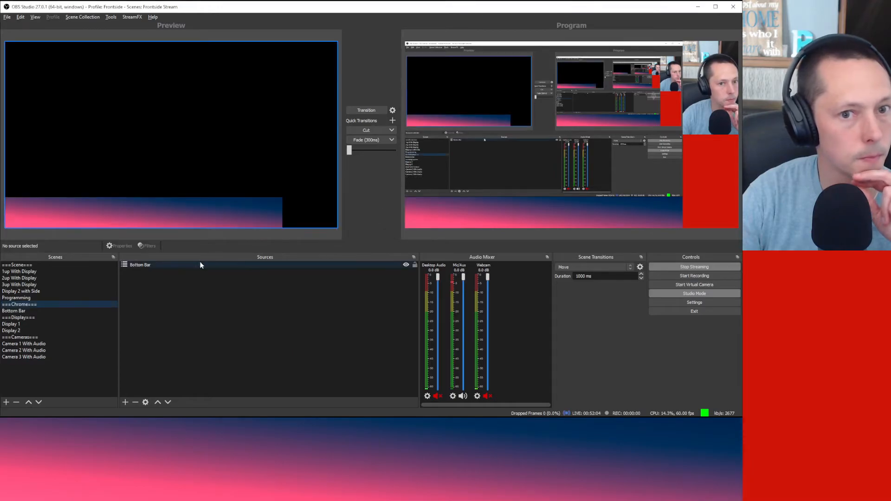
pyautogui.click(44, 298)
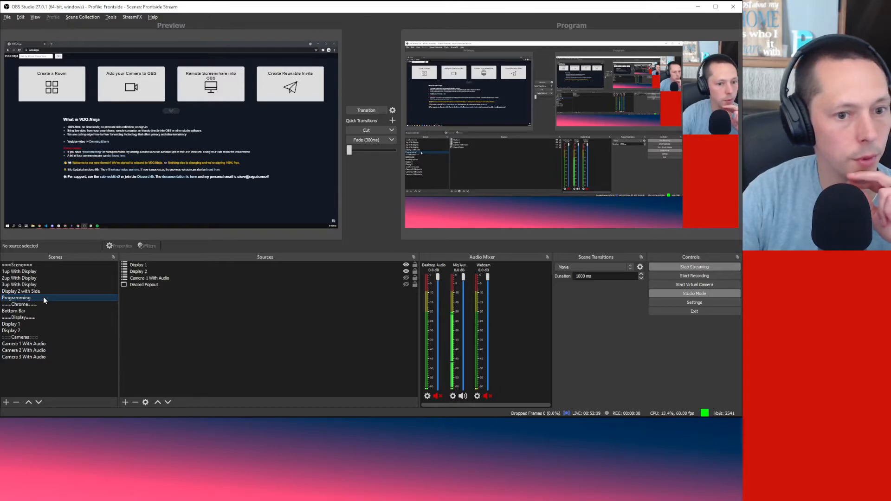
pyautogui.rightClick(43, 299)
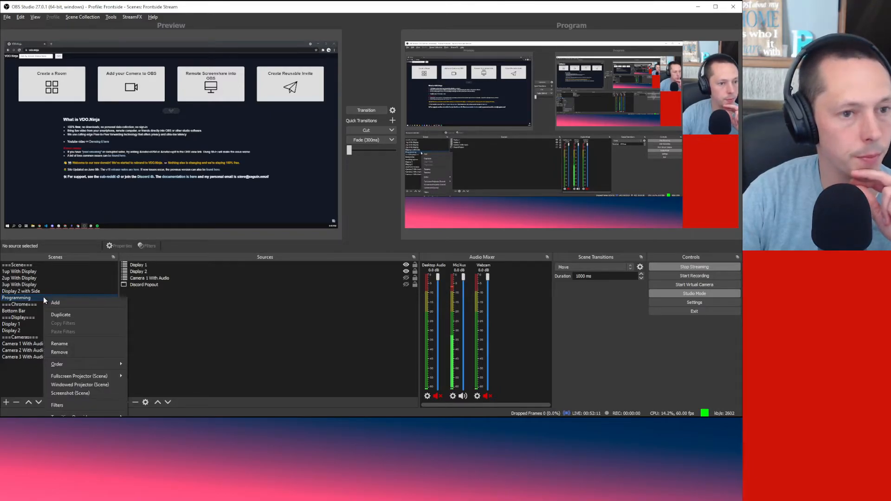
pyautogui.click(65, 352)
pyautogui.click(399, 224)
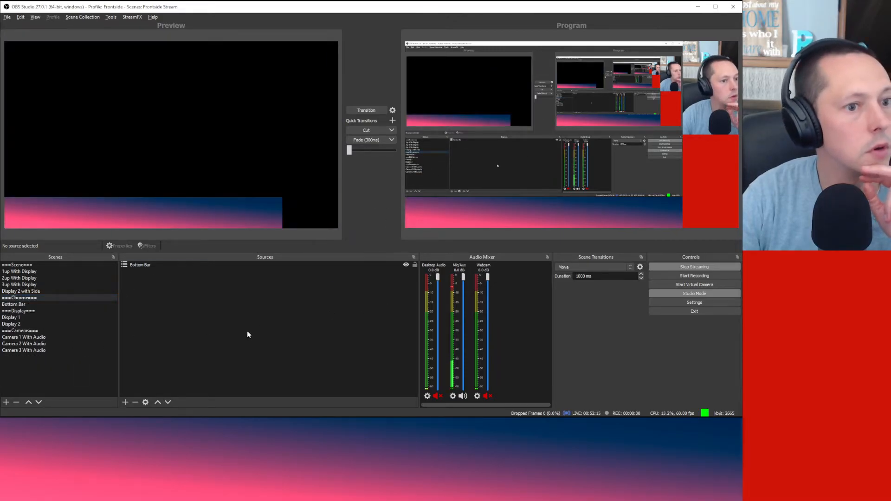
# Step: Cycle the preview through 1up, 2up, 3up With Display and Display 2 with Side
pyautogui.click(50, 274)
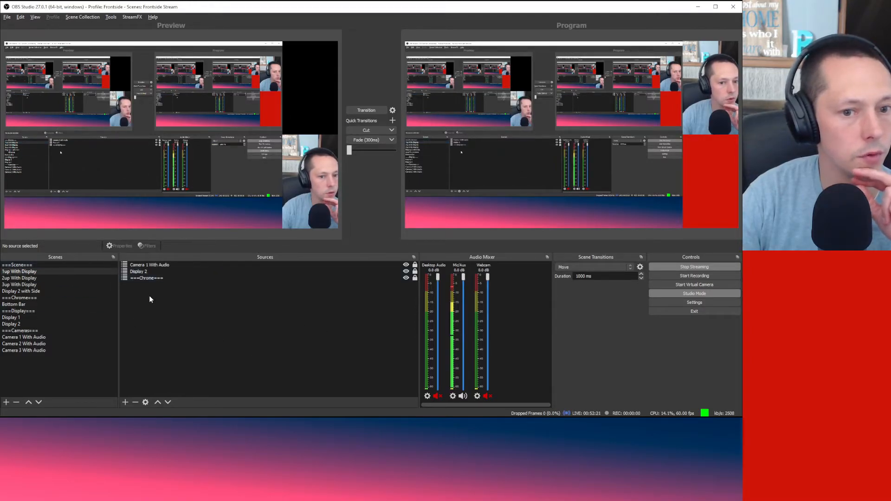
pyautogui.click(53, 278)
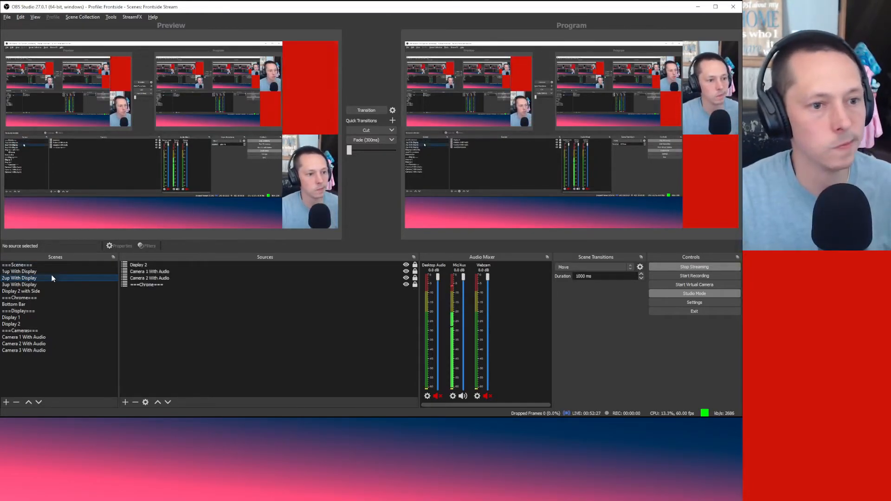
pyautogui.press('Down')
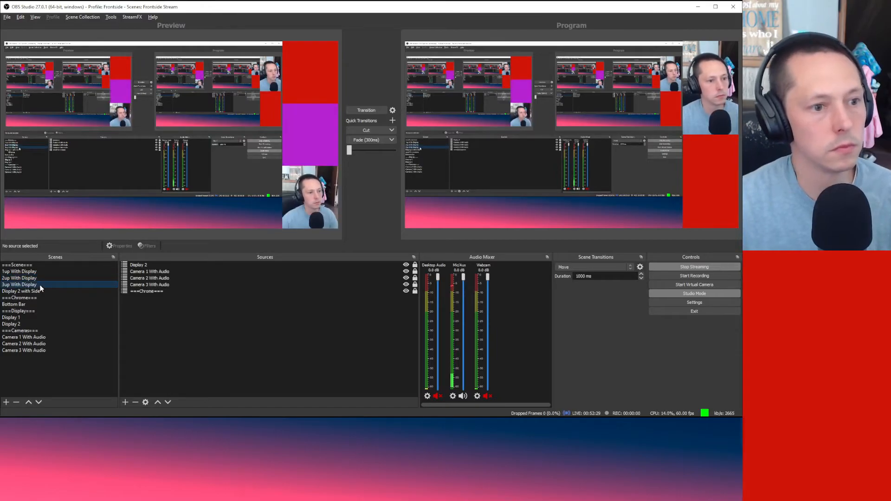
pyautogui.click(40, 272)
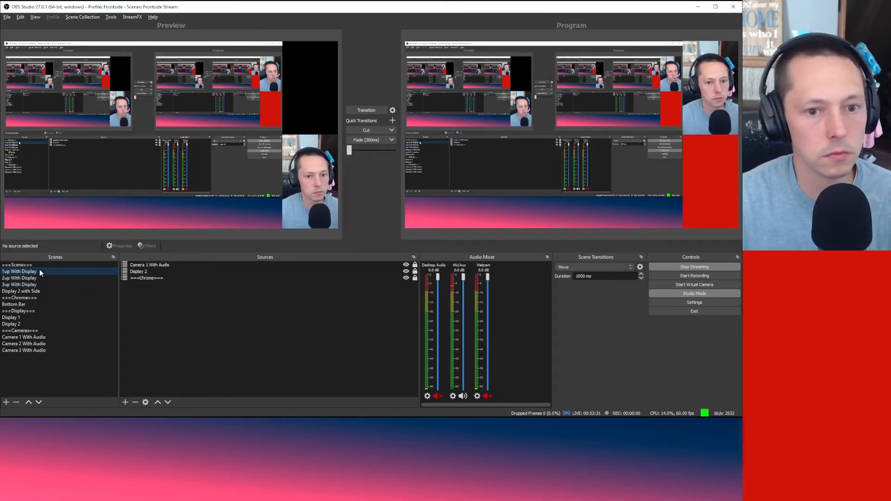
pyautogui.click(41, 275)
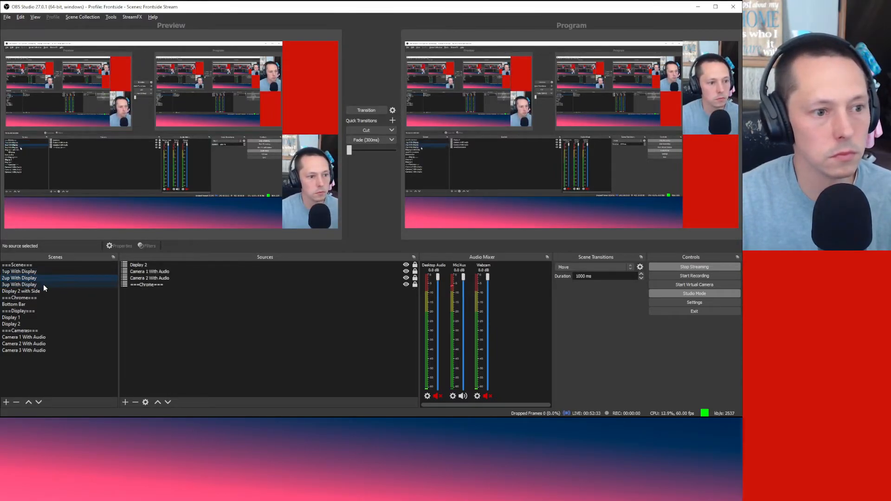
pyautogui.click(43, 285)
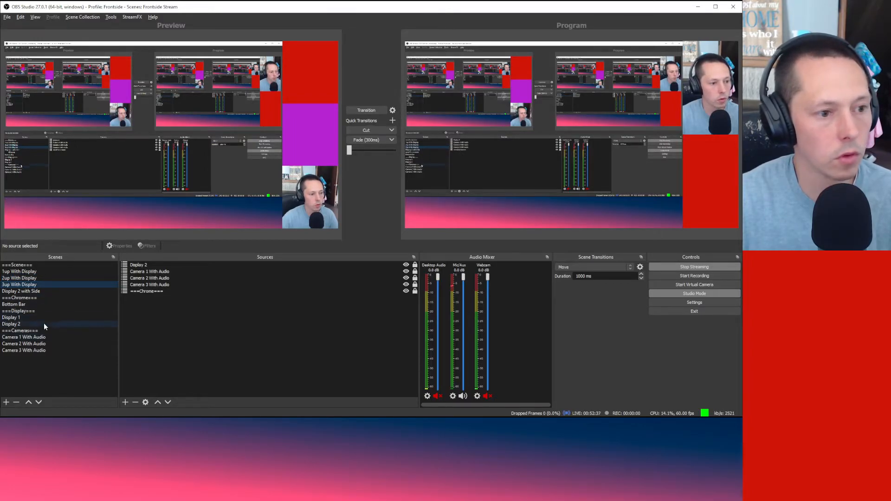
pyautogui.click(48, 291)
# Step: Revisit 2up and 1up With Display, ending with Camera 1 With Audio in preview
pyautogui.click(48, 278)
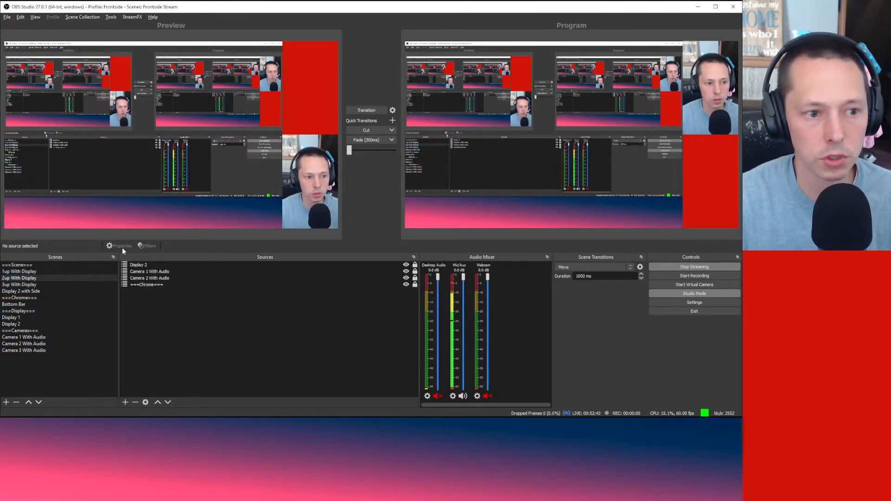
pyautogui.click(251, 265)
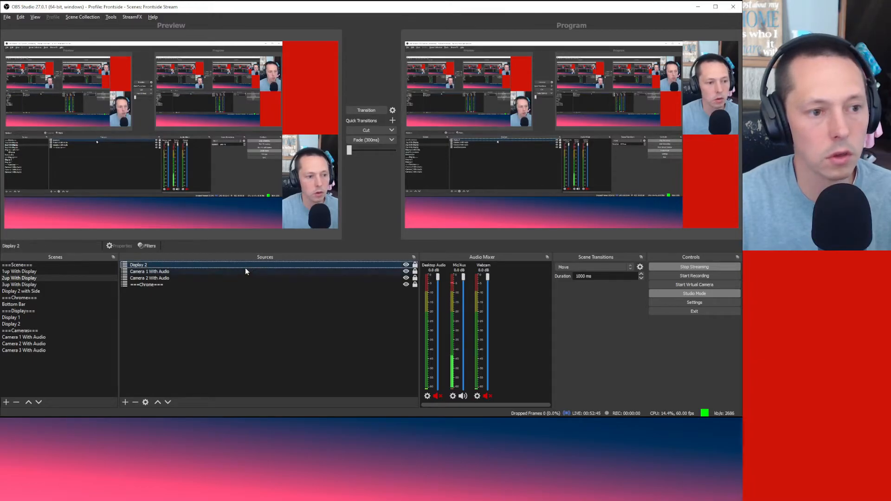
pyautogui.click(209, 294)
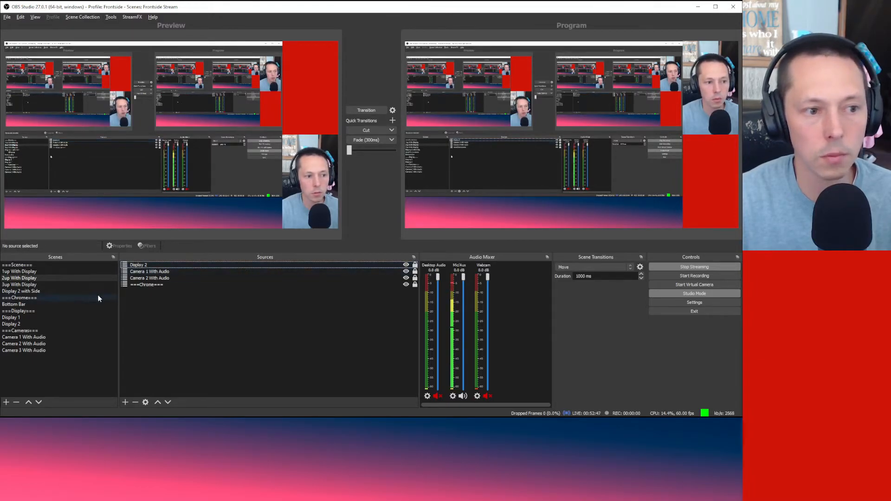
pyautogui.click(52, 271)
pyautogui.click(57, 337)
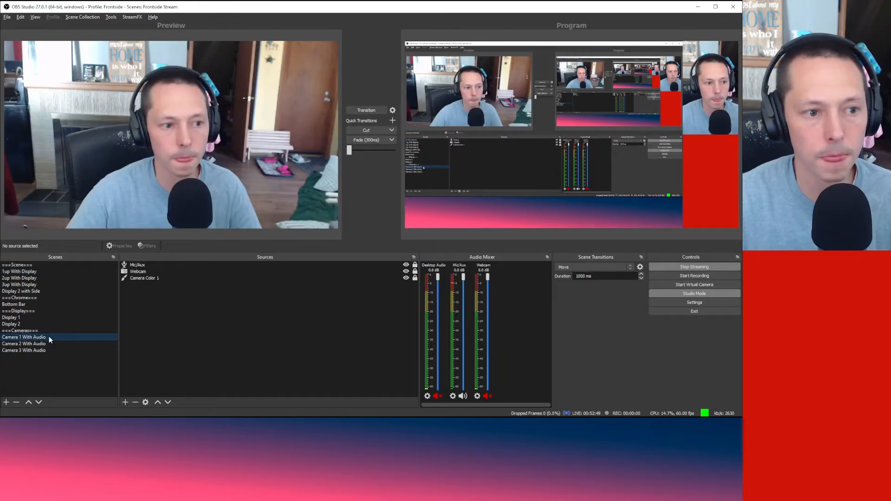
# Step: Inspect Camera 1 With Audio's scene options without changes, then preview 1up With Display
pyautogui.rightClick(49, 337)
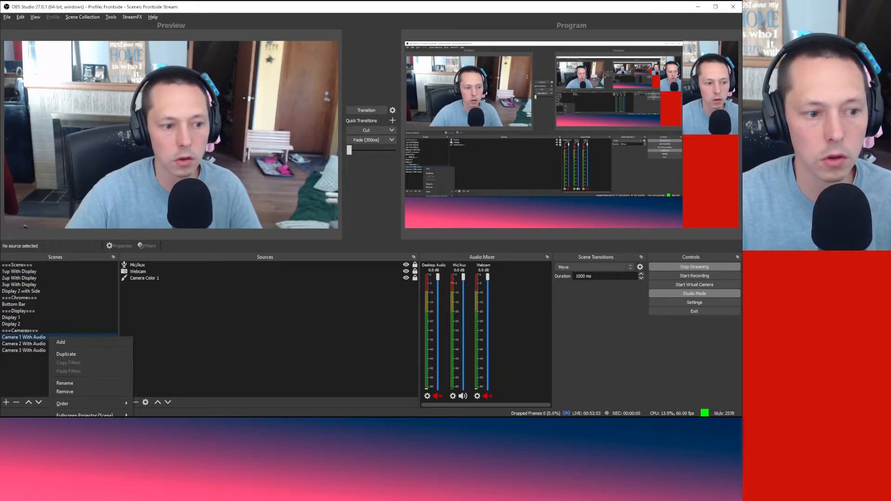
pyautogui.moveTo(109, 415)
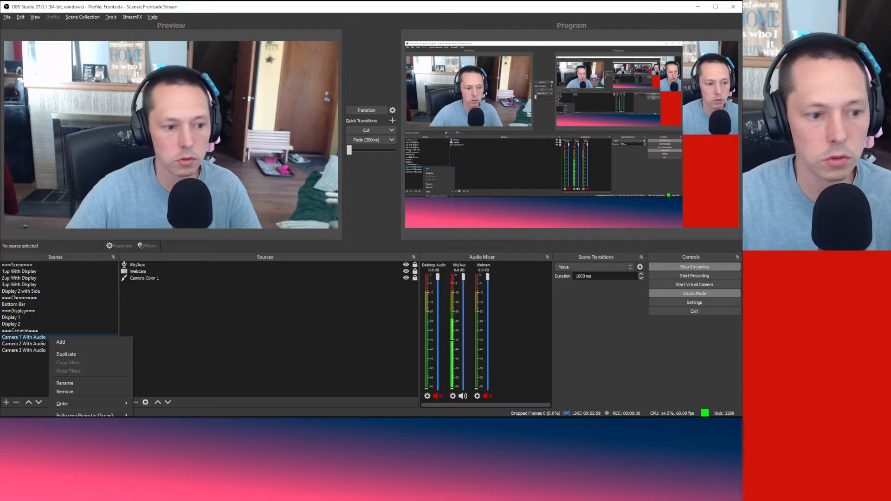
pyautogui.click(201, 383)
pyautogui.click(74, 273)
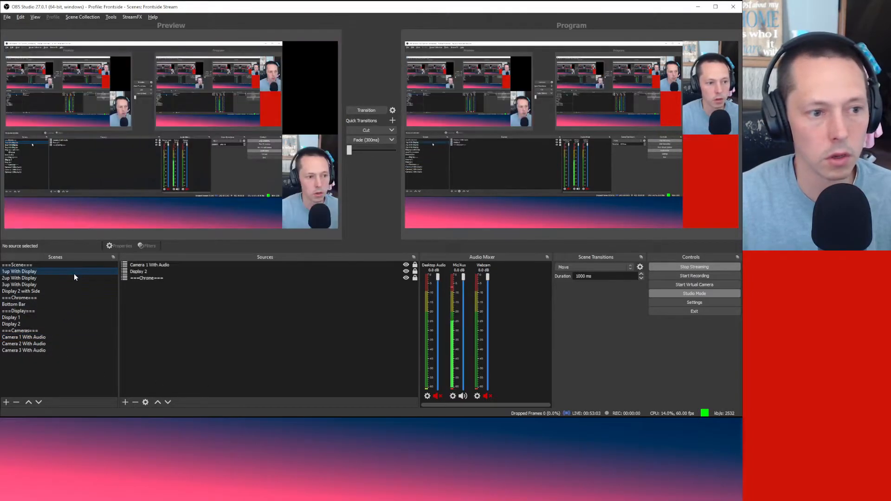
pyautogui.rightClick(74, 272)
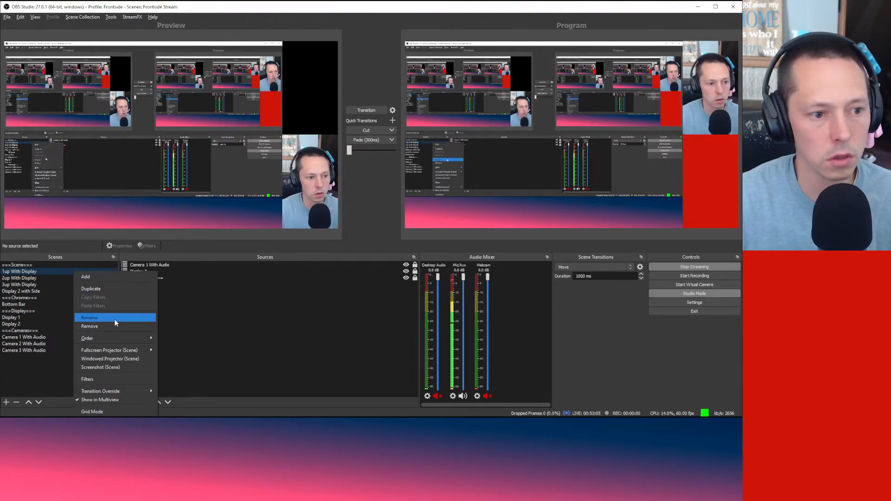
pyautogui.moveTo(125, 338)
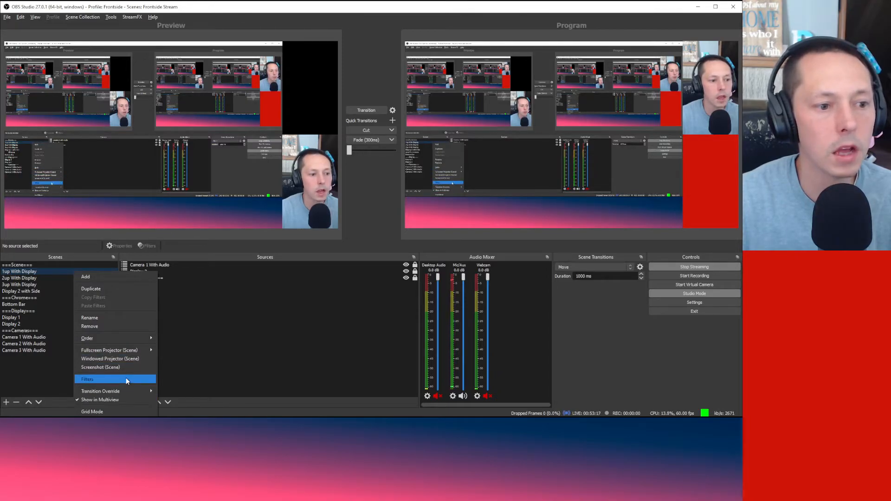
pyautogui.moveTo(134, 390)
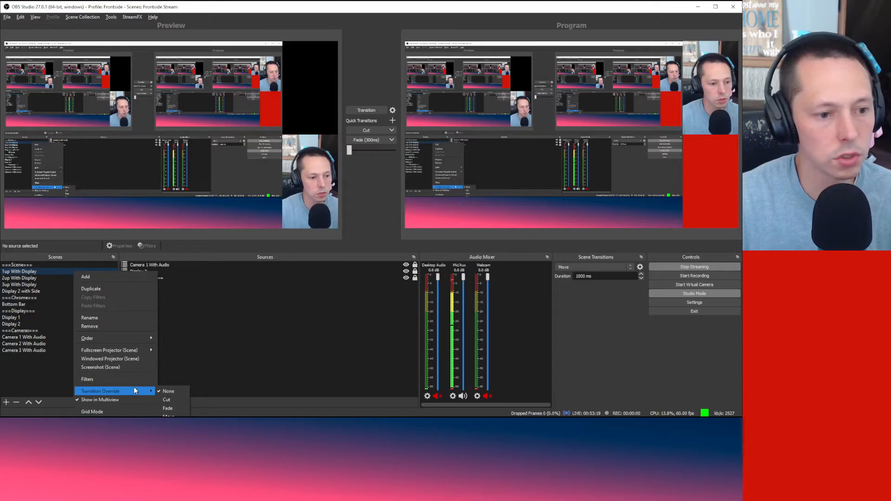
pyautogui.click(201, 342)
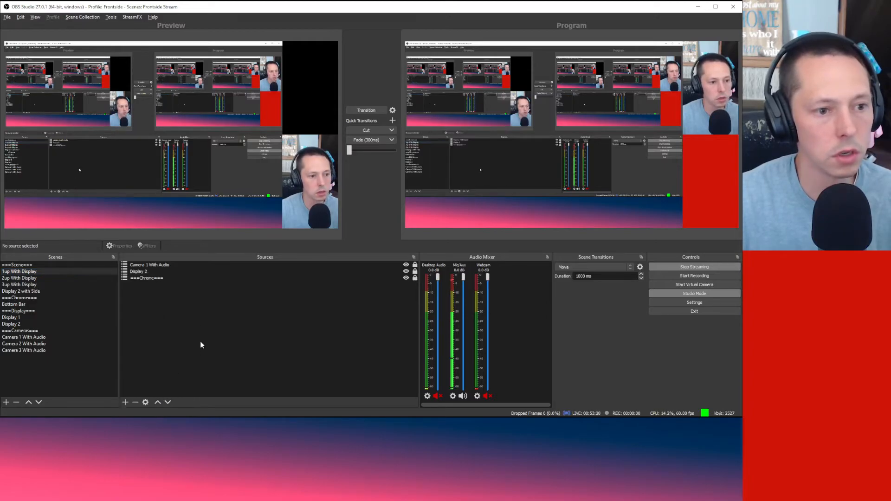
pyautogui.click(227, 265)
pyautogui.rightClick(226, 266)
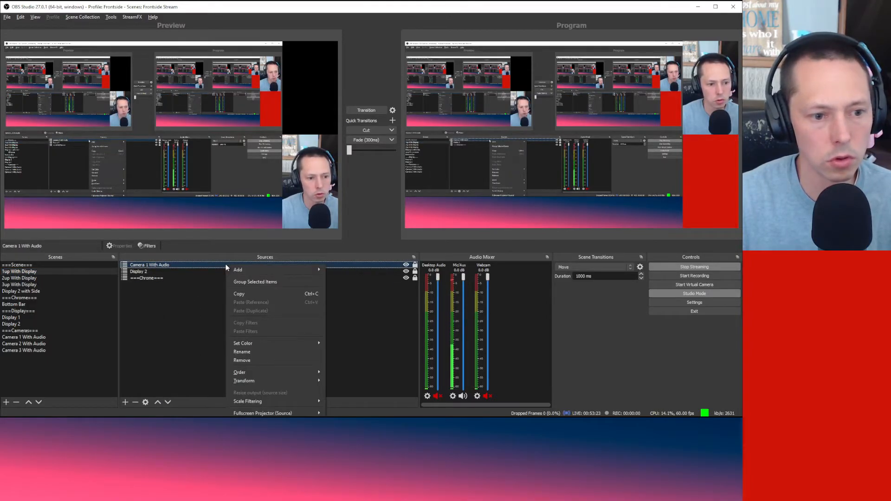
pyautogui.click(175, 322)
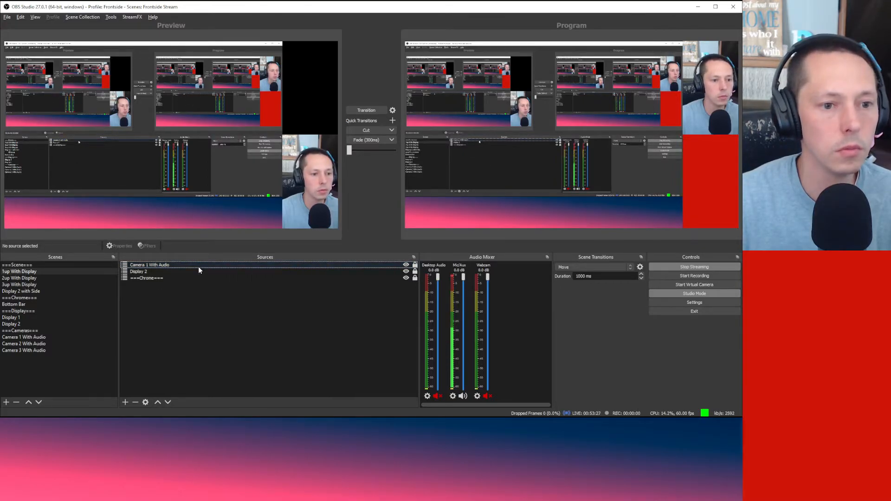
pyautogui.moveTo(302, 252); pyautogui.dragTo(302, 125)
pyautogui.click(158, 138)
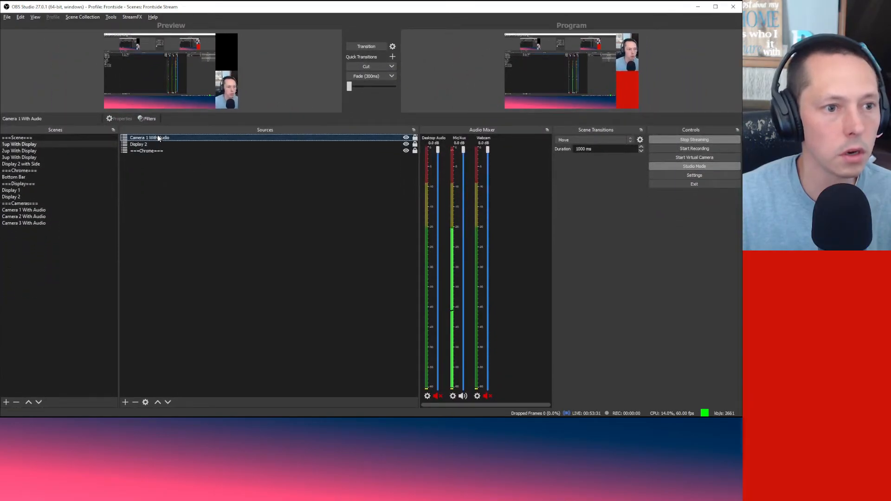
pyautogui.rightClick(158, 135)
pyautogui.moveTo(212, 274)
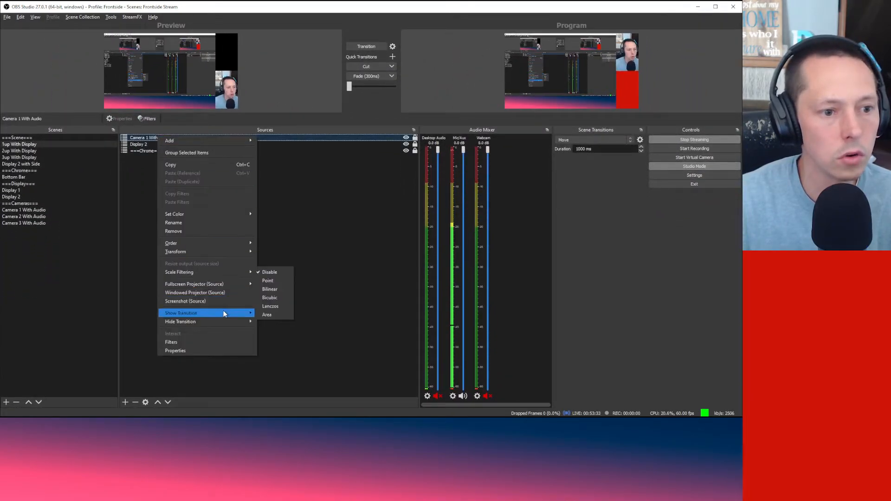
pyautogui.moveTo(224, 315)
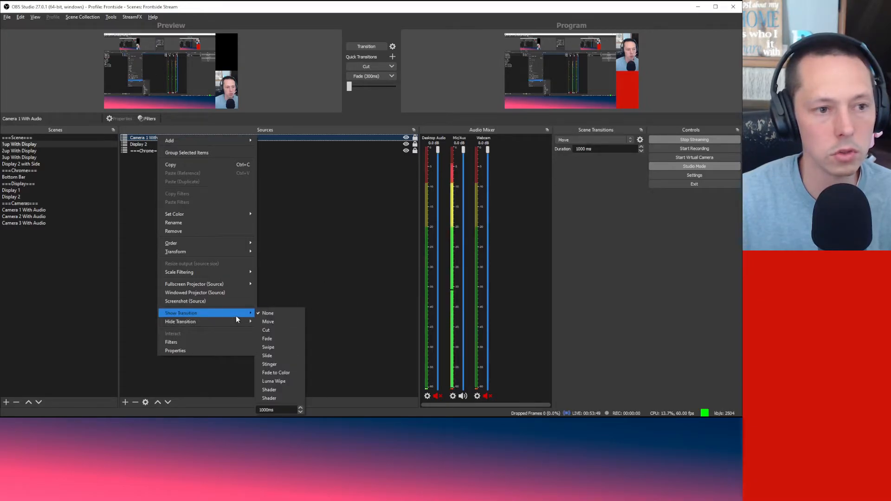
pyautogui.click(313, 216)
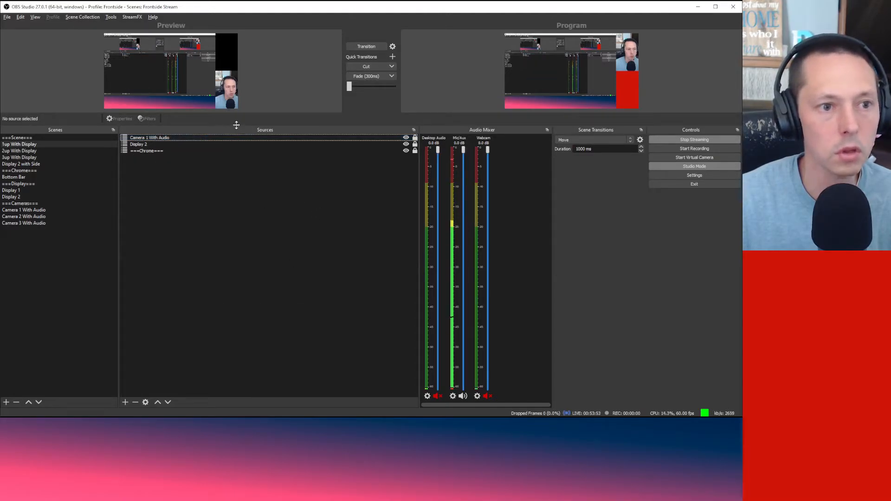
pyautogui.moveTo(236, 125); pyautogui.dragTo(233, 275)
# Step: Keep the Move transition and send 3up, then 1up With Display, live to Program
pyautogui.click(624, 285)
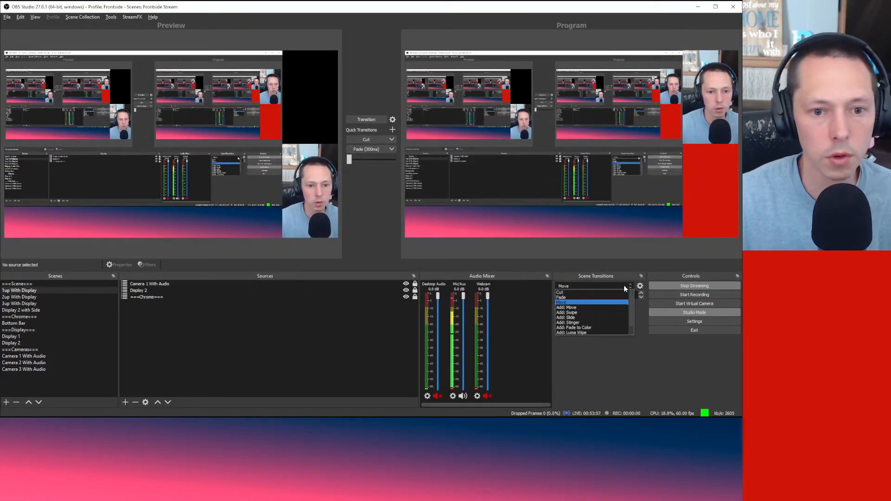
pyautogui.click(624, 286)
pyautogui.click(305, 326)
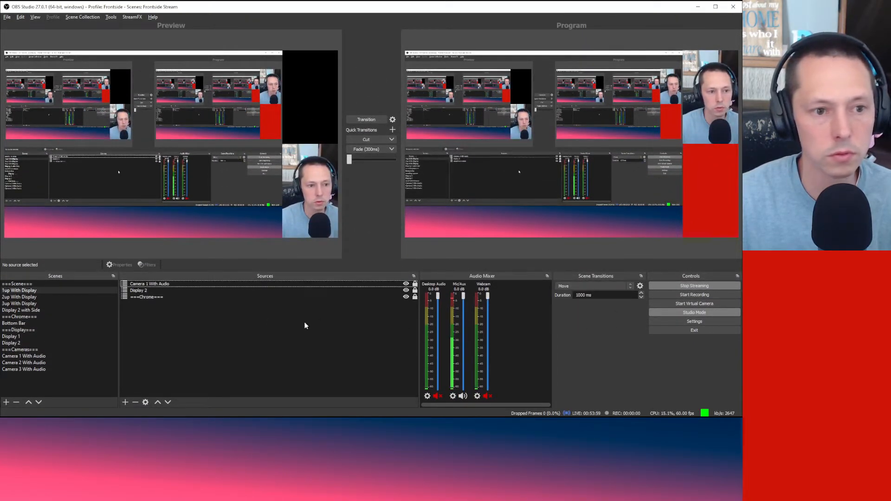
pyautogui.click(49, 297)
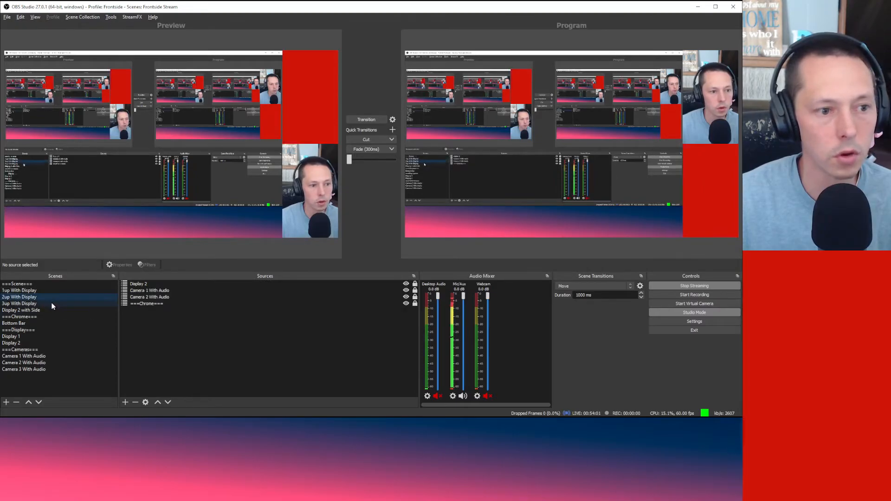
pyautogui.click(52, 304)
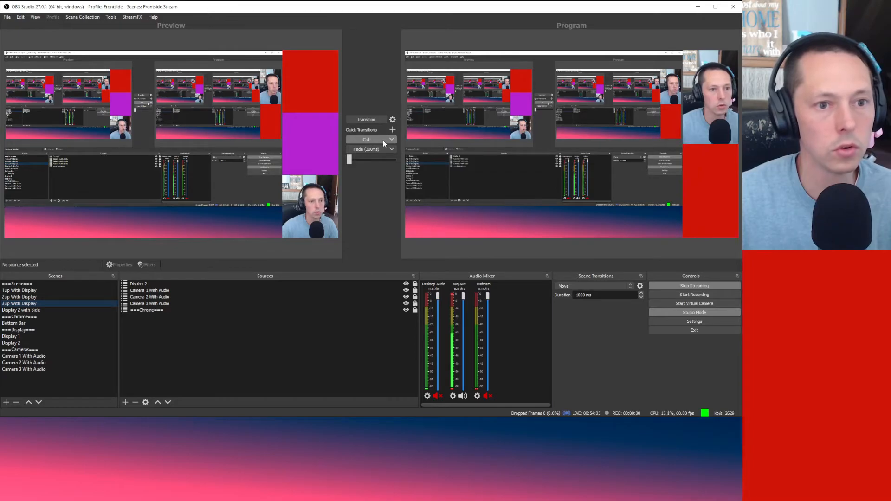
pyautogui.click(379, 116)
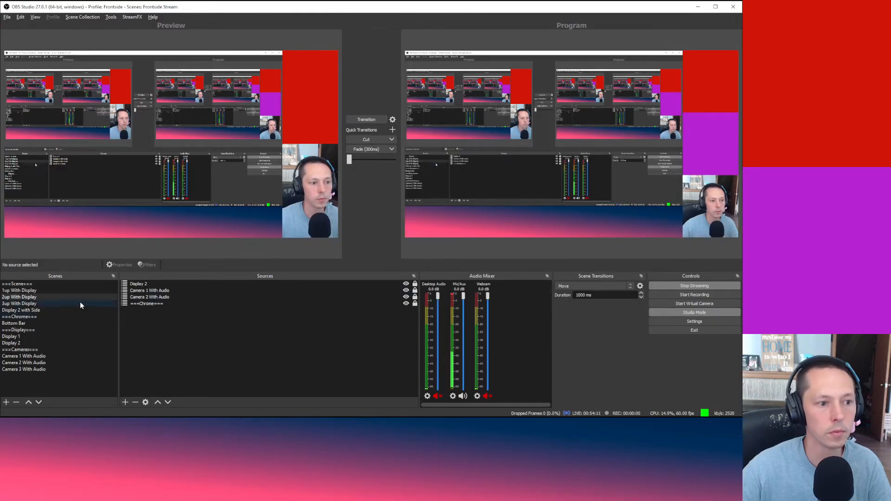
pyautogui.click(65, 290)
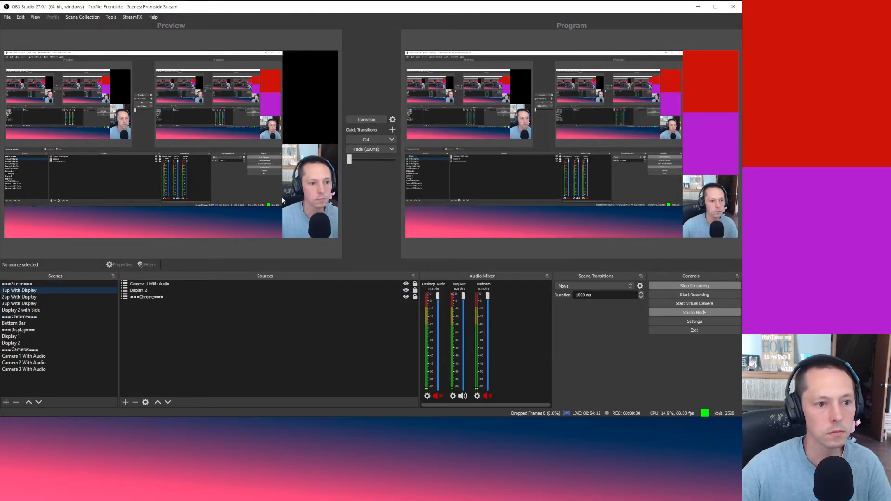
pyautogui.click(367, 120)
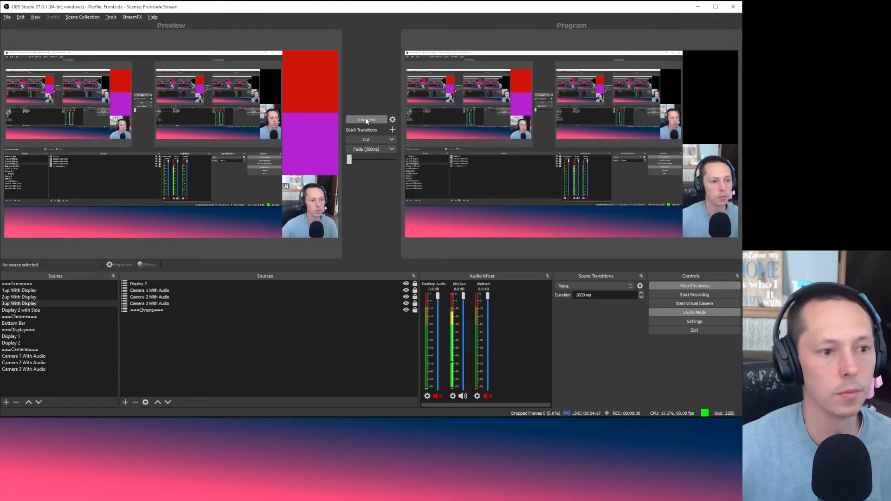
# Step: Transition 2up With Display to Program and load 3up With Display into Preview
pyautogui.click(31, 291)
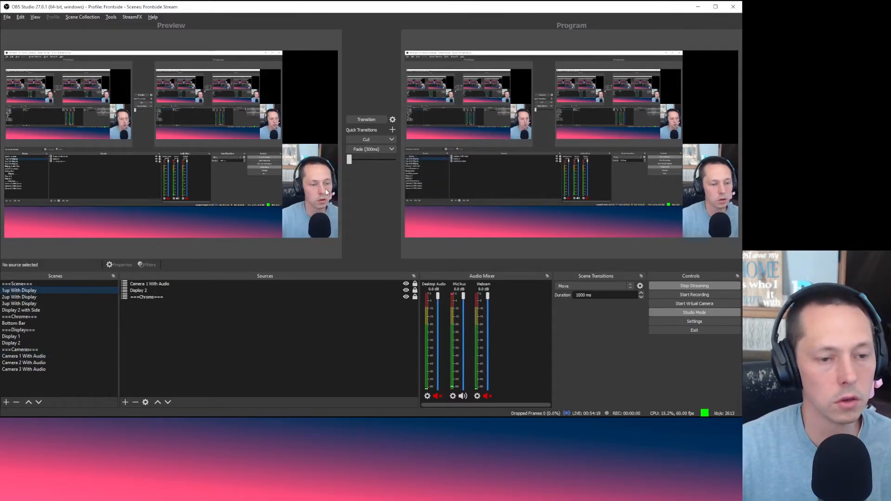
pyautogui.click(49, 298)
pyautogui.click(353, 118)
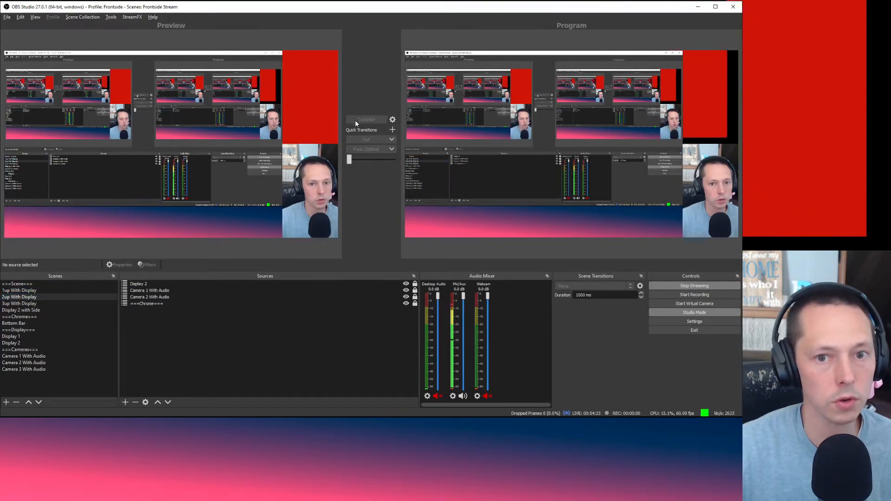
pyautogui.click(48, 303)
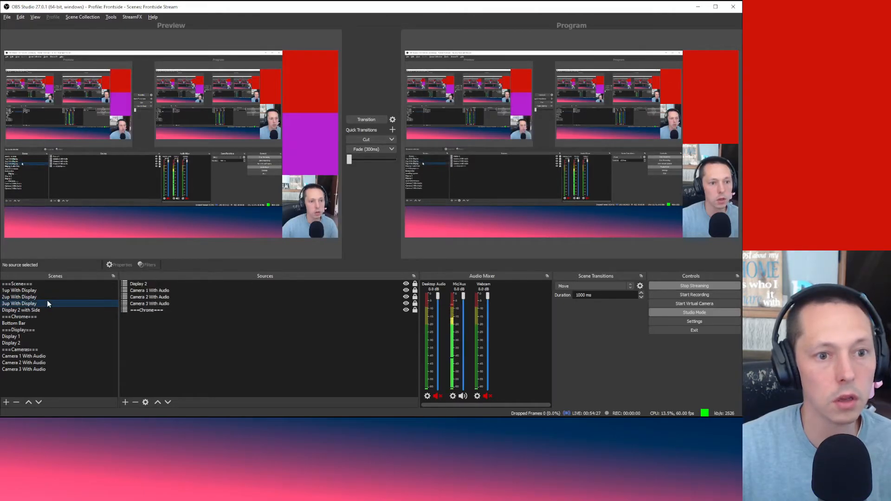
pyautogui.click(640, 286)
pyautogui.click(655, 311)
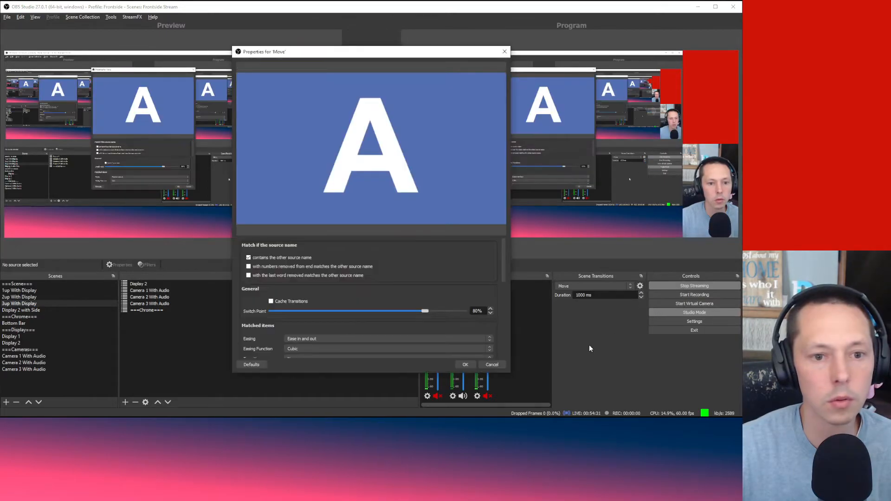
pyautogui.scroll(-2, 419, 313)
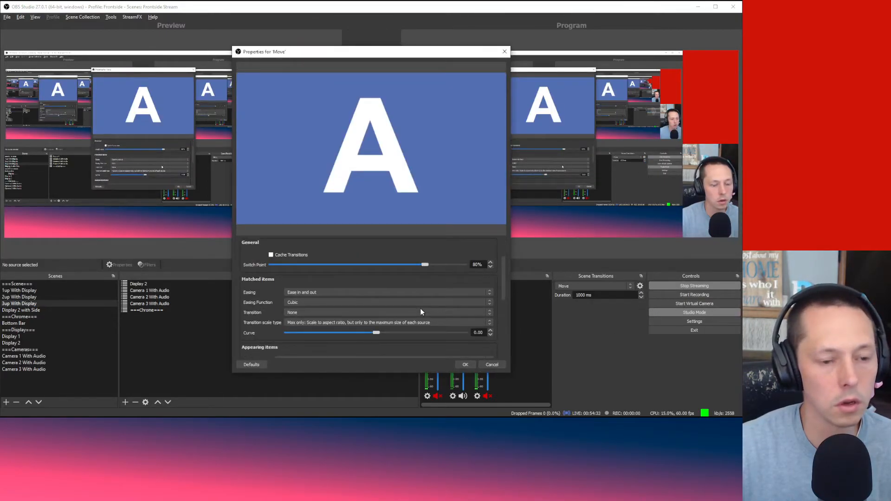
pyautogui.scroll(2, 400, 277)
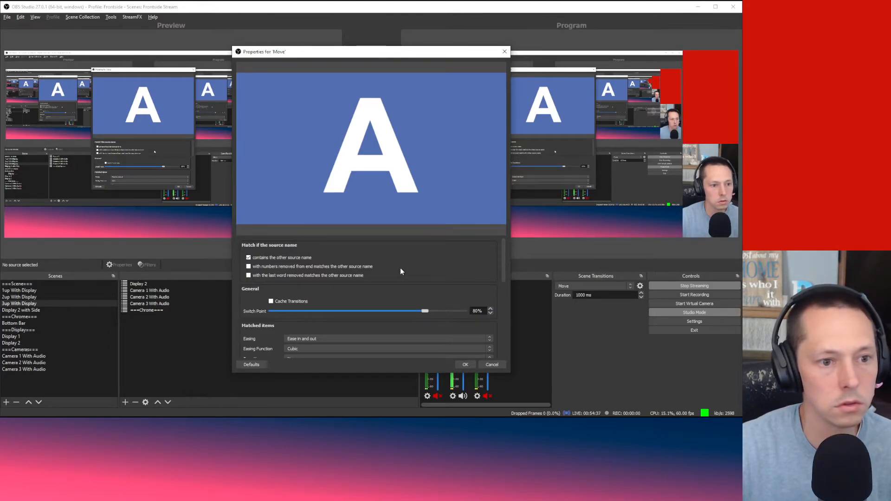
pyautogui.scroll(-3, 402, 272)
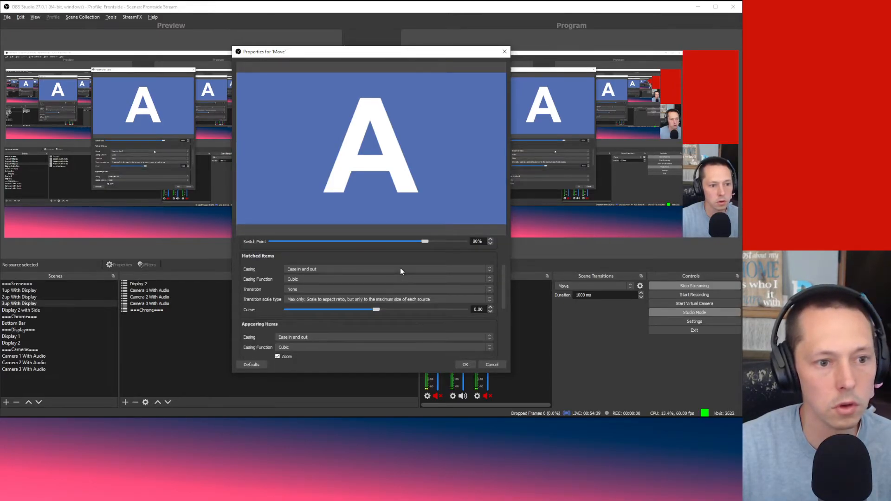
pyautogui.scroll(-3, 402, 272)
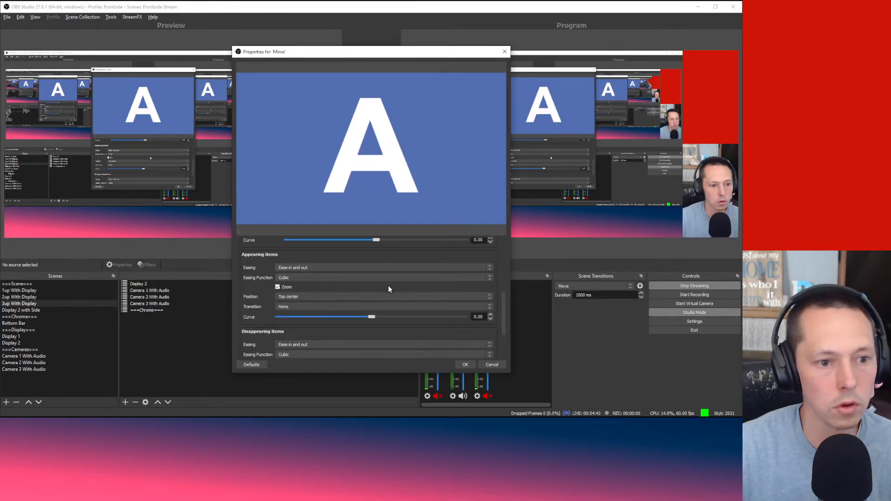
pyautogui.click(383, 297)
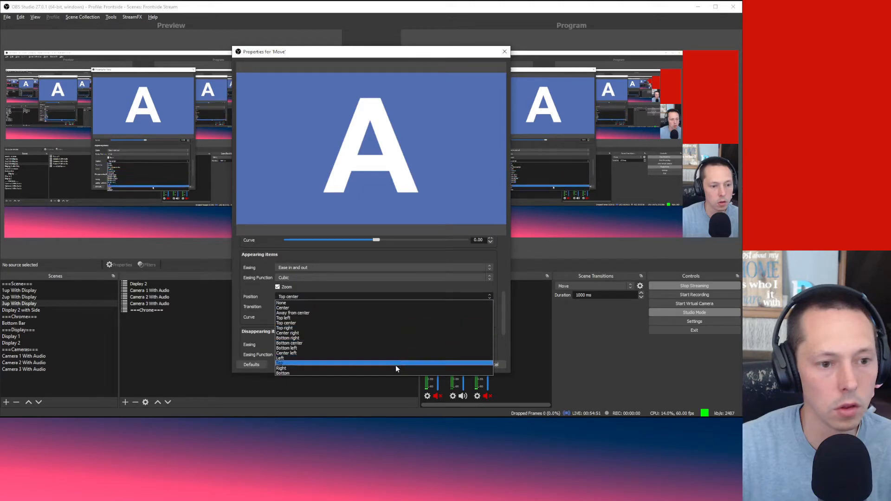
pyautogui.click(255, 294)
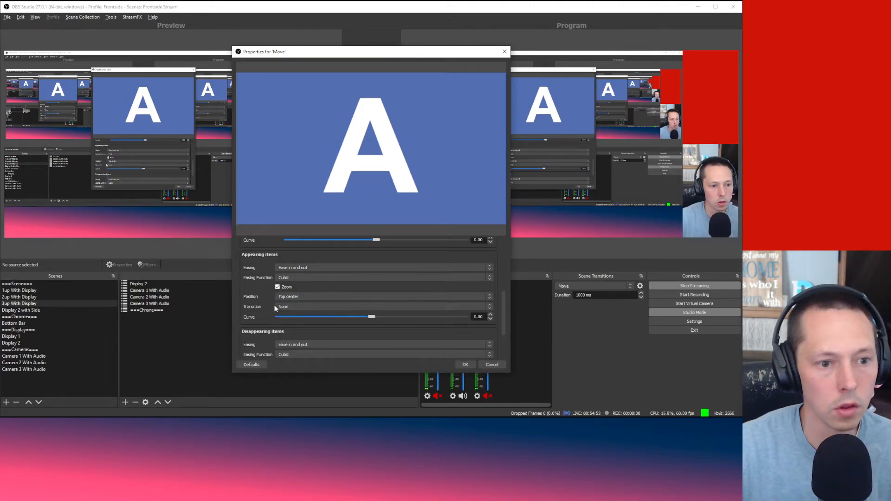
pyautogui.click(279, 308)
pyautogui.click(250, 289)
pyautogui.scroll(2, 249, 288)
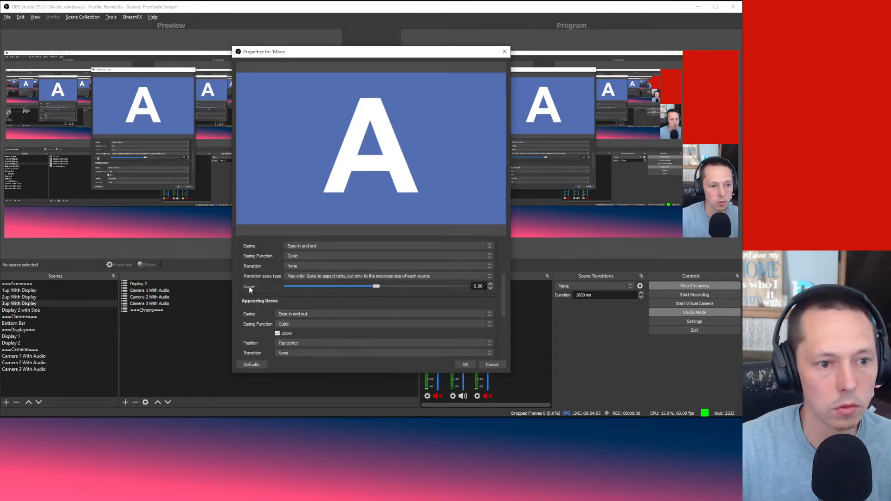
pyautogui.scroll(-5, 250, 289)
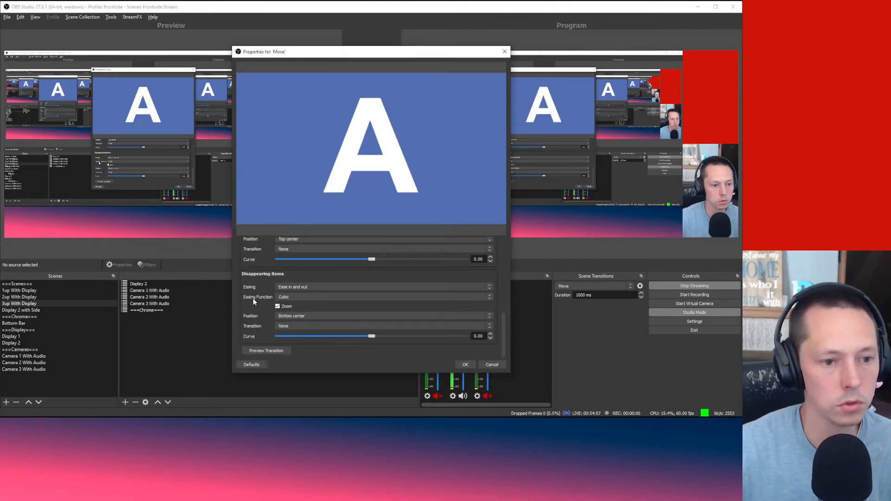
pyautogui.scroll(6, 255, 310)
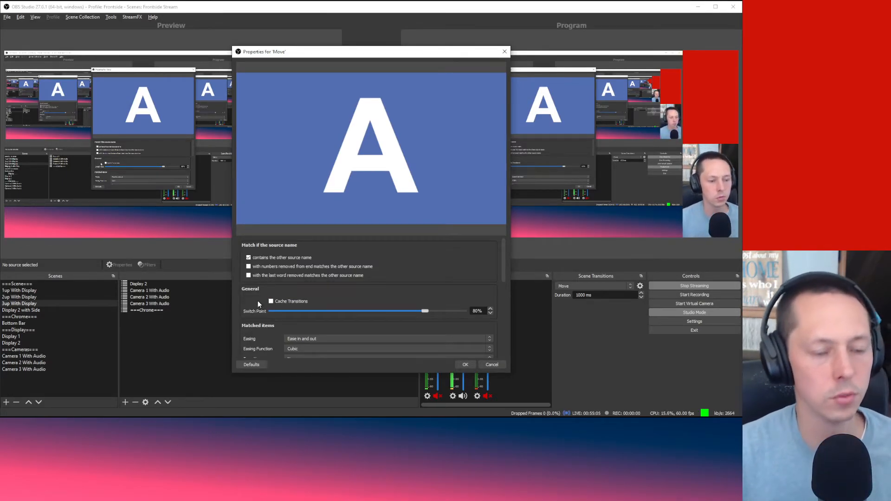
pyautogui.click(491, 365)
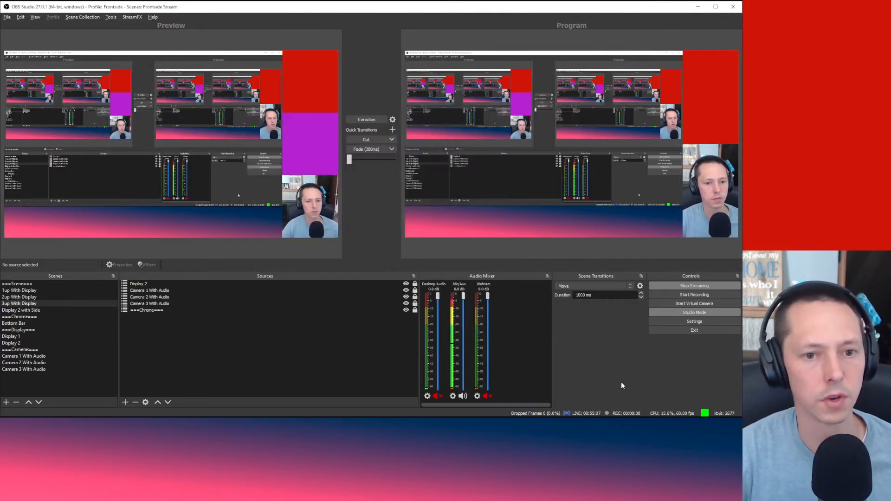
# Step: Load 1up With Display into Preview and transition it live to Program with Move
pyautogui.click(52, 291)
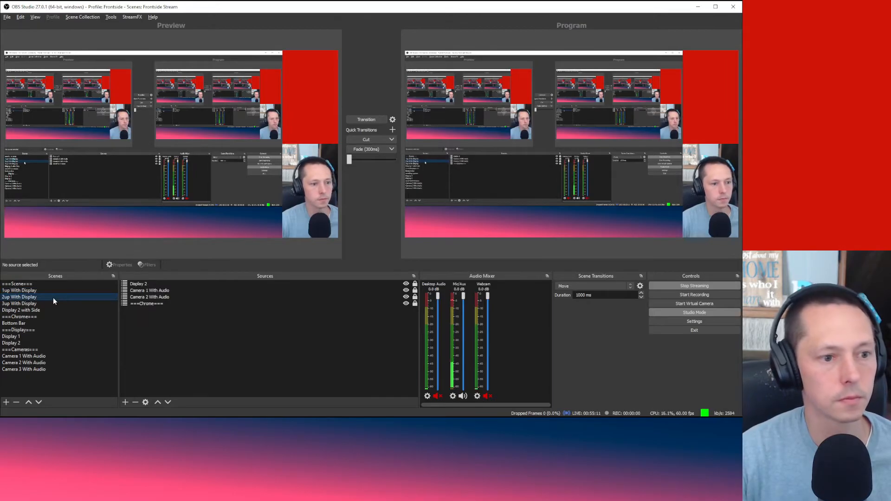
pyautogui.click(57, 303)
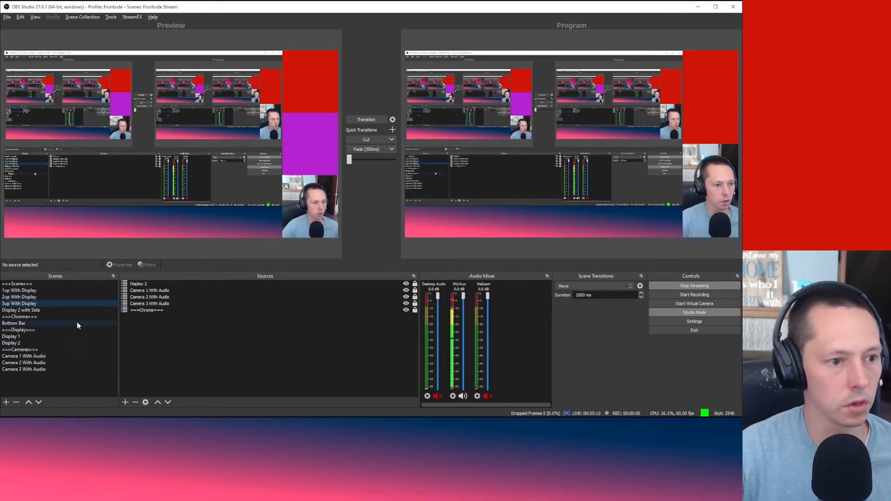
pyautogui.click(68, 291)
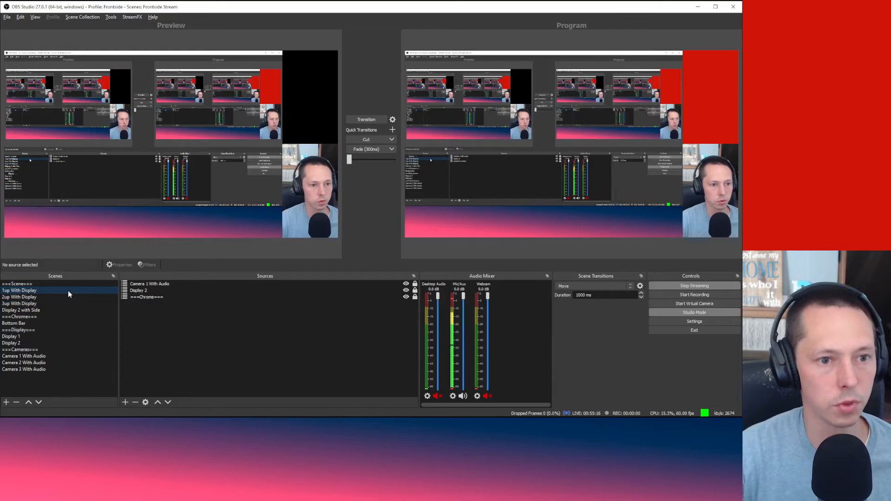
pyautogui.click(364, 119)
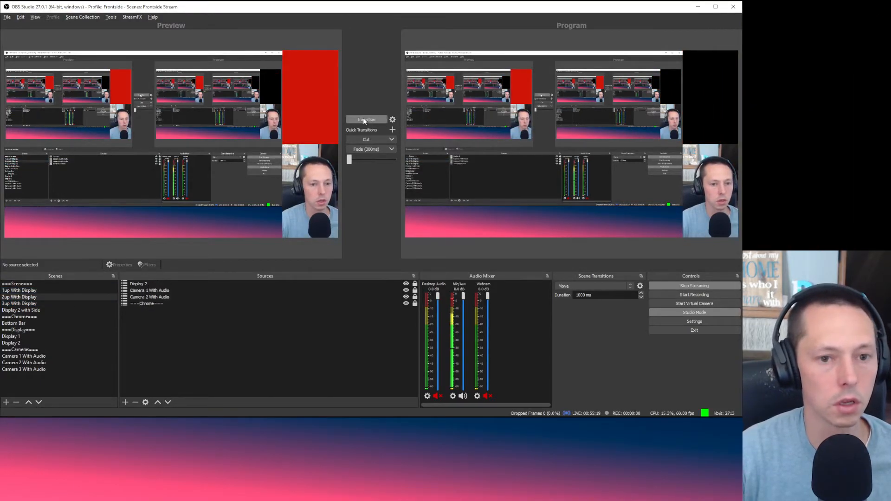
# Step: In 1up With Display, raise ===Chrome=== to the top and Display 2 above Camera 1 With Audio
pyautogui.click(188, 304)
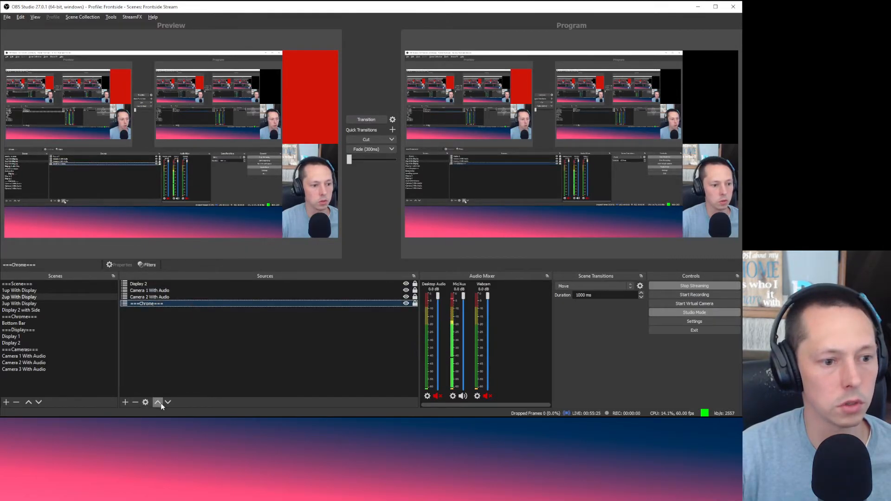
pyautogui.click(65, 290)
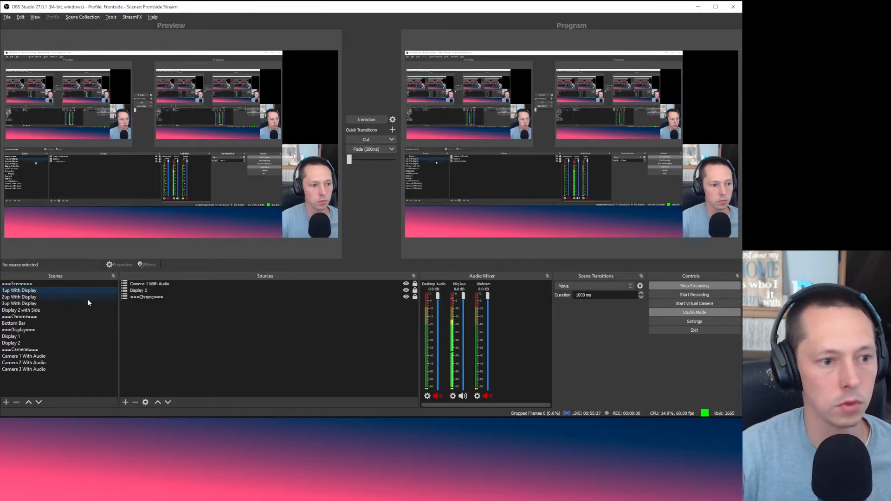
pyautogui.click(157, 403)
pyautogui.click(157, 403)
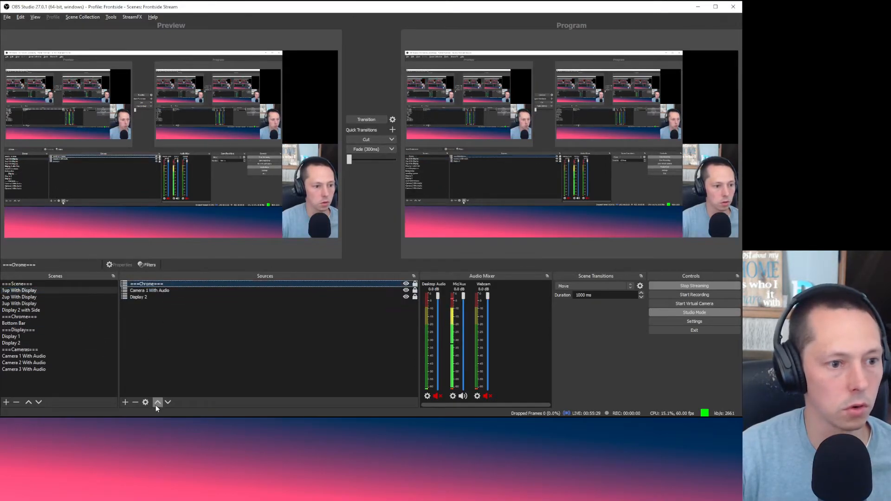
pyautogui.click(157, 297)
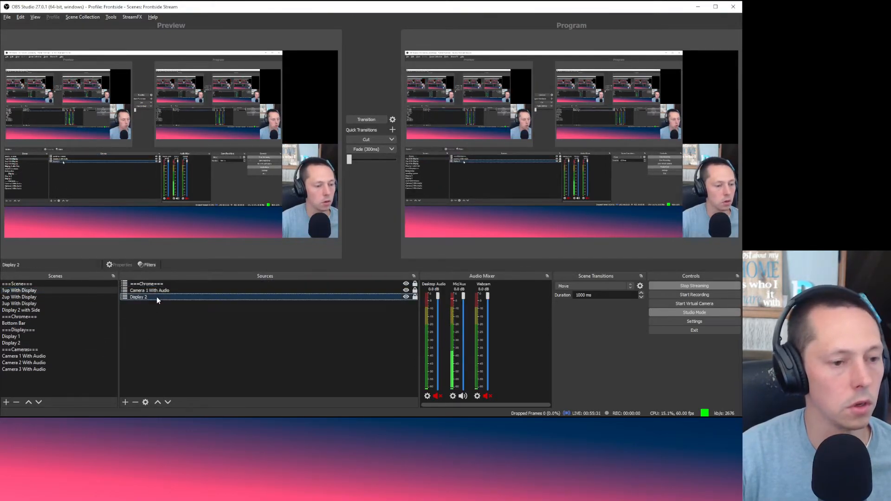
pyautogui.click(157, 402)
# Step: Move ===Chrome=== to the top of the 2up With Display sources
pyautogui.click(47, 296)
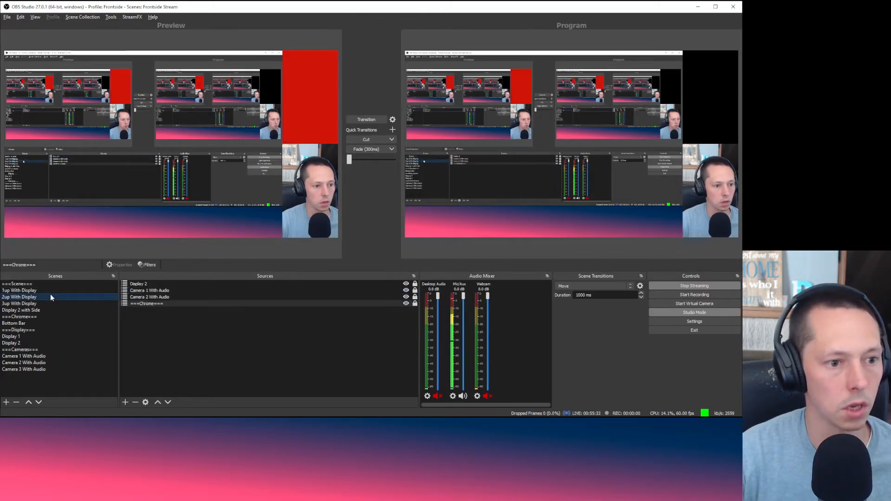
pyautogui.click(146, 305)
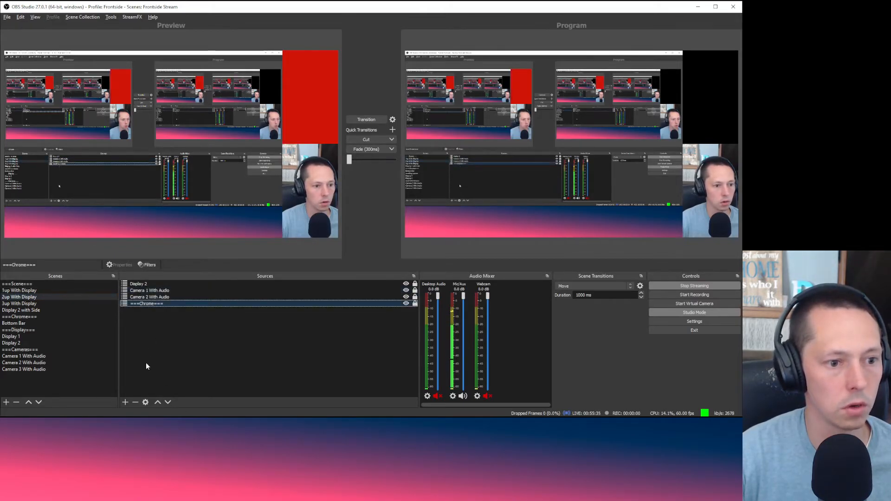
pyautogui.click(157, 402)
pyautogui.click(157, 402)
pyautogui.click(157, 402)
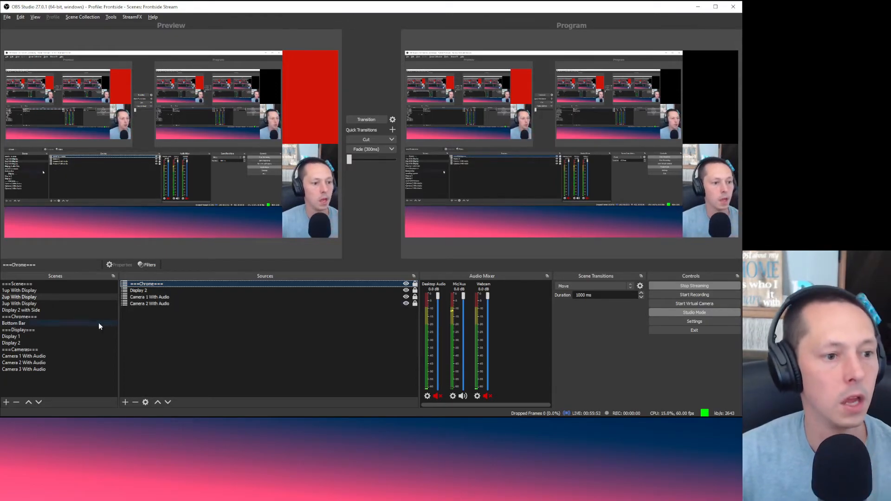
# Step: Raise ===Chrome=== to the top of the 3up With Display sources and recheck 2up and 1up
pyautogui.click(63, 303)
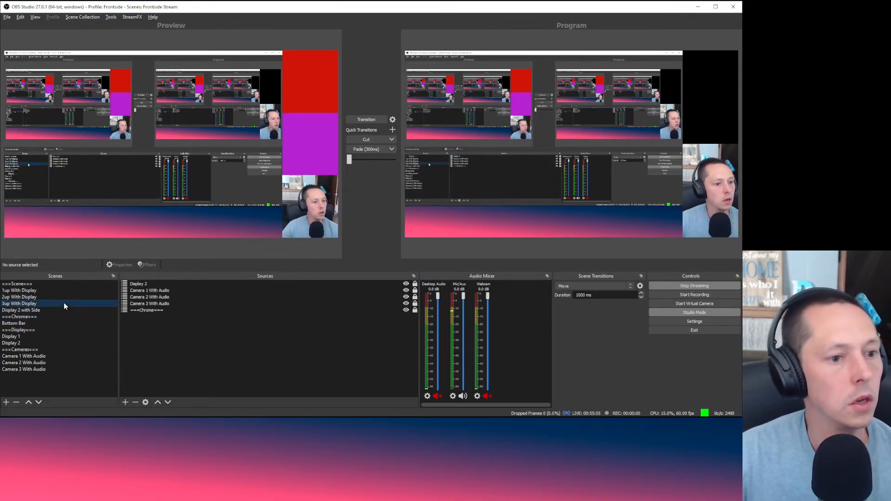
pyautogui.click(195, 310)
pyautogui.click(158, 402)
pyautogui.click(158, 402)
pyautogui.click(158, 402)
pyautogui.click(158, 403)
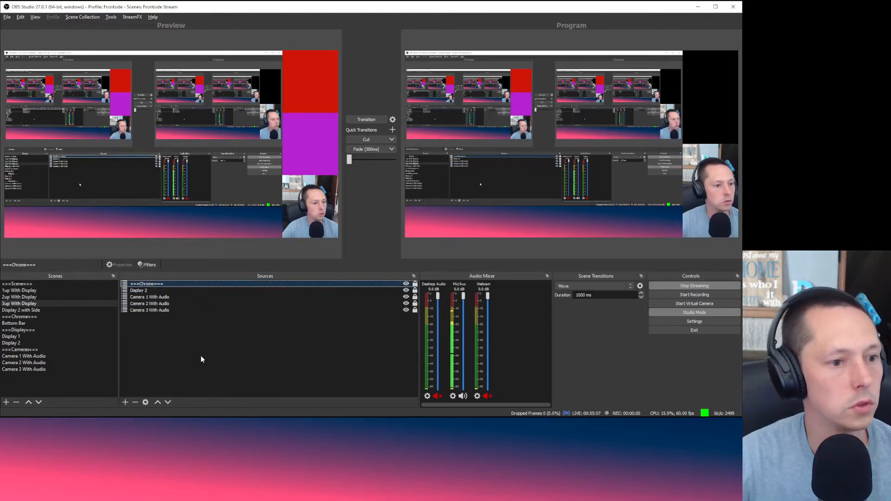
pyautogui.click(139, 291)
pyautogui.click(46, 297)
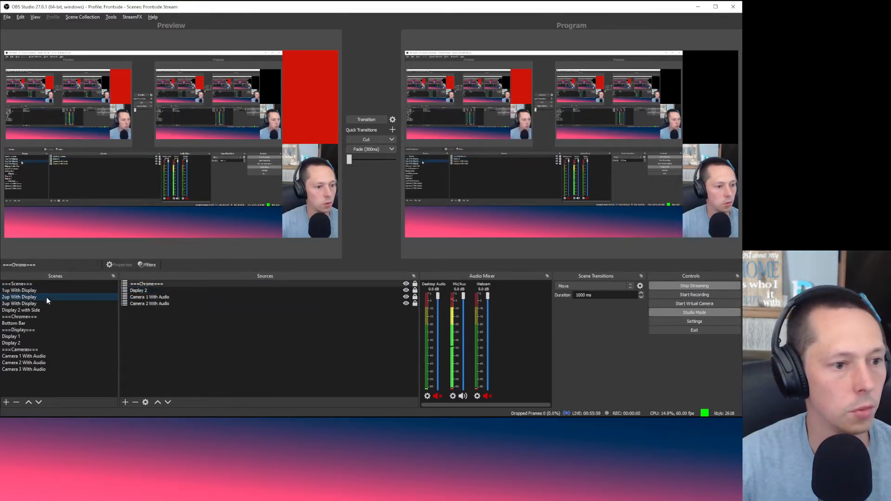
pyautogui.click(49, 290)
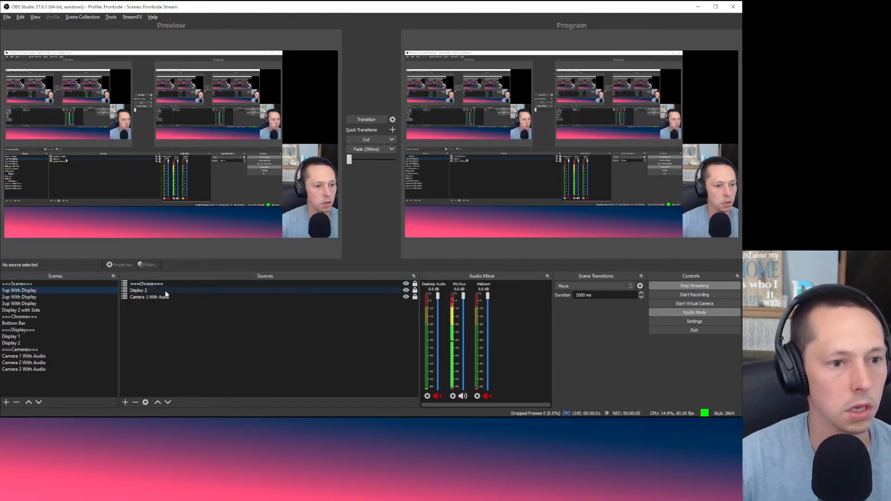
# Step: Send 3up, then 2up With Display, live to Program and clear the source selection
pyautogui.click(48, 297)
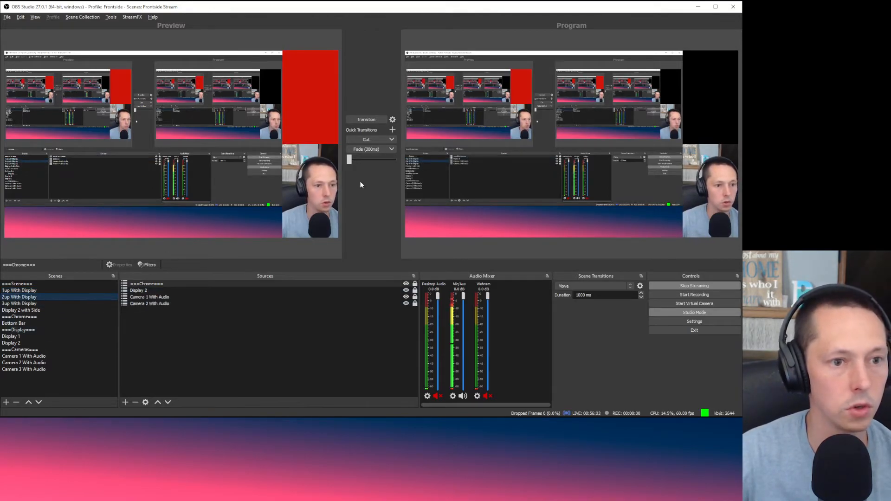
pyautogui.click(85, 302)
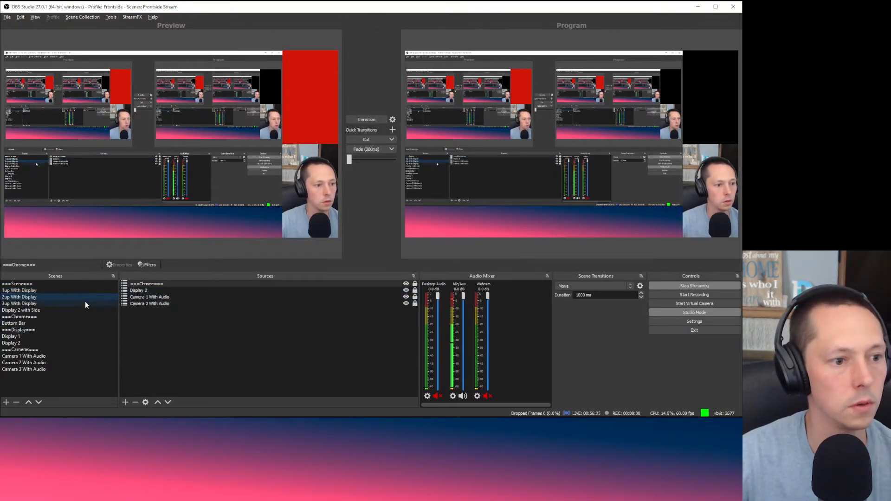
pyautogui.click(367, 120)
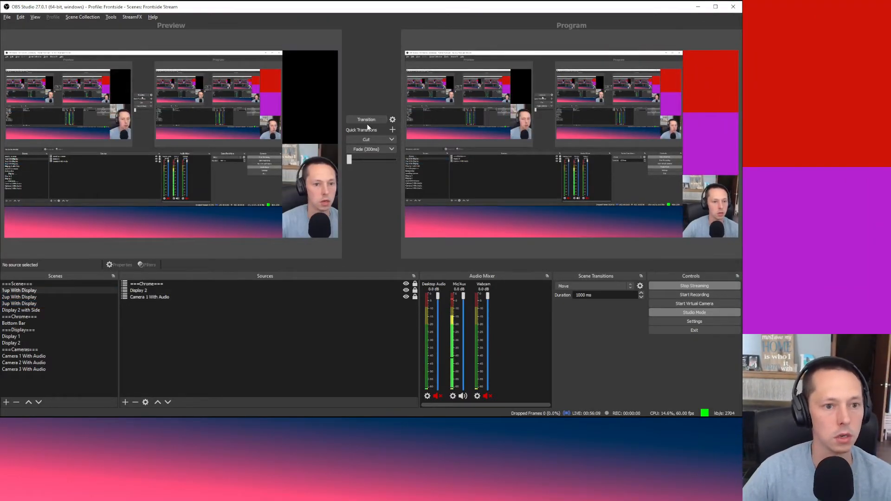
pyautogui.click(40, 298)
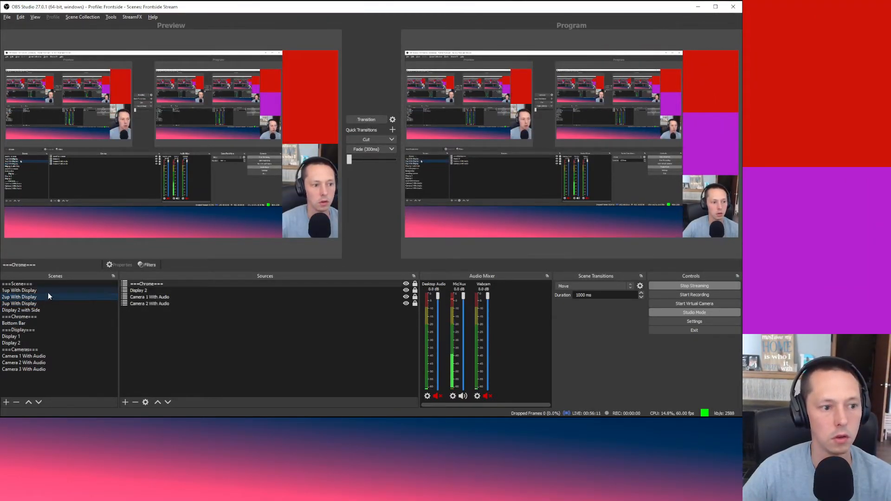
pyautogui.click(361, 119)
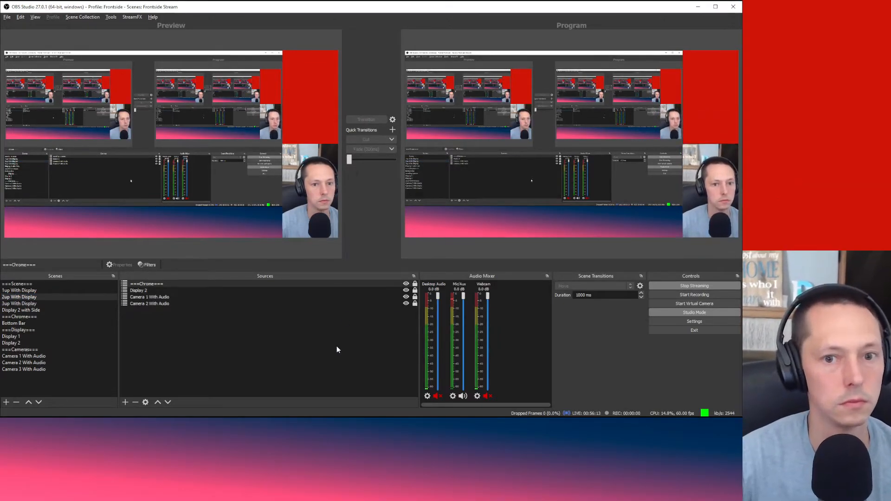
pyautogui.click(184, 358)
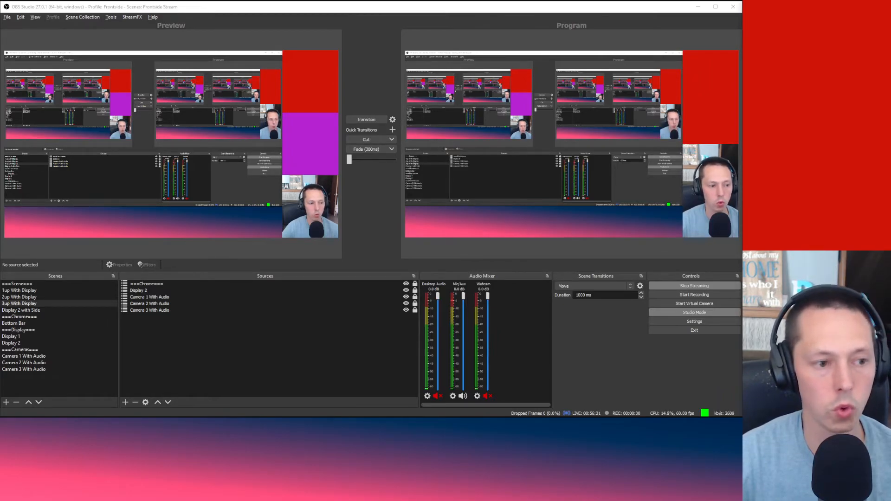
pyautogui.click(285, 357)
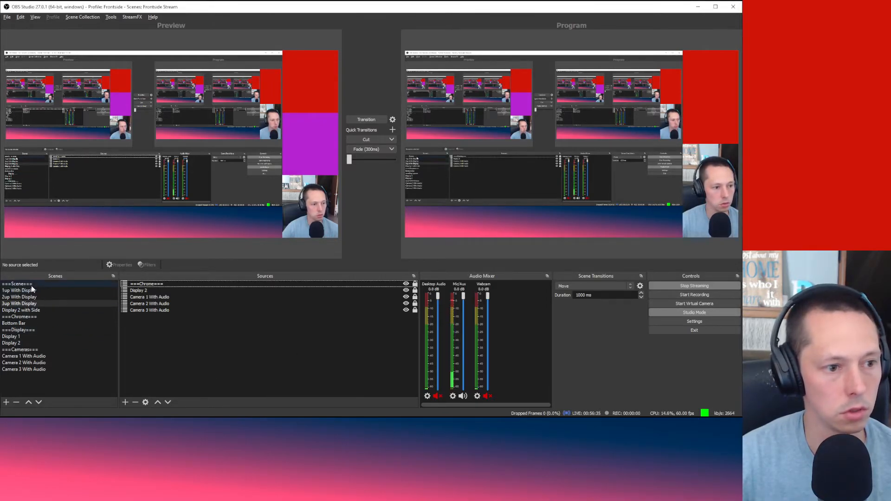
# Step: Add a new scene named 1up Profile and move it five places up the scene list
pyautogui.rightClick(26, 381)
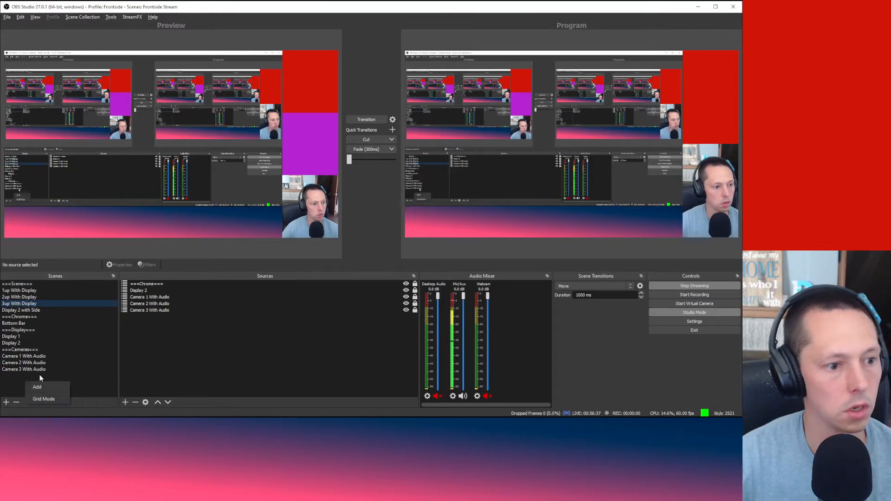
pyautogui.click(42, 385)
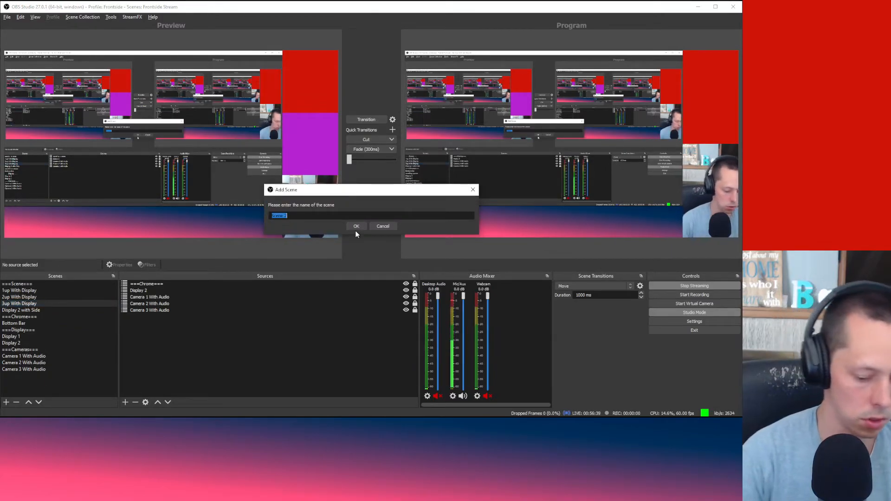
pyautogui.write('1up O')
pyautogui.write('ro')
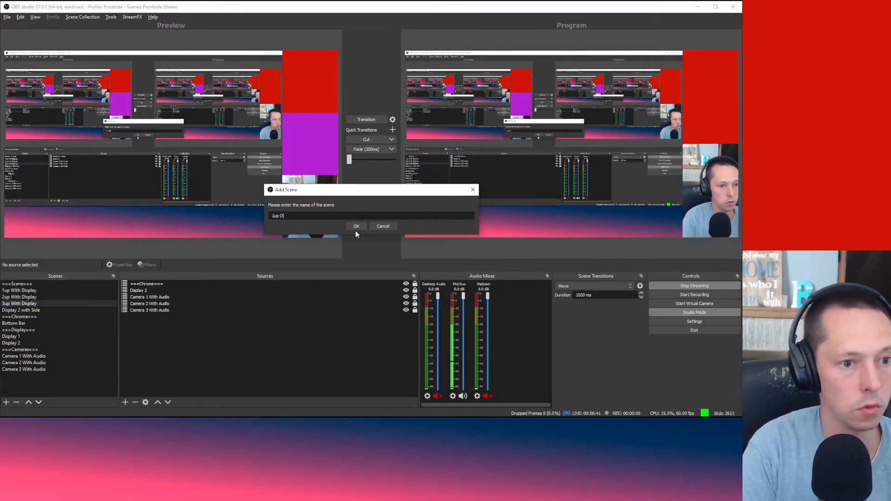
pyautogui.write('fil')
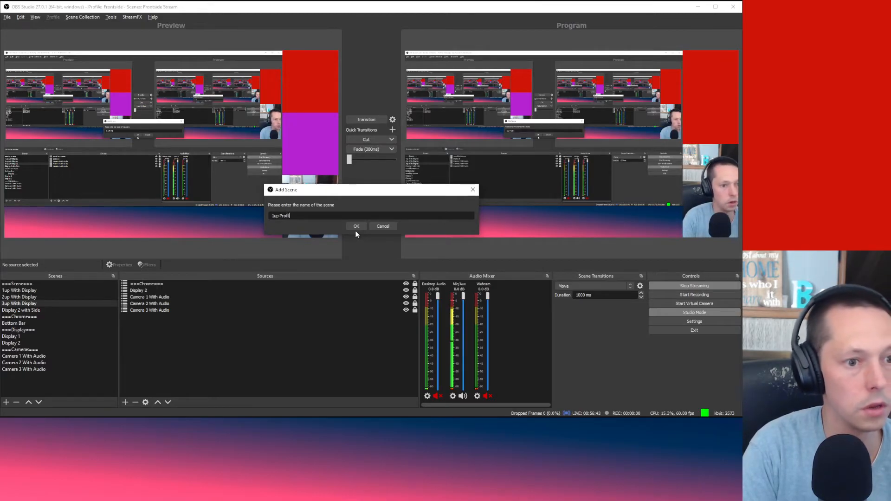
pyautogui.write('e')
pyautogui.press('Return')
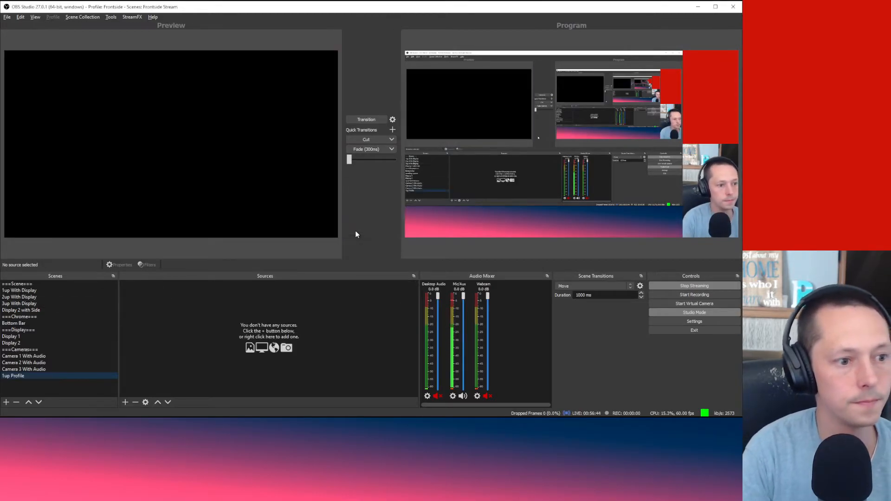
pyautogui.click(25, 404)
pyautogui.click(26, 404)
pyautogui.click(26, 404)
pyautogui.click(25, 404)
pyautogui.click(26, 404)
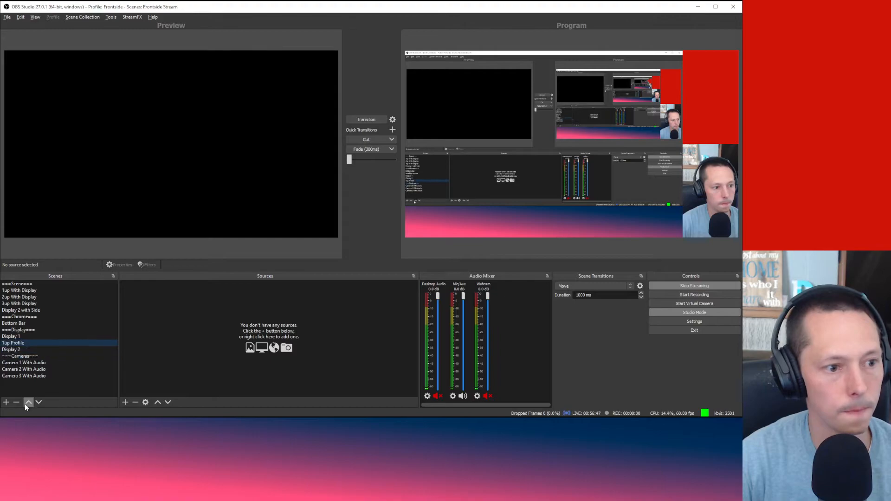
pyautogui.click(25, 404)
pyautogui.click(25, 404)
pyautogui.click(26, 404)
pyautogui.click(25, 404)
pyautogui.click(25, 404)
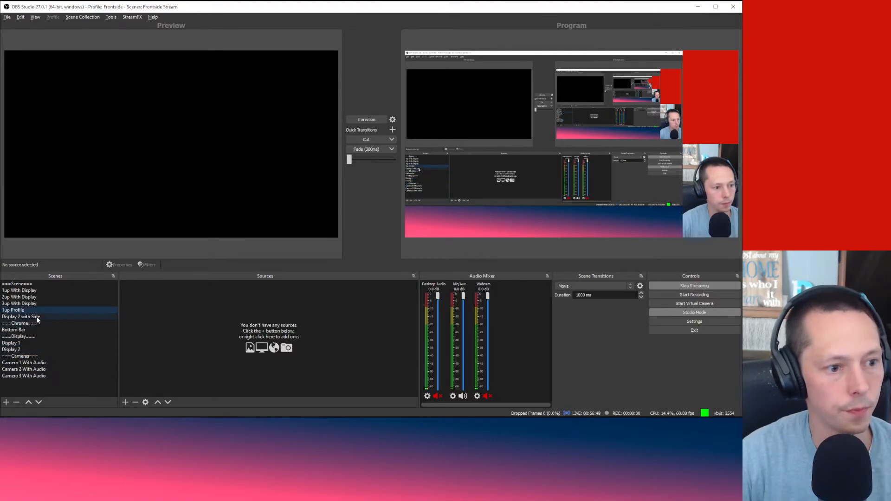
# Step: Add the existing Camera 1 With Audio scene as a source in 1up Profile
pyautogui.rightClick(181, 310)
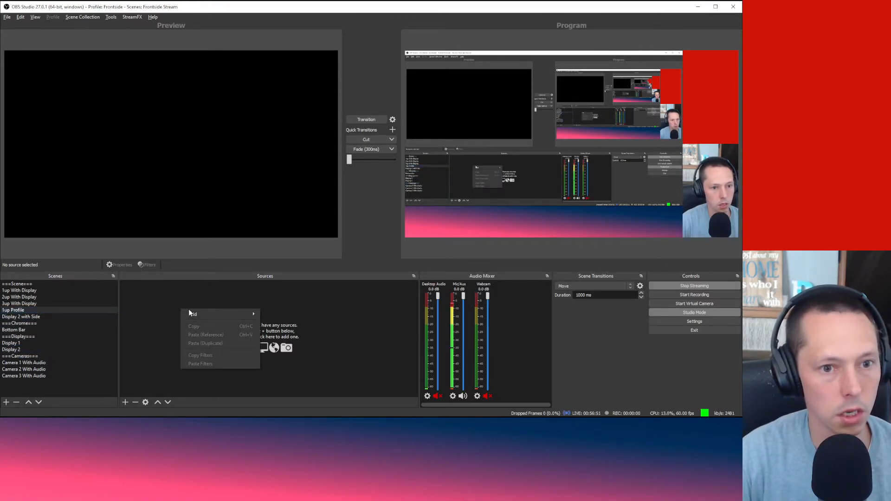
pyautogui.moveTo(195, 314)
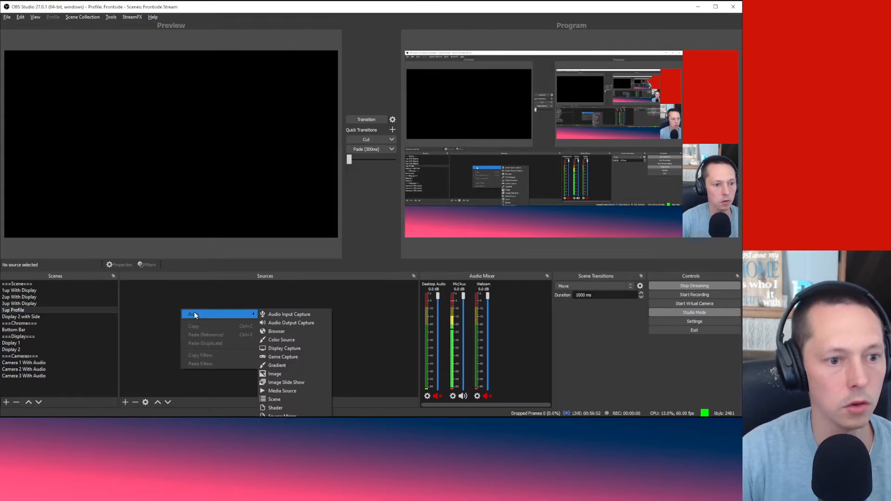
pyautogui.click(298, 399)
pyautogui.scroll(-2, 370, 210)
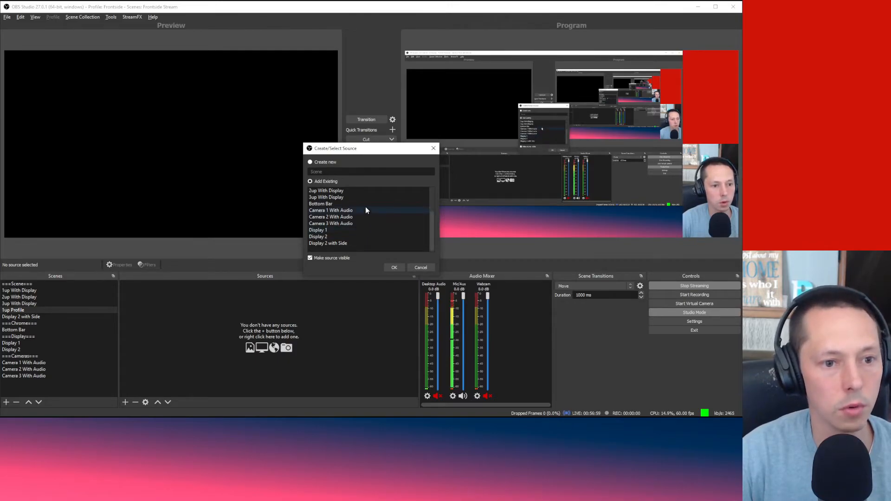
pyautogui.click(366, 211)
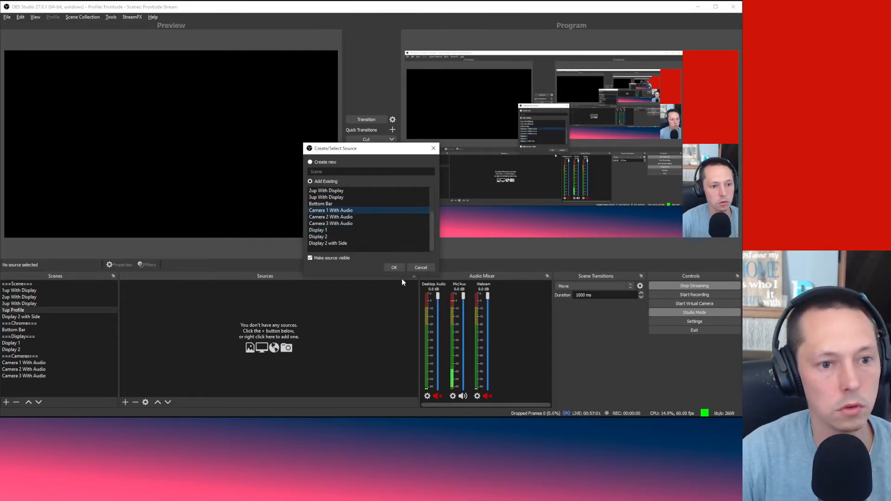
pyautogui.click(397, 268)
pyautogui.rightClick(178, 135)
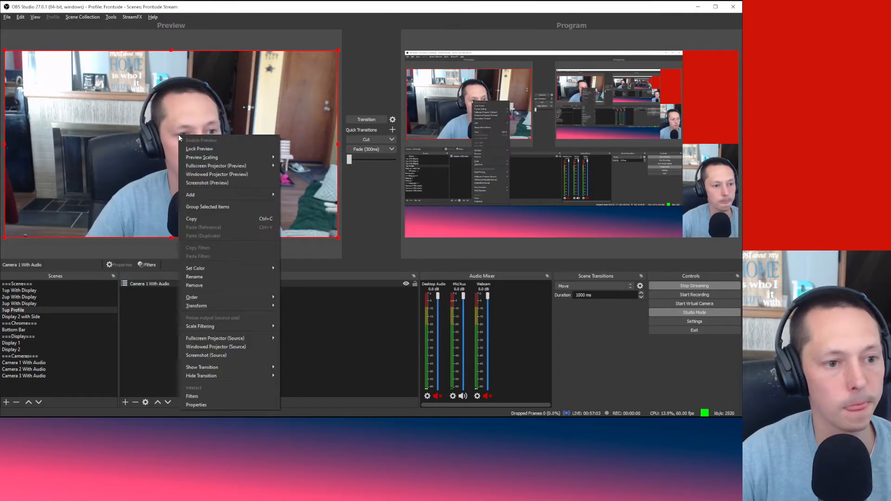
# Step: Set Camera 1 With Audio's transform size to 1280 x 720 in Edit Transform
pyautogui.moveTo(252, 304)
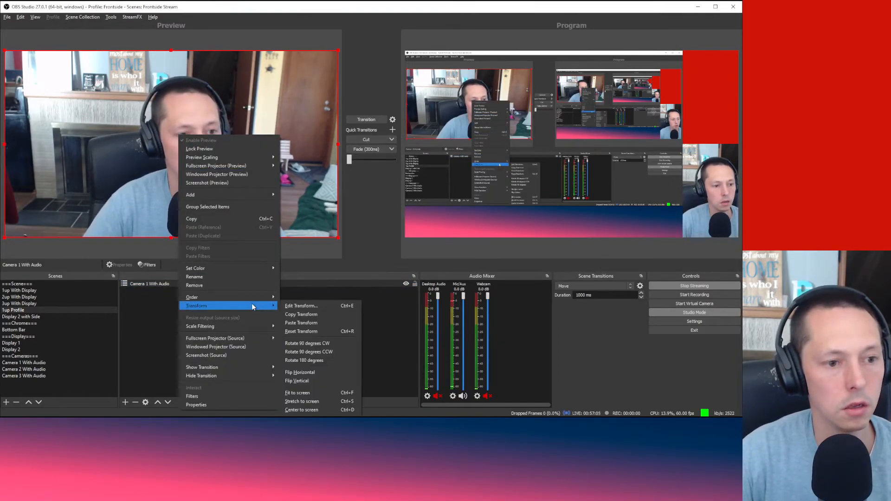
pyautogui.click(298, 307)
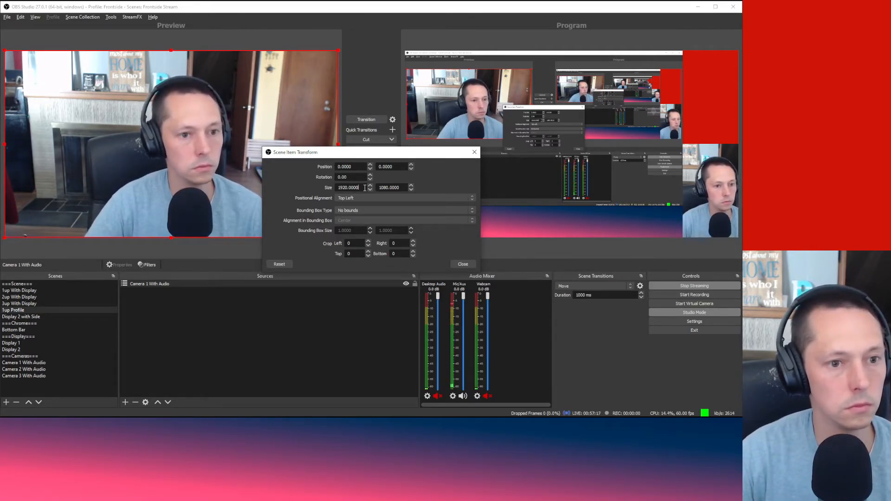
pyautogui.moveTo(365, 187); pyautogui.dragTo(316, 187)
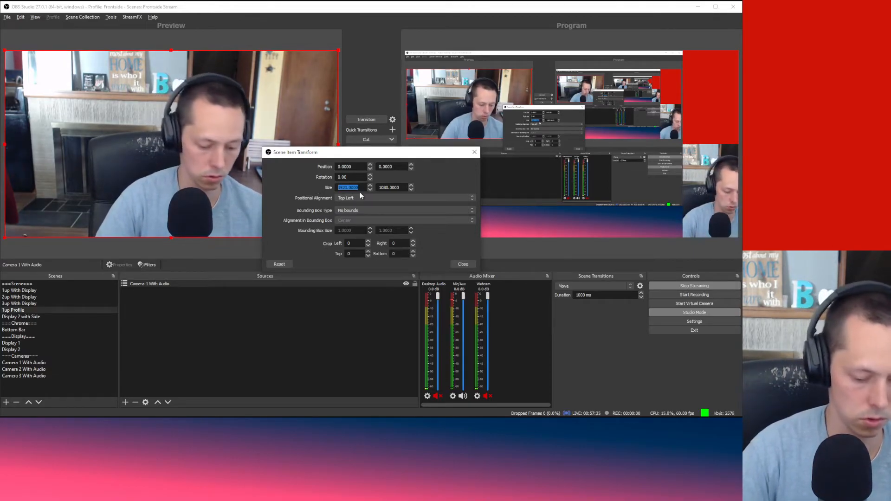
pyautogui.write('1280')
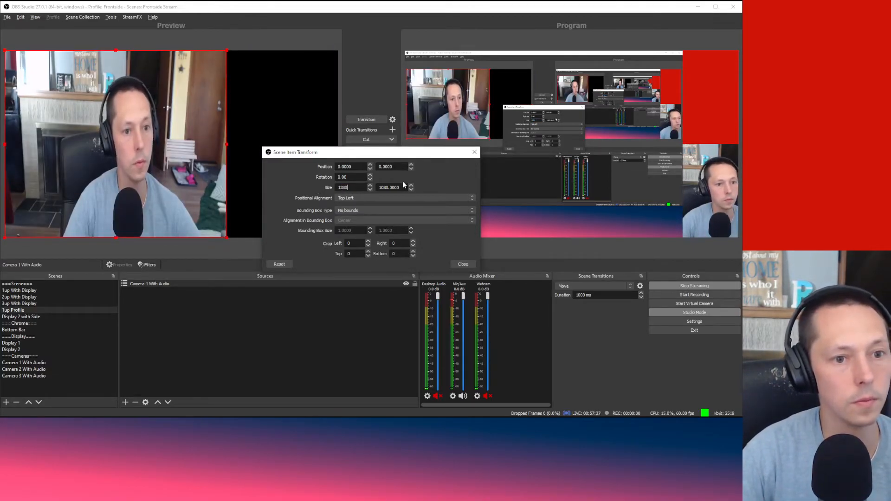
pyautogui.press('Tab')
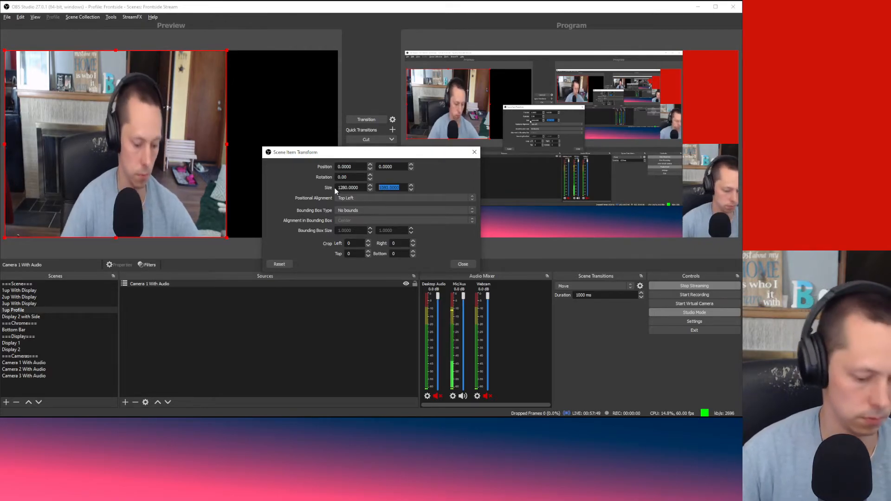
pyautogui.write('720')
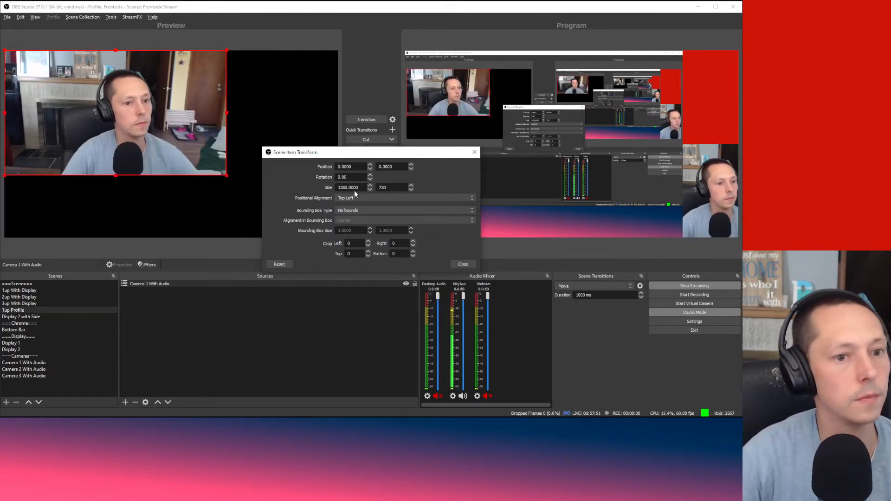
pyautogui.click(463, 264)
# Step: Centre the resized camera on the canvas with Transform > Center to screen
pyautogui.moveTo(124, 106); pyautogui.dragTo(170, 134)
pyautogui.rightClick(170, 135)
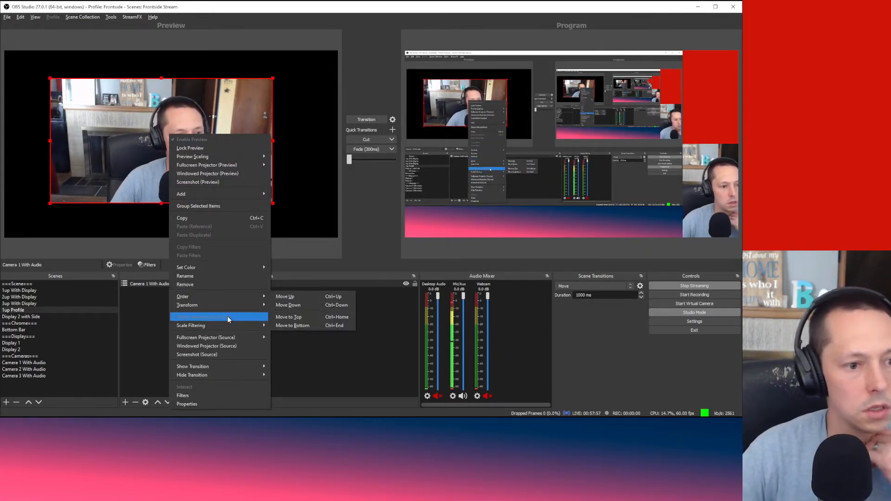
pyautogui.moveTo(229, 299)
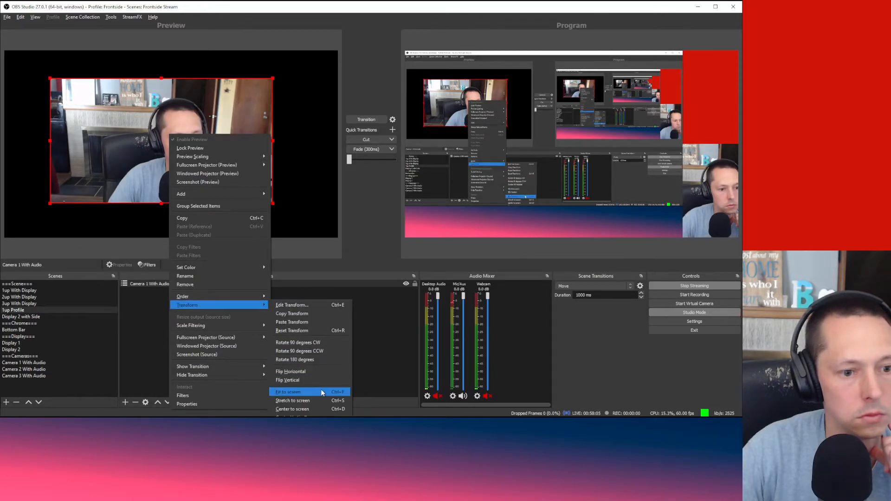
pyautogui.click(326, 410)
pyautogui.click(327, 375)
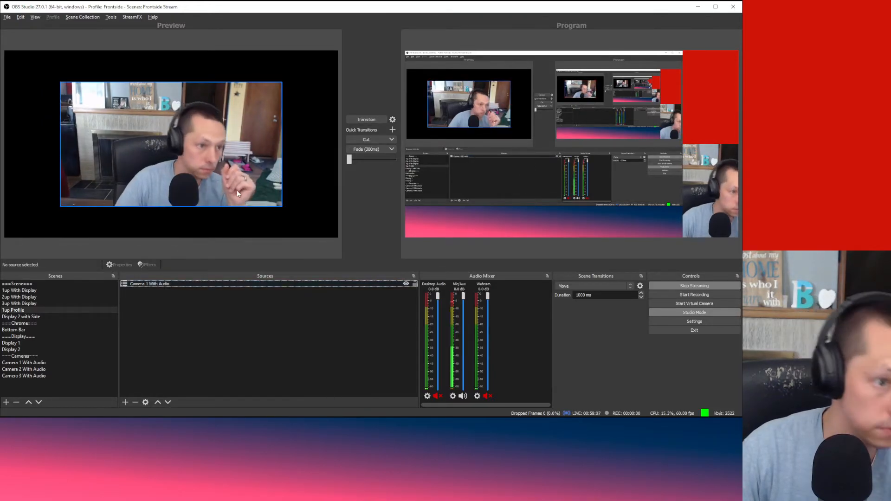
# Step: Add a default white-to-black Gradient source and layer it beneath Camera 1 With Audio
pyautogui.rightClick(186, 301)
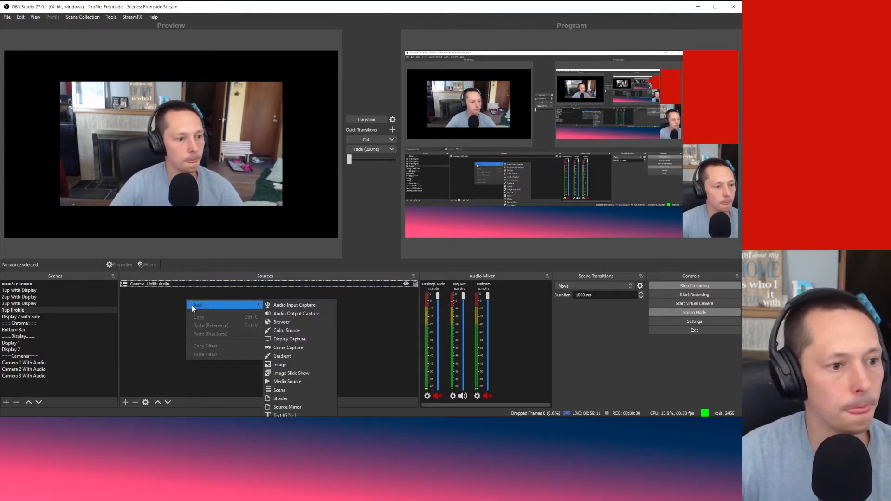
pyautogui.moveTo(213, 305)
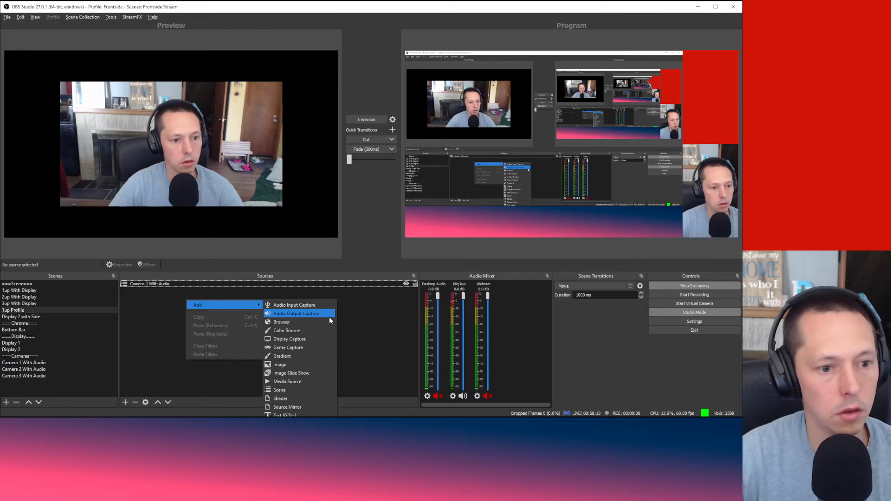
pyautogui.click(325, 357)
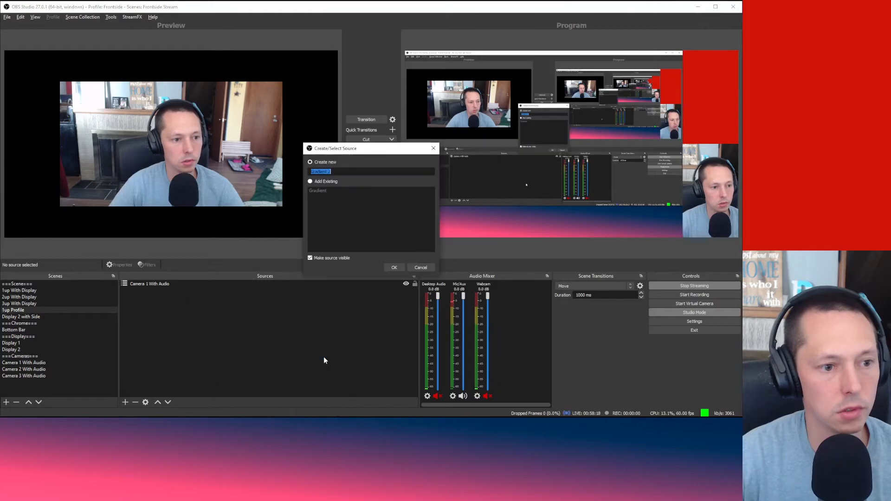
pyautogui.click(393, 268)
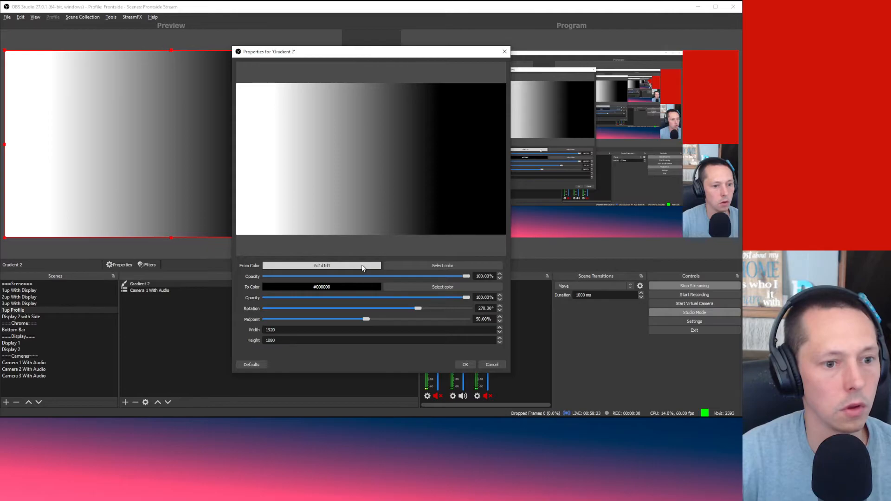
pyautogui.click(466, 363)
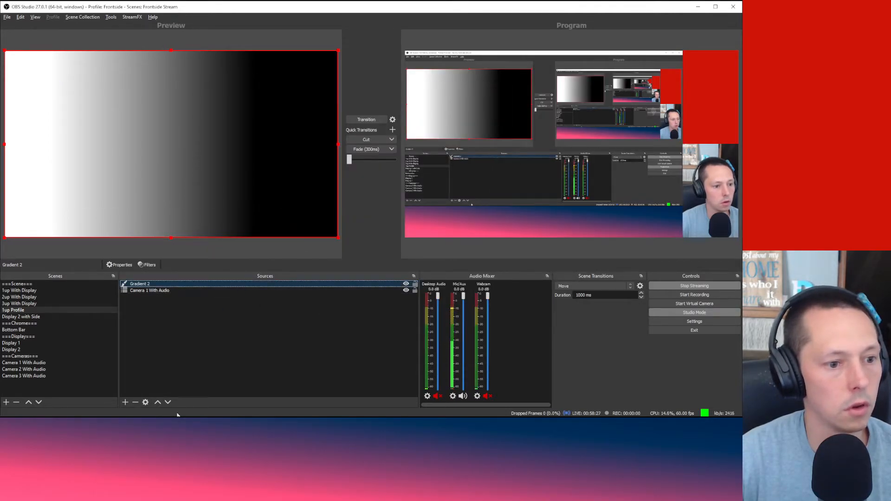
pyautogui.click(168, 402)
pyautogui.click(211, 365)
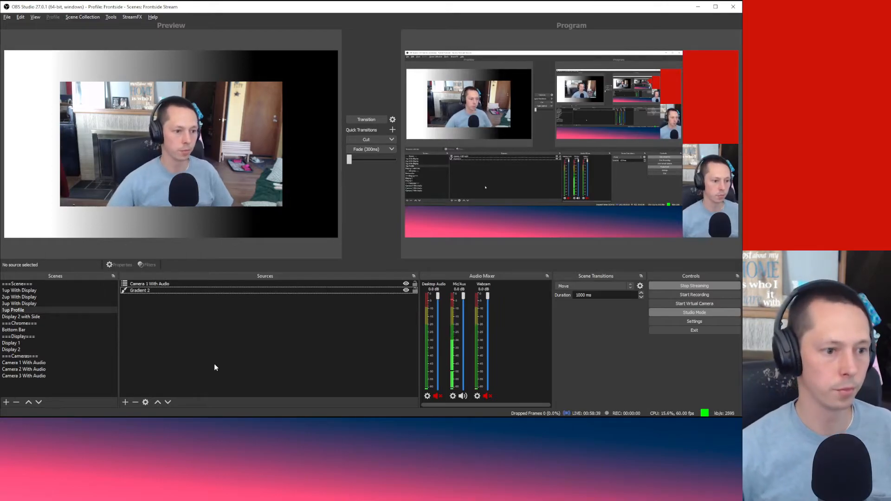
# Step: Copy the blue-to-pink Gradient source from the Bottom Bar scene
pyautogui.click(71, 329)
pyautogui.click(176, 283)
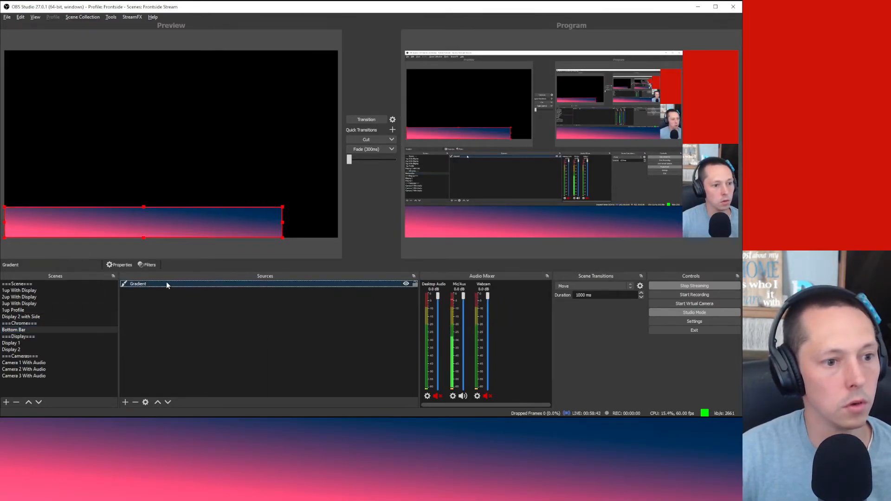
pyautogui.rightClick(166, 283)
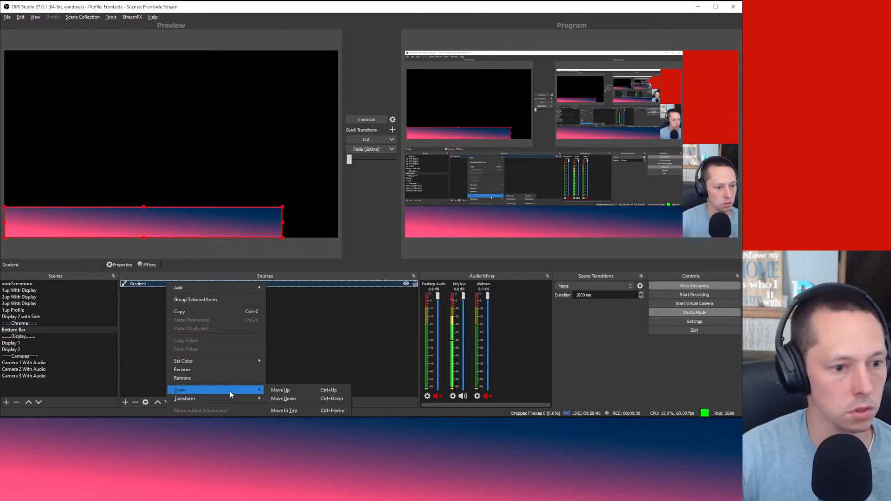
pyautogui.moveTo(230, 399)
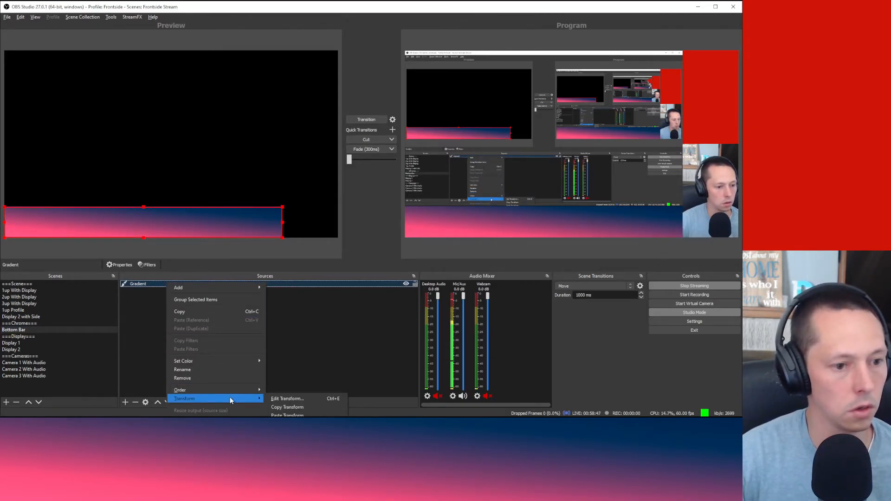
pyautogui.click(214, 312)
pyautogui.click(190, 329)
# Step: Paste a duplicate of the gradient into 1up Profile and delete Gradient 2
pyautogui.click(33, 318)
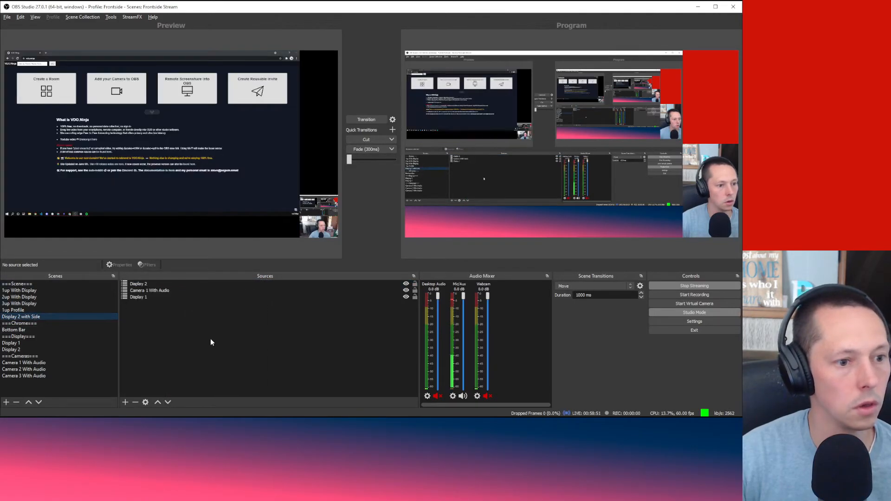
pyautogui.click(27, 309)
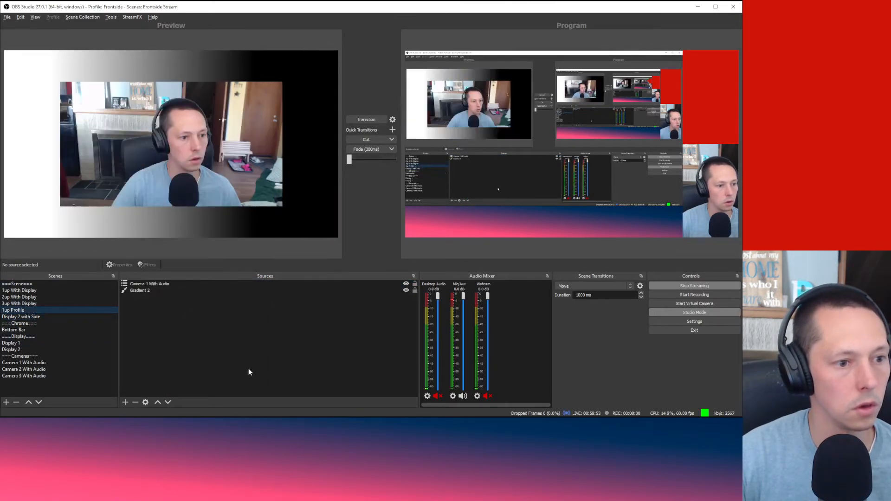
pyautogui.rightClick(239, 353)
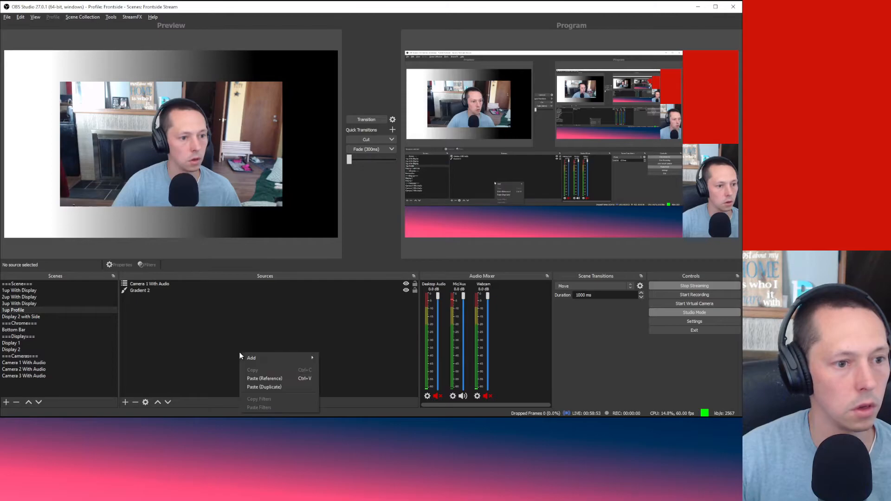
pyautogui.click(286, 387)
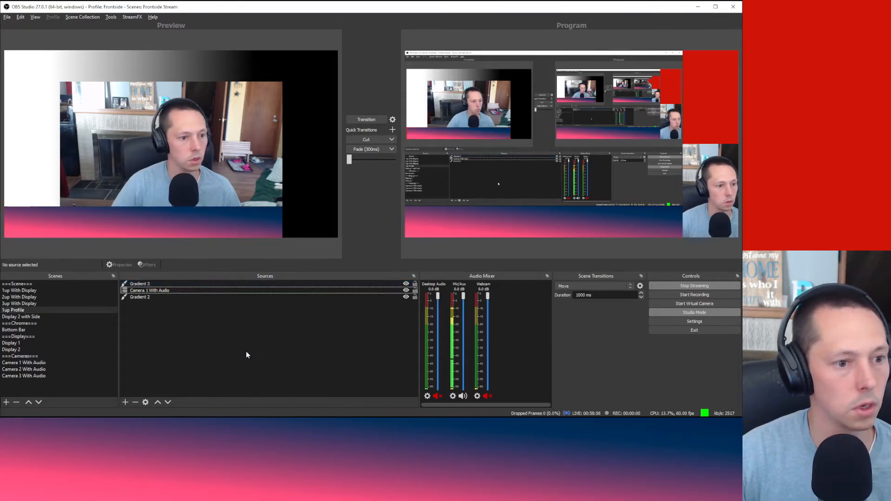
pyautogui.click(167, 298)
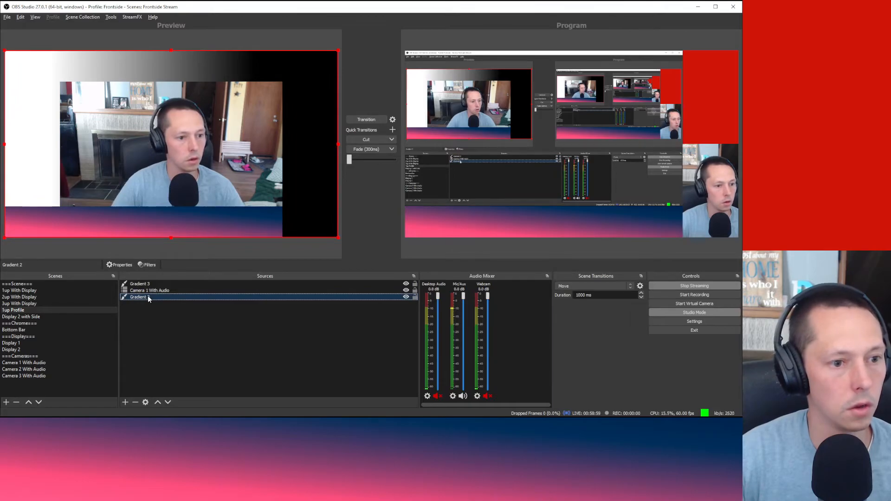
pyautogui.press('Delete')
pyautogui.press('Return')
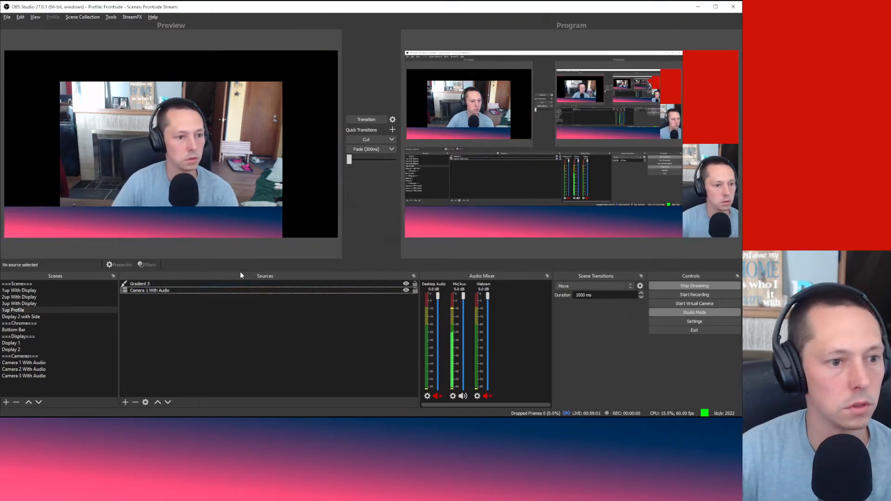
# Step: Move the pasted Gradient 3 below the camera and rename it Gradient Full
pyautogui.click(207, 285)
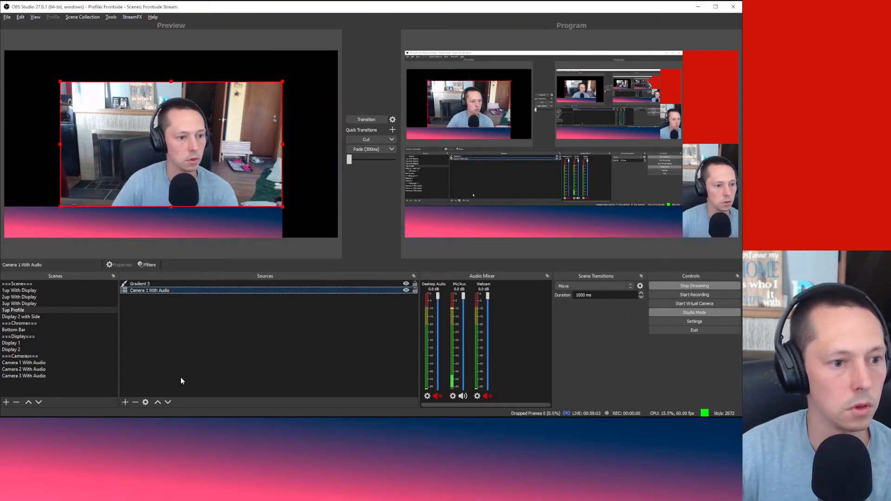
pyautogui.moveTo(168, 285); pyautogui.dragTo(168, 291)
pyautogui.rightClick(149, 291)
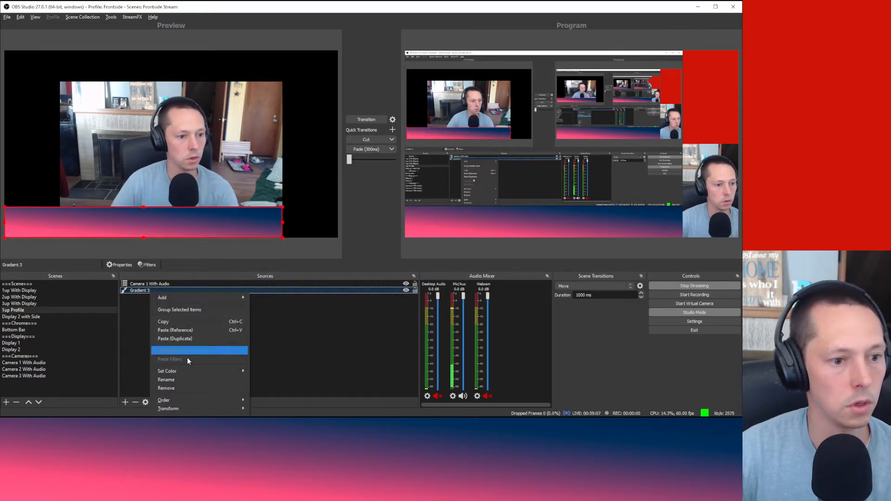
pyautogui.click(191, 378)
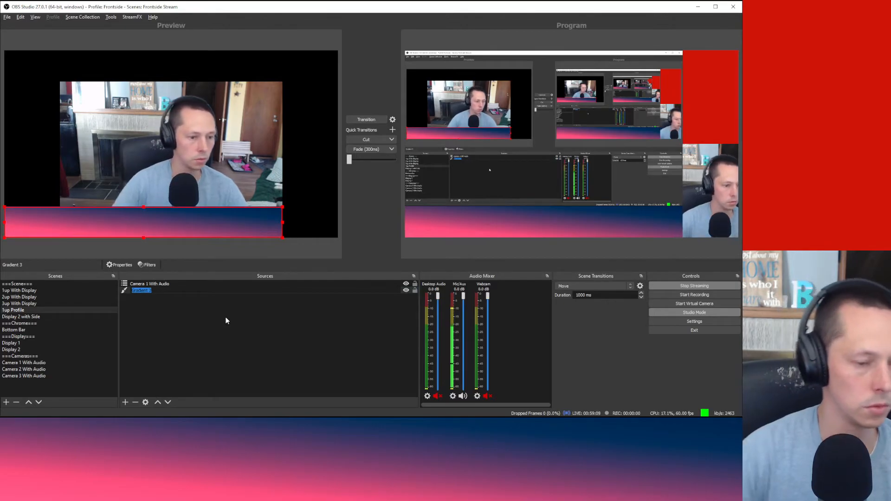
pyautogui.press('End')
pyautogui.press('BackSpace')
pyautogui.write('Full')
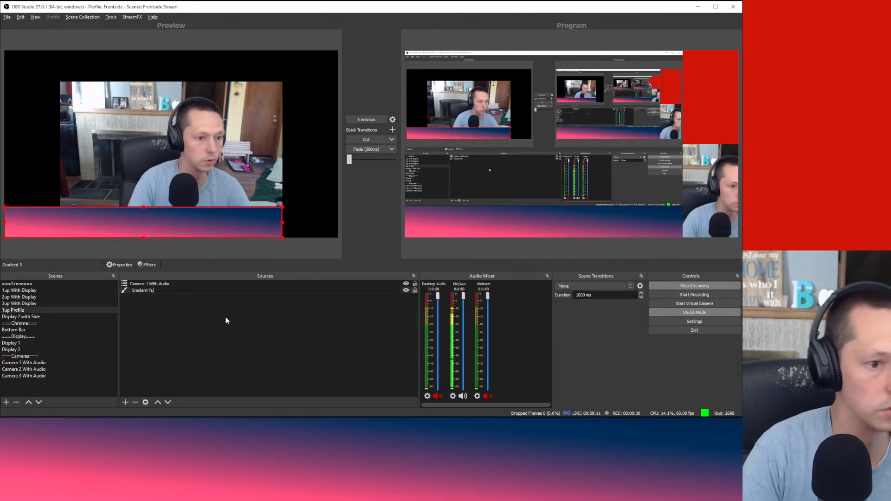
pyautogui.press('Return')
pyautogui.click(226, 321)
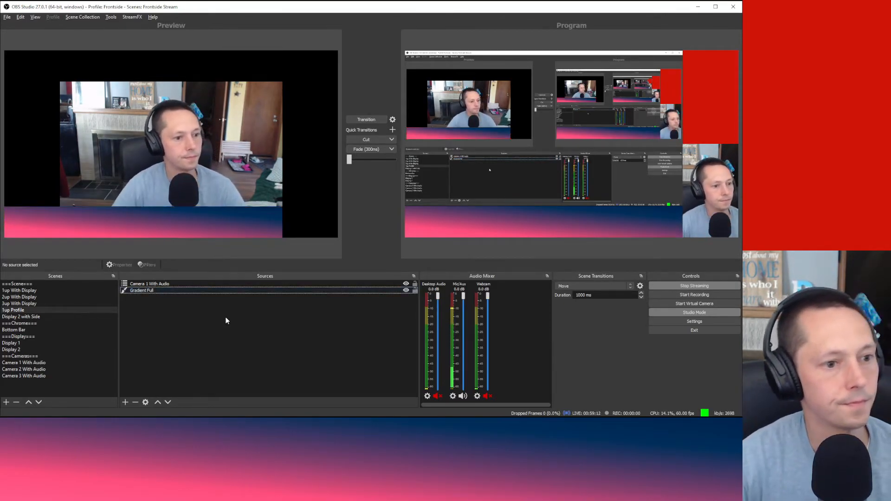
pyautogui.click(186, 292)
pyautogui.rightClick(184, 291)
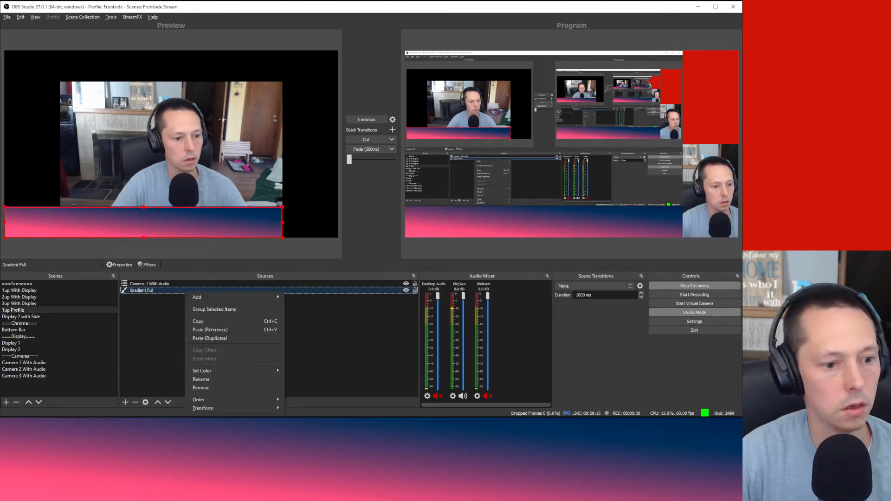
# Step: Set Gradient Full to 1920 x 1080 and snap it to fill the canvas
pyautogui.click(204, 493)
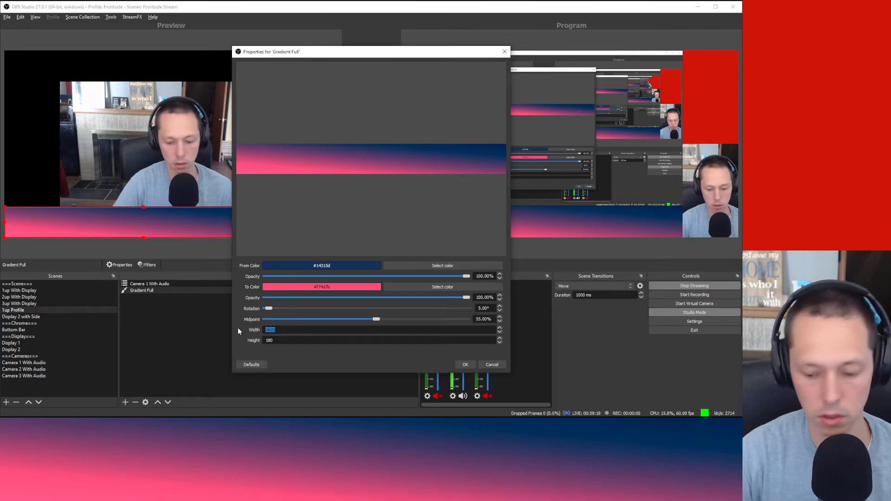
pyautogui.write('1920')
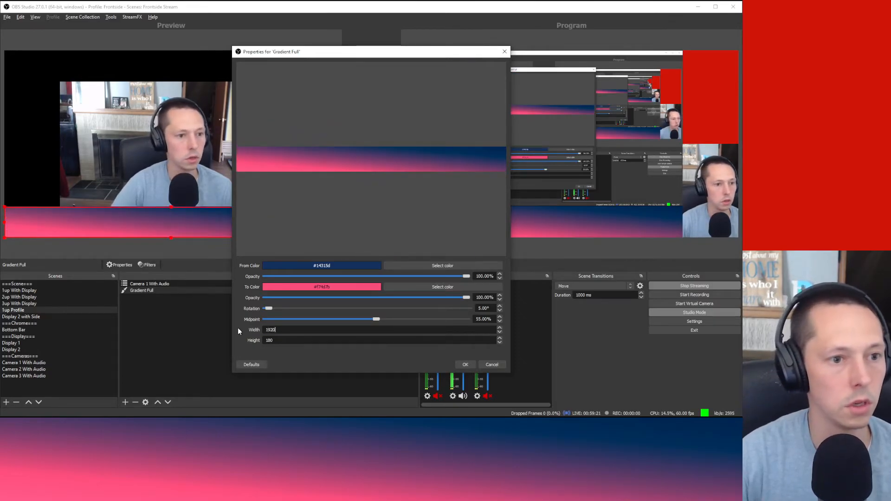
pyautogui.write('1080')
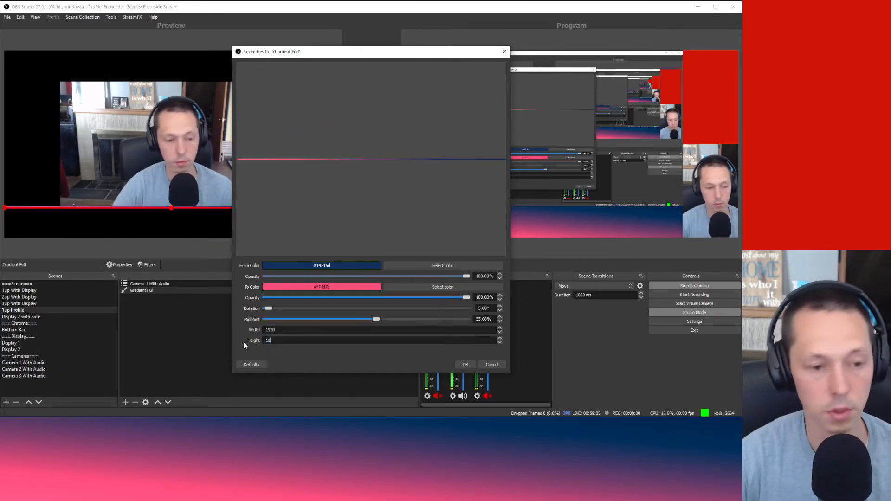
pyautogui.click(466, 365)
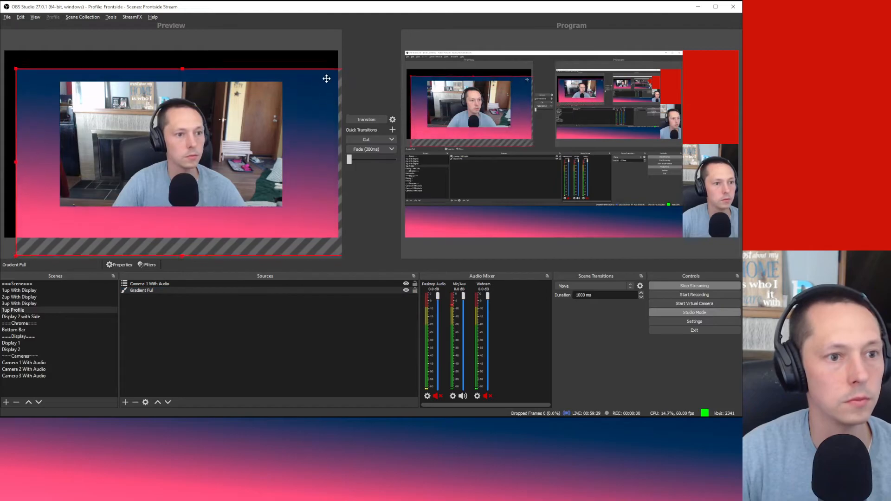
pyautogui.moveTo(327, 78); pyautogui.dragTo(315, 63)
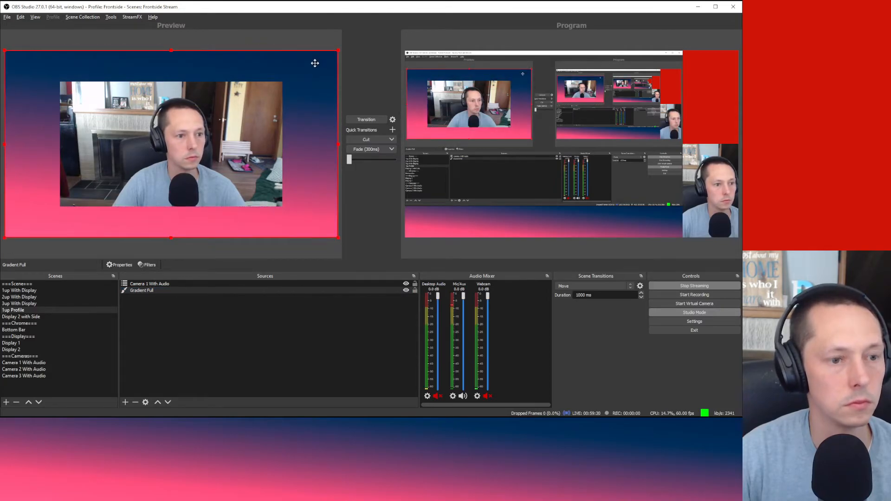
pyautogui.click(295, 365)
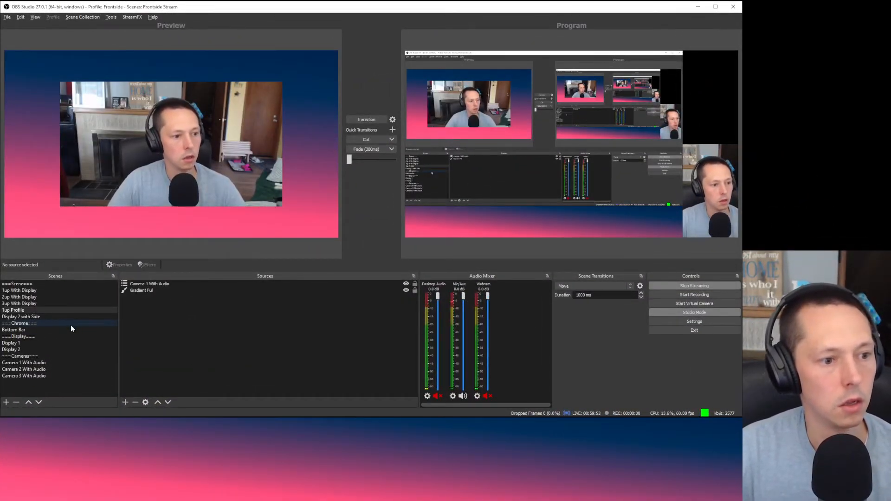
# Step: Preview Display 2 with Side, then return to 1up Profile and select the camera
pyautogui.click(64, 314)
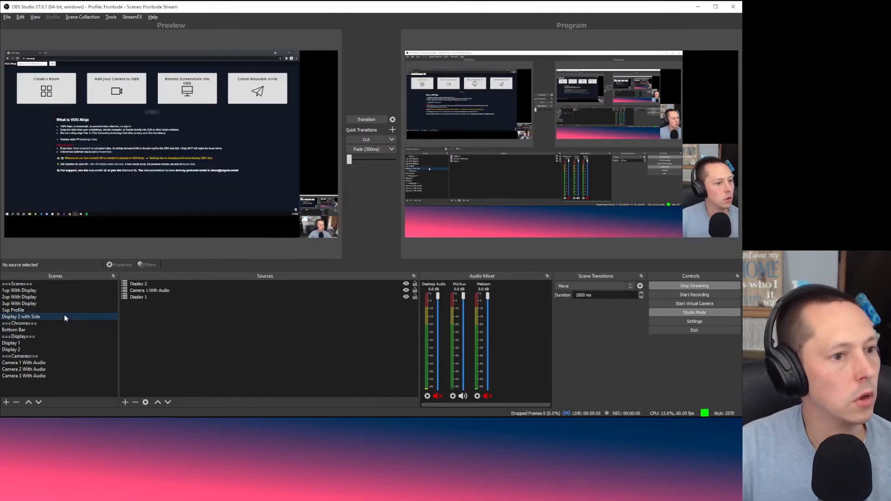
pyautogui.click(63, 311)
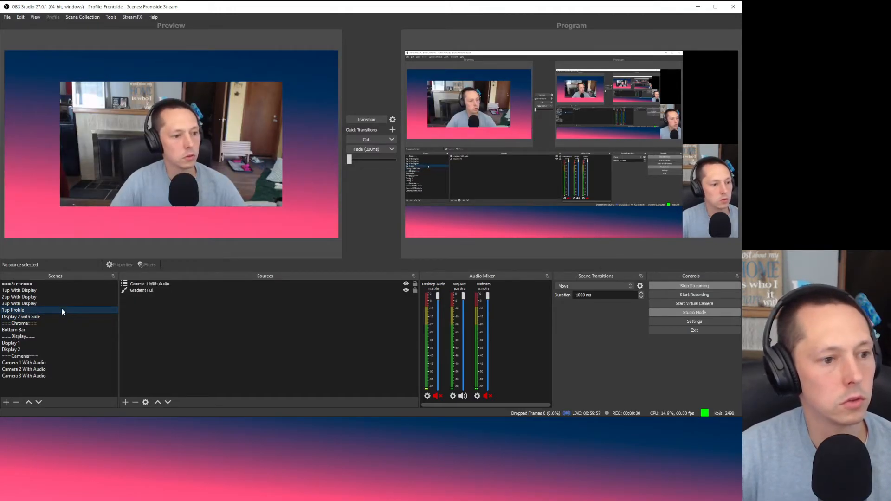
pyautogui.click(172, 284)
# Step: Add a Crop/Pad filter to Camera 1 With Audio, then remove it
pyautogui.rightClick(174, 284)
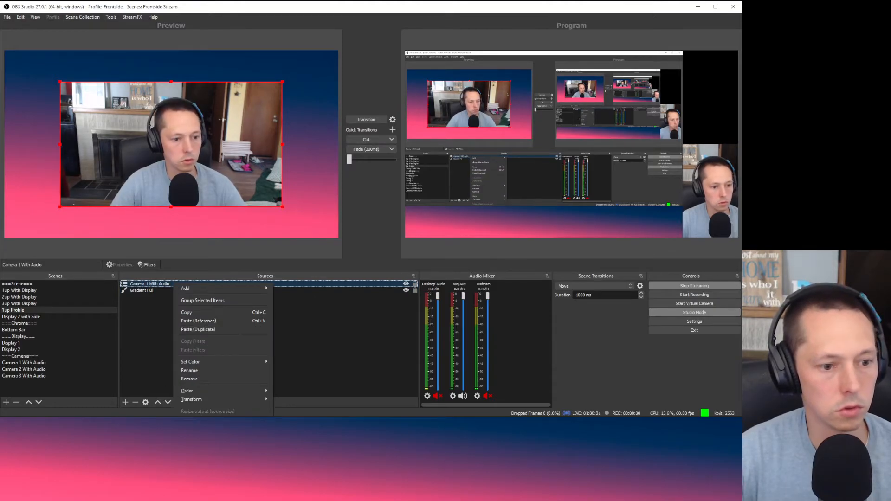
pyautogui.click(189, 483)
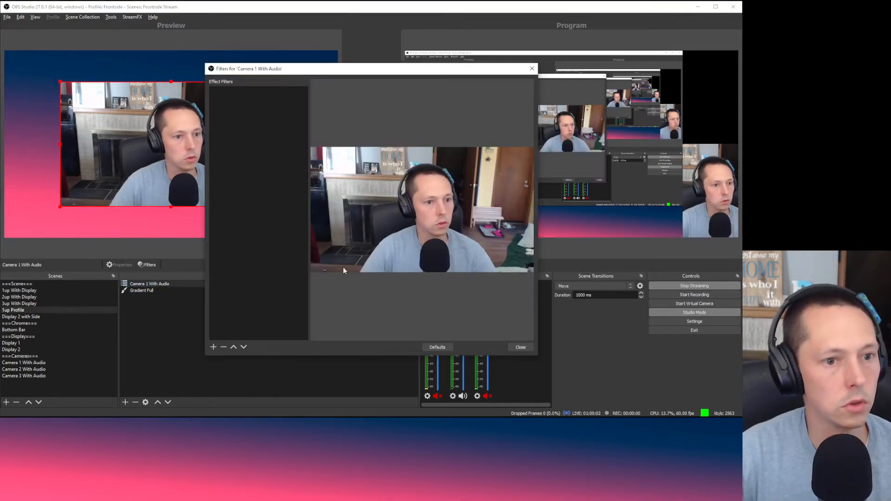
pyautogui.click(213, 347)
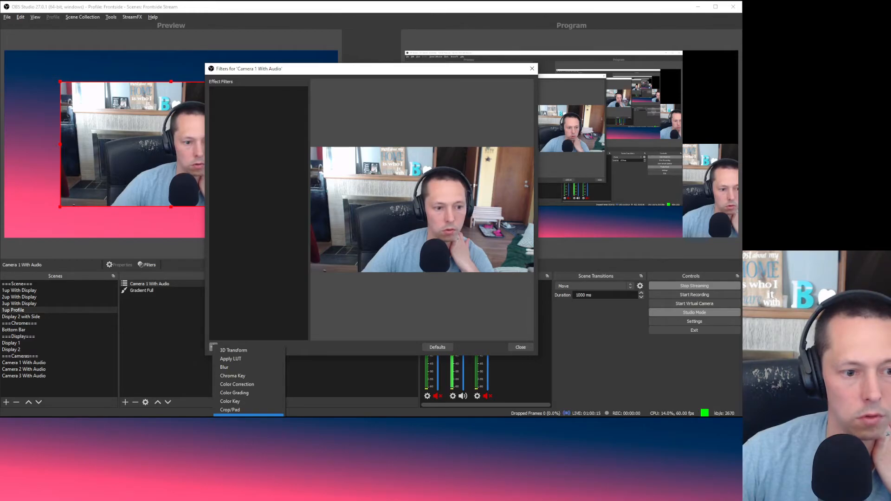
pyautogui.click(249, 410)
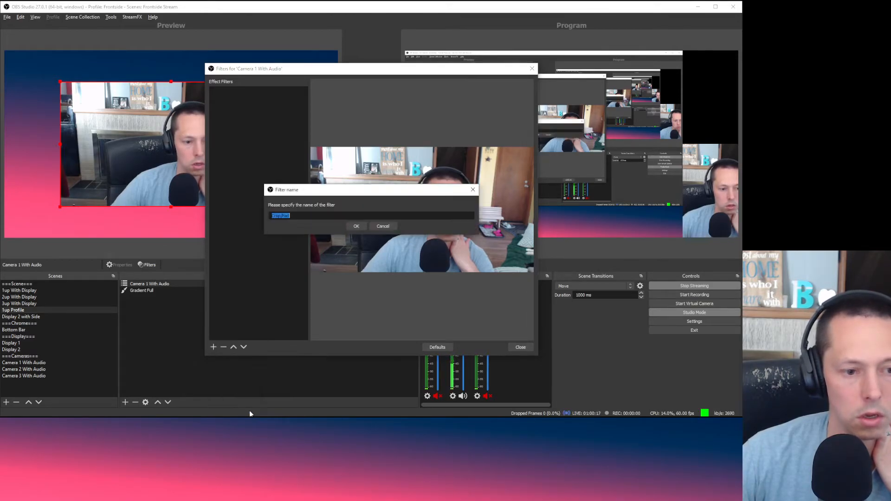
pyautogui.click(355, 227)
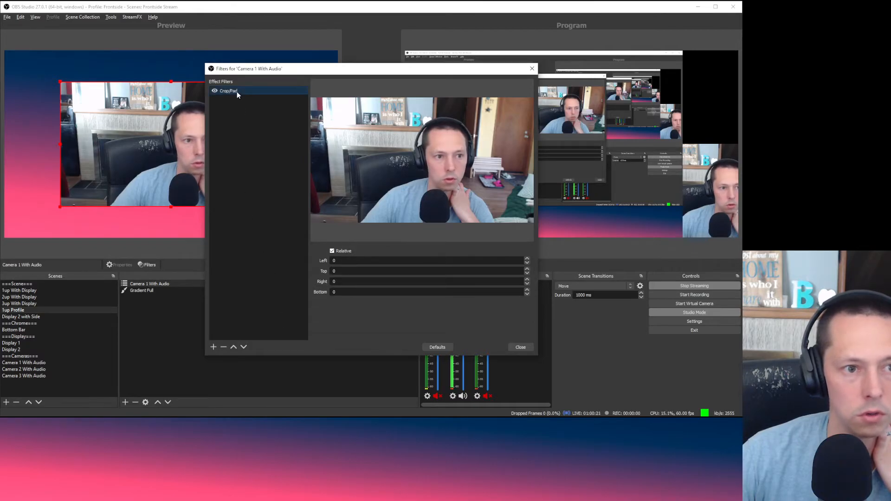
pyautogui.click(223, 347)
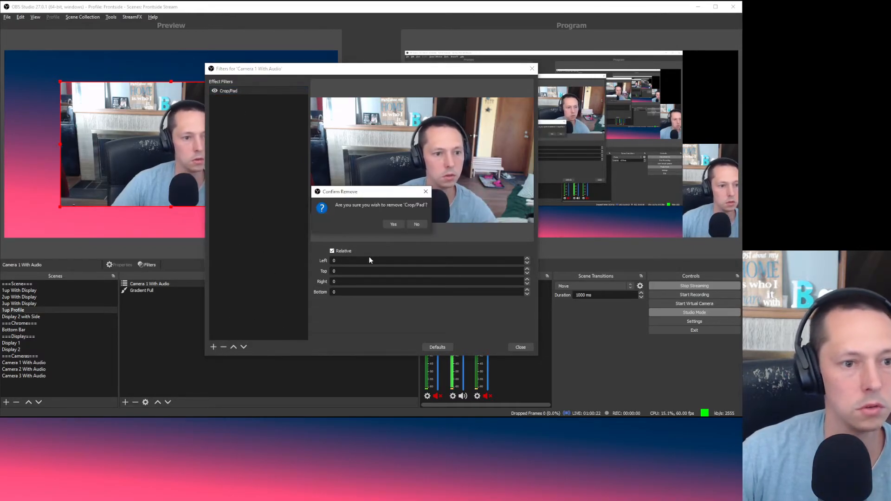
pyautogui.click(384, 224)
# Step: Add a Dynamic Mask filter, look over its settings, then remove it
pyautogui.click(214, 347)
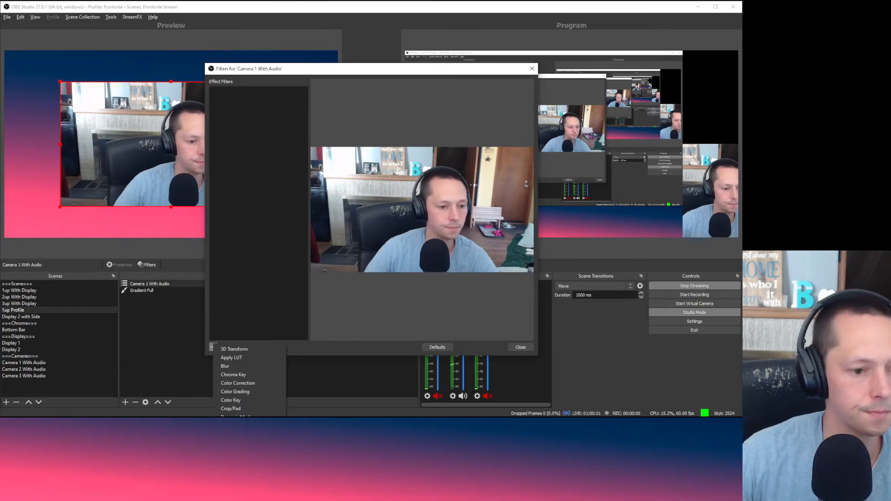
pyautogui.click(236, 416)
pyautogui.click(356, 227)
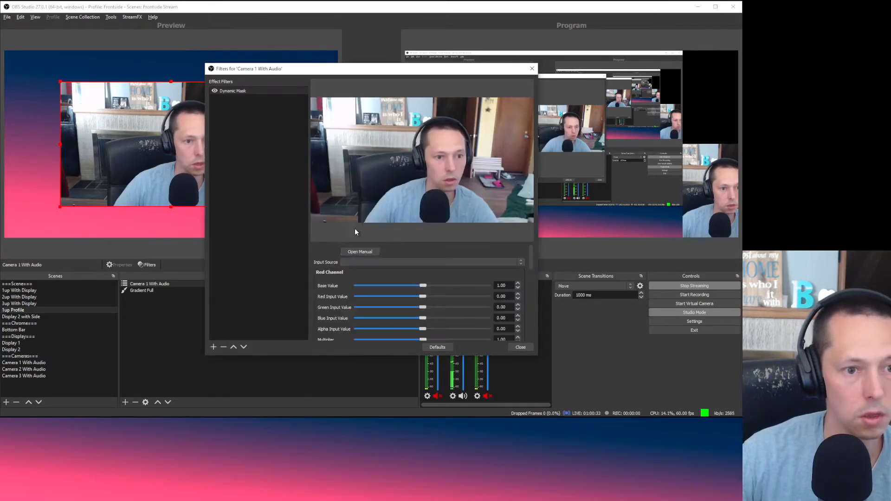
pyautogui.scroll(-3, 495, 286)
pyautogui.scroll(-5, 495, 288)
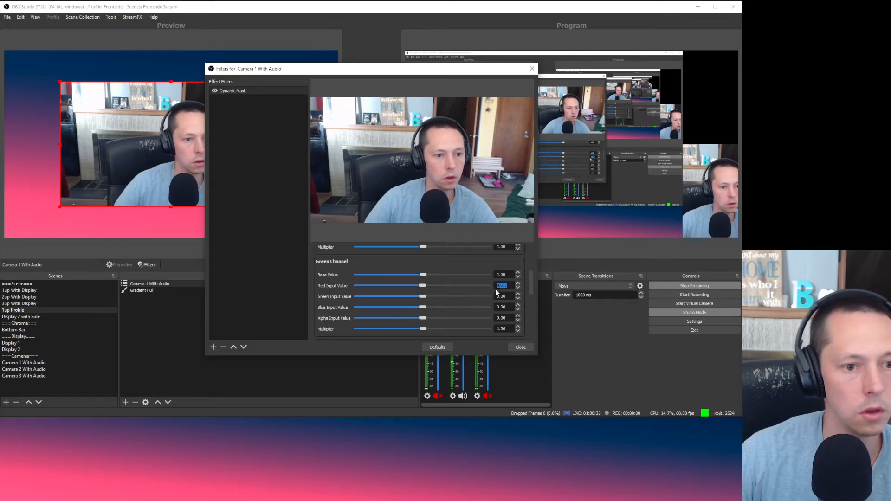
pyautogui.scroll(8, 466, 309)
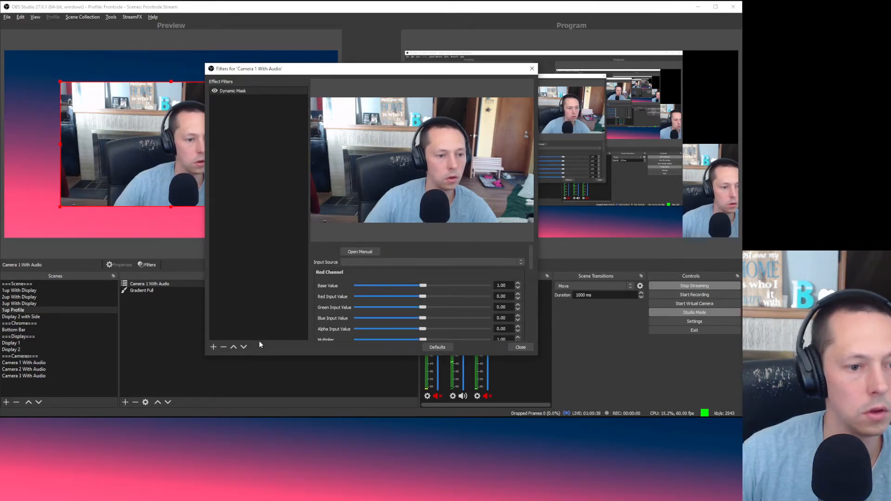
pyautogui.click(224, 347)
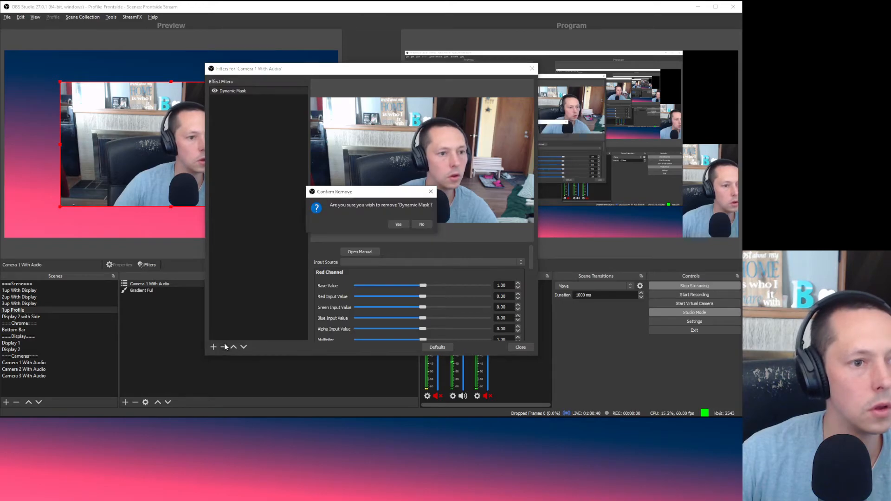
pyautogui.click(397, 224)
# Step: Try a Scaling/Aspect Ratio filter with Bicubic scaling, remove it, and close Filters
pyautogui.rightClick(257, 184)
pyautogui.moveTo(261, 188)
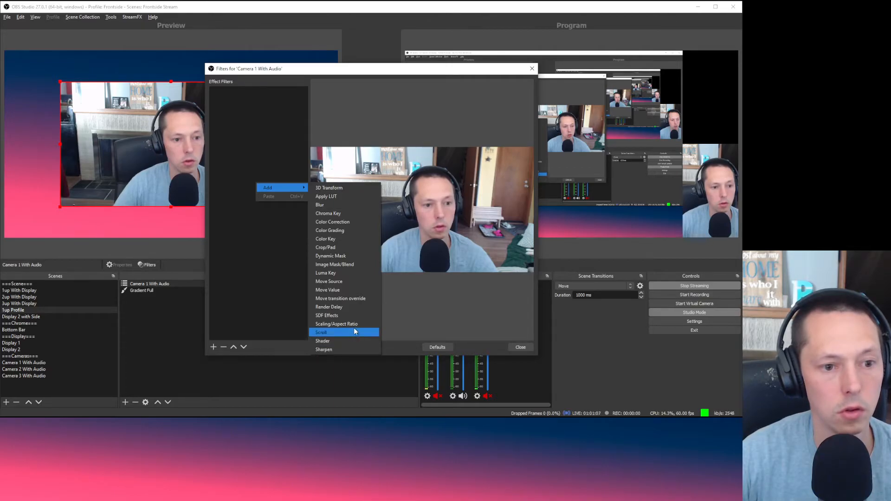
pyautogui.click(354, 324)
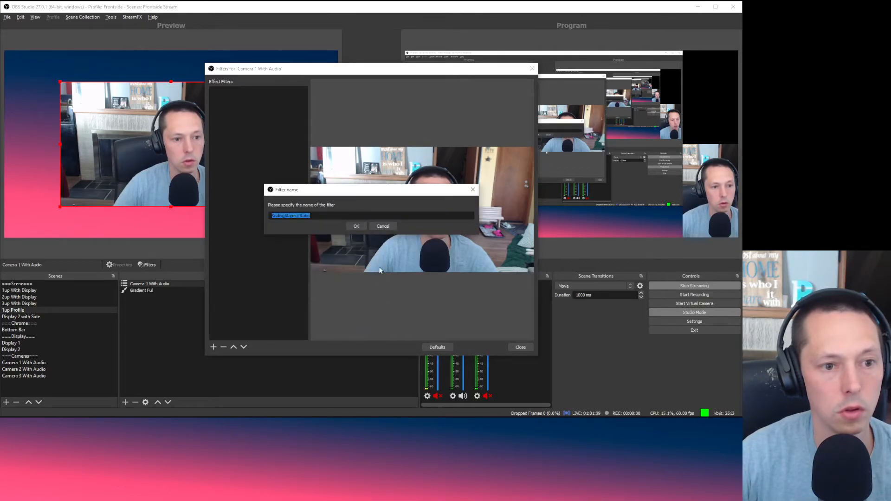
pyautogui.click(357, 228)
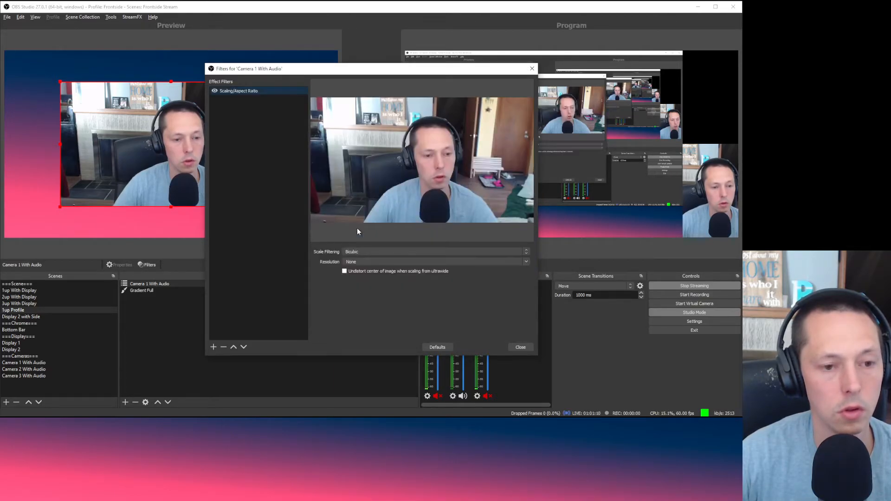
pyautogui.click(371, 251)
pyautogui.click(372, 251)
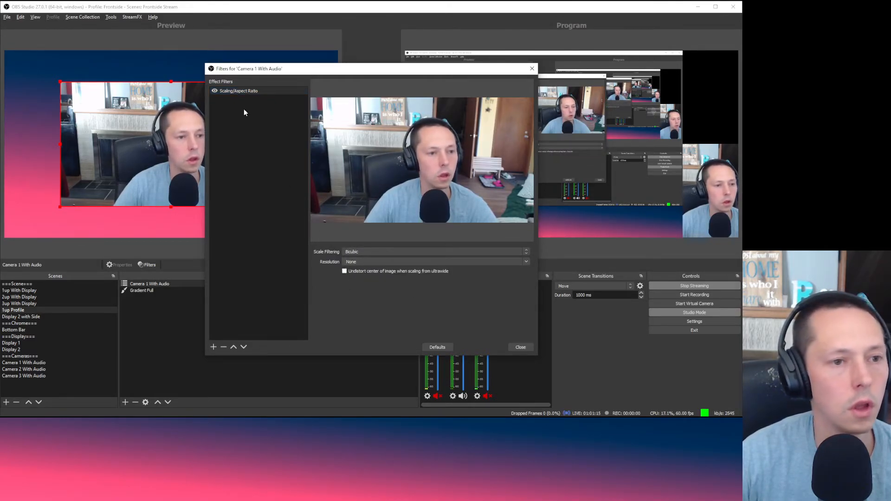
pyautogui.click(225, 347)
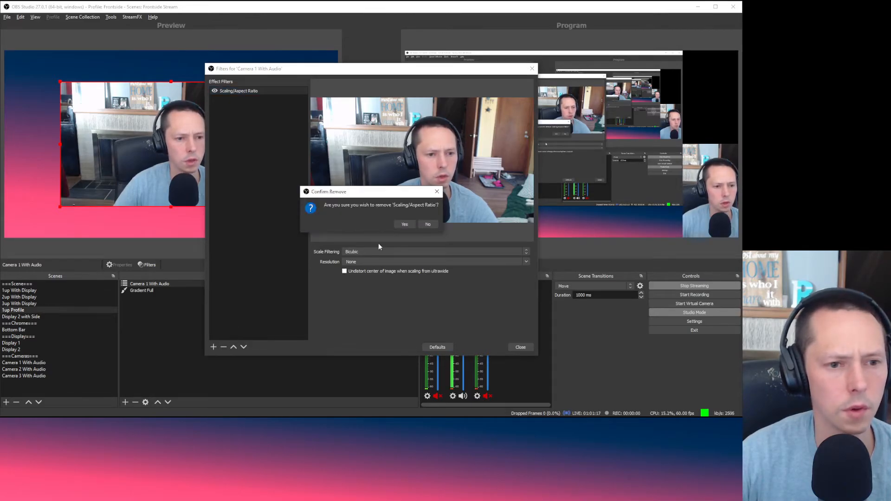
pyautogui.click(403, 224)
pyautogui.click(520, 348)
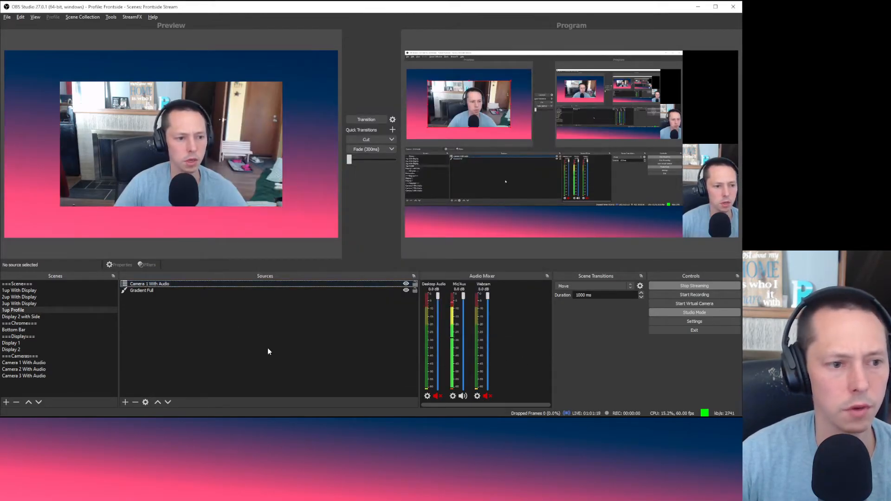
# Step: Duplicate the 1up Profile scene and place the copy directly beneath it
pyautogui.click(26, 311)
pyautogui.rightClick(27, 312)
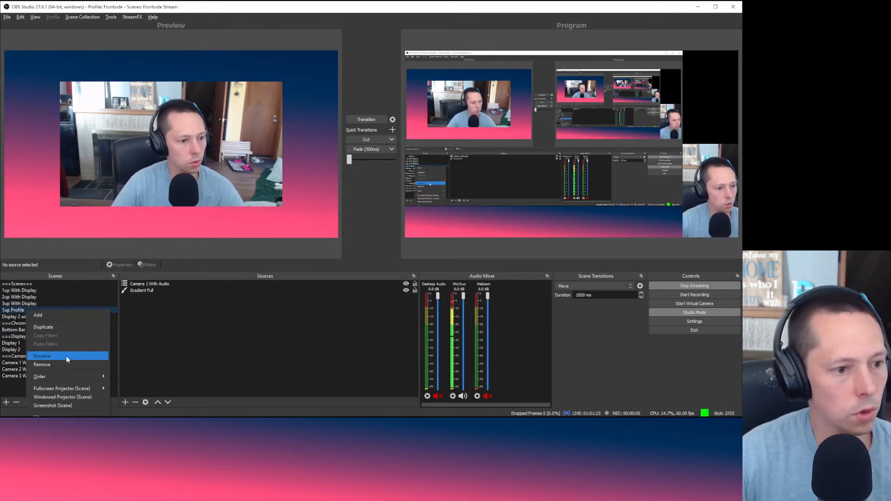
pyautogui.click(57, 328)
pyautogui.click(356, 227)
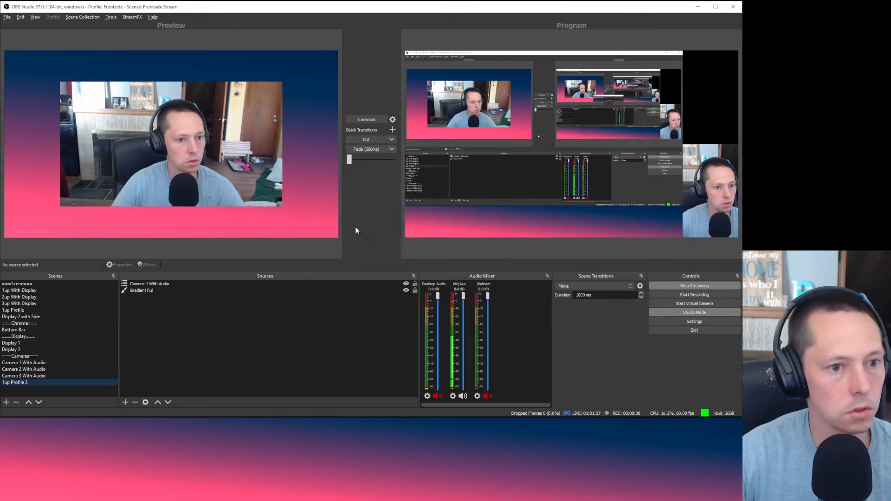
pyautogui.moveTo(30, 383); pyautogui.dragTo(38, 314)
# Step: Rename the copied scene from '1up Profile 2' to '2up Profile'
pyautogui.rightClick(29, 317)
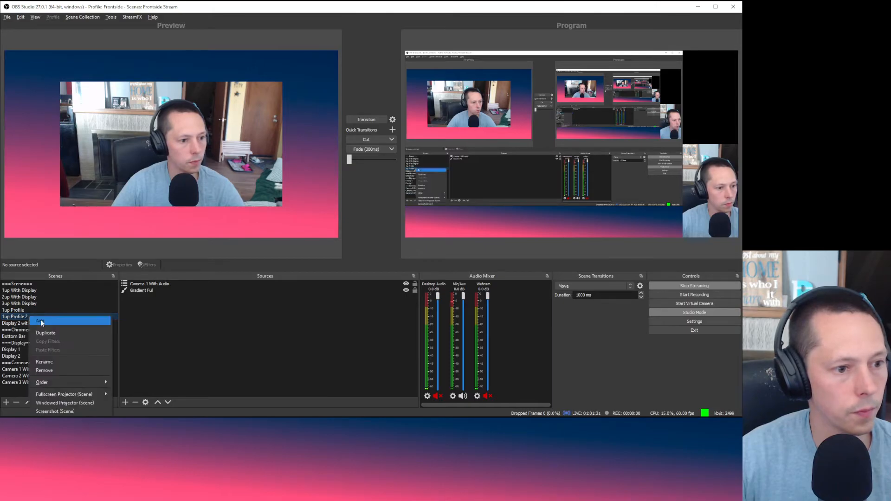
pyautogui.click(54, 364)
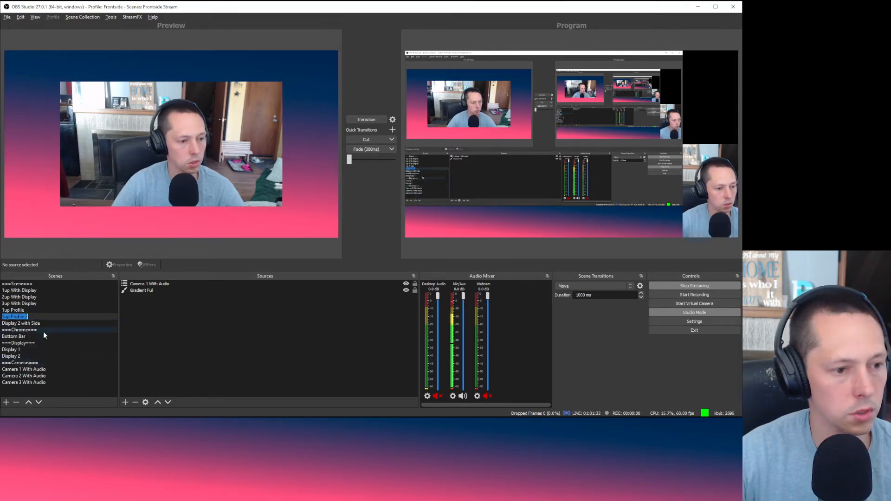
pyautogui.rightClick(30, 316)
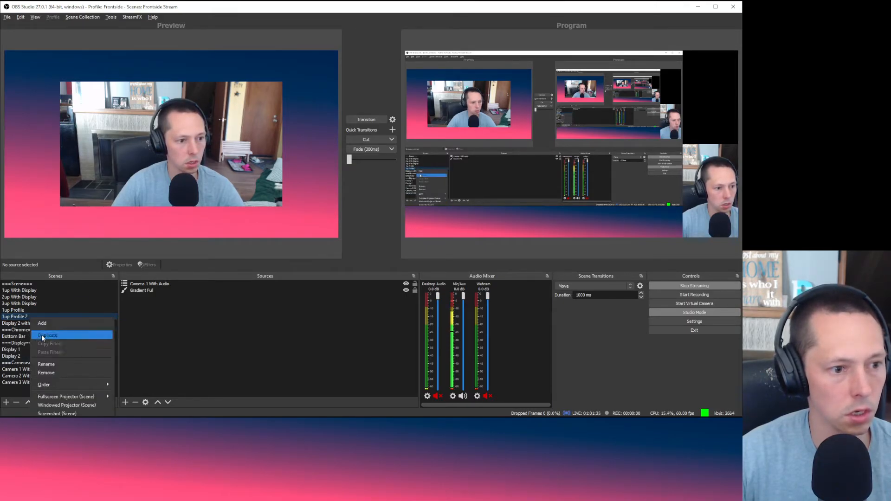
pyautogui.click(53, 365)
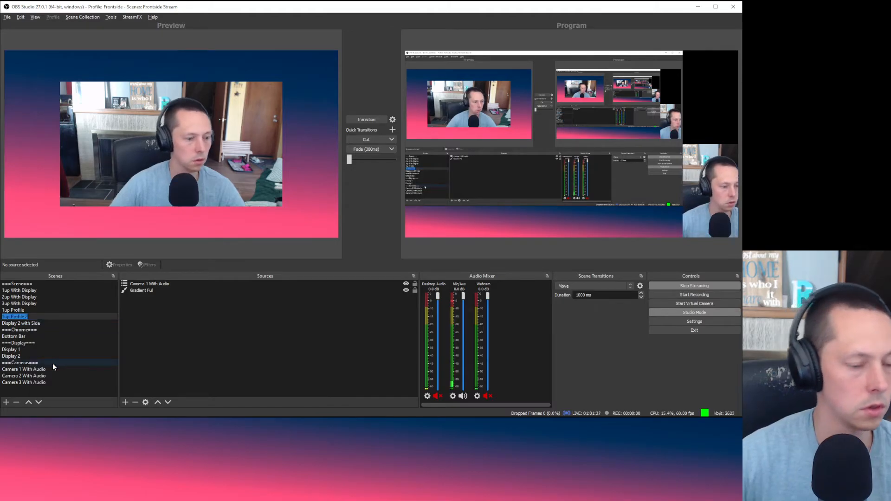
pyautogui.press('Right')
pyautogui.press('BackSpace')
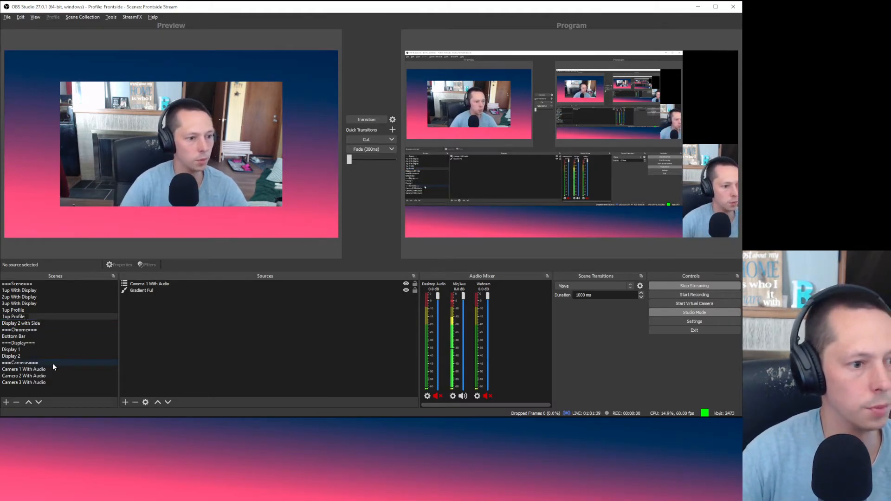
pyautogui.press('Home')
pyautogui.press('Delete')
pyautogui.write('2')
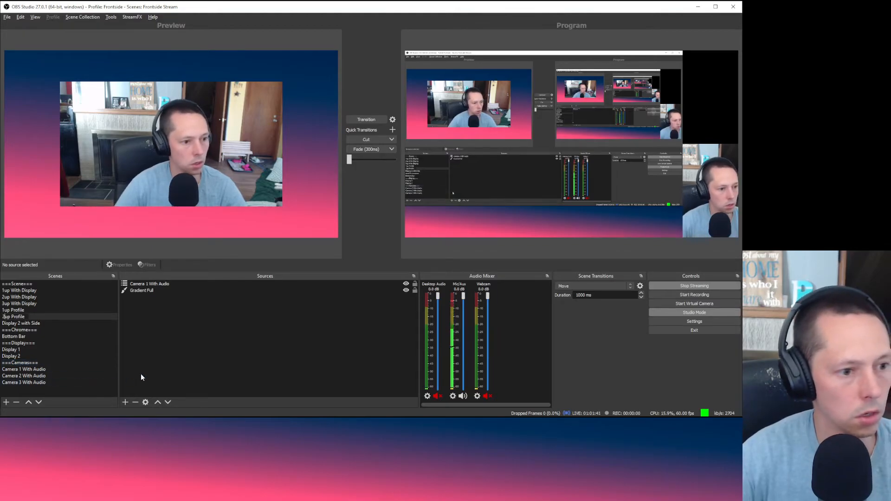
pyautogui.press('Return')
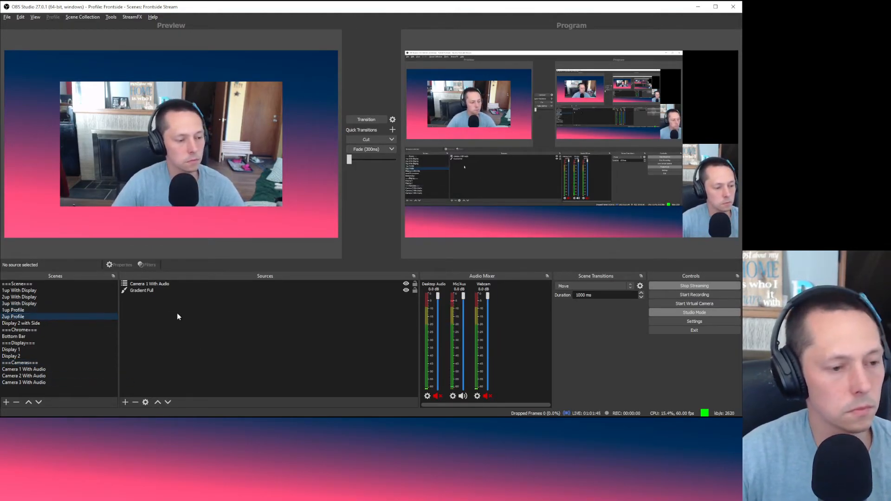
# Step: Resize Camera 1 With Audio to 960 x 540 in Edit Transform
pyautogui.click(162, 291)
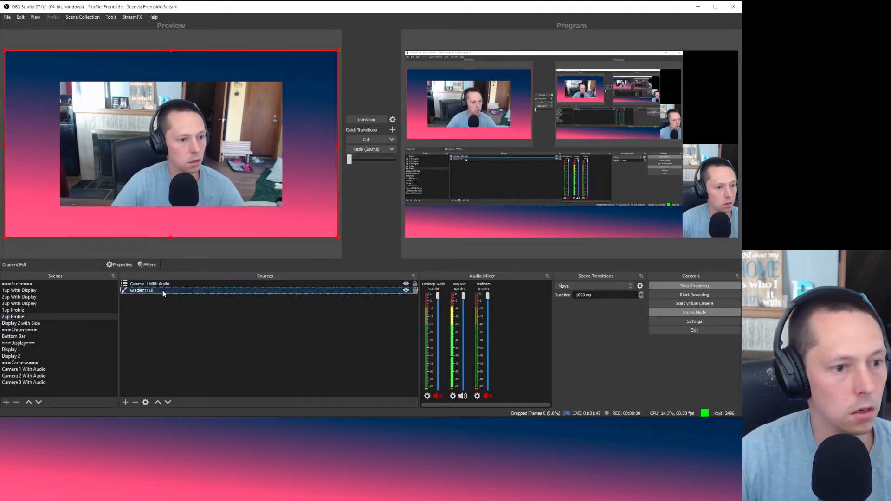
pyautogui.click(150, 284)
pyautogui.rightClick(150, 284)
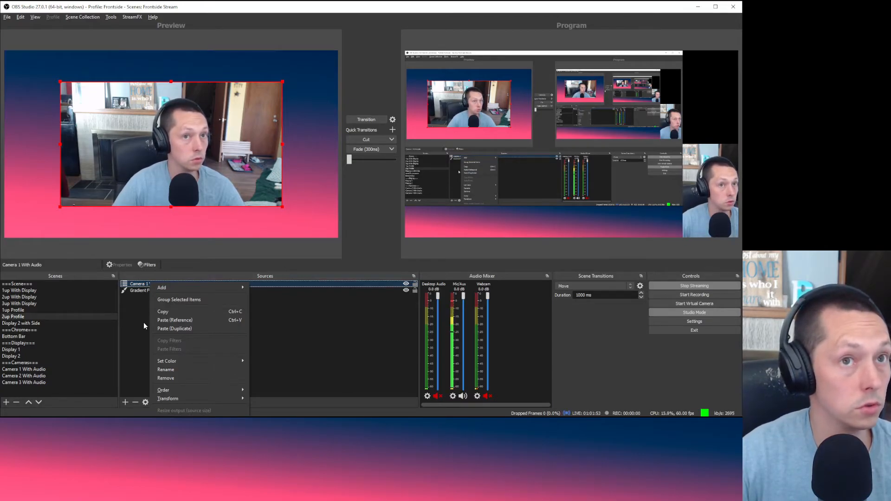
pyautogui.moveTo(177, 391)
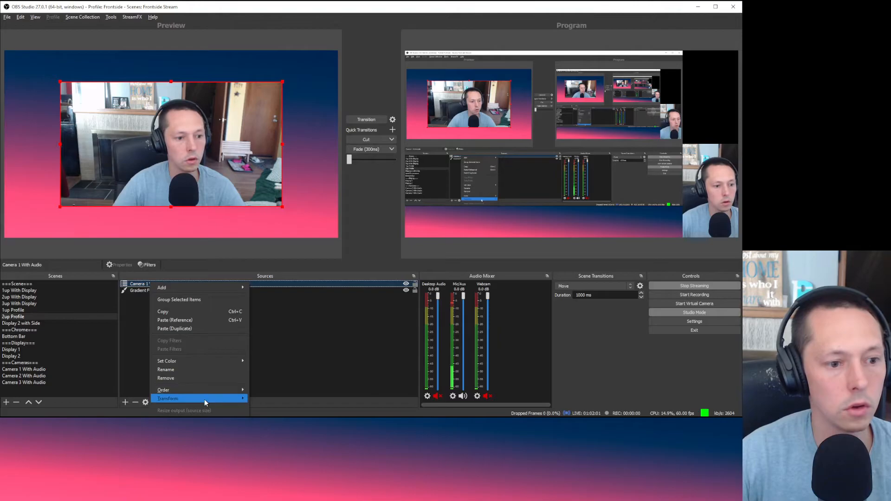
pyautogui.moveTo(204, 399)
pyautogui.click(270, 397)
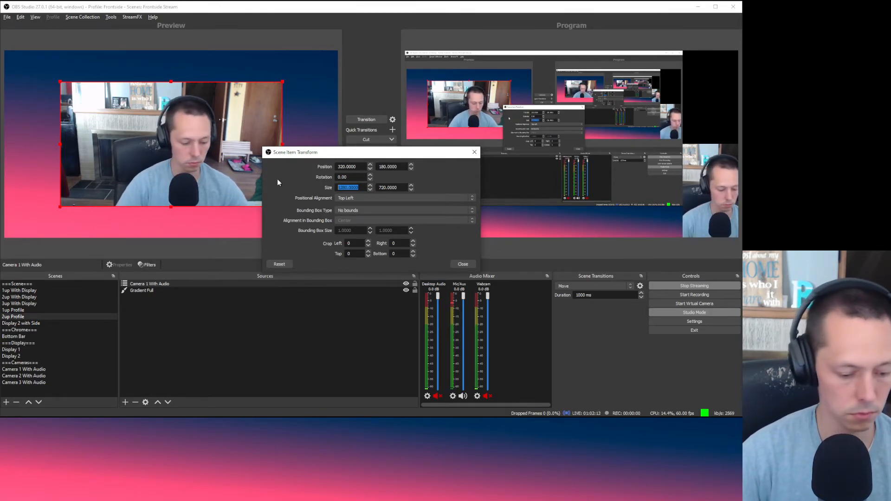
pyautogui.press('Tab')
pyautogui.write('540')
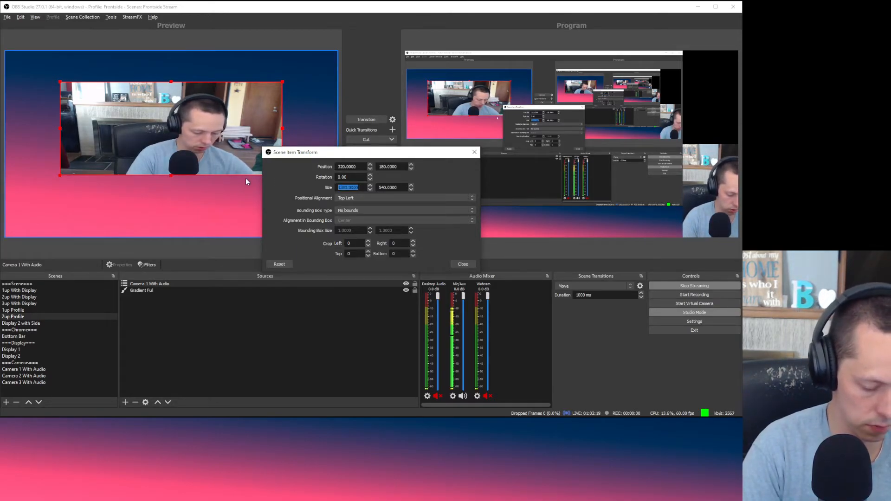
pyautogui.write('960')
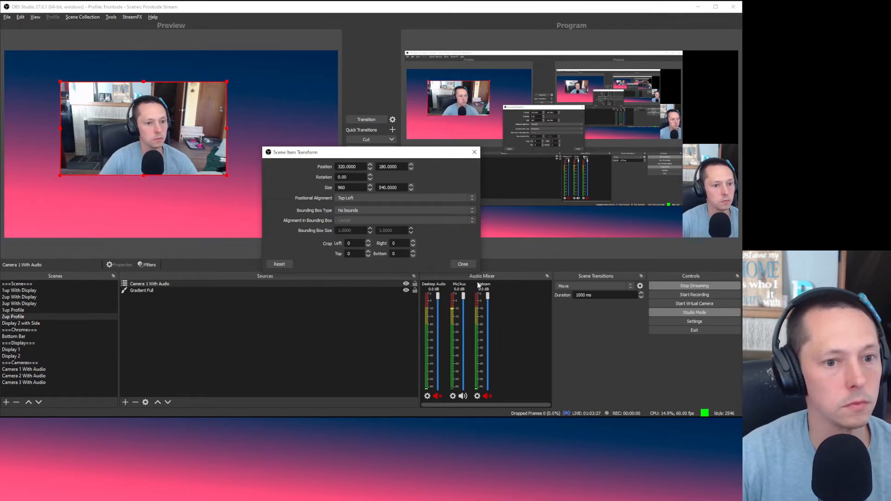
pyautogui.click(462, 264)
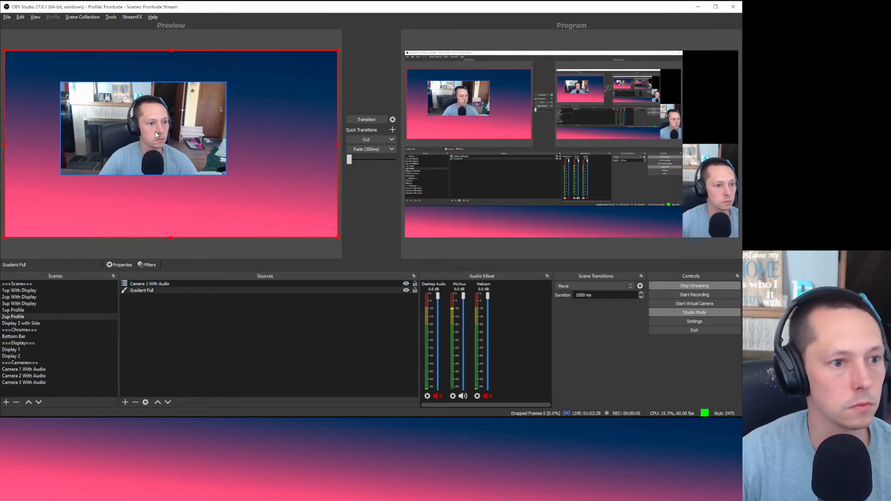
# Step: Shift the camera left and centre it vertically on the canvas
pyautogui.moveTo(167, 139); pyautogui.dragTo(132, 151)
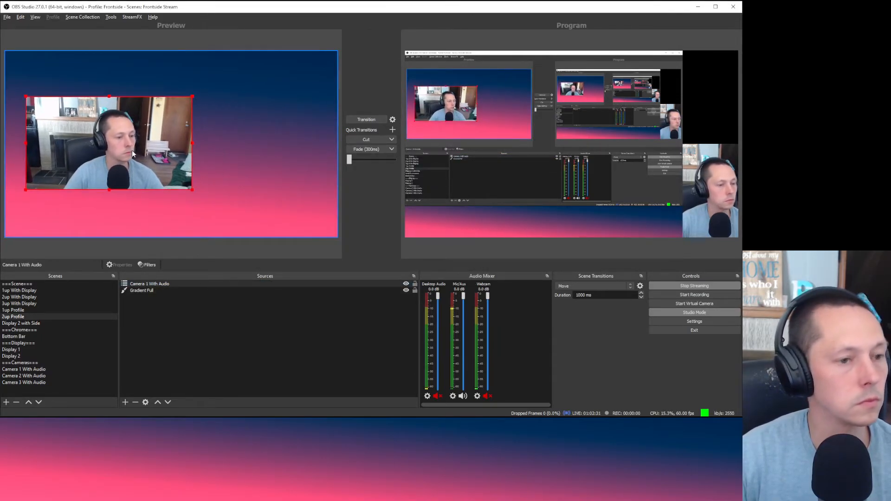
pyautogui.rightClick(132, 150)
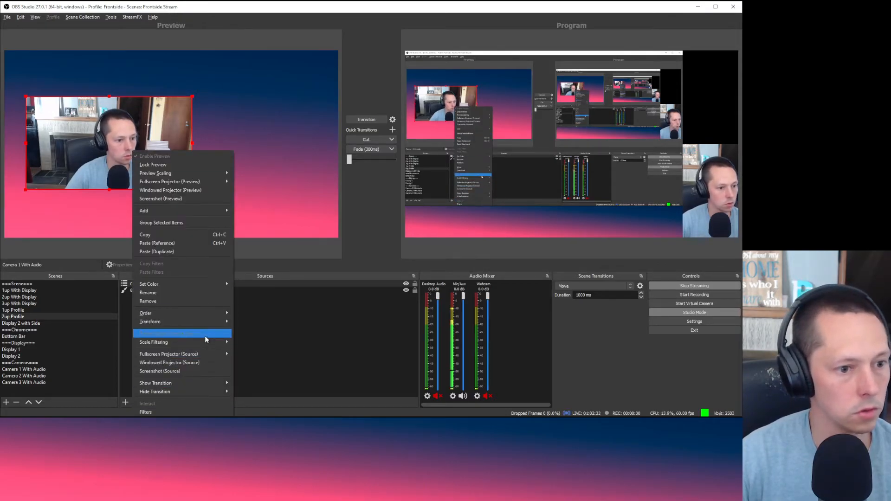
pyautogui.moveTo(203, 322)
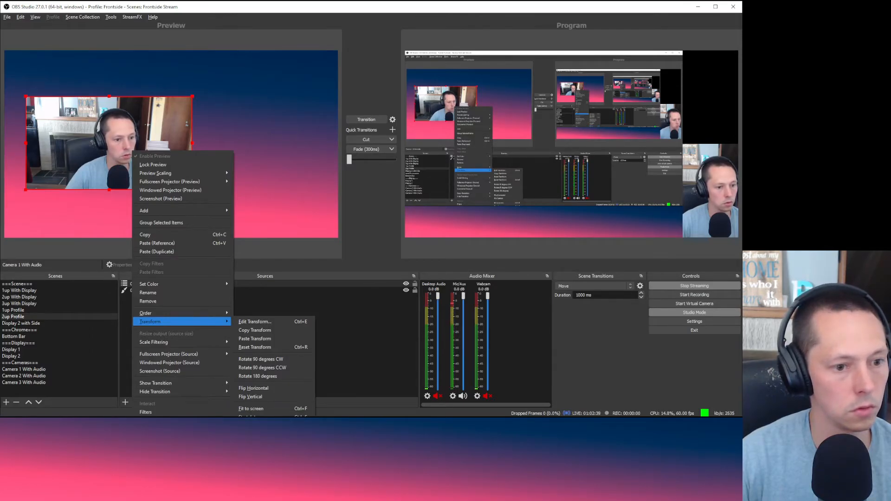
pyautogui.click(258, 434)
pyautogui.click(262, 353)
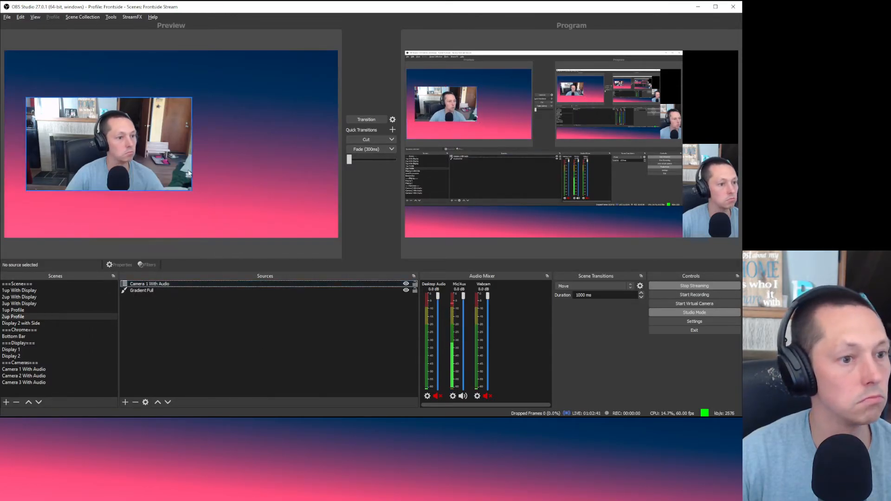
# Step: Add the existing Camera 2 With Audio scene as a source in 2up Profile
pyautogui.rightClick(170, 302)
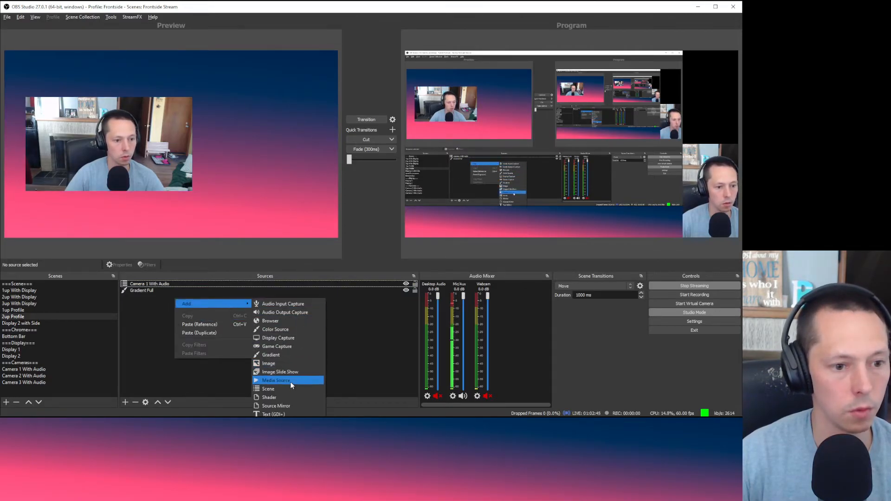
pyautogui.click(278, 389)
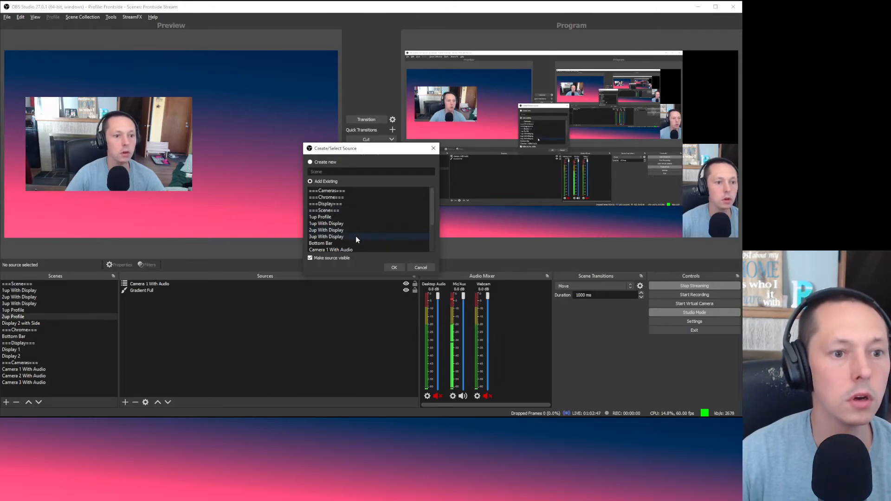
pyautogui.scroll(-2, 356, 236)
pyautogui.click(358, 218)
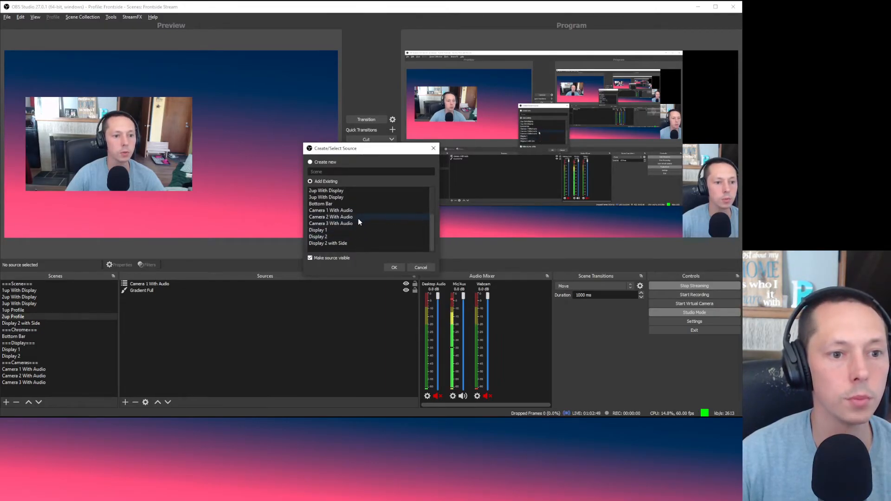
pyautogui.click(393, 268)
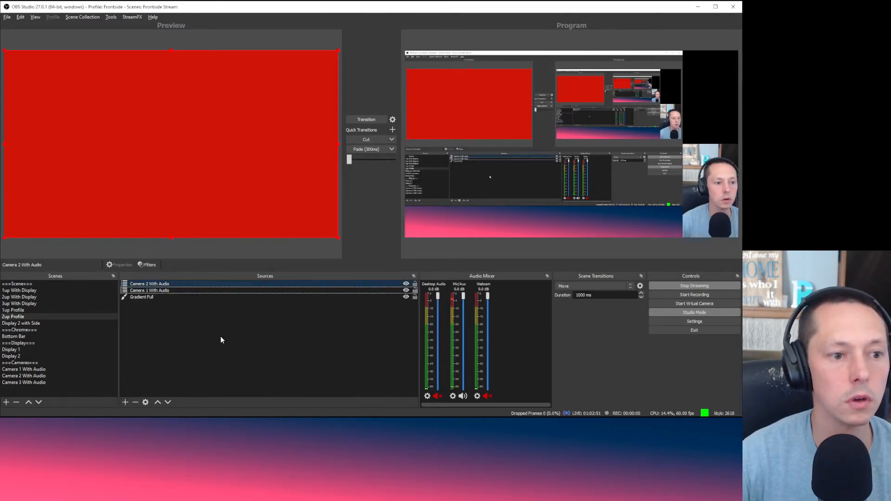
# Step: Copy Camera 1's transform and paste it onto Camera 2 With Audio
pyautogui.click(176, 292)
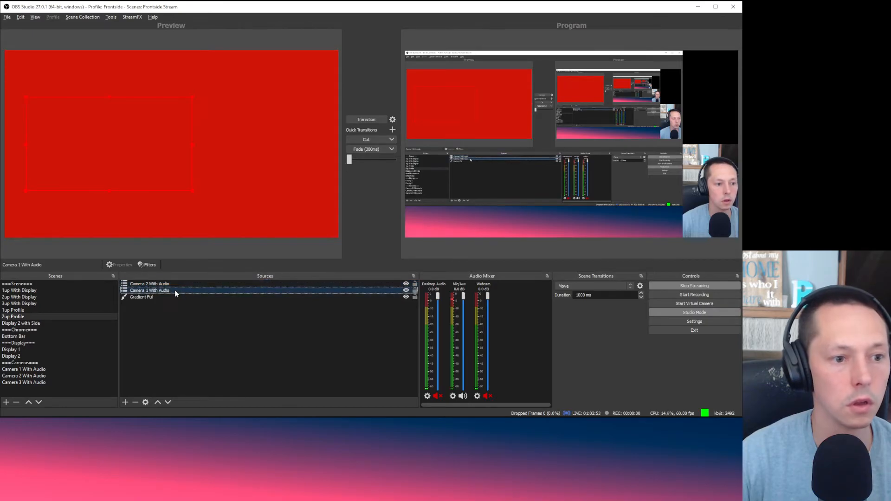
pyautogui.rightClick(175, 291)
pyautogui.moveTo(226, 407)
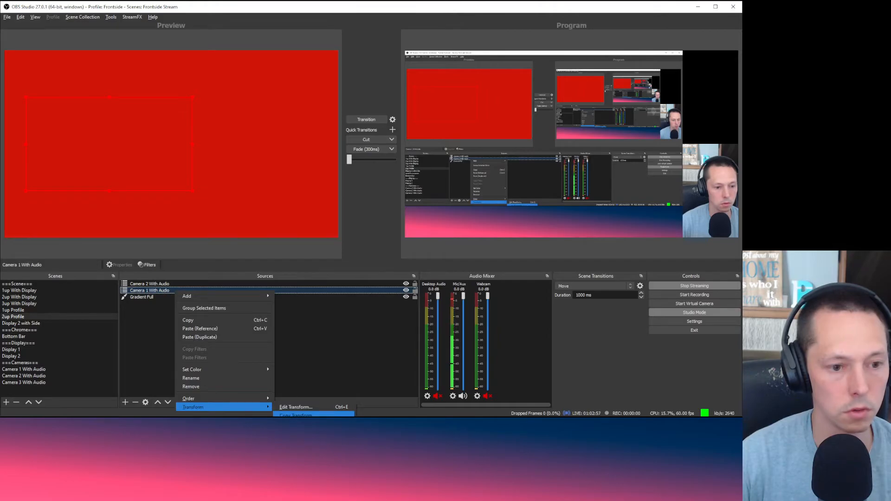
pyautogui.click(298, 415)
pyautogui.click(175, 284)
pyautogui.rightClick(171, 285)
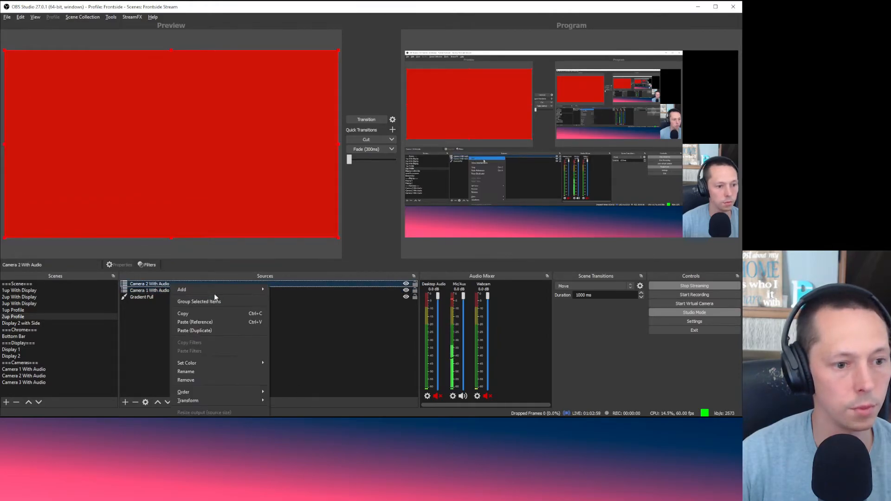
pyautogui.moveTo(226, 400)
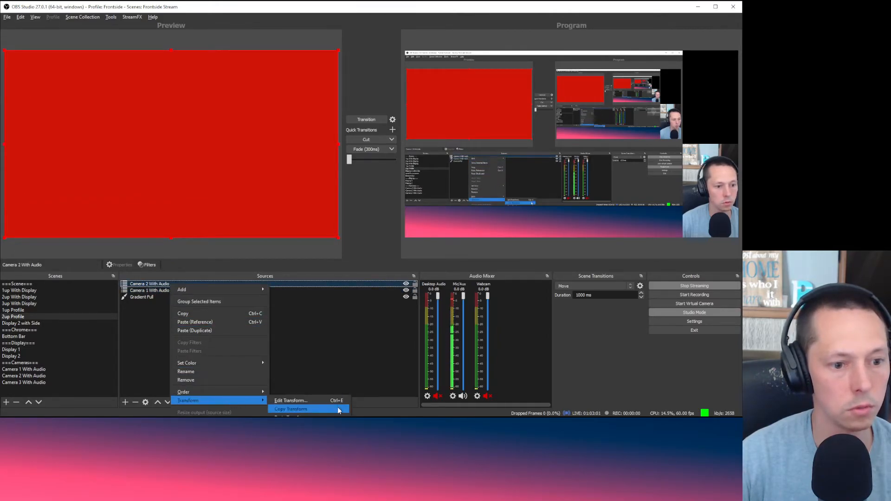
pyautogui.click(297, 415)
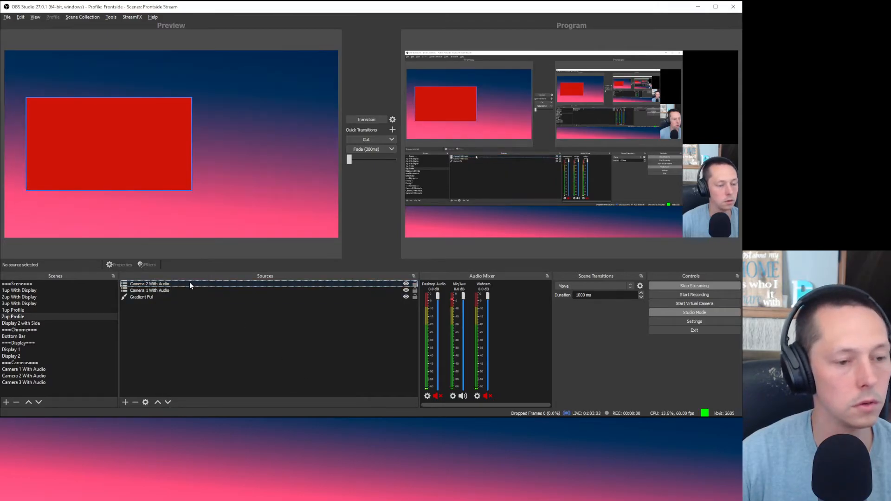
# Step: Move Camera 1 above Camera 2 in the stack and drag Camera 2 to the right
pyautogui.click(169, 290)
pyautogui.click(157, 402)
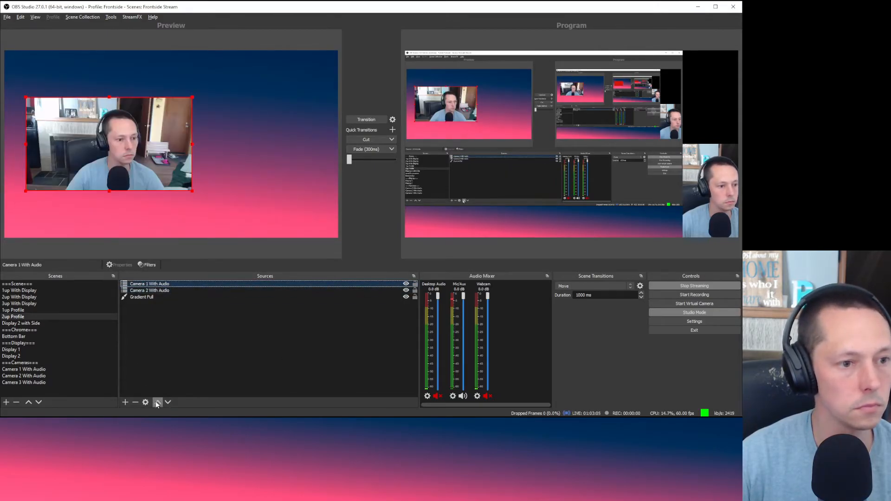
pyautogui.click(414, 286)
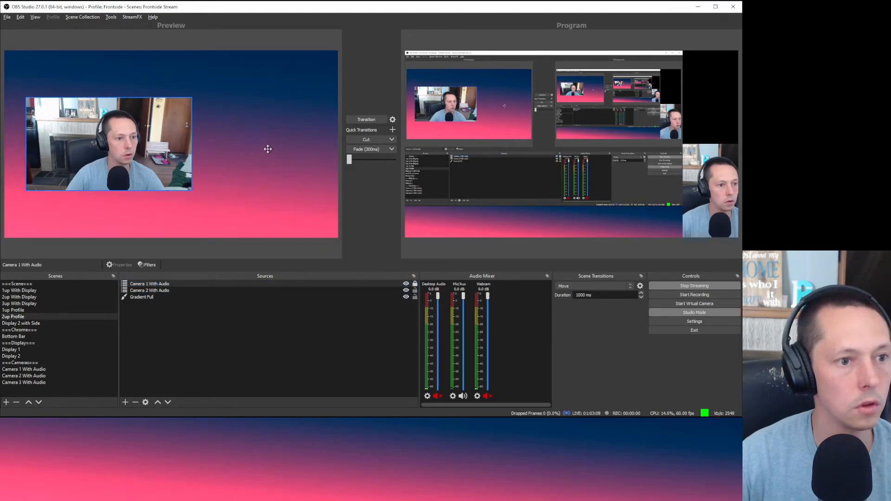
pyautogui.click(209, 291)
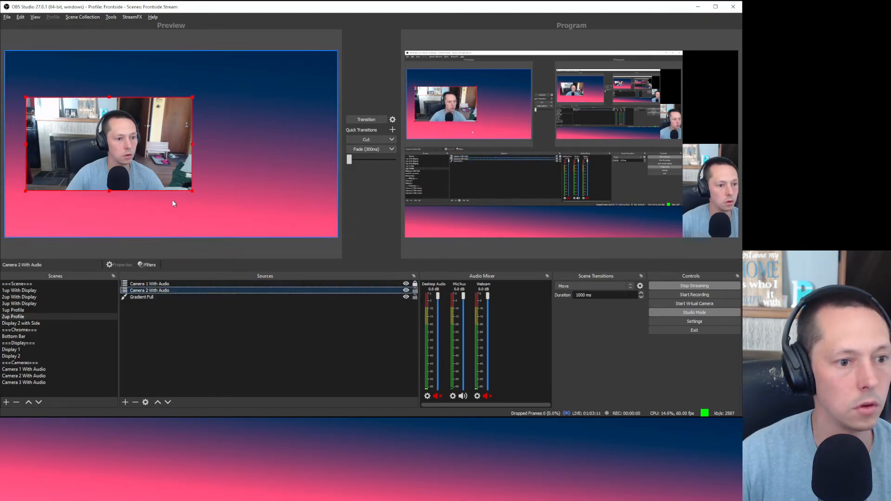
pyautogui.moveTo(131, 134); pyautogui.dragTo(269, 135)
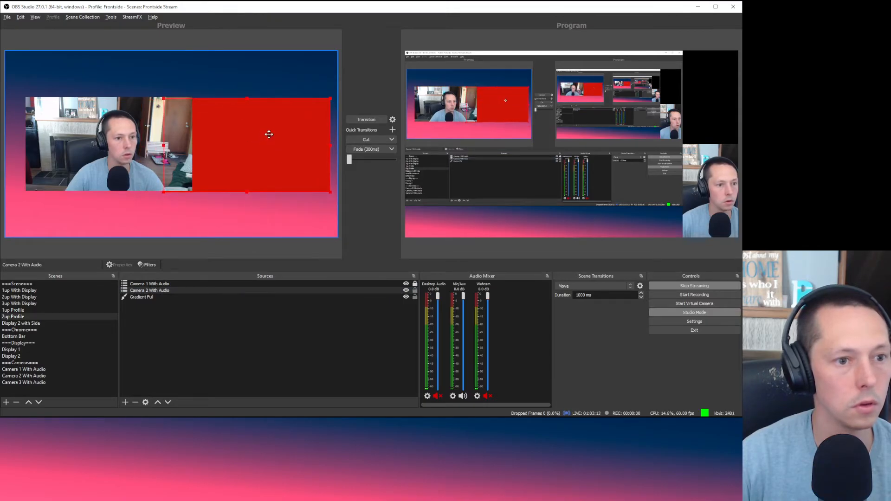
pyautogui.click(249, 378)
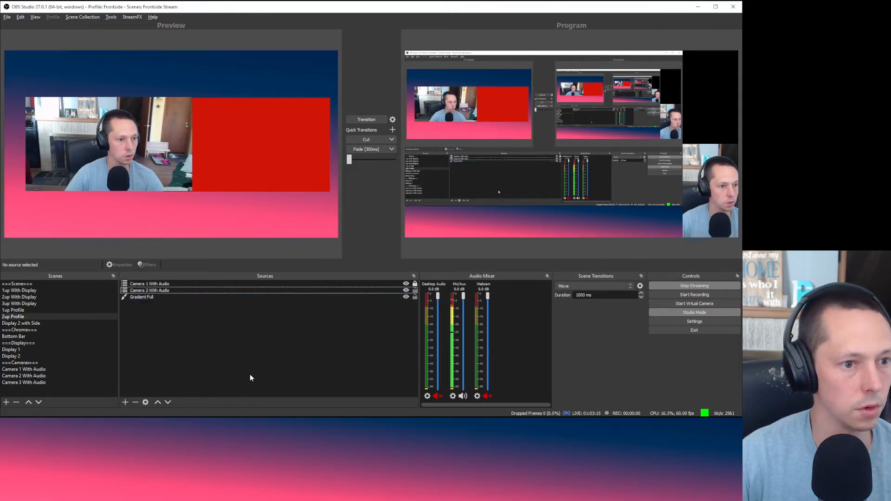
pyautogui.click(163, 284)
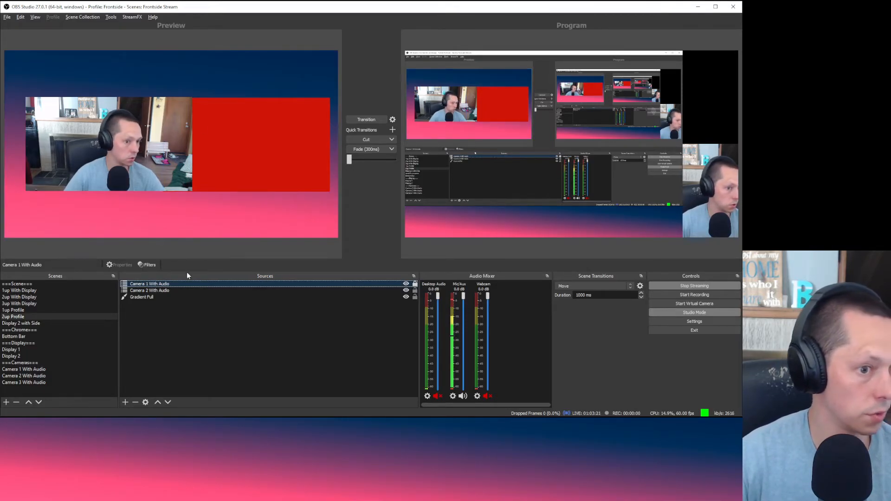
# Step: Set Camera 1 With Audio's Crop Left and Crop Right to 240 each in Edit Transform
pyautogui.click(182, 290)
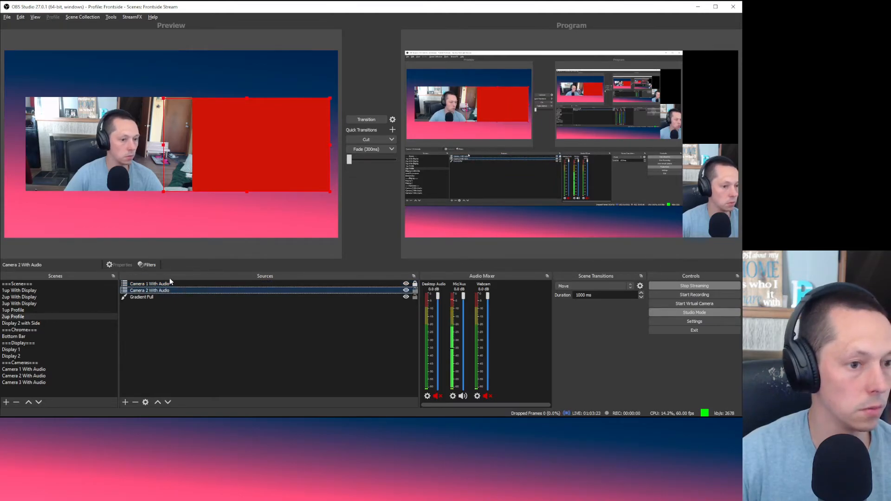
pyautogui.click(166, 285)
pyautogui.rightClick(167, 285)
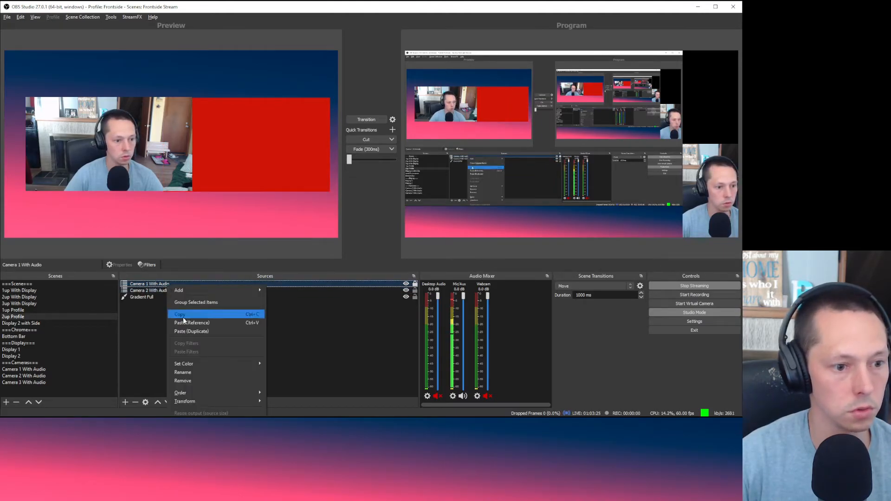
pyautogui.moveTo(200, 401)
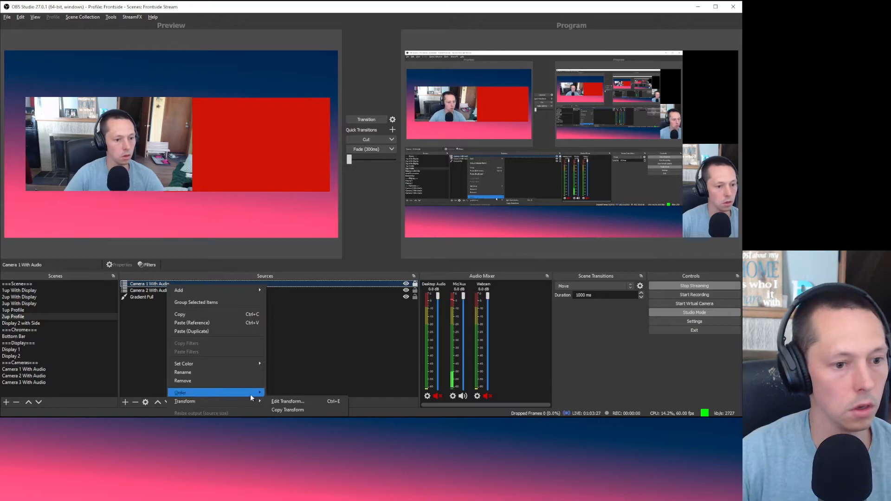
pyautogui.click(288, 402)
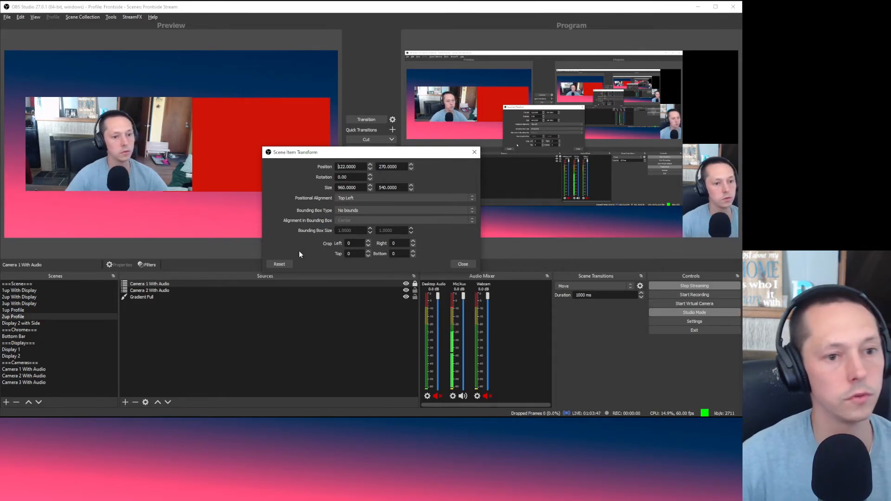
pyautogui.moveTo(356, 244); pyautogui.dragTo(306, 239)
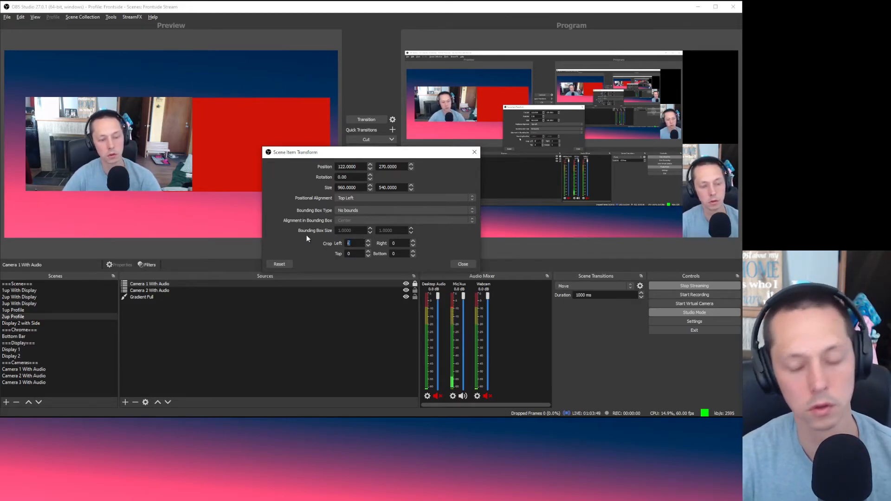
pyautogui.write('480')
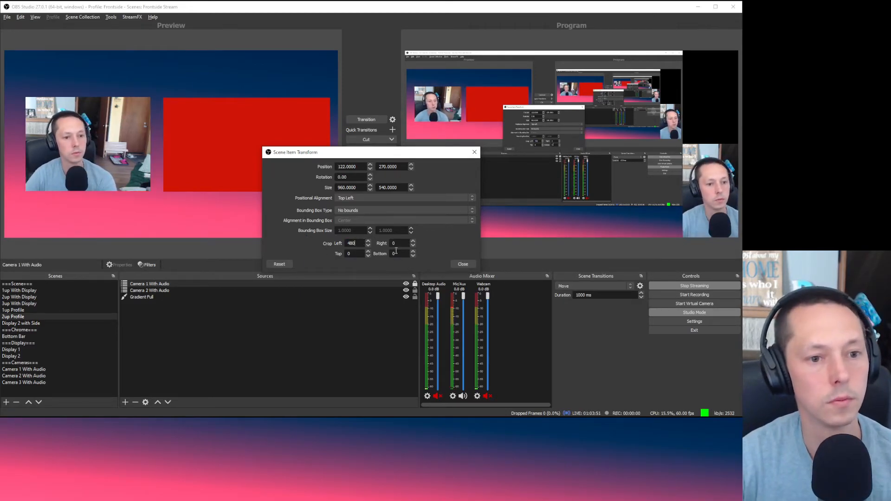
pyautogui.write('480')
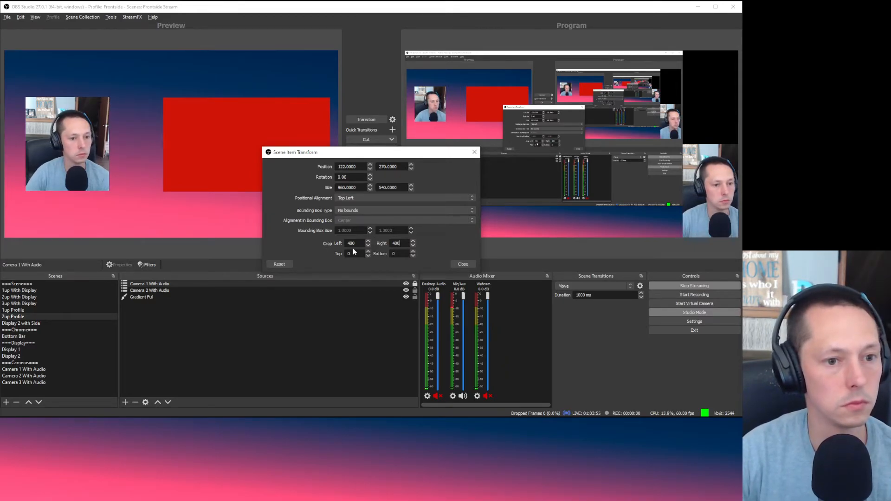
pyautogui.click(356, 244)
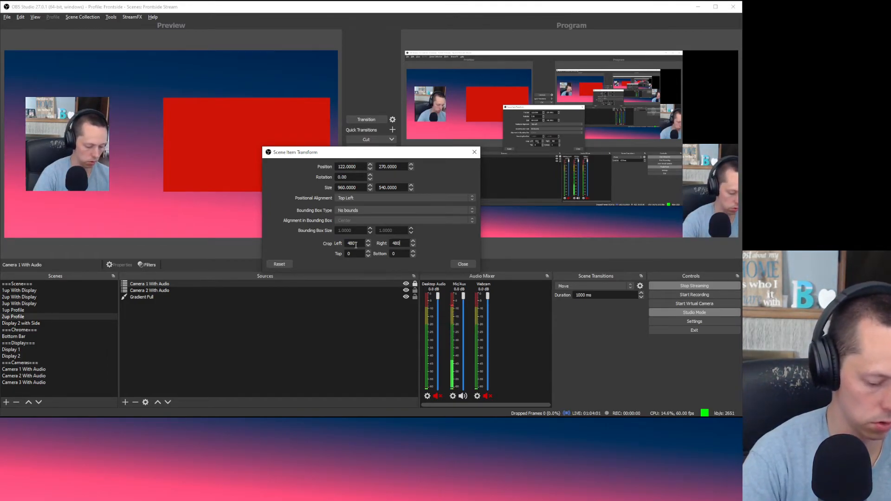
pyautogui.press('BackSpace')
pyautogui.press('BackSpace')
pyautogui.press('BackSpace')
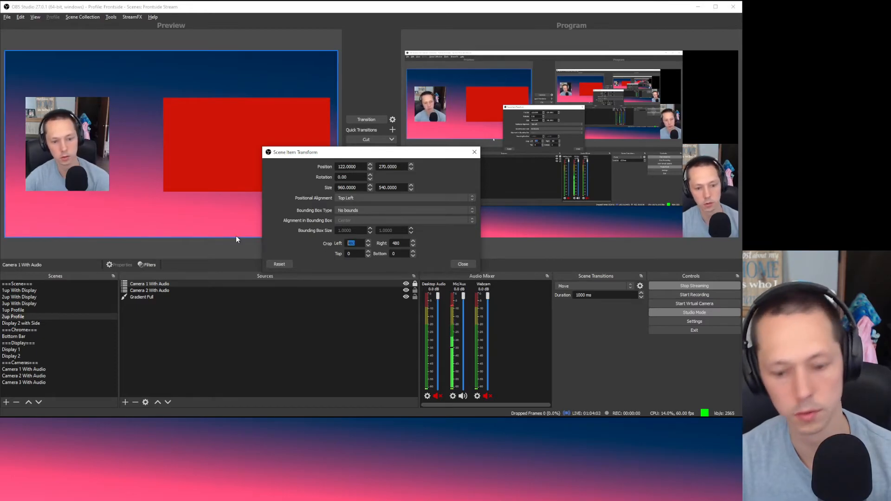
pyautogui.write('240')
pyautogui.doubleClick(407, 243)
pyautogui.write('240')
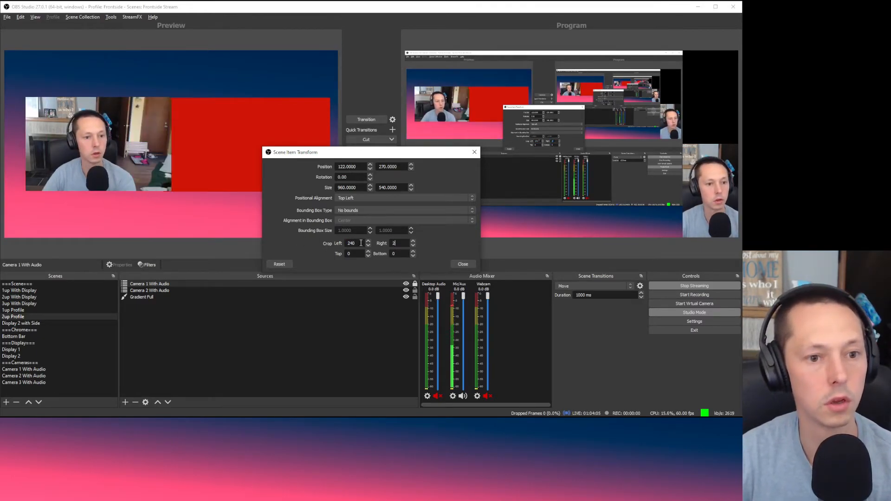
pyautogui.click(458, 265)
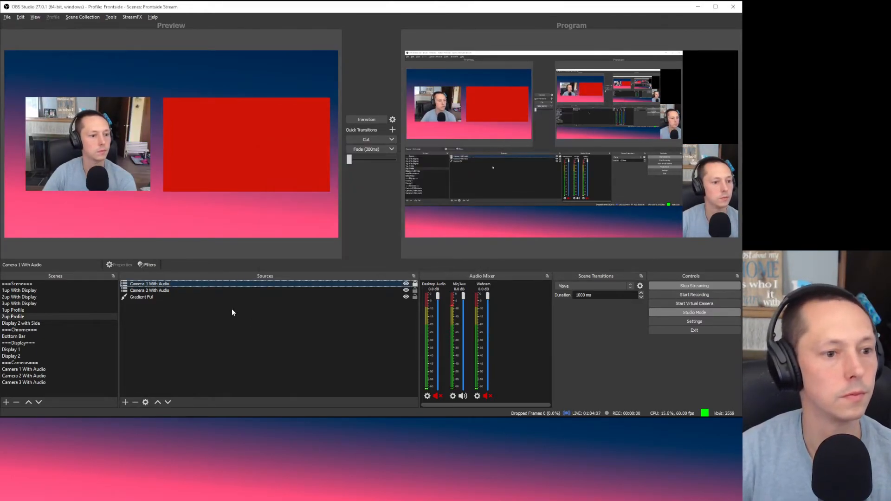
# Step: Crop 240 px from the sides of Camera 2 With Audio and shift it further right
pyautogui.rightClick(175, 291)
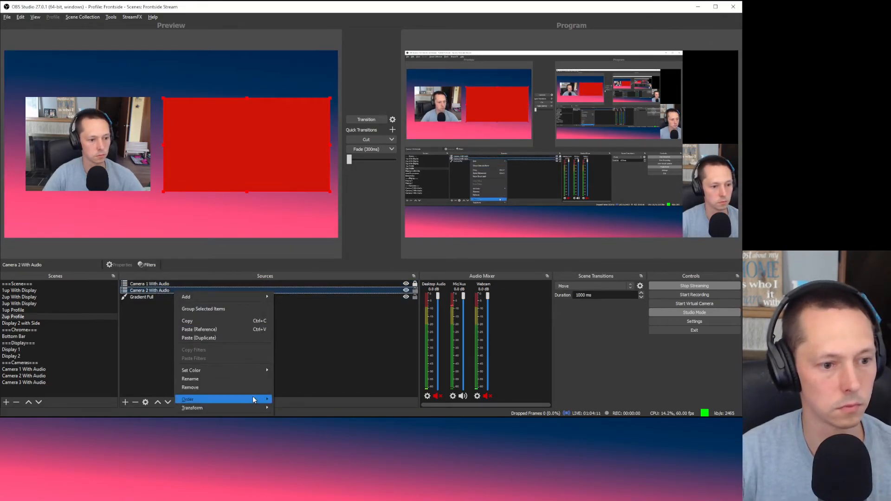
pyautogui.moveTo(260, 408)
pyautogui.click(289, 409)
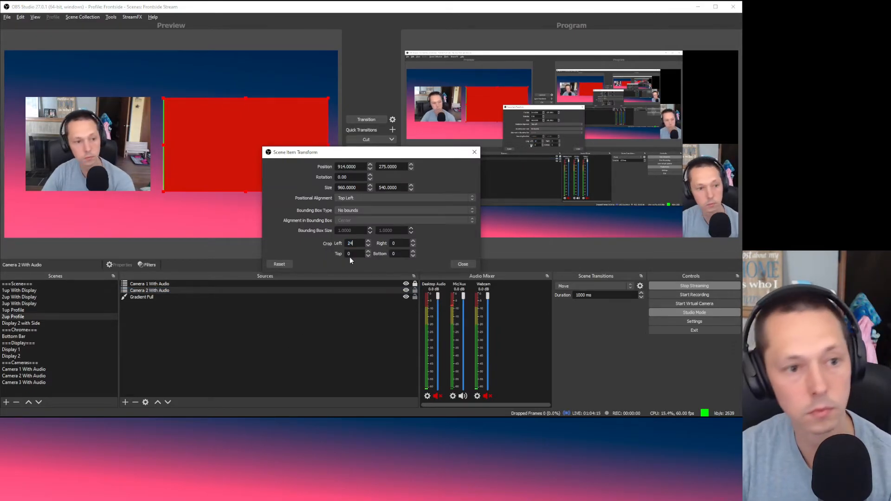
pyautogui.write('240')
pyautogui.click(399, 243)
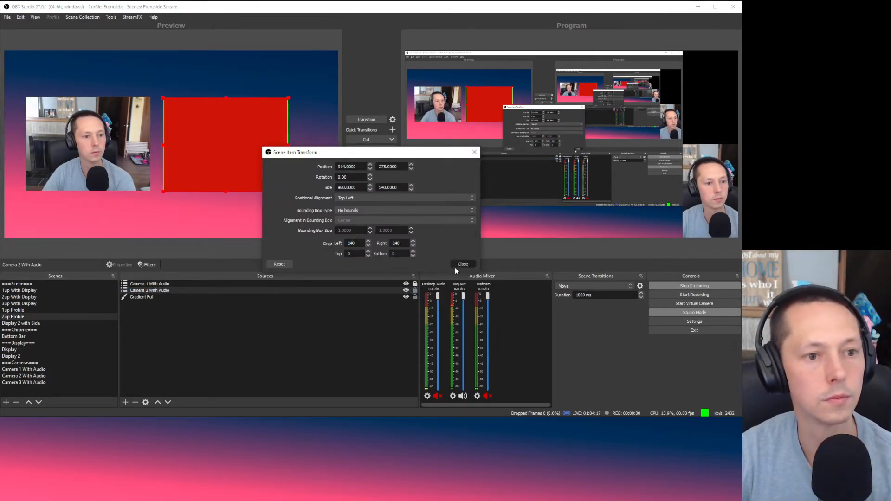
pyautogui.click(463, 264)
pyautogui.click(247, 200)
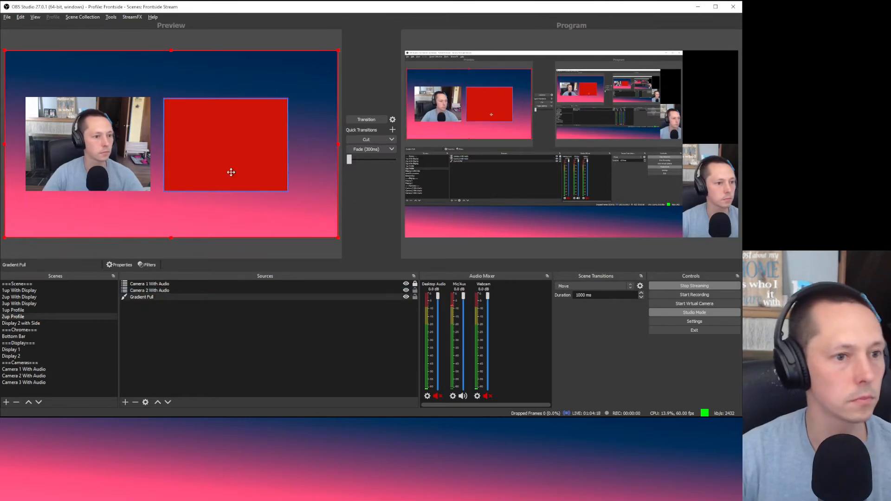
pyautogui.click(197, 145)
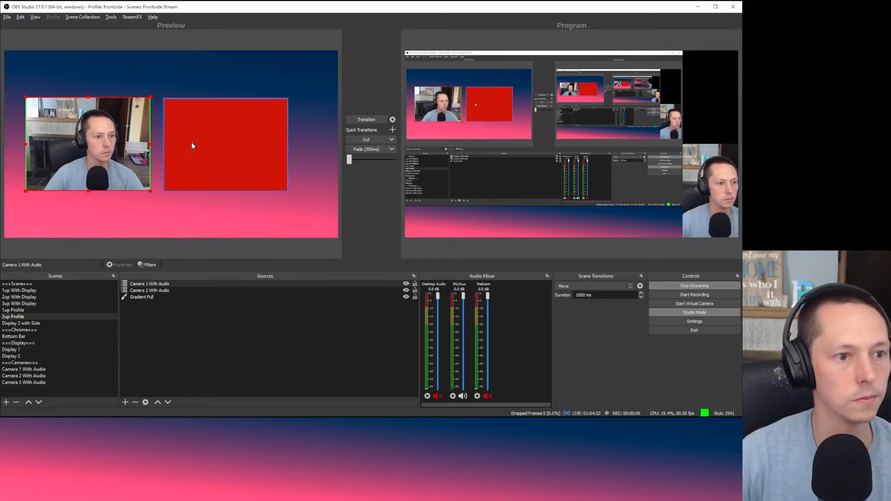
pyautogui.moveTo(192, 143); pyautogui.dragTo(231, 143)
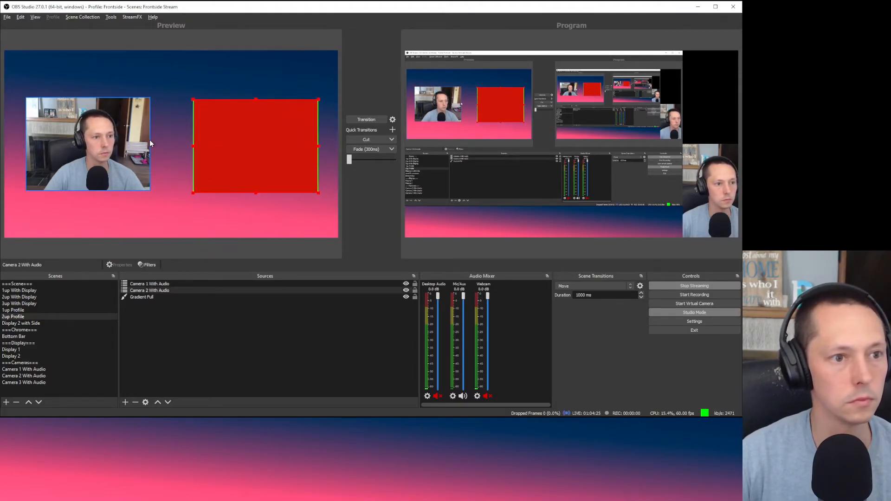
# Step: Centre Camera 1 With Audio exactly in the canvas
pyautogui.click(135, 146)
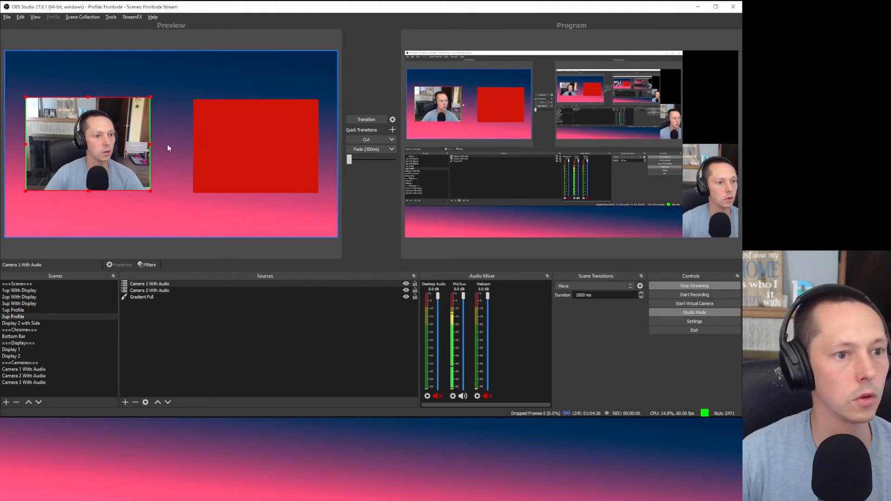
pyautogui.rightClick(252, 140)
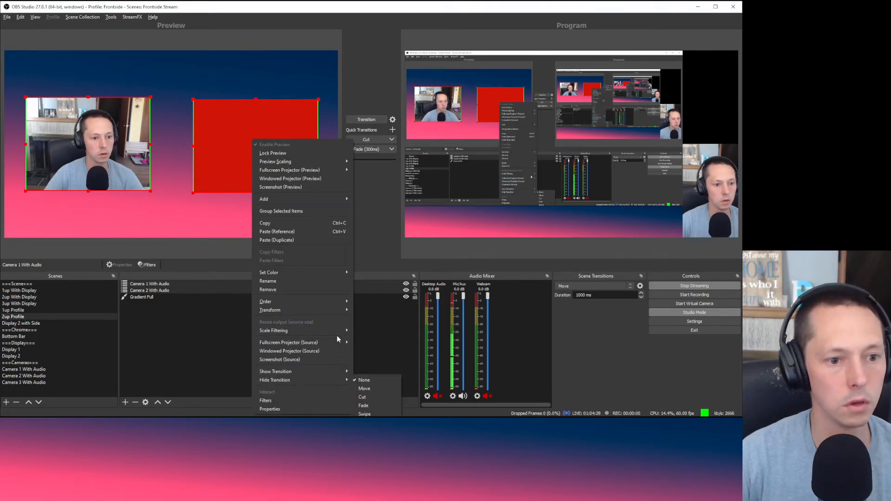
pyautogui.moveTo(327, 310)
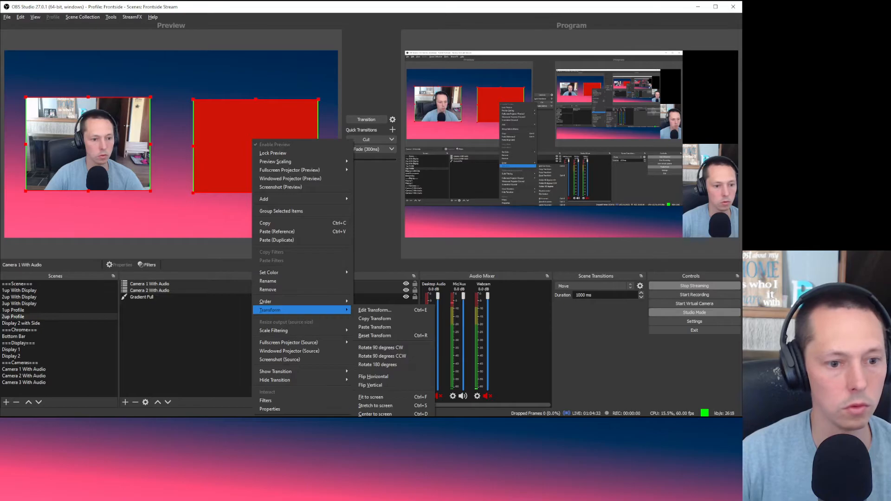
pyautogui.click(417, 414)
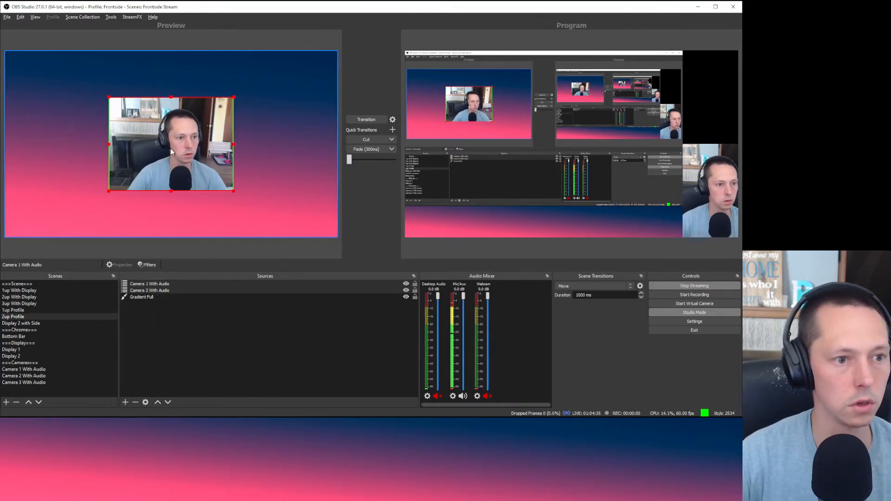
pyautogui.moveTo(171, 149); pyautogui.dragTo(132, 178)
pyautogui.hotkey('ctrl', 'd')
# Step: Undo an accidental move of the gradient background and lock it in place
pyautogui.click(185, 215)
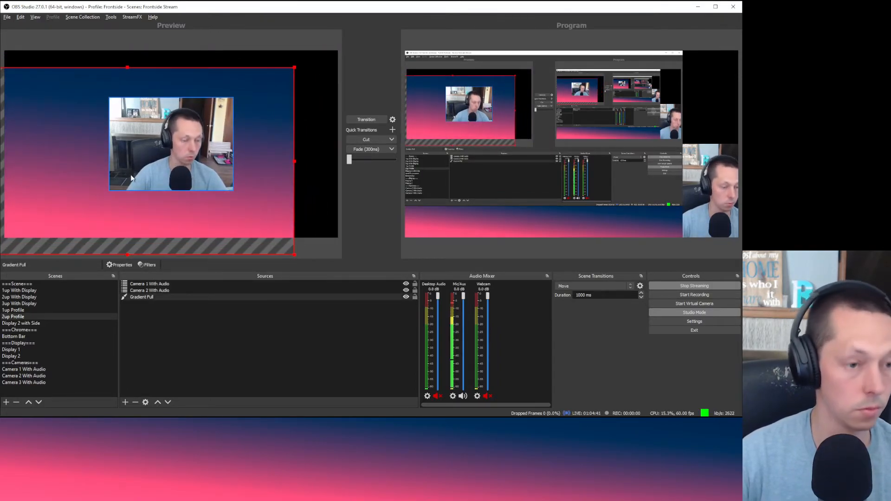
pyautogui.hotkey('ctrl', 'z')
pyautogui.click(315, 308)
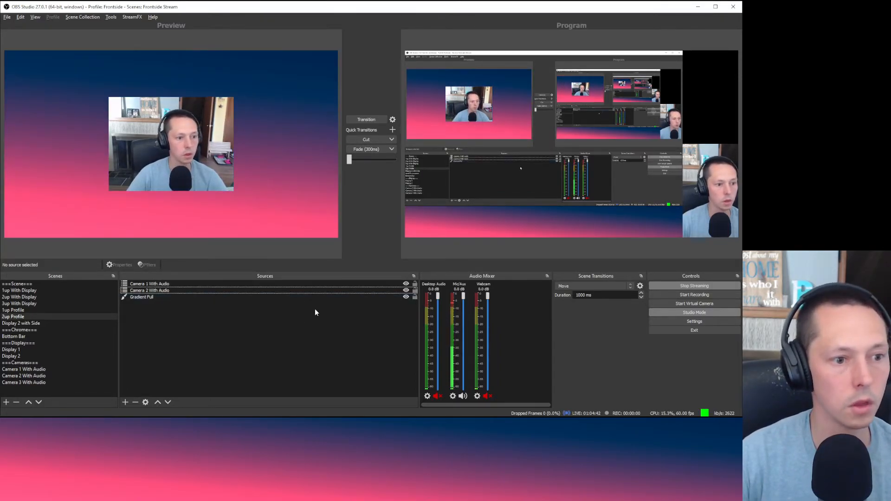
pyautogui.click(416, 297)
pyautogui.moveTo(150, 139)
pyautogui.mouseDown()
pyautogui.moveTo(115, 155)
pyautogui.moveTo(95, 134)
pyautogui.moveTo(134, 140)
pyautogui.moveTo(124, 167)
pyautogui.moveTo(106, 174)
pyautogui.moveTo(124, 160)
pyautogui.moveTo(92, 147)
pyautogui.moveTo(150, 138)
pyautogui.mouseUp()
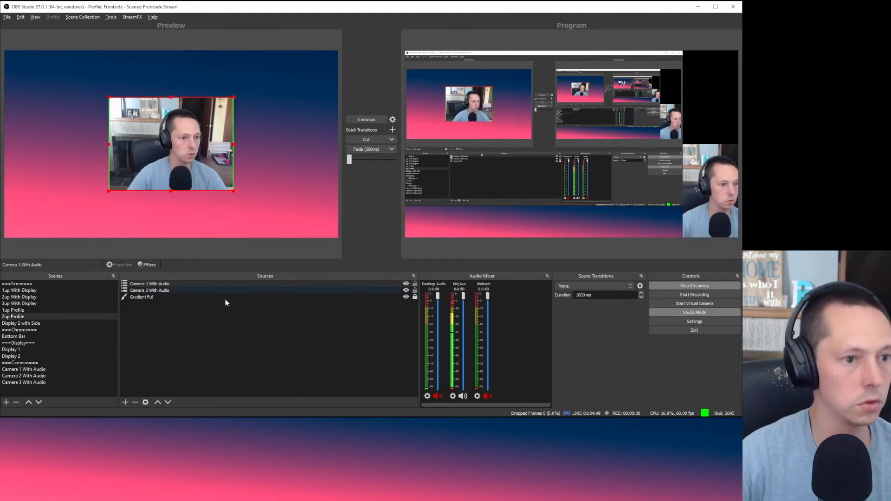
# Step: Set Camera 1 With Audio's X position to 320 in its transform settings
pyautogui.rightClick(166, 117)
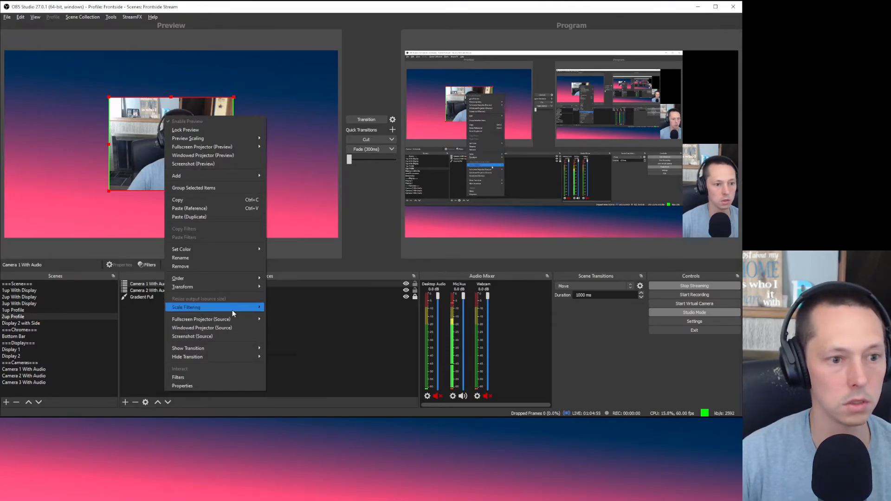
pyautogui.moveTo(232, 310)
pyautogui.moveTo(227, 287)
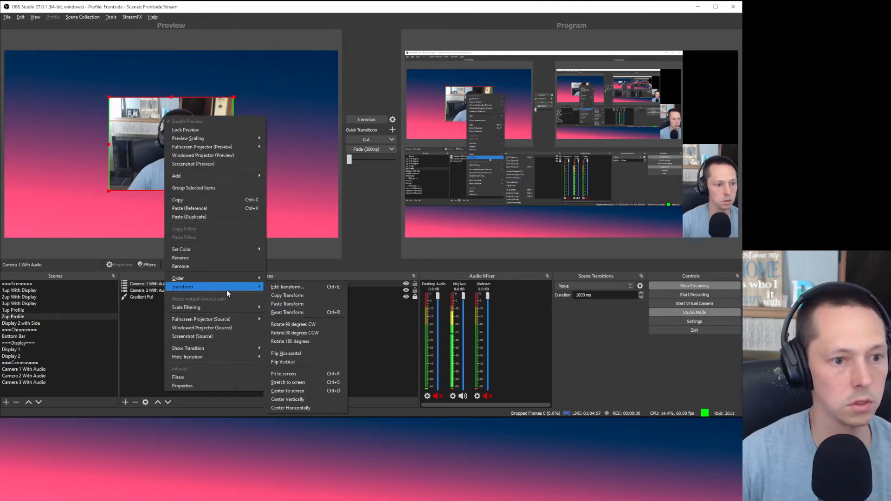
pyautogui.click(314, 288)
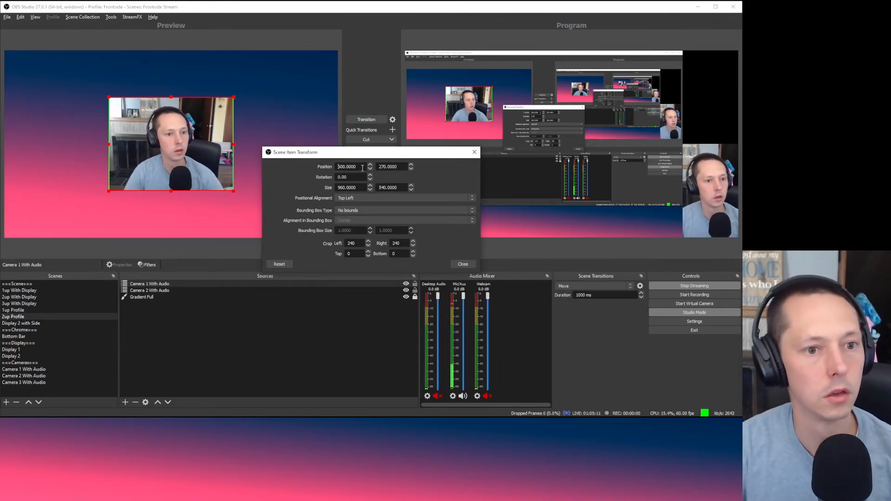
pyautogui.press('Delete')
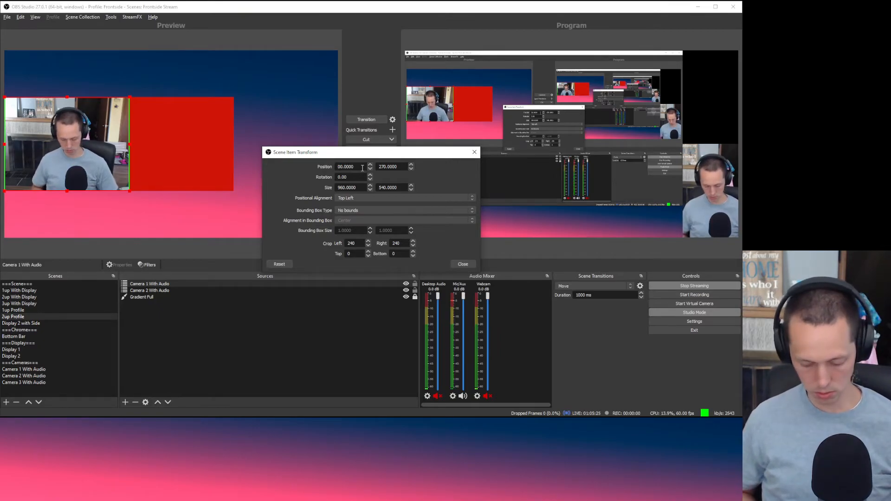
pyautogui.write('0')
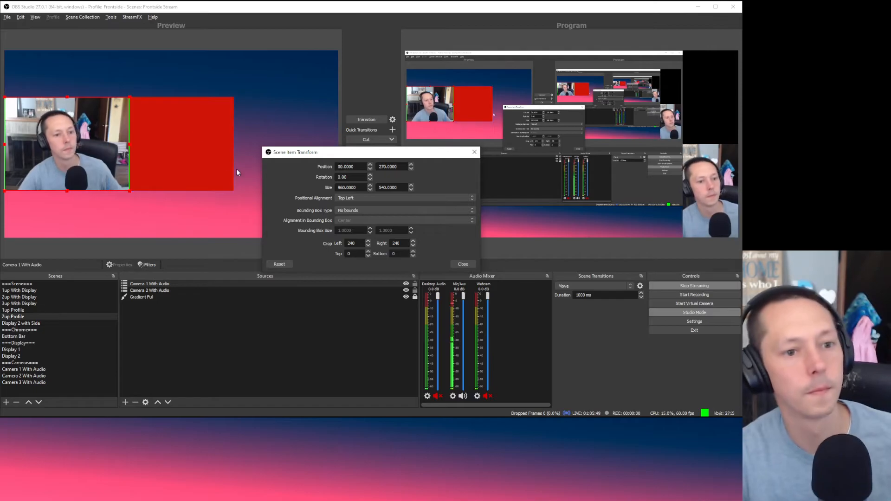
pyautogui.write('30')
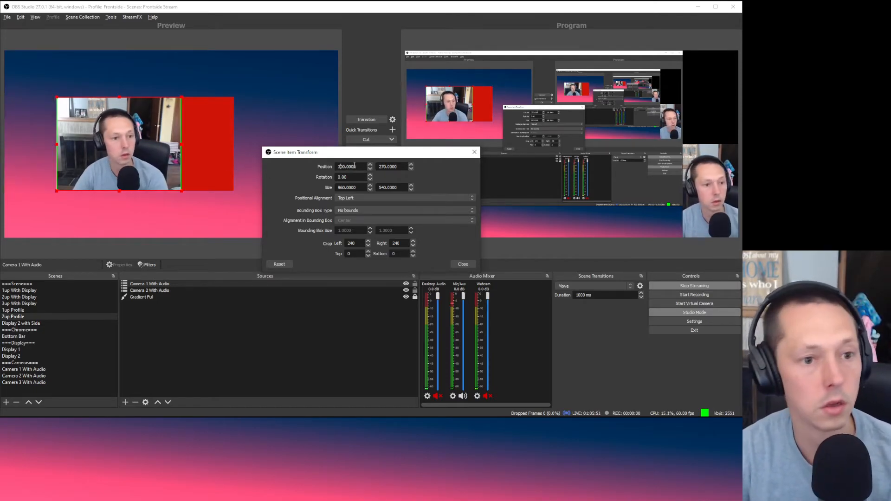
pyautogui.press('BackSpace')
pyautogui.write('2')
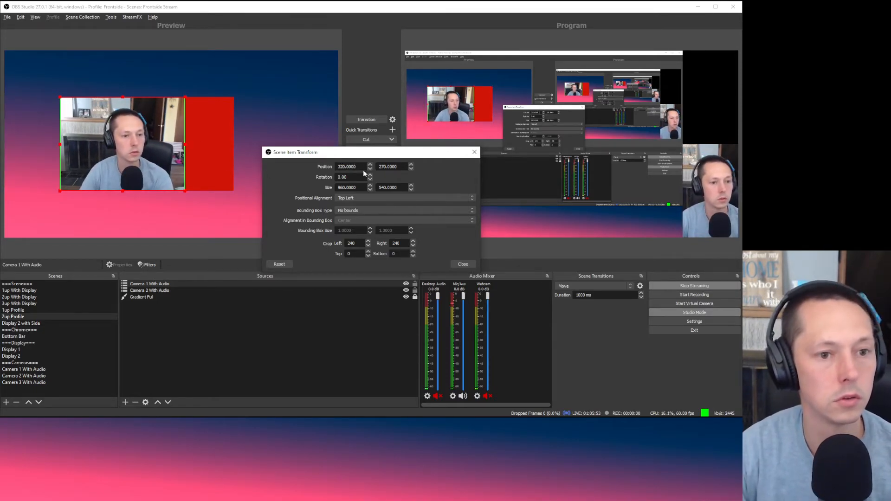
pyautogui.click(468, 267)
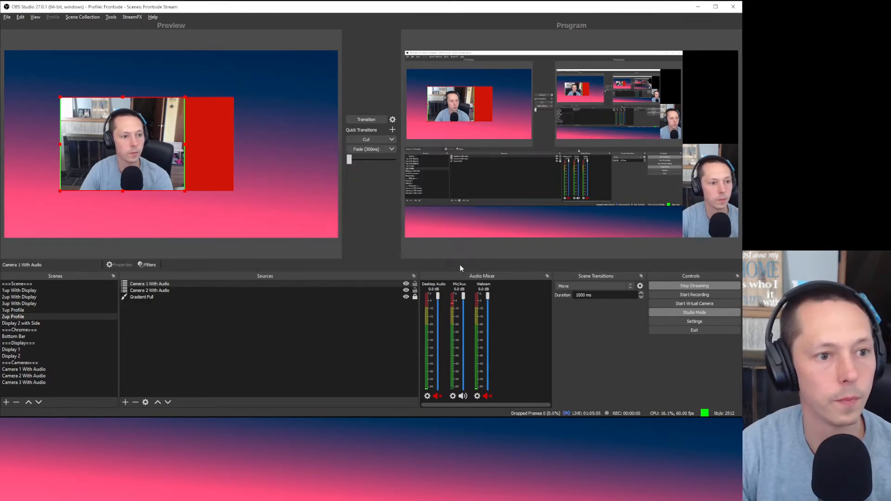
# Step: Select Camera 2 With Audio and bring up its transform settings
pyautogui.click(224, 151)
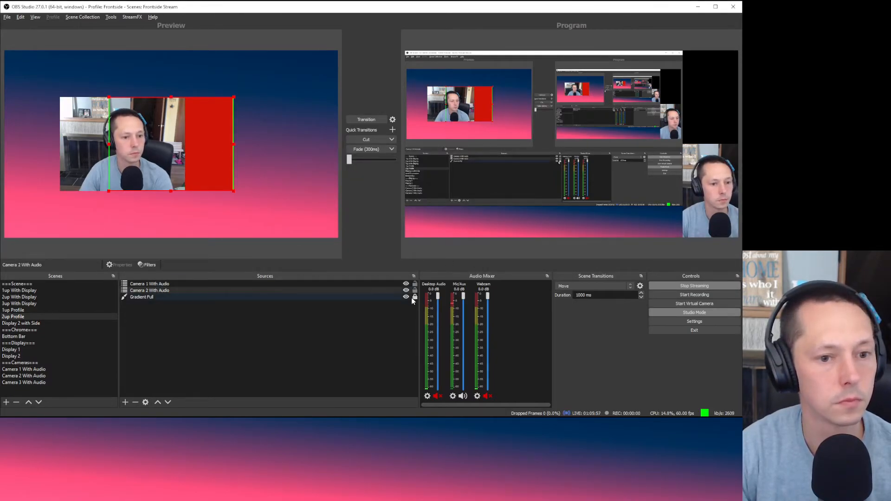
pyautogui.click(395, 285)
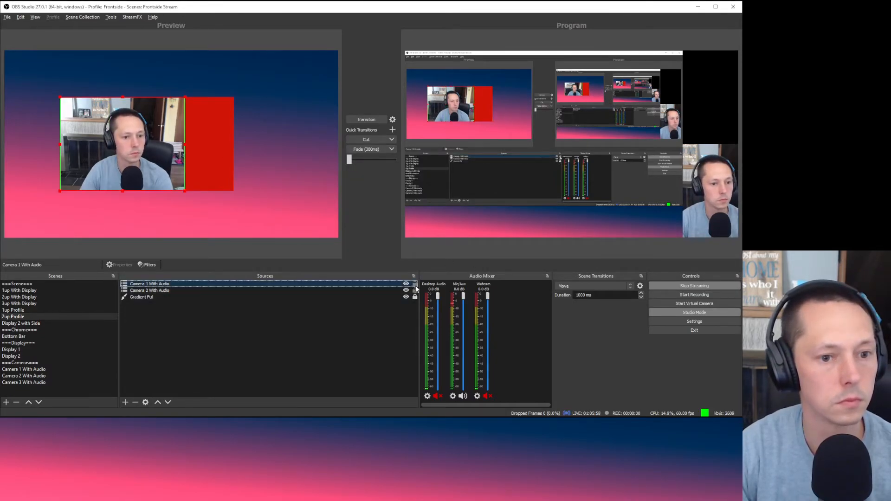
pyautogui.click(220, 132)
pyautogui.rightClick(205, 135)
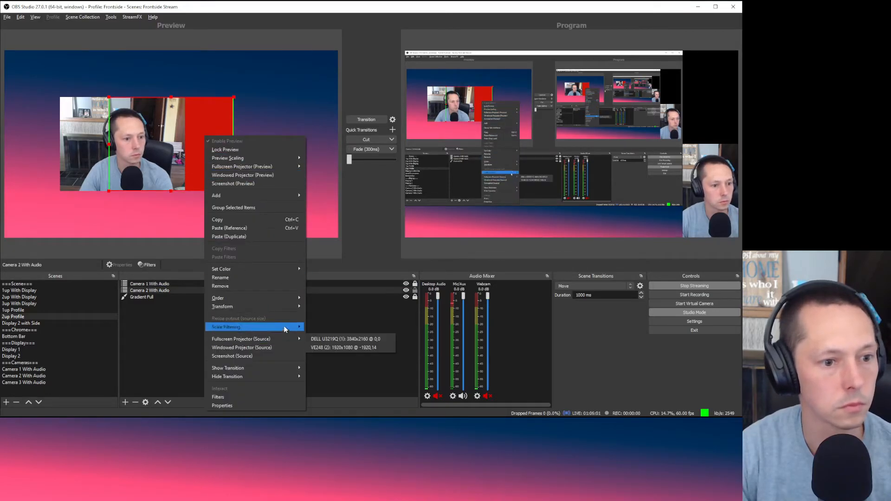
pyautogui.click(328, 308)
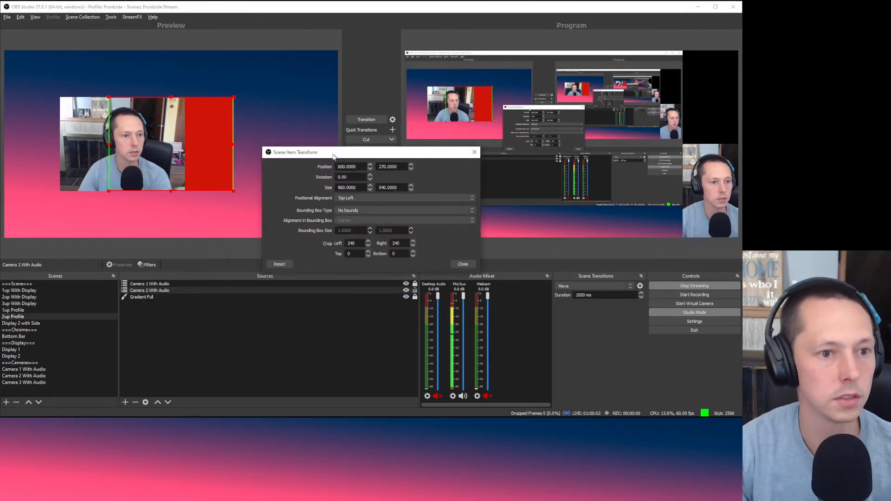
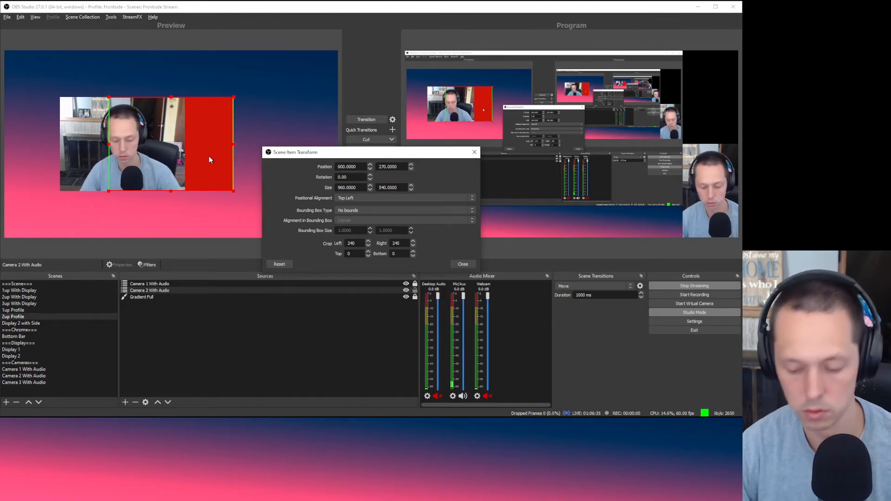
# Step: Enter 1120 as Camera 2 With Audio's Position X and close its transform window
pyautogui.write('12')
pyautogui.press('Delete')
pyautogui.press('Delete')
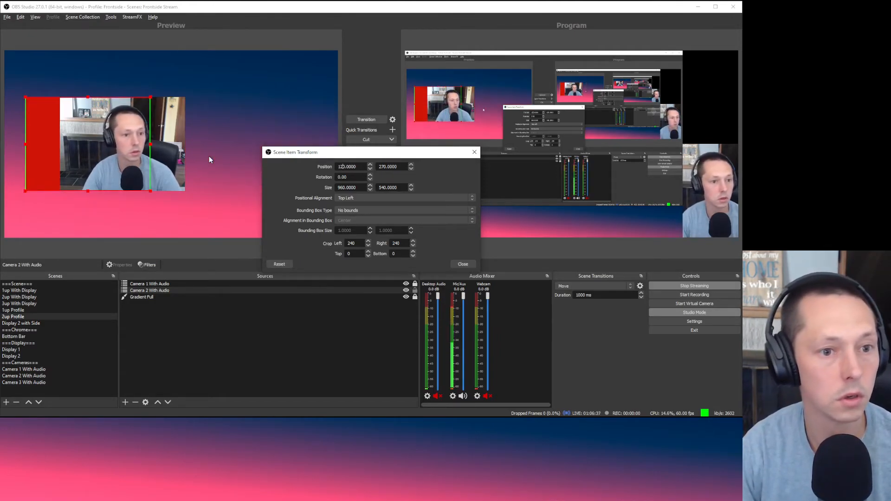
pyautogui.write('1')
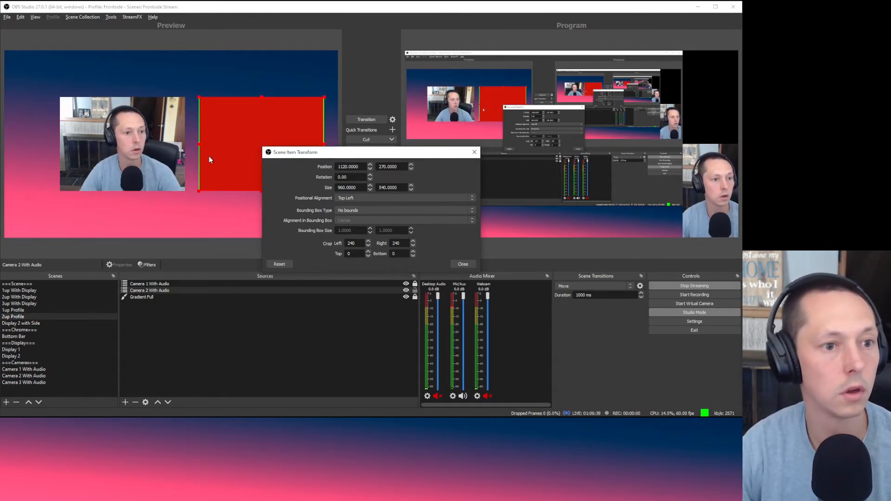
pyautogui.click(463, 264)
pyautogui.click(313, 374)
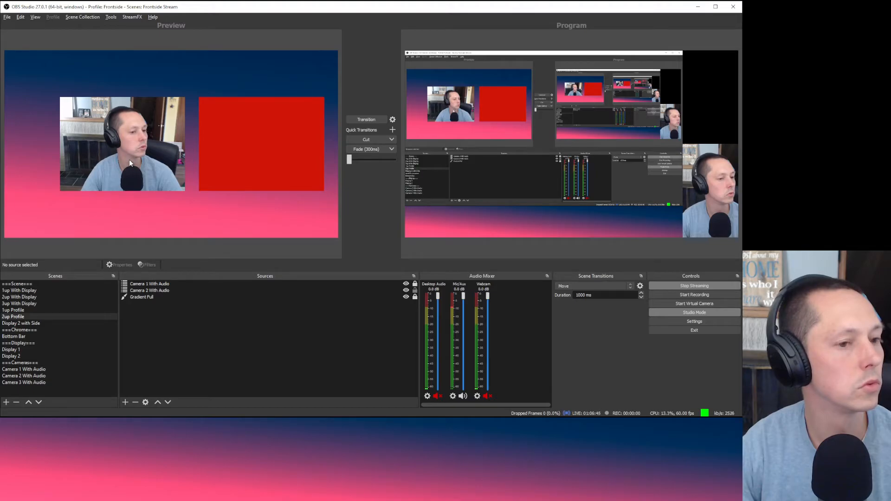
# Step: Open Camera 1 With Audio's Edit Transform and rework its Position X digits, aiming for 0
pyautogui.rightClick(227, 284)
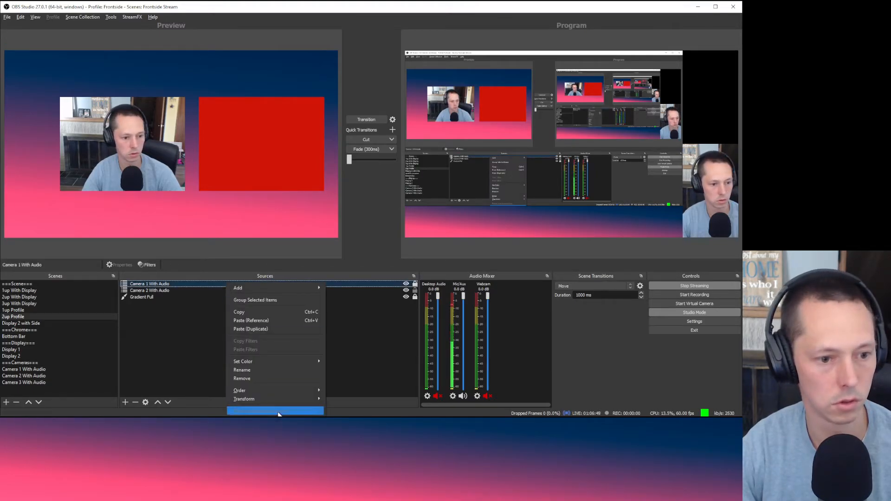
pyautogui.moveTo(279, 400)
pyautogui.click(353, 397)
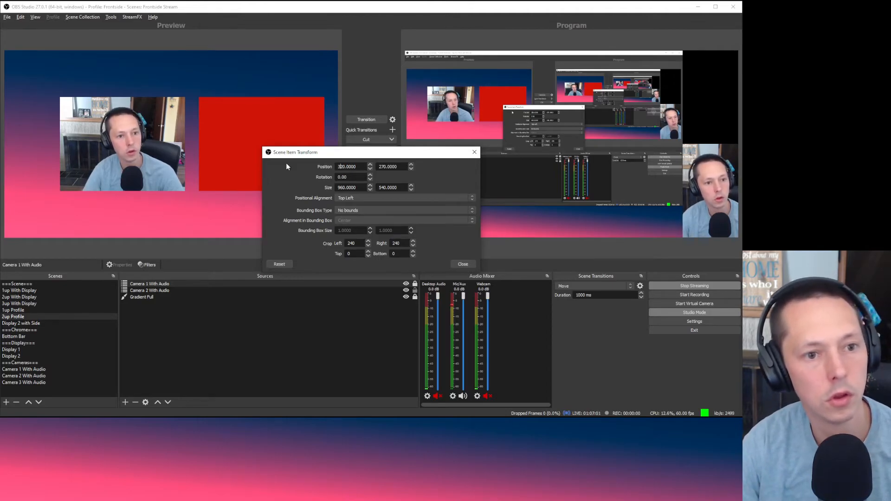
pyautogui.press('BackSpace')
pyautogui.write('1')
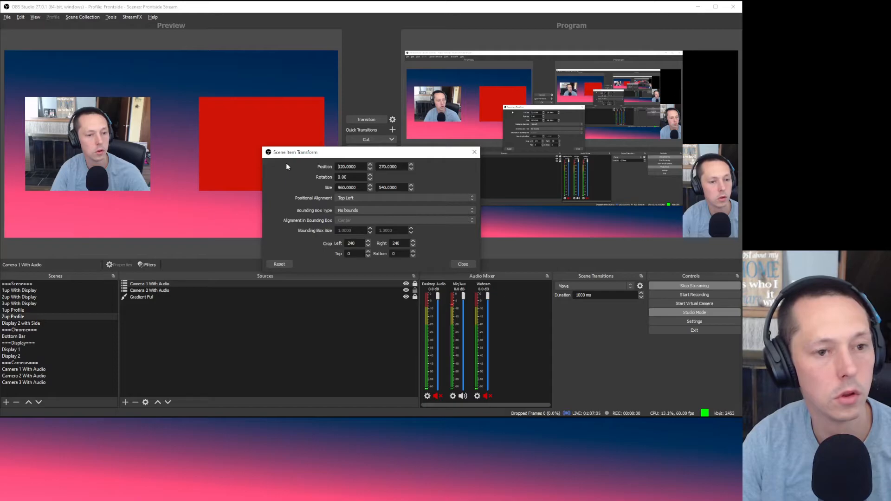
pyautogui.press('Right')
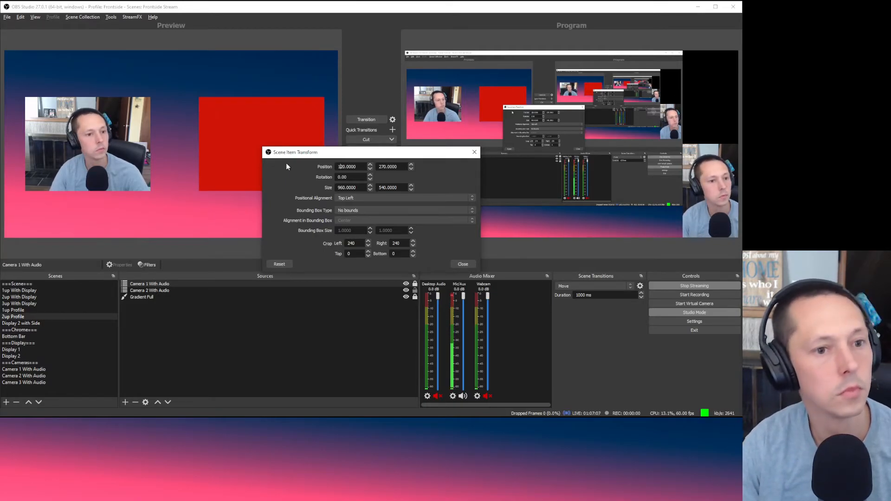
pyautogui.write('1')
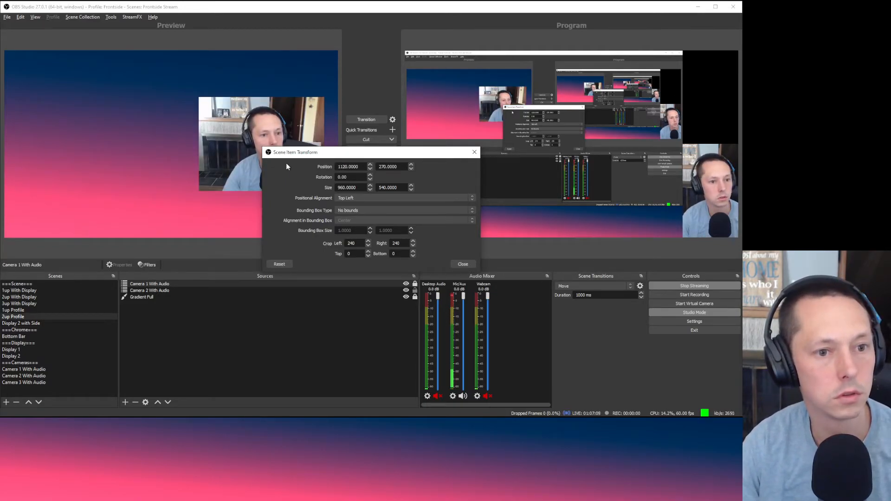
pyautogui.press('BackSpace')
pyautogui.write('9')
pyautogui.press('Delete')
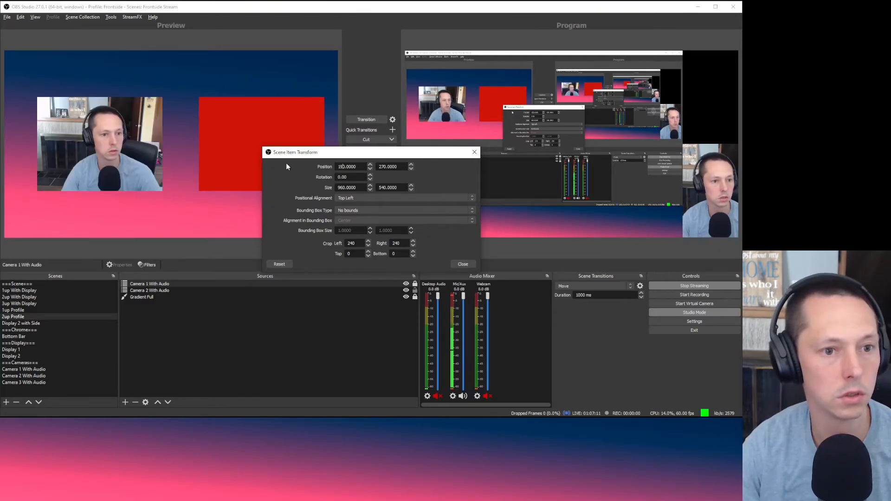
pyautogui.write('0')
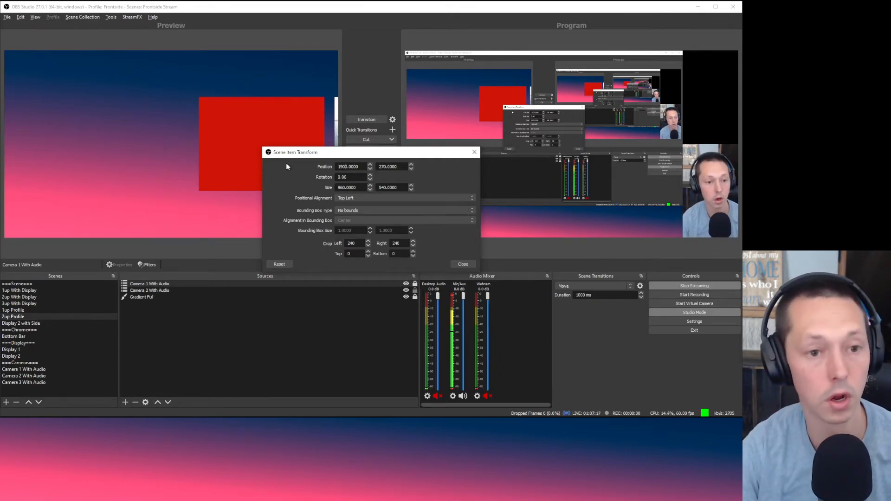
pyautogui.press('BackSpace')
pyautogui.press('BackSpace')
pyautogui.press('BackSpace')
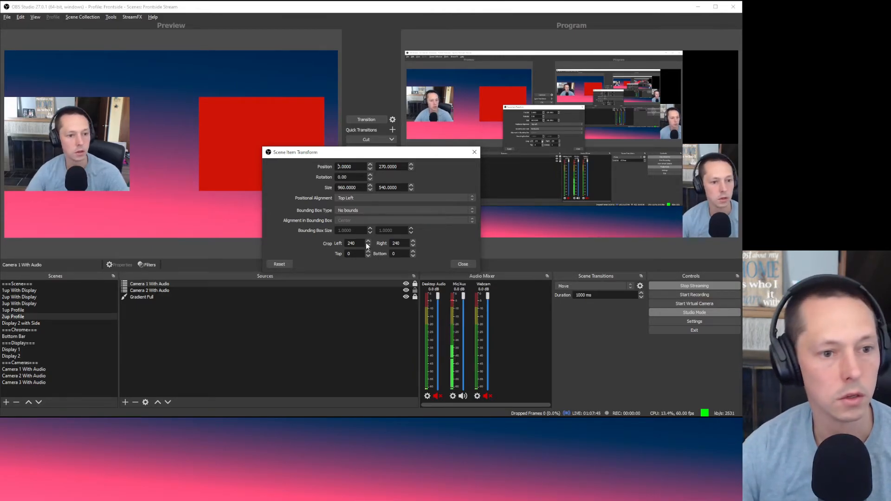
# Step: Check Camera 1's left crop value of 240 and width of 960
pyautogui.moveTo(358, 245); pyautogui.dragTo(336, 240)
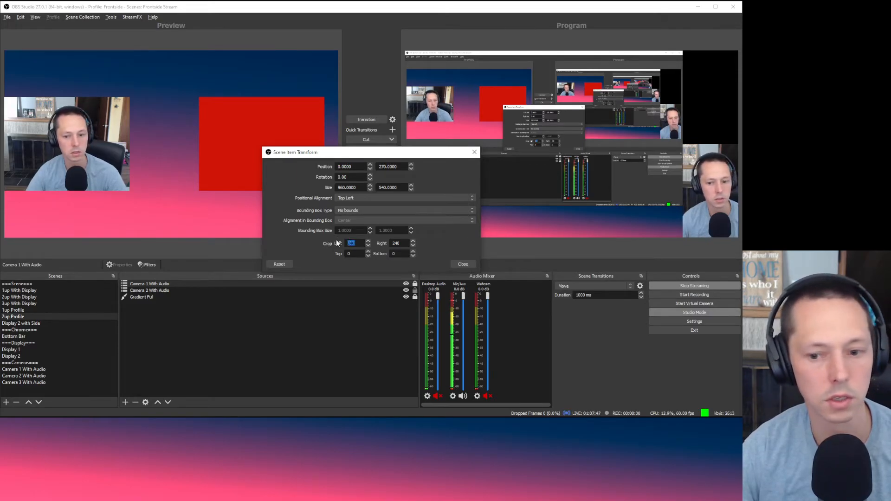
pyautogui.moveTo(360, 188); pyautogui.dragTo(315, 181)
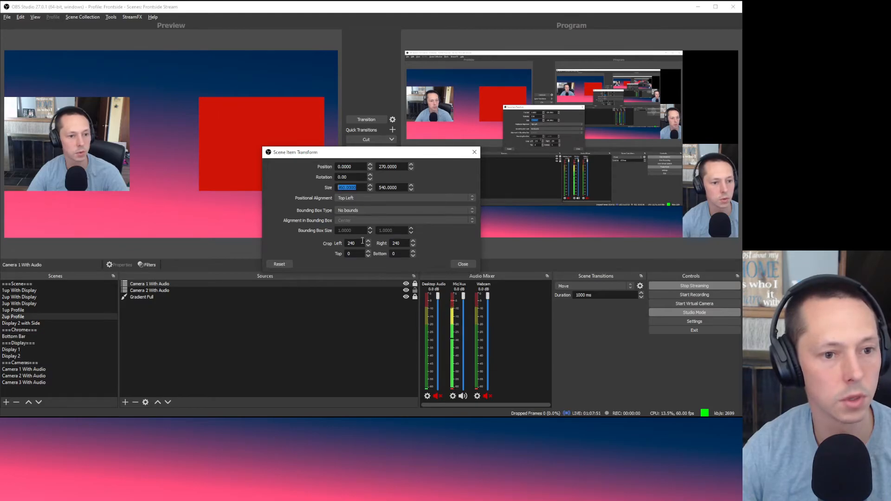
pyautogui.moveTo(363, 241); pyautogui.dragTo(317, 228)
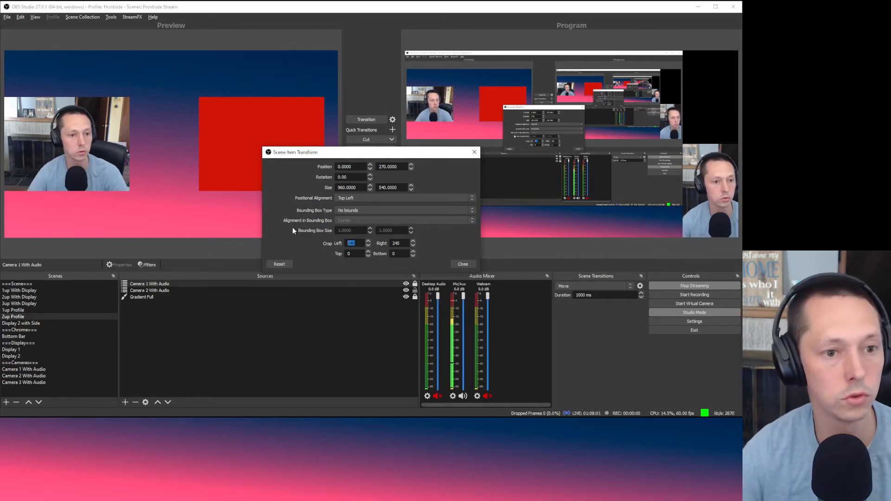
pyautogui.doubleClick(357, 188)
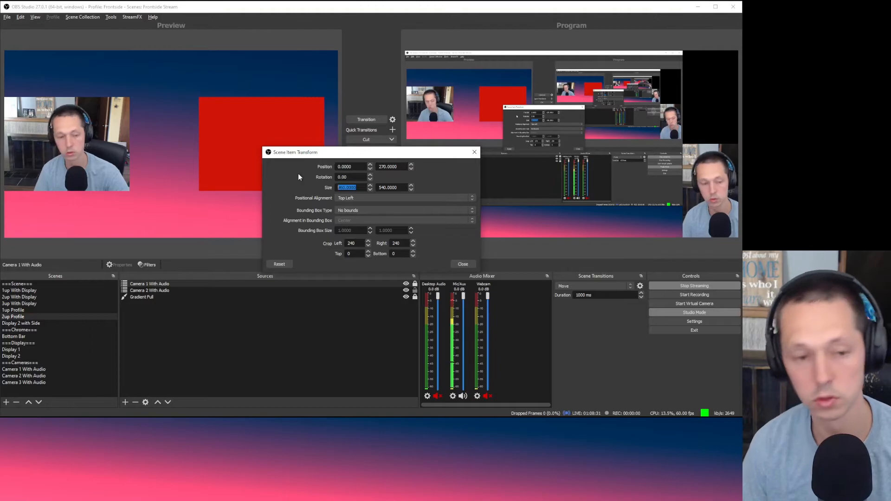
# Step: Set Camera 1 With Audio's Position X to 160 and close the transform window
pyautogui.doubleClick(346, 166)
pyautogui.write('160')
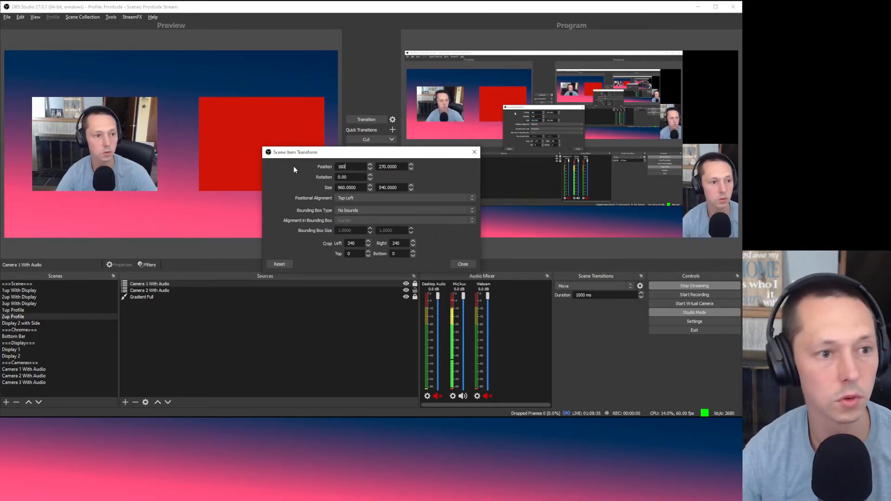
pyautogui.click(464, 264)
# Step: Change Camera 2 With Audio's Position X to 1280, then bring the Figma mockup forward
pyautogui.click(251, 118)
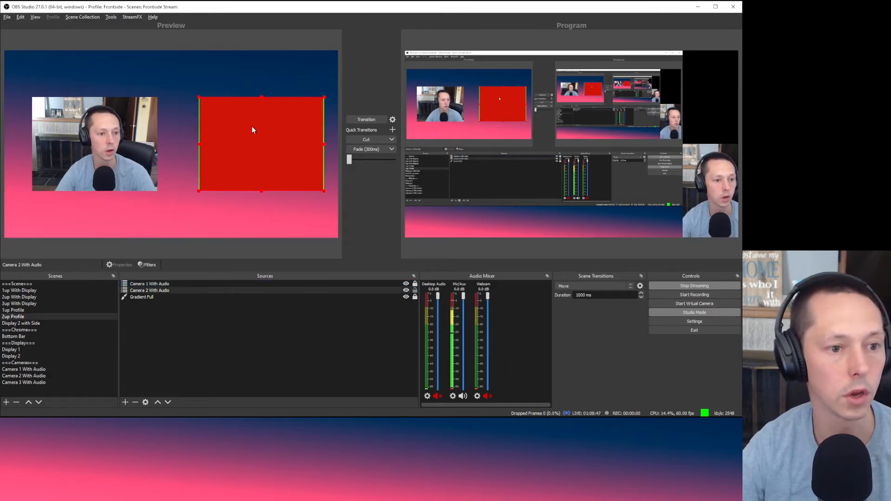
pyautogui.rightClick(170, 291)
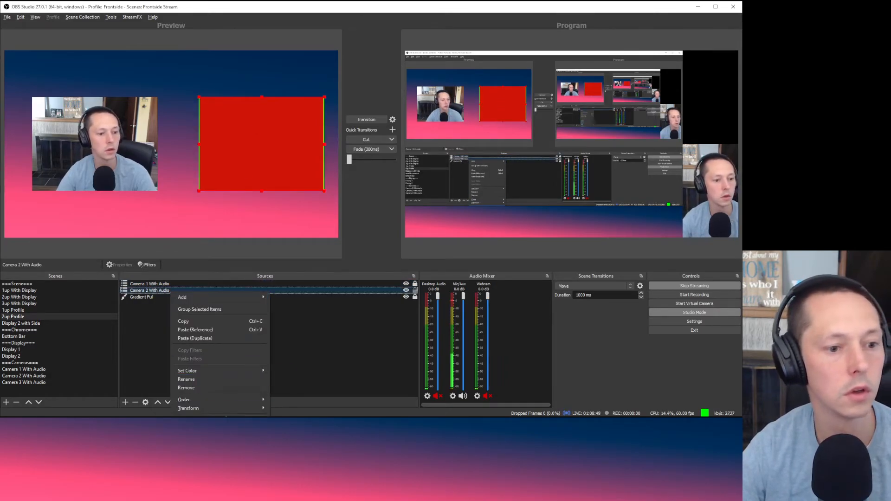
pyautogui.moveTo(218, 409)
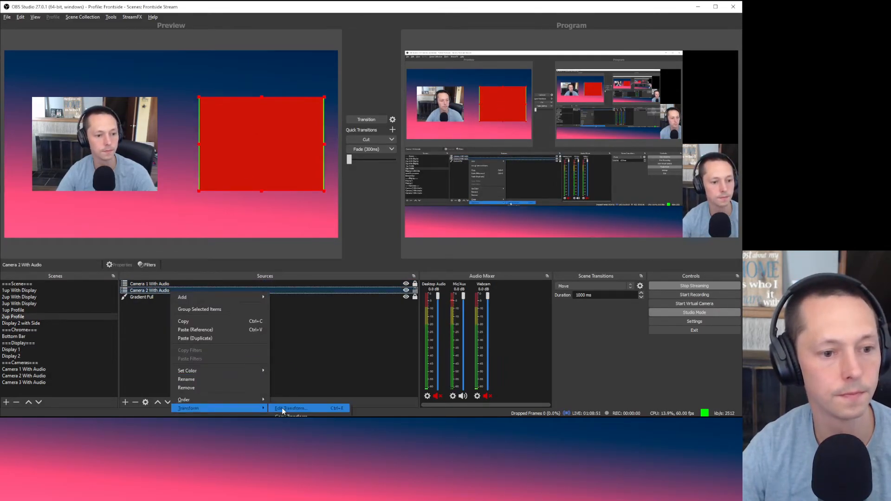
pyautogui.click(285, 411)
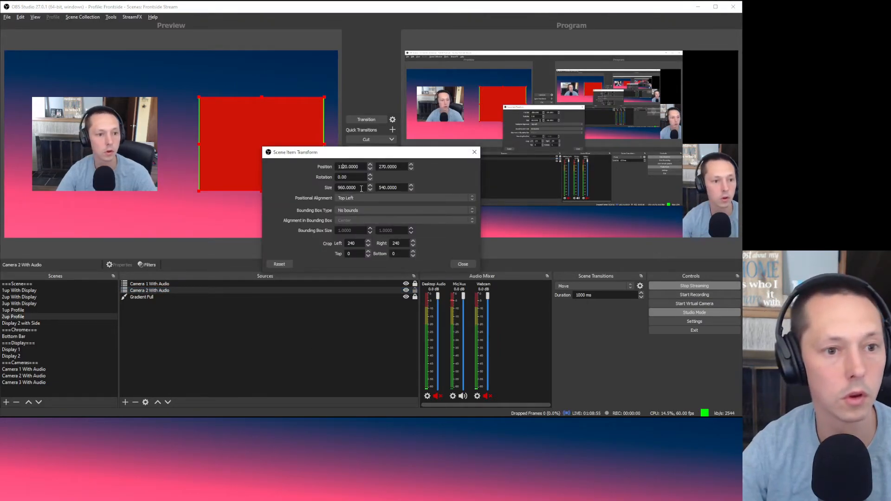
pyautogui.write('2')
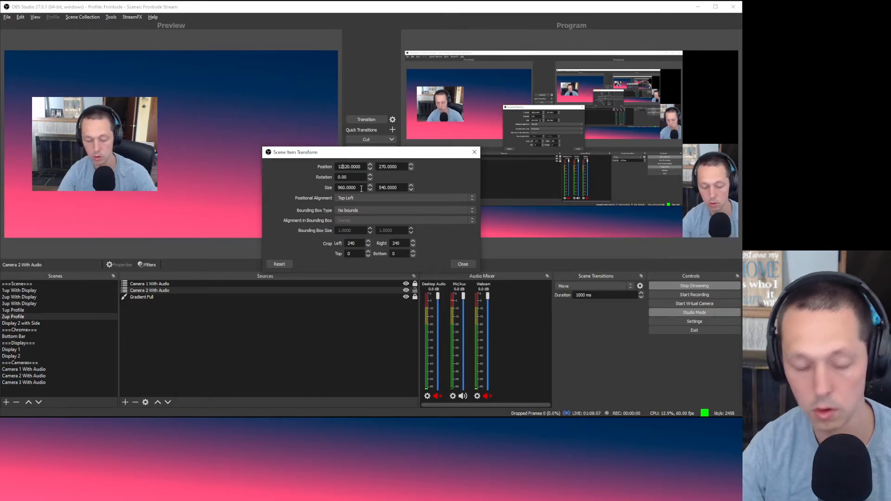
pyautogui.press('Delete')
pyautogui.press('Delete')
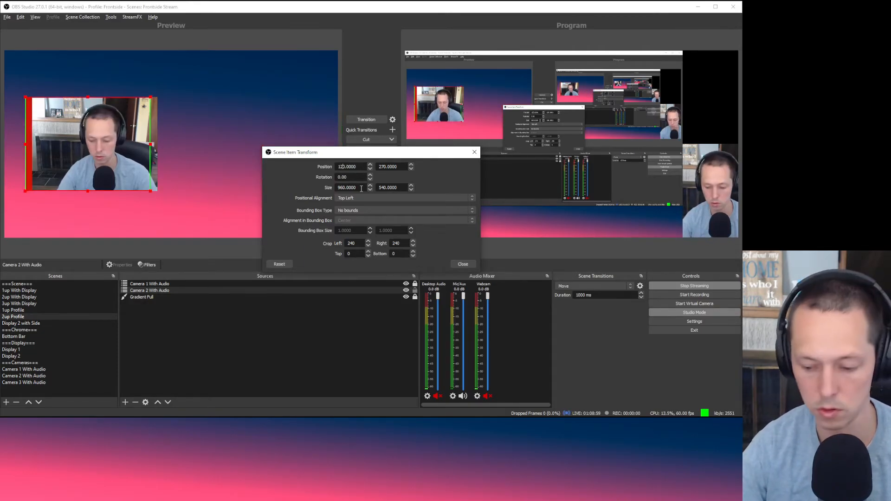
pyautogui.write('8')
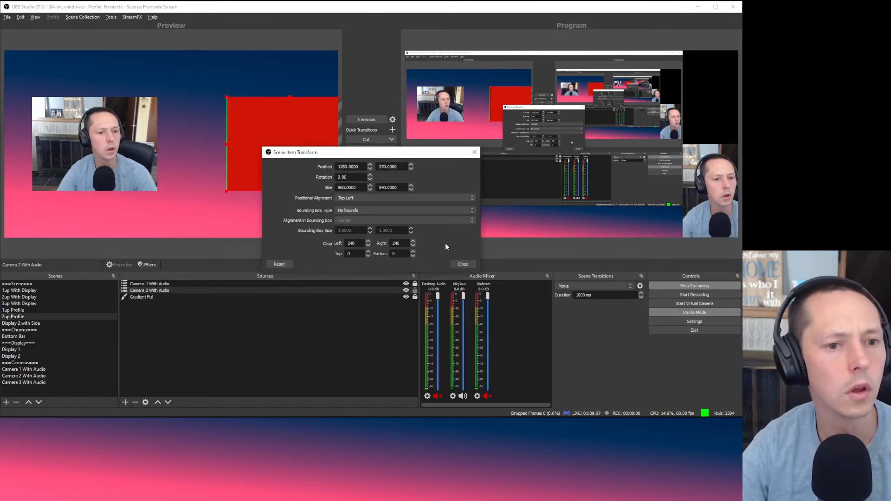
pyautogui.click(342, 188)
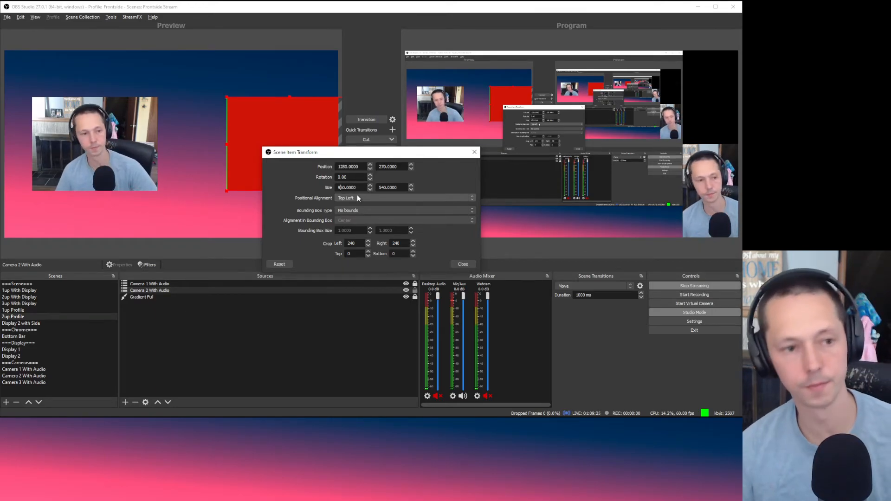
pyautogui.press('Escape')
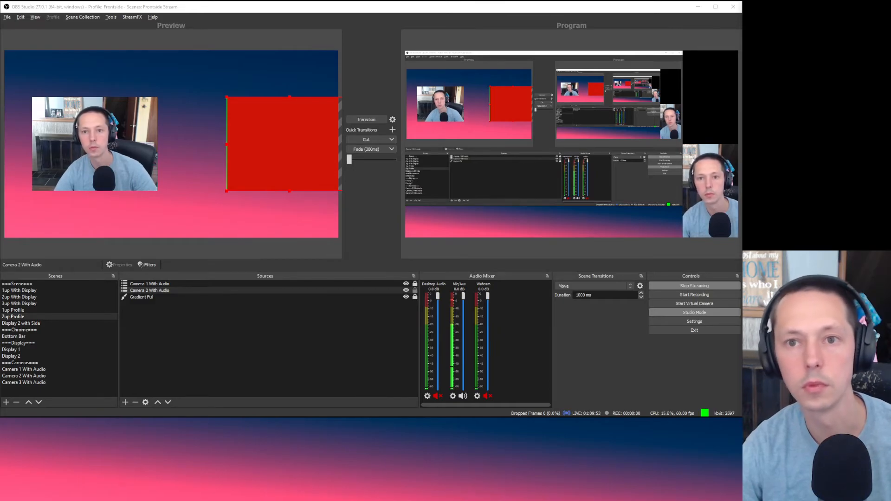
pyautogui.moveTo(742, 135); pyautogui.dragTo(286, 37)
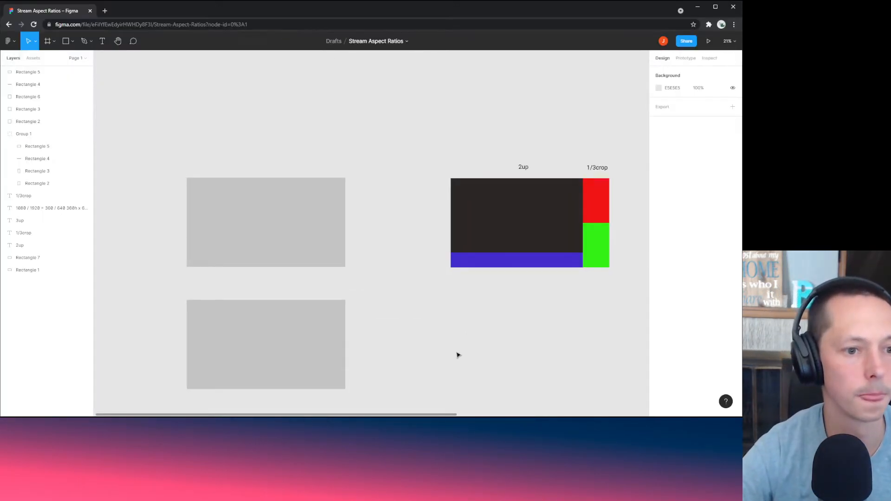
# Step: Copy the top-left grey 1920×1080 rectangle and place the pasted copy below the 2up layout
pyautogui.scroll(-3, 460, 302)
pyautogui.hscroll(1, 371, 250)
pyautogui.click(257, 255)
pyautogui.hscroll(2, 417, 270)
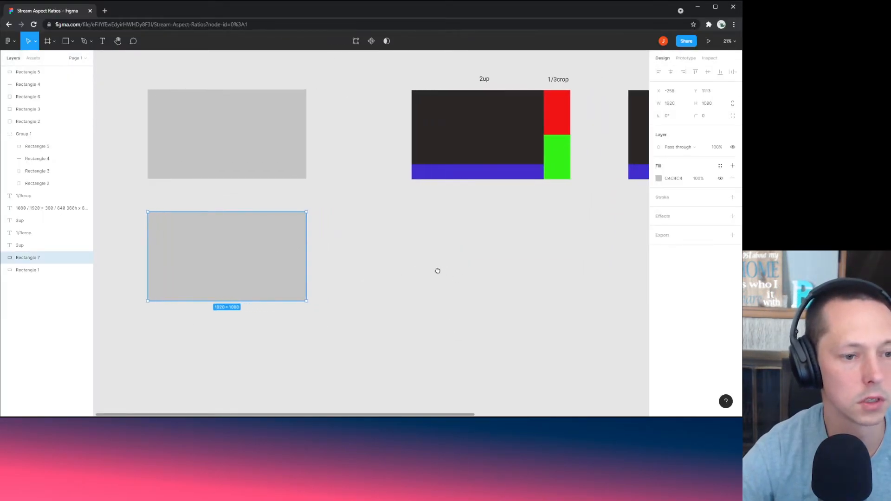
pyautogui.hscroll(1, 427, 270)
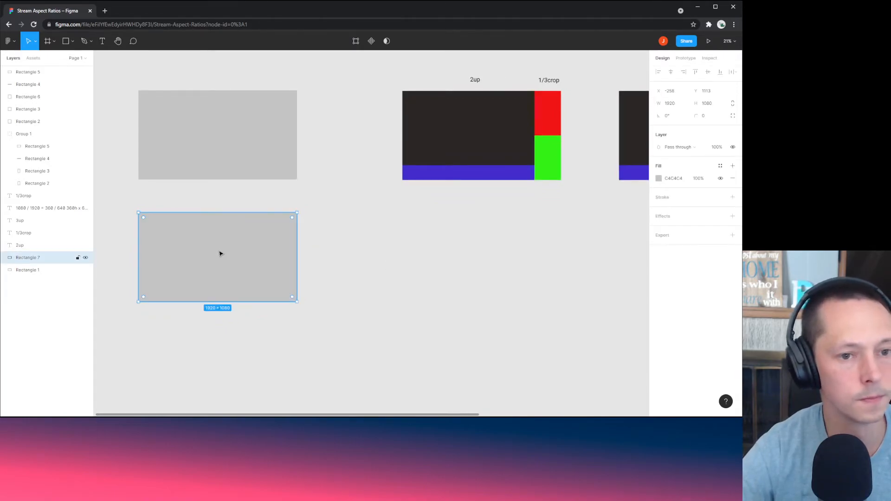
pyautogui.click(353, 259)
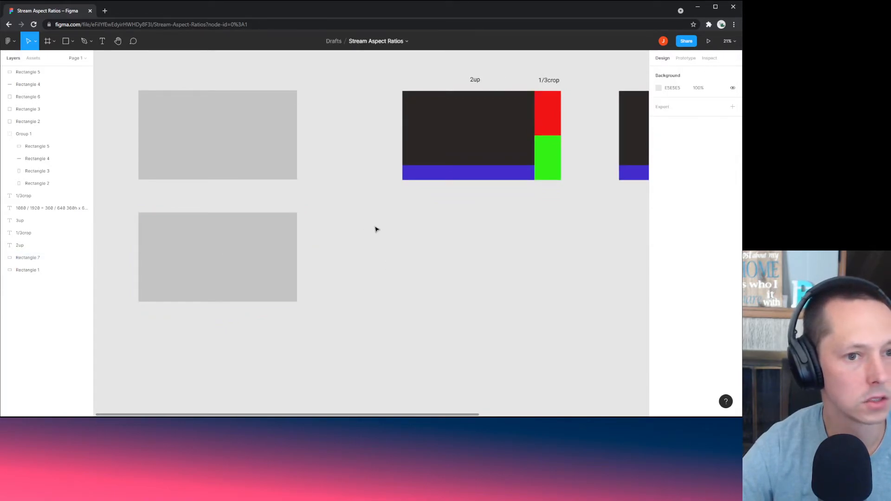
pyautogui.scroll(2, 444, 297)
pyautogui.hscroll(-2, 443, 297)
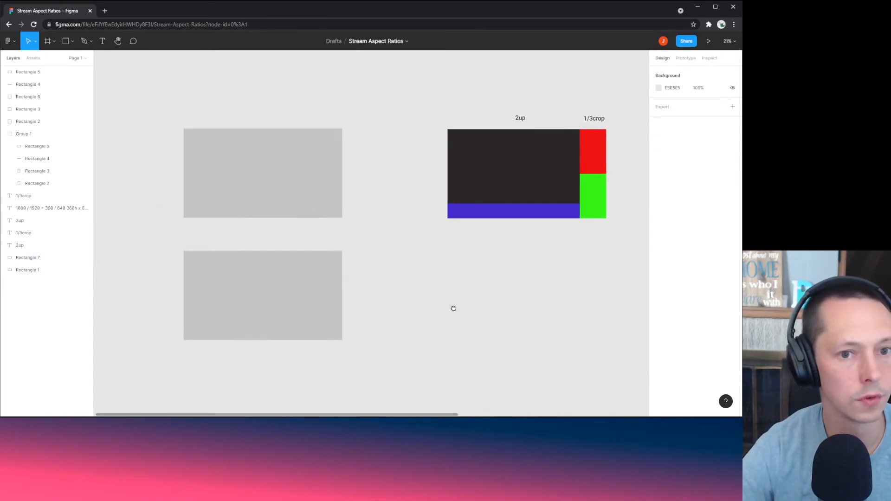
pyautogui.click(194, 155)
pyautogui.hotkey('ctrl', 'c')
pyautogui.click(473, 328)
pyautogui.hotkey('ctrl', 'v')
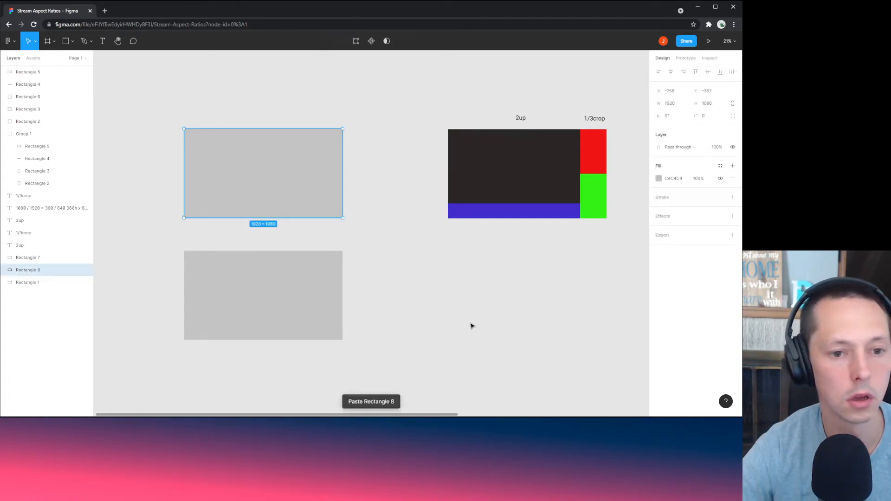
pyautogui.moveTo(308, 181); pyautogui.dragTo(523, 316)
pyautogui.click(610, 186)
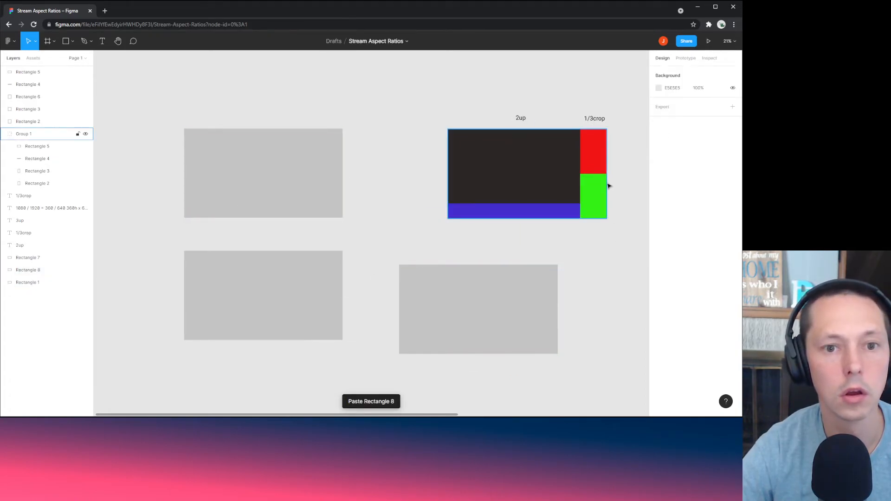
# Step: Fill the copy with red F21515, taken from the 2up group, and nudge it into place
pyautogui.click(605, 186)
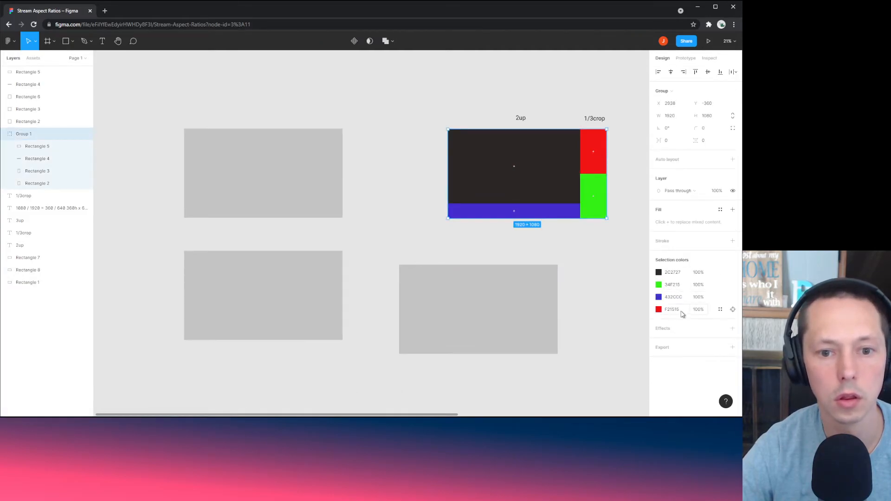
pyautogui.click(622, 325)
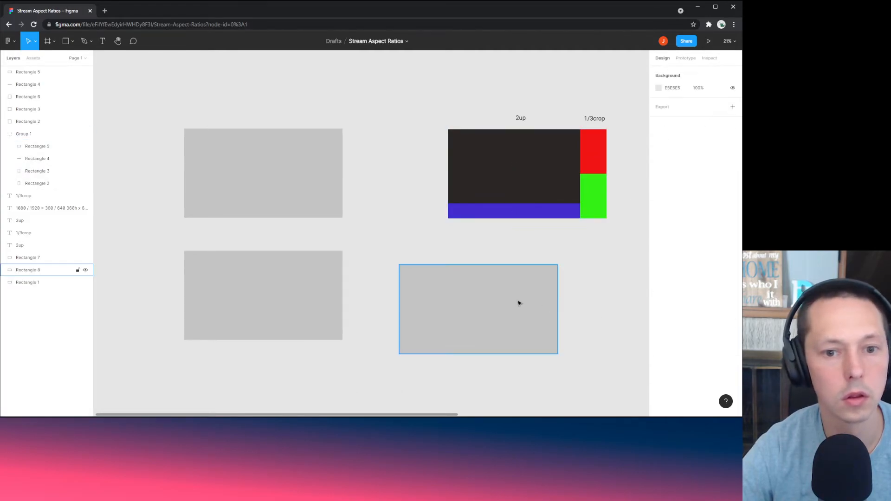
pyautogui.doubleClick(519, 303)
pyautogui.click(668, 191)
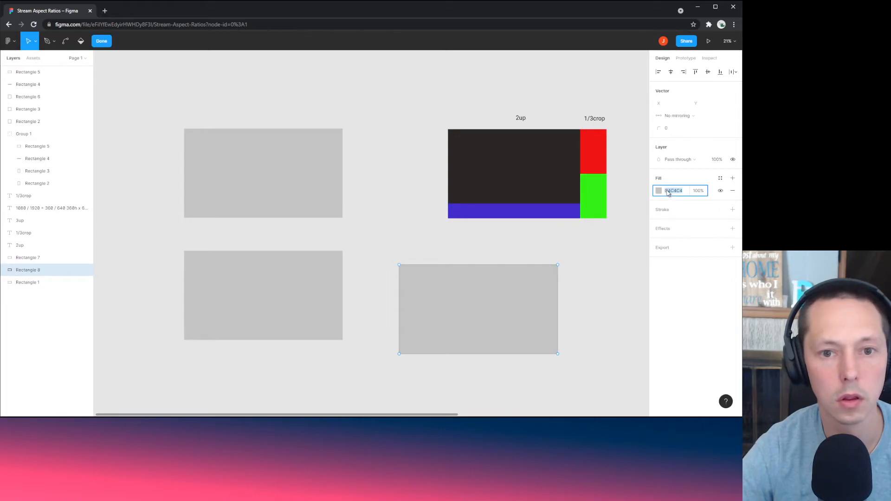
pyautogui.hotkey('ctrl', 'v')
pyautogui.click(624, 310)
pyautogui.click(513, 318)
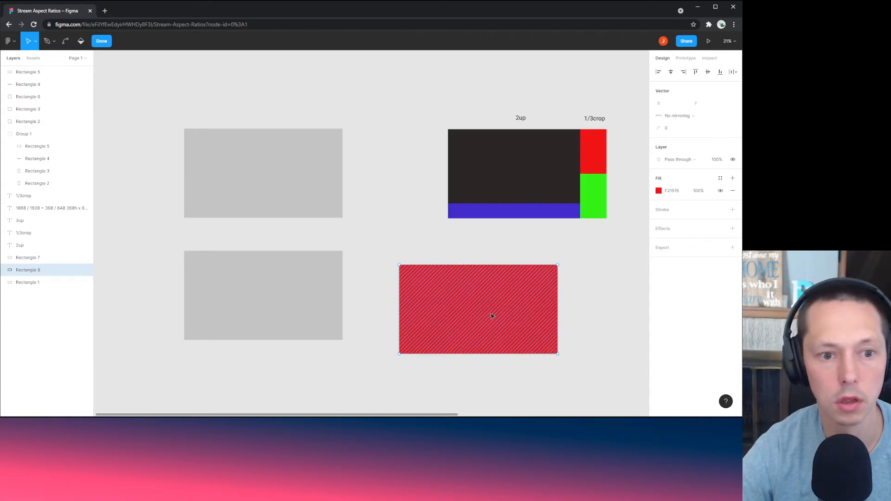
pyautogui.moveTo(490, 313)
pyautogui.mouseDown()
pyautogui.moveTo(478, 303)
pyautogui.moveTo(495, 311)
pyautogui.mouseUp()
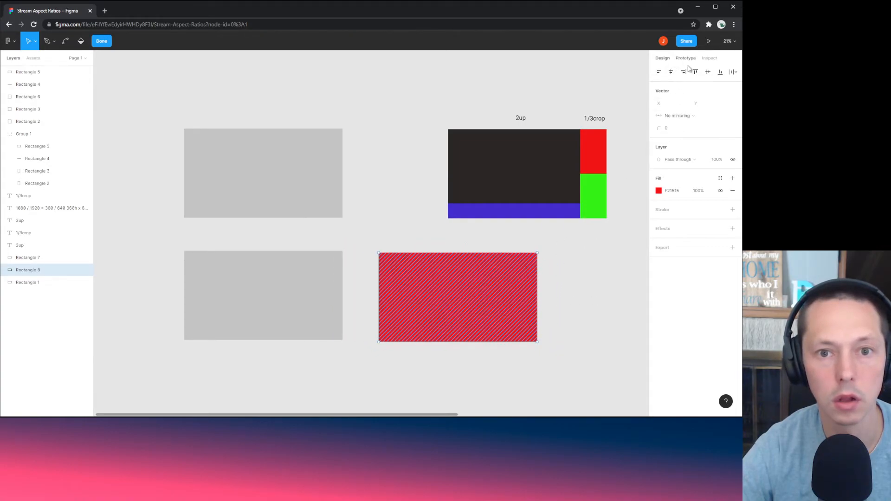
pyautogui.press('Escape')
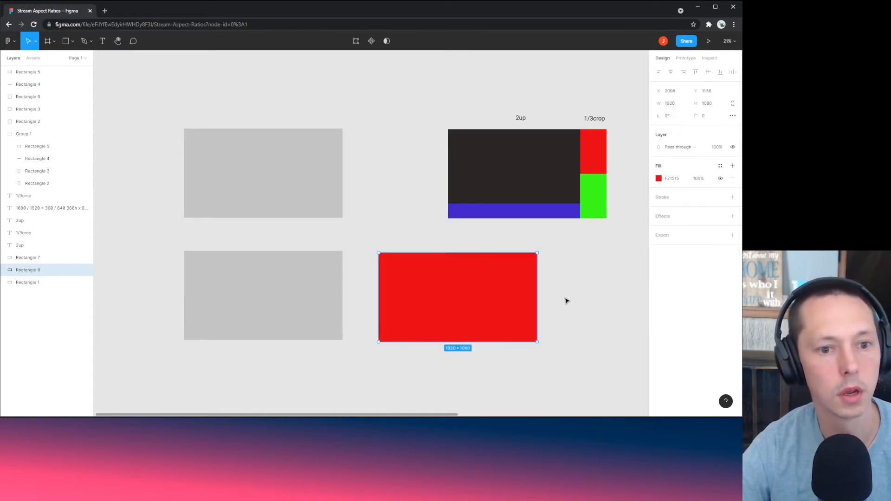
# Step: Resize the red rectangle to 960 × 540
pyautogui.click(671, 104)
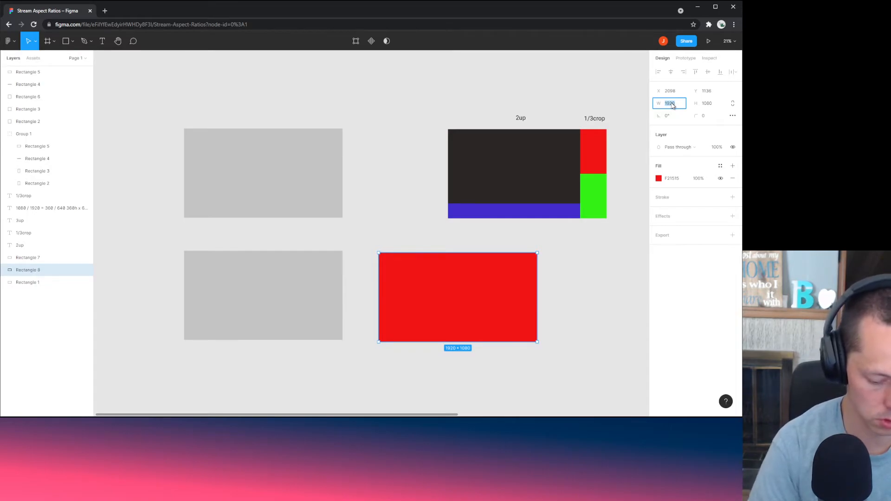
pyautogui.write('9')
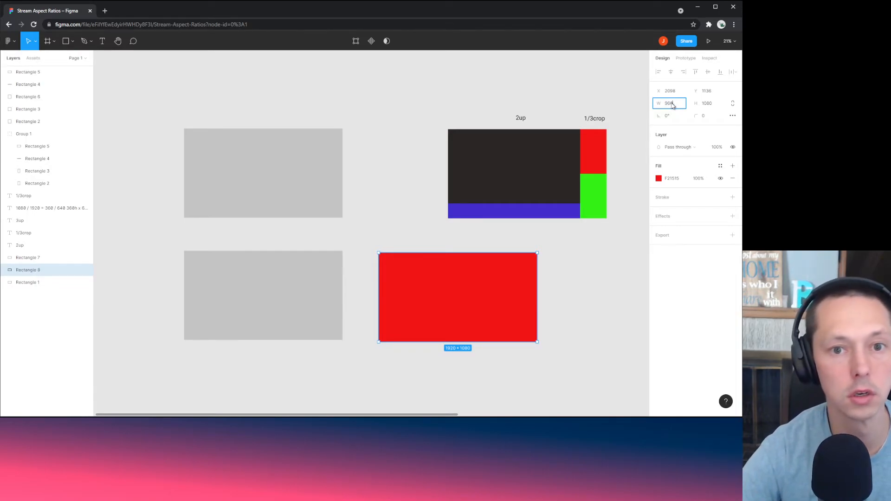
pyautogui.write('60')
pyautogui.click(712, 103)
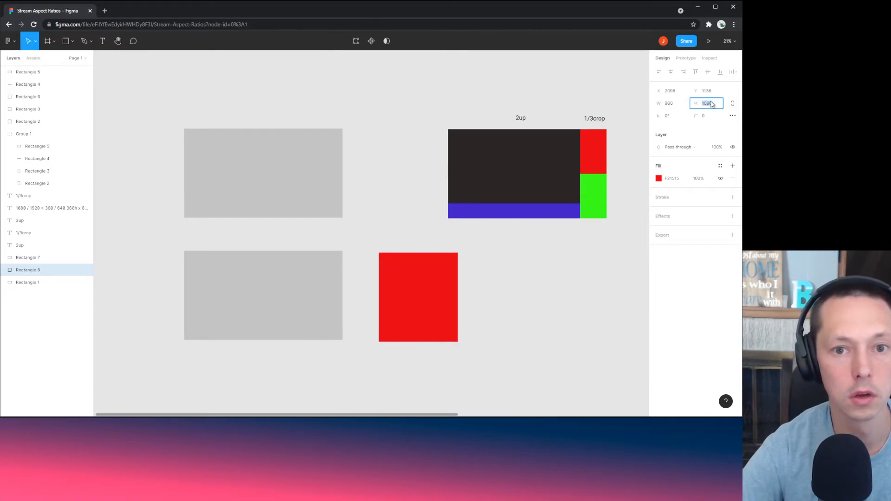
pyautogui.write('540')
pyautogui.press('Return')
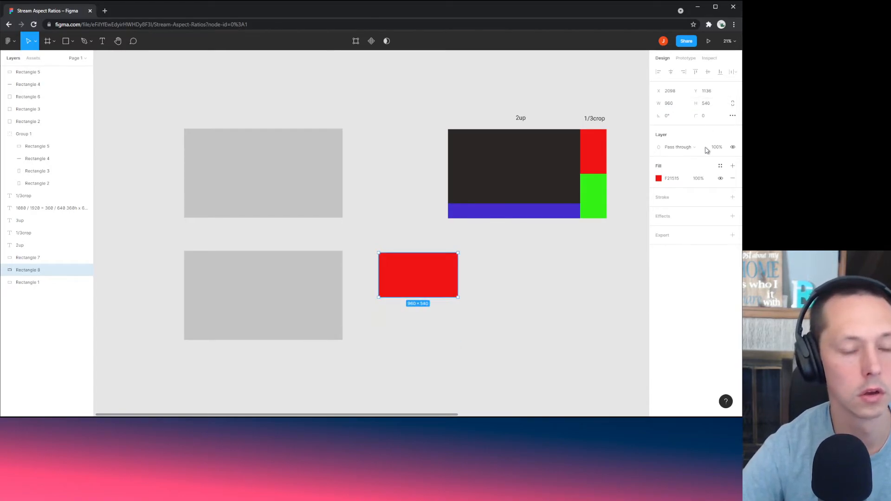
pyautogui.click(560, 302)
# Step: Bring the red rectangle to front and move it inside the lower-left grey box
pyautogui.click(434, 279)
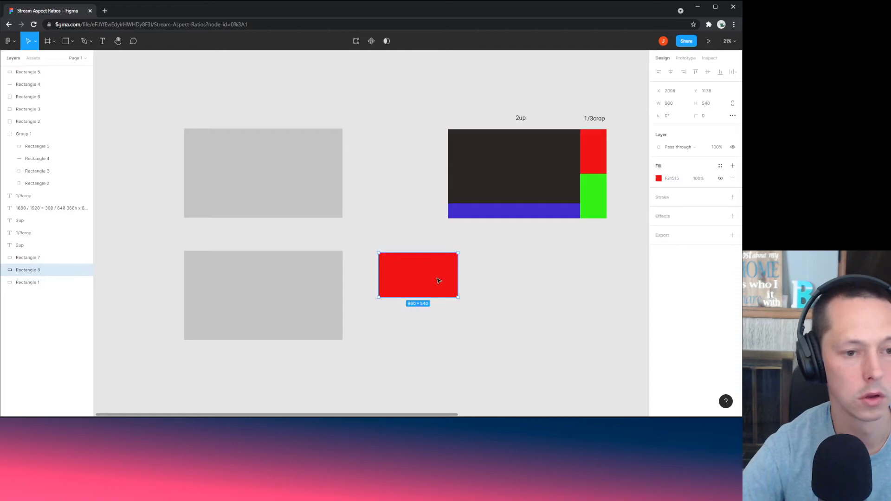
pyautogui.moveTo(434, 278); pyautogui.dragTo(430, 312)
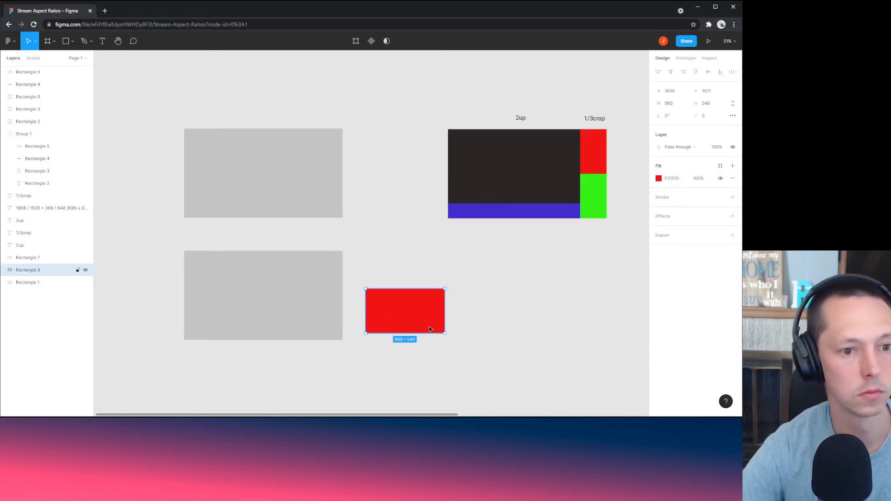
pyautogui.rightClick(427, 311)
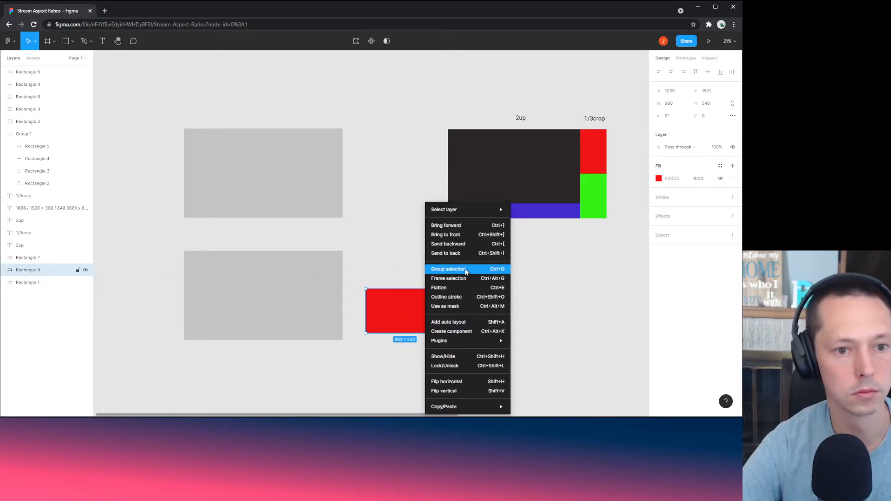
pyautogui.click(458, 235)
pyautogui.moveTo(404, 332); pyautogui.dragTo(235, 319)
pyautogui.click(453, 326)
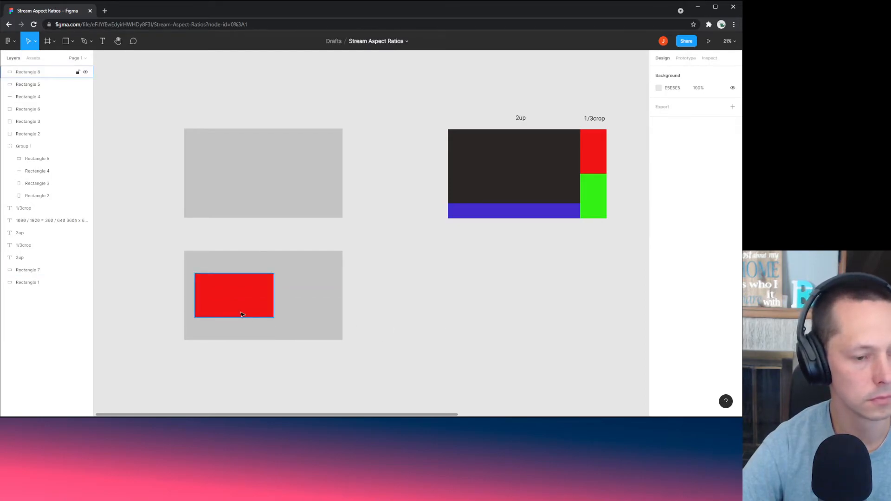
pyautogui.click(241, 315)
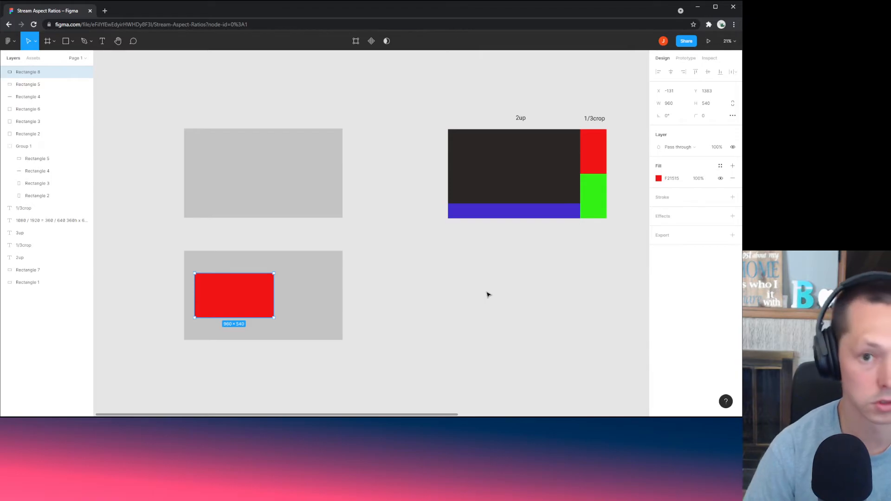
# Step: Narrow the red rectangle's width to 720
pyautogui.click(679, 107)
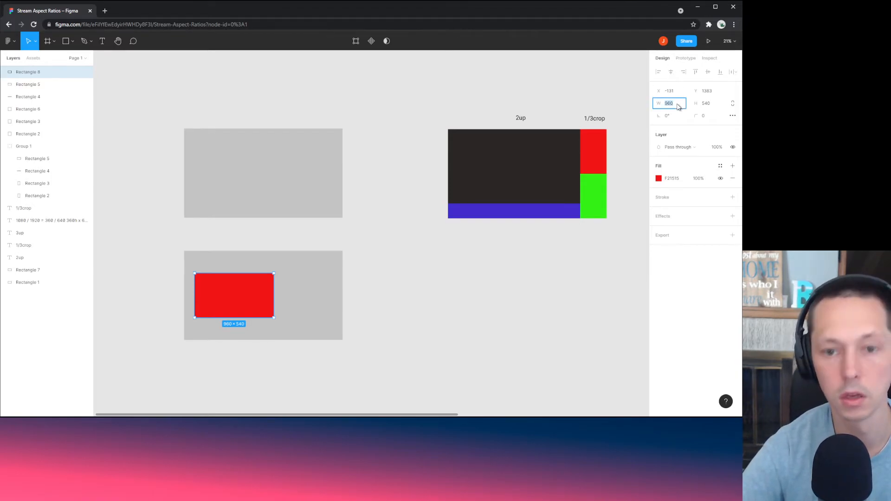
pyautogui.write('720')
pyautogui.press('Return')
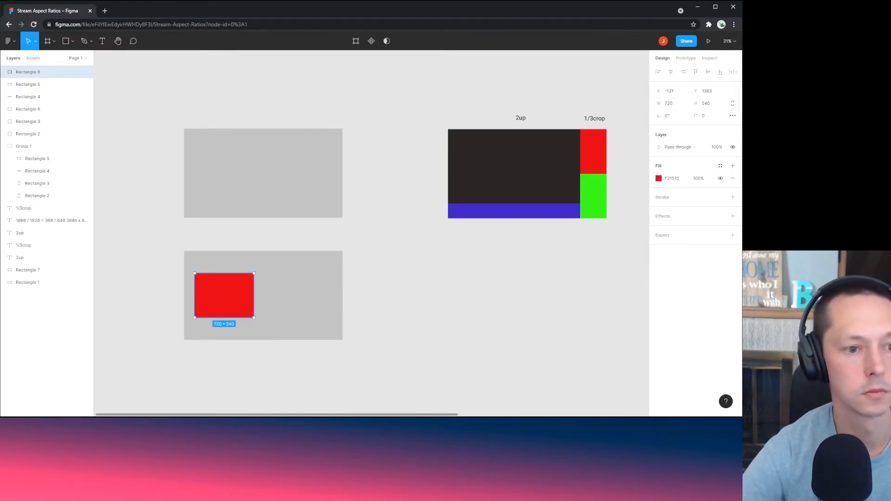
pyautogui.click(342, 354)
pyautogui.click(249, 305)
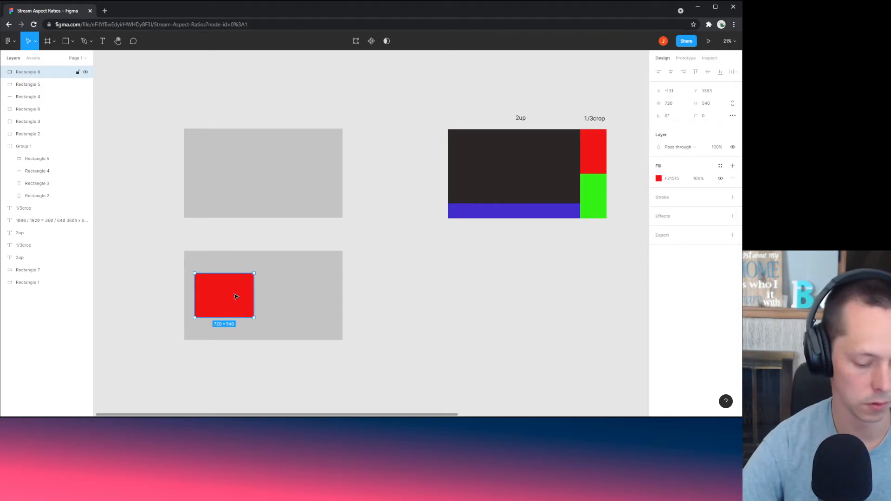
# Step: Paste a copy of the red rectangle and snap the two side by side
pyautogui.hotkey('ctrl', 'v')
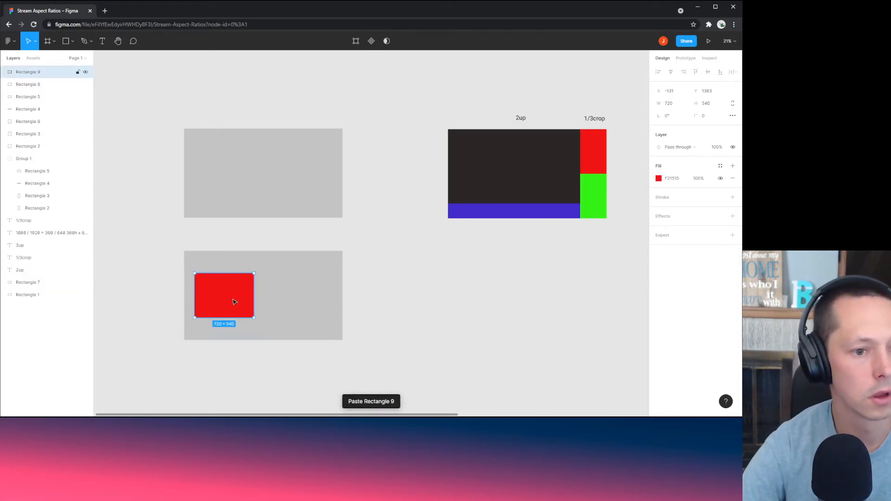
pyautogui.moveTo(234, 302); pyautogui.dragTo(300, 303)
pyautogui.moveTo(226, 299); pyautogui.dragTo(236, 298)
pyautogui.click(398, 292)
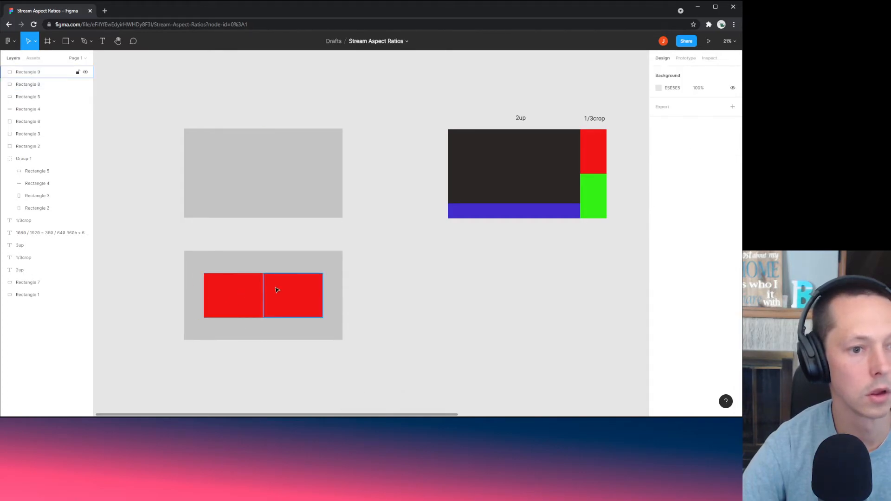
pyautogui.click(277, 292)
# Step: Fill the right-hand copy with green 34F215 taken from the 2up group
pyautogui.click(599, 195)
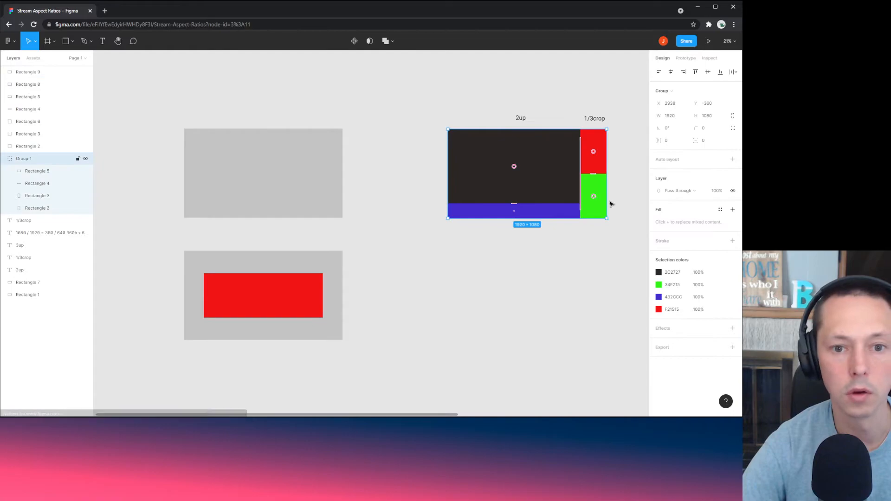
pyautogui.click(671, 284)
pyautogui.click(599, 308)
pyautogui.click(302, 302)
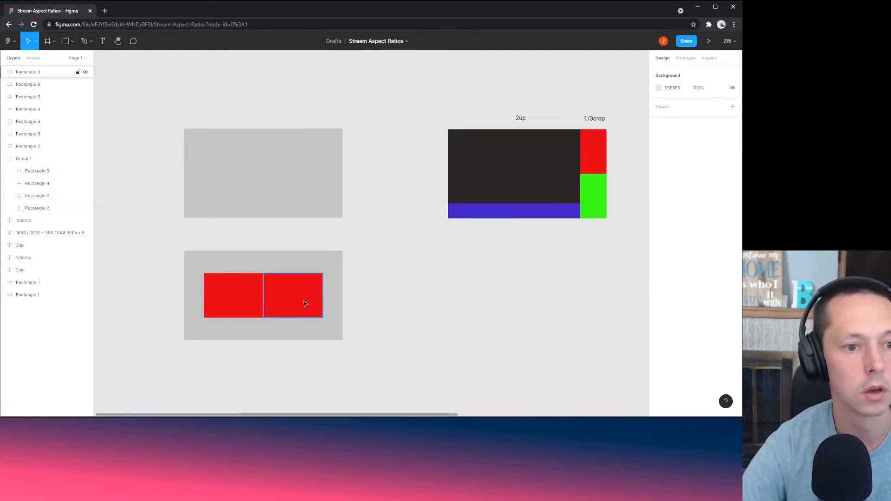
pyautogui.click(671, 178)
pyautogui.hotkey('ctrl', 'v')
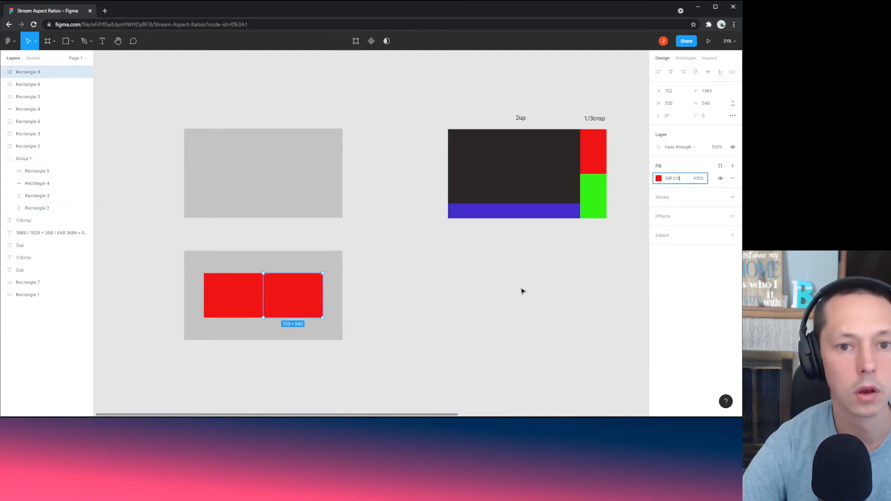
pyautogui.click(521, 290)
pyautogui.click(293, 307)
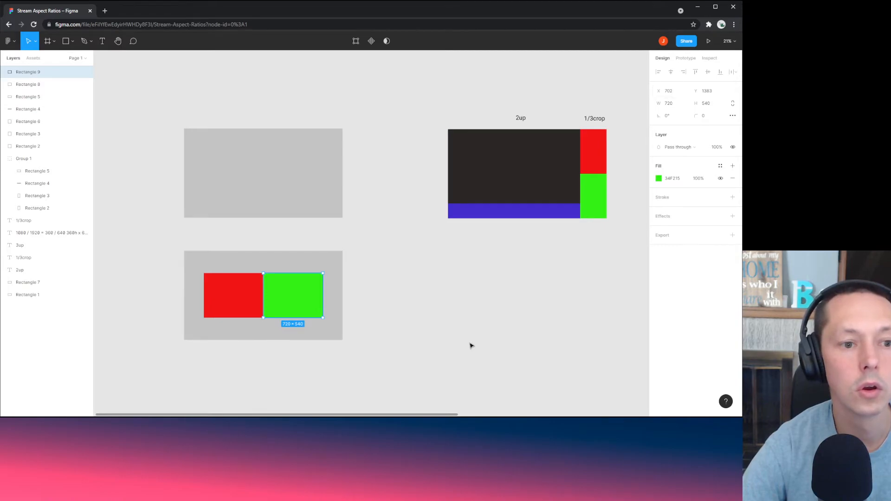
pyautogui.click(322, 347)
pyautogui.scroll(1, 229, 360)
# Step: Zoom in on the red and green boxes and check each one's properties
pyautogui.scroll(-3, 376, 374)
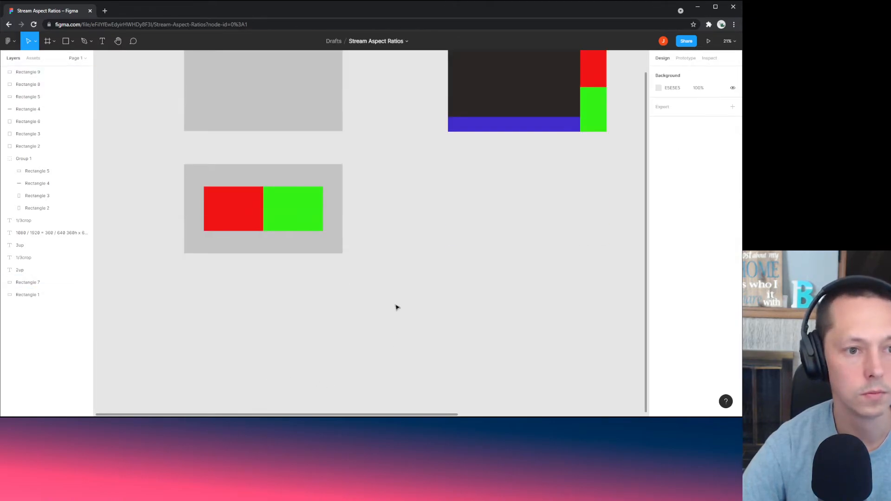
pyautogui.scroll(1, 394, 301)
pyautogui.moveTo(284, 277); pyautogui.dragTo(344, 317)
pyautogui.scroll(4, 305, 295)
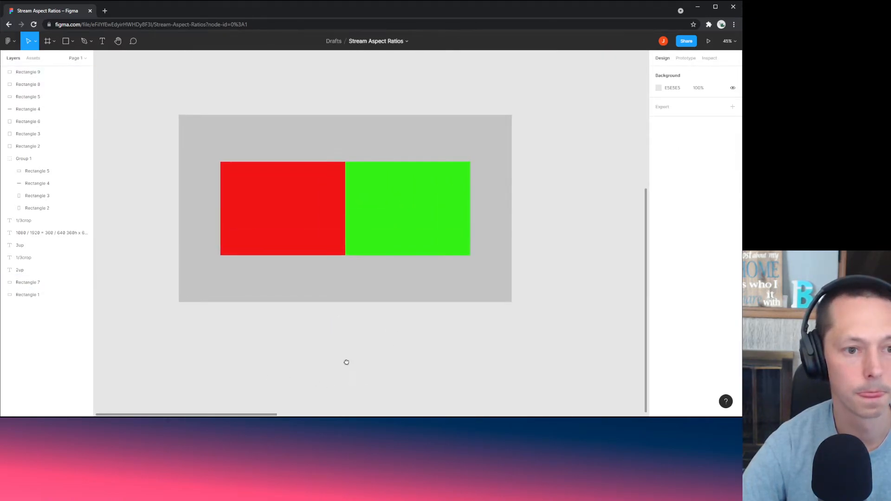
pyautogui.scroll(2, 335, 381)
pyautogui.click(253, 274)
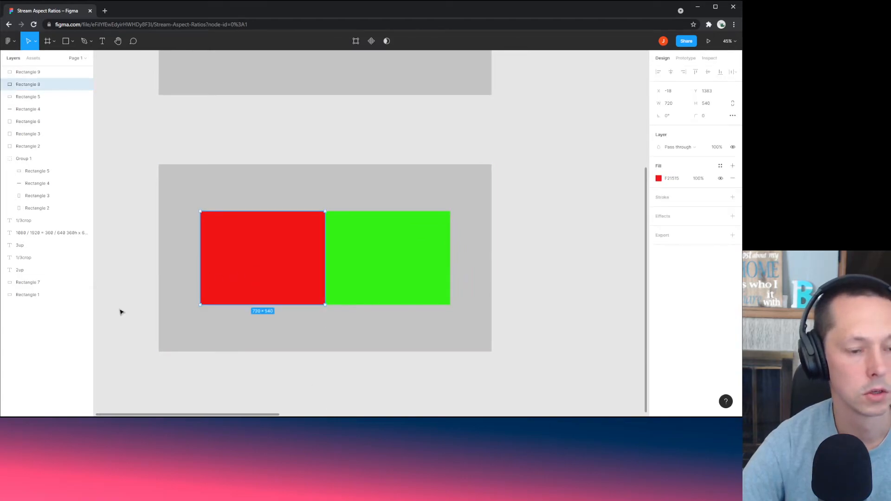
pyautogui.click(362, 263)
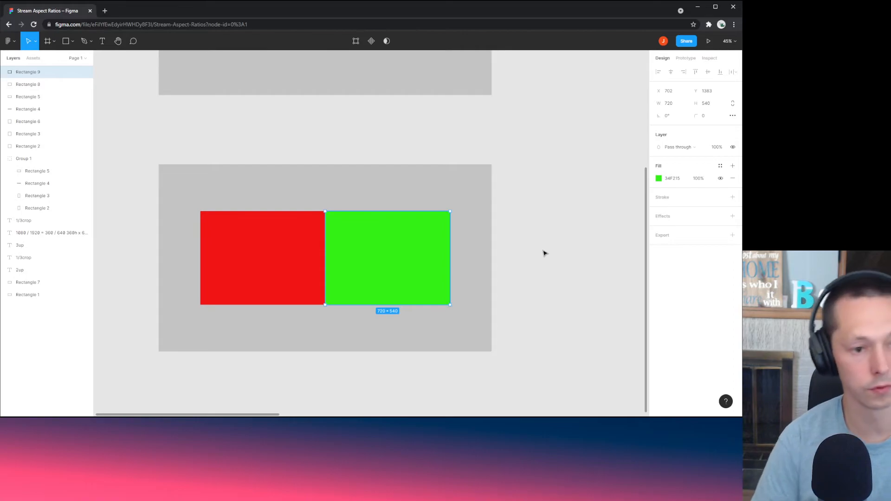
pyautogui.click(545, 253)
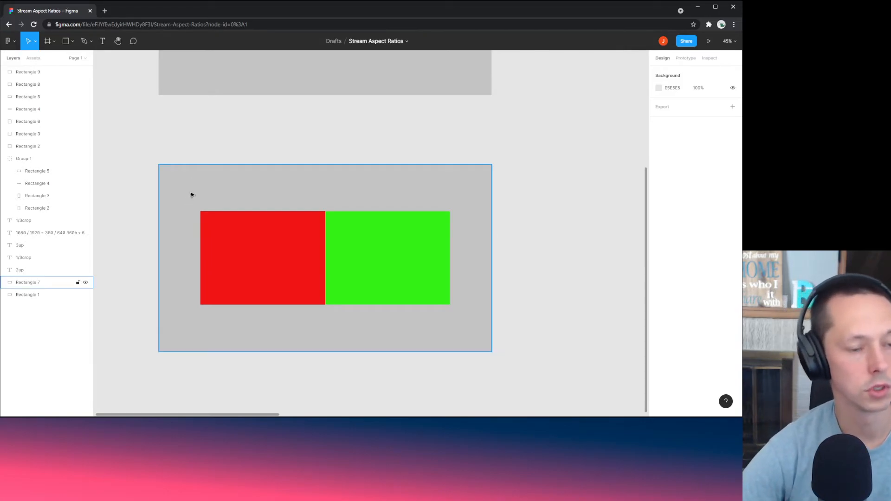
# Step: Add a '160px gap' text label above the grey frame and widen its box
pyautogui.press('t')
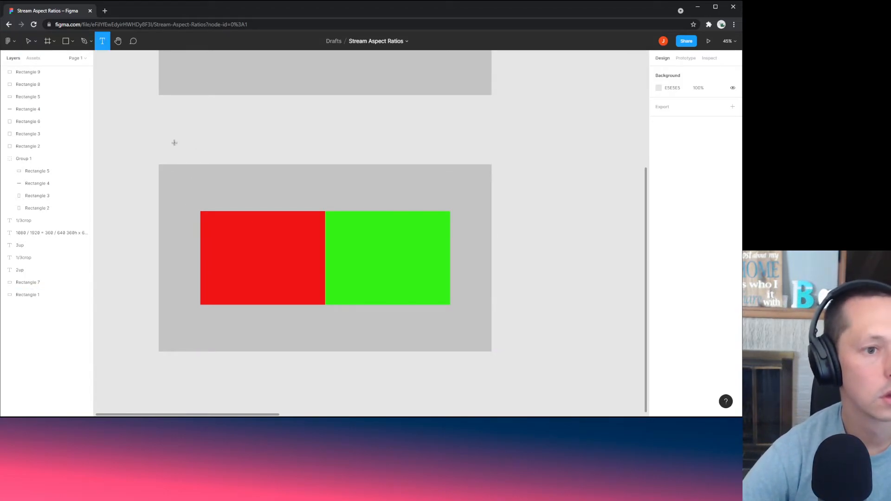
pyautogui.moveTo(175, 143); pyautogui.dragTo(197, 156)
pyautogui.write('16')
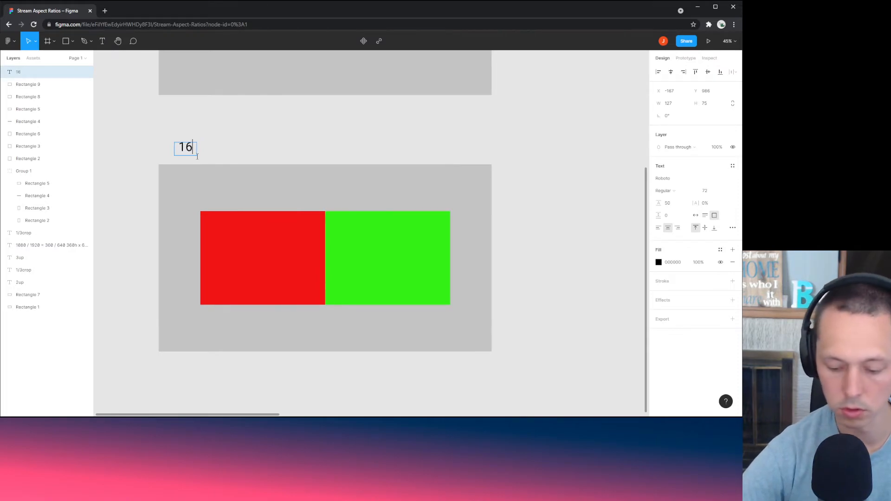
pyautogui.write('0px gap')
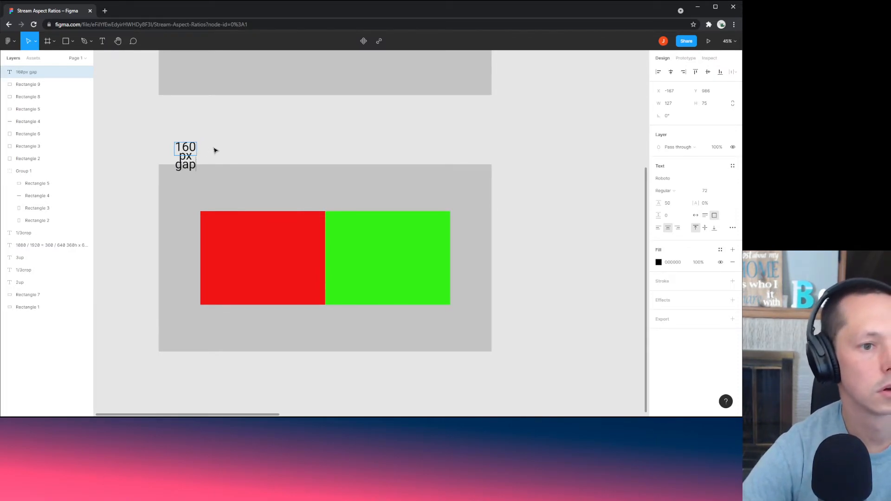
pyautogui.press('Escape')
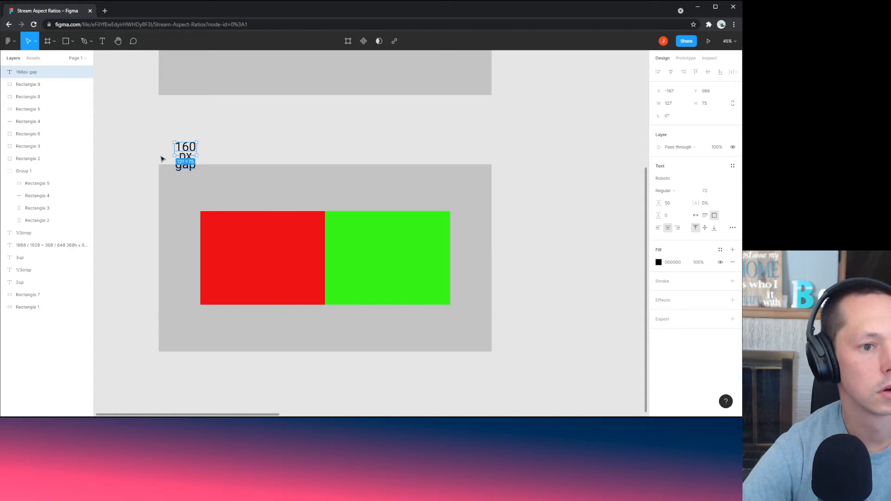
pyautogui.moveTo(174, 158); pyautogui.dragTo(146, 160)
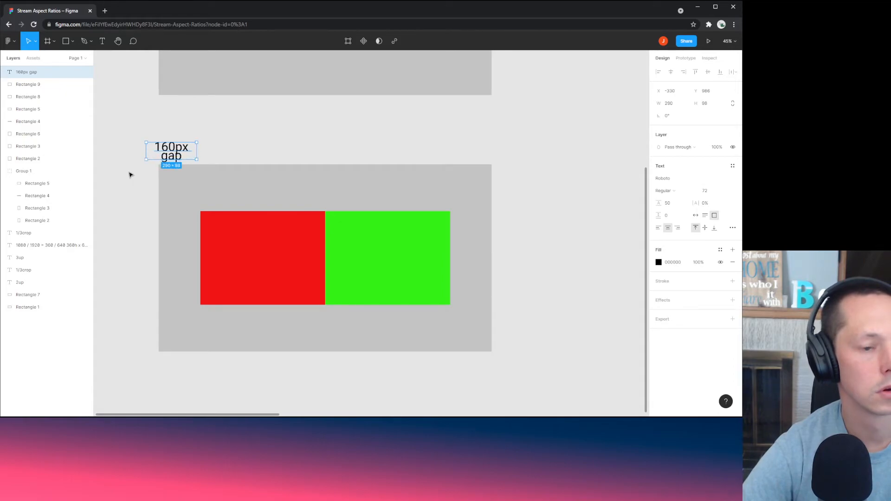
pyautogui.click(130, 175)
pyautogui.click(262, 265)
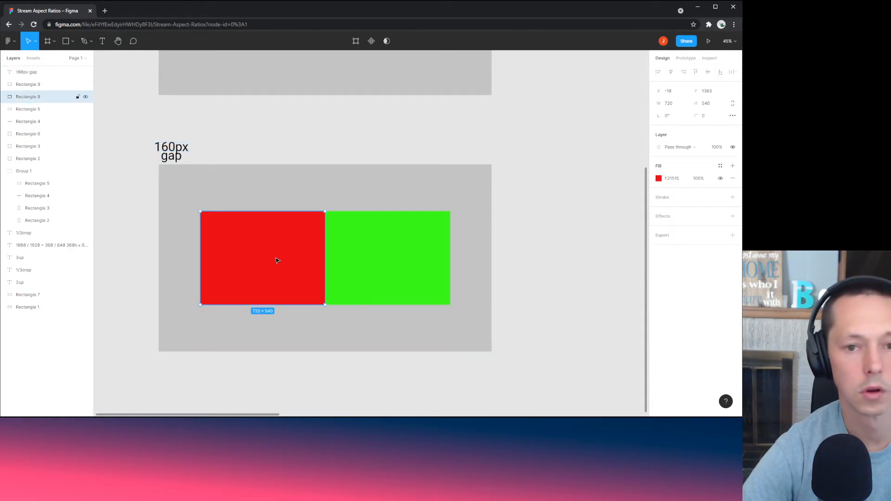
# Step: Place the red rectangle at X -98 against the frame's left edge
pyautogui.click(676, 97)
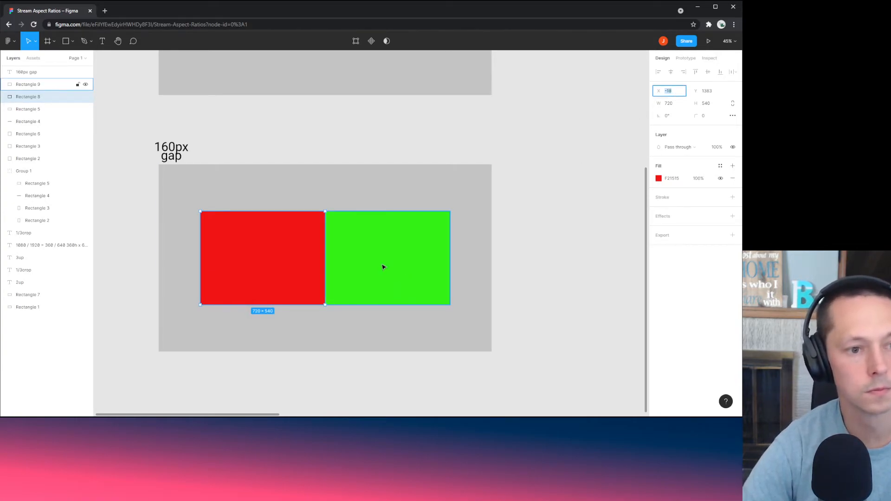
pyautogui.moveTo(269, 269); pyautogui.dragTo(227, 269)
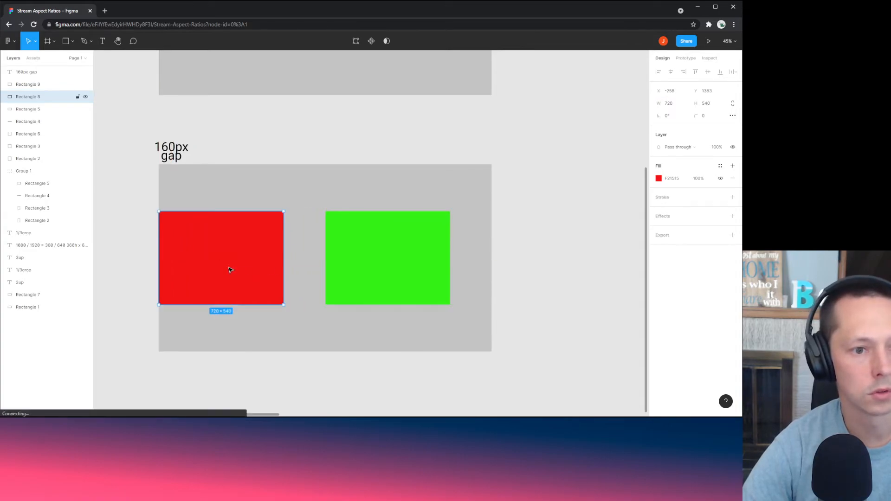
pyautogui.click(680, 91)
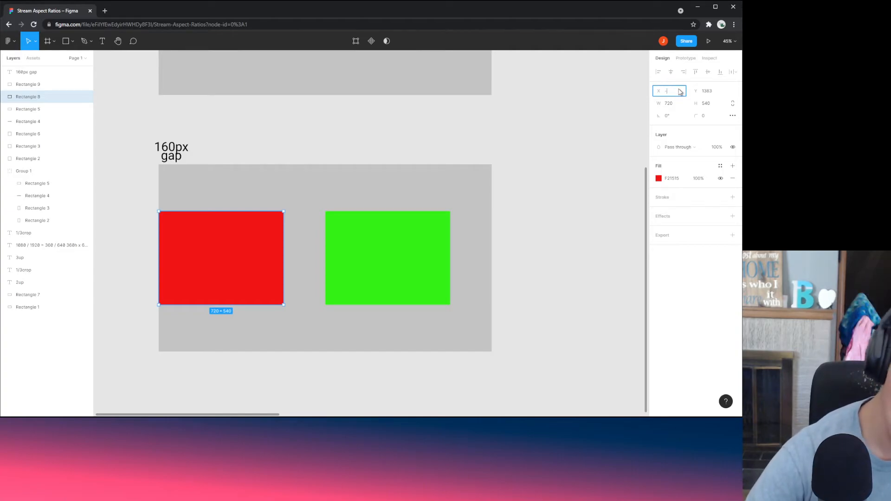
pyautogui.press('Return')
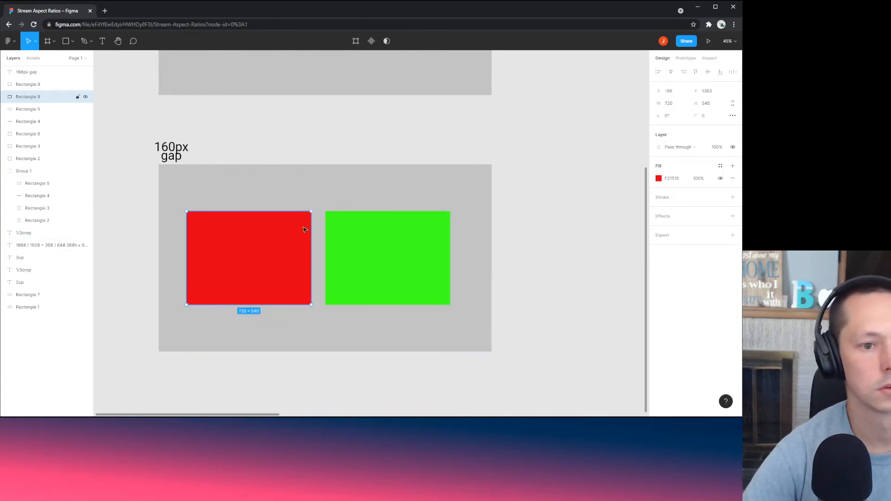
# Step: Set the green rectangle's X position to 782
pyautogui.click(365, 255)
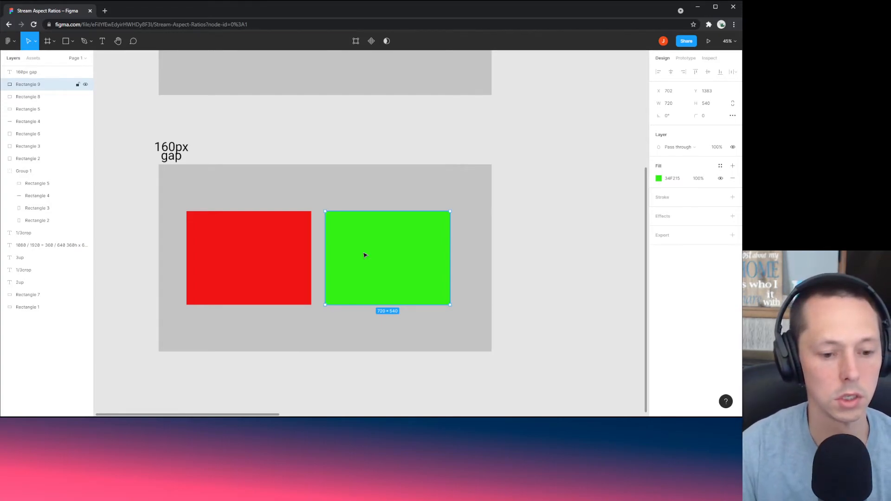
pyautogui.moveTo(387, 250); pyautogui.dragTo(223, 252)
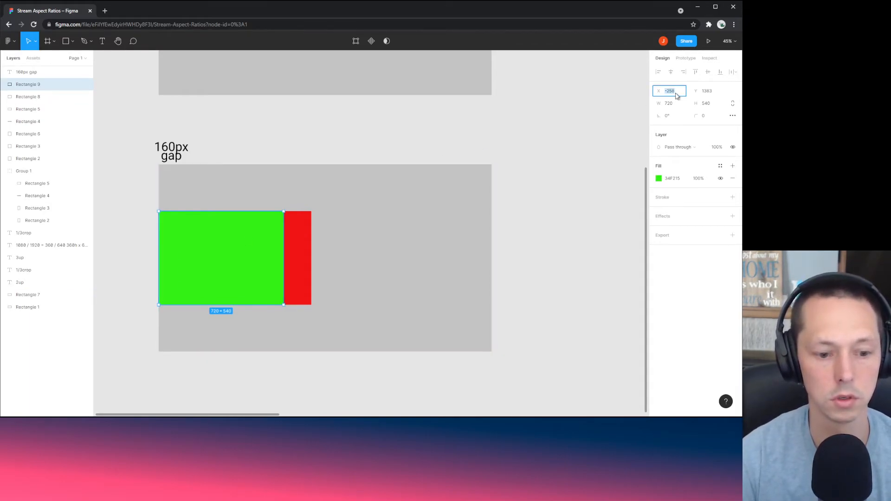
pyautogui.press('Return')
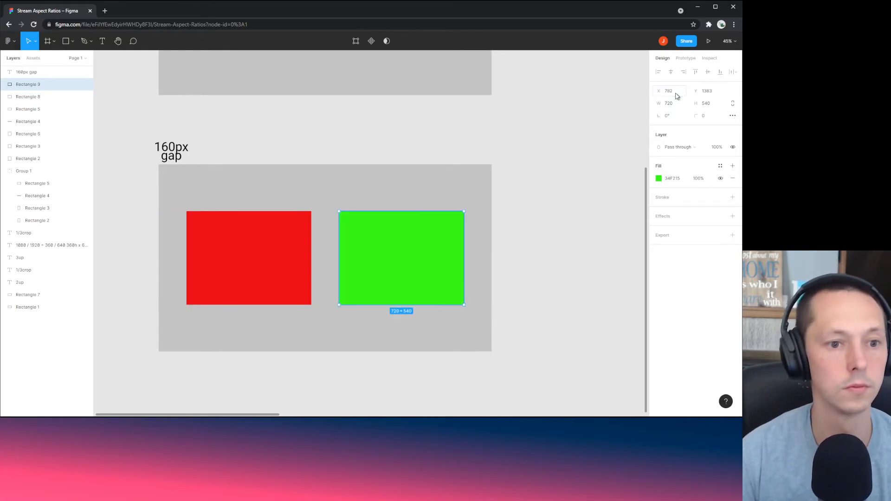
pyautogui.click(551, 276)
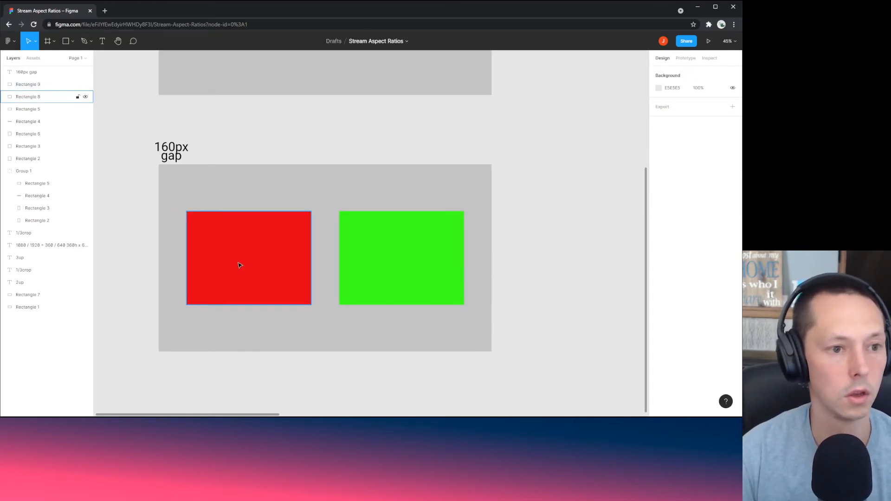
# Step: Change the label text to '160px gaps'
pyautogui.doubleClick(178, 159)
pyautogui.click(181, 159)
pyautogui.write('s')
pyautogui.click(229, 133)
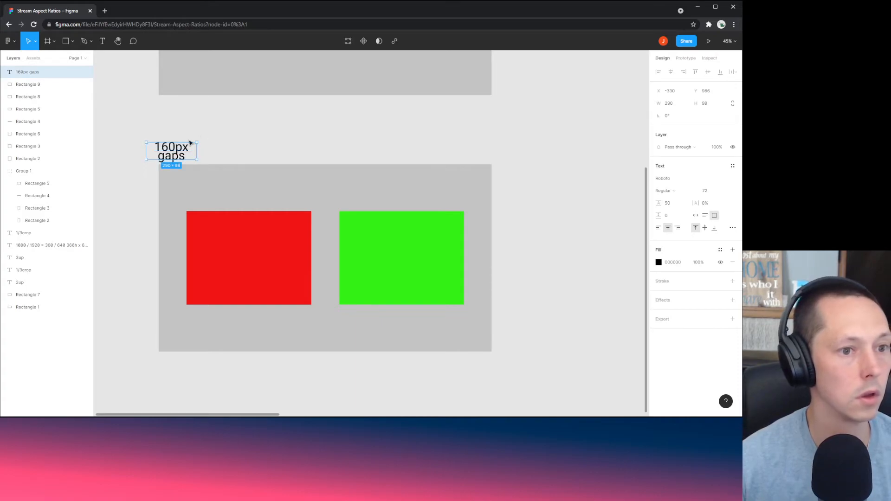
pyautogui.moveTo(170, 153); pyautogui.dragTo(226, 133)
pyautogui.click(226, 126)
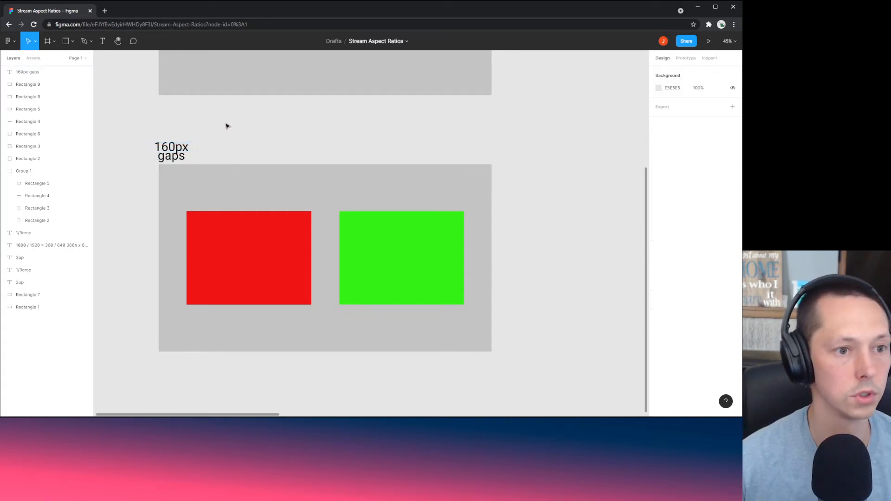
pyautogui.click(172, 154)
pyautogui.click(269, 178)
pyautogui.click(316, 160)
# Step: Paste a copy of the label onto the green rectangle and reword it '1040px from left'
pyautogui.hotkey('ctrl', 'v')
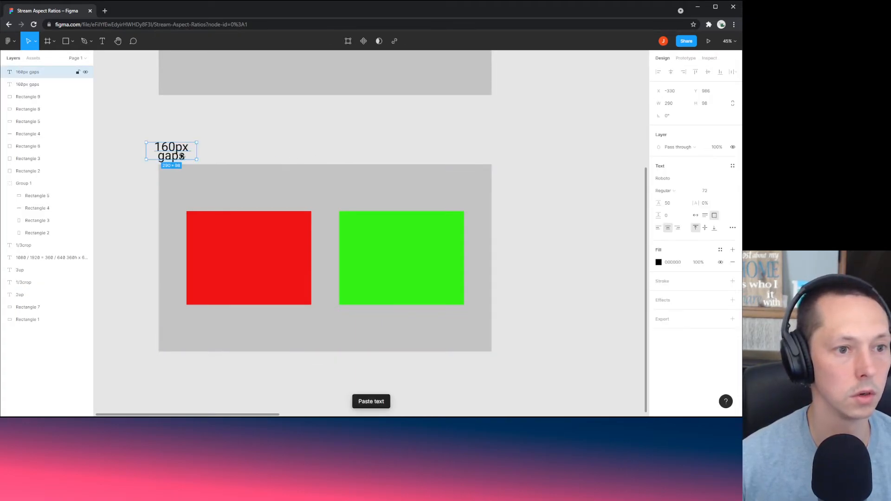
pyautogui.moveTo(182, 156); pyautogui.dragTo(374, 256)
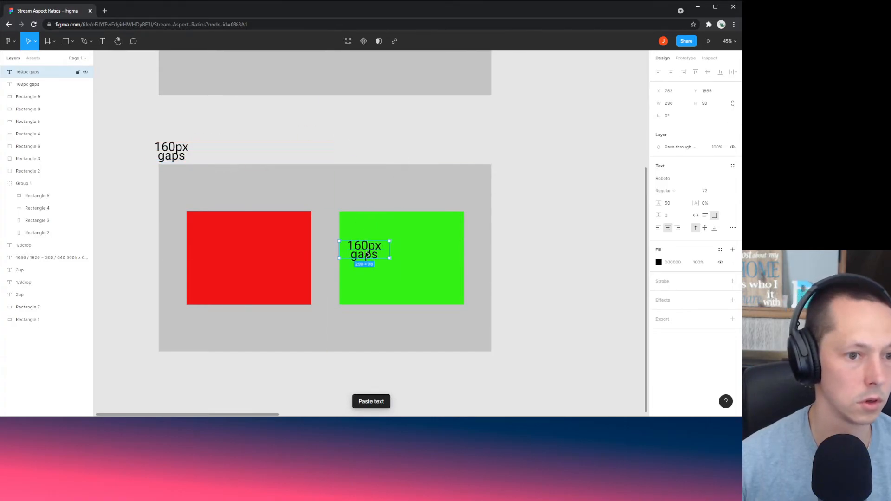
pyautogui.doubleClick(367, 255)
pyautogui.click(369, 245)
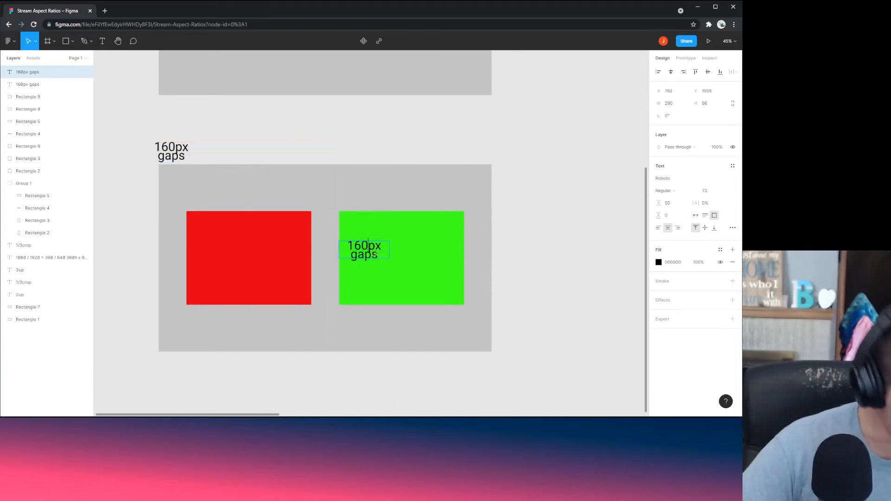
pyautogui.press('BackSpace')
pyautogui.press('BackSpace')
pyautogui.write('040')
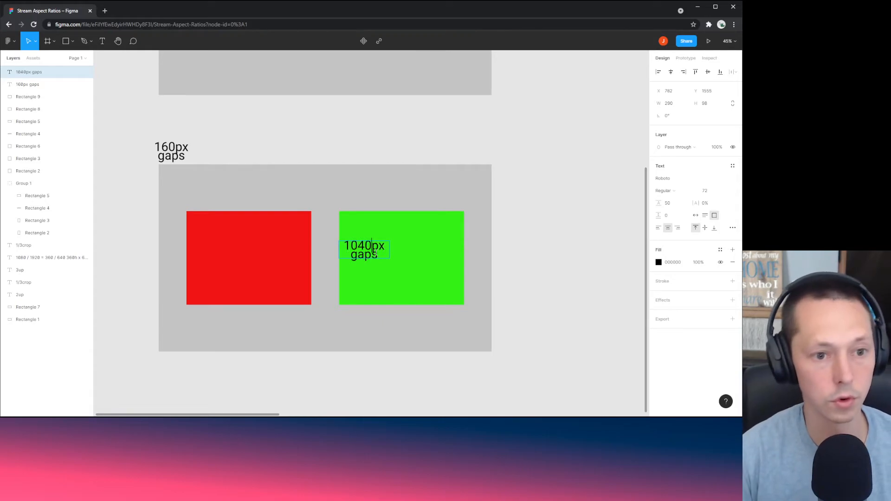
pyautogui.write(' from left')
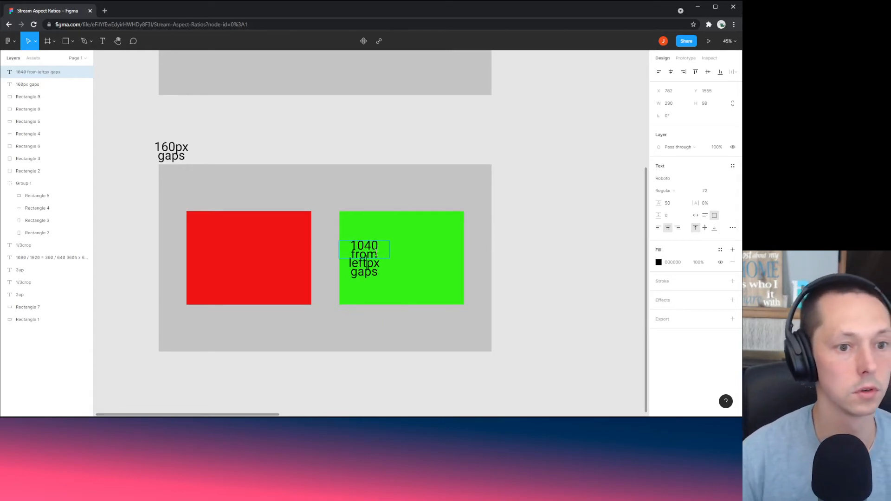
pyautogui.press('Delete')
pyautogui.press('Delete')
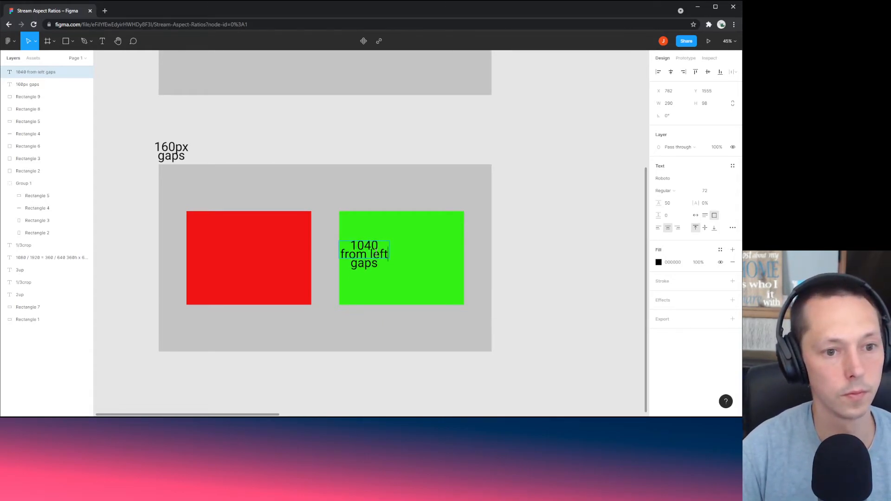
pyautogui.press('Delete')
pyautogui.press('Delete')
pyautogui.press('Delete')
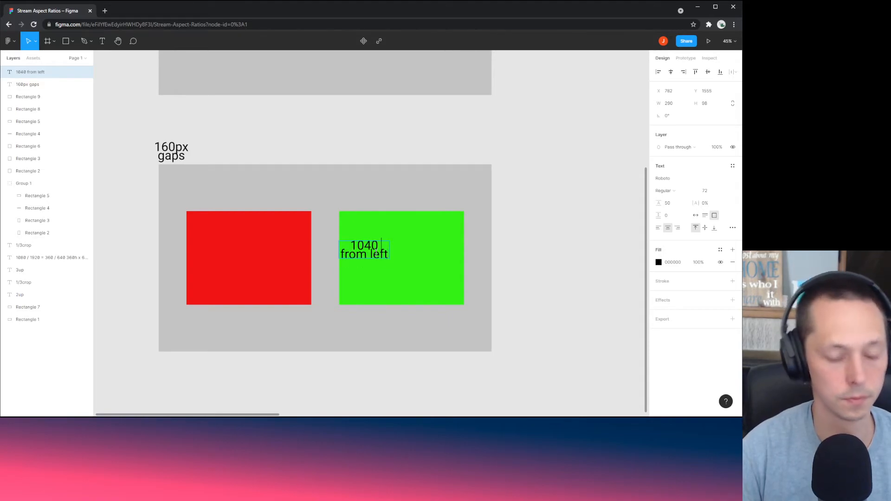
pyautogui.write('px')
pyautogui.press('Escape')
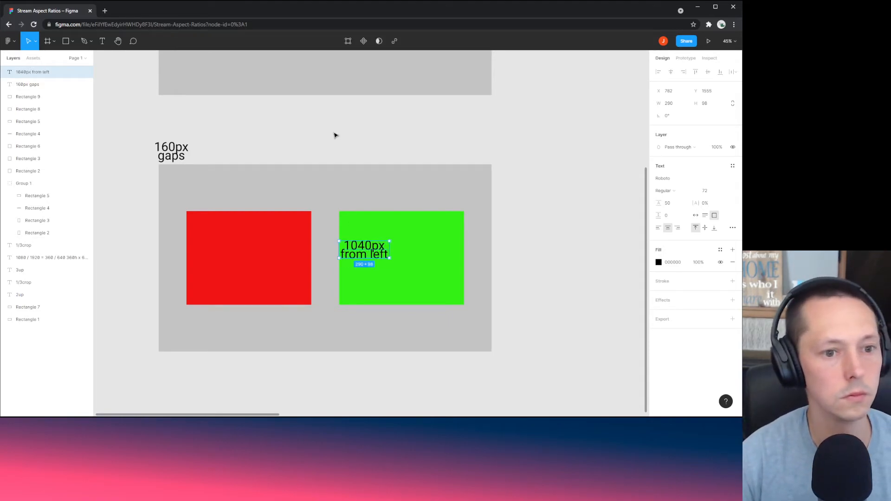
pyautogui.click(335, 136)
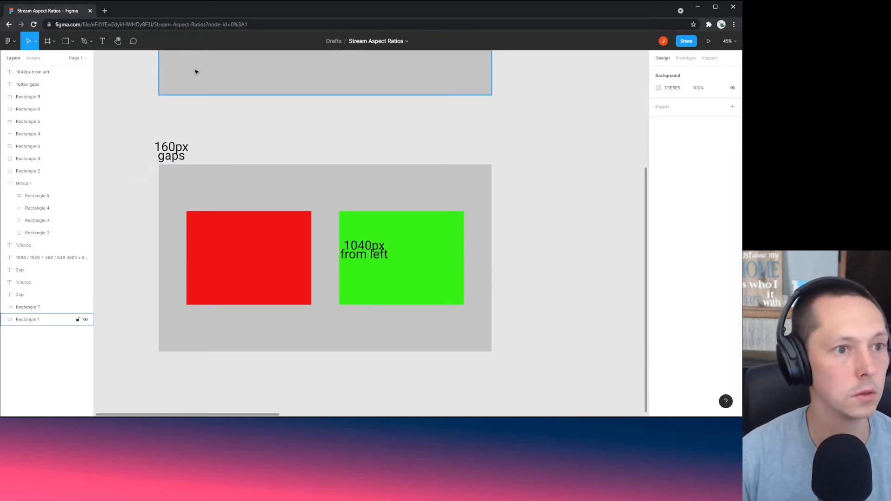
# Step: Set the red Camera 2 With Audio source's Position X to 1040 via Edit Transform
pyautogui.moveTo(245, 14); pyautogui.dragTo(0, 19)
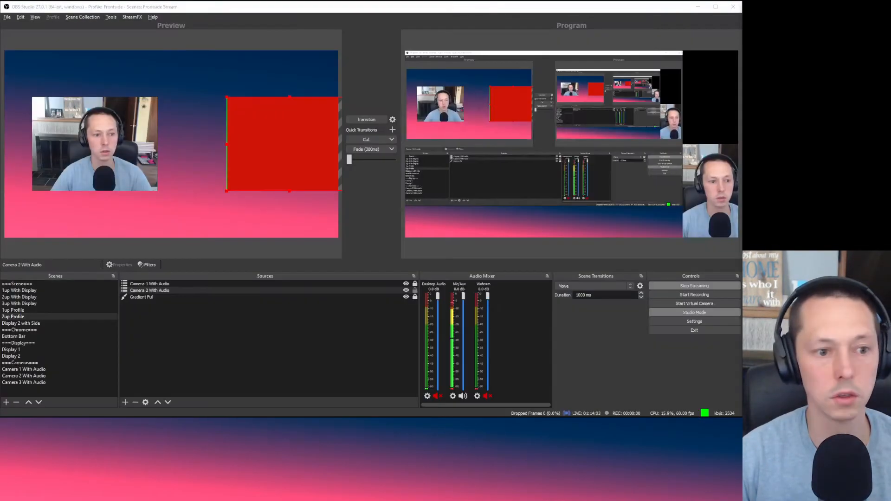
pyautogui.click(291, 340)
pyautogui.click(171, 289)
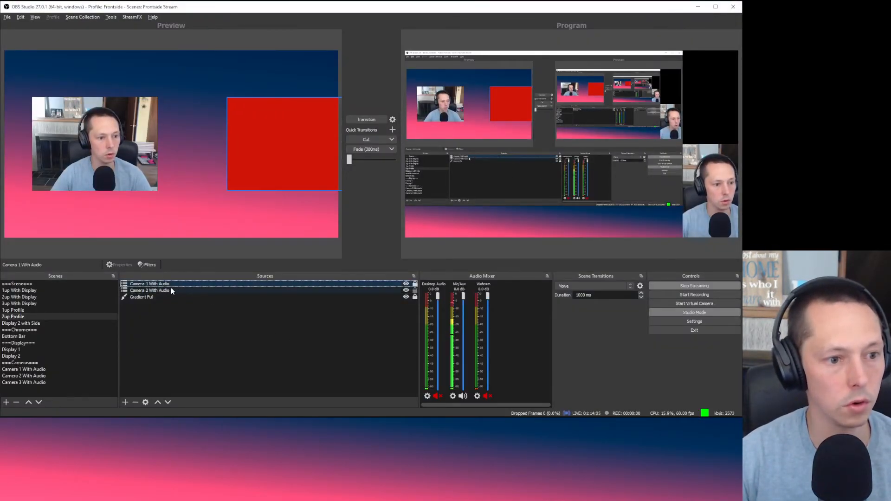
pyautogui.rightClick(165, 291)
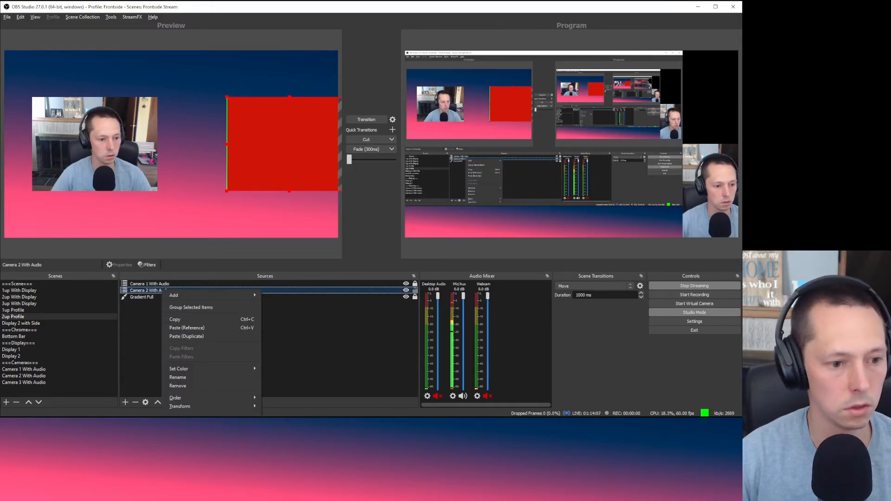
pyautogui.moveTo(232, 407)
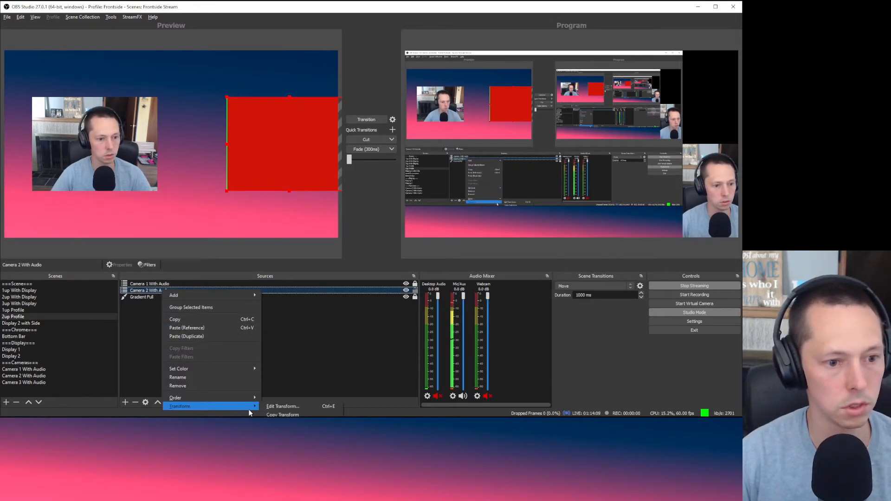
pyautogui.click(282, 407)
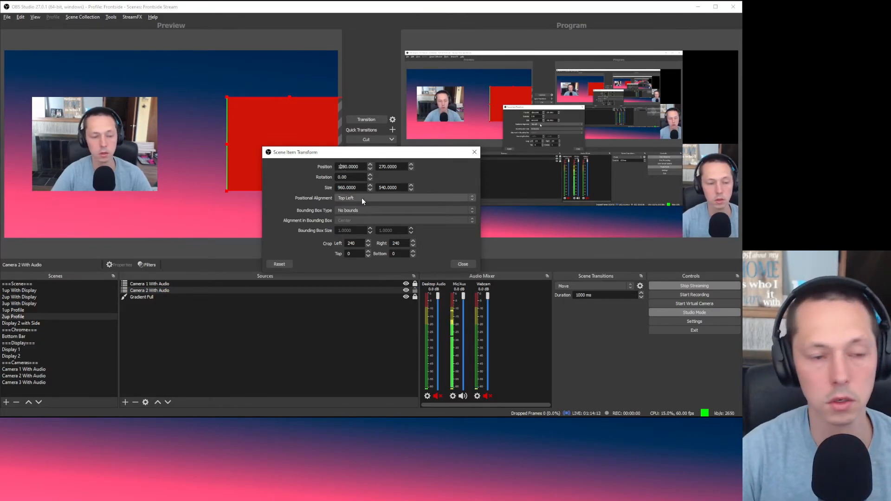
pyautogui.write('040')
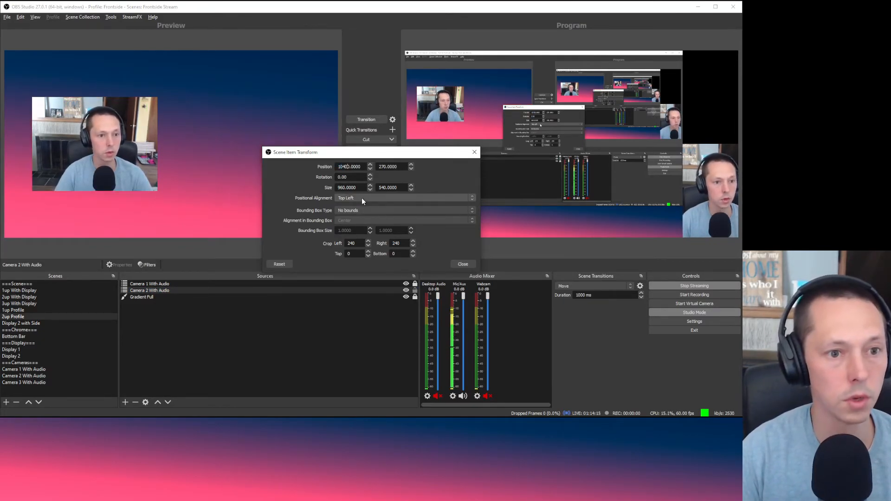
pyautogui.press('Delete')
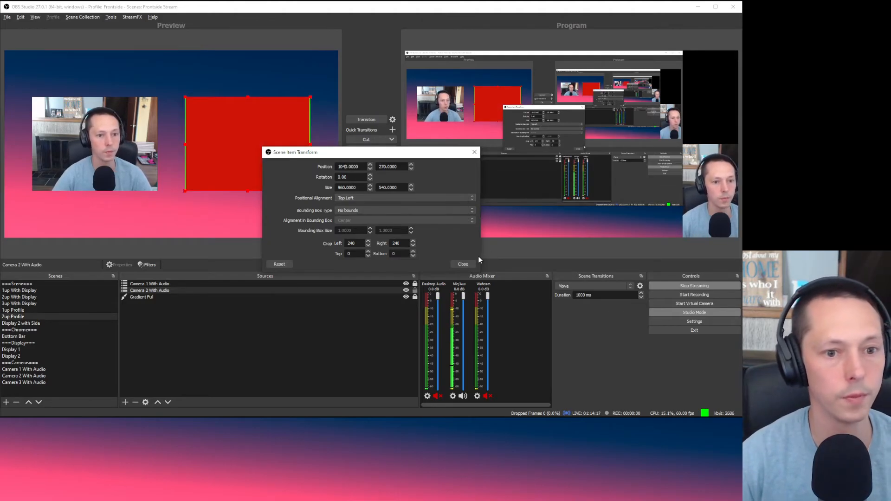
pyautogui.click(463, 264)
pyautogui.click(245, 264)
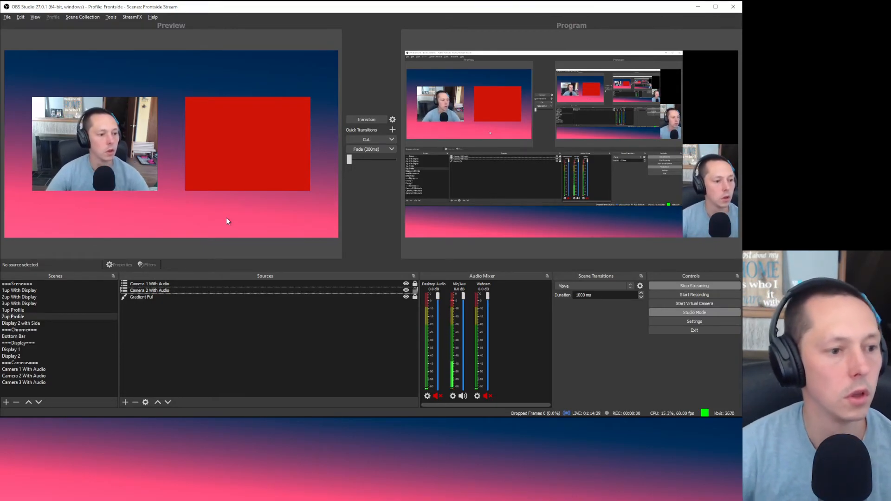
pyautogui.rightClick(34, 318)
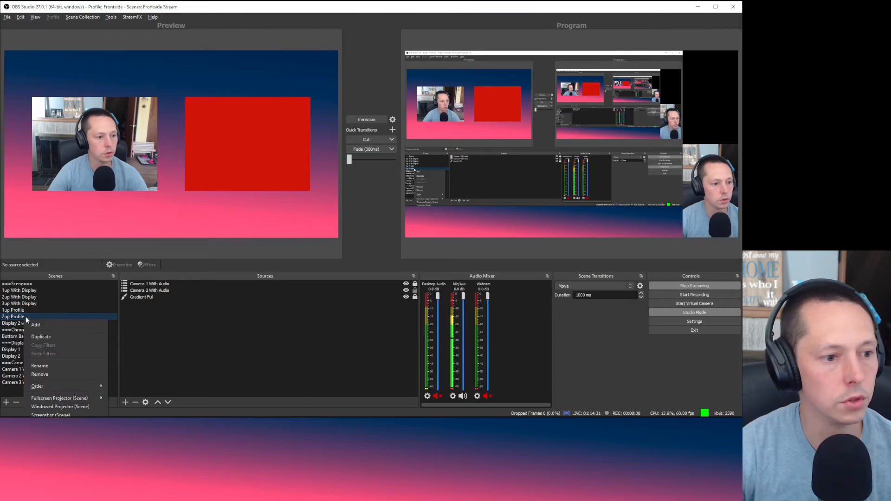
pyautogui.moveTo(69, 400)
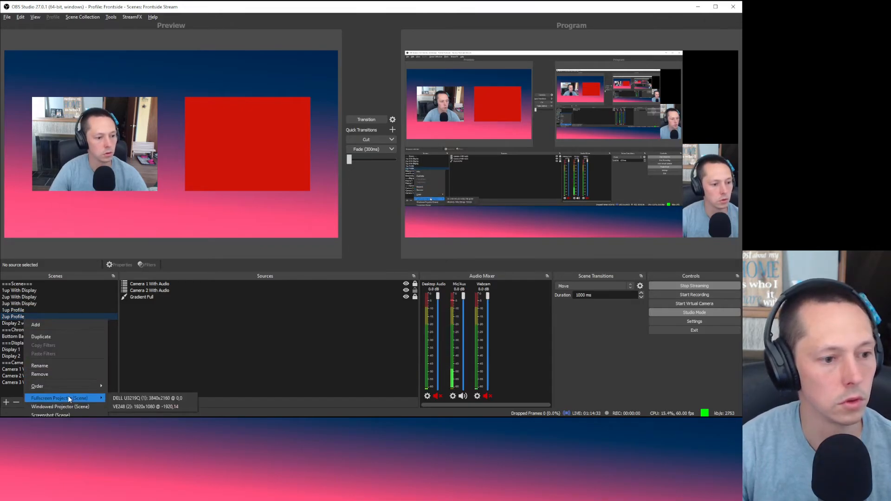
# Step: Duplicate 2up Profile, renaming the copy from '2up Profile 2' to '3up Profile'
pyautogui.click(73, 340)
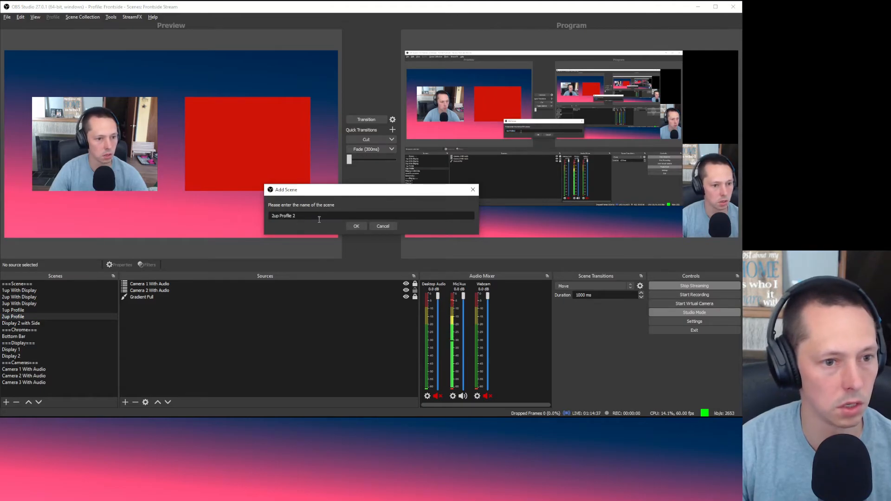
pyautogui.press('BackSpace')
pyautogui.press('BackSpace')
pyautogui.press('Home')
pyautogui.press('Delete')
pyautogui.write('3')
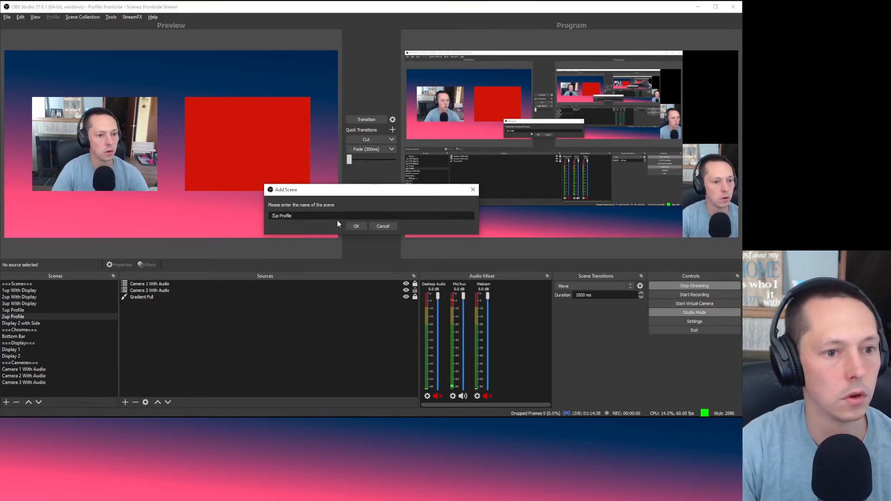
pyautogui.click(356, 226)
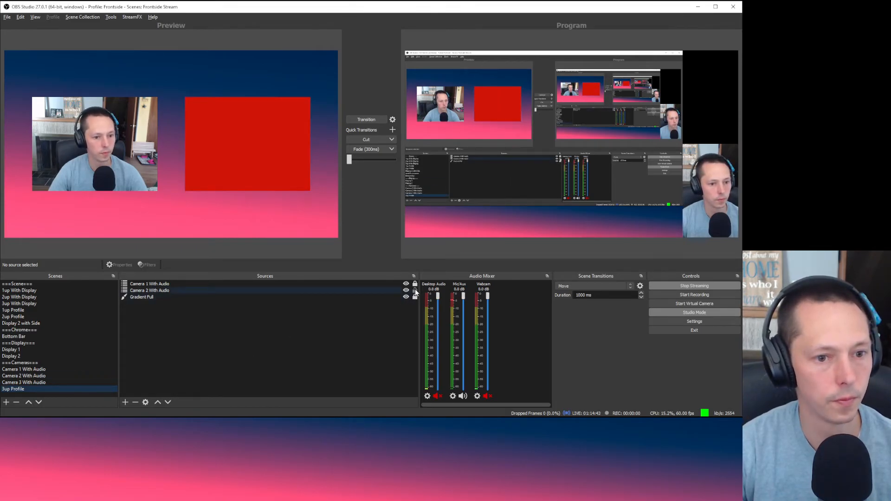
# Step: Move 3up Profile up in the Scenes list to sit directly below 2up Profile
pyautogui.click(92, 318)
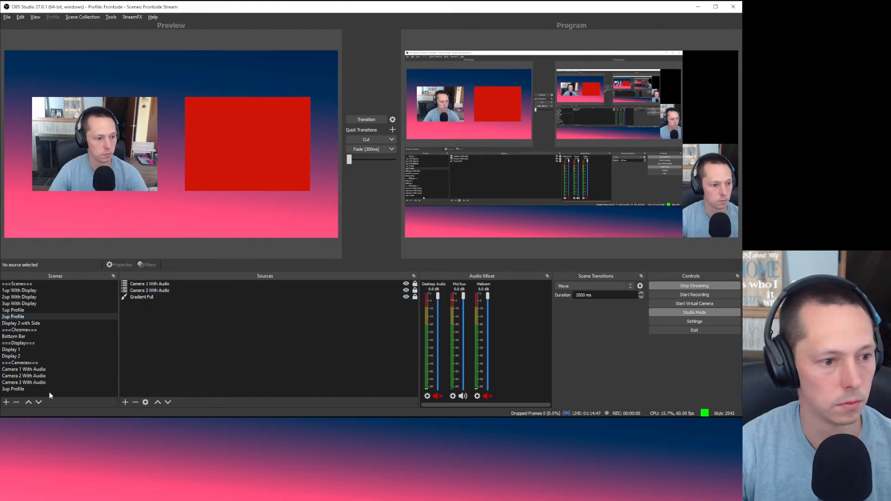
pyautogui.moveTo(46, 390); pyautogui.dragTo(53, 323)
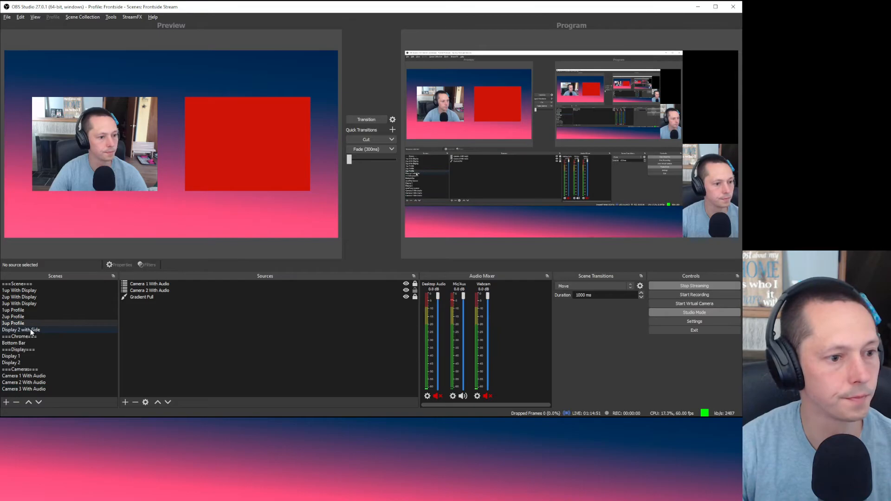
pyautogui.click(262, 326)
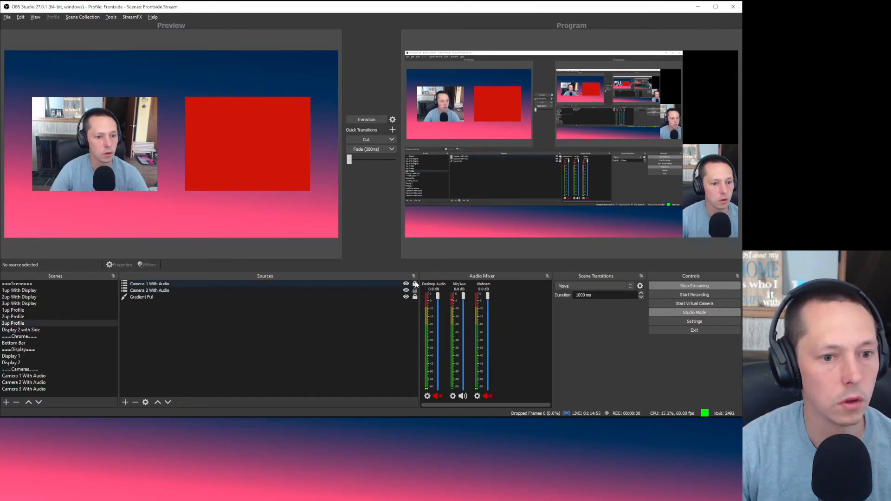
# Step: Drag Camera 1 to the preview's left edge and the red Camera 2 box to the right edge
pyautogui.moveTo(107, 143); pyautogui.dragTo(175, 172)
pyautogui.moveTo(265, 142); pyautogui.dragTo(280, 101)
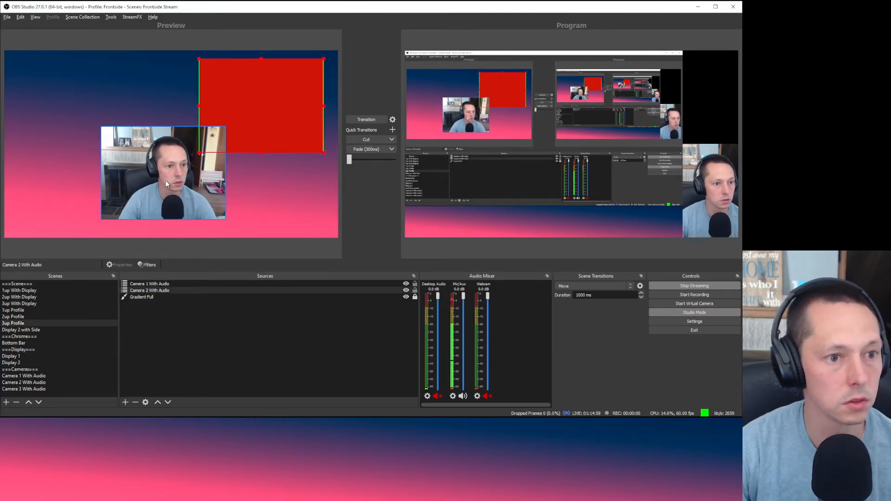
pyautogui.moveTo(165, 180); pyautogui.dragTo(166, 198)
pyautogui.moveTo(277, 135)
pyautogui.mouseDown()
pyautogui.moveTo(291, 113)
pyautogui.moveTo(281, 120)
pyautogui.mouseUp()
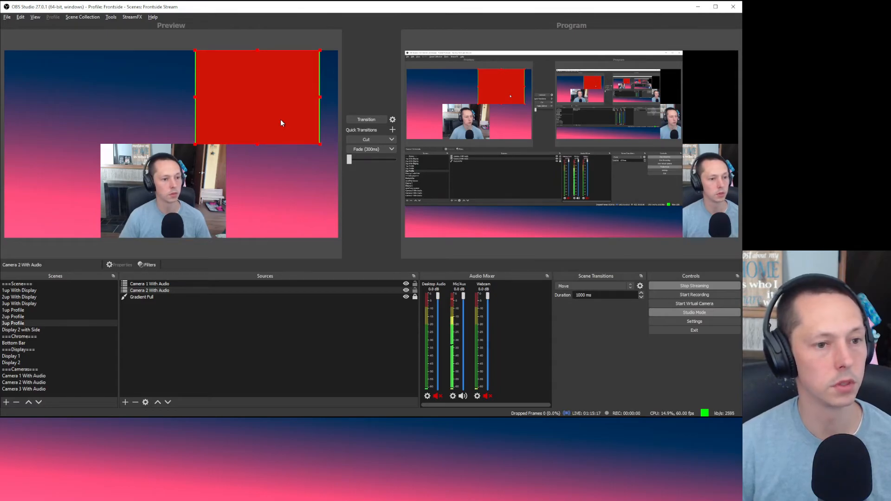
pyautogui.moveTo(197, 193); pyautogui.dragTo(92, 152)
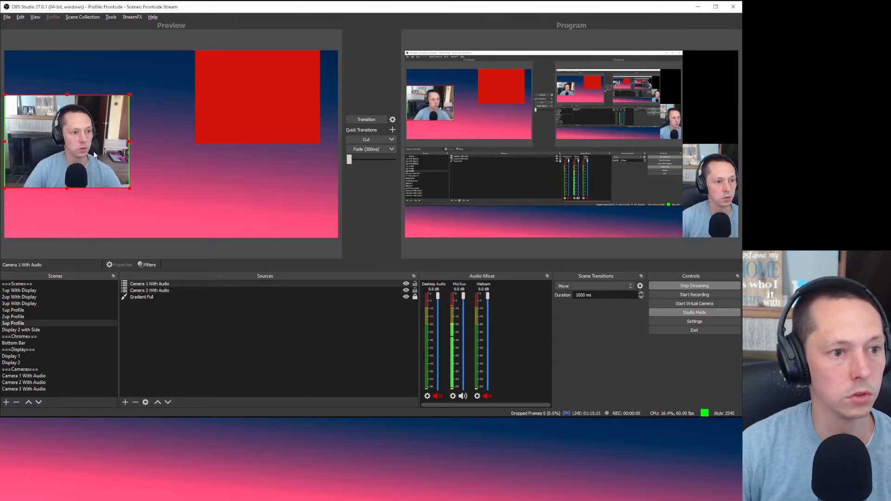
pyautogui.moveTo(278, 114); pyautogui.dragTo(298, 155)
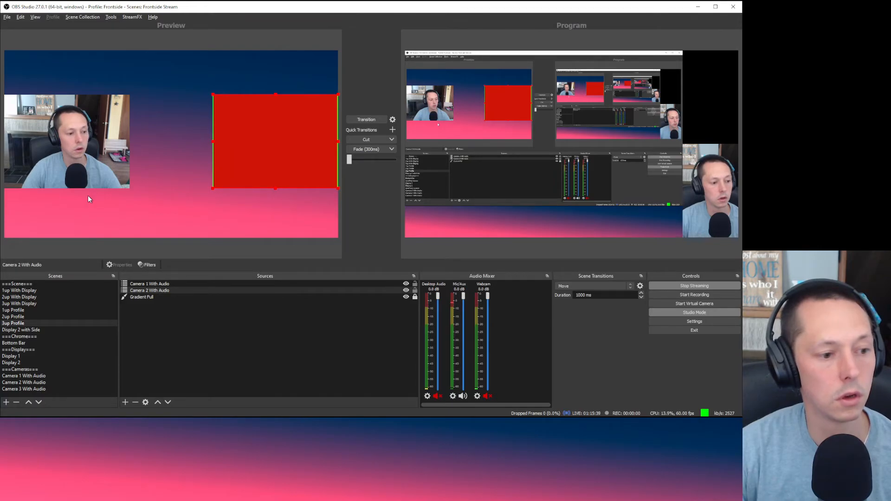
pyautogui.click(166, 210)
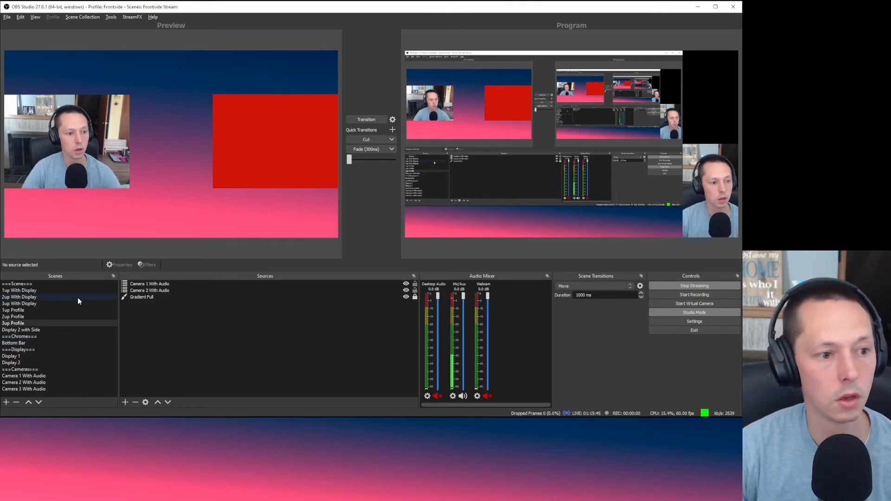
# Step: Compare the 1up and 2up Profile previews and send 1up Profile live
pyautogui.click(75, 310)
pyautogui.click(76, 317)
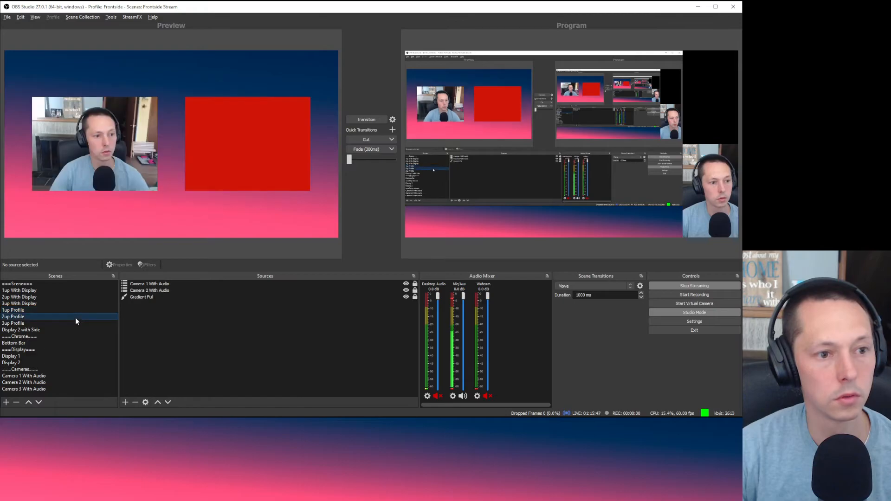
pyautogui.click(77, 310)
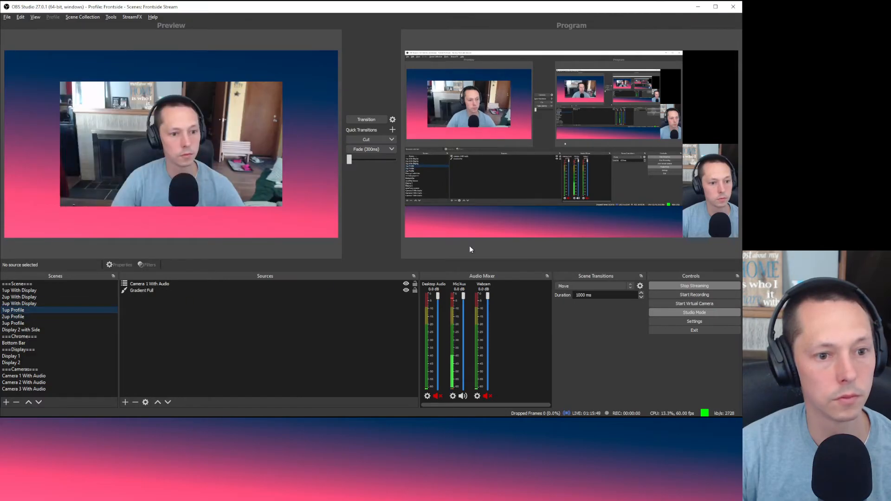
pyautogui.click(374, 119)
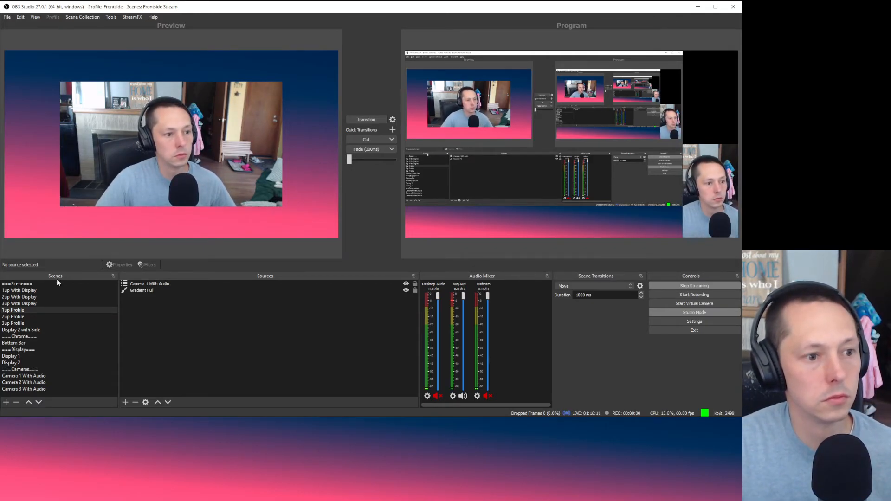
# Step: Send 3up With Display live, then transition 2up Profile to the program output
pyautogui.click(47, 291)
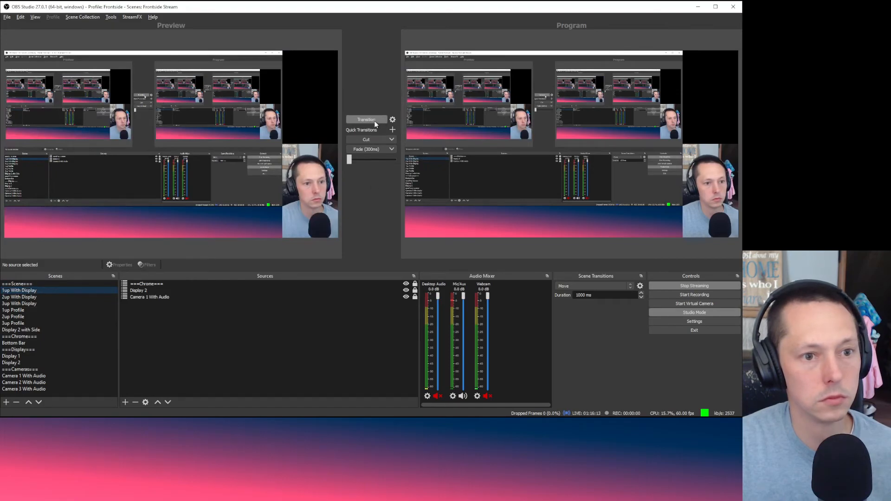
pyautogui.click(52, 301)
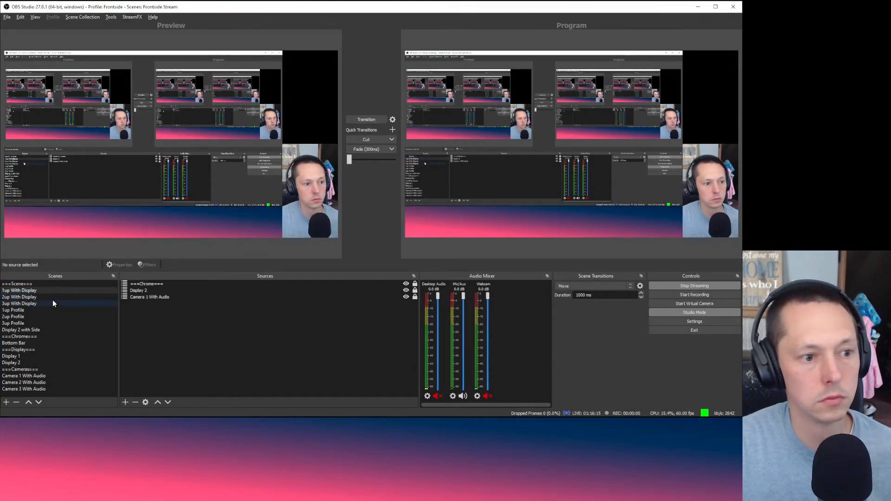
pyautogui.click(377, 119)
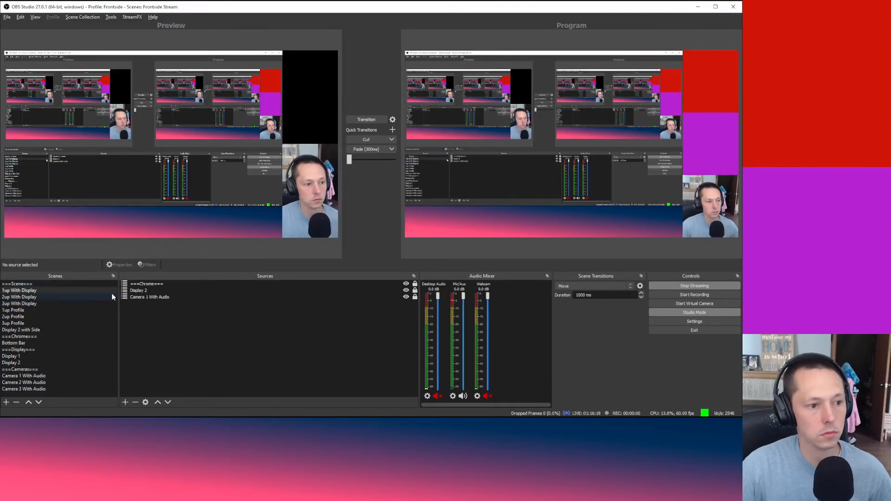
pyautogui.click(68, 318)
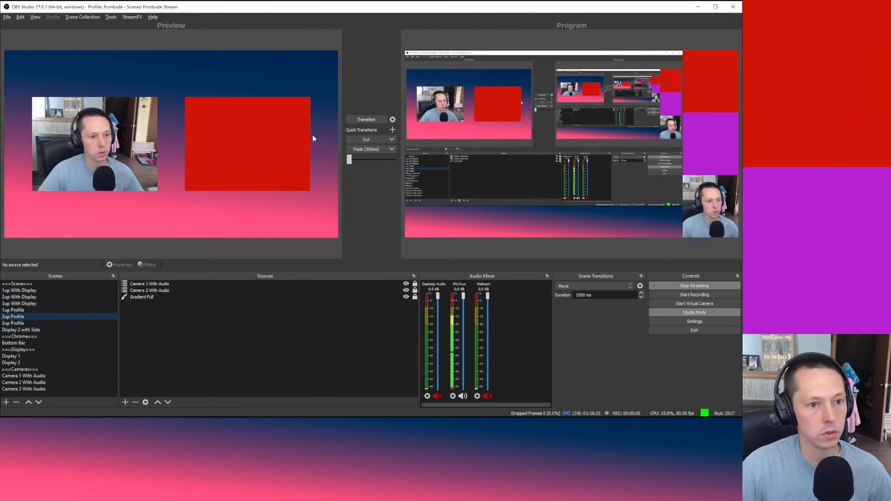
pyautogui.click(364, 119)
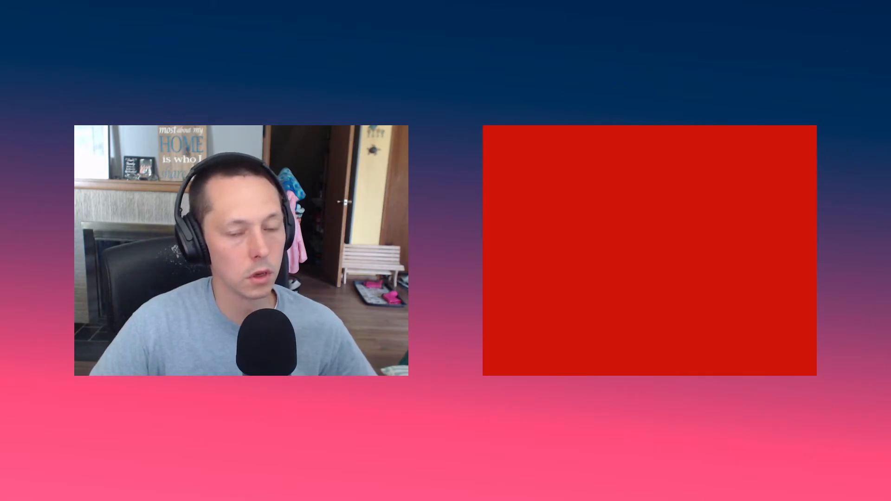
# Step: Return the live output to the screen capture, keep the Move transition, and preview 1up Profile
pyautogui.click(366, 120)
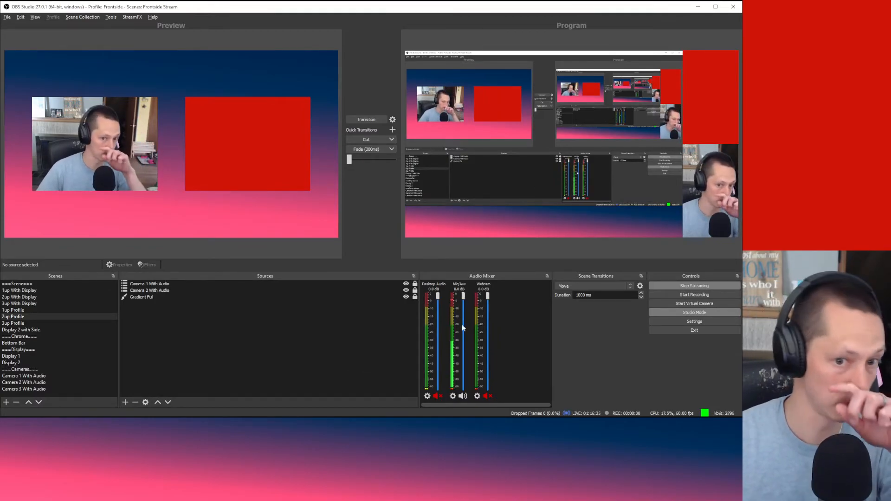
pyautogui.click(593, 286)
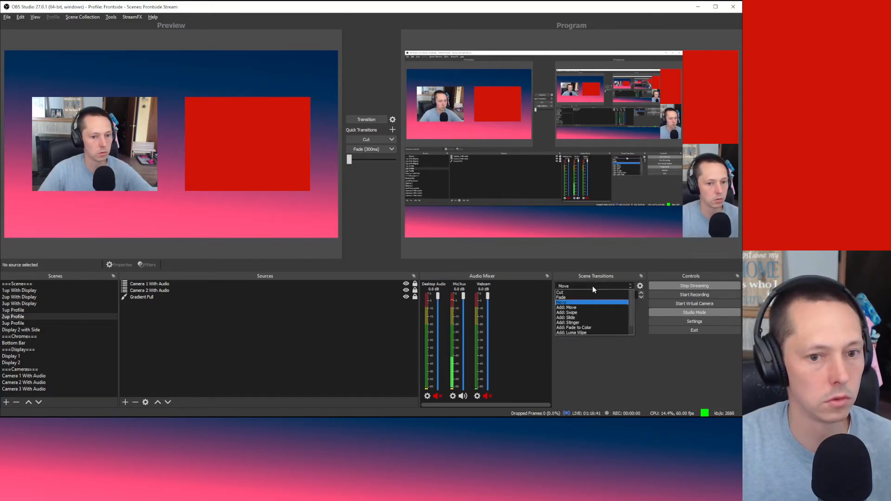
pyautogui.click(609, 370)
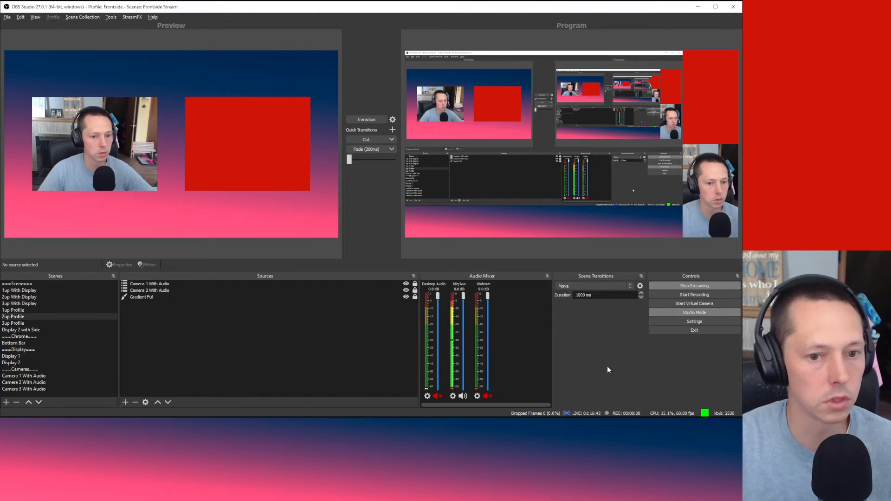
pyautogui.click(603, 286)
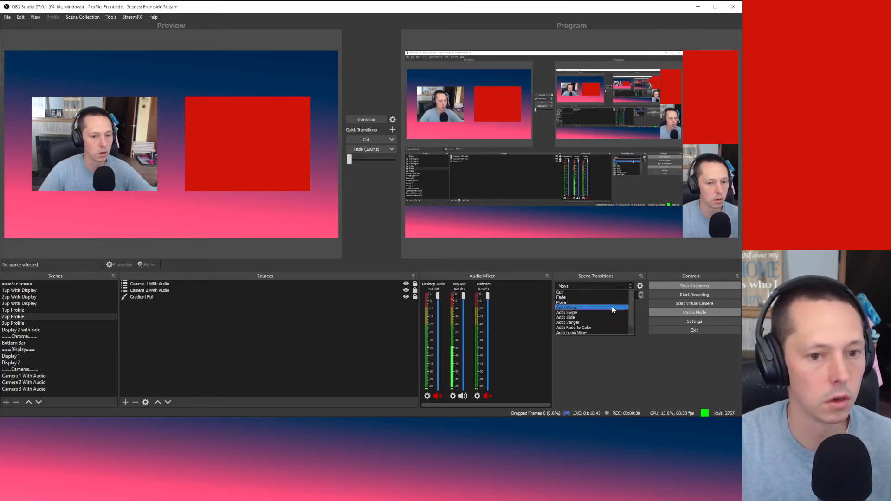
pyautogui.click(619, 382)
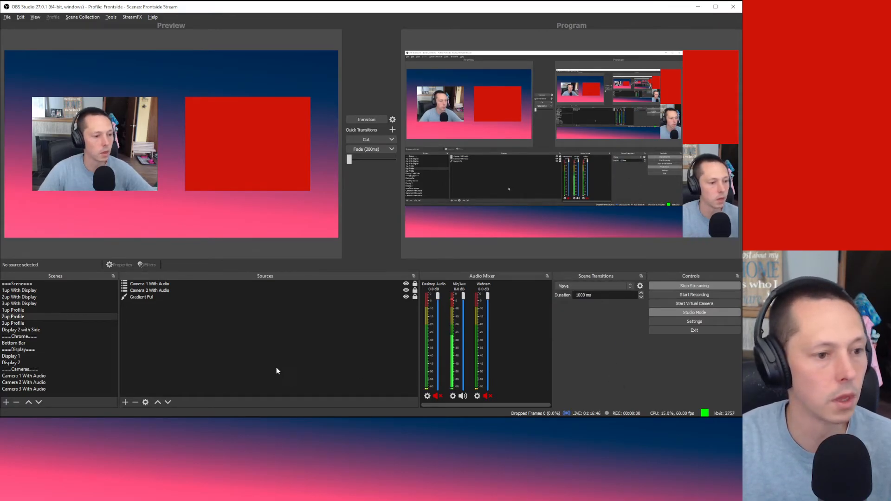
pyautogui.click(42, 309)
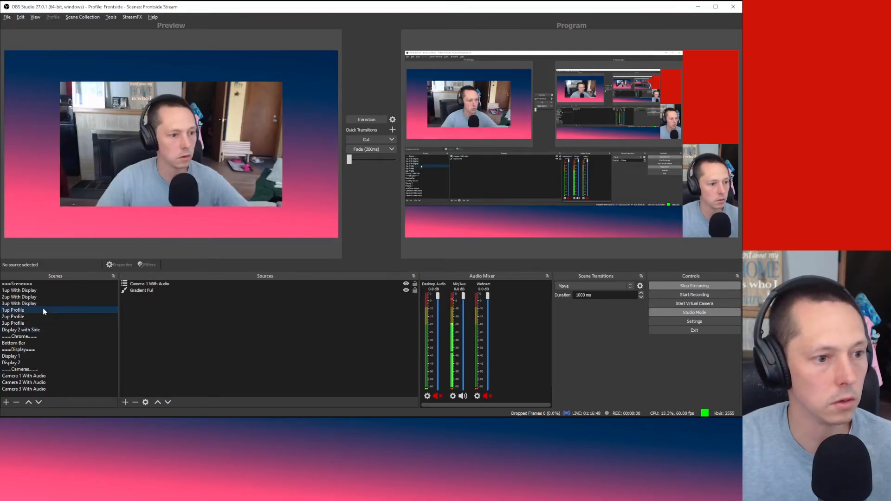
pyautogui.hotkey('alt', 'Tab')
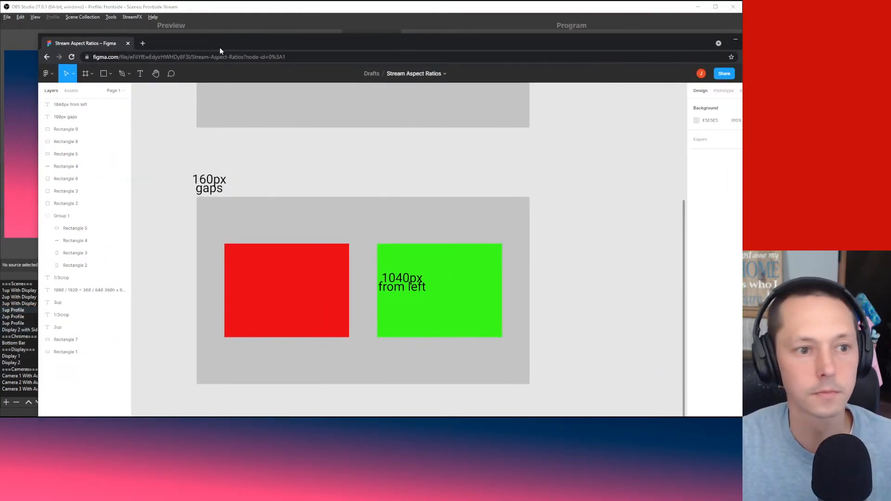
# Step: Copy the bottom grey frame with its rectangles and labels and drag the copy right
pyautogui.hscroll(5, 593, 219)
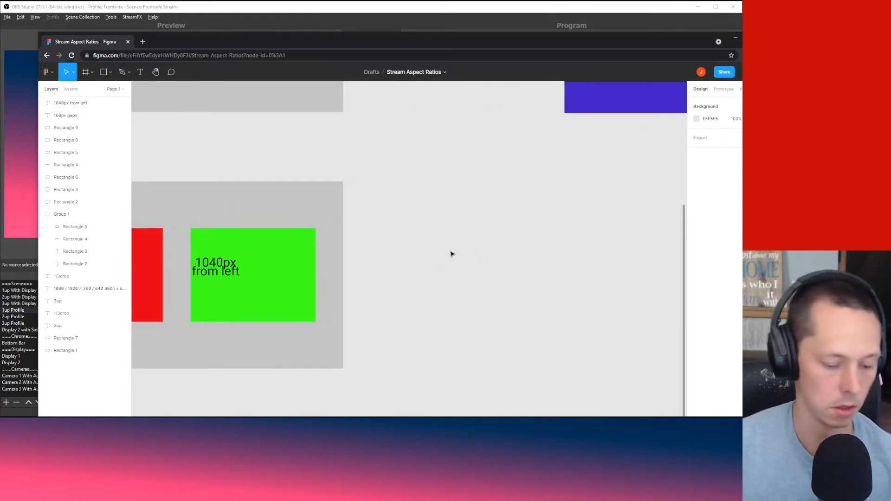
pyautogui.scroll(-3, 476, 228)
pyautogui.moveTo(511, 233); pyautogui.dragTo(431, 303)
pyautogui.moveTo(491, 256); pyautogui.dragTo(183, 389)
pyautogui.click(466, 278)
pyautogui.moveTo(458, 268); pyautogui.dragTo(190, 402)
pyautogui.click(511, 380)
pyautogui.hotkey('ctrl', 'v')
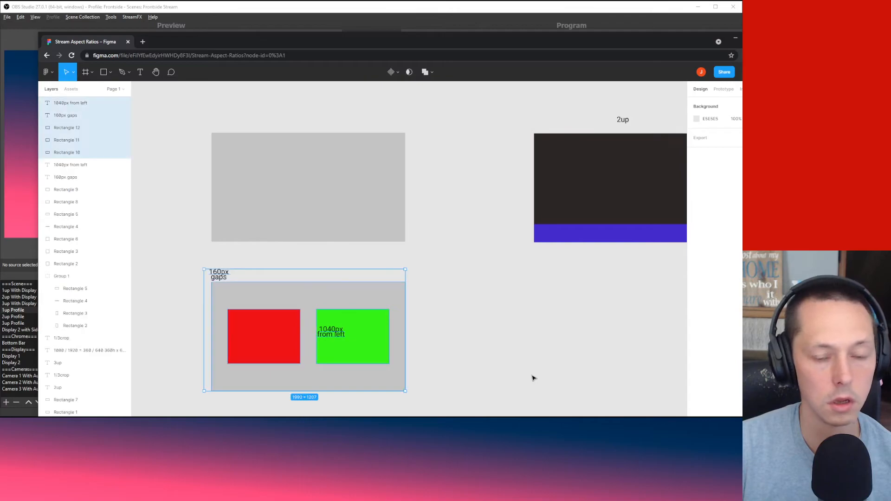
pyautogui.moveTo(364, 294); pyautogui.dragTo(665, 295)
# Step: Fine-tune the copied frame's position beside the original along the alignment guide
pyautogui.click(441, 333)
pyautogui.moveTo(442, 333); pyautogui.dragTo(277, 276)
pyautogui.moveTo(562, 210); pyautogui.dragTo(312, 338)
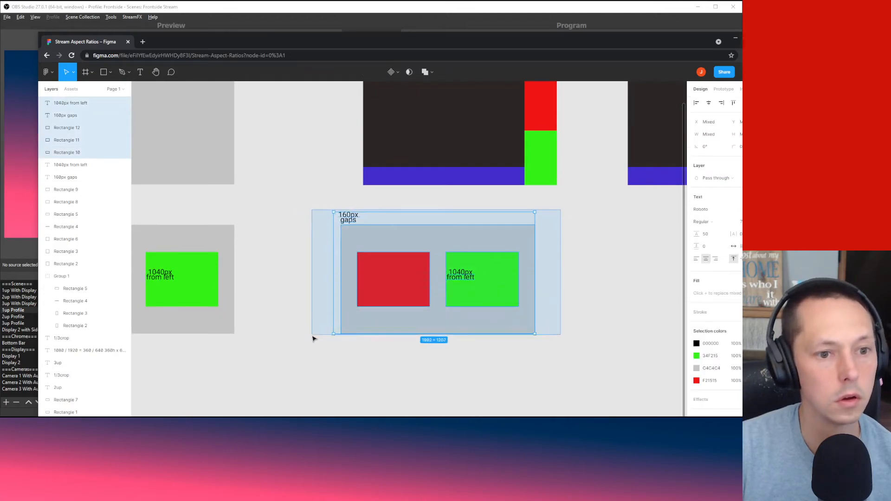
pyautogui.moveTo(427, 238)
pyautogui.mouseDown()
pyautogui.moveTo(450, 250)
pyautogui.moveTo(441, 244)
pyautogui.mouseUp()
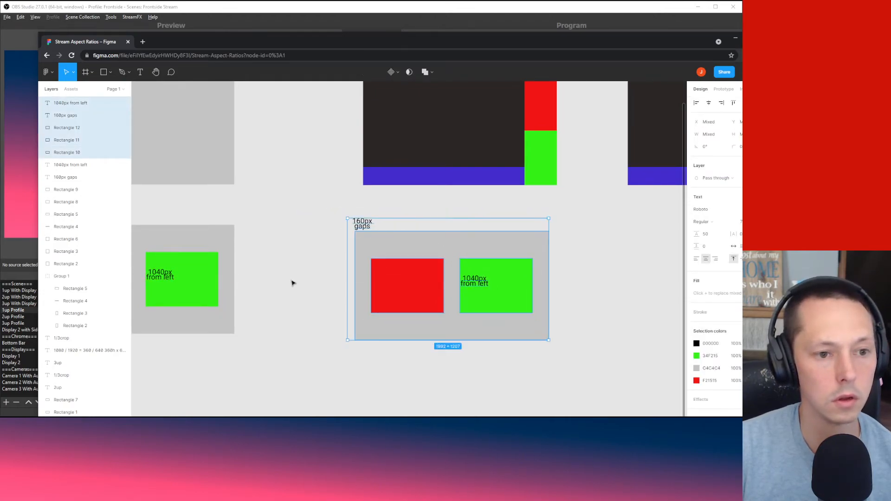
pyautogui.click(291, 286)
pyautogui.moveTo(291, 290); pyautogui.dragTo(338, 305)
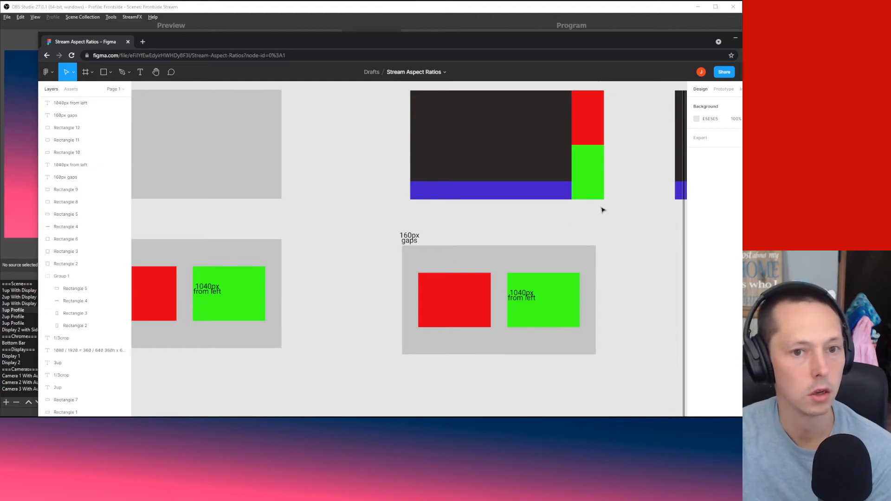
pyautogui.hscroll(5, 613, 207)
pyautogui.scroll(2, 612, 207)
# Step: Set the copied mockup's red rectangle width to 480
pyautogui.click(429, 237)
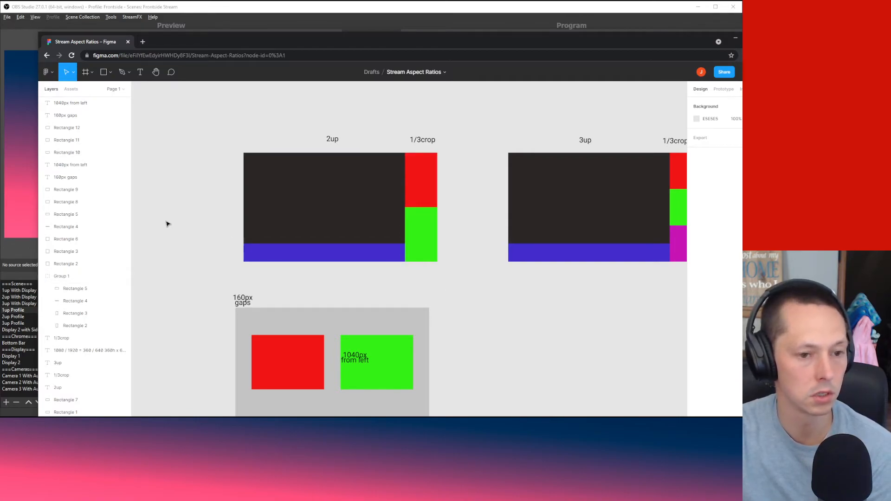
pyautogui.moveTo(168, 224); pyautogui.dragTo(228, 160)
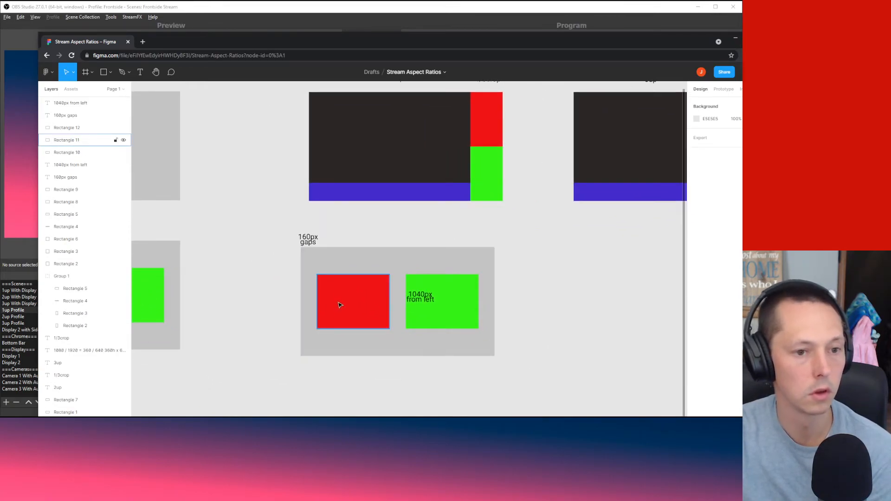
pyautogui.moveTo(598, 274); pyautogui.dragTo(556, 284)
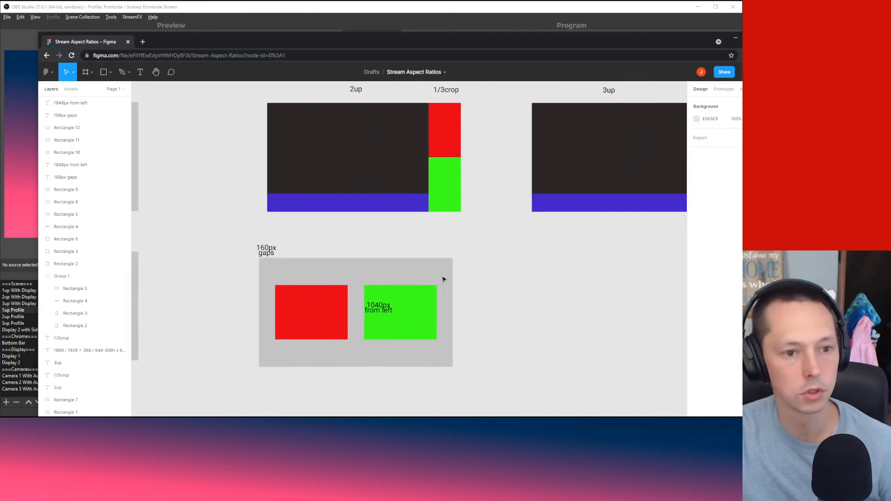
pyautogui.click(296, 305)
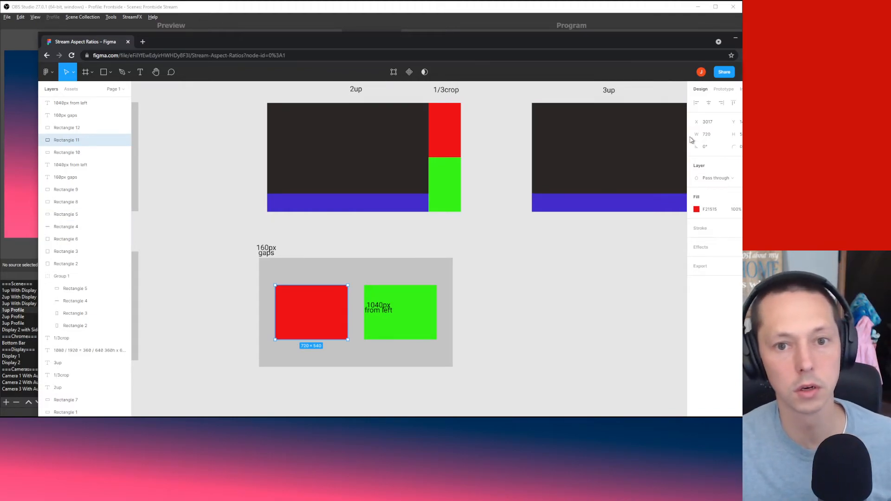
pyautogui.click(708, 134)
pyautogui.write('480')
pyautogui.press('Return')
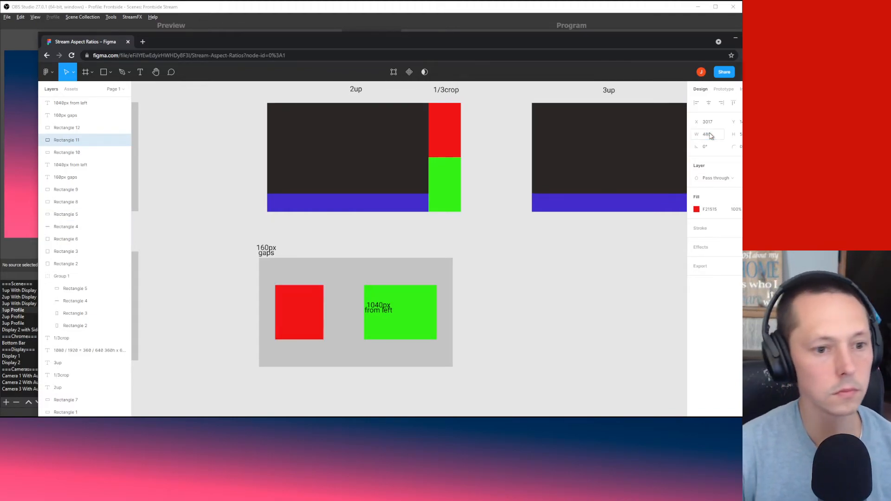
# Step: Set the green rectangle's width to 480 and move it left toward the red one
pyautogui.click(407, 322)
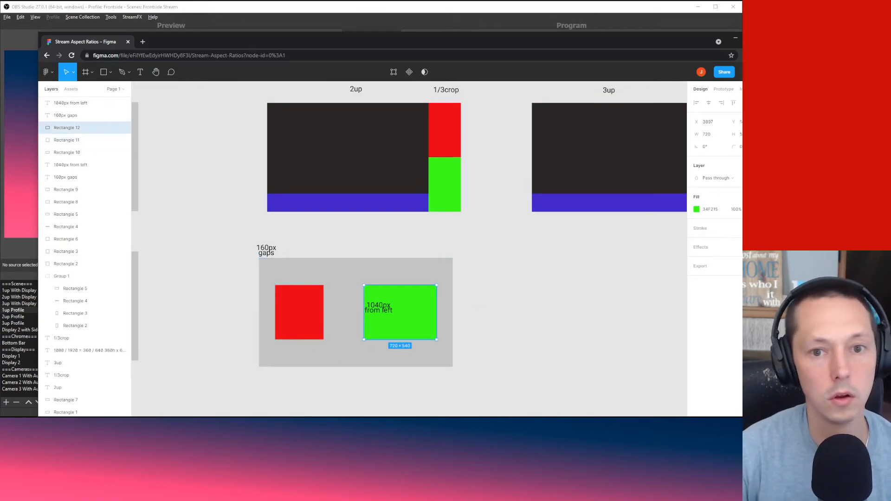
pyautogui.click(715, 135)
pyautogui.write('480')
pyautogui.press('Return')
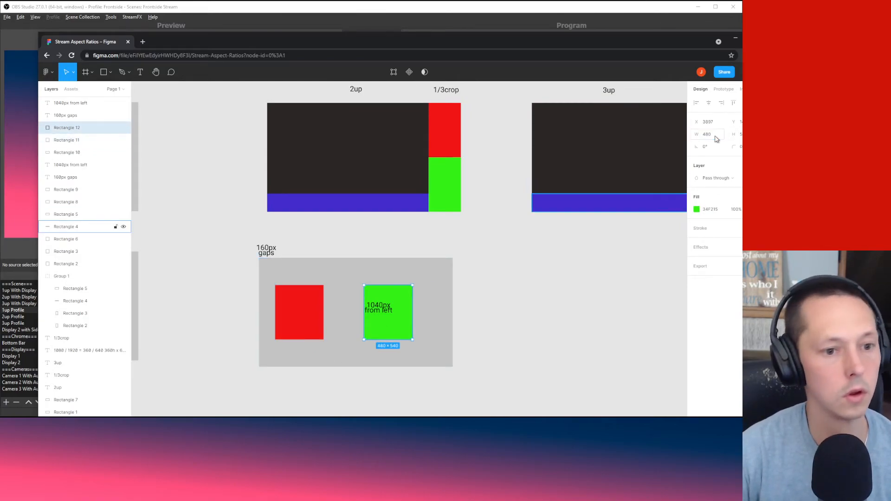
pyautogui.moveTo(385, 333); pyautogui.dragTo(366, 330)
# Step: Add a third 480-wide green rectangle to the right and even out the spacing
pyautogui.click(404, 333)
pyautogui.hotkey('ctrl', 'v')
pyautogui.click(371, 331)
pyautogui.click(551, 336)
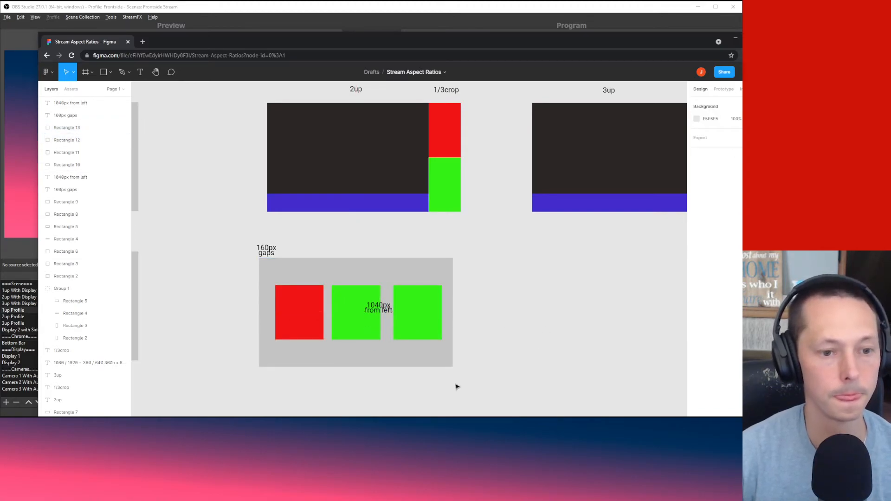
pyautogui.moveTo(258, 403); pyautogui.dragTo(265, 404)
pyautogui.hscroll(-5, 265, 404)
pyautogui.click(372, 340)
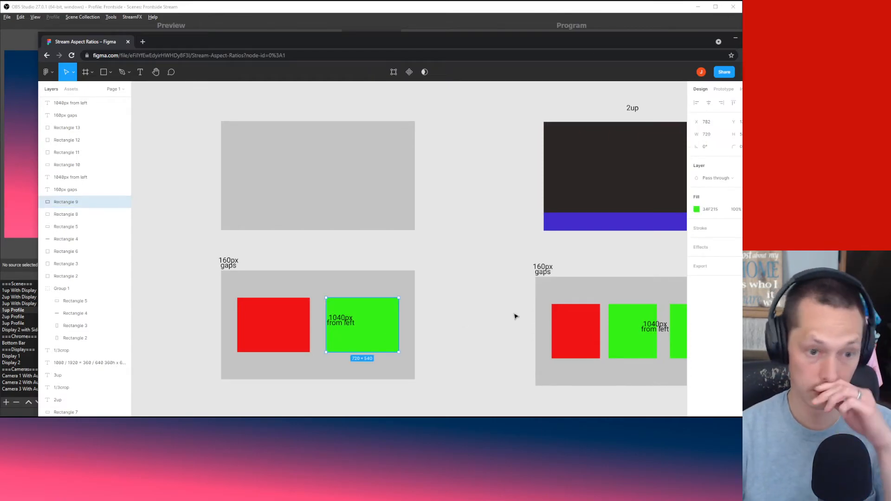
# Step: Duplicate the 160px gaps label, move it right, and retype it as 'half size, 1/8 crop'
pyautogui.click(438, 346)
pyautogui.click(230, 266)
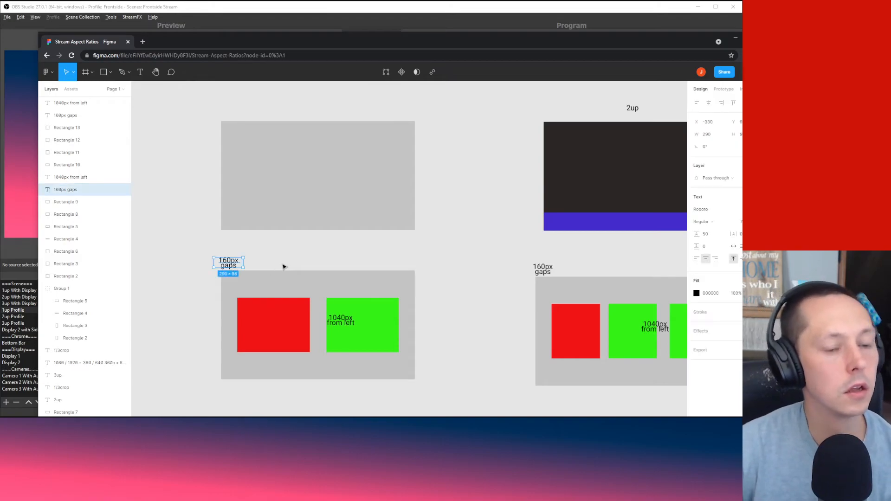
pyautogui.click(284, 266)
pyautogui.hotkey('ctrl', 'v')
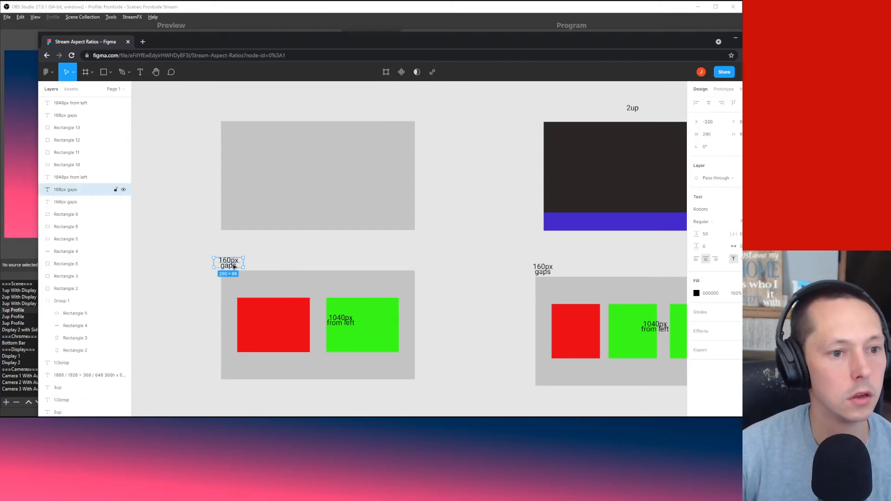
pyautogui.moveTo(236, 268); pyautogui.dragTo(312, 267)
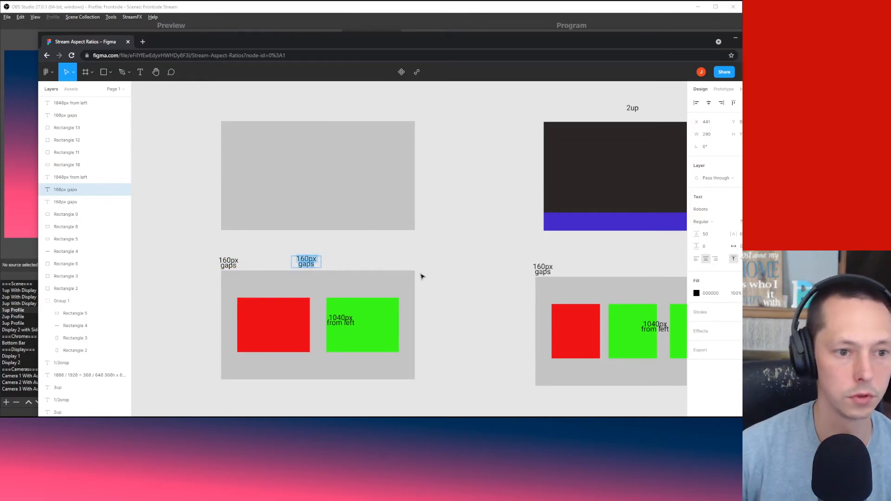
pyautogui.write('ha')
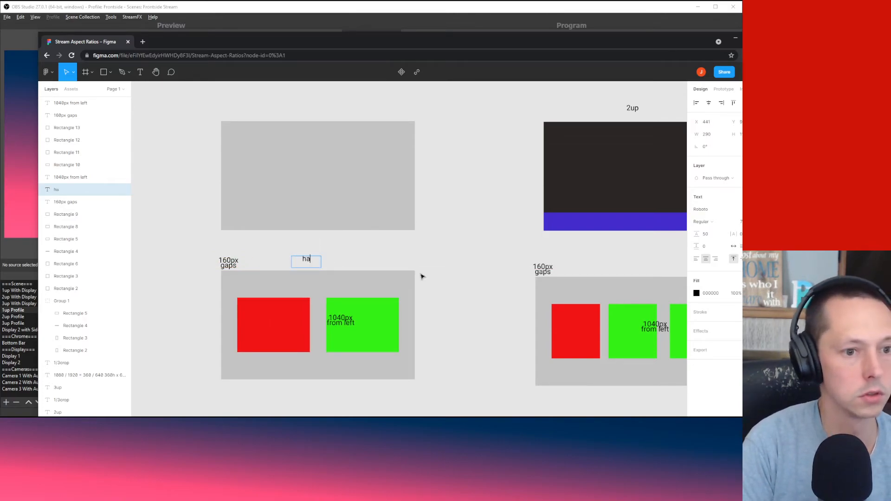
pyautogui.write('lf size')
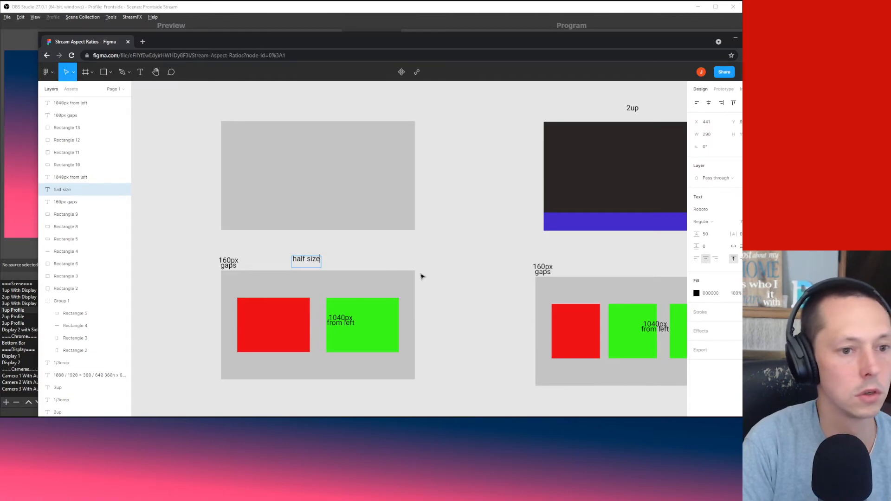
pyautogui.write(', 1/8')
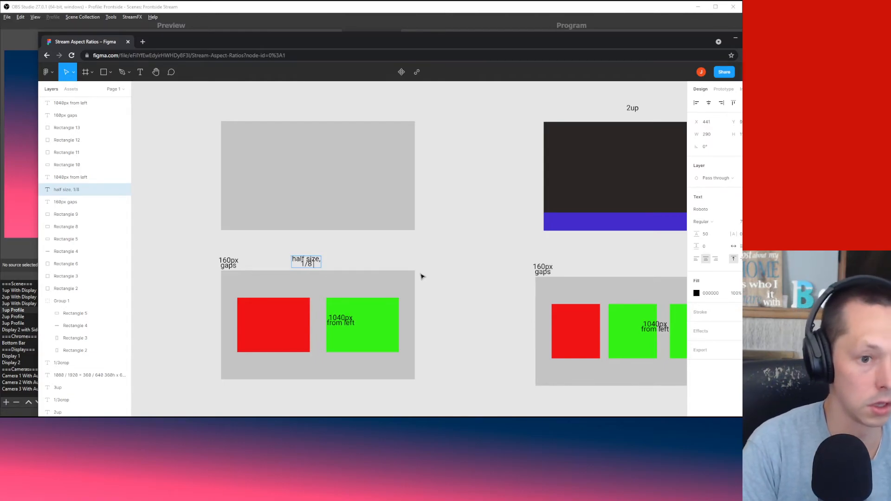
pyautogui.write(' crop')
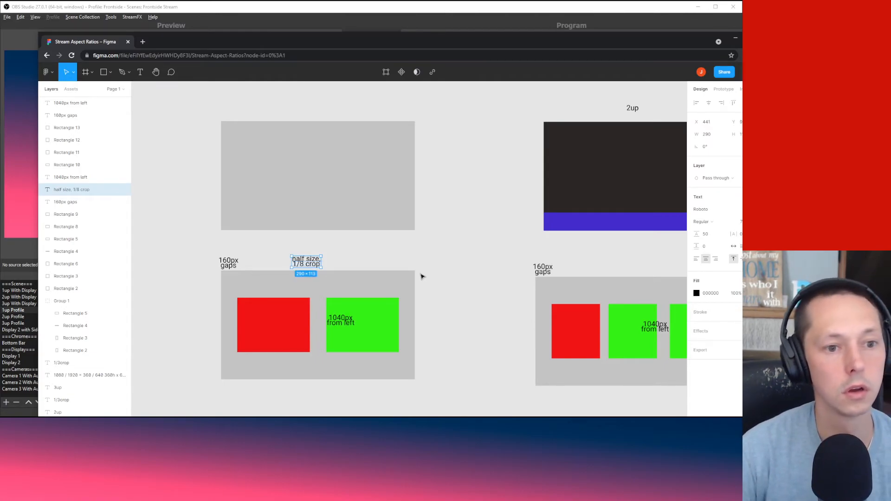
pyautogui.click(478, 278)
pyautogui.click(316, 266)
pyautogui.click(376, 256)
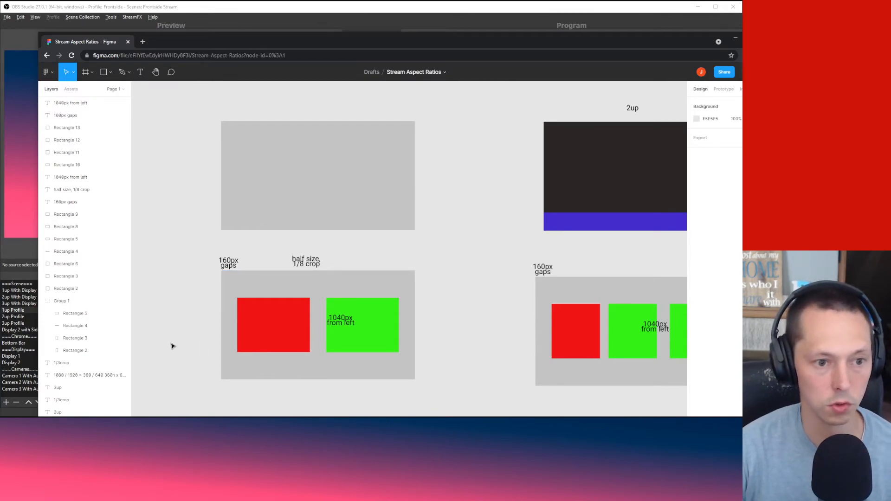
# Step: Center the '1040px from left' label on the 3up frame's middle green rectangle
pyautogui.click(276, 342)
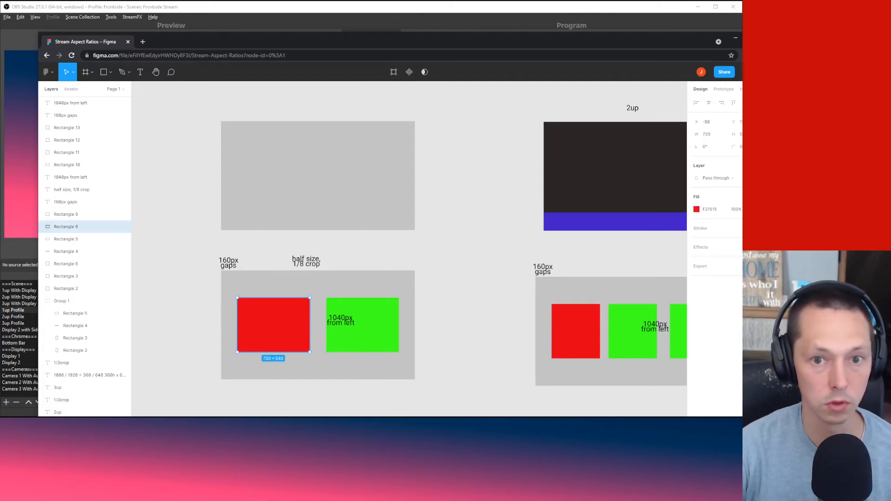
pyautogui.click(501, 410)
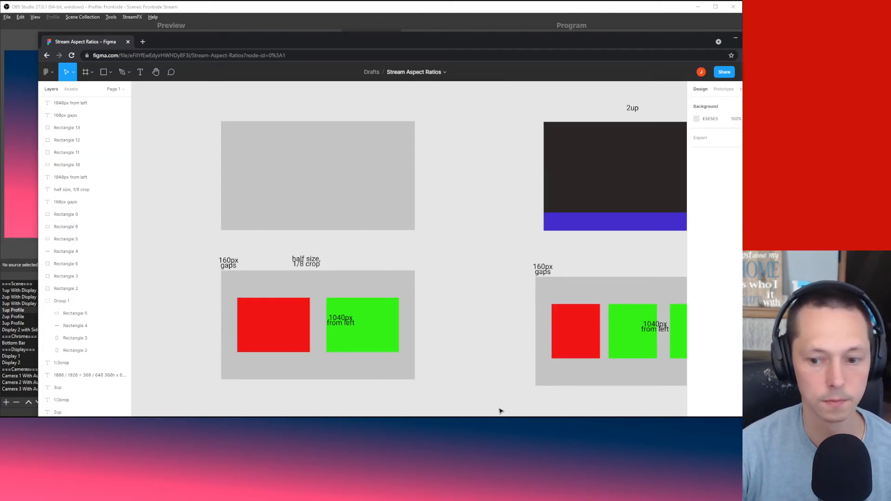
pyautogui.moveTo(501, 410); pyautogui.dragTo(367, 401)
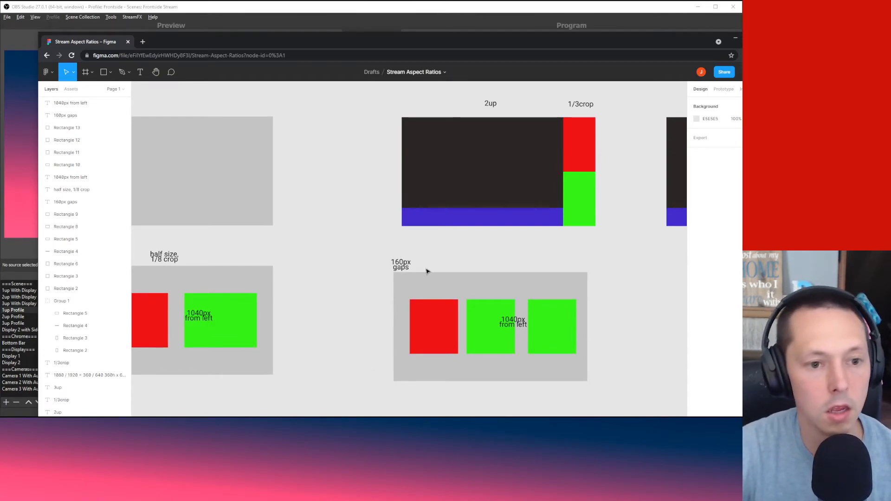
pyautogui.hscroll(3, 469, 242)
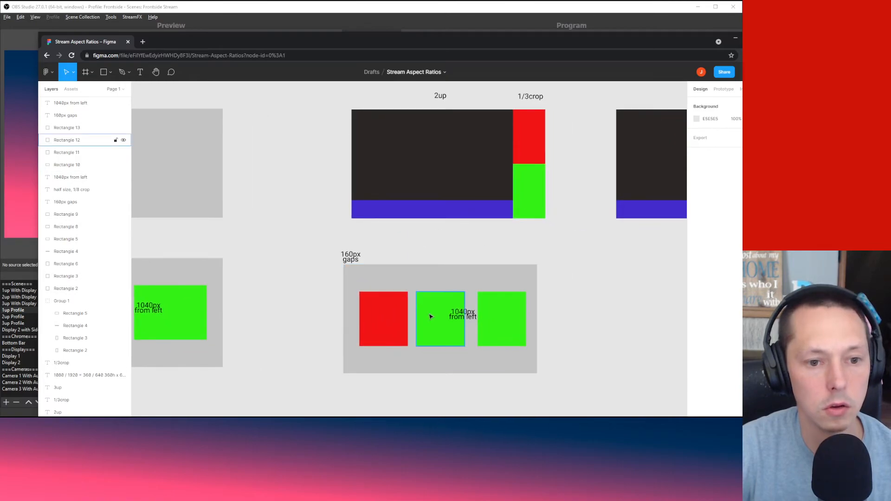
pyautogui.click(459, 317)
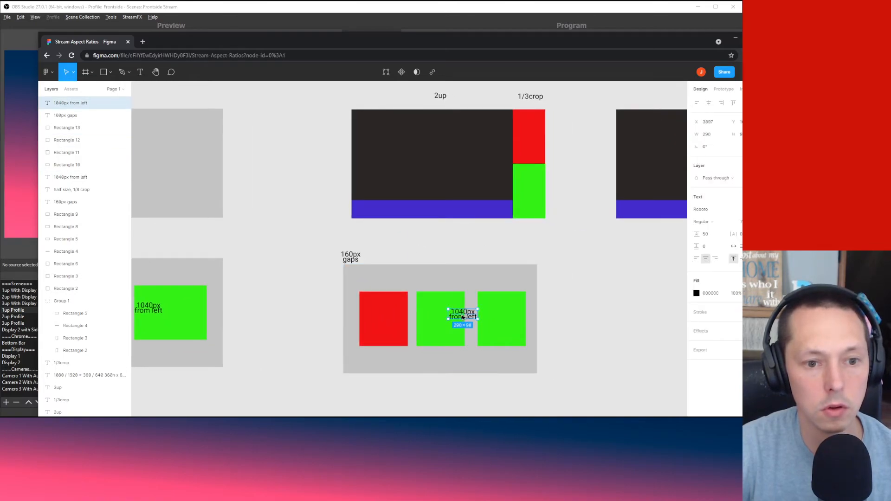
pyautogui.moveTo(463, 317); pyautogui.dragTo(435, 327)
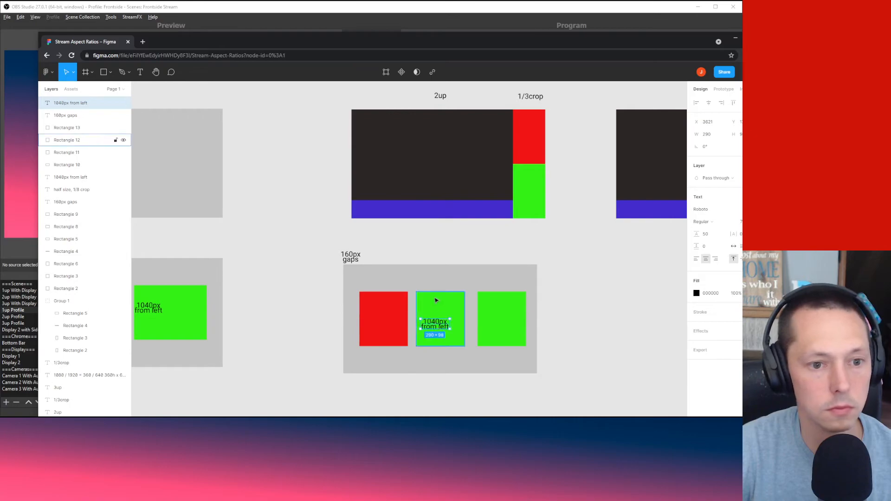
pyautogui.click(440, 257)
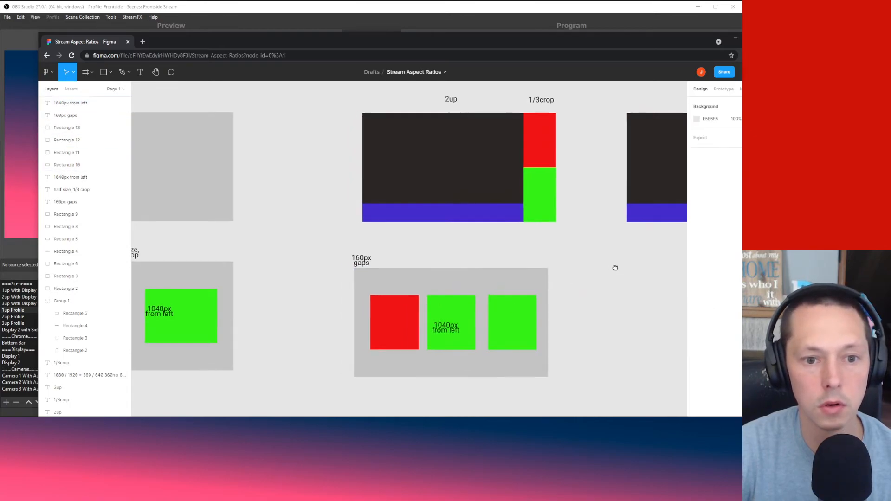
pyautogui.moveTo(613, 264); pyautogui.dragTo(413, 268)
# Step: Copy the magenta C71685 fill from the 3up layout onto the right-hand green rectangle
pyautogui.click(590, 213)
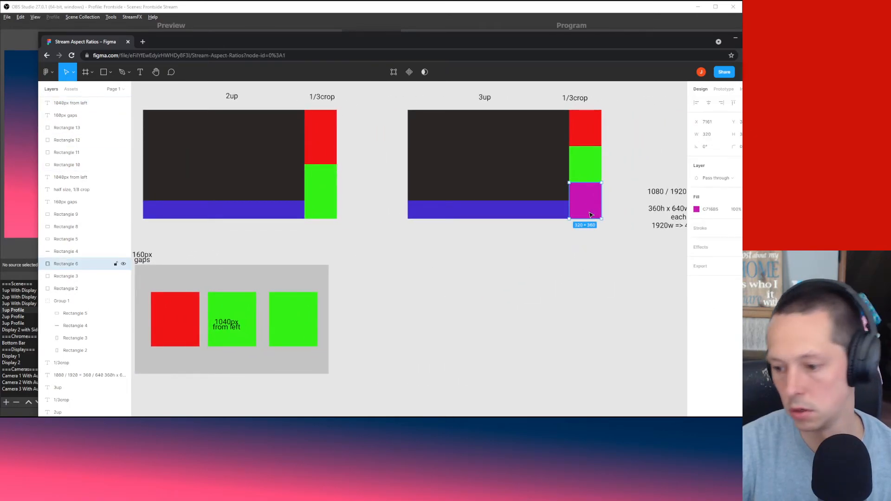
pyautogui.click(711, 211)
pyautogui.hotkey('ctrl', 'c')
pyautogui.click(532, 317)
pyautogui.click(296, 331)
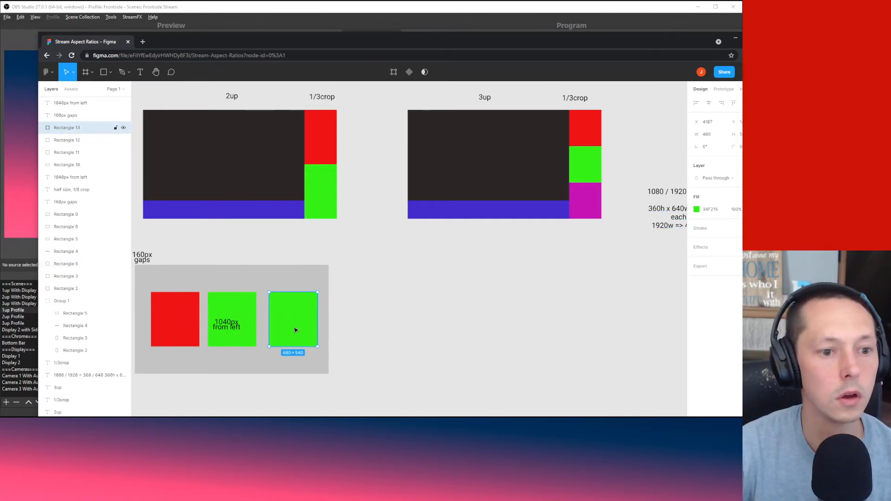
pyautogui.click(716, 212)
pyautogui.hotkey('ctrl', 'v')
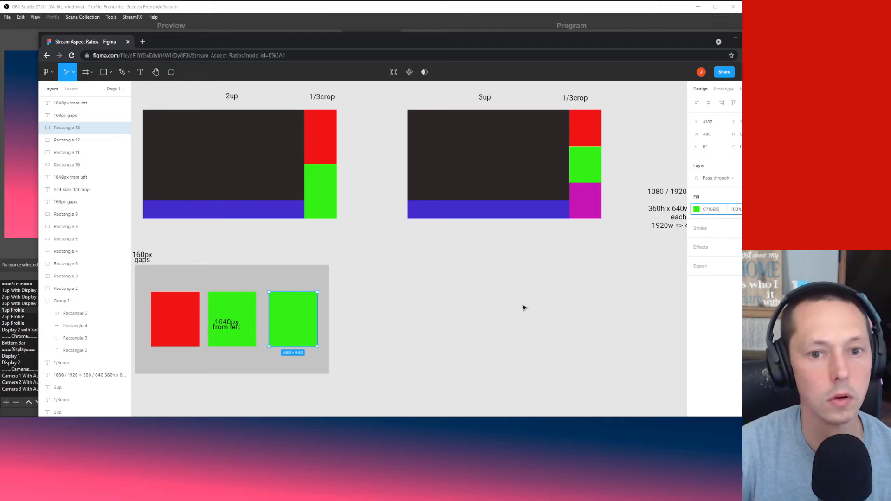
pyautogui.click(474, 324)
pyautogui.moveTo(468, 322); pyautogui.dragTo(571, 322)
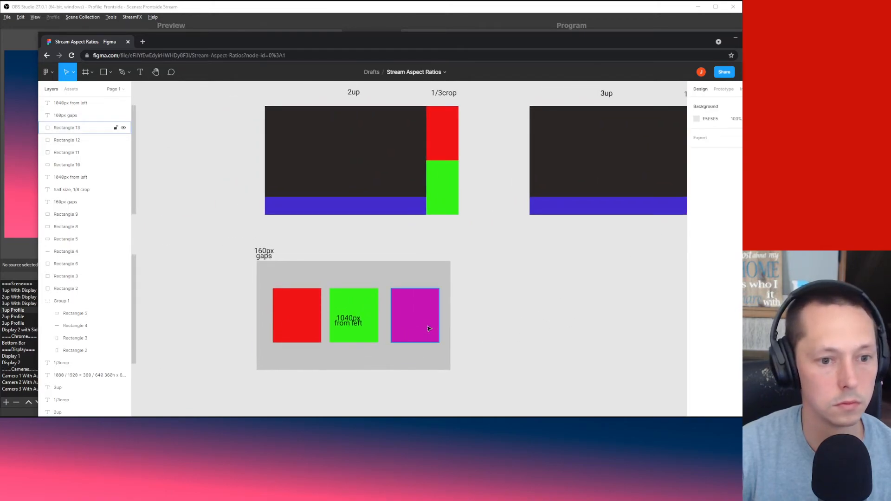
pyautogui.click(395, 325)
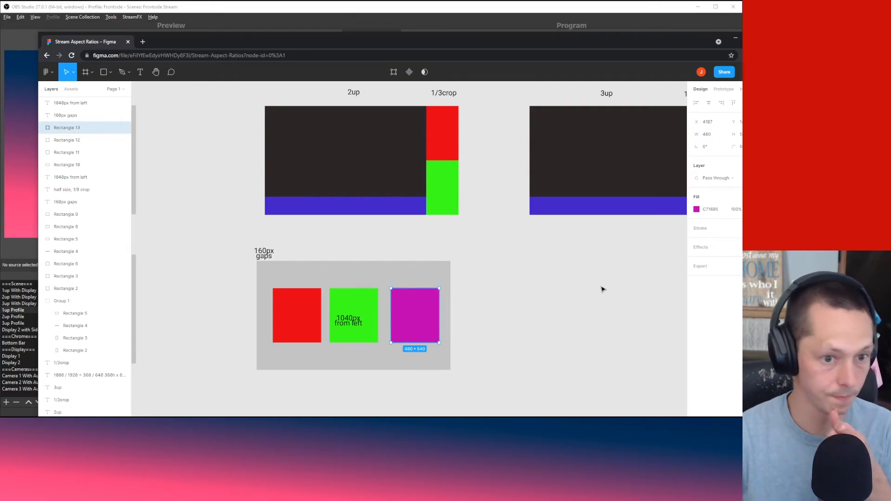
pyautogui.click(537, 323)
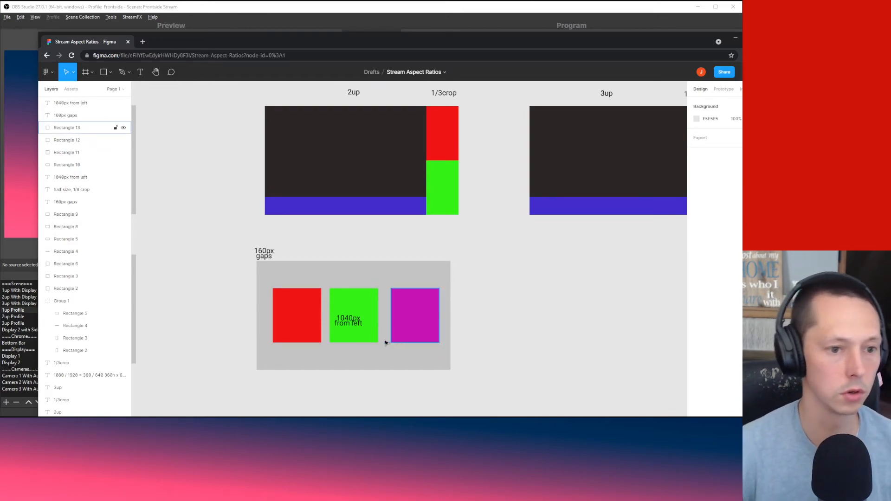
# Step: Change the gaps note from '160px gaps' to '120px gaps'
pyautogui.click(263, 253)
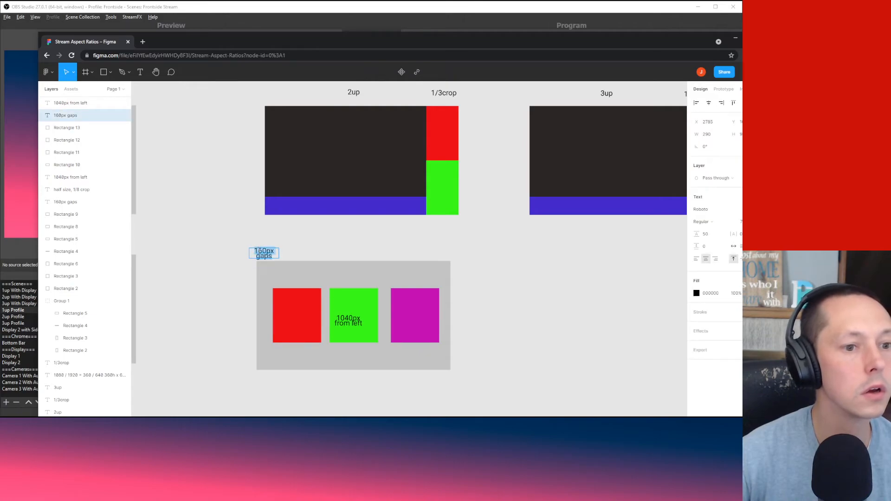
pyautogui.press('Delete')
pyautogui.write('2')
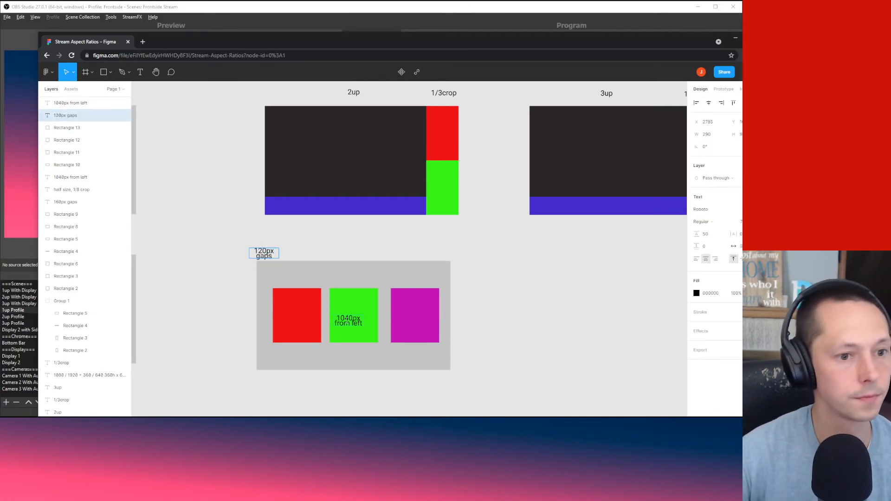
pyautogui.click(299, 233)
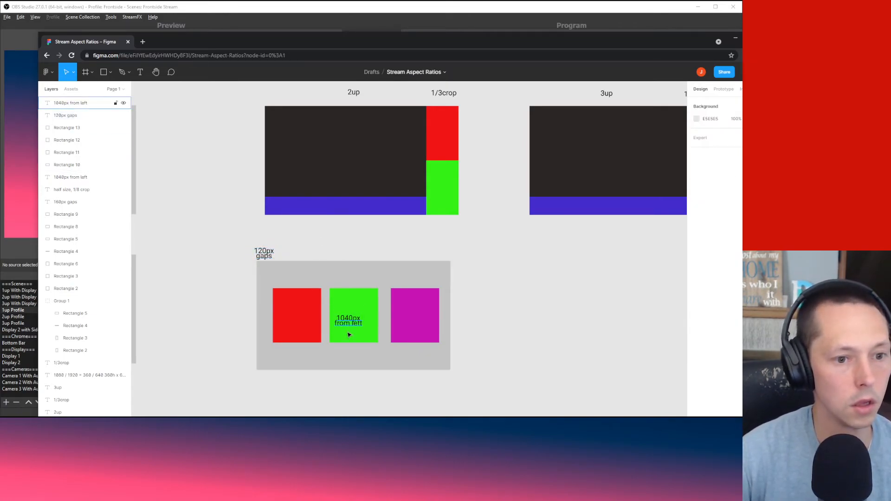
# Step: Move the red square to the frame's left edge and set its X to 2977
pyautogui.click(297, 321)
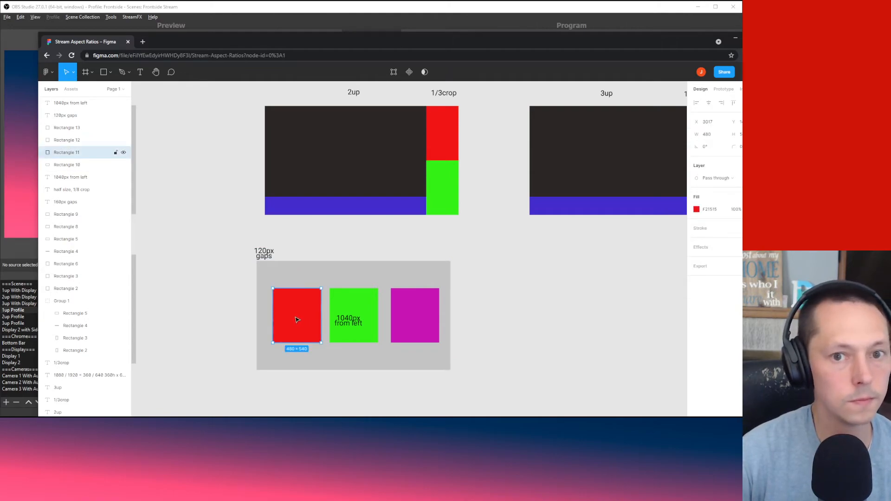
pyautogui.moveTo(297, 321); pyautogui.dragTo(282, 320)
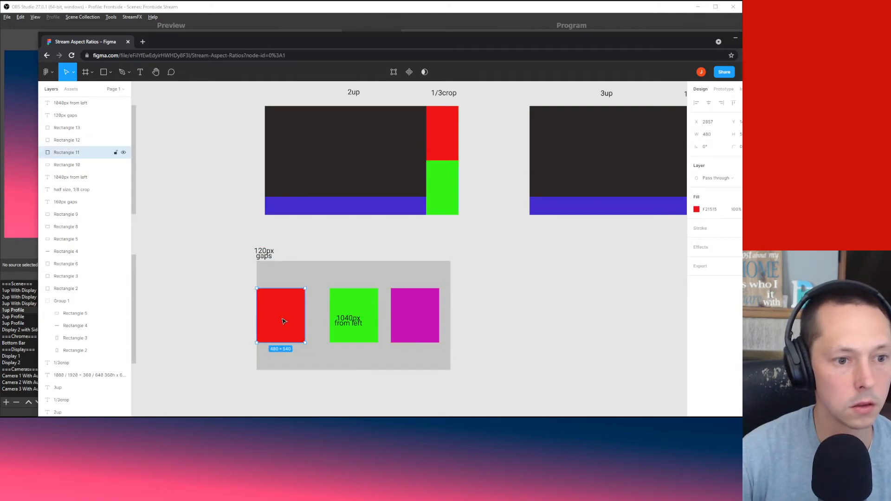
pyautogui.click(716, 124)
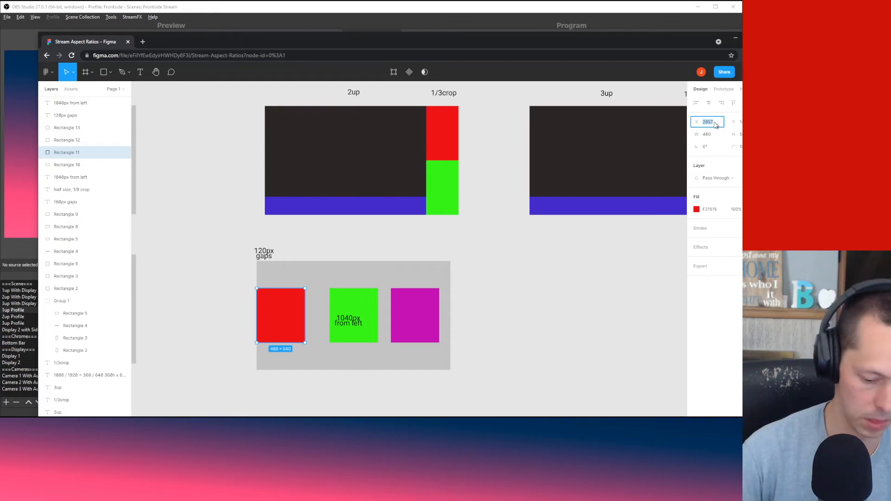
pyautogui.write('2977')
pyautogui.press('Return')
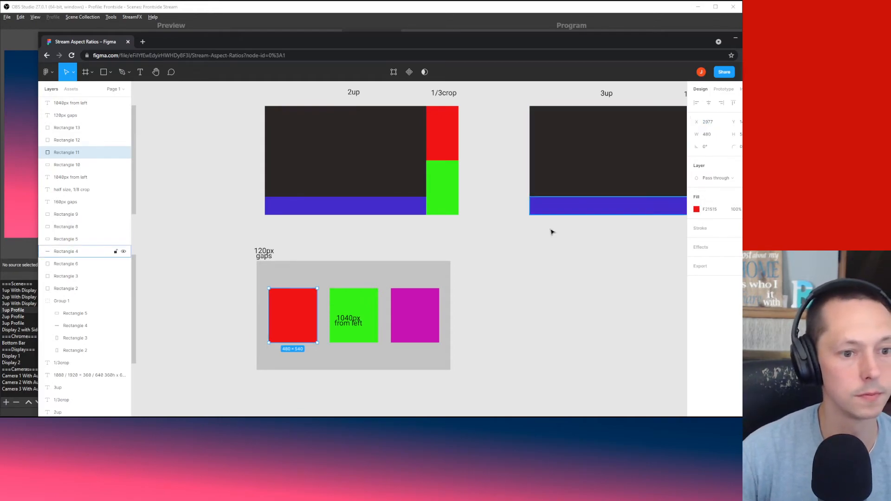
pyautogui.click(370, 302)
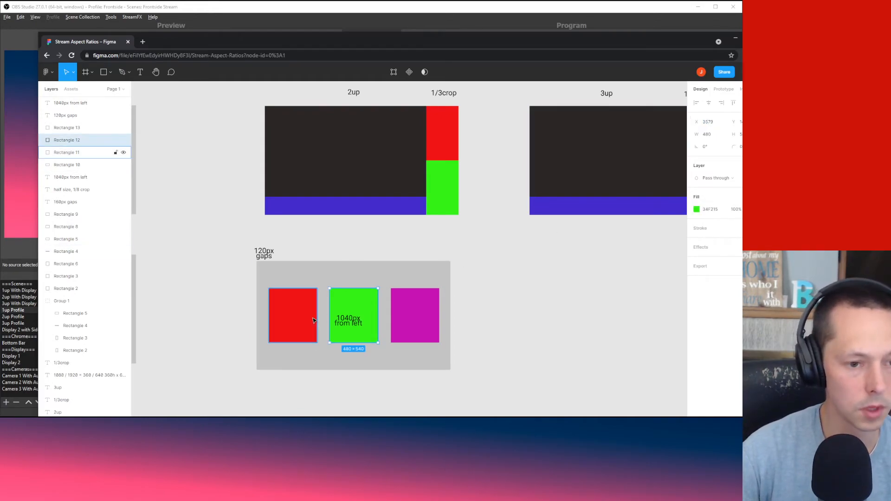
pyautogui.click(298, 315)
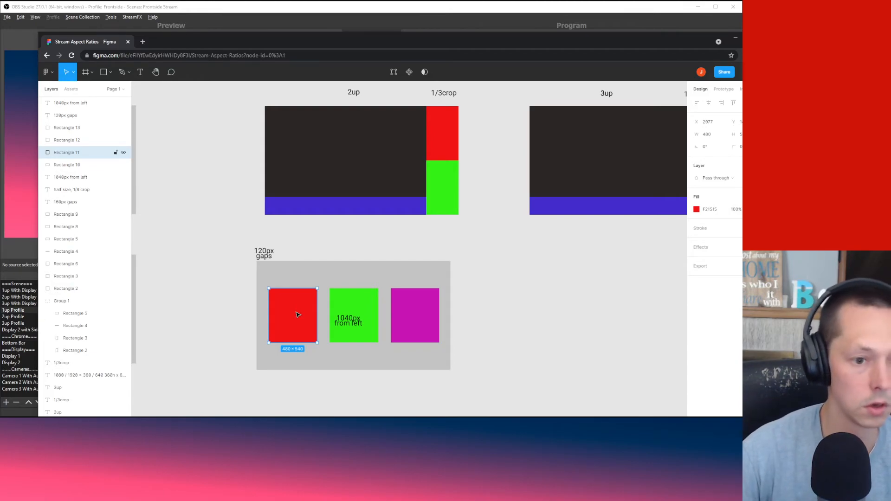
# Step: Set the green square's X to 3577 and the magenta square's X to 4177
pyautogui.click(348, 303)
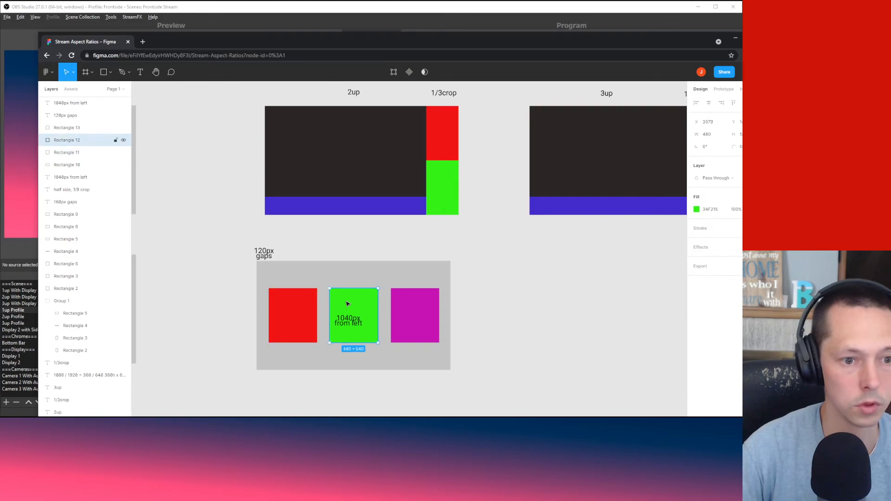
pyautogui.click(718, 124)
pyautogui.write('3')
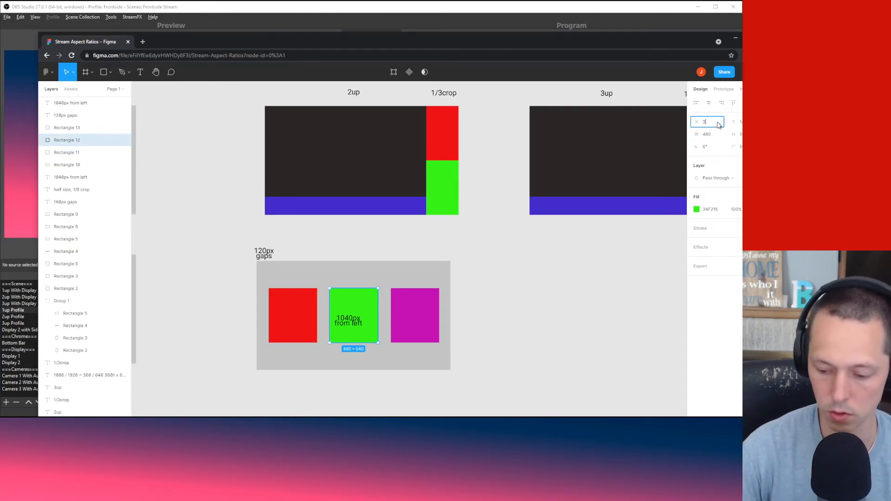
pyautogui.press('Return')
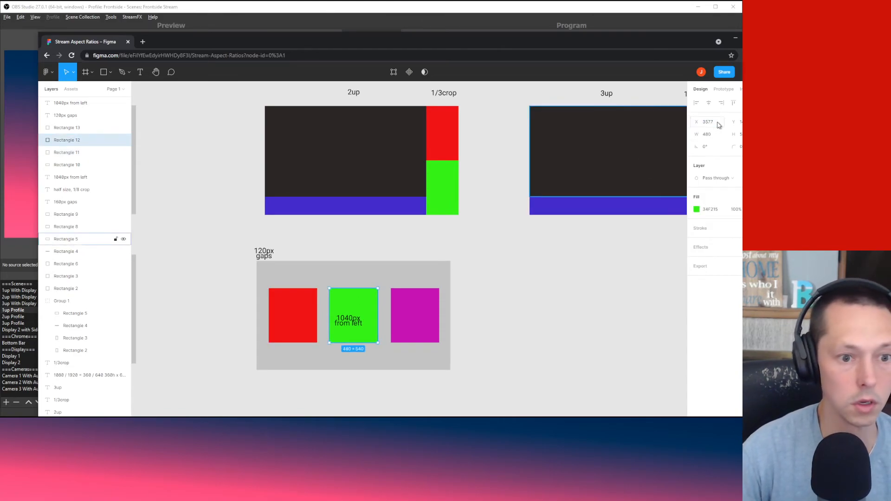
pyautogui.click(411, 339)
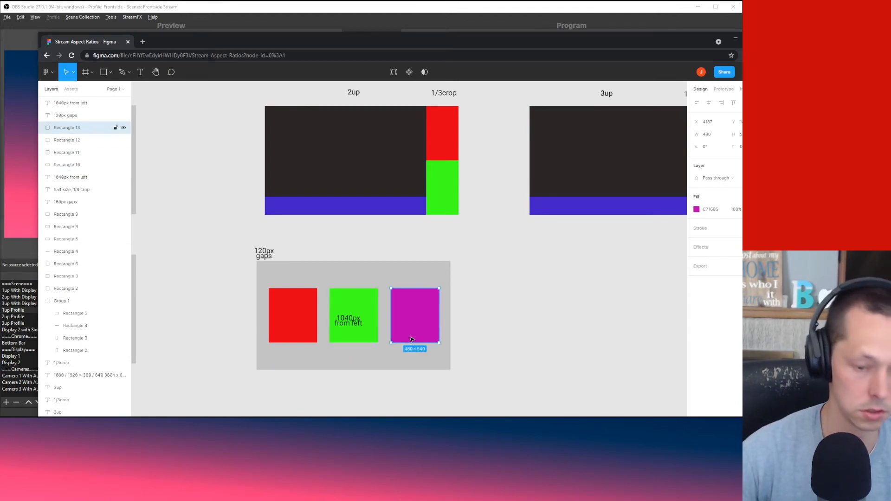
pyautogui.click(715, 123)
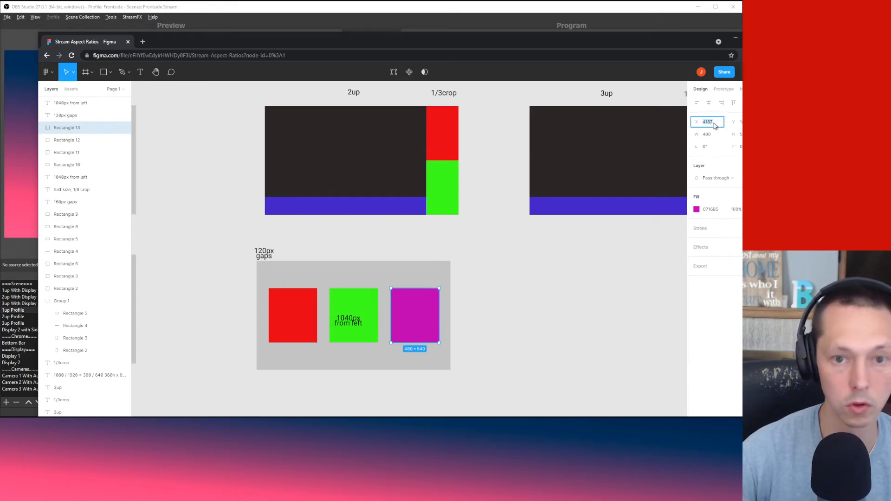
pyautogui.press('Return')
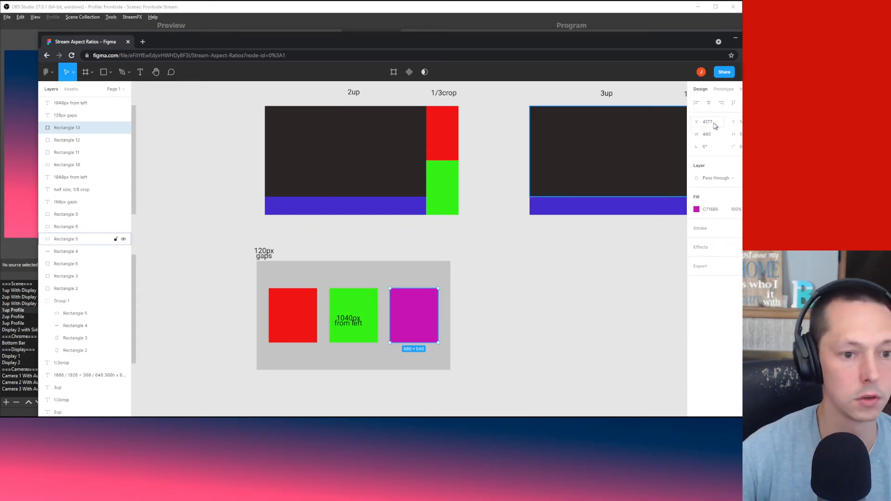
pyautogui.click(546, 317)
# Step: Check the spacing of the red and green squares and grey frame, then select the 1040px label
pyautogui.click(286, 304)
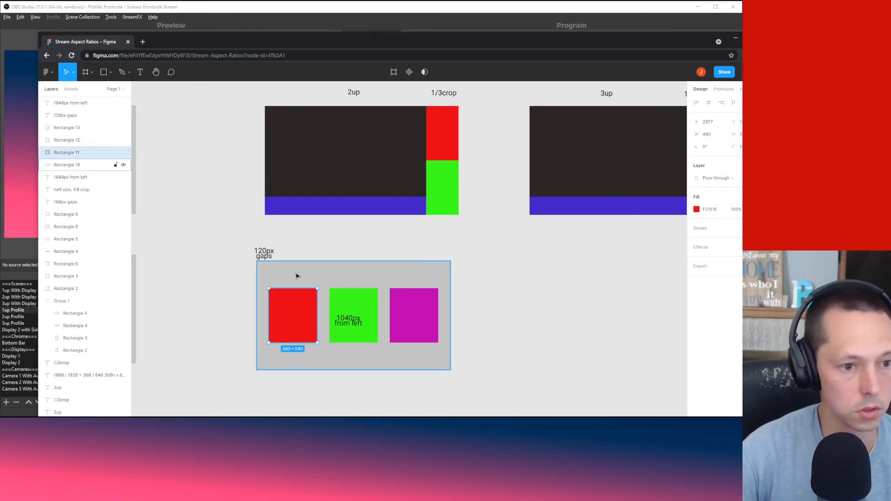
pyautogui.click(356, 311)
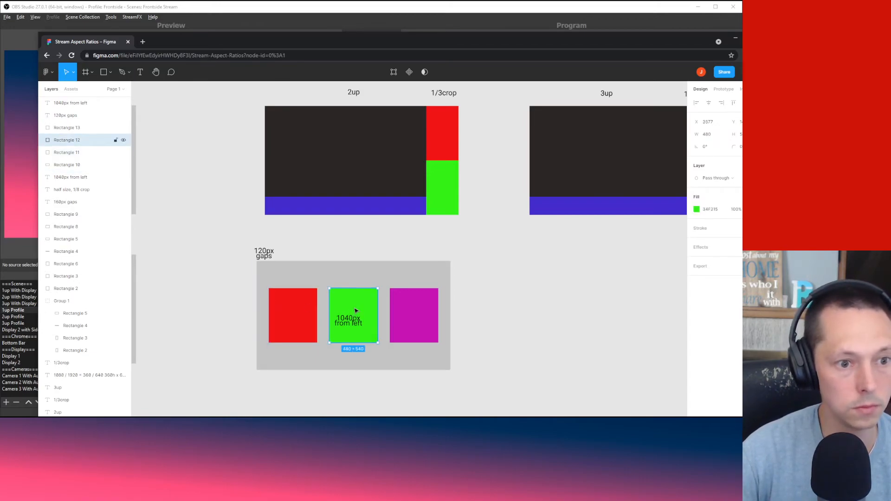
pyautogui.click(280, 320)
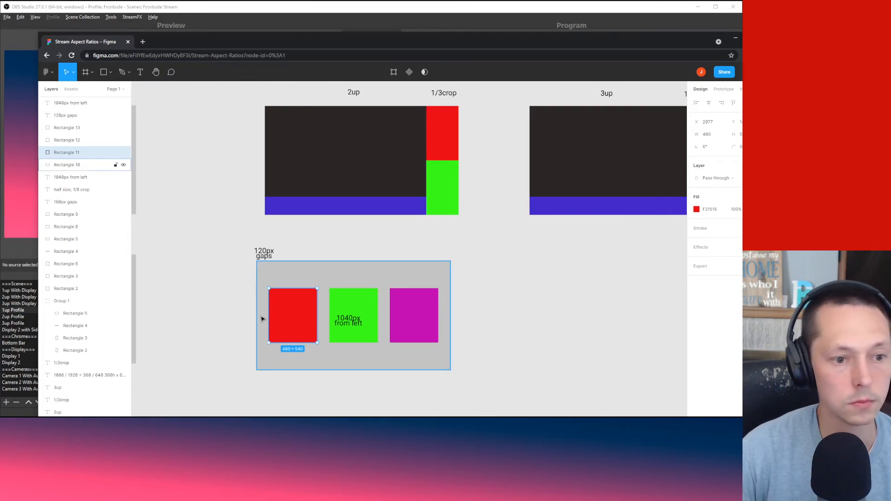
pyautogui.click(262, 319)
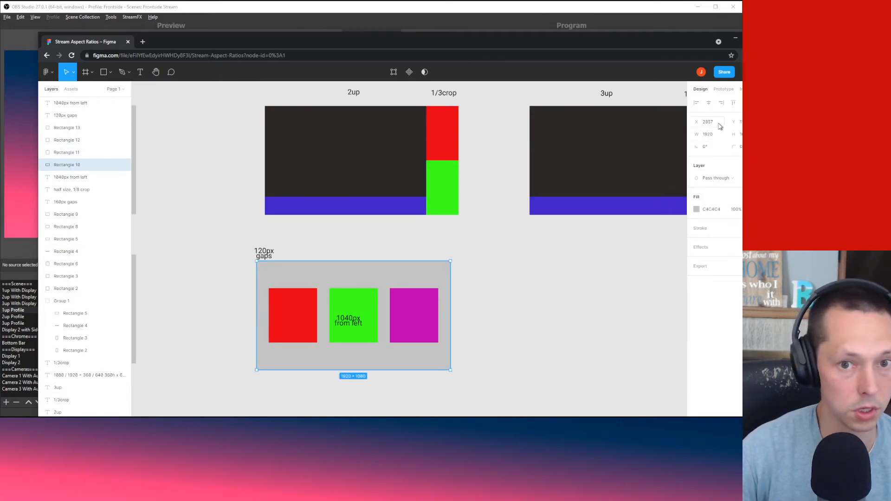
pyautogui.click(353, 309)
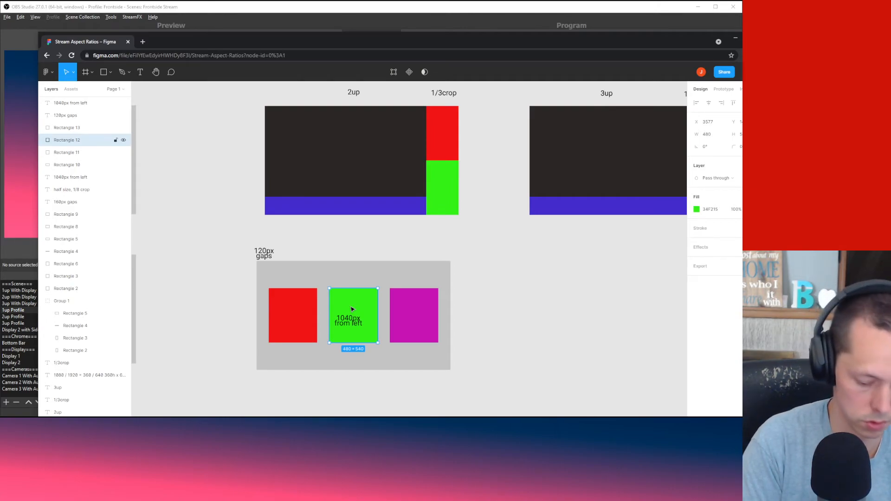
pyautogui.click(339, 273)
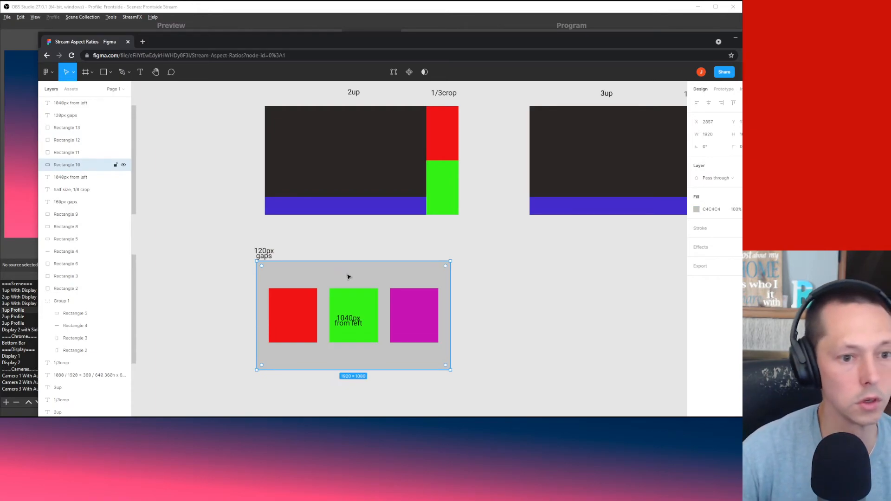
pyautogui.click(348, 320)
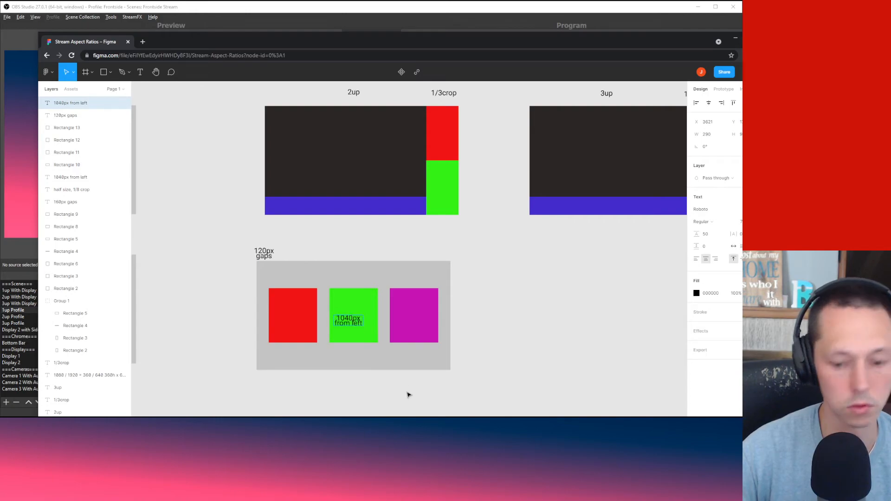
# Step: Change the label to '720px from left' and place a copy on the magenta square
pyautogui.press('BackSpace')
pyautogui.press('BackSpace')
pyautogui.press('BackSpace')
pyautogui.write('72')
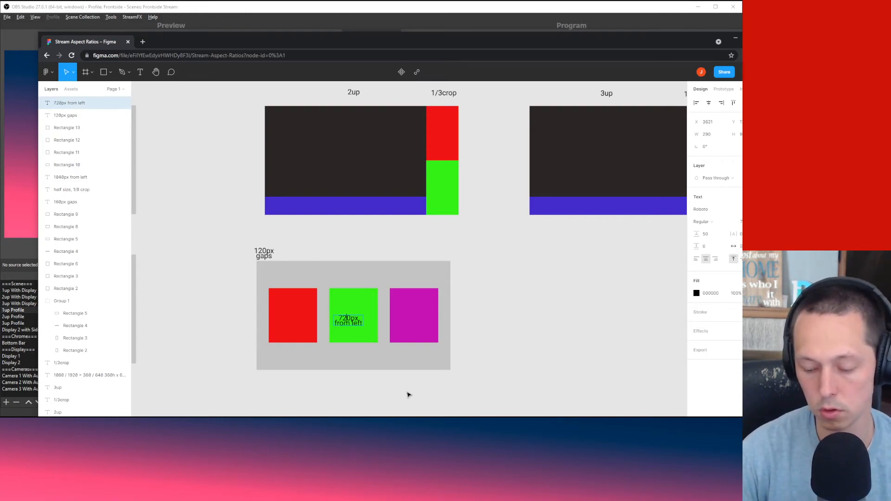
pyautogui.press('Escape')
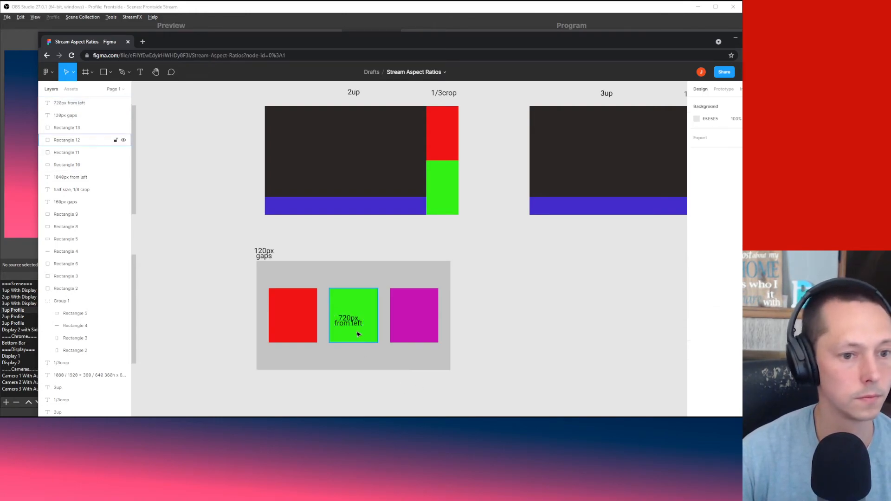
pyautogui.click(410, 325)
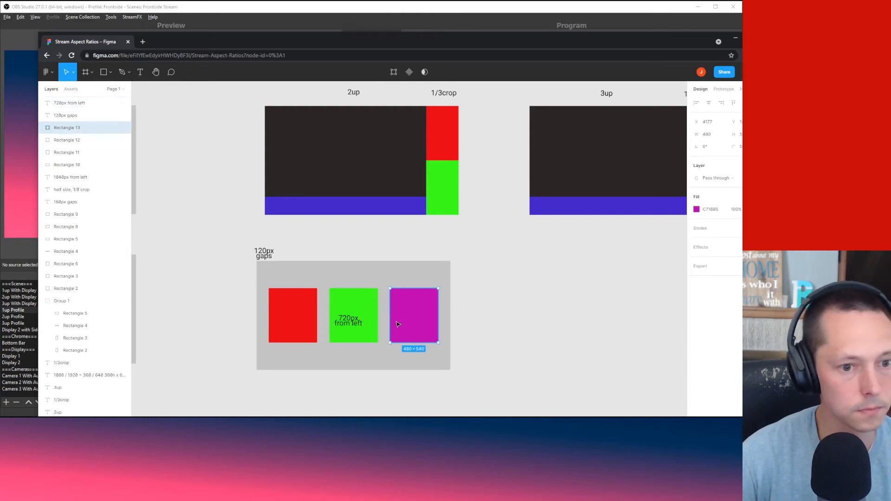
pyautogui.hotkey('ctrl', 'v')
pyautogui.click(537, 334)
pyautogui.moveTo(355, 327); pyautogui.dragTo(411, 325)
pyautogui.click(567, 319)
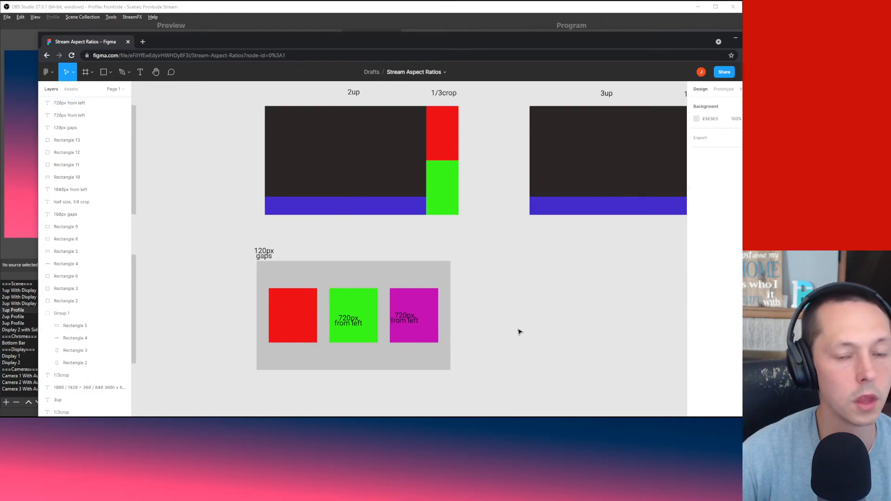
# Step: Edit the copied label to read '1320px from left', then move the Figma window aside
pyautogui.click(416, 323)
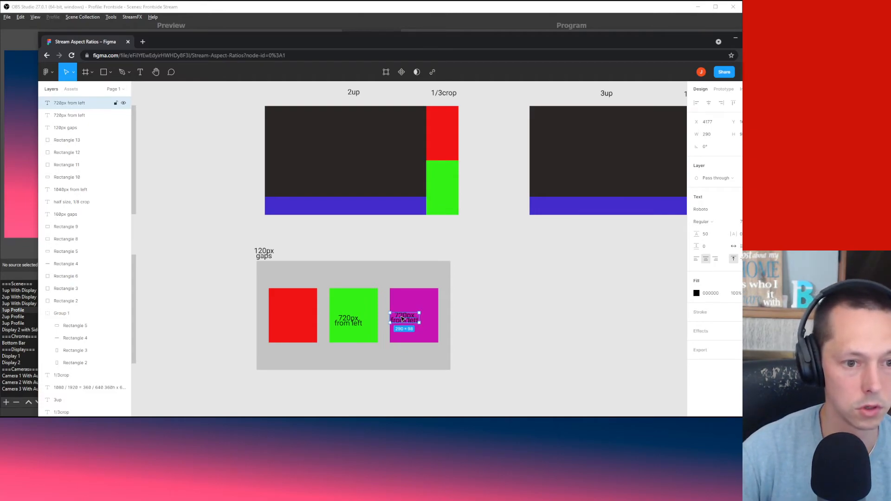
pyautogui.doubleClick(402, 319)
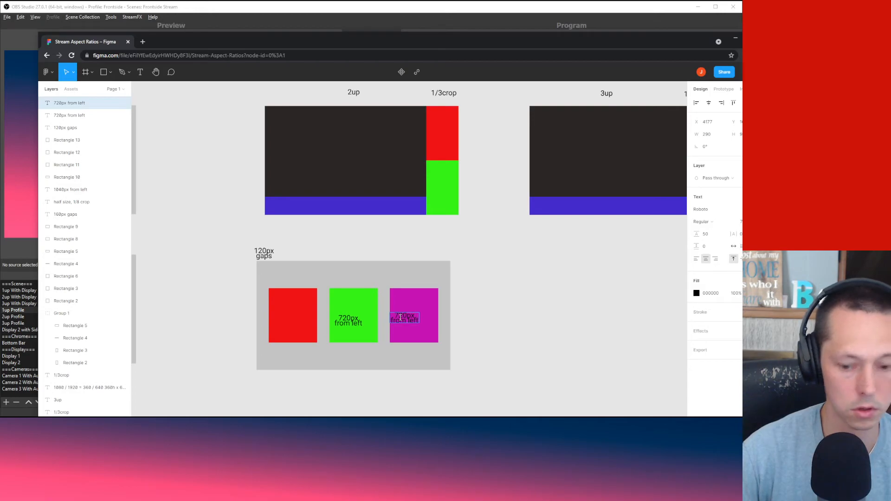
pyautogui.press('BackSpace')
pyautogui.write('13')
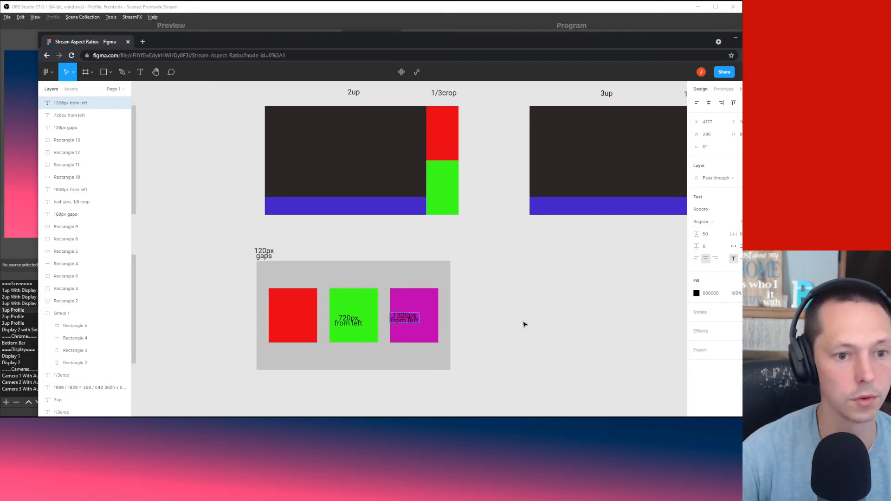
pyautogui.click(534, 328)
pyautogui.click(481, 372)
pyautogui.moveTo(386, 414); pyautogui.dragTo(488, 414)
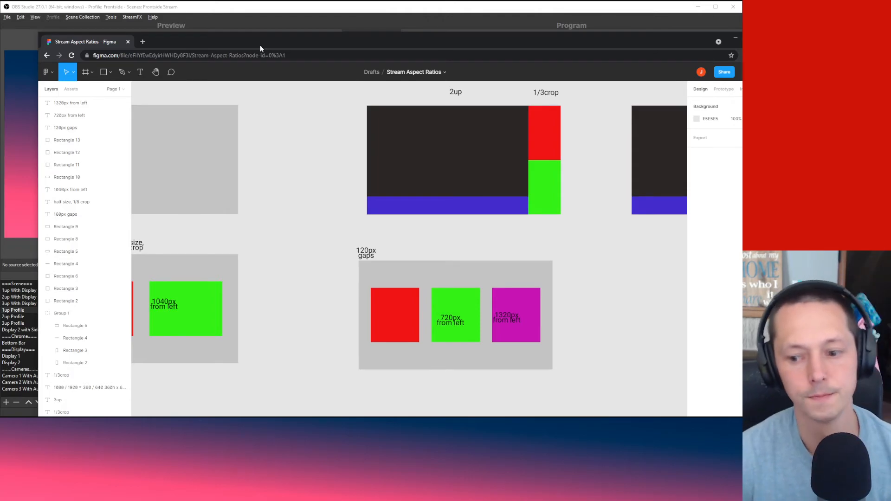
pyautogui.moveTo(260, 45); pyautogui.dragTo(890, 45)
# Step: Add the existing Camera 3 With Audio scene as a source in the 3up Profile scene
pyautogui.click(210, 322)
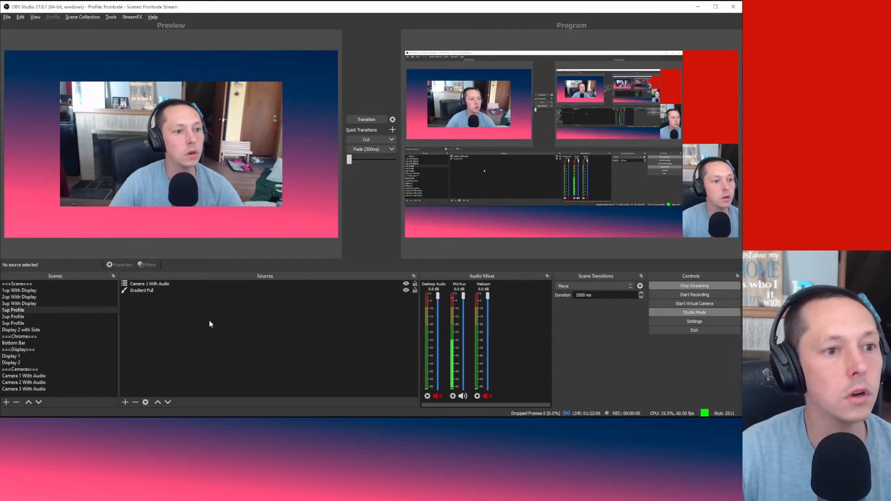
pyautogui.click(22, 316)
pyautogui.click(25, 323)
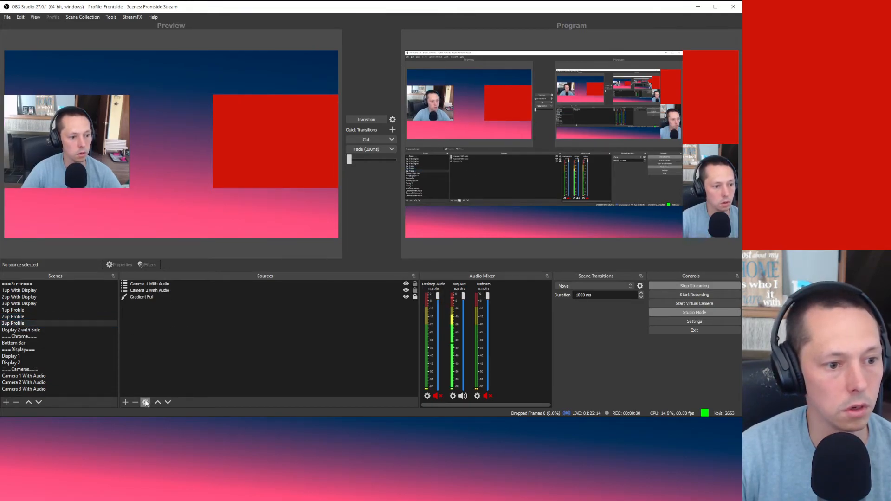
pyautogui.click(126, 403)
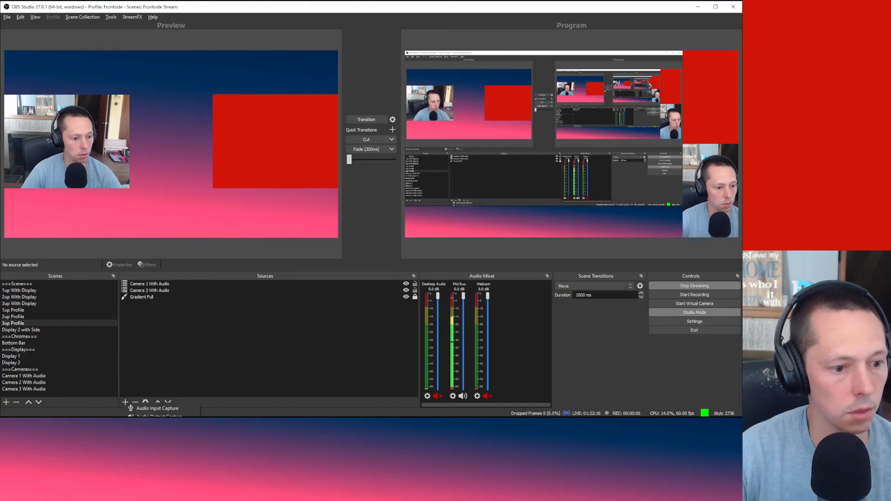
pyautogui.click(145, 483)
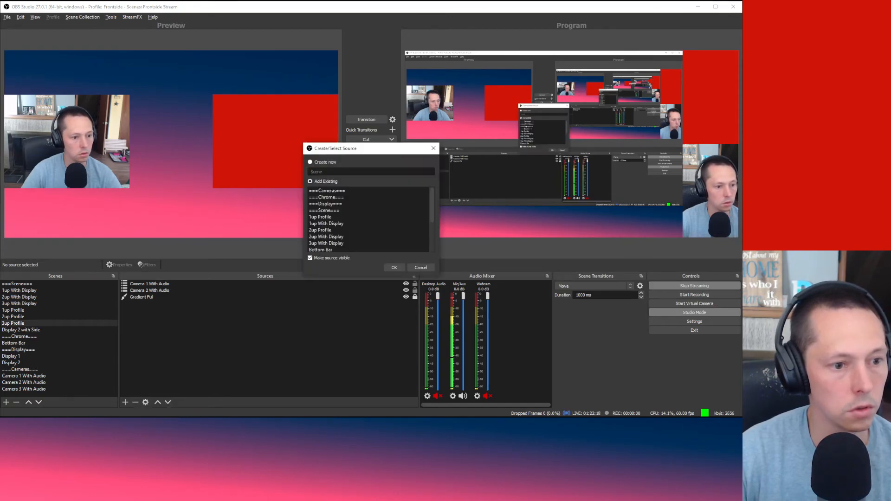
pyautogui.scroll(-3, 347, 216)
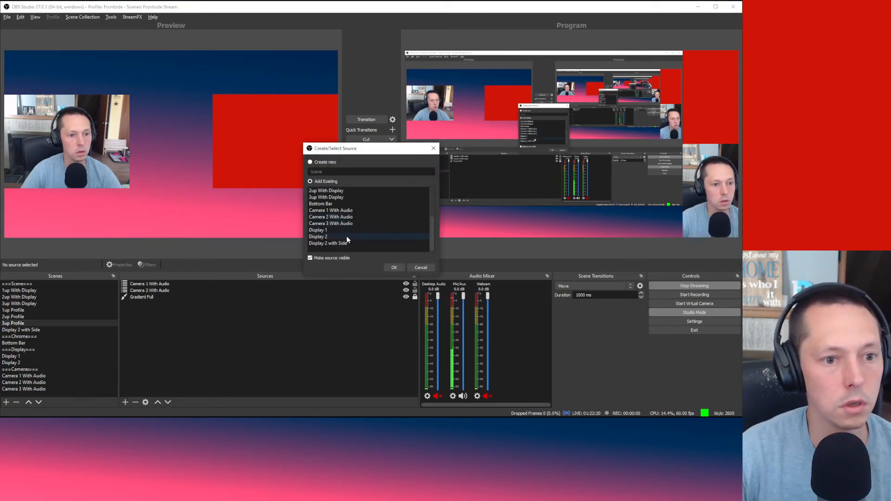
pyautogui.scroll(2, 348, 223)
pyautogui.scroll(-2, 347, 224)
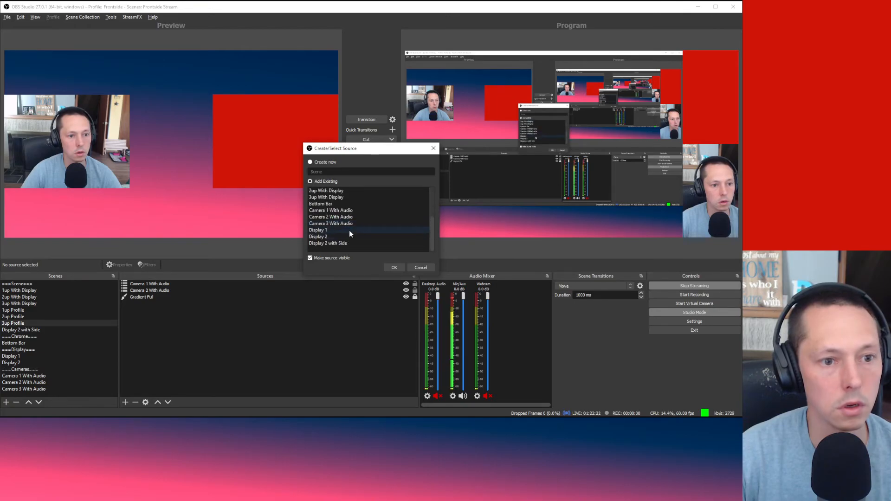
pyautogui.click(352, 224)
pyautogui.click(395, 267)
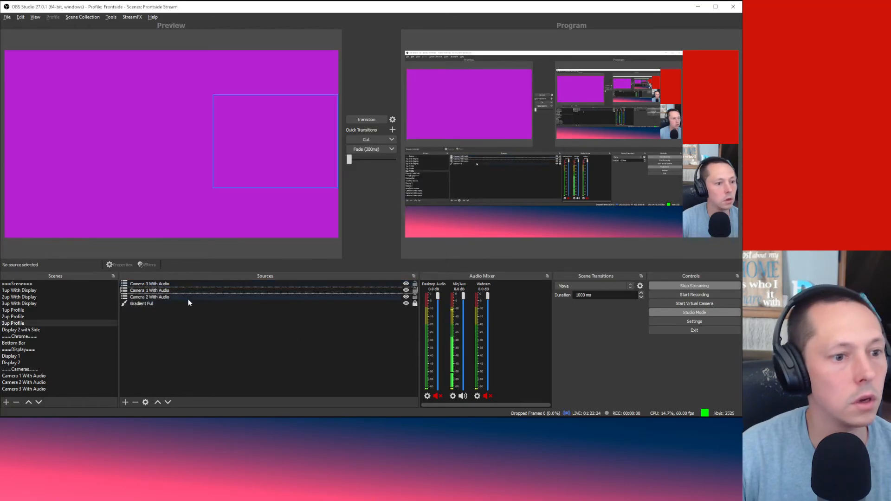
# Step: Move Camera 3 With Audio below both other cameras in the source order
pyautogui.click(168, 403)
pyautogui.click(167, 402)
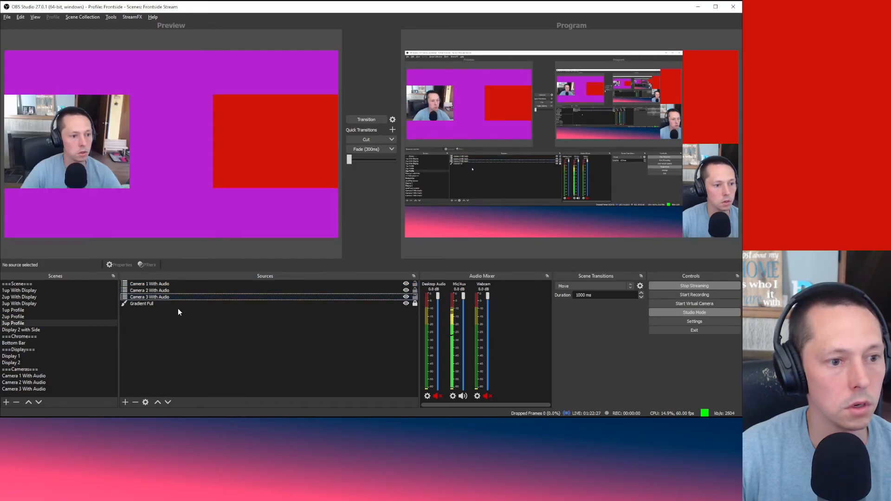
pyautogui.click(173, 283)
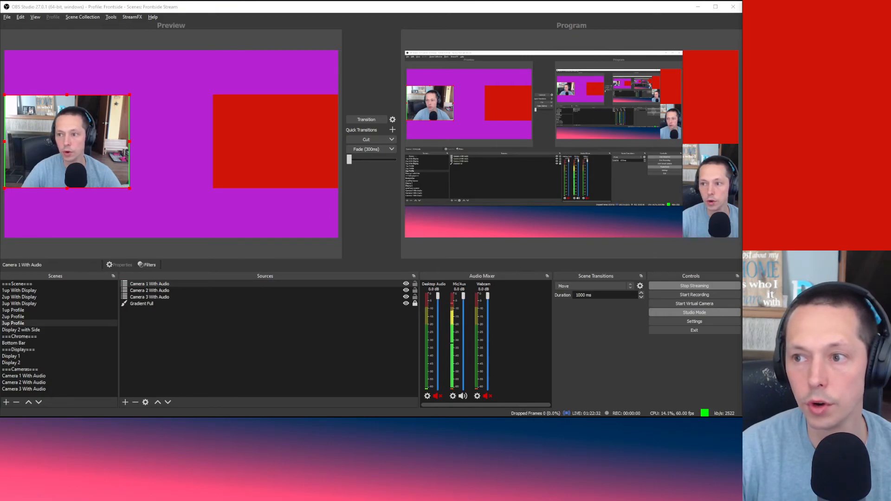
pyautogui.click(90, 141)
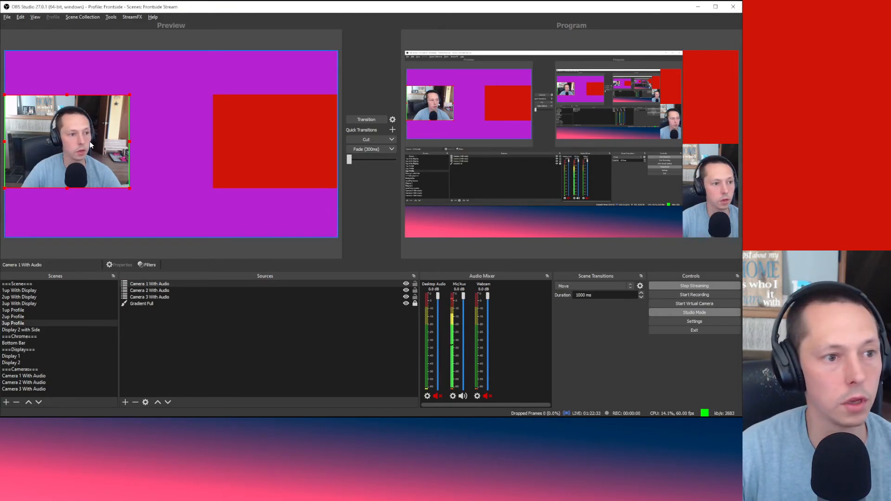
# Step: In Camera 1 With Audio's Edit Transform, set Crop Left and Crop Right to 480
pyautogui.click(156, 283)
pyautogui.rightClick(156, 283)
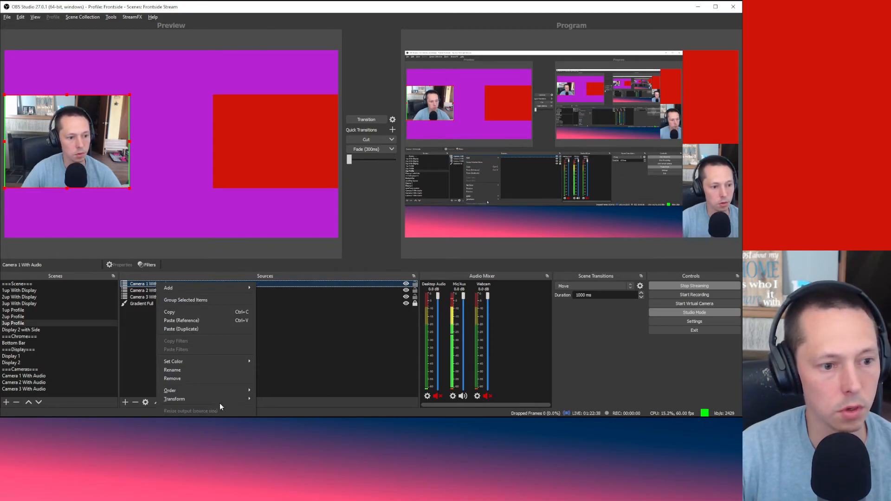
pyautogui.moveTo(219, 400)
pyautogui.click(274, 398)
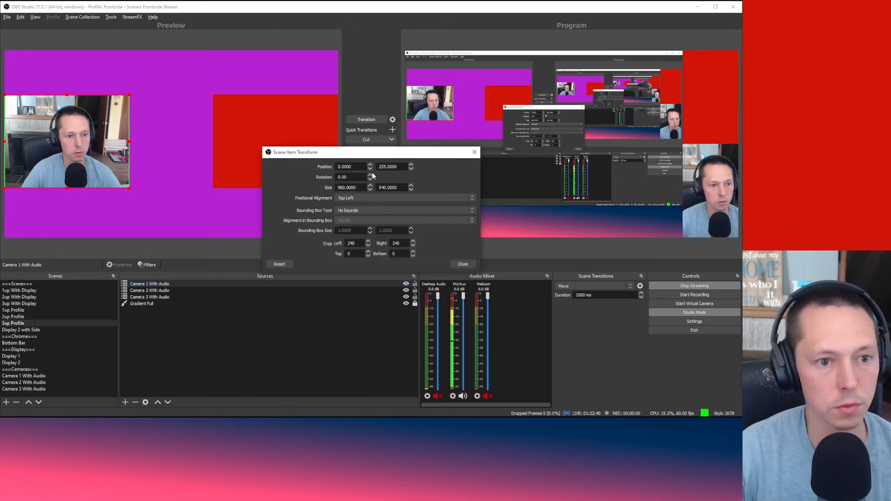
pyautogui.moveTo(359, 188); pyautogui.dragTo(312, 185)
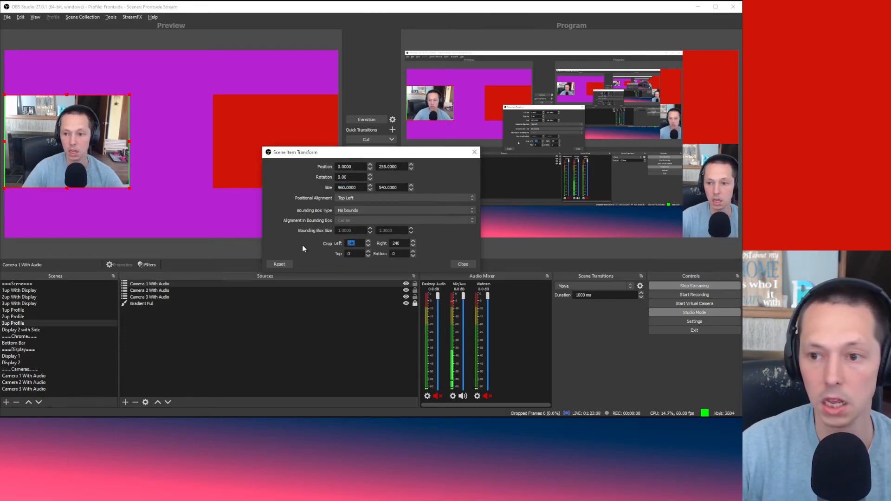
pyautogui.press('super')
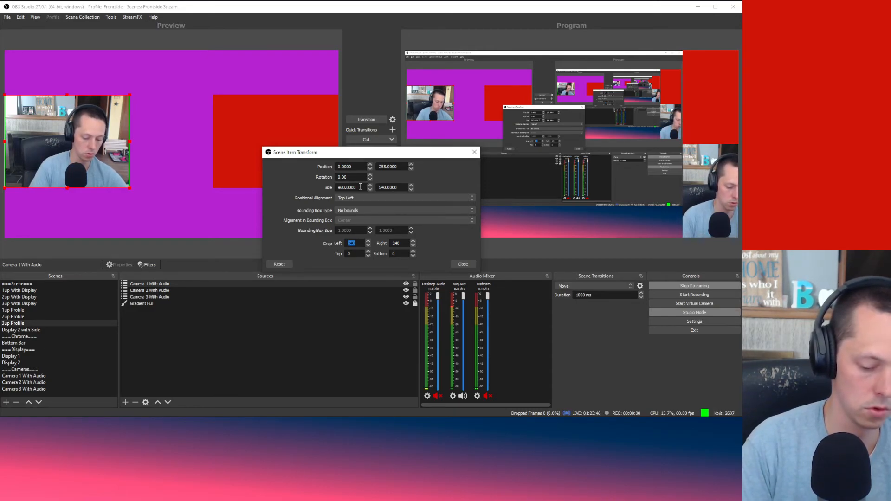
pyautogui.write('480')
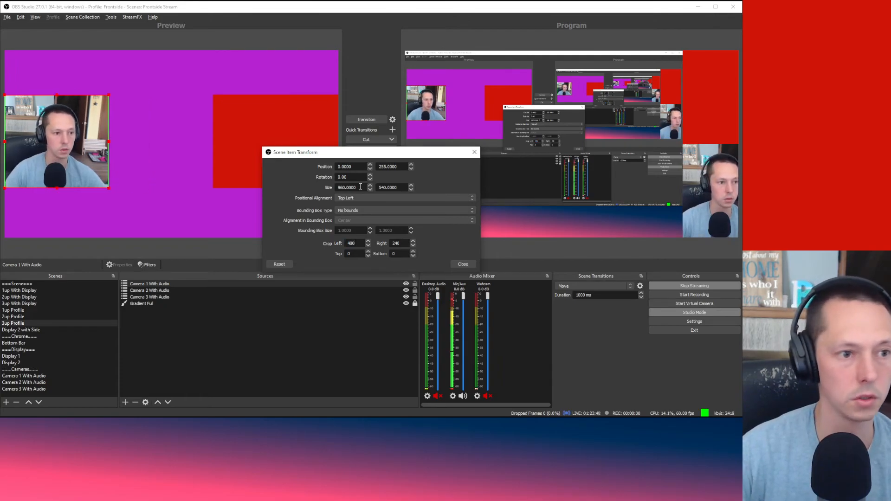
pyautogui.press('Tab')
pyautogui.write('4')
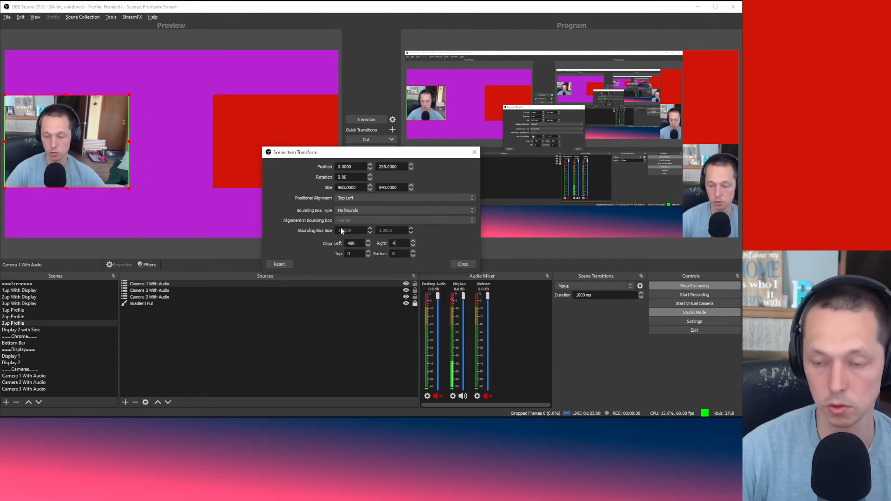
pyautogui.write('80')
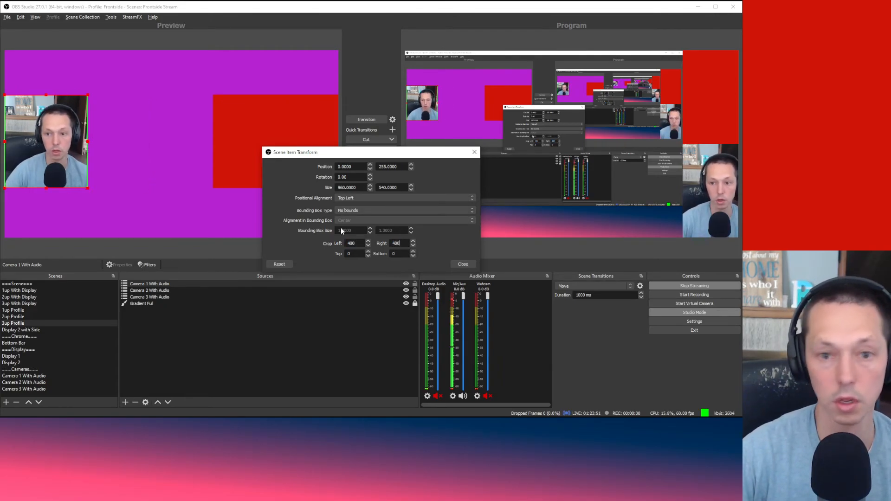
pyautogui.click(463, 263)
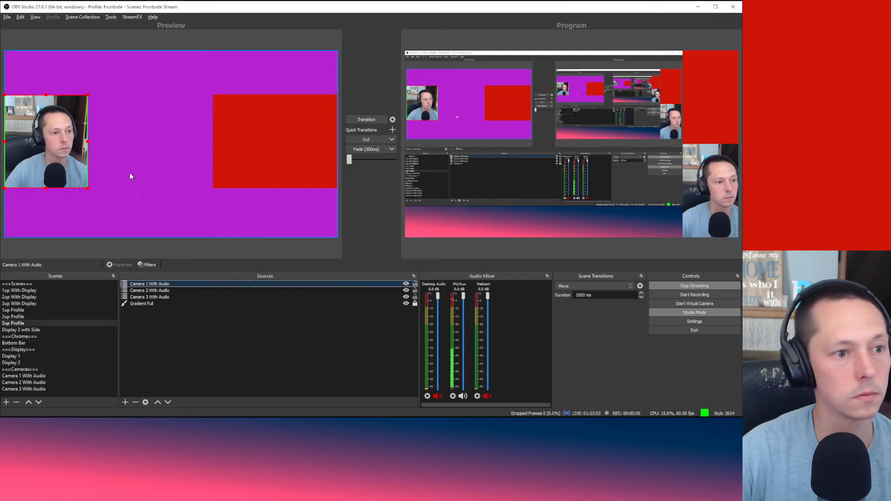
# Step: Copy Camera 1 With Audio's transform
pyautogui.click(249, 155)
pyautogui.click(173, 166)
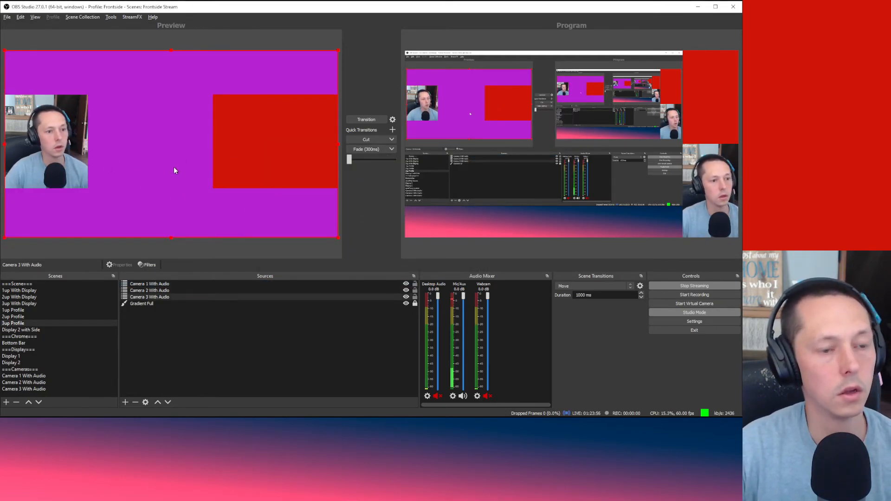
pyautogui.click(160, 283)
pyautogui.rightClick(160, 282)
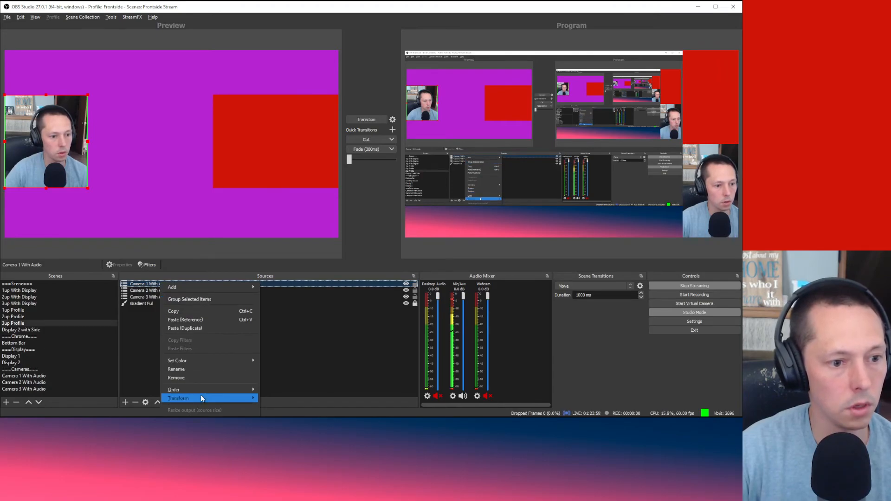
pyautogui.moveTo(200, 398)
pyautogui.click(308, 406)
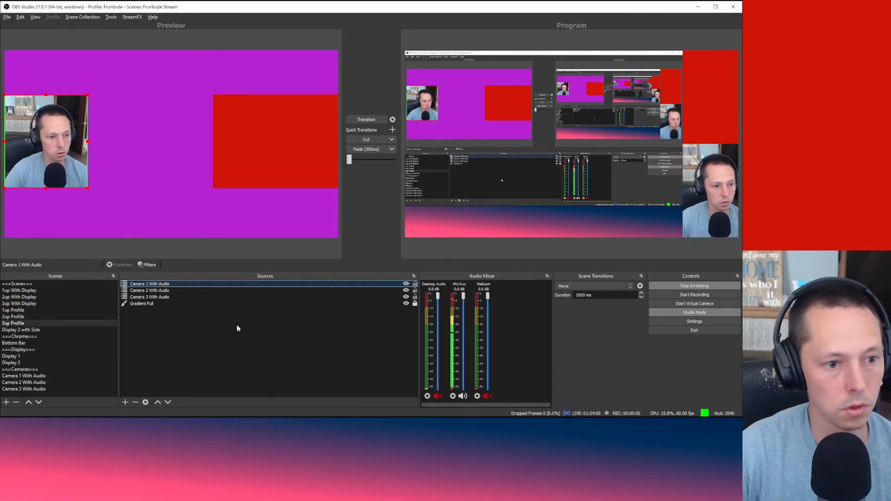
# Step: Paste Camera 1's transform onto Camera 2 and Camera 3 With Audio
pyautogui.click(155, 289)
pyautogui.keyDown('ctrl'); pyautogui.click(163, 297); pyautogui.keyUp('ctrl')
pyautogui.rightClick(162, 296)
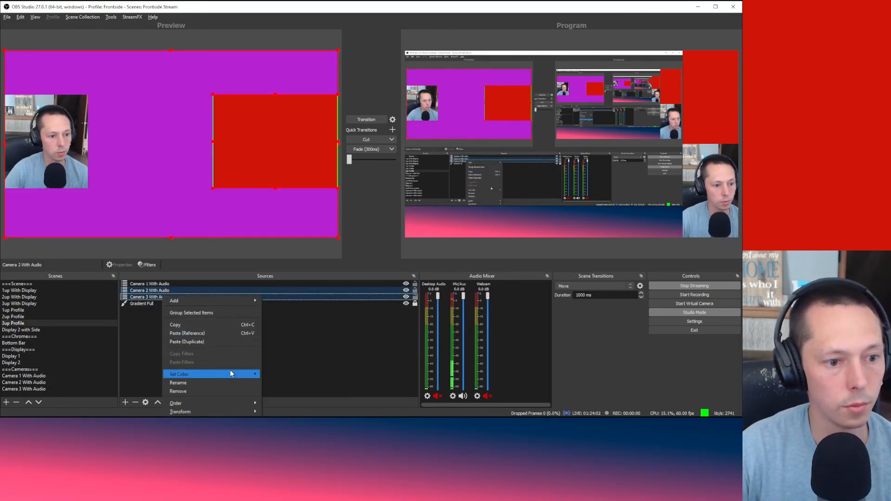
pyautogui.moveTo(229, 411)
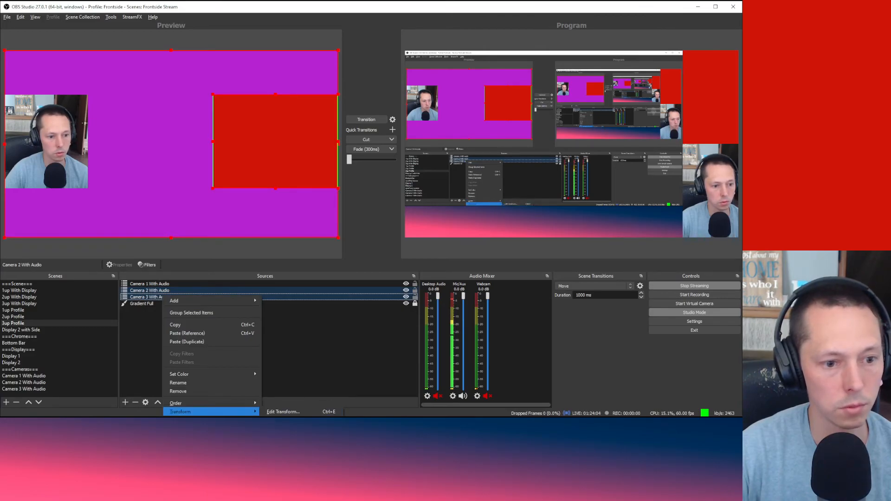
pyautogui.click(289, 428)
pyautogui.click(266, 374)
pyautogui.click(68, 148)
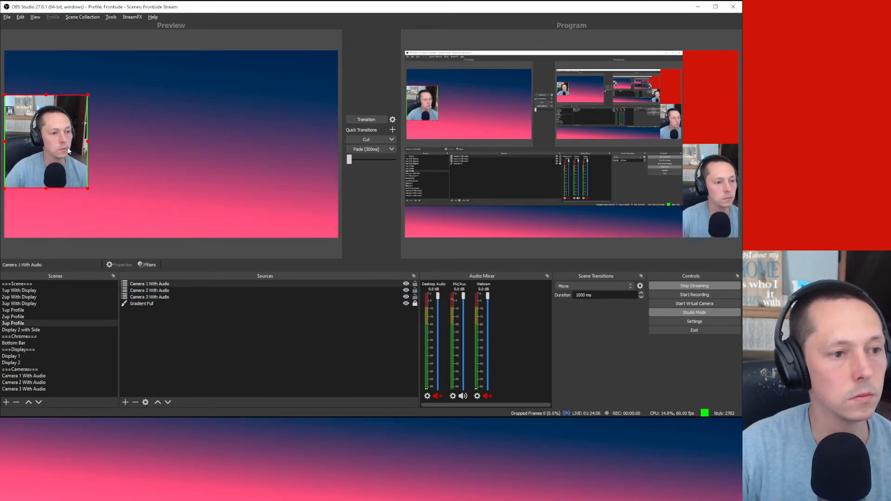
pyautogui.rightClick(68, 146)
pyautogui.click(269, 340)
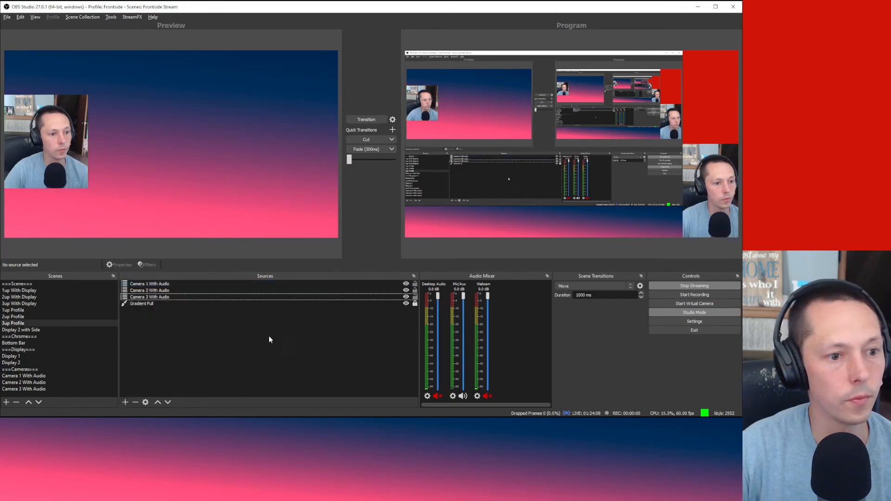
# Step: Set Camera 1 With Audio's Position X to 120
pyautogui.click(178, 296)
pyautogui.keyDown('shift'); pyautogui.click(154, 284); pyautogui.keyUp('shift')
pyautogui.rightClick(154, 285)
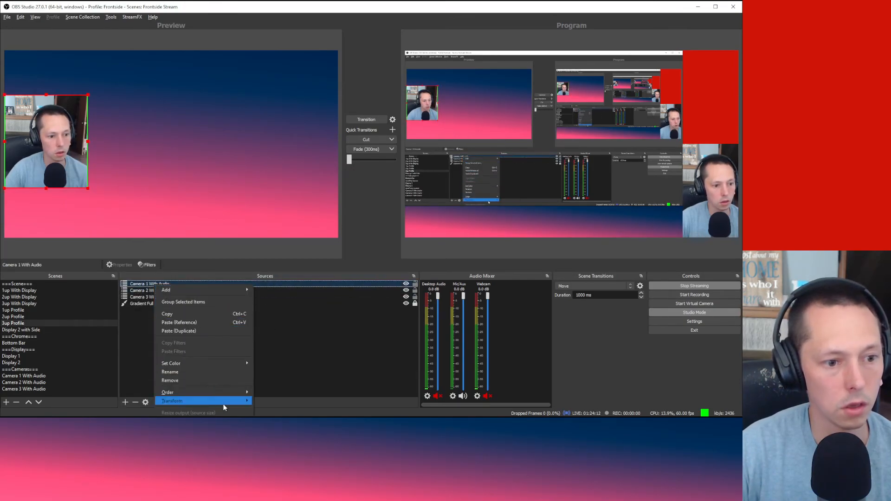
pyautogui.moveTo(220, 402)
pyautogui.click(285, 402)
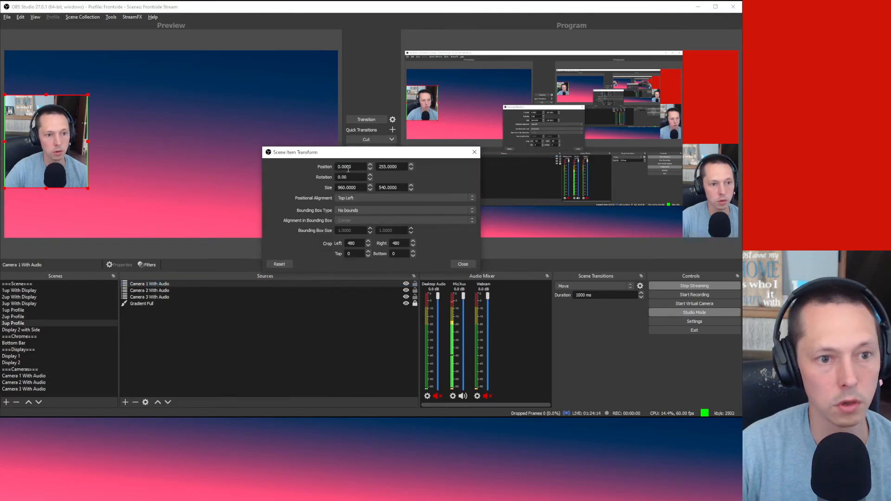
pyautogui.doubleClick(348, 169)
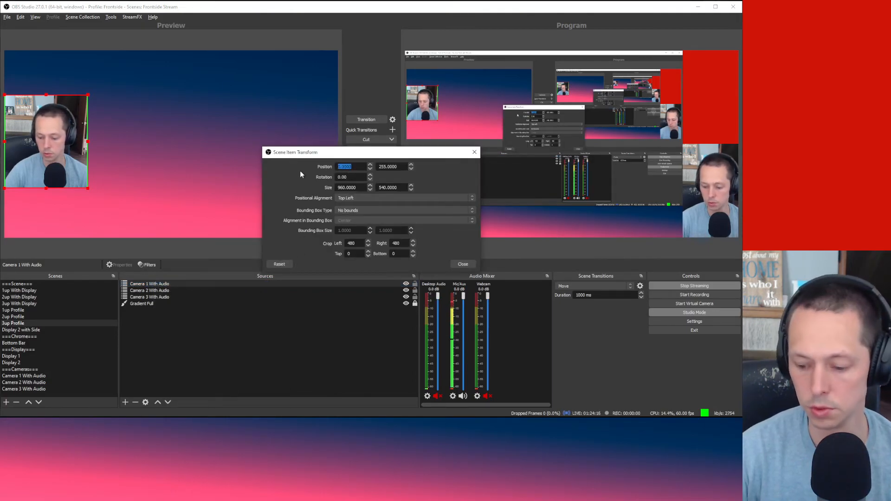
pyautogui.write('120')
pyautogui.press('Return')
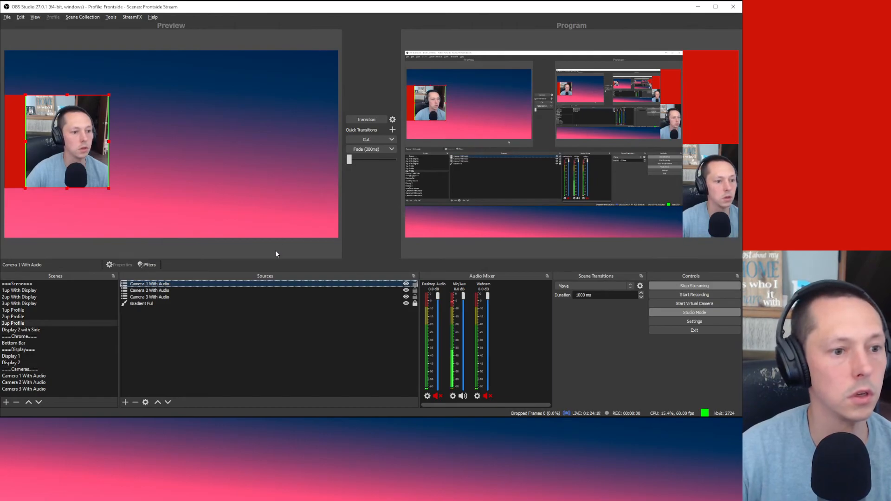
# Step: Set Camera 2 With Audio's Position X to 720
pyautogui.click(249, 291)
pyautogui.rightClick(249, 292)
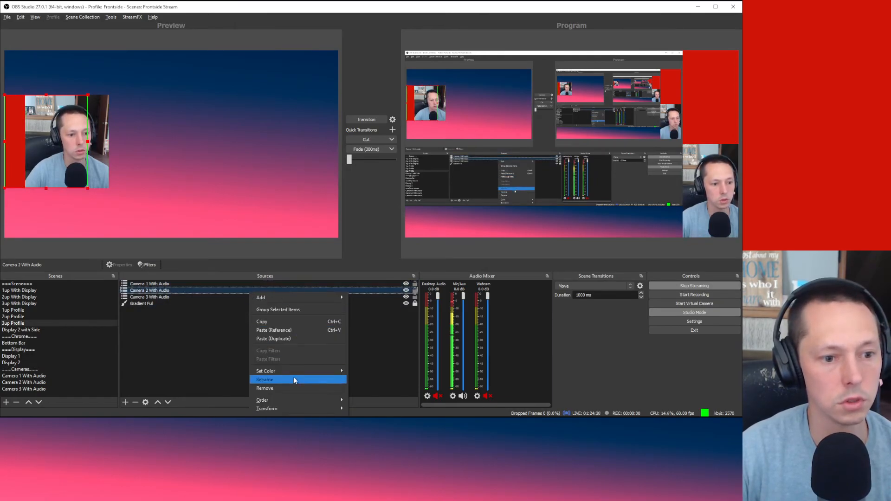
pyautogui.moveTo(299, 409)
pyautogui.click(370, 411)
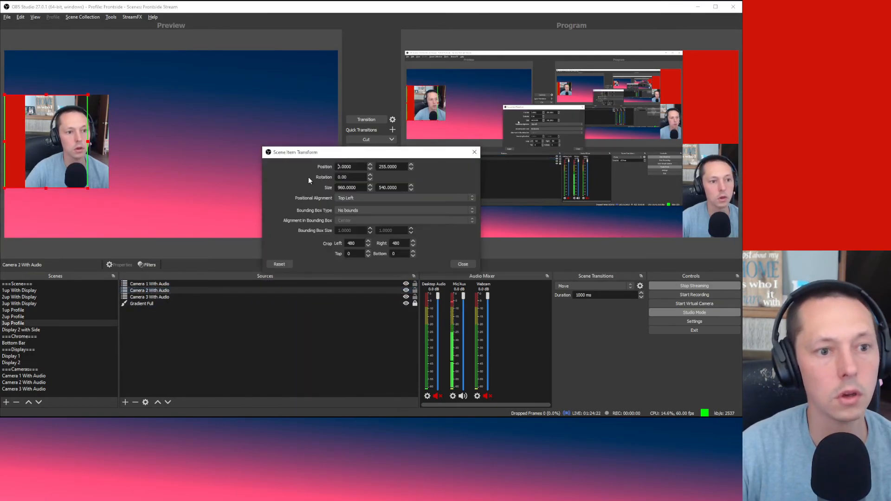
pyautogui.doubleClick(355, 166)
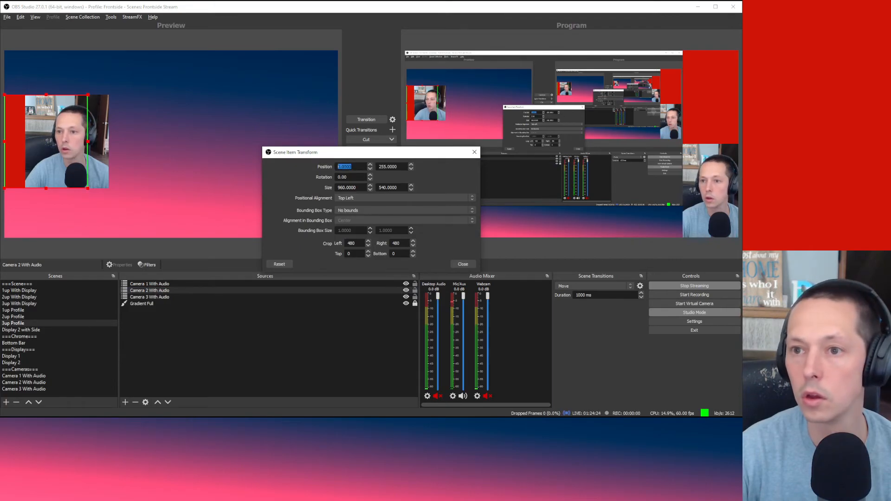
pyautogui.click(282, 161)
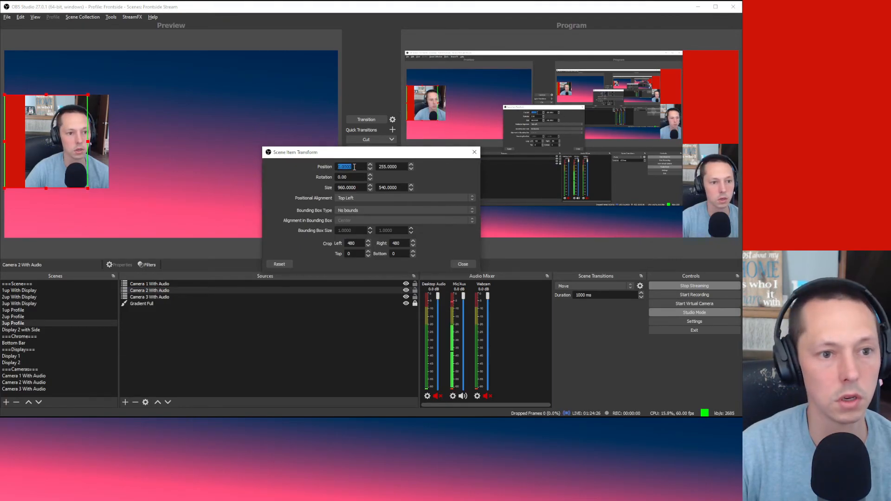
pyautogui.write('720')
pyautogui.press('Return')
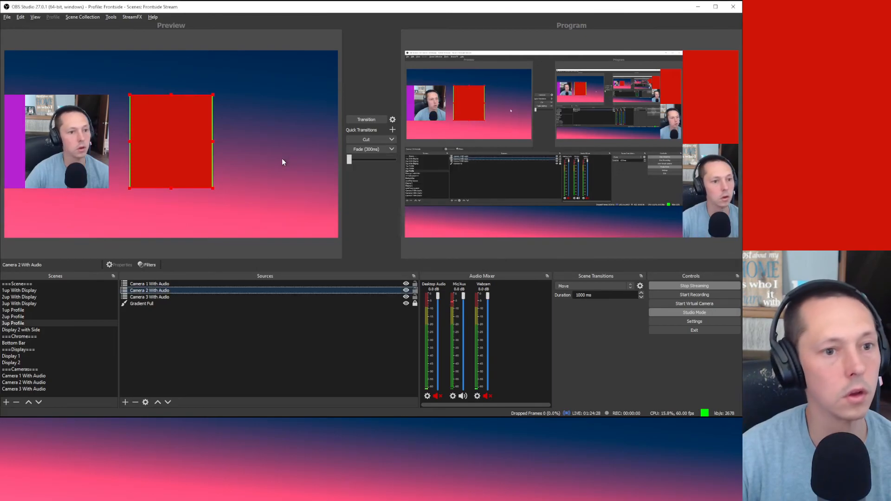
# Step: Set Camera 3 With Audio's Position X to 1320
pyautogui.click(179, 298)
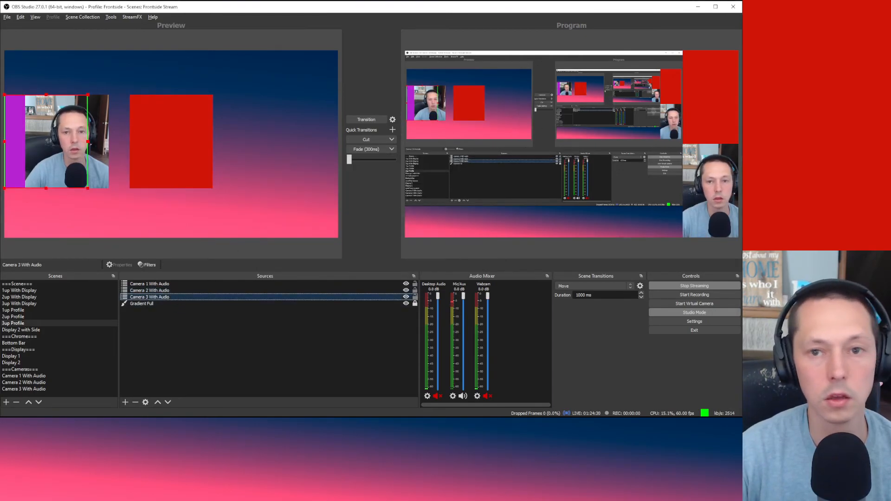
pyautogui.rightClick(149, 300)
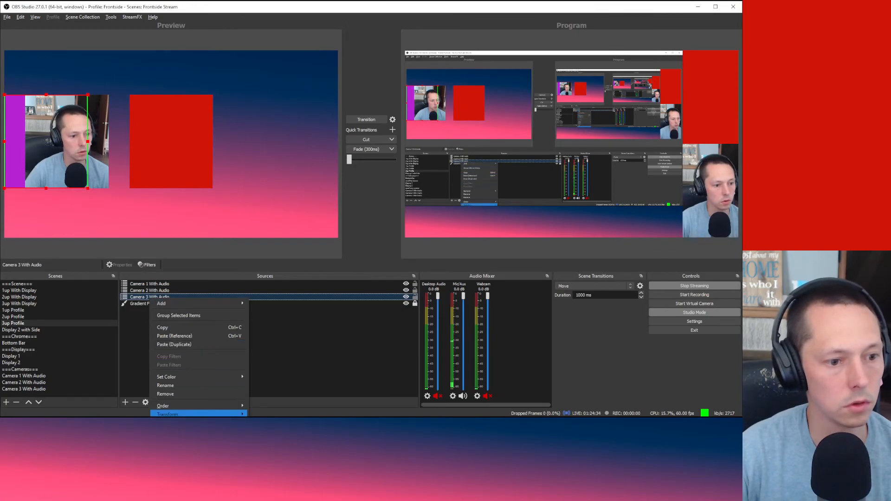
pyautogui.moveTo(199, 415)
pyautogui.click(279, 414)
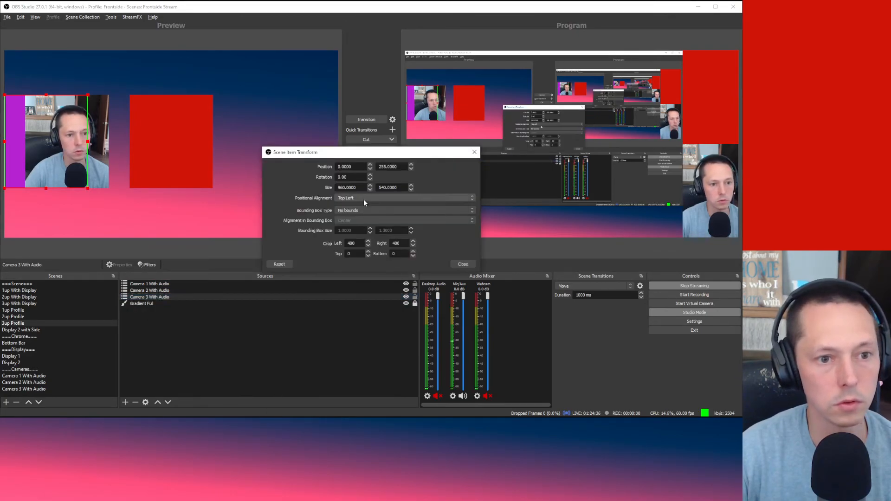
pyautogui.moveTo(361, 167); pyautogui.dragTo(195, 158)
pyautogui.write('1320')
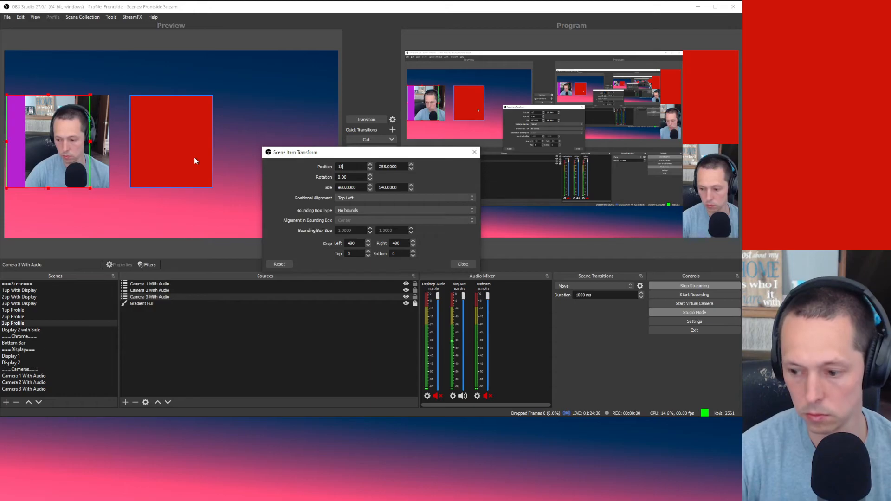
pyautogui.click(471, 265)
pyautogui.click(248, 245)
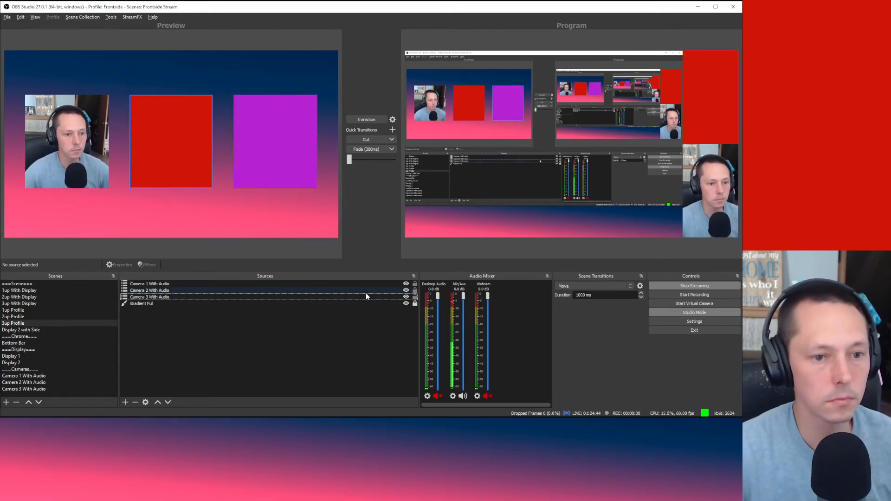
# Step: Lock the Camera 1, 2 and 3 With Audio sources
pyautogui.click(416, 283)
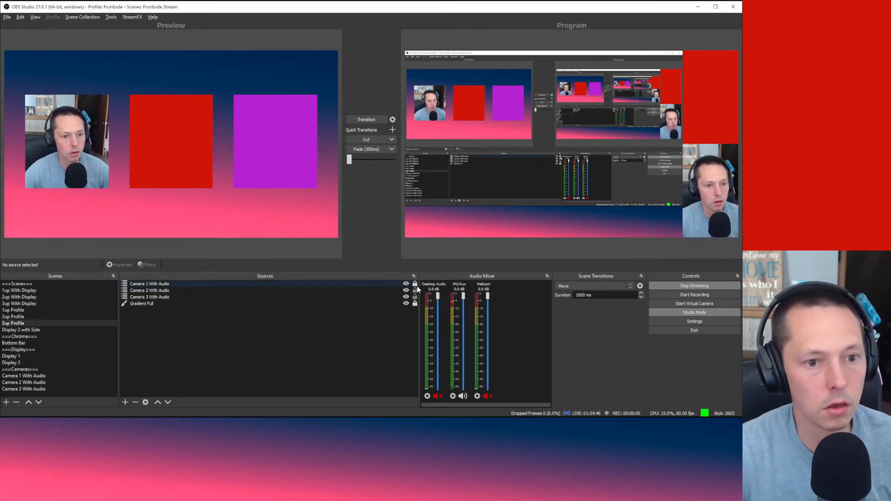
pyautogui.click(416, 290)
pyautogui.click(415, 297)
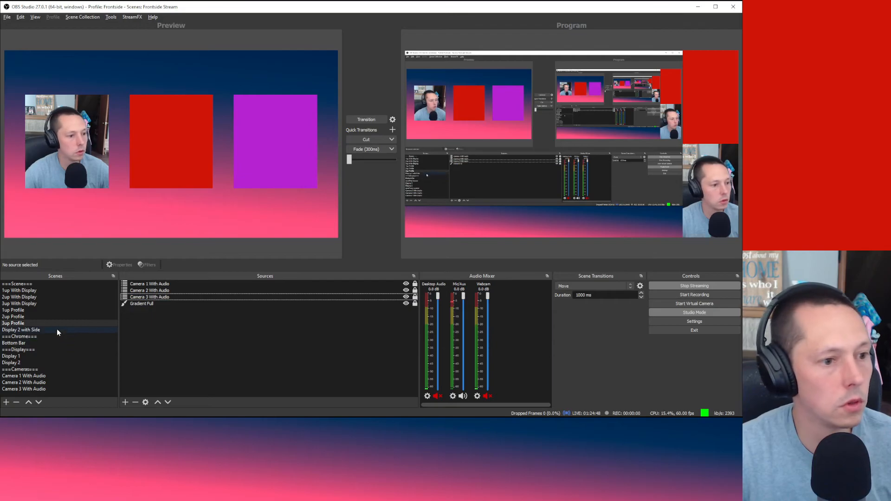
# Step: Preview the other scenes, then send the 3up Profile scene to program
pyautogui.click(57, 295)
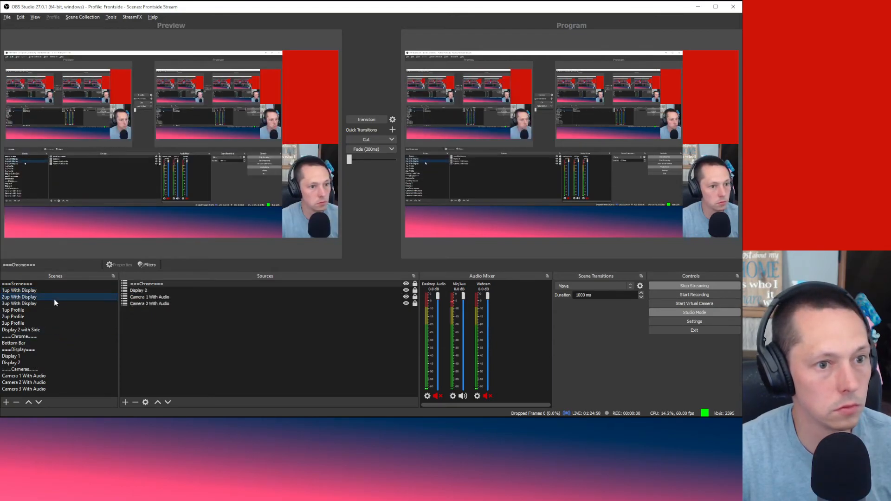
pyautogui.click(54, 304)
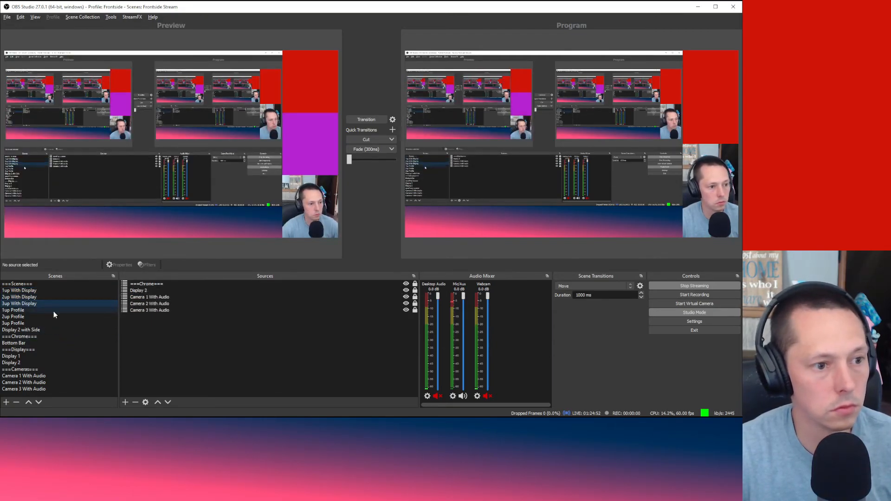
pyautogui.click(54, 310)
pyautogui.click(48, 317)
pyautogui.click(48, 323)
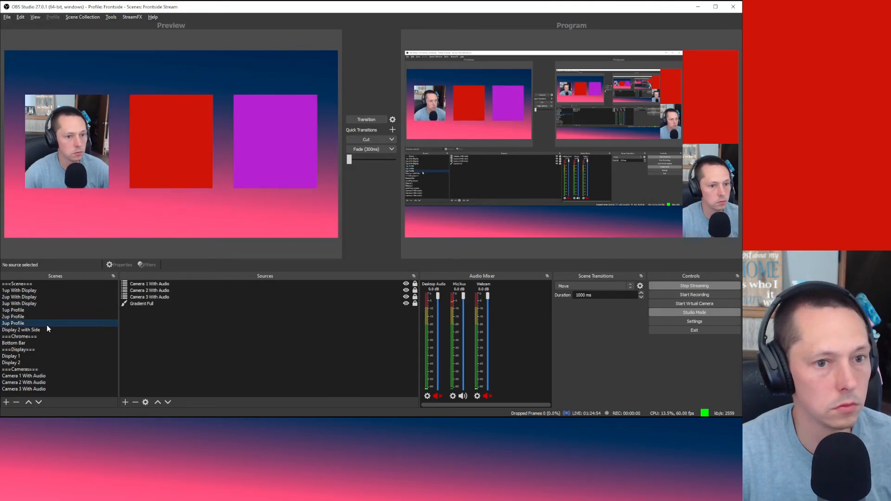
pyautogui.click(372, 121)
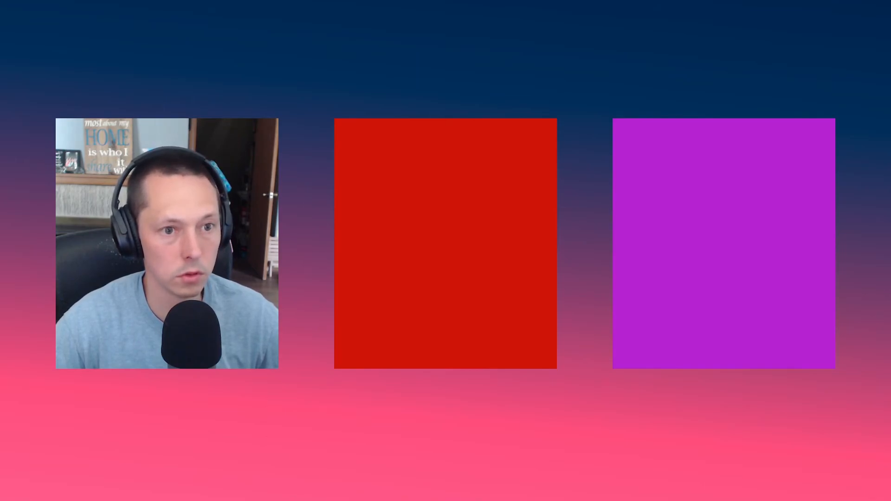
# Step: Put the 1up With Display scene on program
pyautogui.click(372, 122)
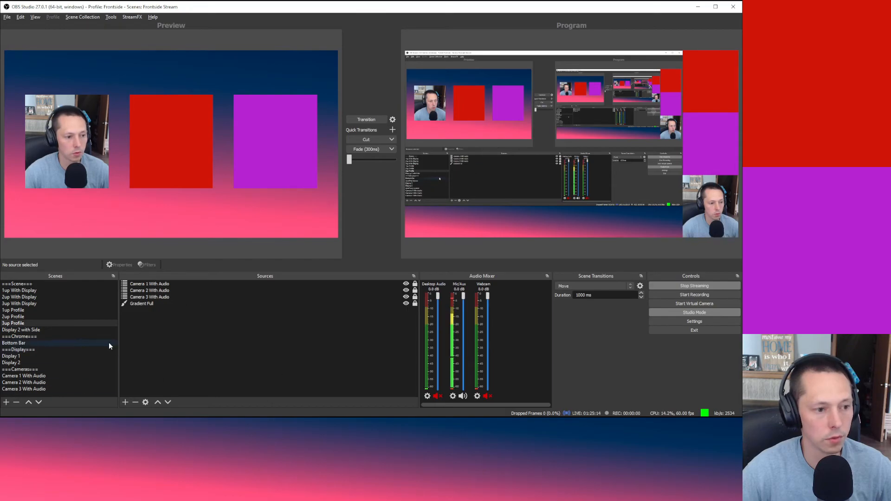
pyautogui.click(49, 343)
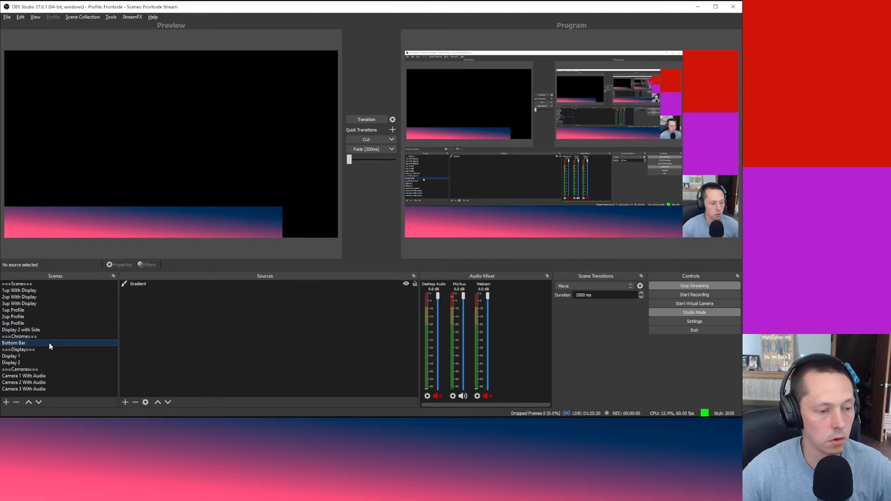
pyautogui.click(51, 291)
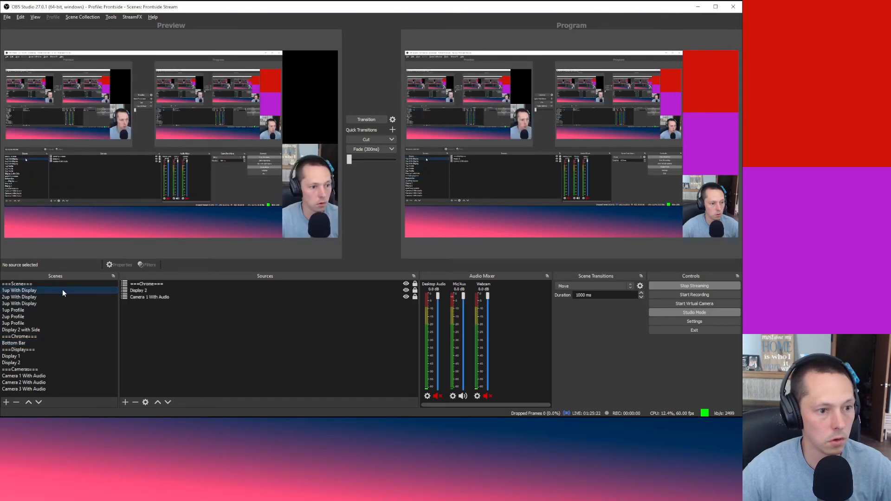
pyautogui.click(370, 119)
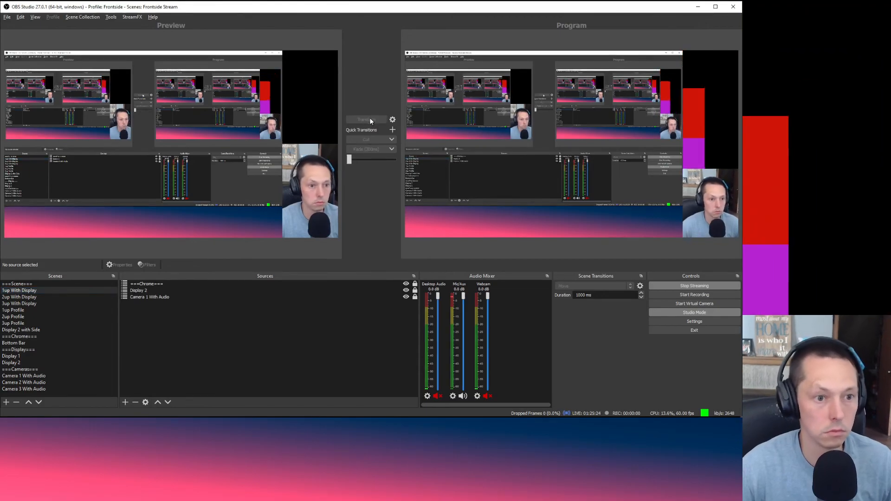
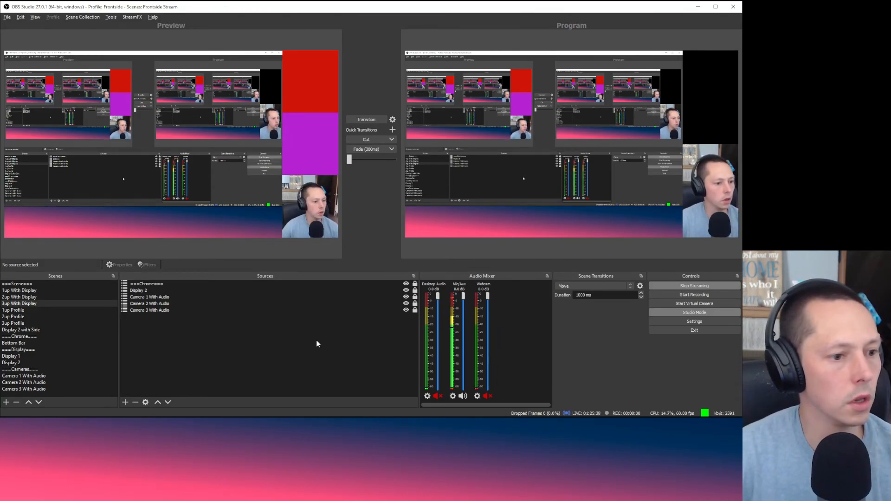
# Step: Delete the Display 2 with Side scene
pyautogui.click(48, 329)
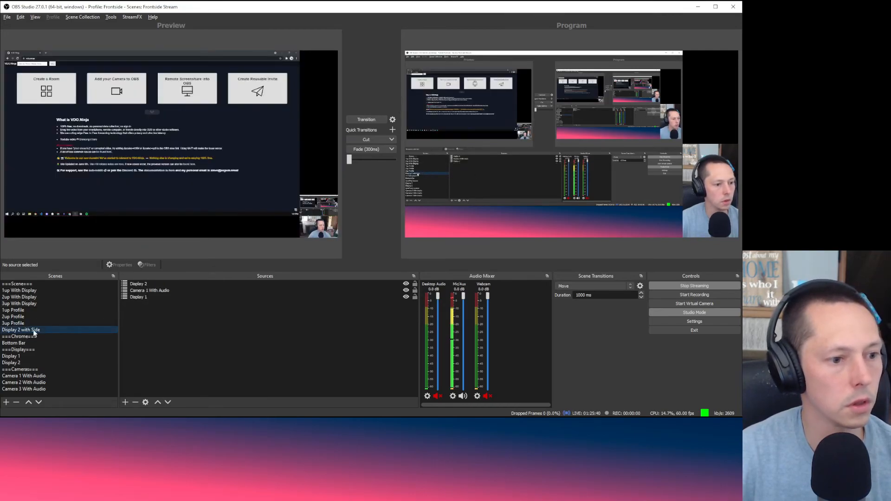
pyautogui.rightClick(37, 332)
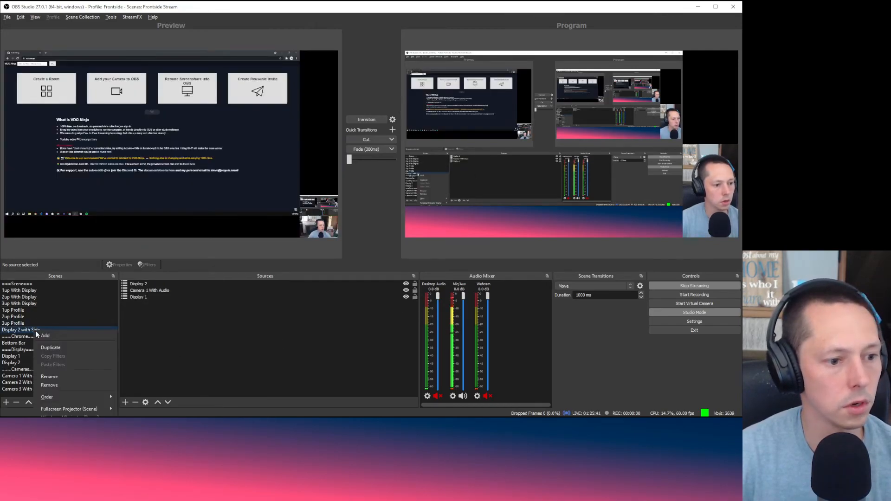
pyautogui.click(87, 385)
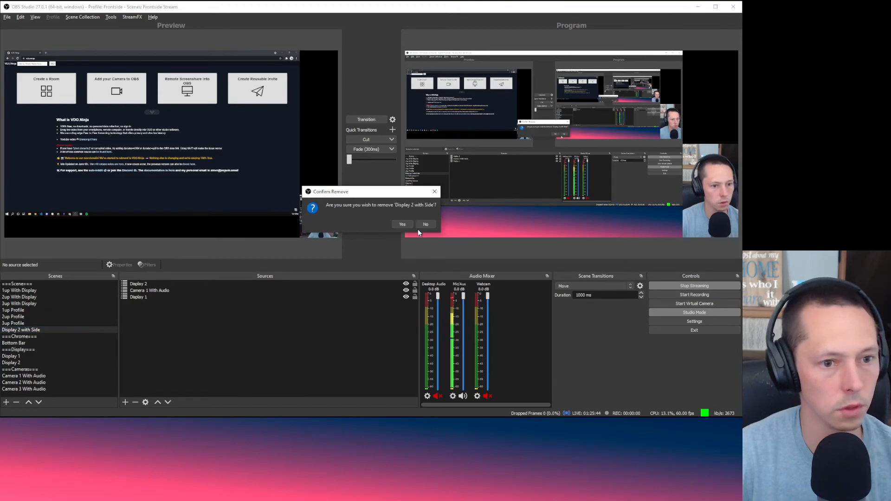
pyautogui.click(402, 225)
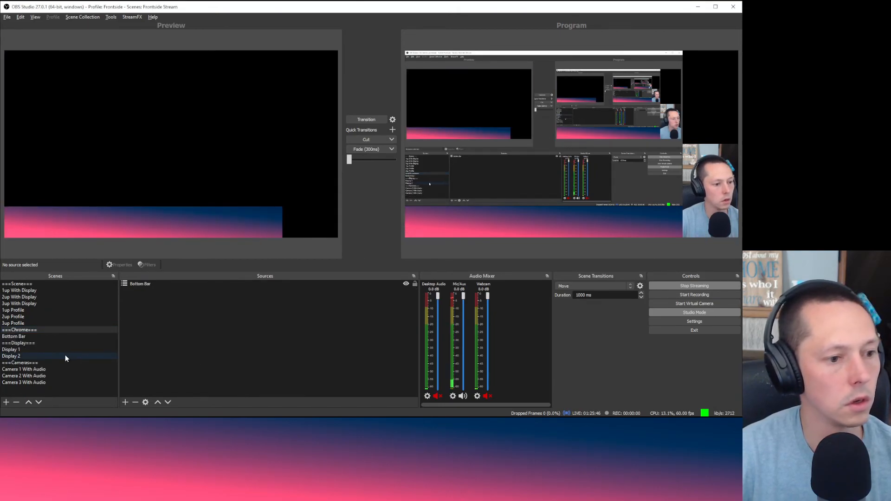
# Step: Add an empty scene named BRB, then remove it again
pyautogui.click(5, 402)
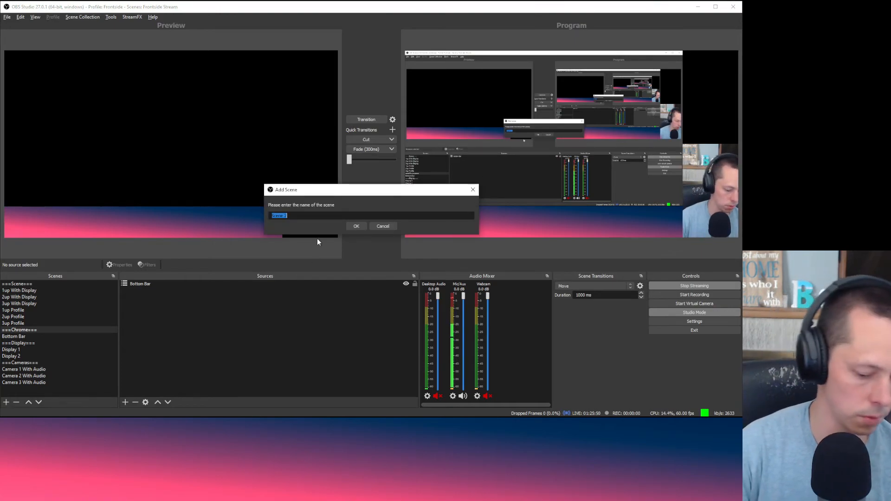
pyautogui.write('BRB')
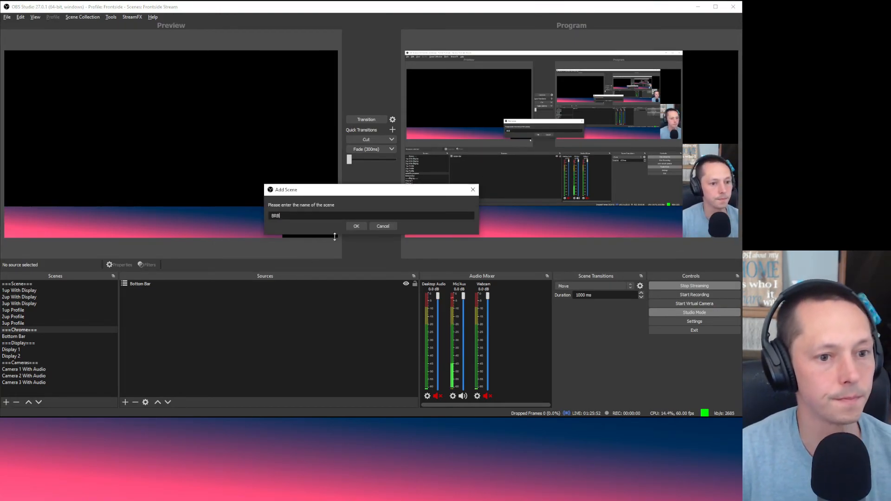
pyautogui.click(356, 227)
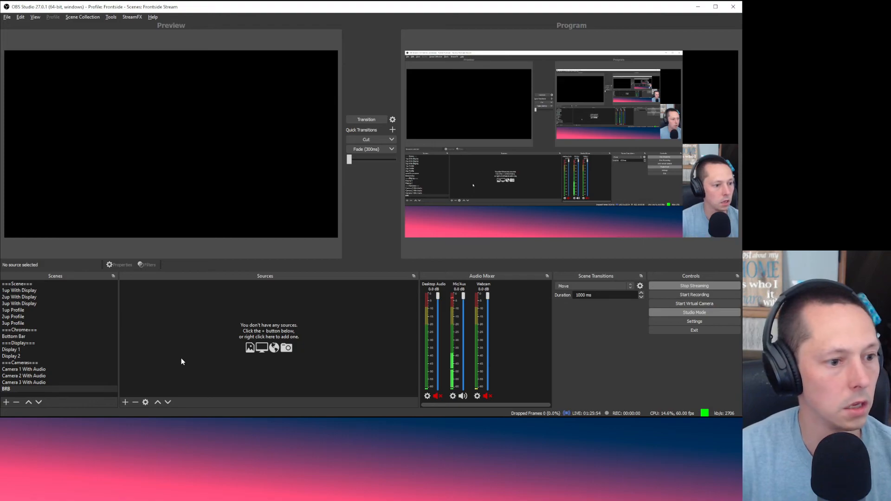
pyautogui.click(16, 402)
pyautogui.click(388, 224)
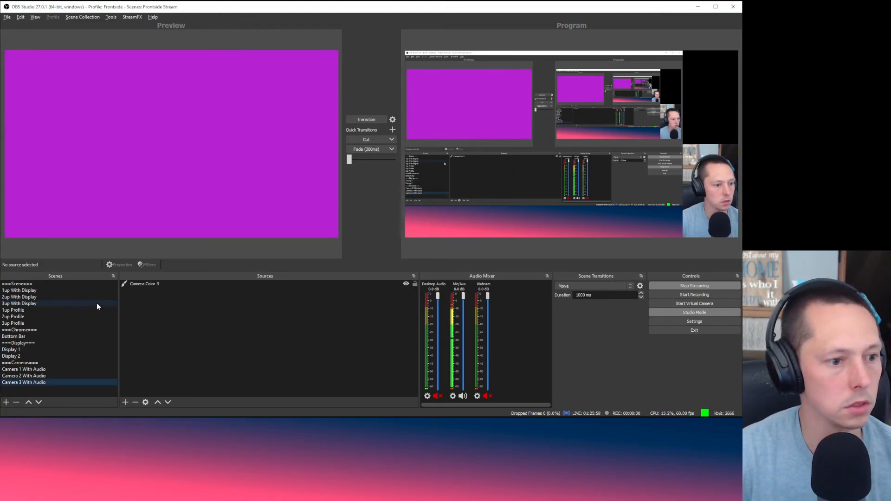
# Step: Duplicate the 1up Profile scene as BRB and move it just after 3up Profile
pyautogui.click(36, 310)
pyautogui.rightClick(31, 311)
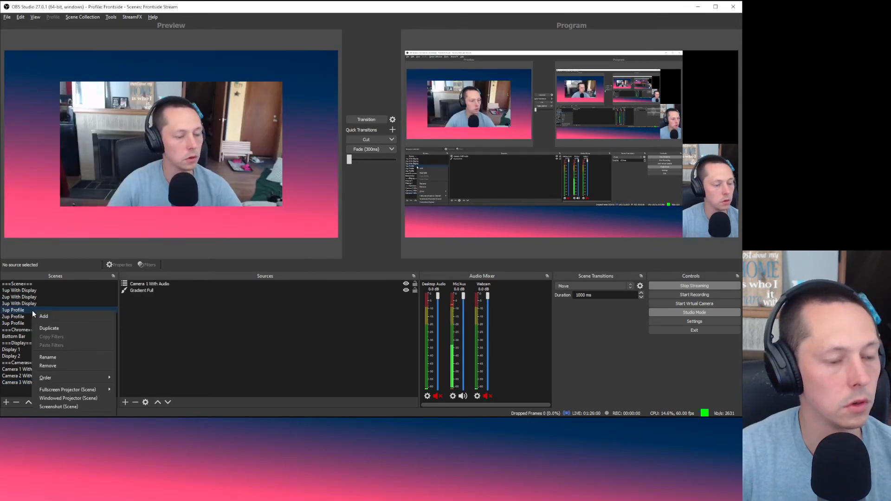
pyautogui.click(76, 329)
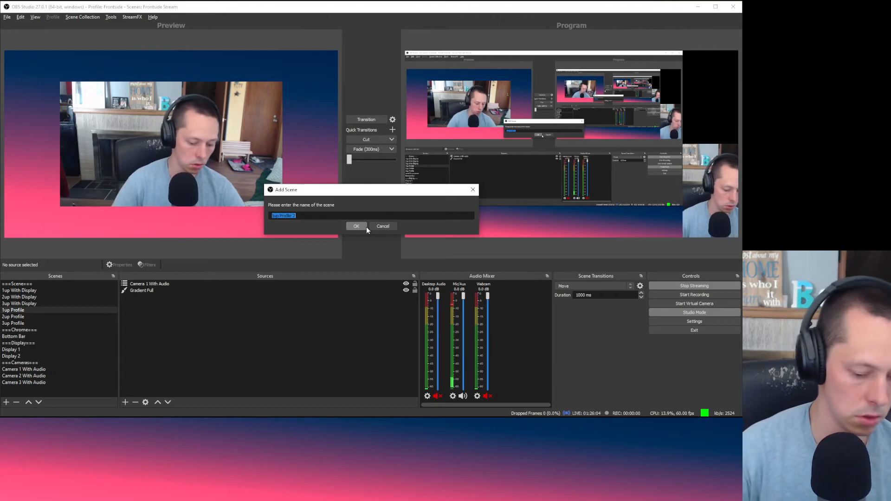
pyautogui.write('BRB')
pyautogui.press('Return')
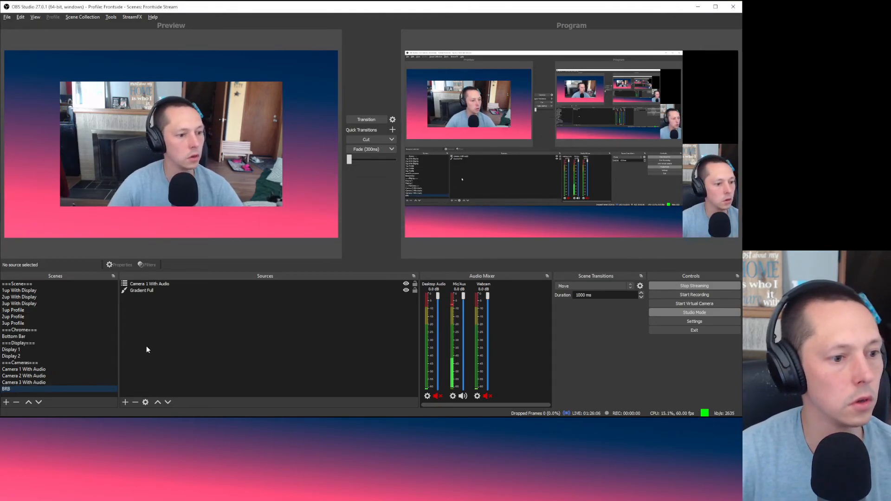
pyautogui.moveTo(72, 391); pyautogui.dragTo(74, 327)
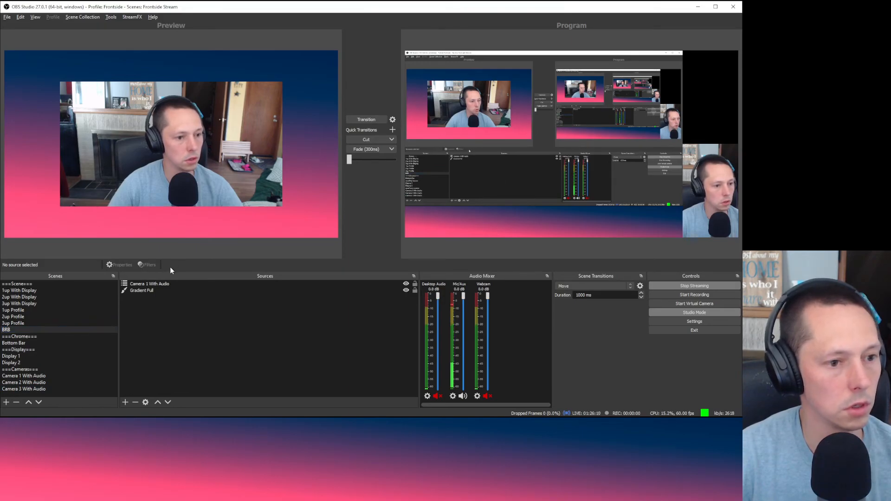
pyautogui.click(159, 283)
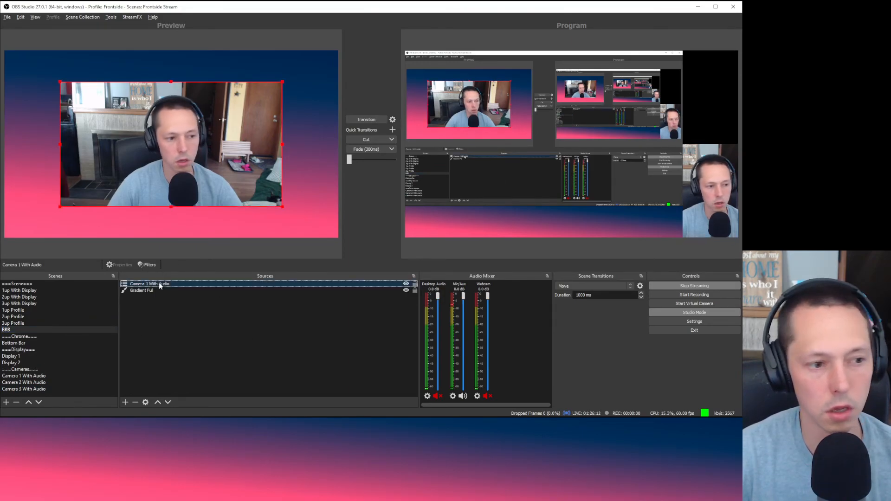
pyautogui.click(163, 315)
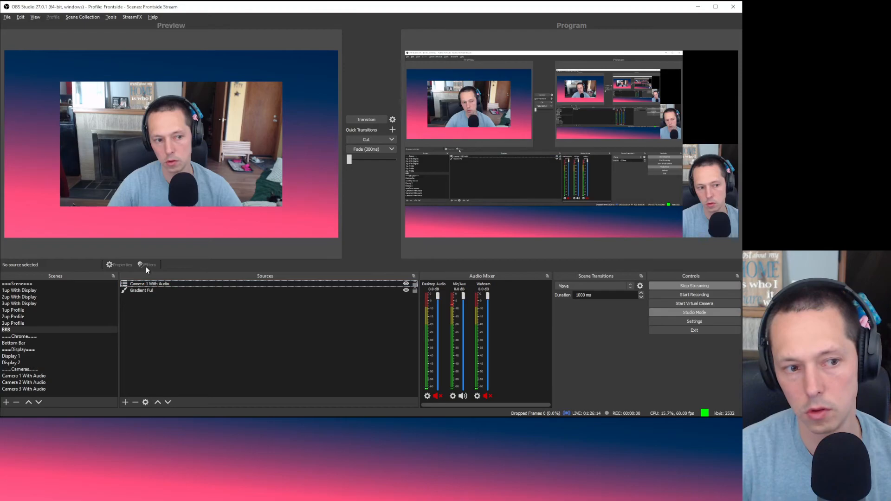
pyautogui.click(151, 284)
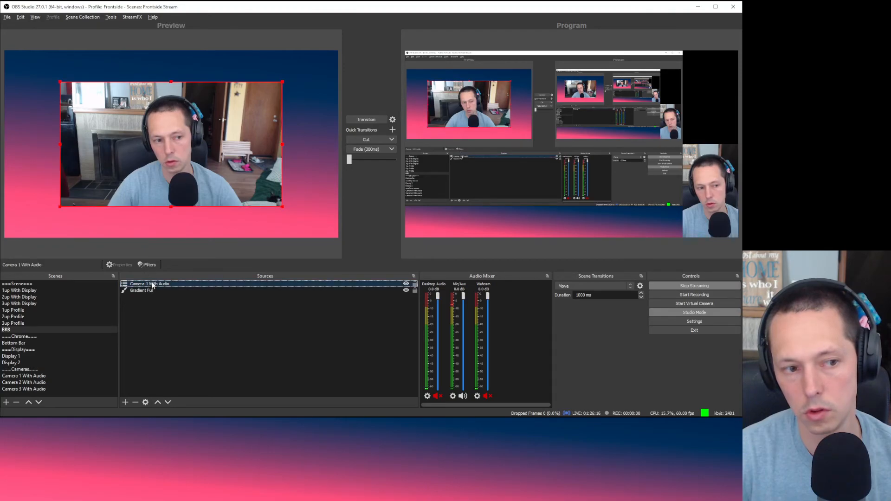
pyautogui.click(150, 266)
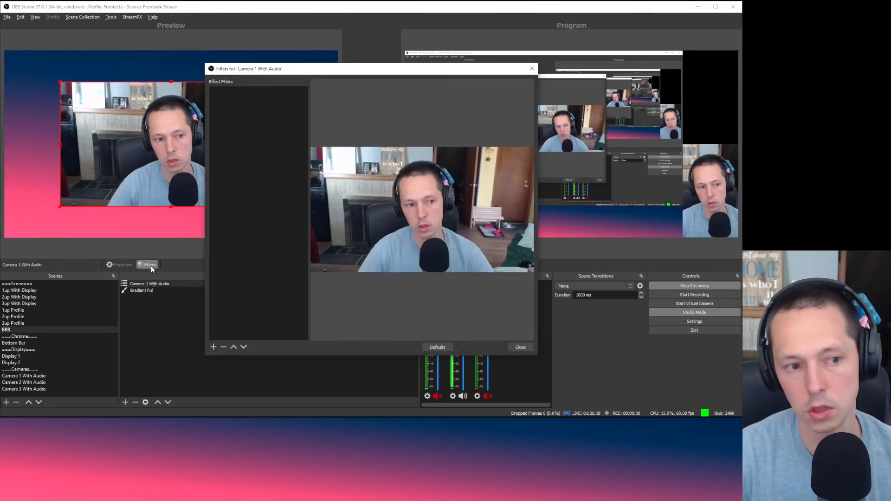
pyautogui.click(214, 346)
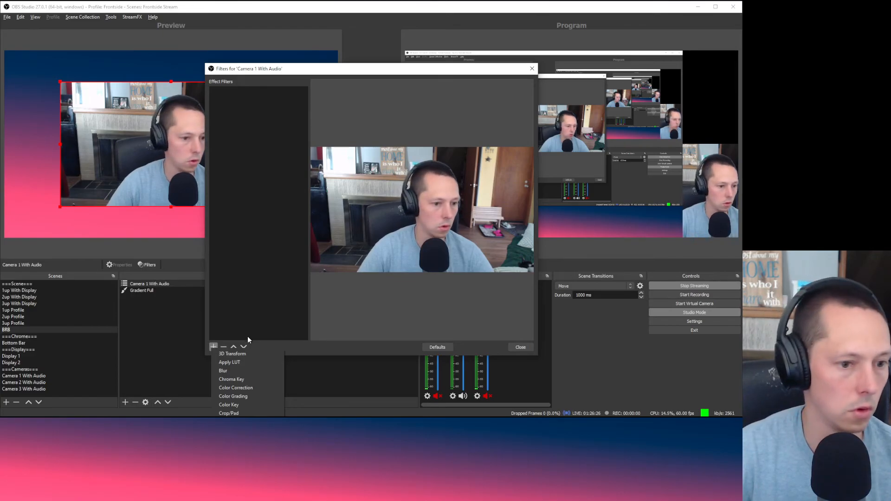
pyautogui.click(238, 370)
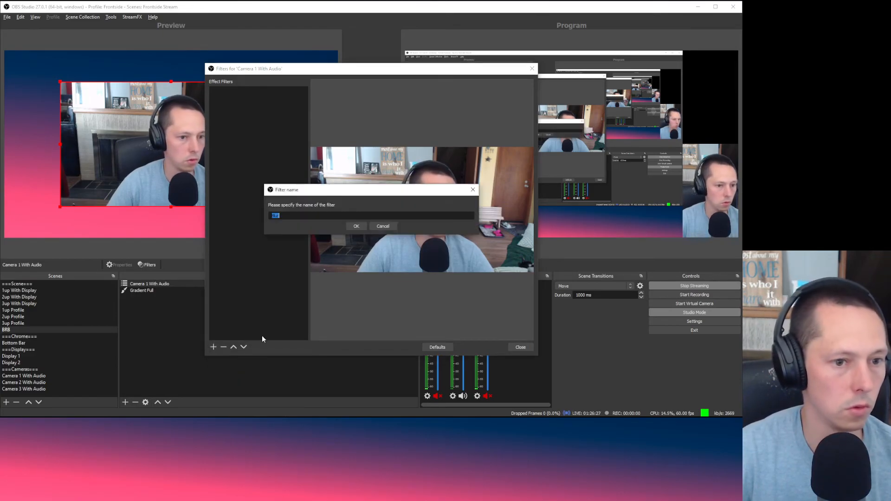
pyautogui.click(357, 226)
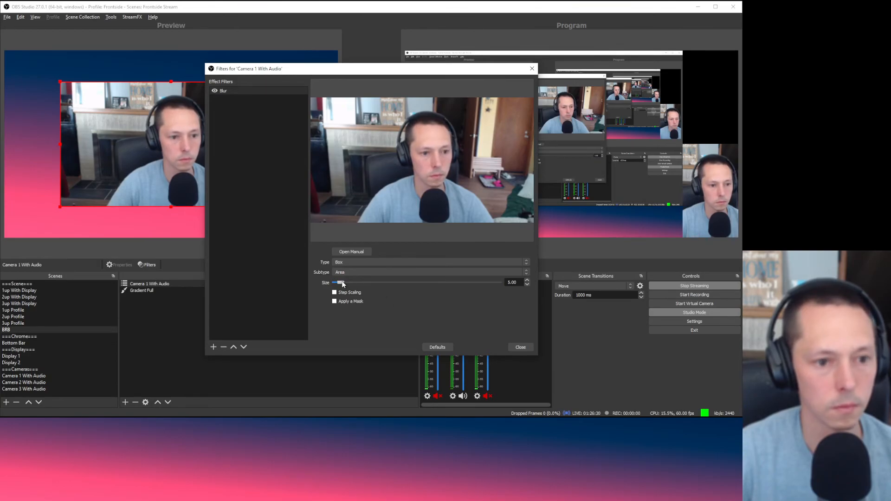
pyautogui.moveTo(341, 283); pyautogui.dragTo(467, 280)
pyautogui.click(520, 347)
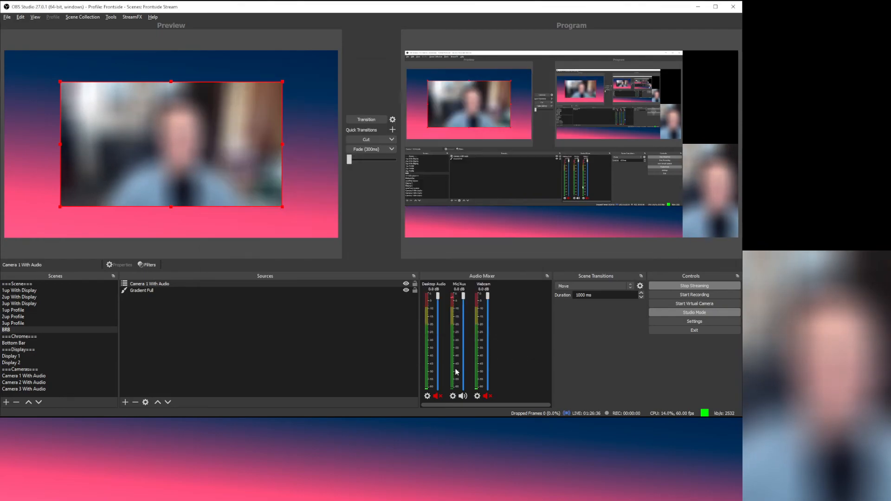
pyautogui.click(294, 385)
pyautogui.click(43, 311)
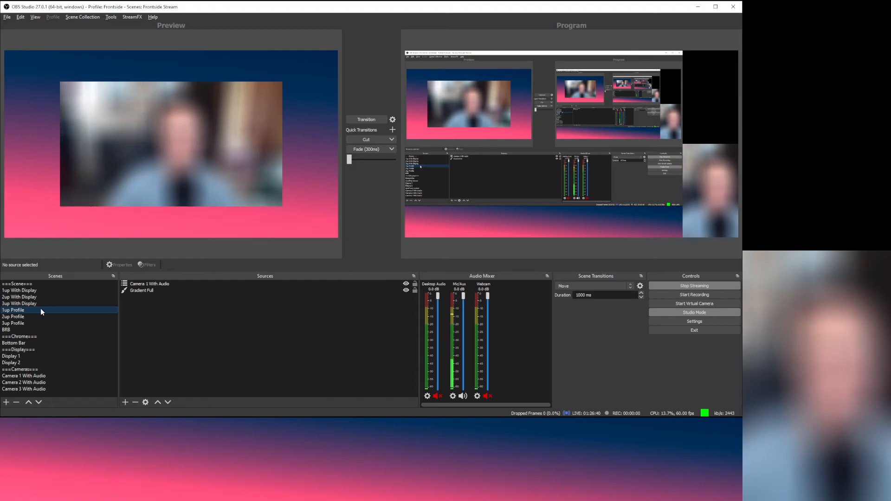
pyautogui.click(36, 290)
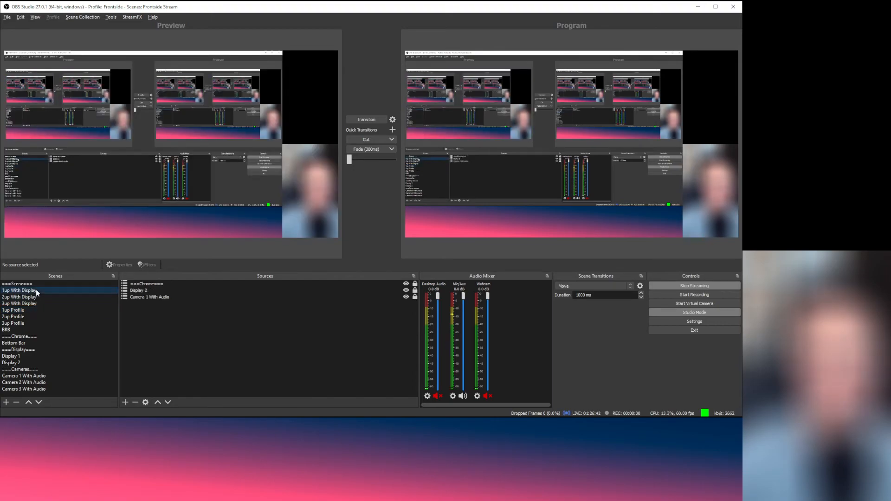
pyautogui.click(40, 330)
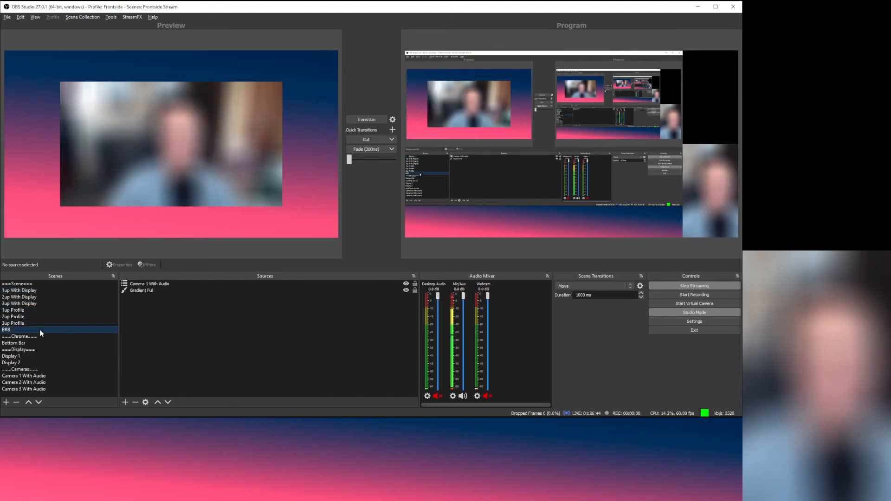
pyautogui.click(174, 285)
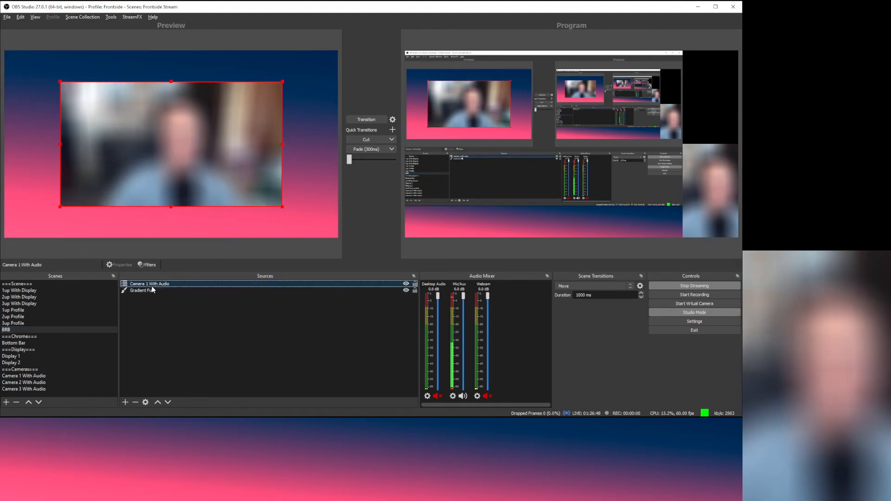
pyautogui.click(147, 265)
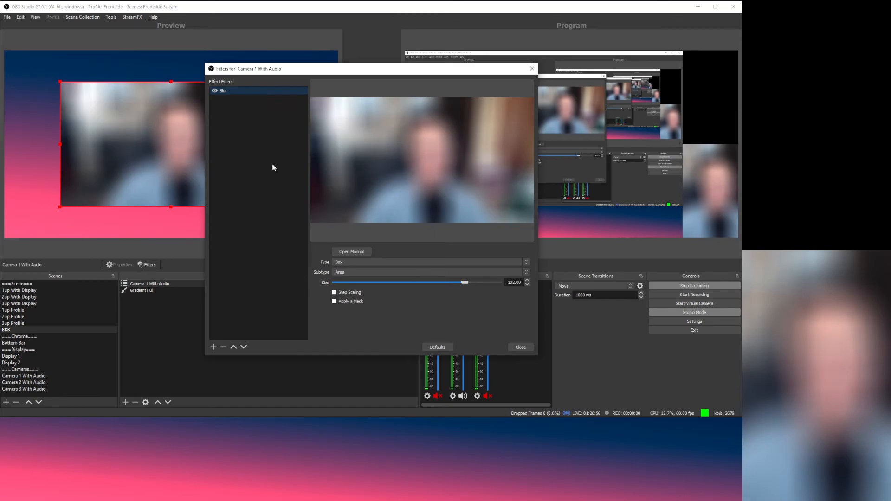
pyautogui.click(224, 347)
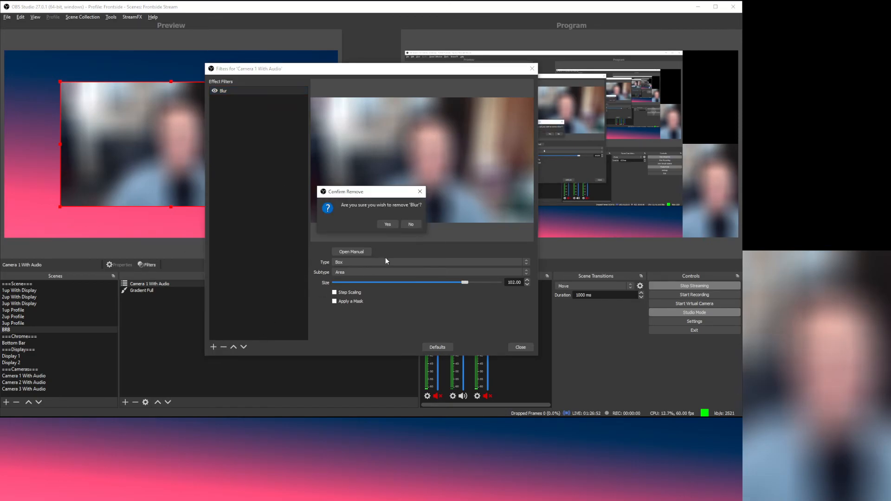
pyautogui.click(388, 224)
pyautogui.click(513, 349)
pyautogui.click(171, 328)
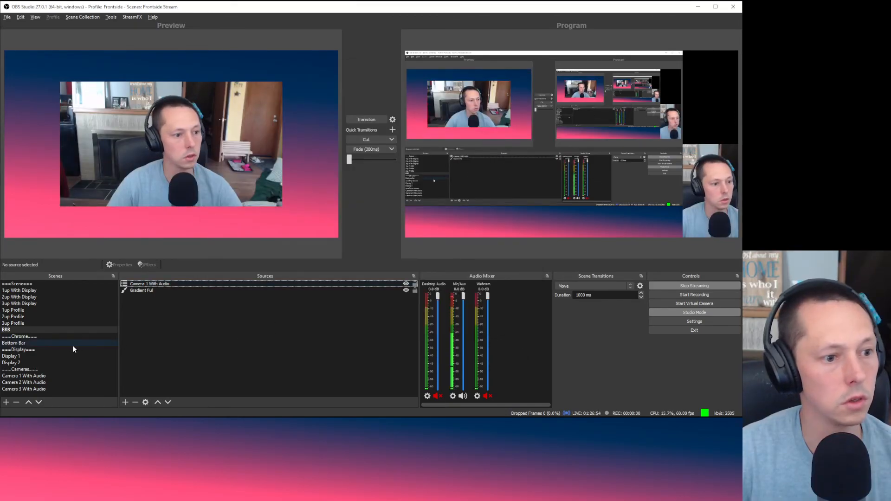
# Step: Add a scene named 'Blurred Camera 1' and move it up to sit under ===Cameras===
pyautogui.click(21, 330)
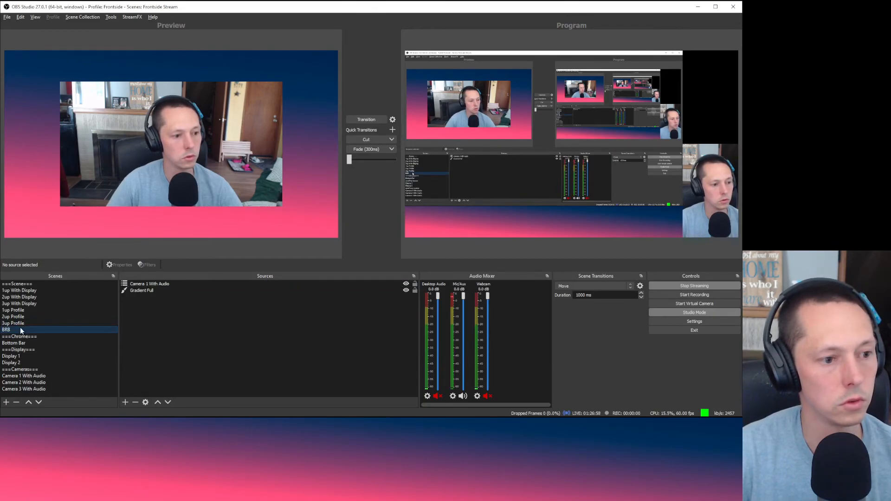
pyautogui.click(156, 350)
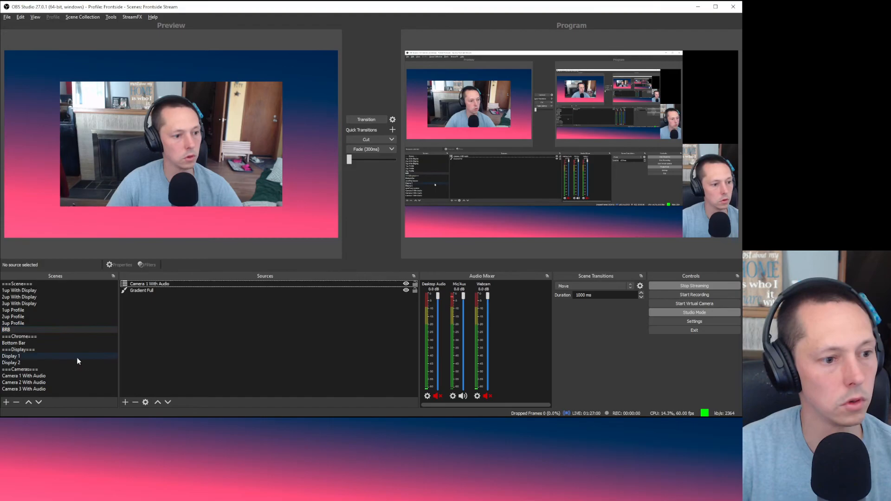
pyautogui.click(50, 369)
pyautogui.rightClick(44, 371)
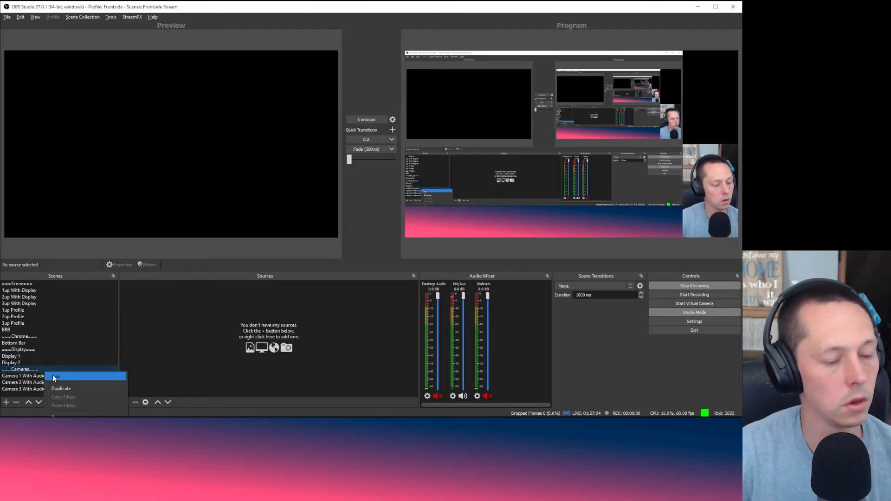
pyautogui.click(54, 377)
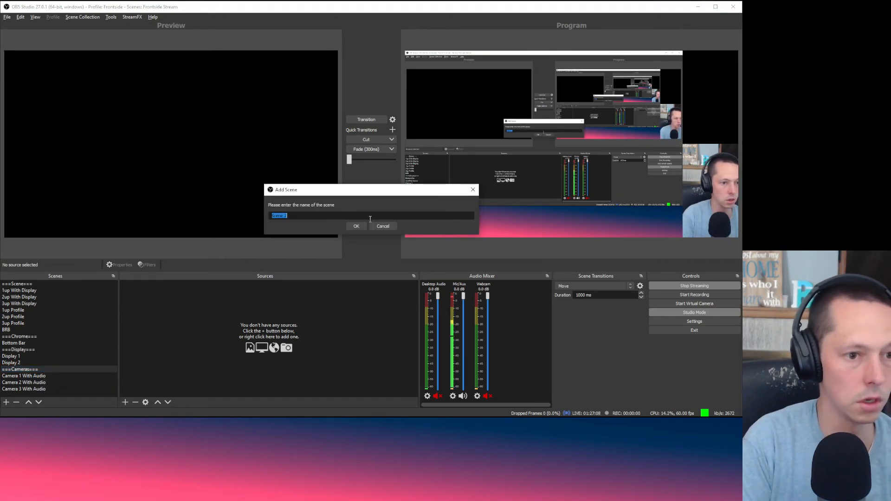
pyautogui.write('Blurred')
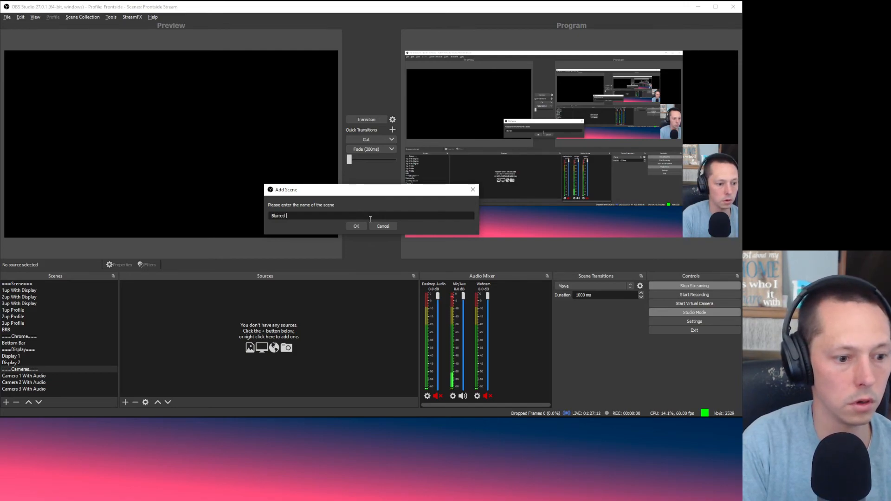
pyautogui.write(' Camera')
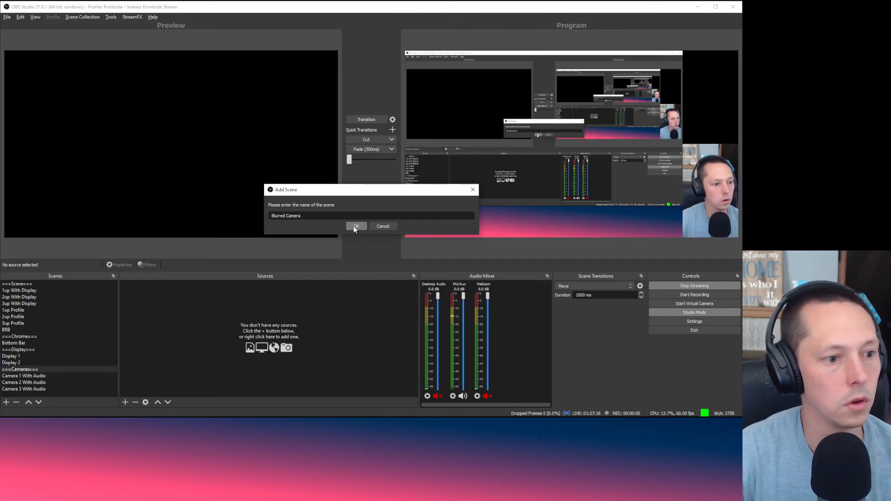
pyautogui.write(' 1')
pyautogui.click(355, 226)
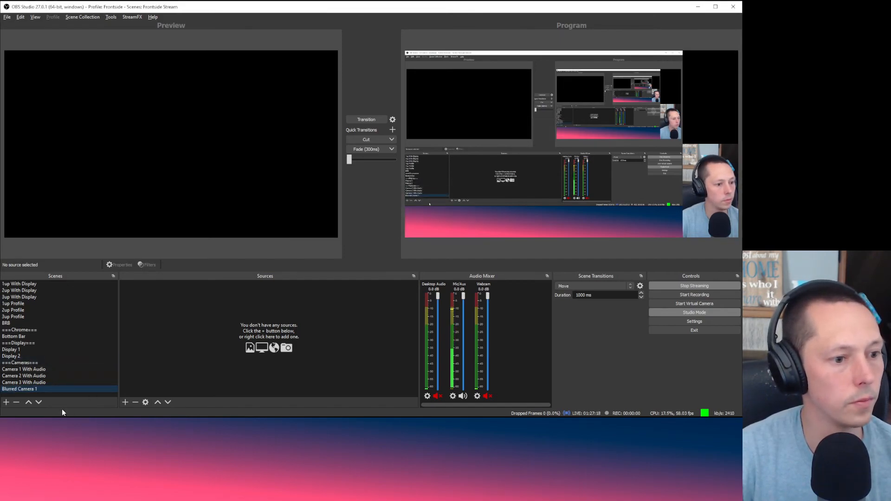
pyautogui.click(28, 403)
pyautogui.click(28, 403)
pyautogui.click(28, 403)
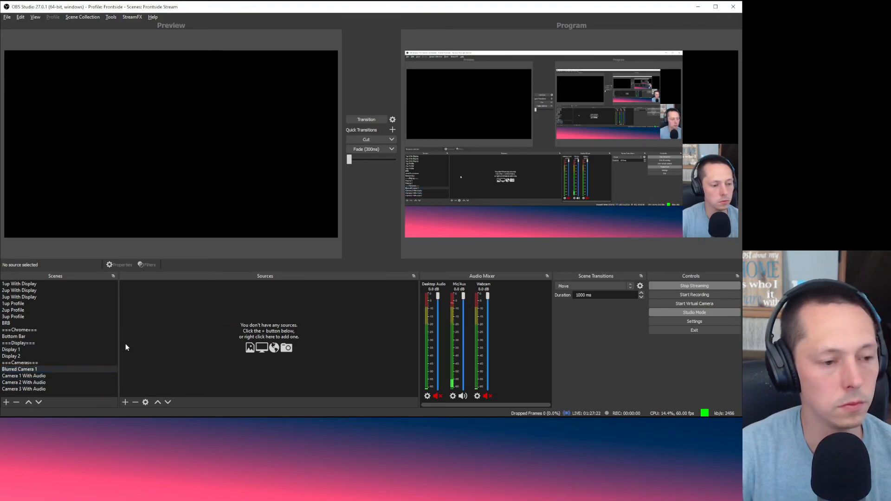
# Step: Add the existing Camera 1 With Audio scene as a source inside Blurred Camera 1
pyautogui.click(34, 370)
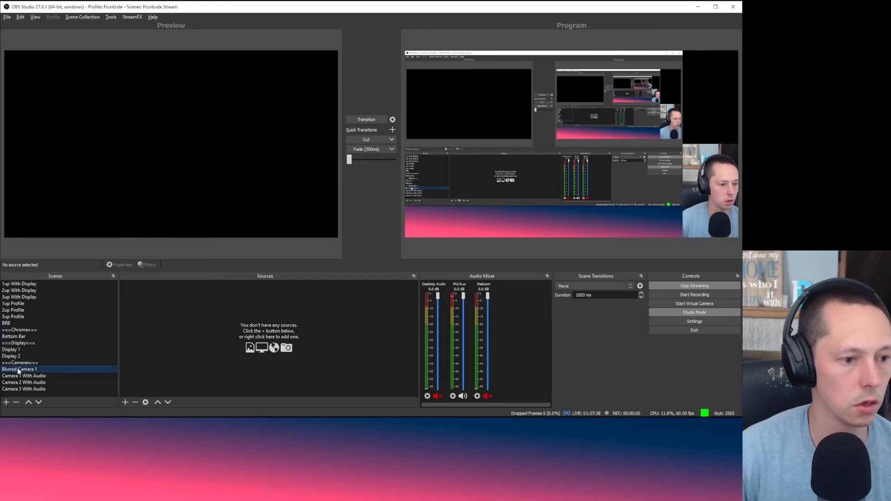
pyautogui.rightClick(155, 329)
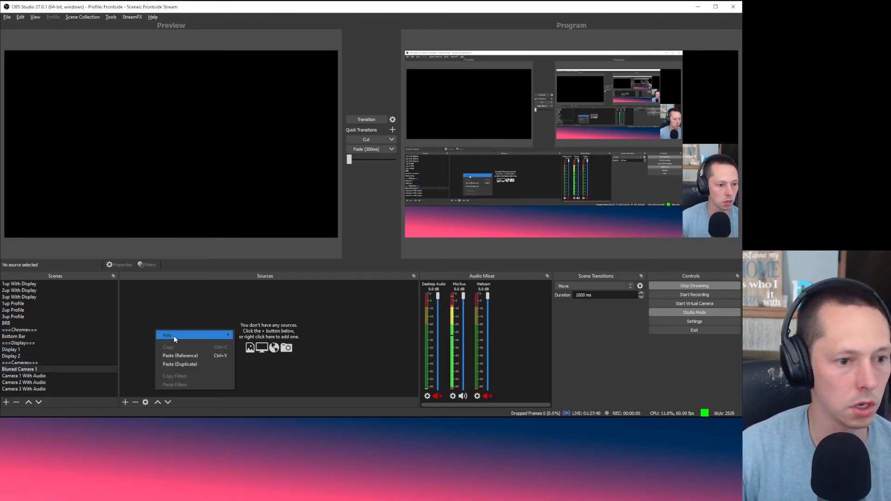
pyautogui.moveTo(174, 336)
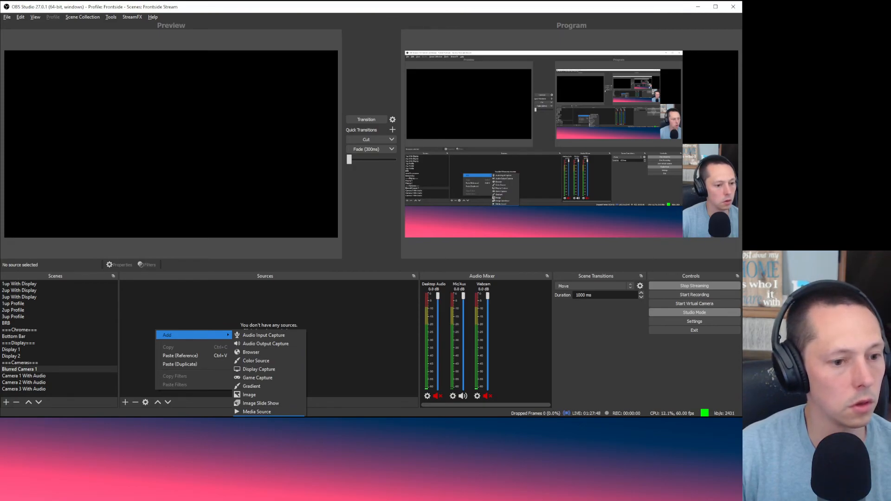
pyautogui.click(260, 419)
pyautogui.scroll(-3, 365, 221)
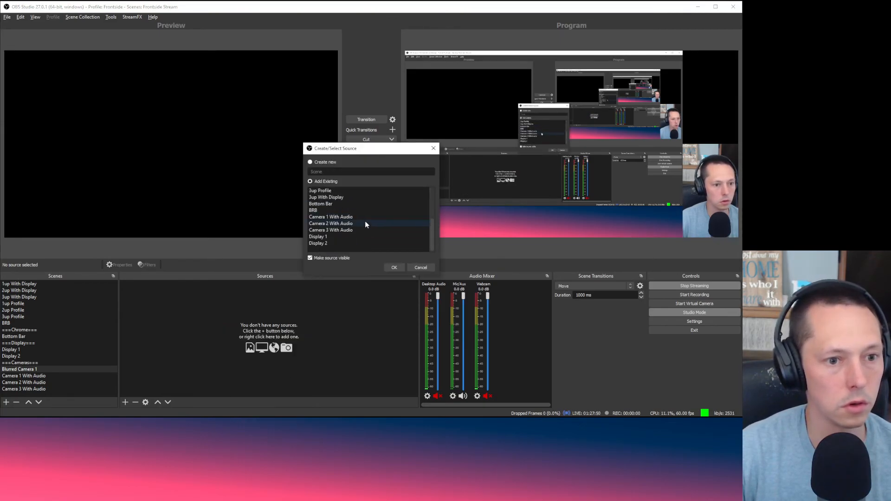
pyautogui.click(360, 217)
pyautogui.click(392, 267)
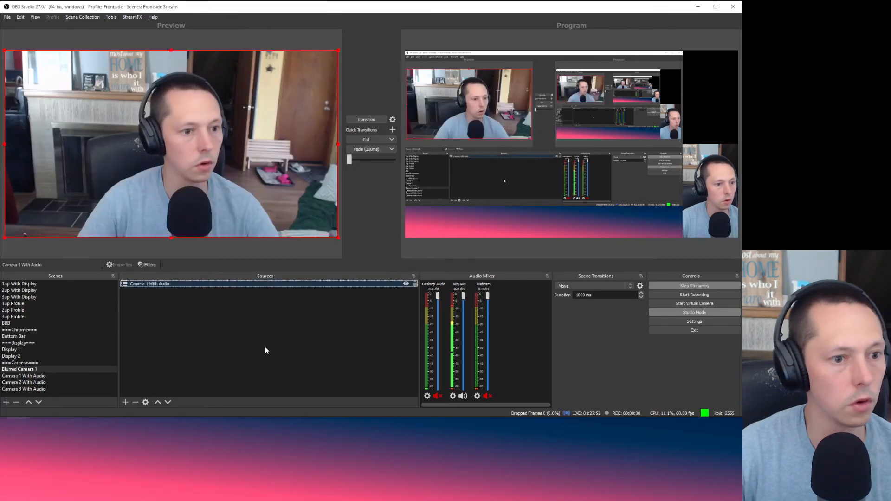
pyautogui.click(265, 350)
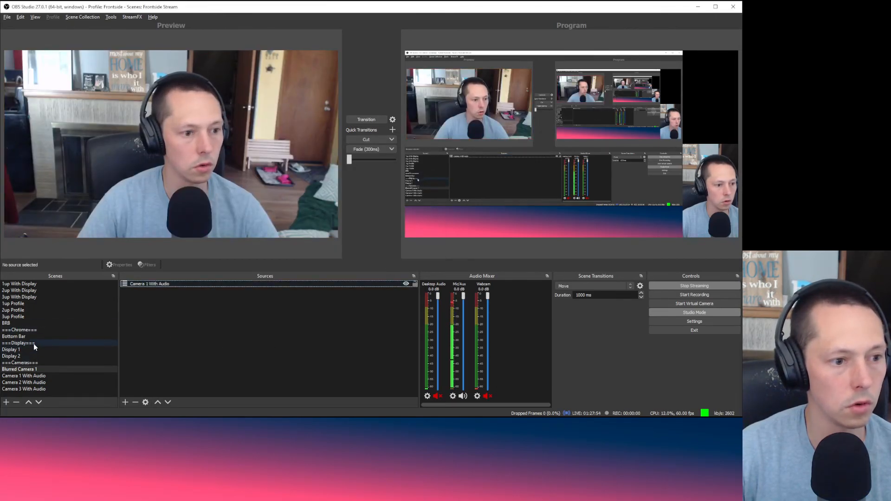
# Step: Remove the Camera 1 With Audio source from the BRB scene
pyautogui.click(37, 324)
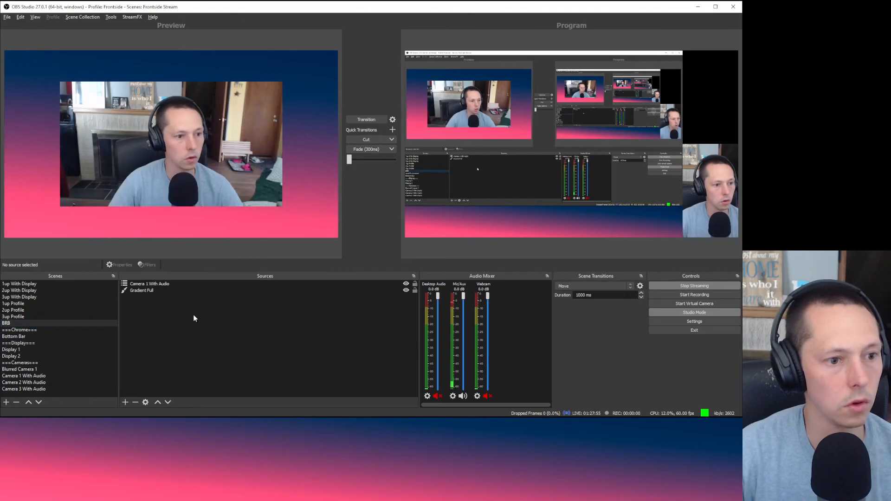
pyautogui.click(184, 283)
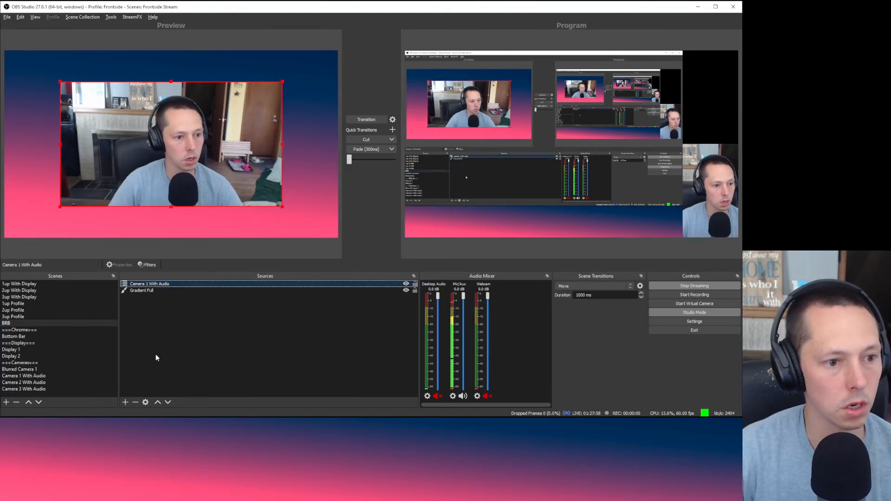
pyautogui.click(135, 402)
# Step: Confirm the removal and add the Blurred Camera 1 scene as a source in BRB
pyautogui.click(407, 224)
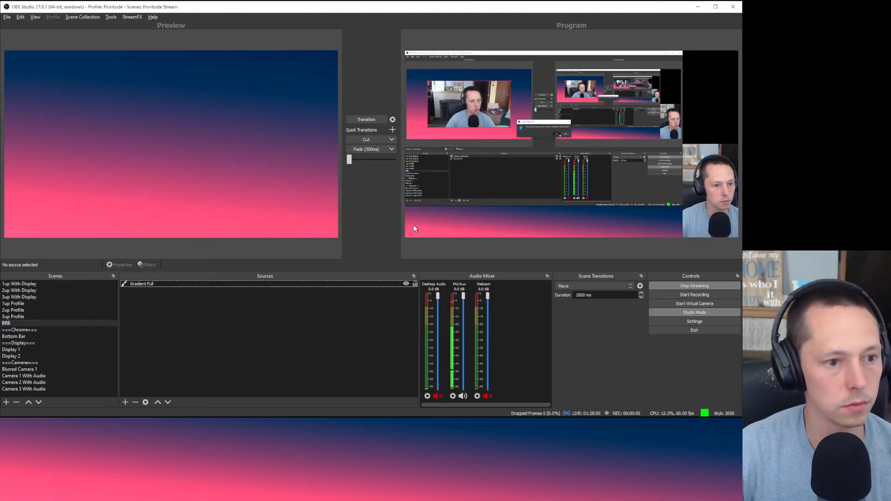
pyautogui.click(125, 402)
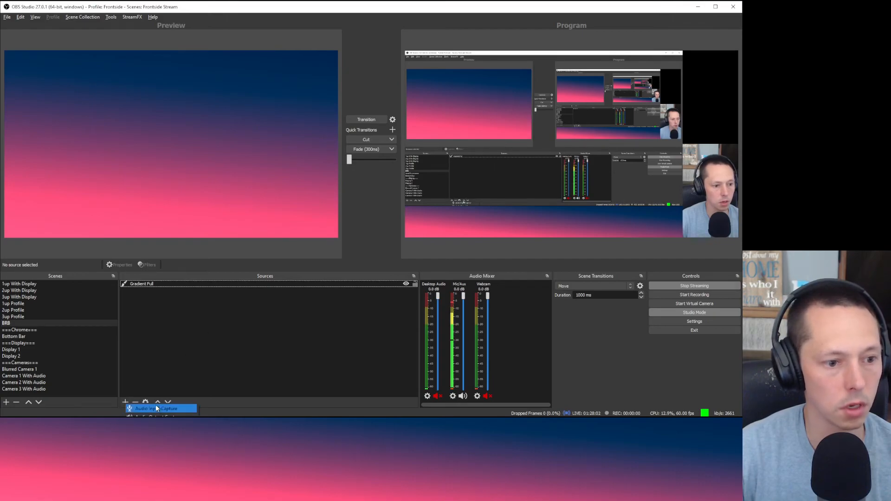
pyautogui.click(151, 484)
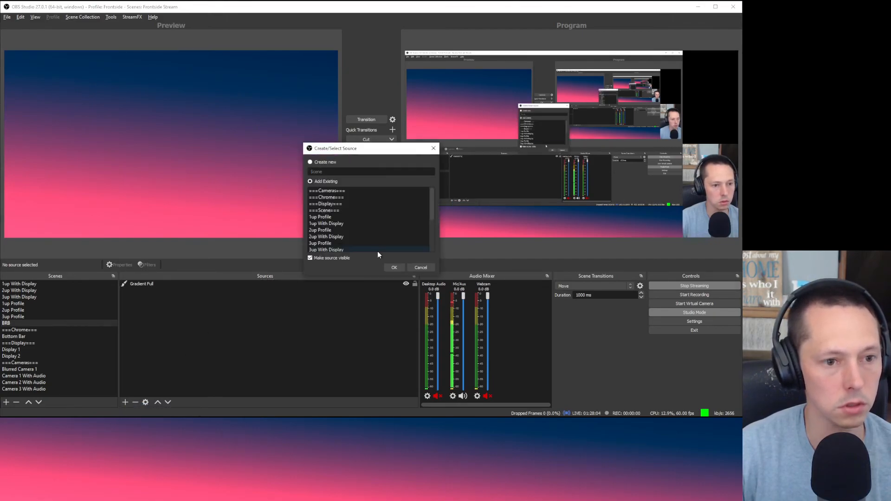
pyautogui.scroll(-3, 376, 236)
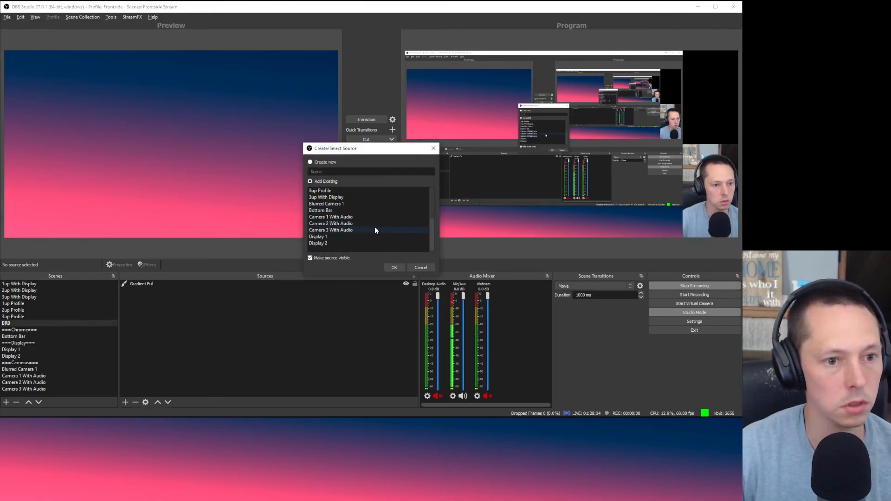
pyautogui.click(365, 205)
pyautogui.click(394, 268)
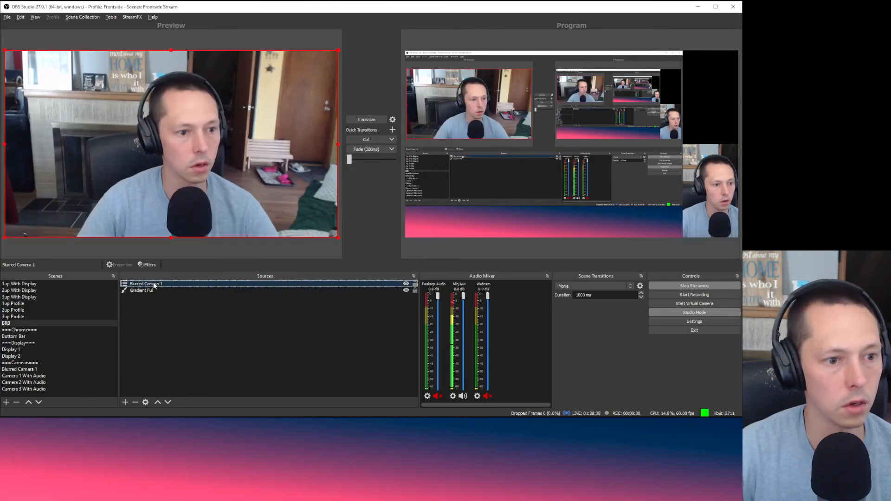
# Step: Add a Blur filter to Blurred Camera 1 with size 57
pyautogui.click(148, 264)
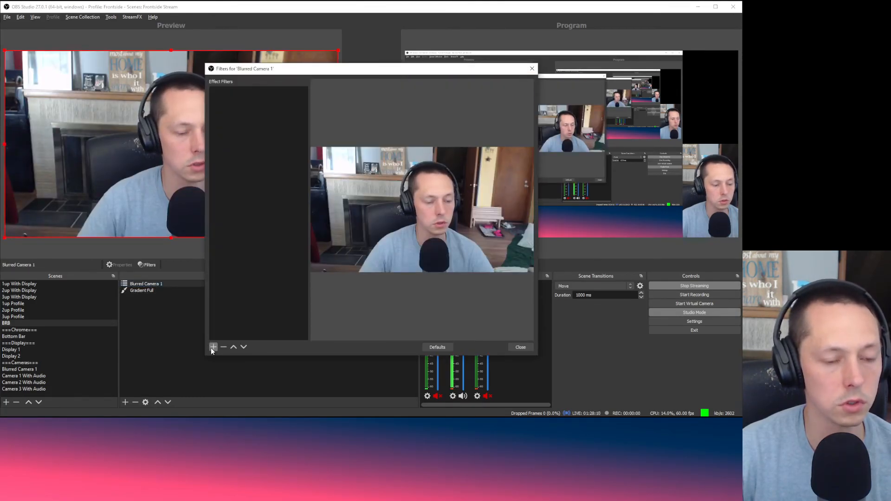
pyautogui.click(213, 347)
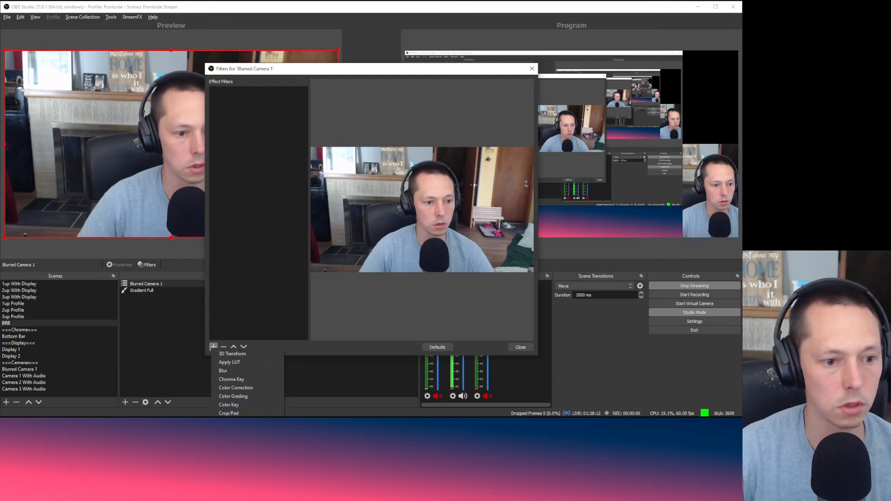
pyautogui.click(263, 372)
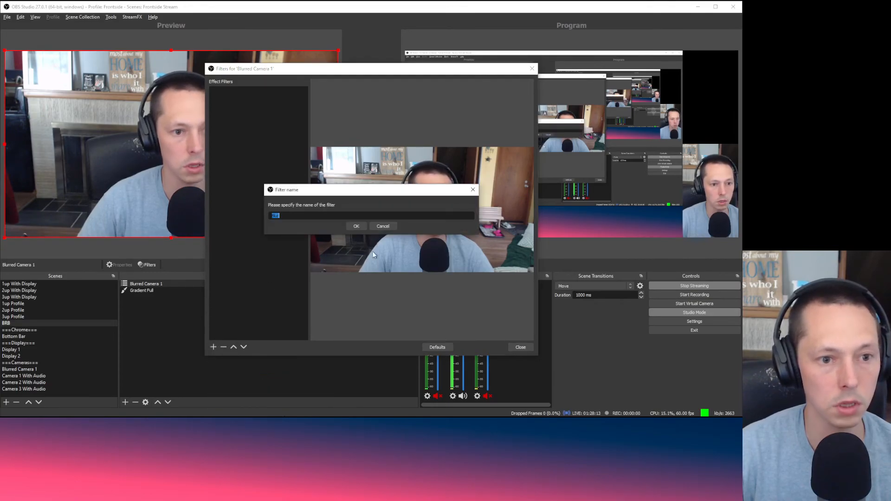
pyautogui.click(352, 229)
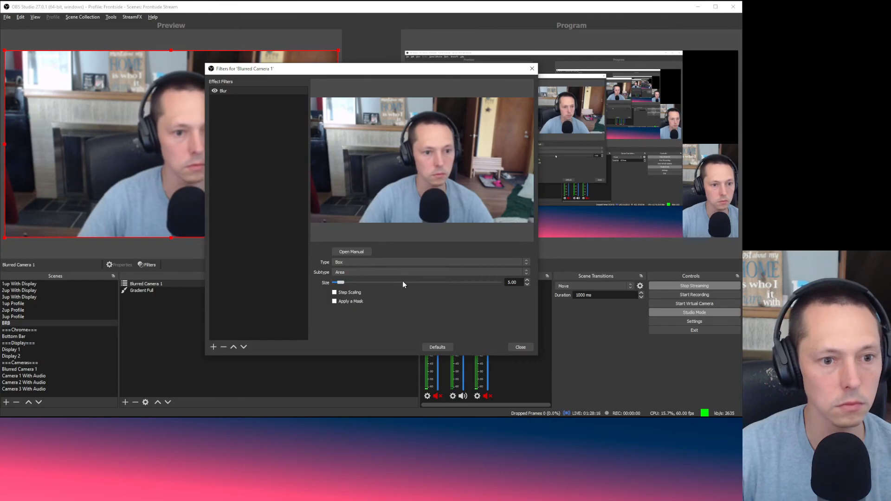
pyautogui.moveTo(341, 282); pyautogui.dragTo(407, 283)
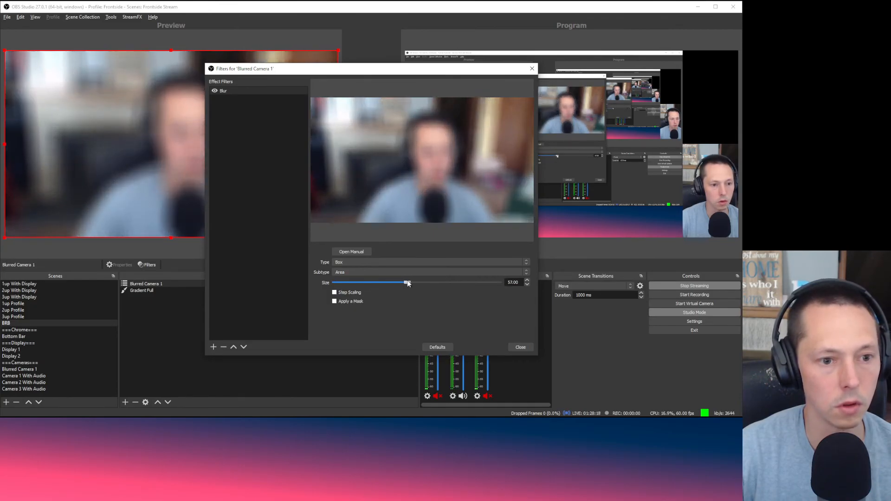
# Step: Try Box Linear, Gaussian Linear and Dual Filtering, then settle on Gaussian blur at size 107
pyautogui.click(429, 261)
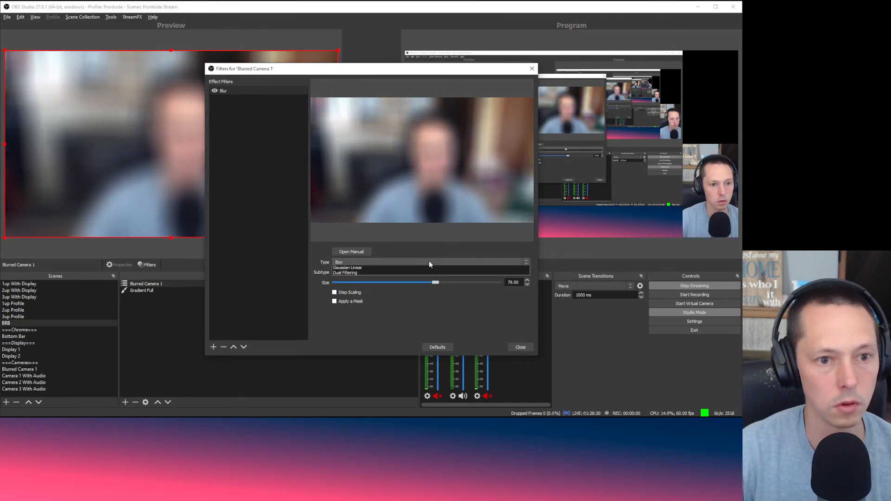
pyautogui.click(430, 272)
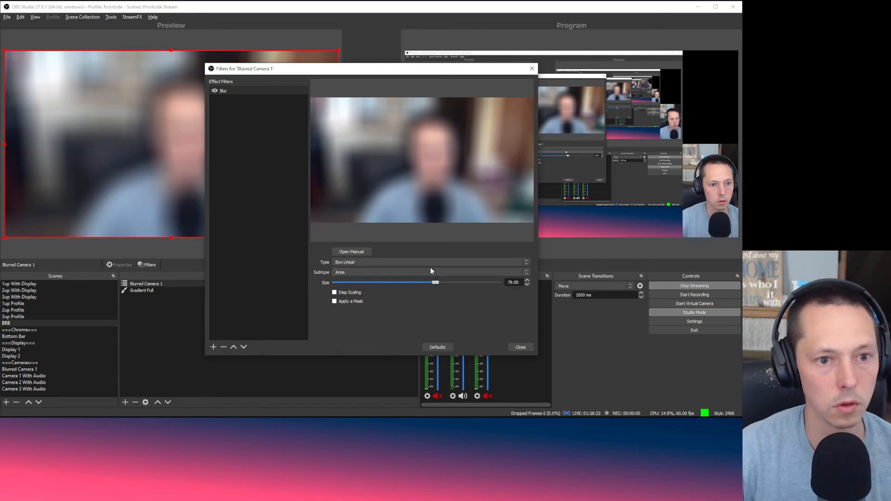
pyautogui.click(431, 263)
pyautogui.click(428, 285)
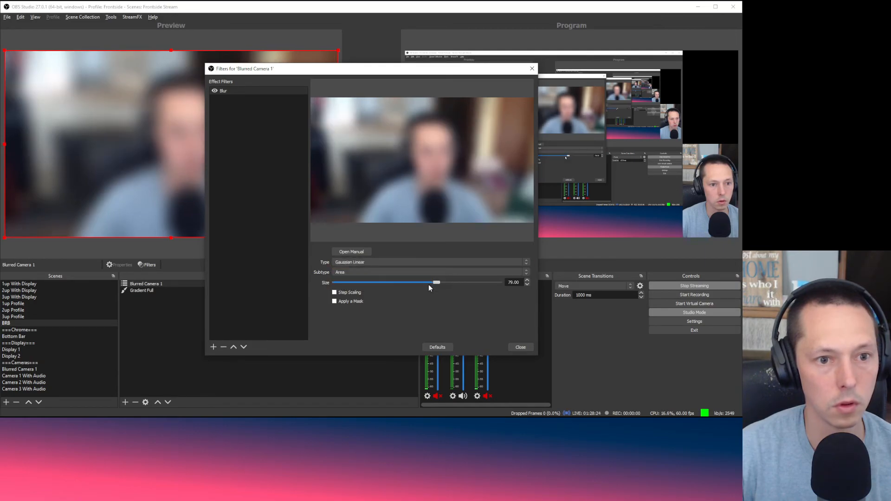
pyautogui.click(439, 263)
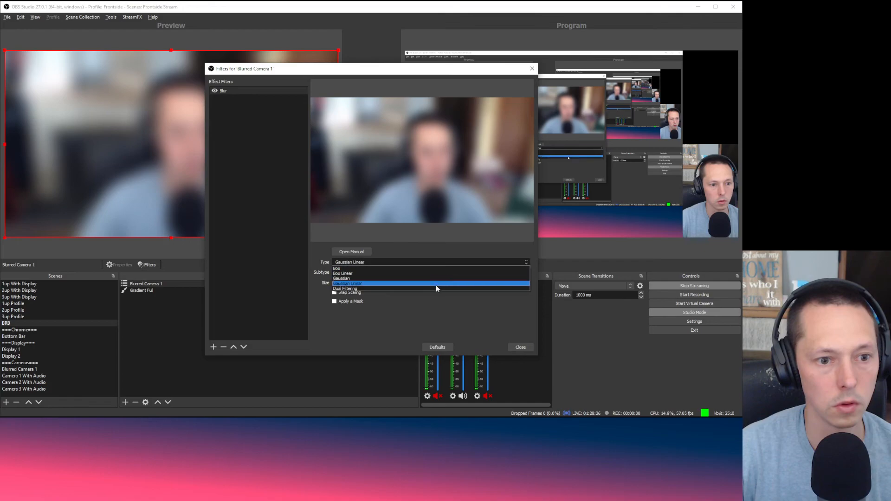
pyautogui.click(435, 287)
pyautogui.click(437, 262)
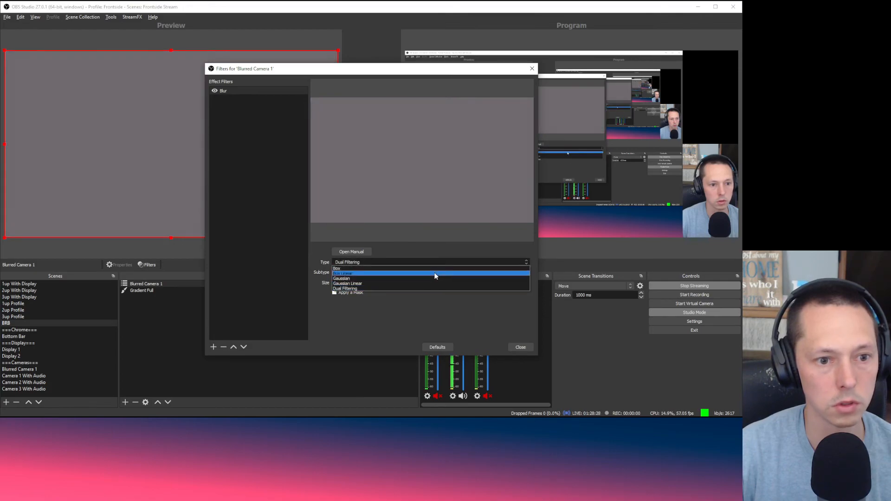
pyautogui.click(436, 279)
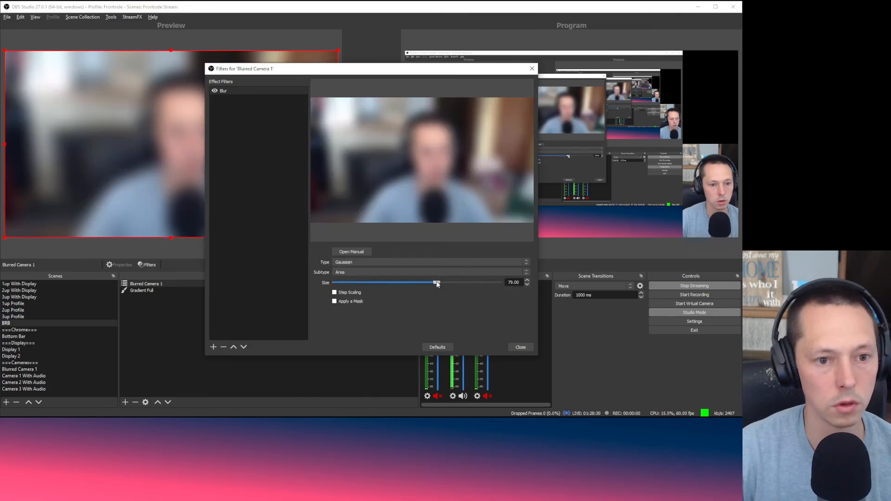
pyautogui.moveTo(436, 284); pyautogui.dragTo(472, 283)
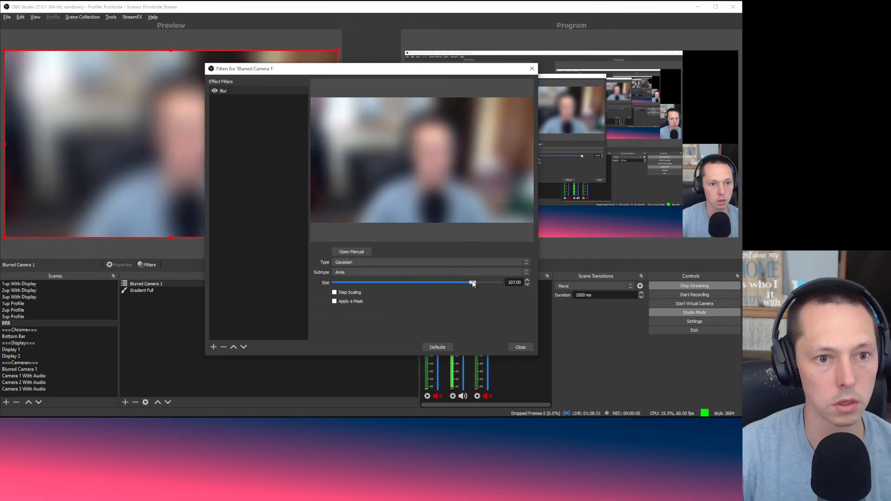
pyautogui.click(520, 348)
pyautogui.click(246, 357)
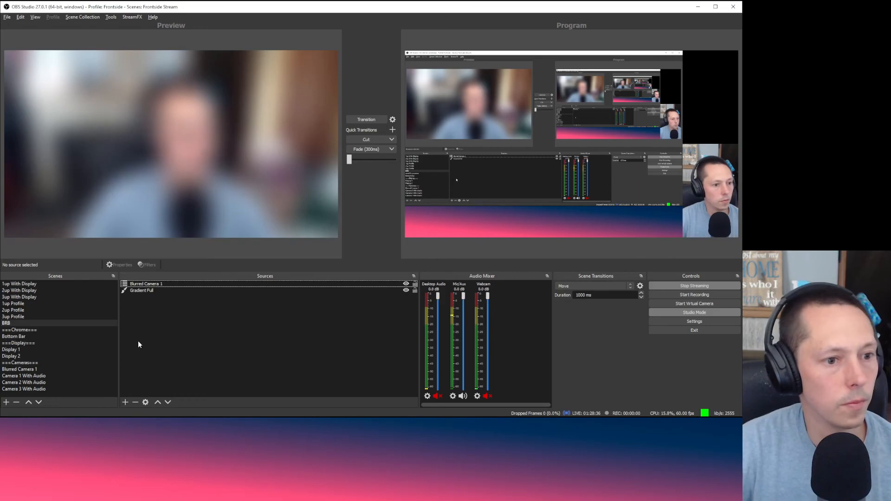
# Step: Copy the transform of Camera 1 With Audio in the 1up Profile scene
pyautogui.click(155, 285)
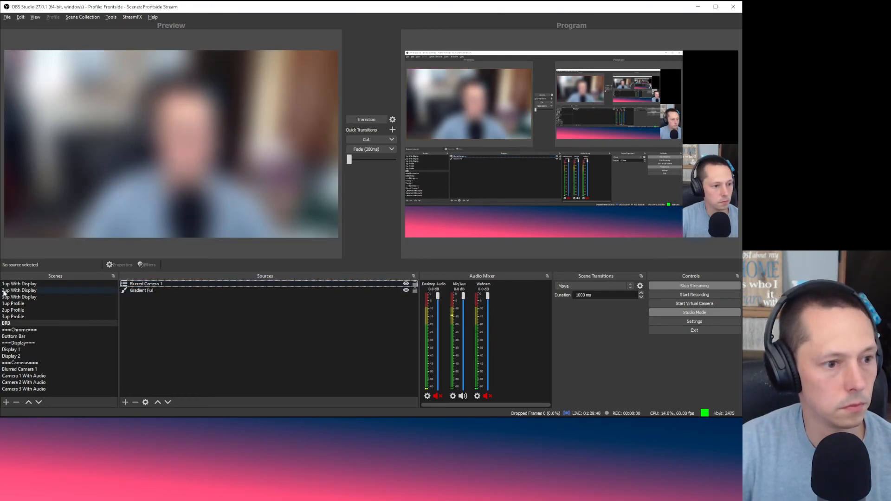
pyautogui.click(35, 284)
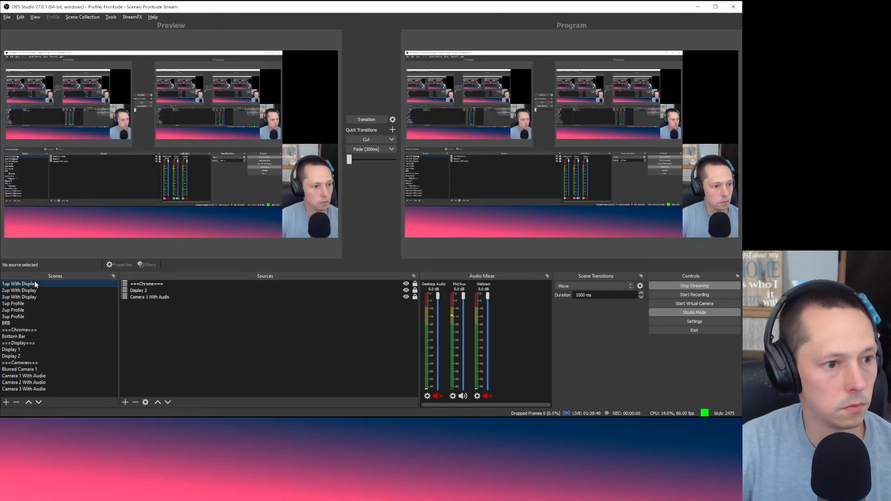
pyautogui.click(166, 291)
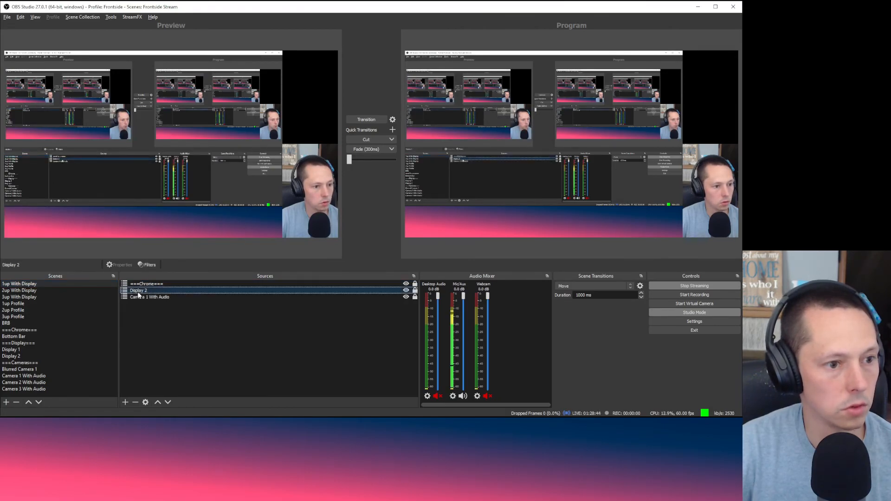
pyautogui.click(34, 303)
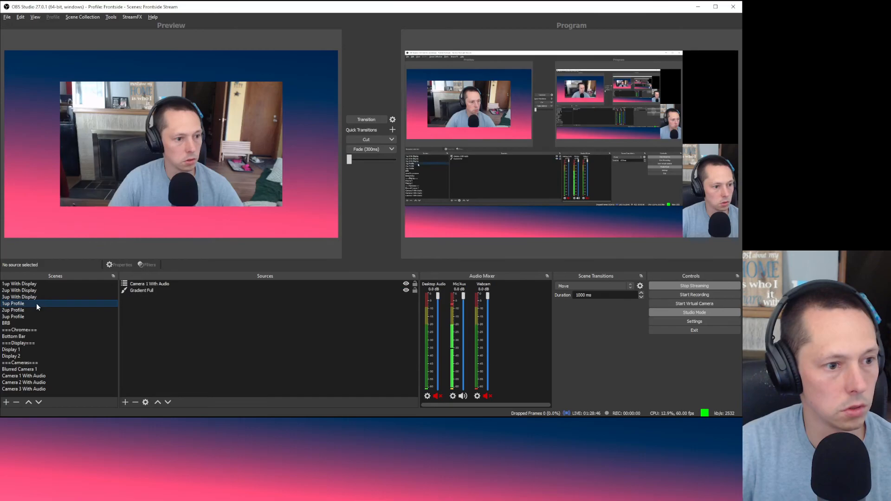
pyautogui.click(174, 284)
pyautogui.rightClick(175, 284)
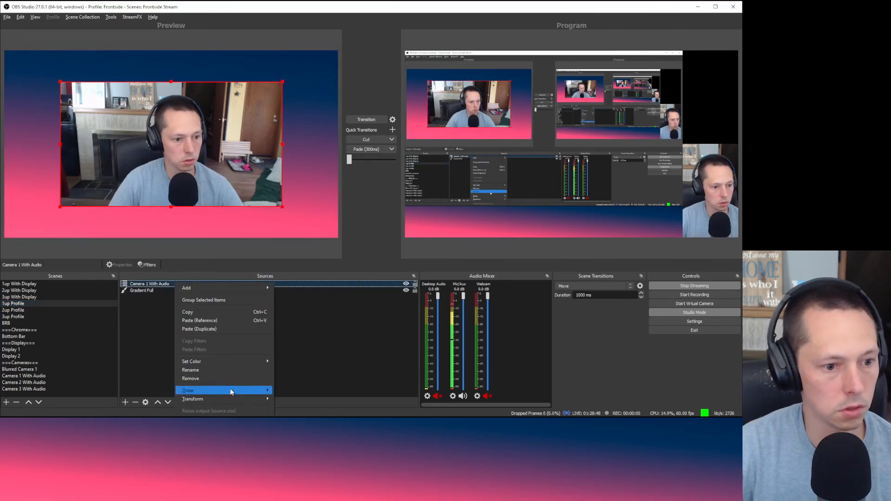
pyautogui.moveTo(248, 399)
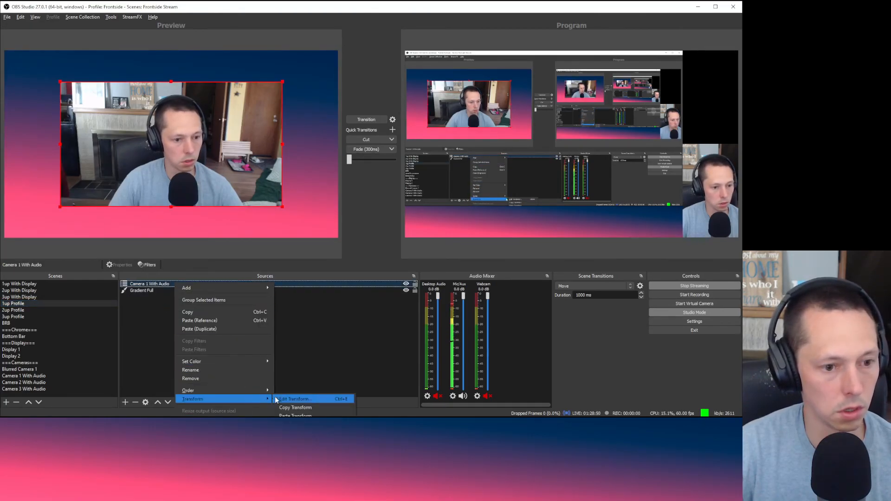
pyautogui.click(291, 409)
# Step: Paste that transform onto Blurred Camera 1 in the BRB scene
pyautogui.click(35, 323)
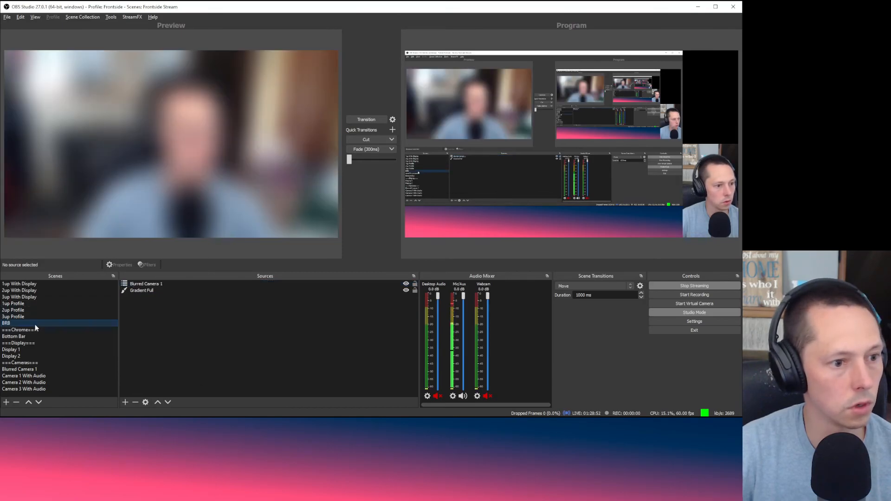
pyautogui.click(177, 284)
pyautogui.rightClick(176, 284)
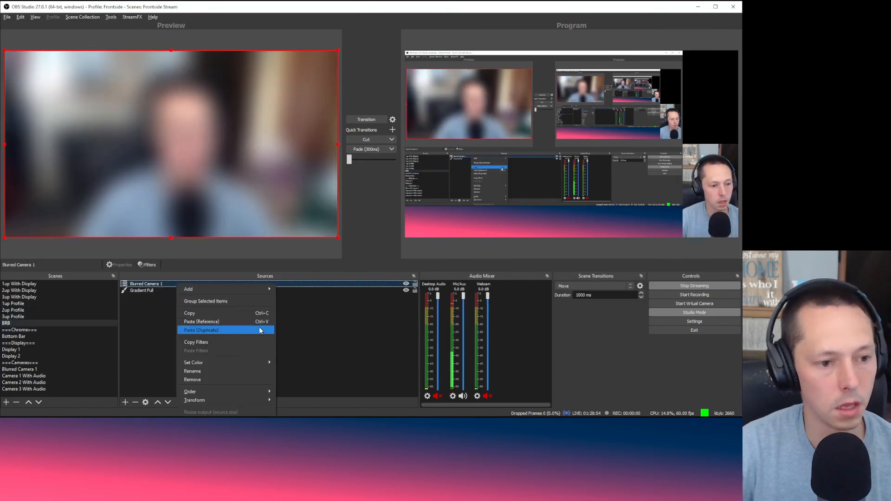
pyautogui.moveTo(247, 400)
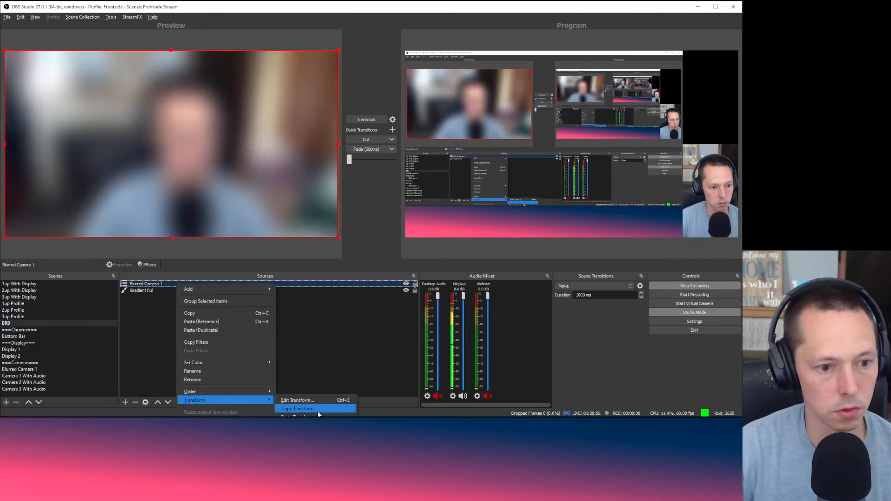
pyautogui.click(299, 416)
pyautogui.click(274, 380)
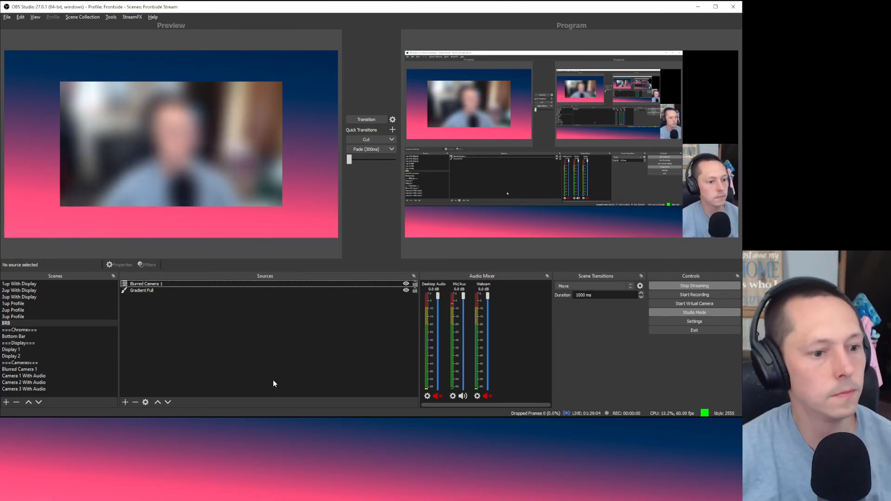
# Step: Add a Text (GDI+) source named 'Be Right Back', since the name BRB is taken
pyautogui.click(124, 402)
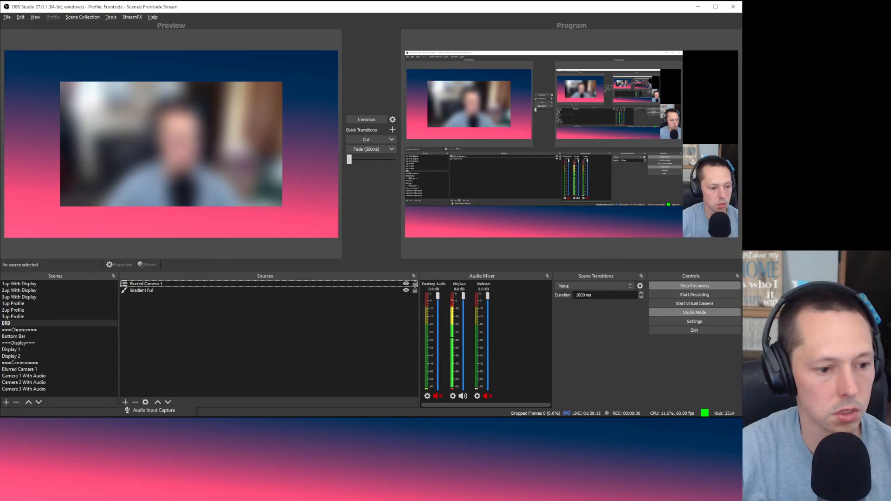
pyautogui.click(154, 494)
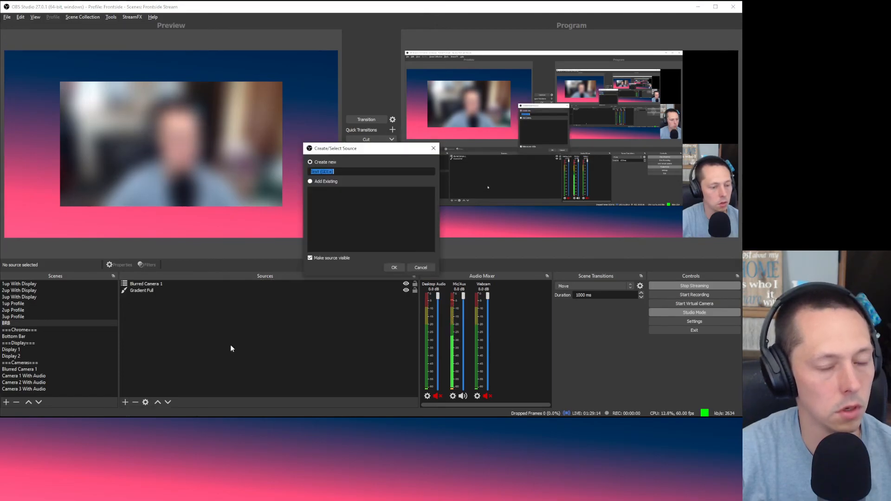
pyautogui.write('BRB')
pyautogui.click(394, 271)
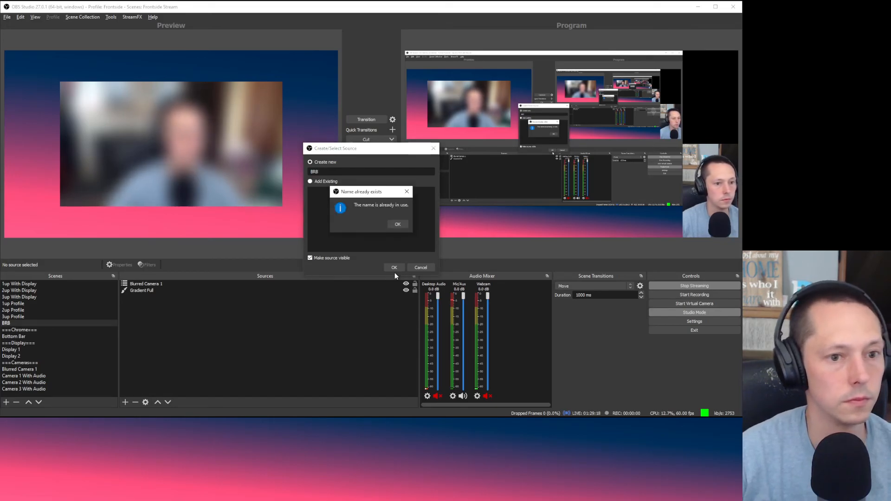
pyautogui.click(398, 225)
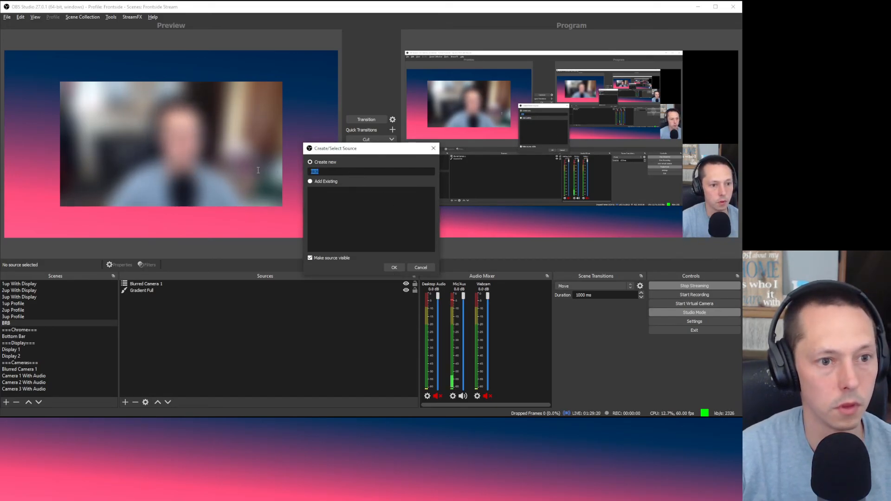
pyautogui.write('Be Rig')
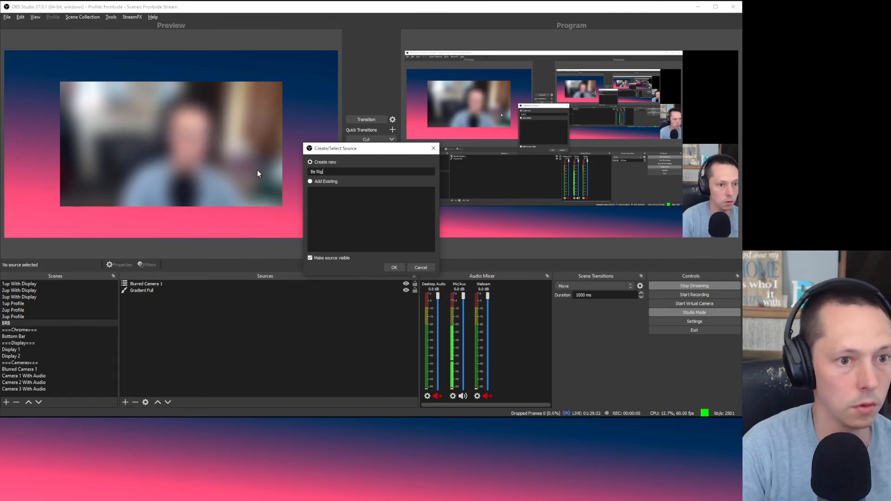
pyautogui.write('ht Back')
pyautogui.press('Return')
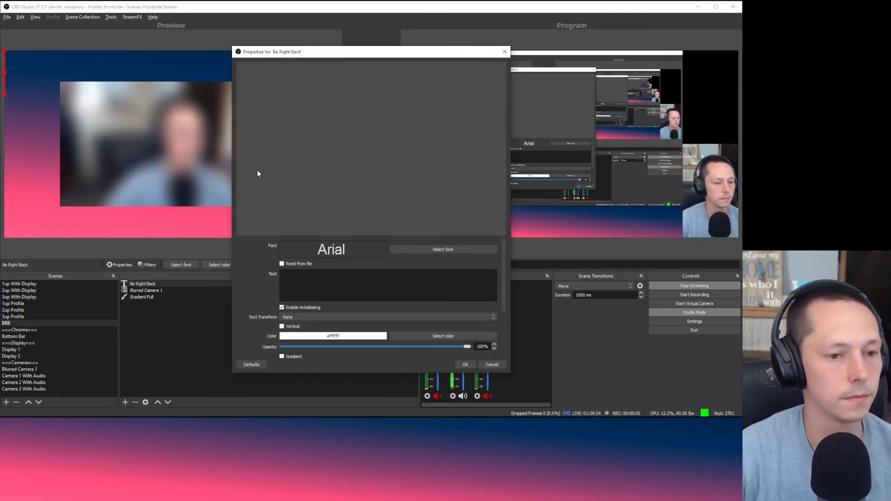
# Step: Set the text font to Impact size 20 and the text to 'Be Right Back!'
pyautogui.click(433, 249)
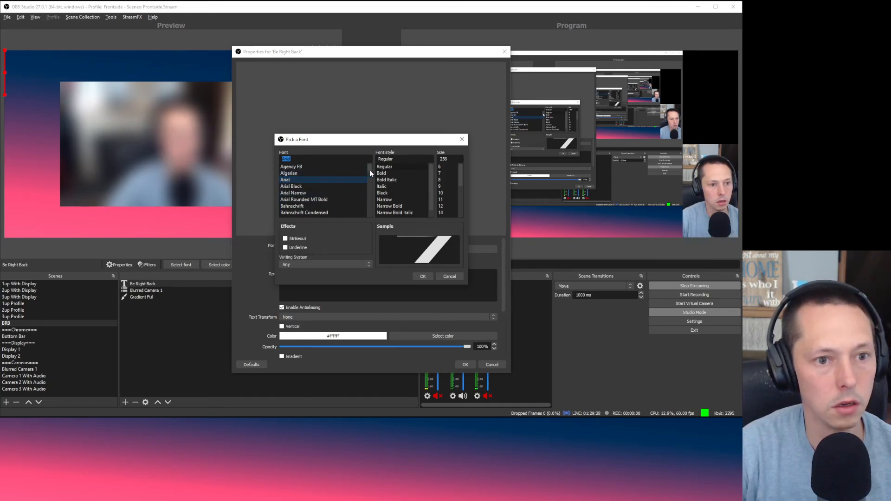
pyautogui.moveTo(370, 170); pyautogui.dragTo(380, 202)
pyautogui.scroll(2, 380, 202)
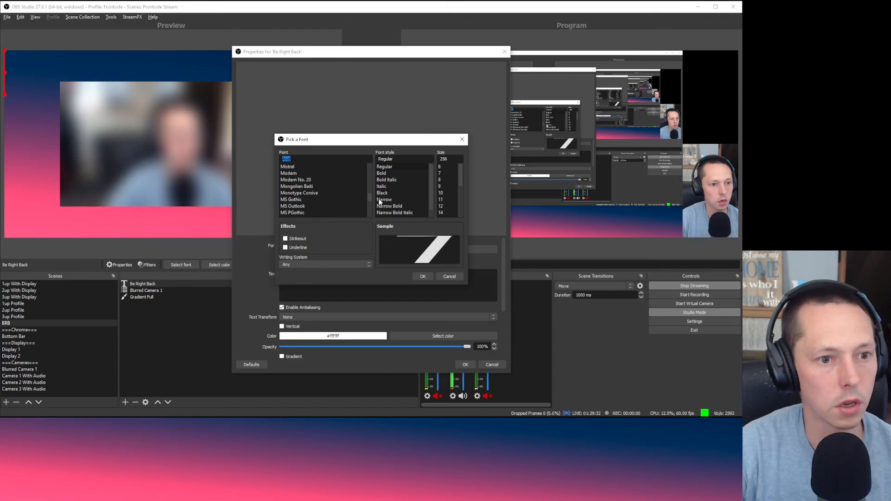
pyautogui.click(345, 201)
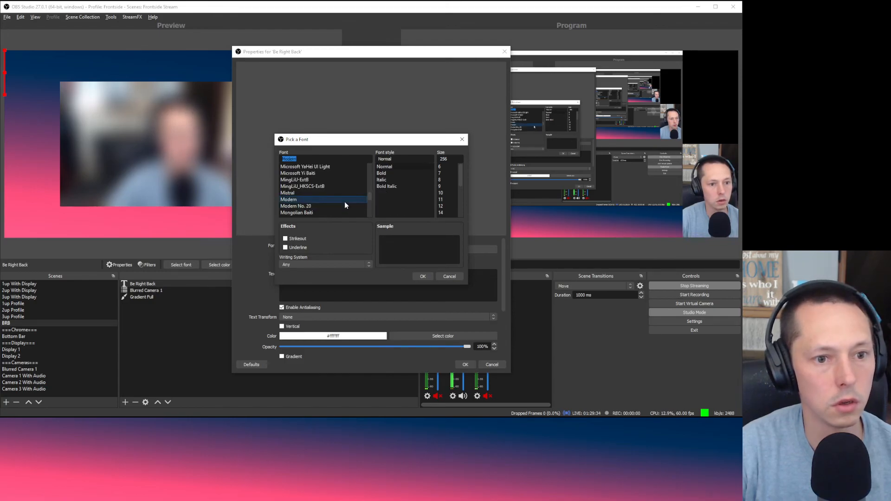
pyautogui.click(449, 174)
pyautogui.click(448, 206)
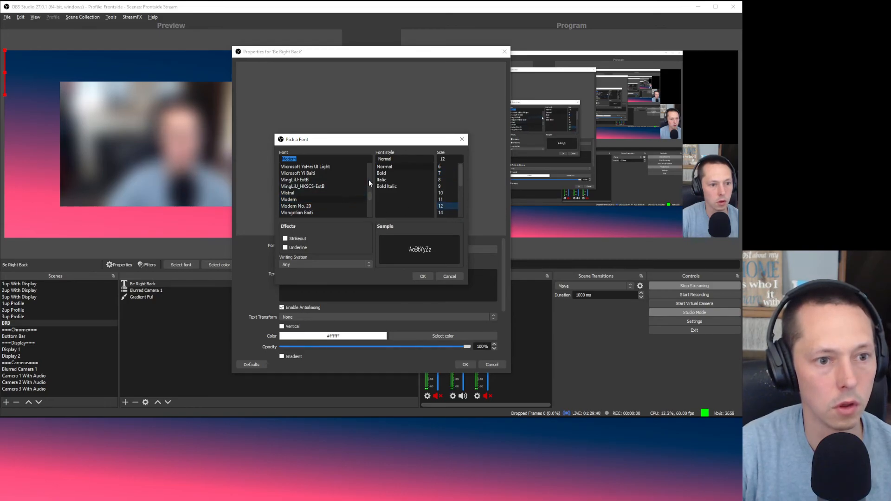
pyautogui.scroll(10, 369, 185)
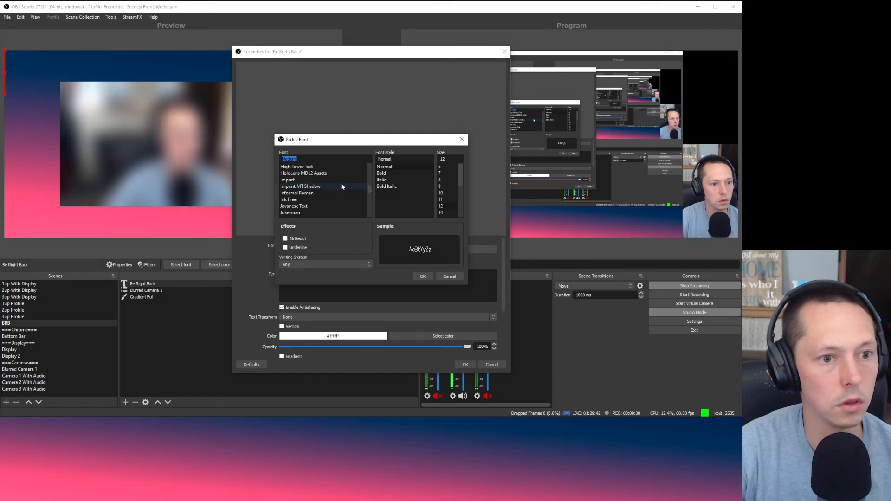
pyautogui.click(338, 180)
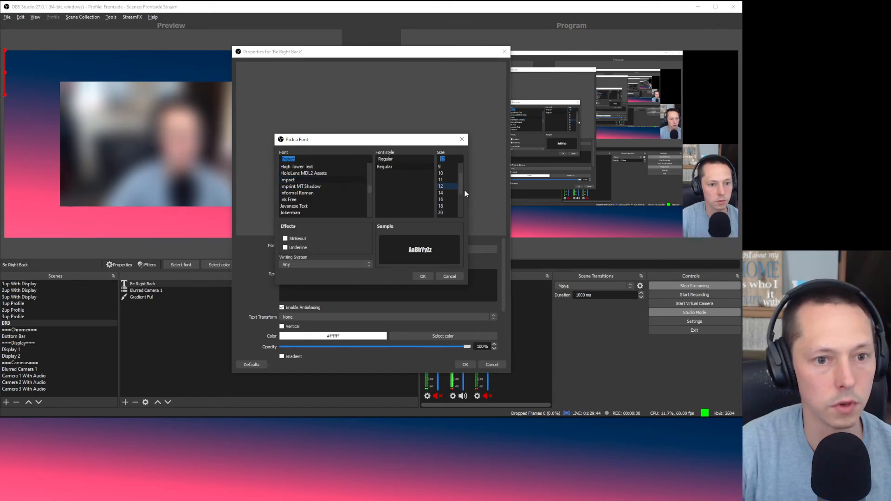
pyautogui.click(447, 212)
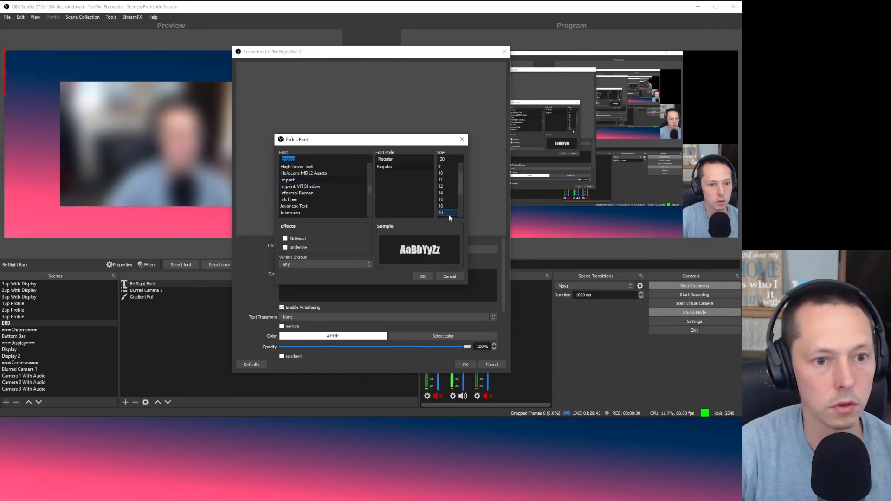
pyautogui.click(424, 277)
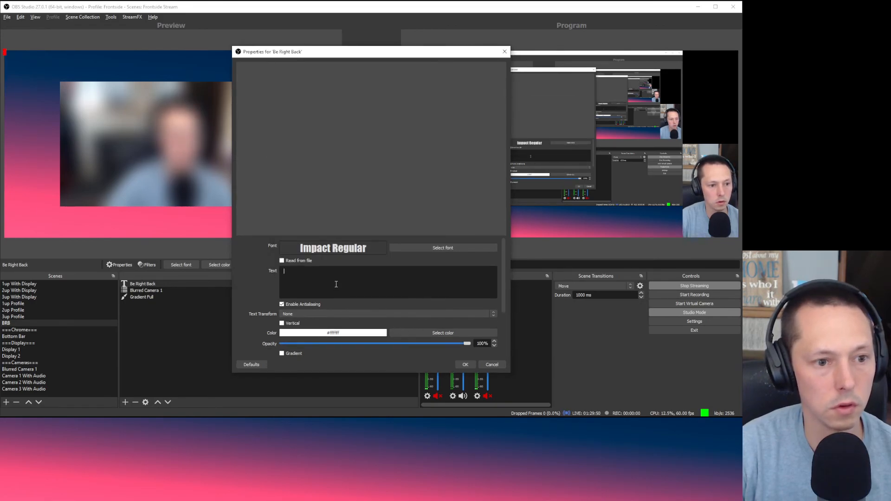
pyautogui.write('Be Righ')
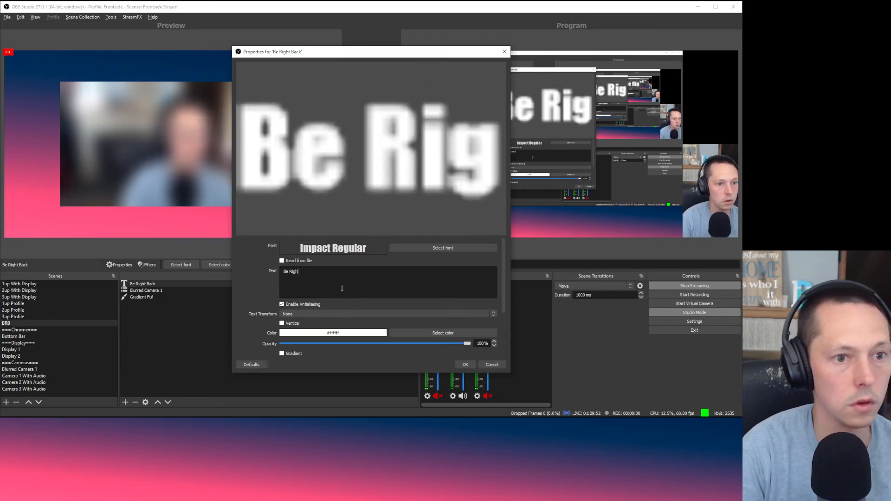
pyautogui.write('t Back!')
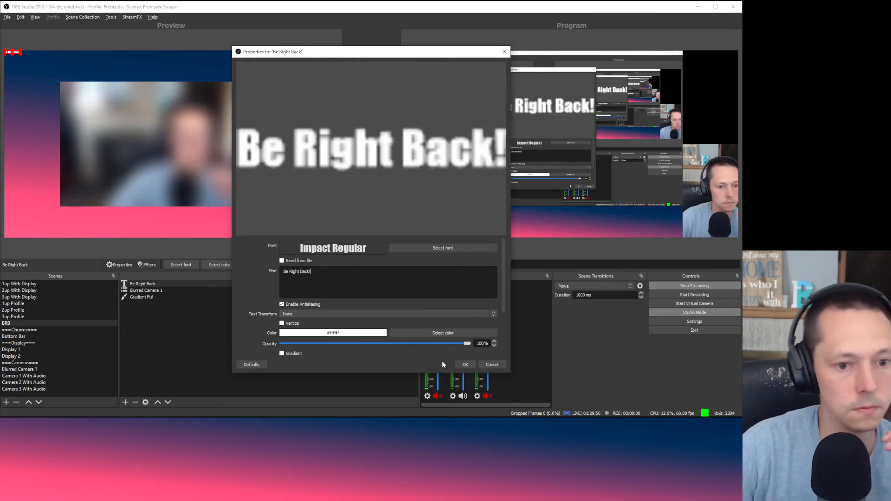
pyautogui.click(462, 365)
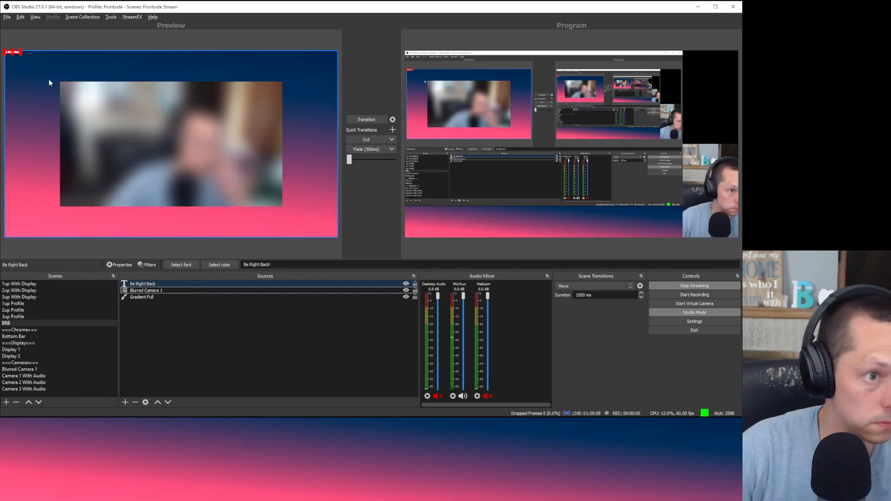
# Step: Move the Be Right Back text to the bottom centre, then reselect it for its actions
pyautogui.moveTo(19, 56); pyautogui.dragTo(206, 226)
pyautogui.click(222, 312)
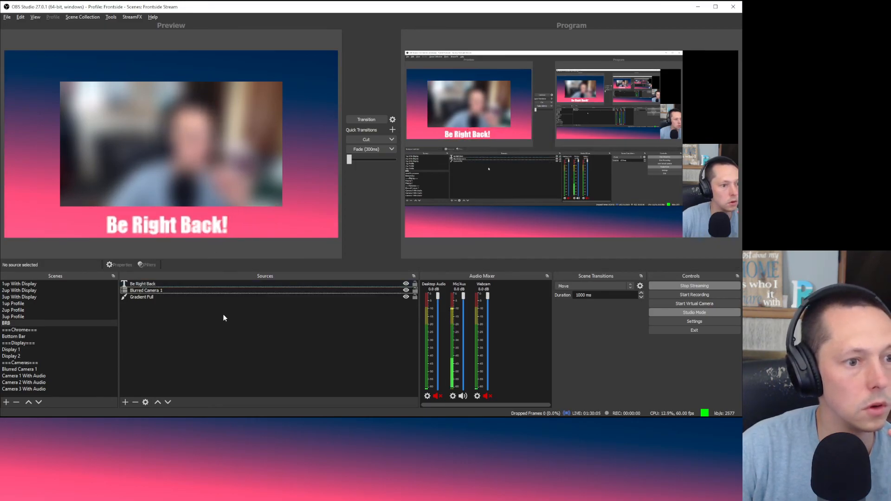
pyautogui.click(183, 224)
pyautogui.rightClick(157, 283)
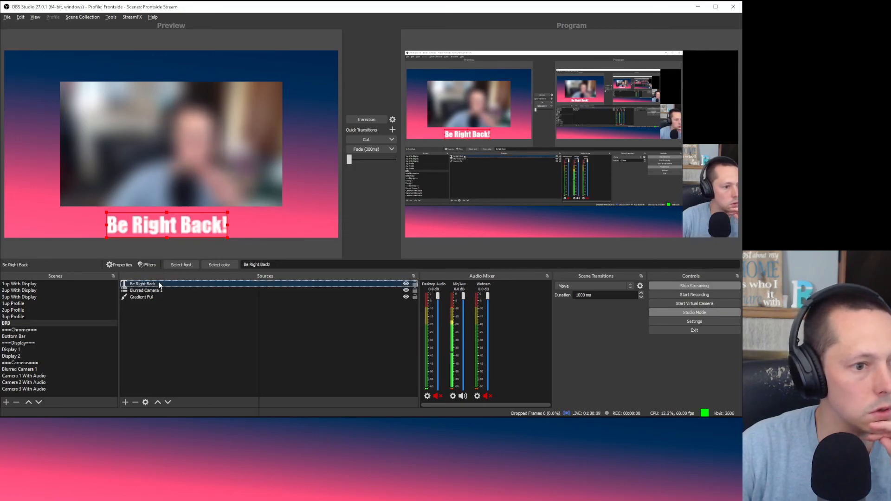
# Step: Briefly toggle the text outline off again, and enlarge the Impact font to size 72
pyautogui.click(183, 494)
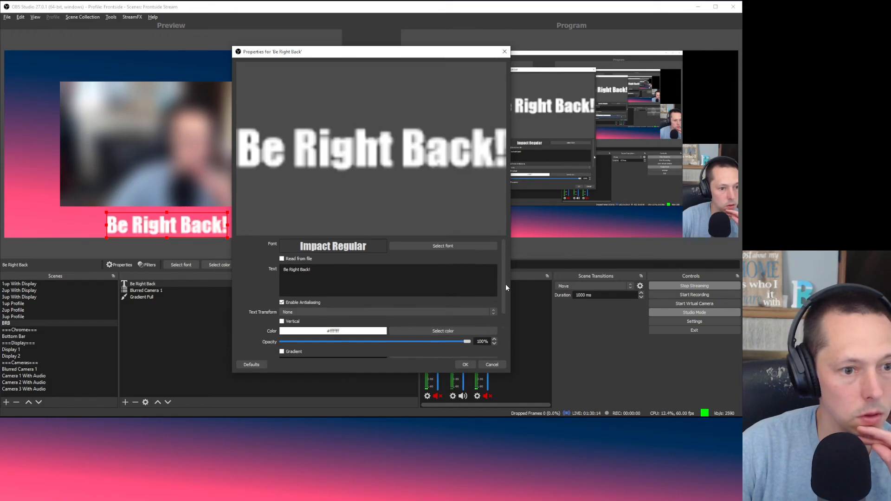
pyautogui.moveTo(505, 284); pyautogui.dragTo(508, 340)
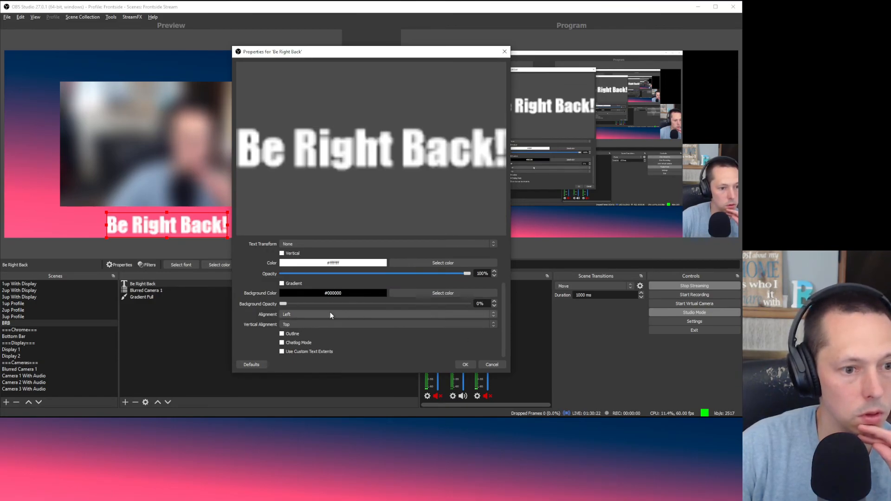
pyautogui.click(298, 333)
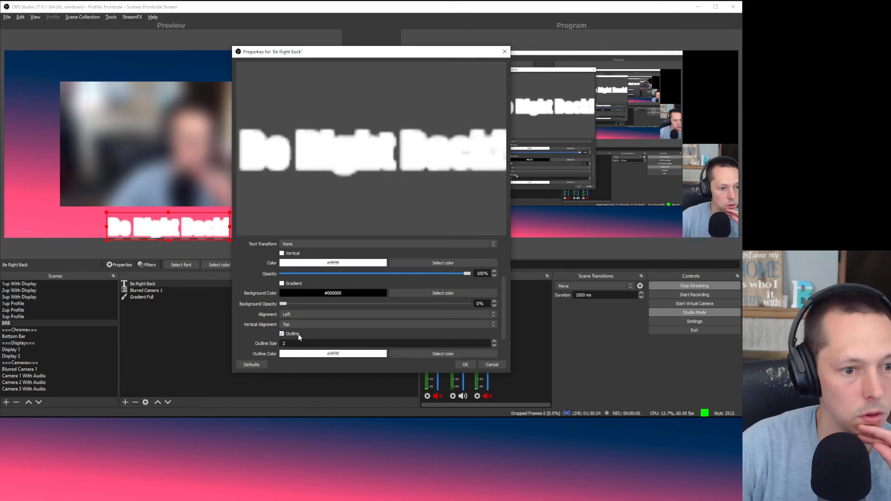
pyautogui.click(282, 333)
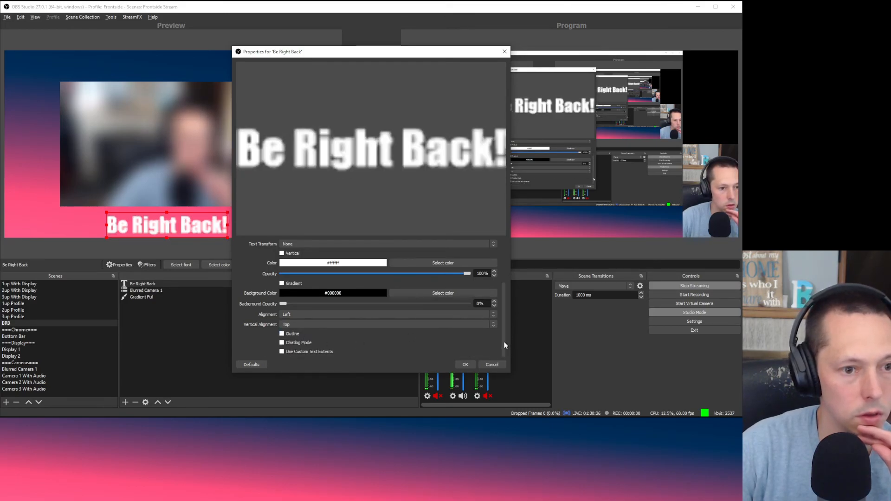
pyautogui.moveTo(506, 345); pyautogui.dragTo(511, 291)
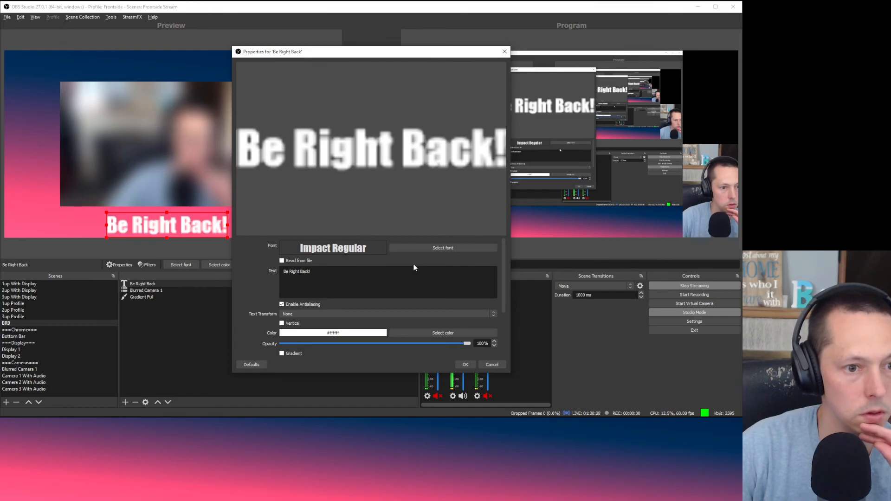
pyautogui.click(416, 248)
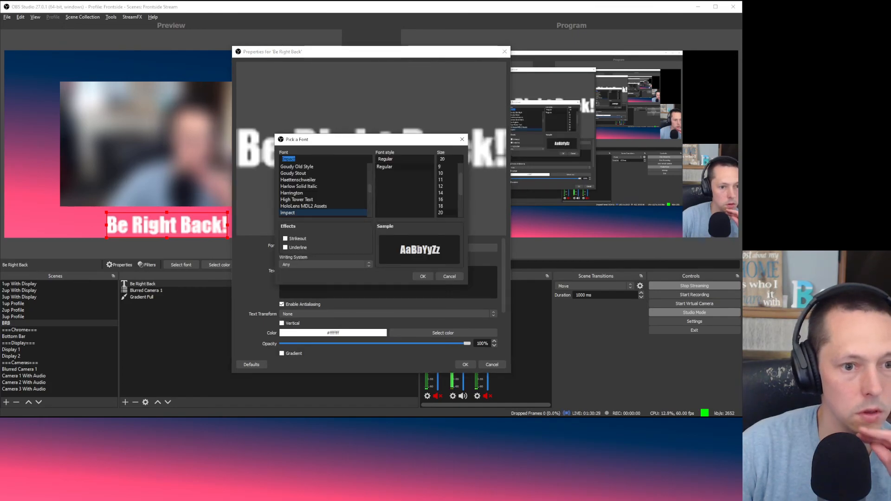
pyautogui.click(324, 262)
pyautogui.click(324, 262)
pyautogui.moveTo(460, 183)
pyautogui.mouseDown()
pyautogui.moveTo(467, 155)
pyautogui.moveTo(465, 199)
pyautogui.mouseUp()
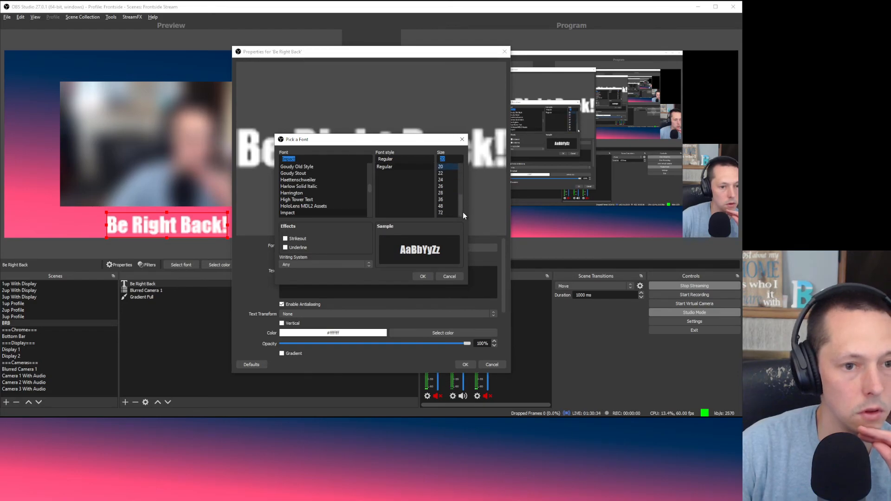
pyautogui.click(441, 213)
pyautogui.click(423, 278)
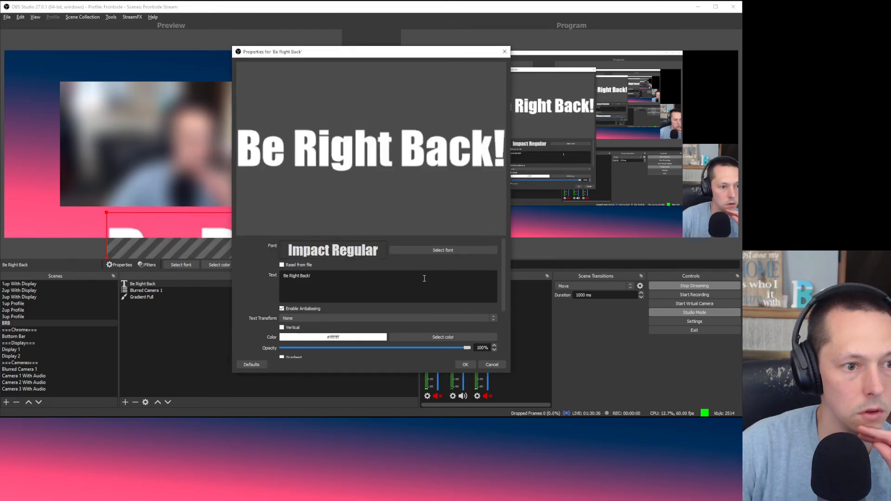
pyautogui.click(462, 364)
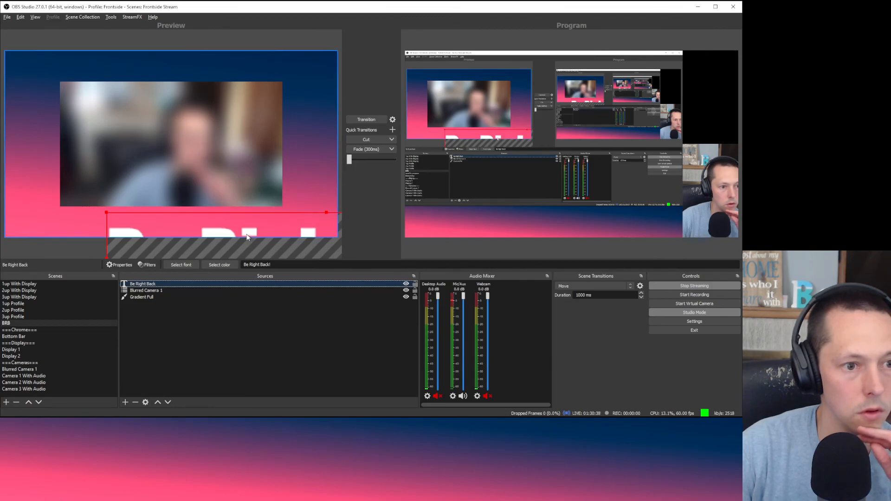
# Step: Move and resize the 'Be Right Back!' text to fit centred below the blurred camera
pyautogui.moveTo(167, 161); pyautogui.dragTo(158, 143)
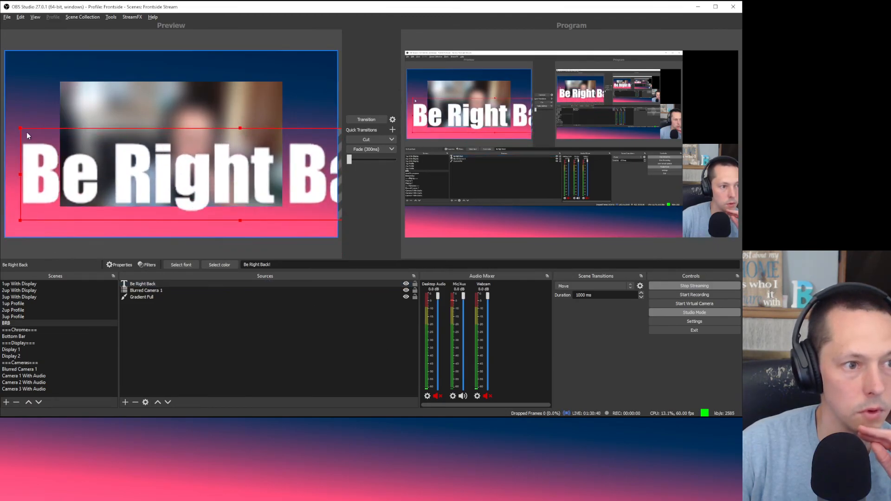
pyautogui.moveTo(20, 127); pyautogui.dragTo(226, 195)
pyautogui.moveTo(326, 207); pyautogui.dragTo(165, 220)
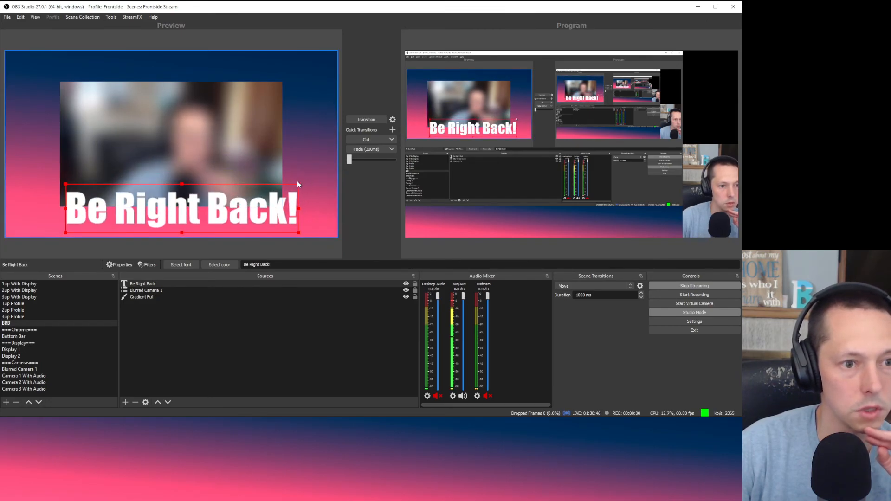
pyautogui.moveTo(298, 184); pyautogui.dragTo(224, 225)
pyautogui.click(260, 363)
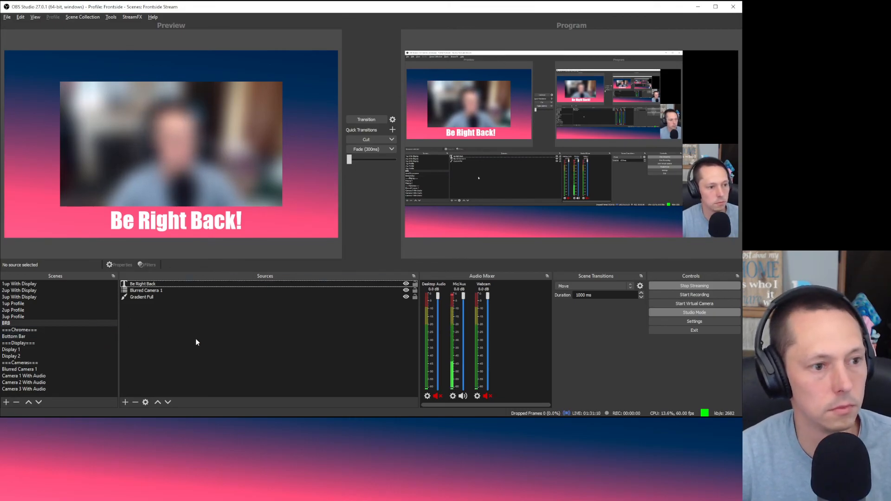
# Step: Keep Blurred Camera 1 centred, undoing the trial moves and resetting its transform
pyautogui.click(7, 17)
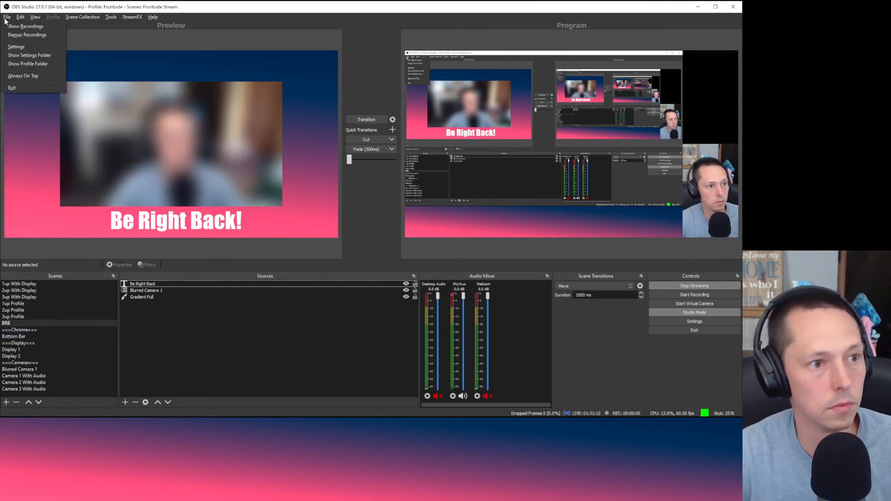
pyautogui.click(5, 21)
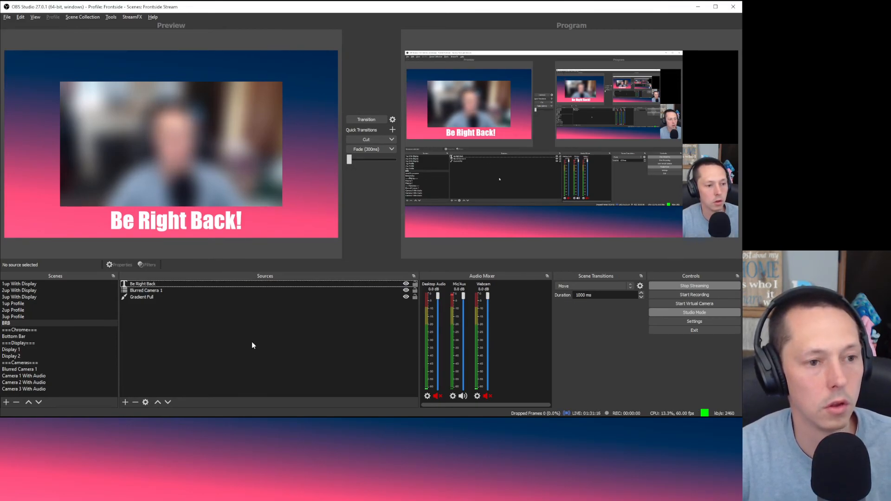
pyautogui.click(191, 140)
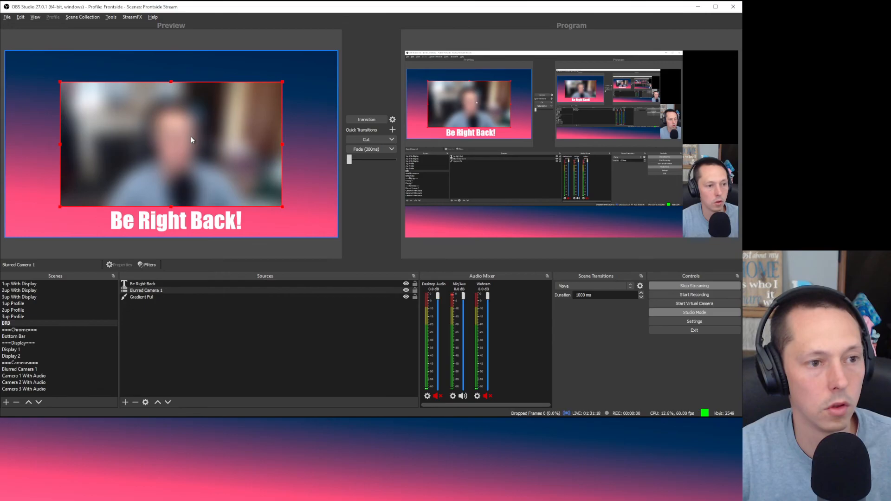
pyautogui.moveTo(191, 139); pyautogui.dragTo(207, 158)
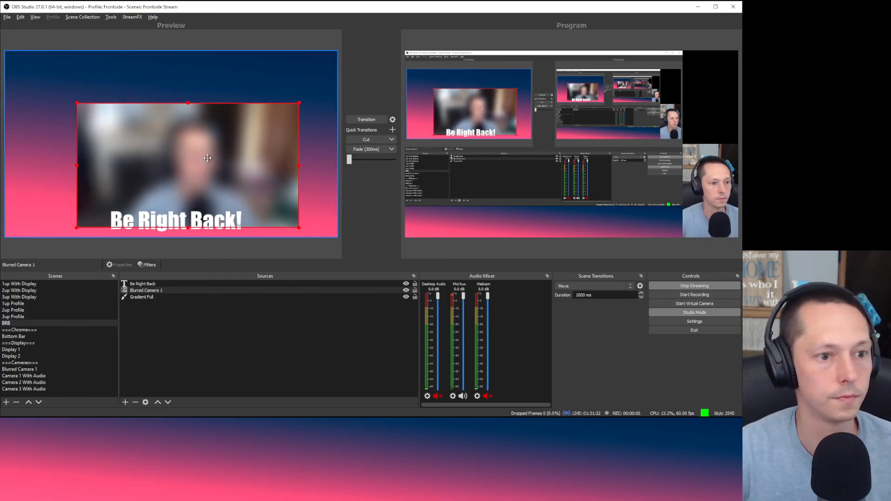
pyautogui.hotkey('ctrl', 'z')
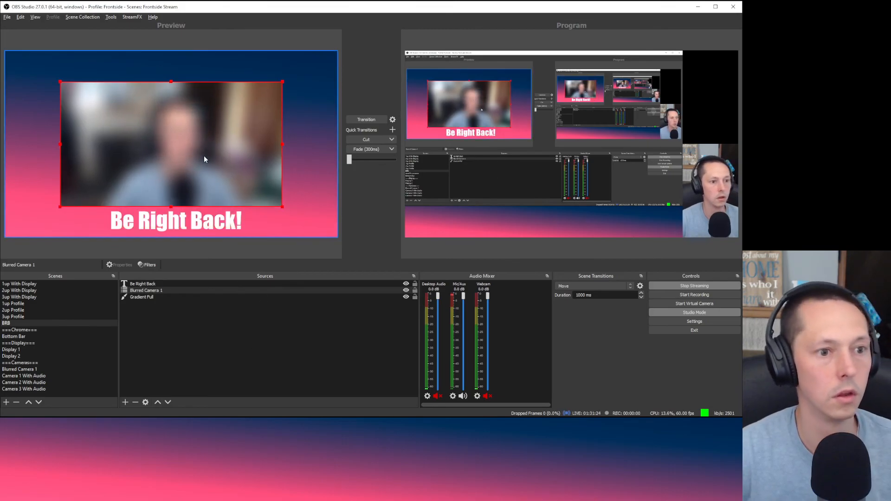
pyautogui.press('Up')
pyautogui.press('Up')
pyautogui.press('Up')
pyautogui.press('Up')
pyautogui.press('Up')
pyautogui.press('Up')
pyautogui.press('Up')
pyautogui.press('Up')
pyautogui.press('Up')
pyautogui.press('Up')
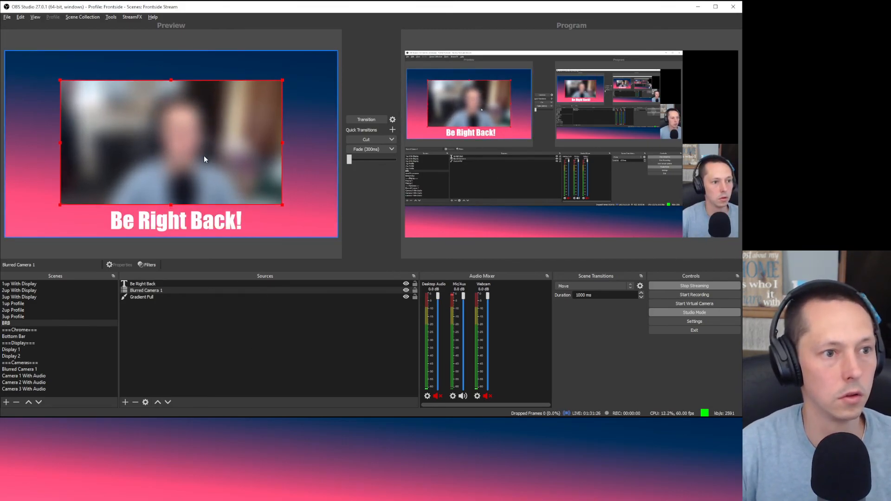
pyautogui.press('Up')
pyautogui.press('Up')
pyautogui.press('Up')
pyautogui.press('Up')
pyautogui.press('Up')
pyautogui.press('Up')
pyautogui.press('Up')
pyautogui.press('Up')
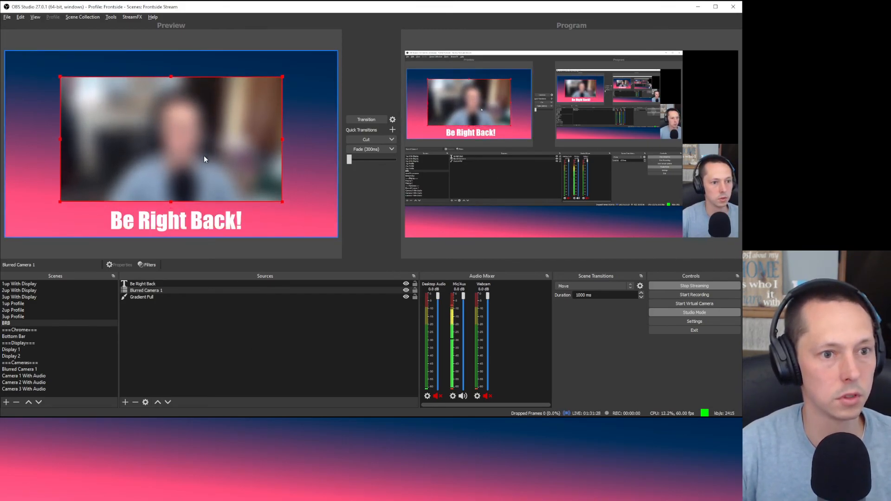
pyautogui.press('Up')
pyautogui.press('Up')
pyautogui.press('Up')
pyautogui.press('Up')
pyautogui.press('Up')
pyautogui.press('Up')
pyautogui.press('Up')
pyautogui.press('Up')
pyautogui.press('Up')
pyautogui.press('Up')
pyautogui.press('Up')
pyautogui.press('Up')
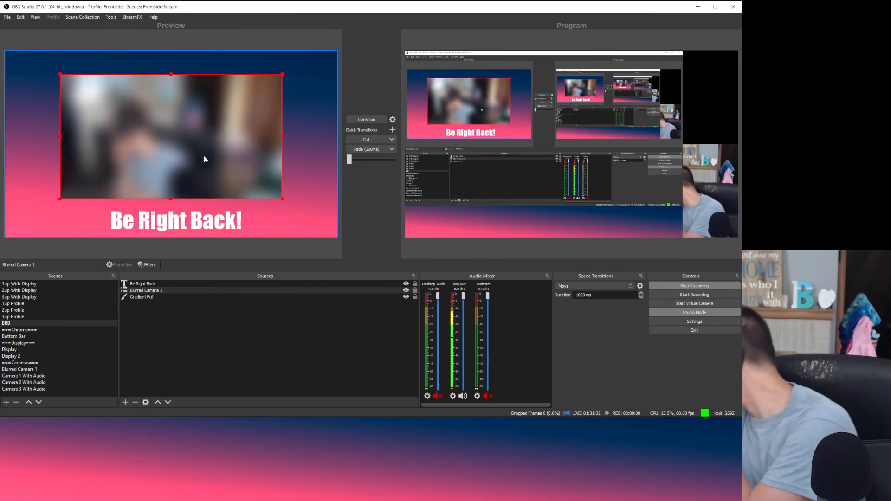
pyautogui.rightClick(205, 157)
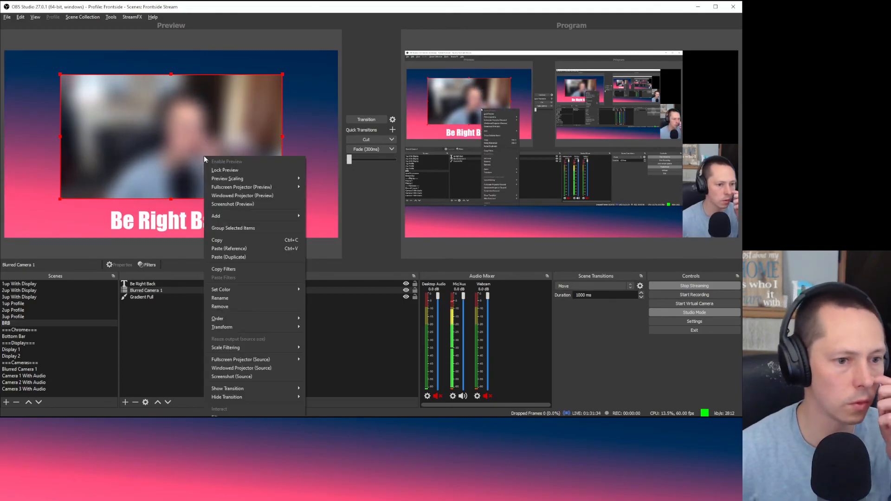
pyautogui.moveTo(283, 328)
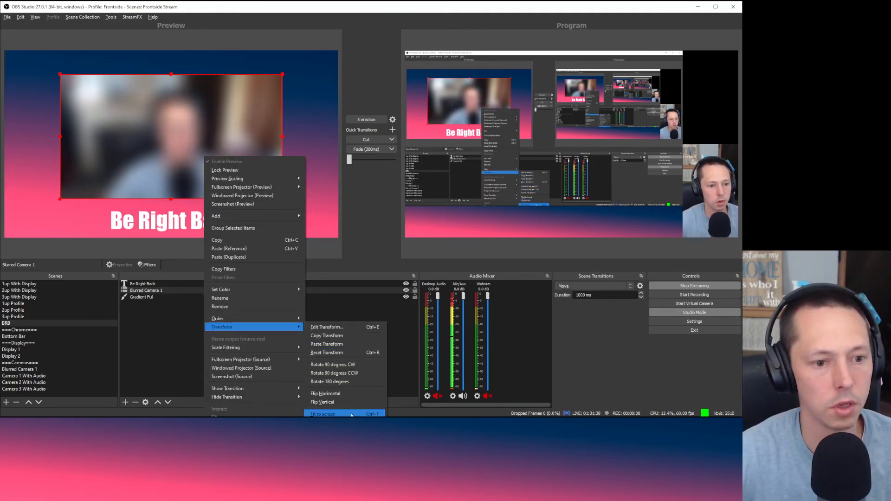
pyautogui.click(320, 344)
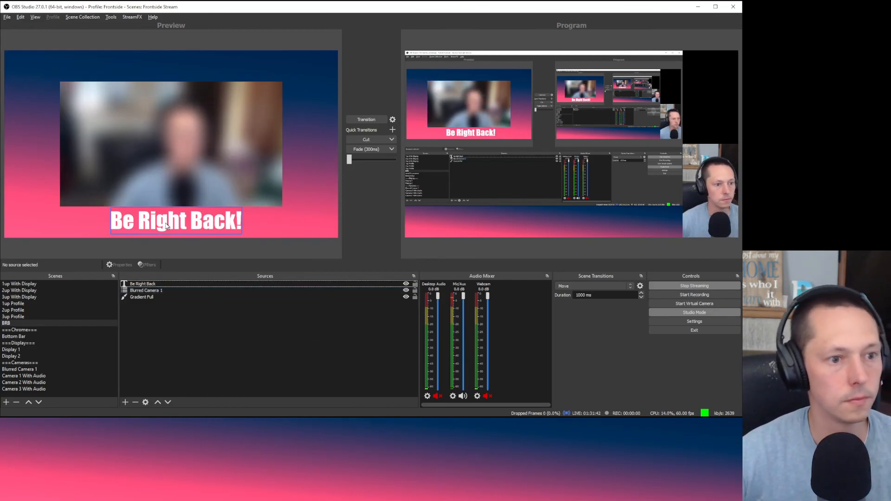
# Step: Lower the Be Right Back! text slightly with two downward nudges
pyautogui.click(186, 222)
pyautogui.press('Down')
pyautogui.press('Down')
pyautogui.press('Down')
pyautogui.press('Down')
pyautogui.press('Down')
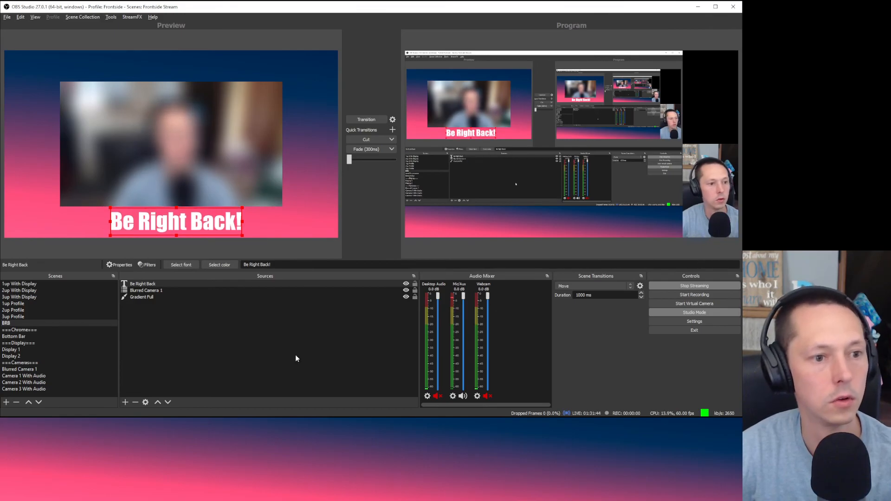
pyautogui.press('Down')
pyautogui.press('Down')
pyautogui.press('Down')
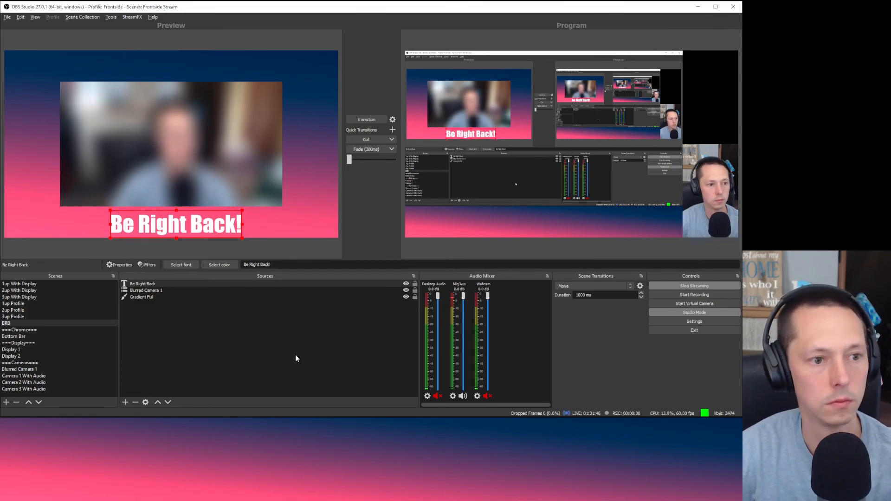
pyautogui.click(296, 355)
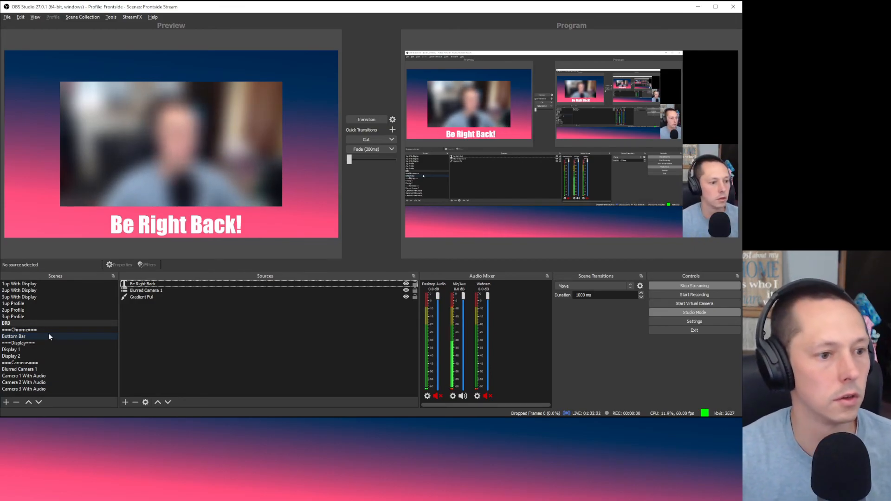
# Step: Preview several scenes, settle on 1up Profile, and show the Frontside Stream and Meeting collections
pyautogui.click(40, 304)
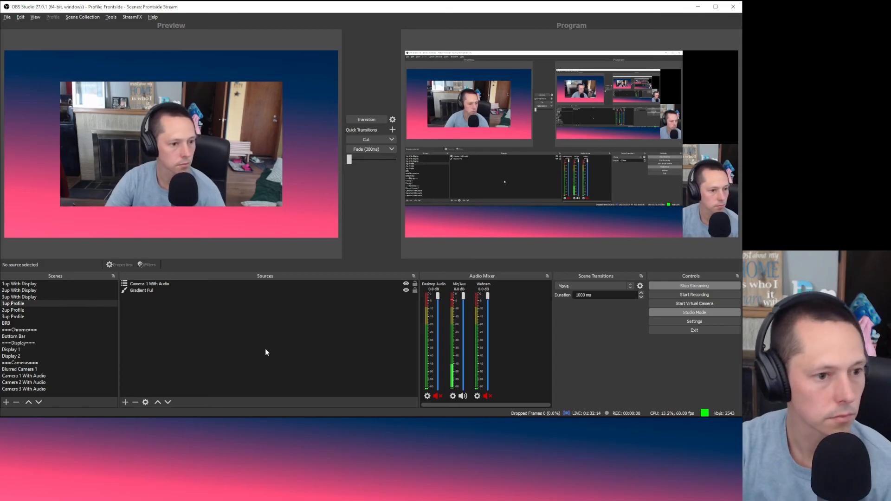
pyautogui.click(55, 375)
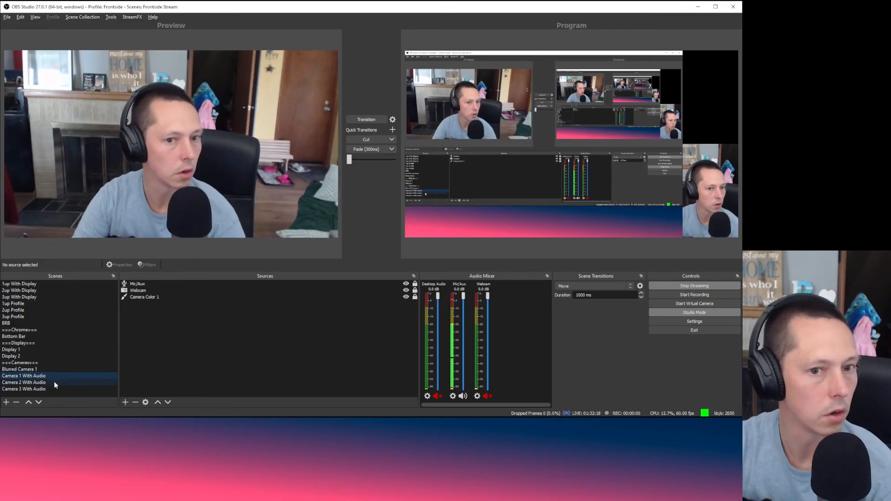
pyautogui.click(54, 383)
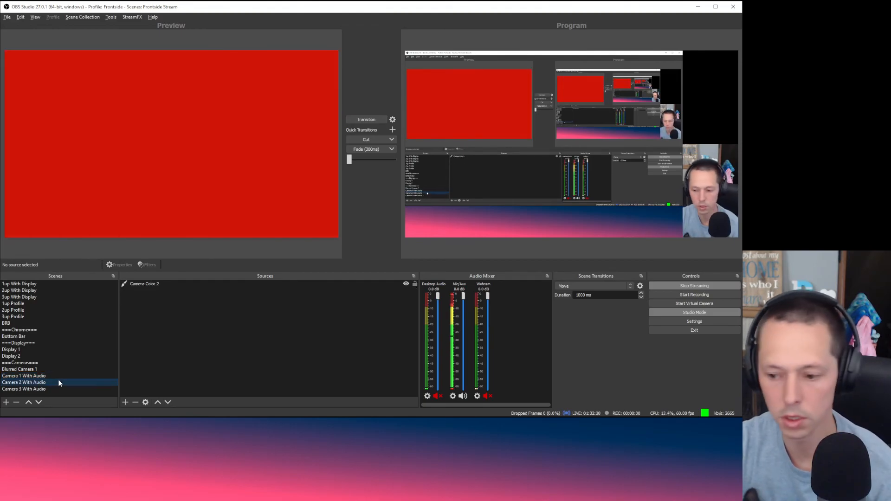
pyautogui.click(36, 351)
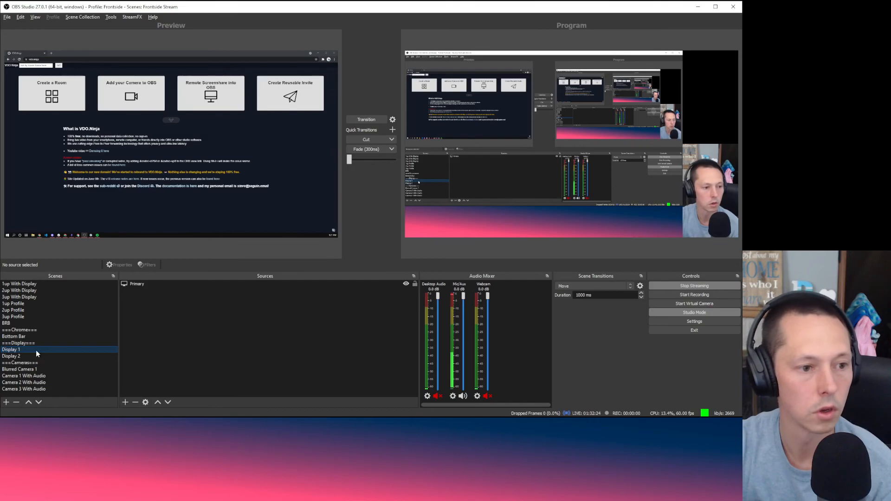
pyautogui.click(36, 316)
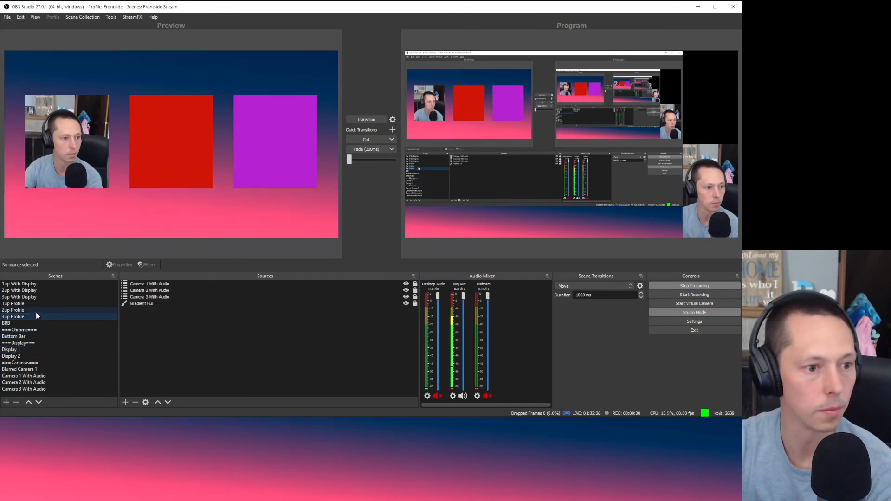
pyautogui.click(38, 304)
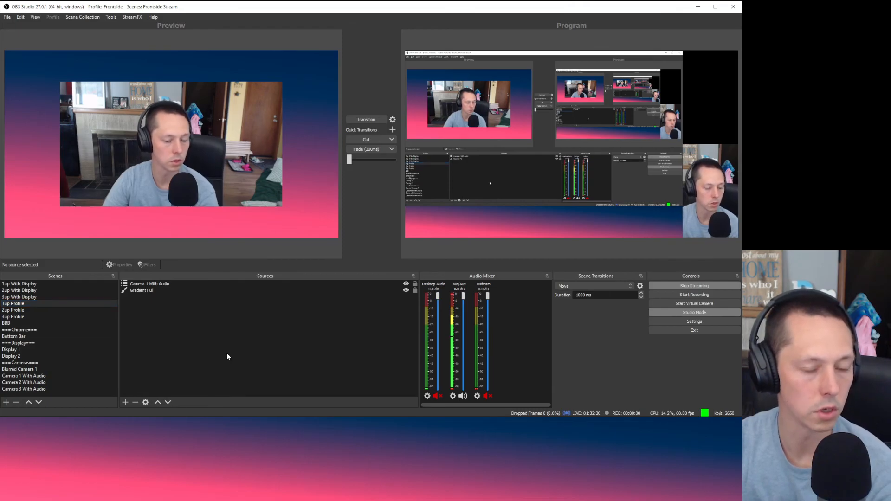
pyautogui.click(80, 16)
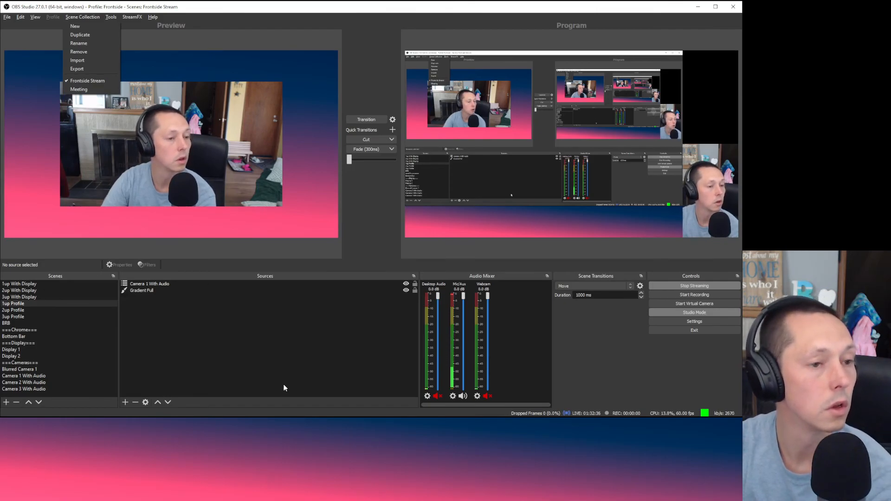
pyautogui.click(276, 364)
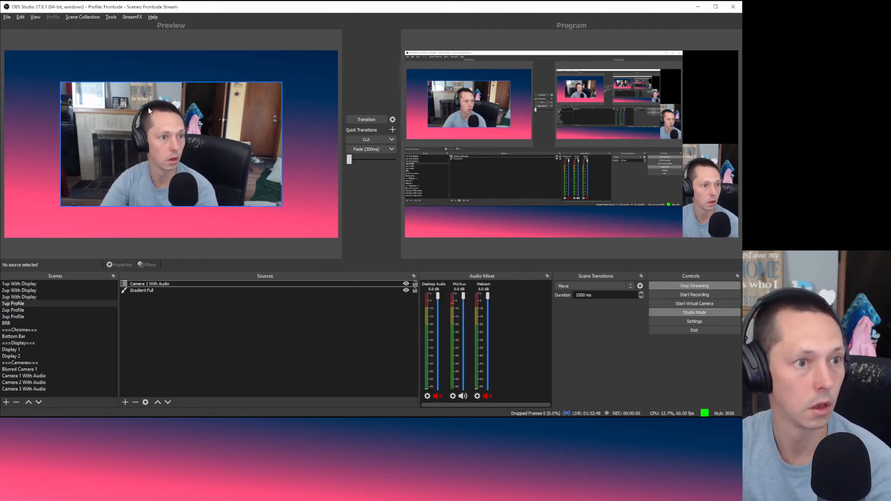
pyautogui.click(83, 17)
pyautogui.click(176, 355)
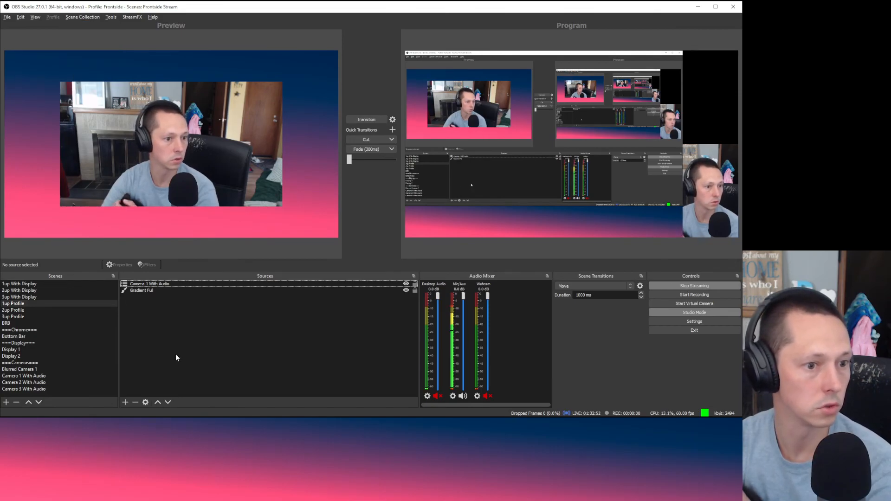
pyautogui.click(148, 290)
pyautogui.click(151, 380)
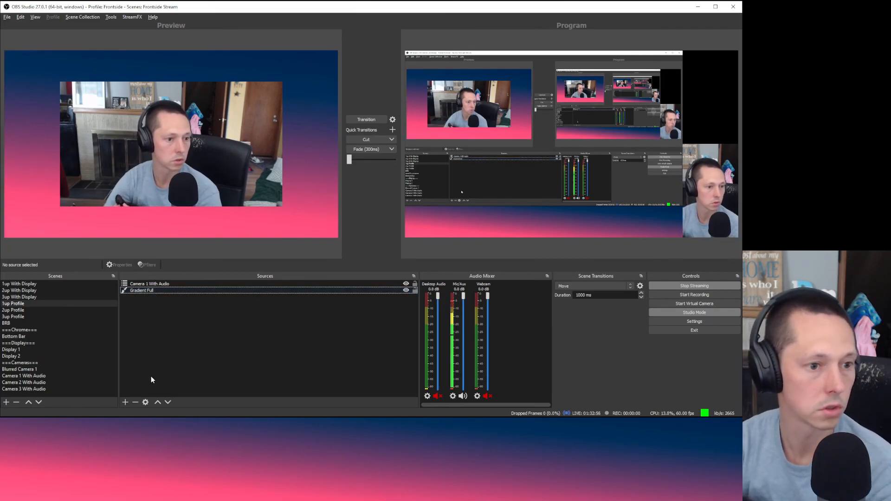
pyautogui.click(146, 291)
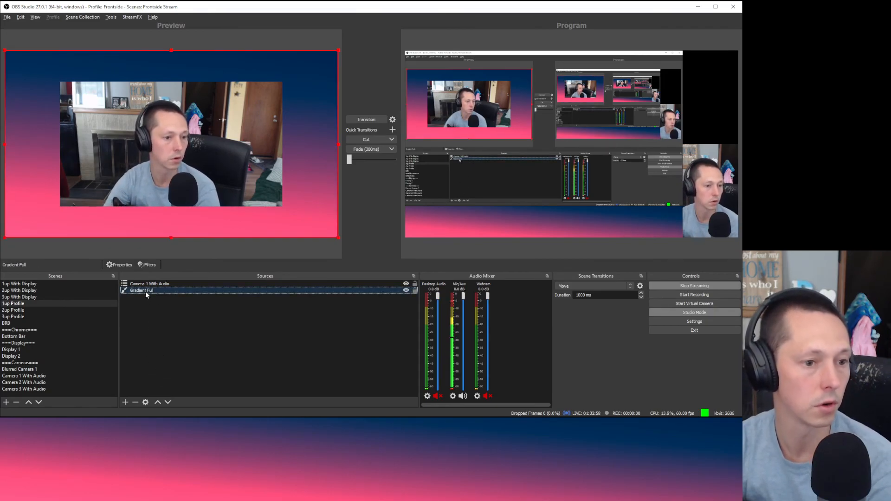
pyautogui.click(147, 312)
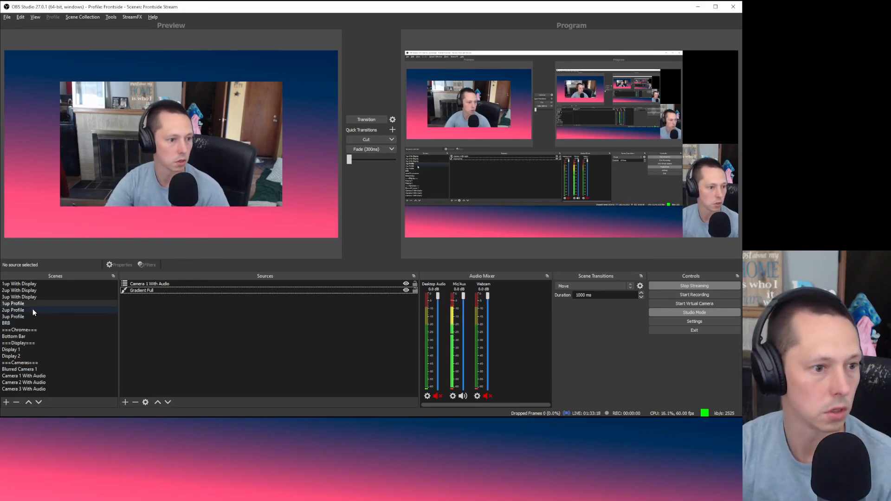
# Step: Make 1up With Display current and bring up the Add Scene name prompt
pyautogui.click(45, 284)
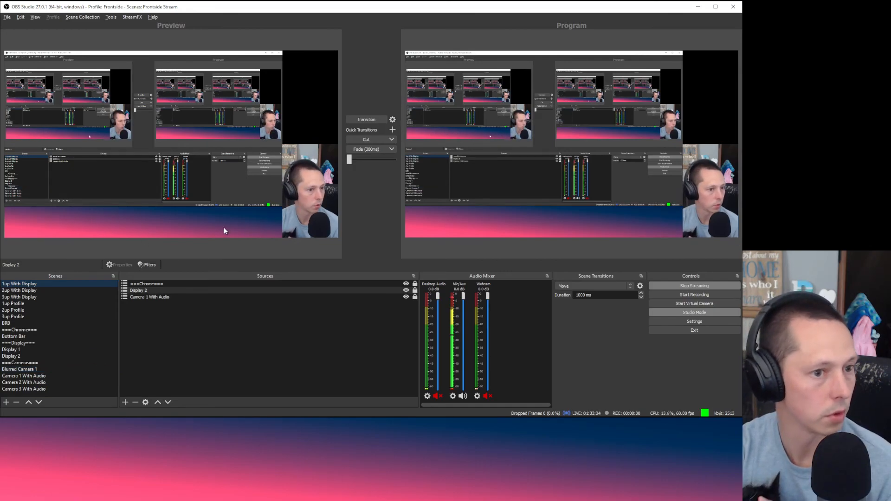
pyautogui.click(186, 350)
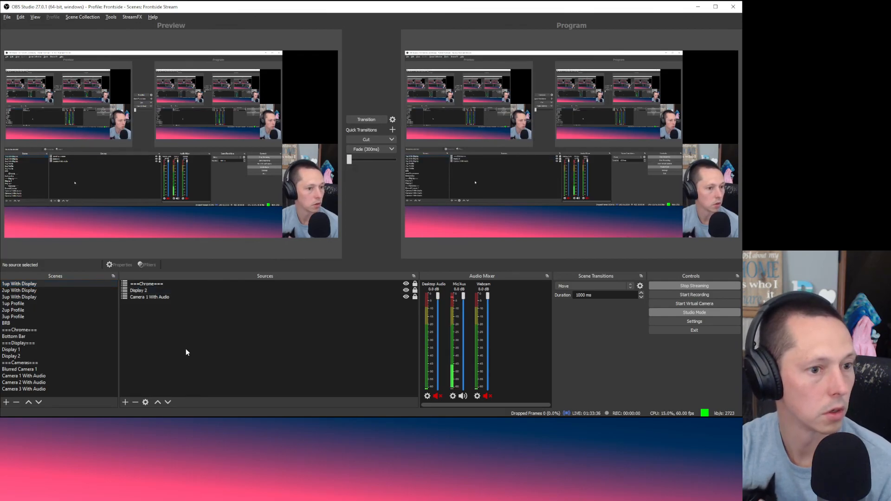
pyautogui.rightClick(45, 394)
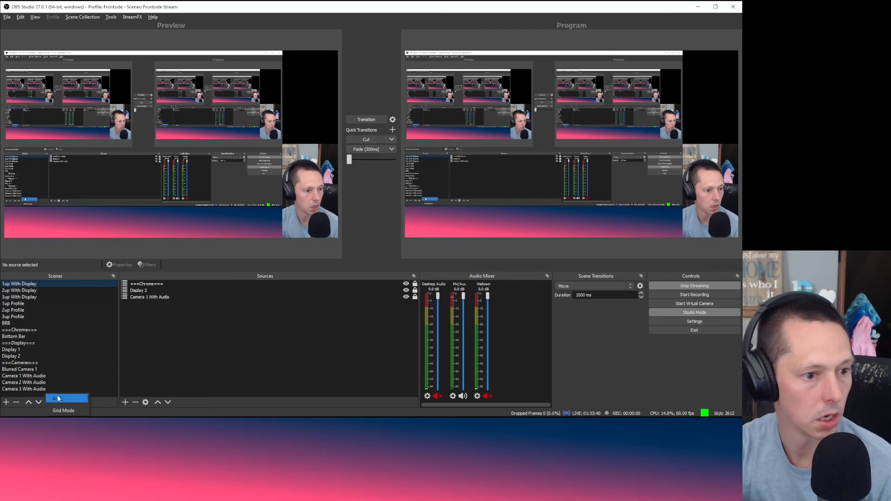
pyautogui.click(58, 399)
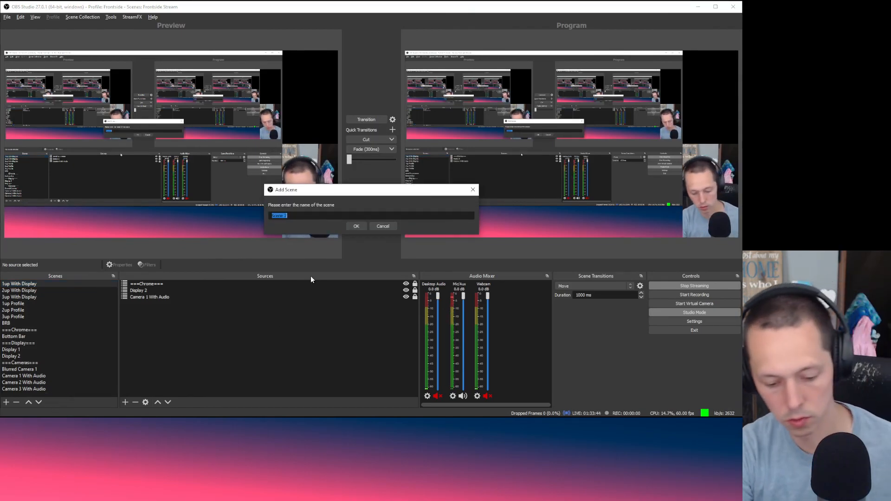
# Step: Create a new empty scene named Logo
pyautogui.write('Logo')
pyautogui.press('Return')
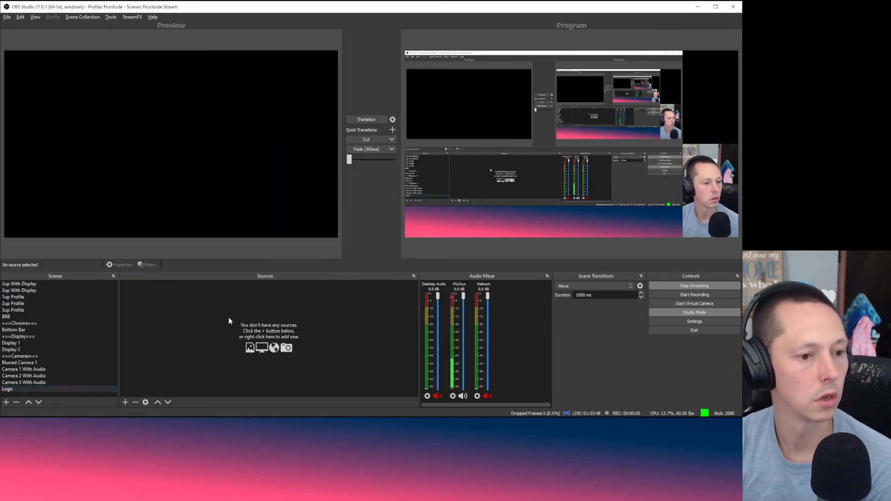
pyautogui.click(125, 402)
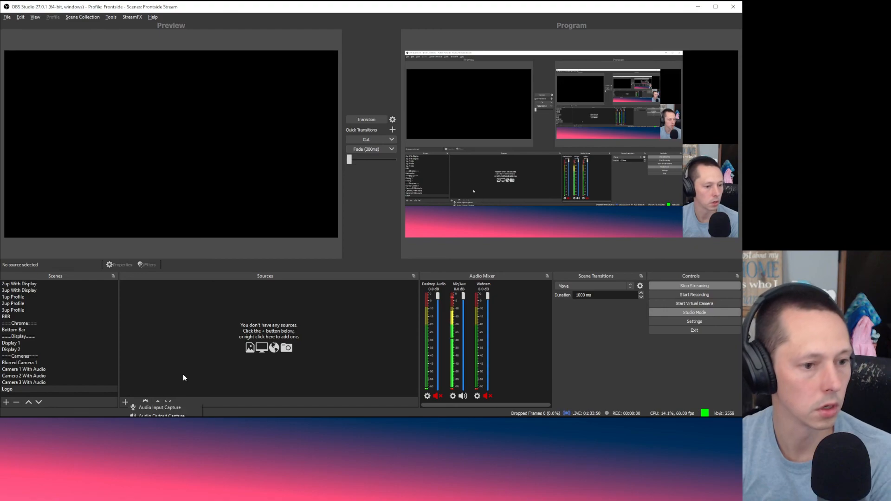
pyautogui.click(185, 363)
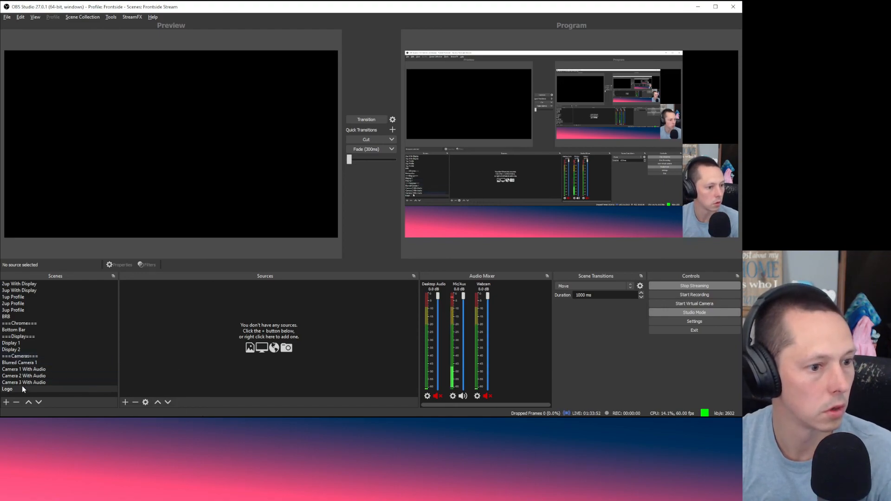
# Step: Move the Logo scene into the Chrome group directly below Bottom Bar
pyautogui.moveTo(20, 389); pyautogui.dragTo(41, 338)
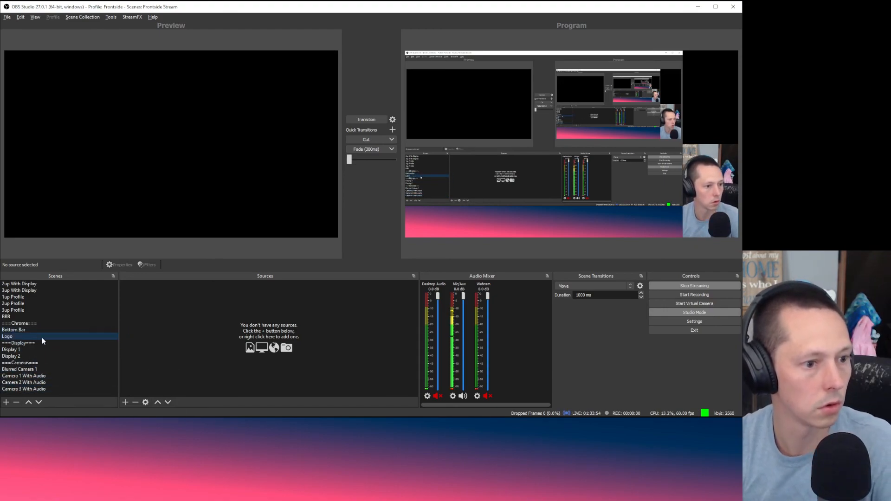
pyautogui.rightClick(42, 338)
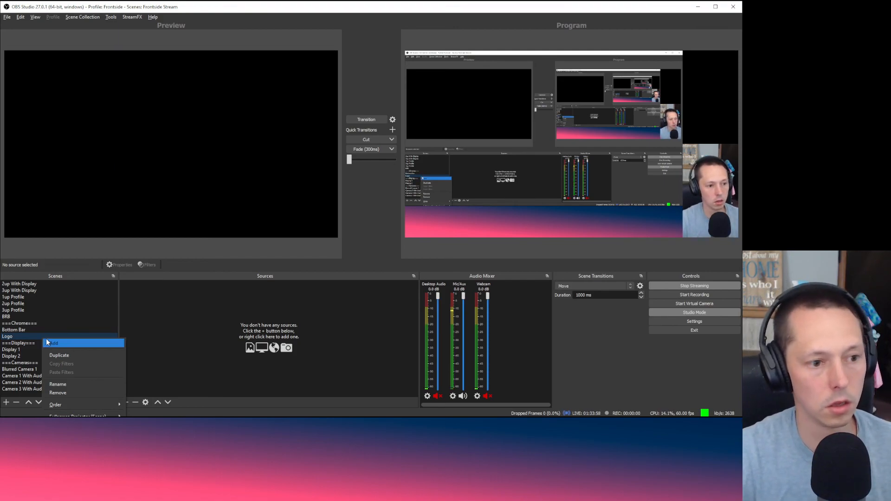
pyautogui.click(47, 342)
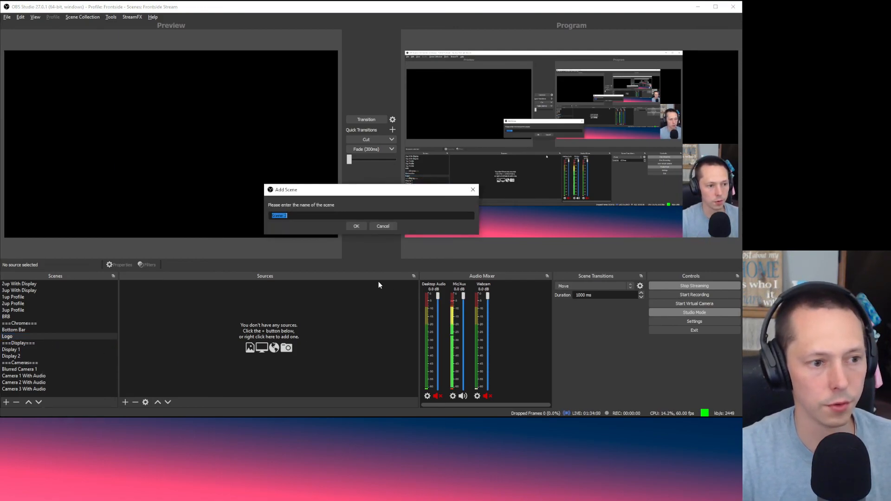
pyautogui.click(383, 226)
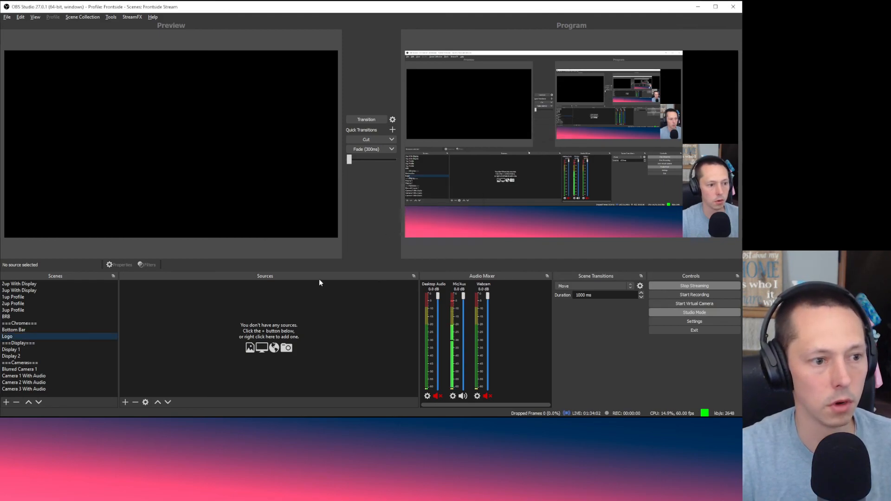
pyautogui.rightClick(227, 314)
# Step: Add an Image source named Frontside Cube, since the name Logo was taken
pyautogui.moveTo(258, 318)
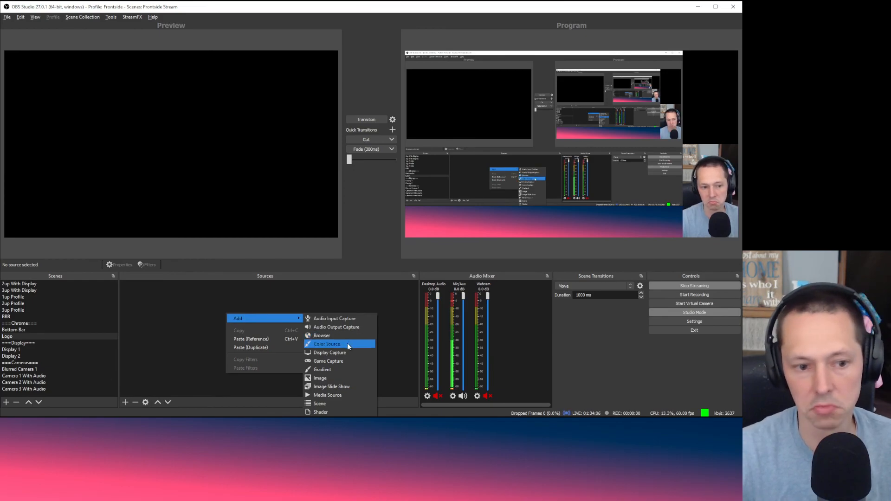
pyautogui.click(344, 377)
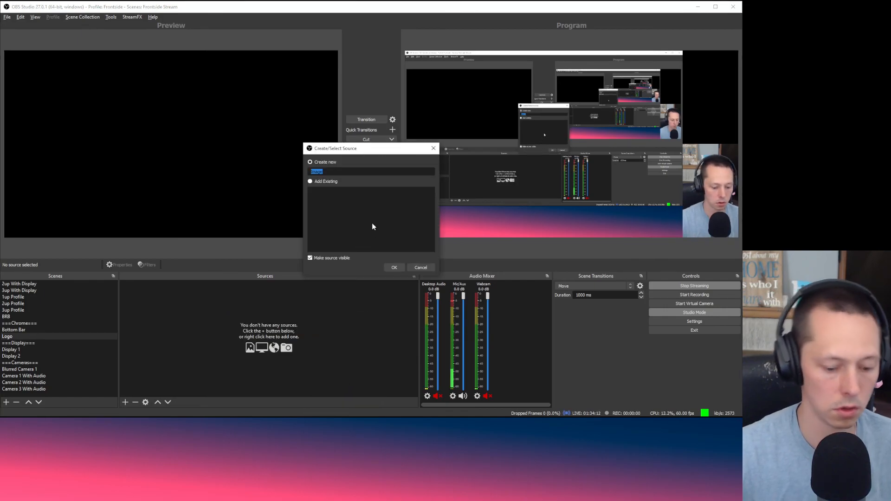
pyautogui.write('Logo')
pyautogui.press('Return')
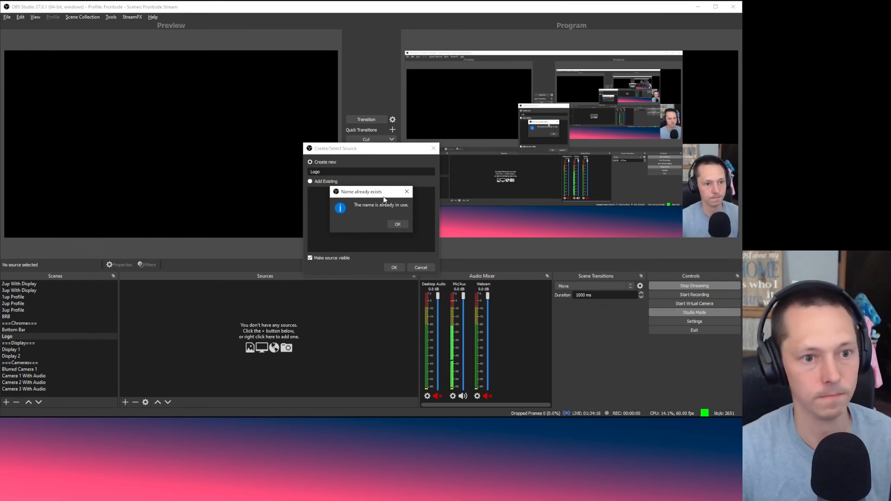
pyautogui.click(398, 225)
pyautogui.hotkey('ctrl', 'a')
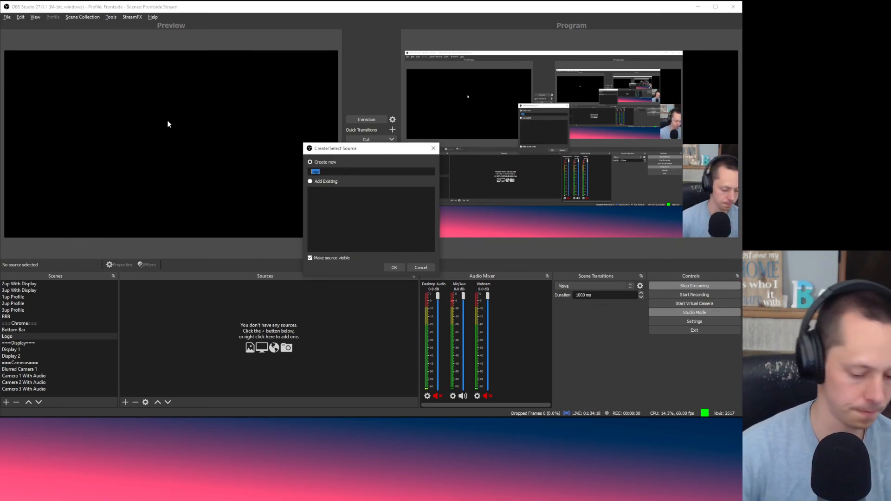
pyautogui.write('Frontside')
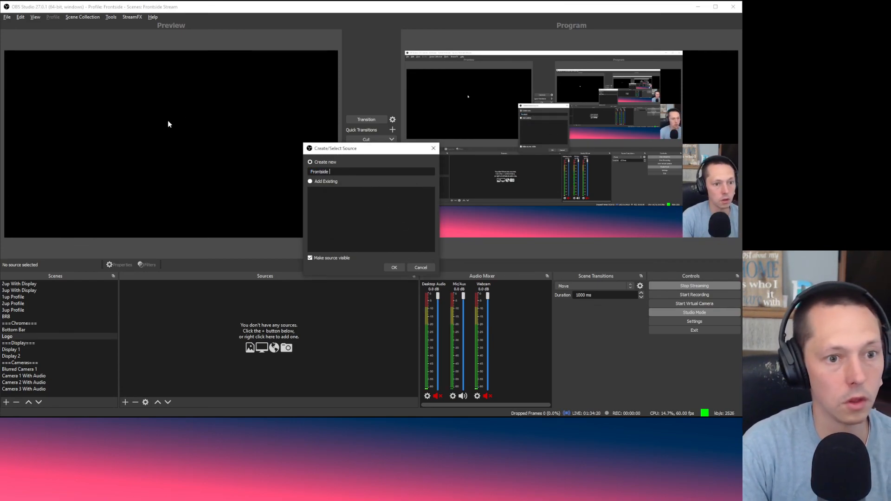
pyautogui.write(' Square')
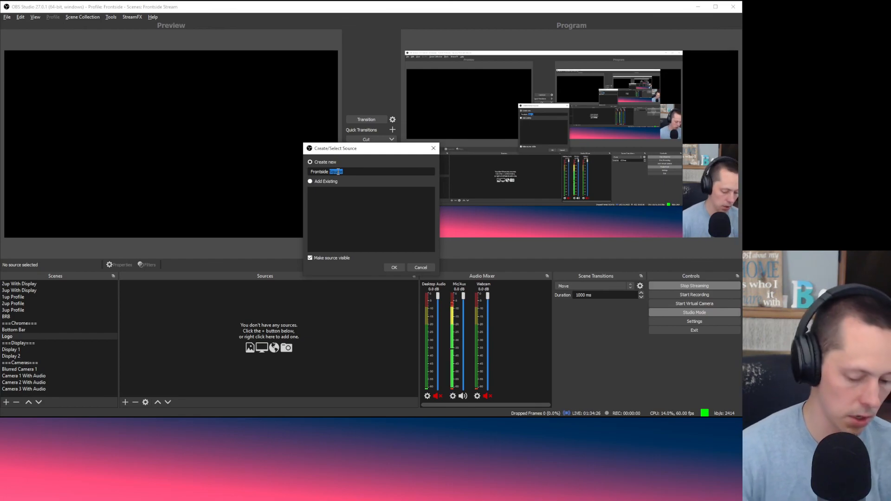
pyautogui.write('Cub')
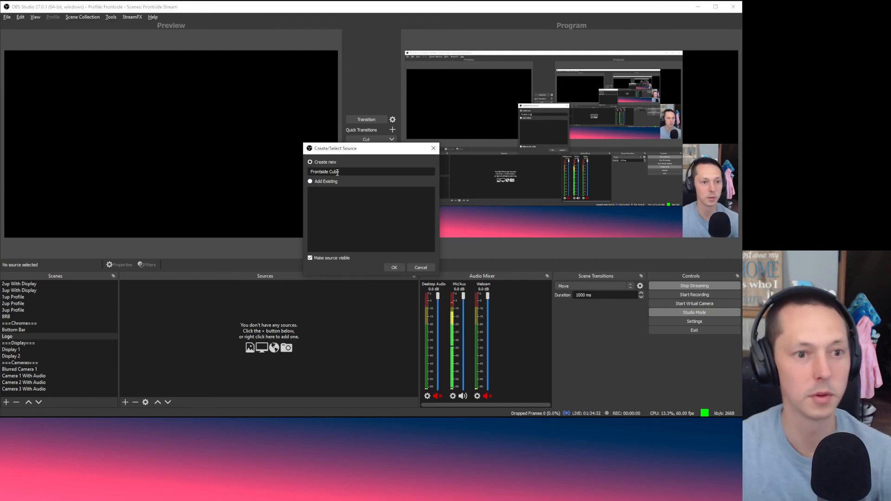
pyautogui.click(394, 268)
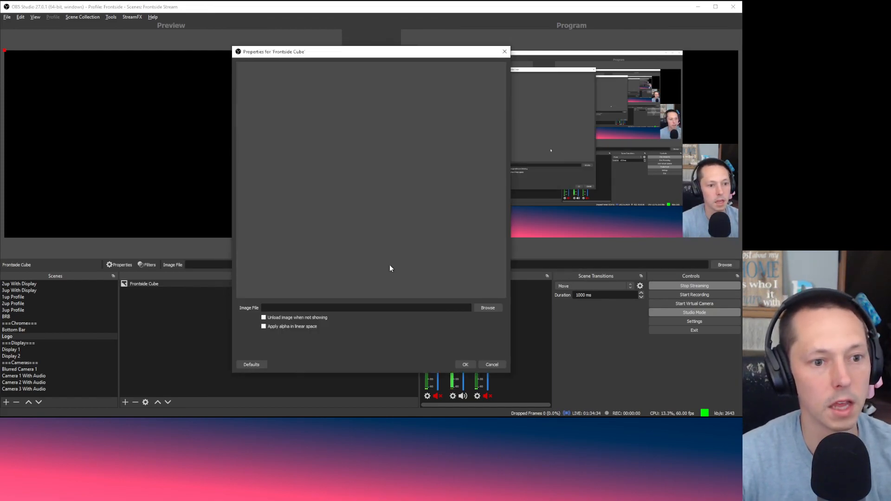
# Step: Select the F Icon PNG cube logo as the image file
pyautogui.click(495, 308)
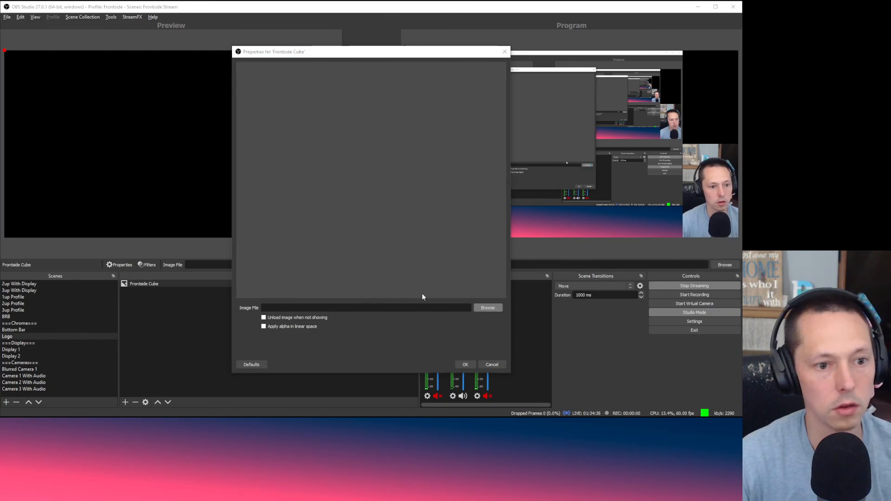
pyautogui.moveTo(345, 63); pyautogui.dragTo(0, 79)
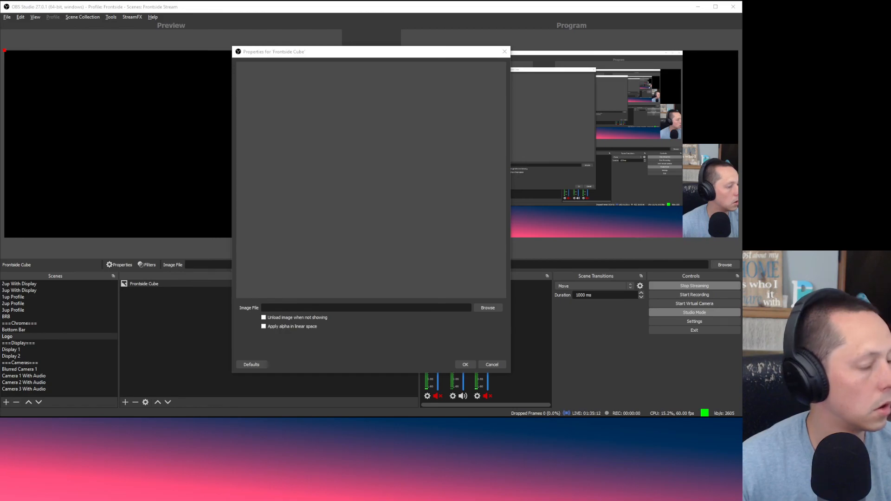
pyautogui.press('Return')
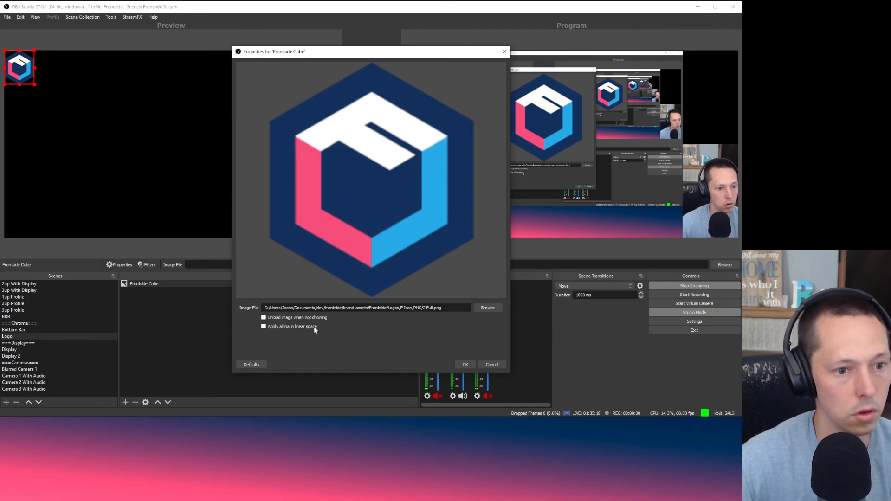
# Step: Place the Frontside Cube logo in the Logo scene's bottom-left corner, then view ===Chrome===
pyautogui.click(462, 366)
pyautogui.moveTo(18, 72); pyautogui.dragTo(19, 226)
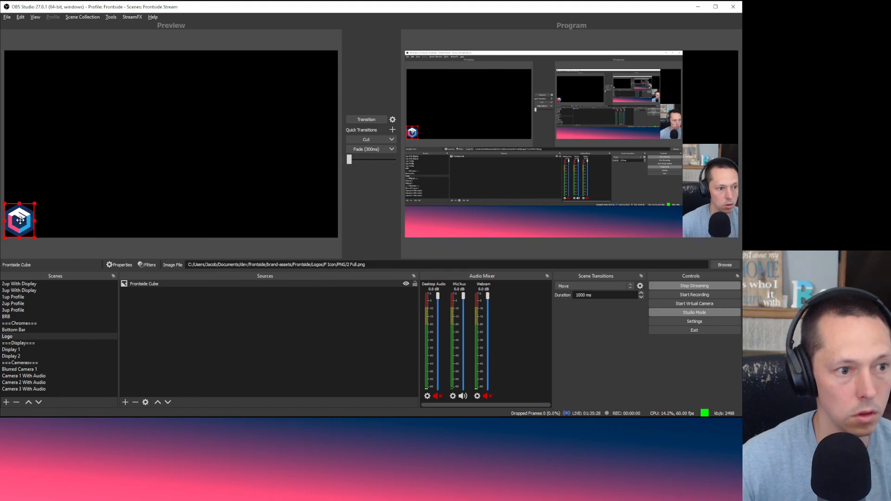
pyautogui.moveTo(18, 219); pyautogui.dragTo(21, 221)
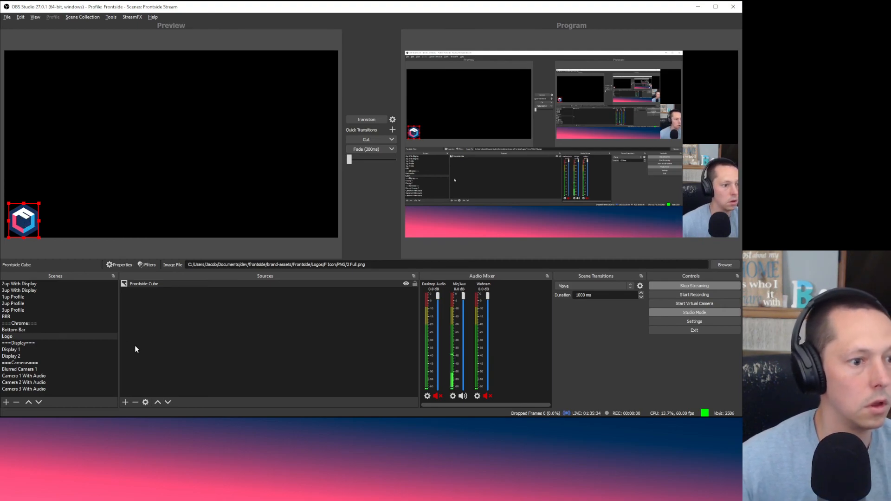
pyautogui.click(152, 352)
pyautogui.click(34, 324)
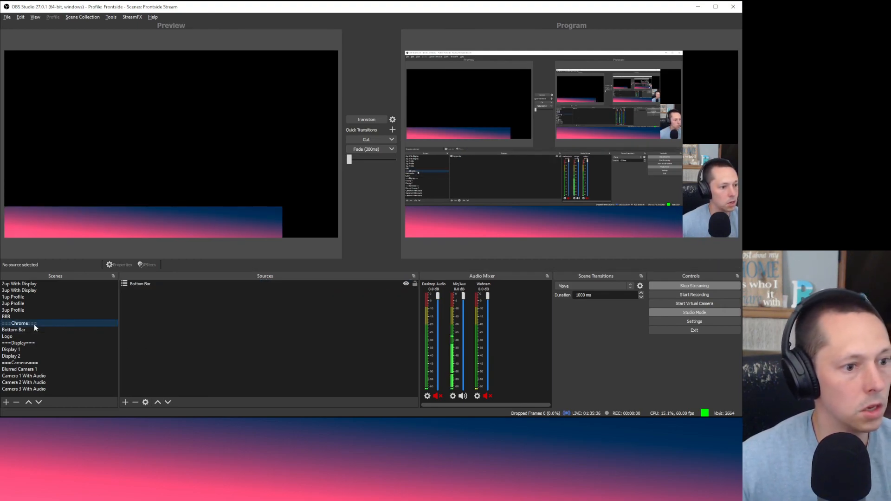
# Step: Add the existing Logo scene as a source in the ===Chrome=== scene
pyautogui.rightClick(221, 306)
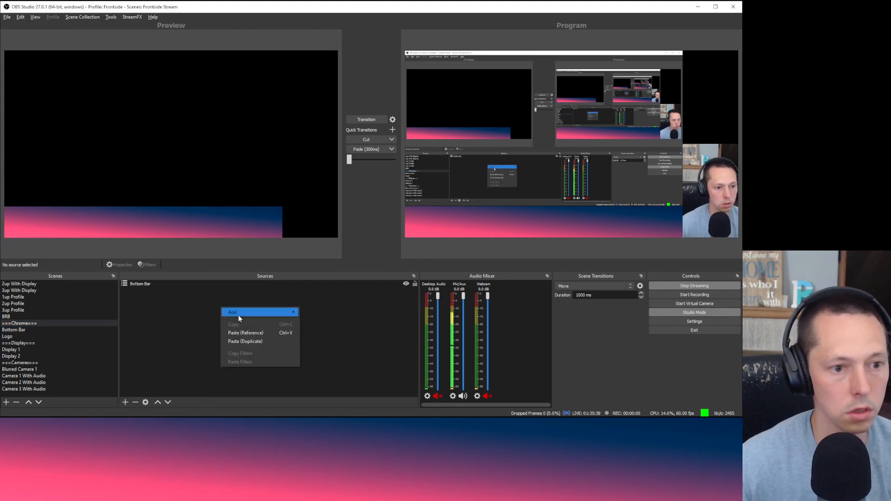
pyautogui.moveTo(239, 316)
pyautogui.click(335, 398)
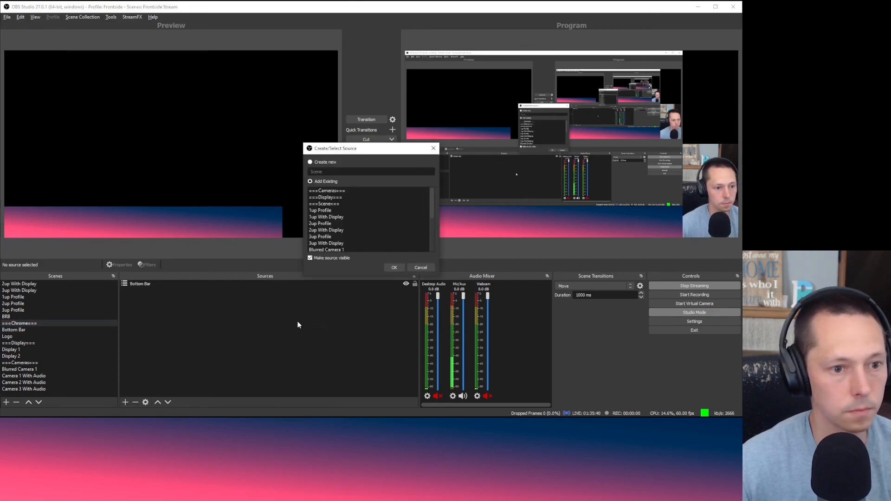
pyautogui.scroll(-3, 357, 213)
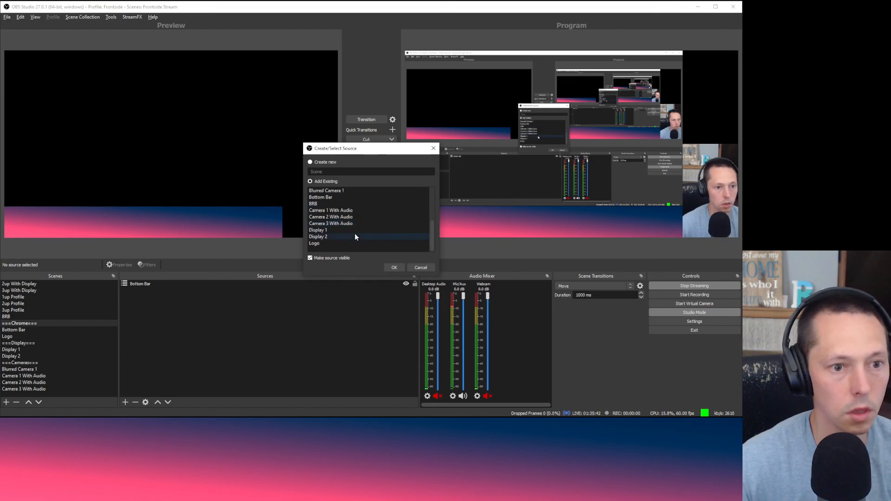
pyautogui.click(354, 244)
pyautogui.click(394, 268)
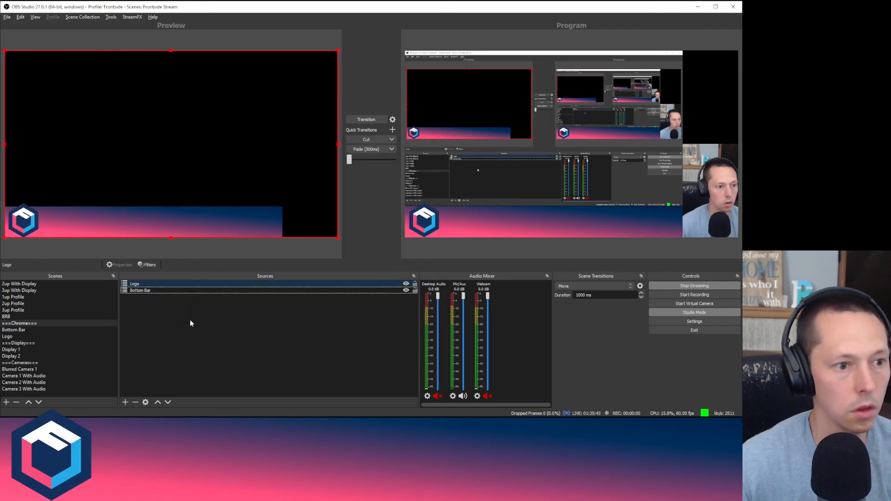
pyautogui.click(169, 354)
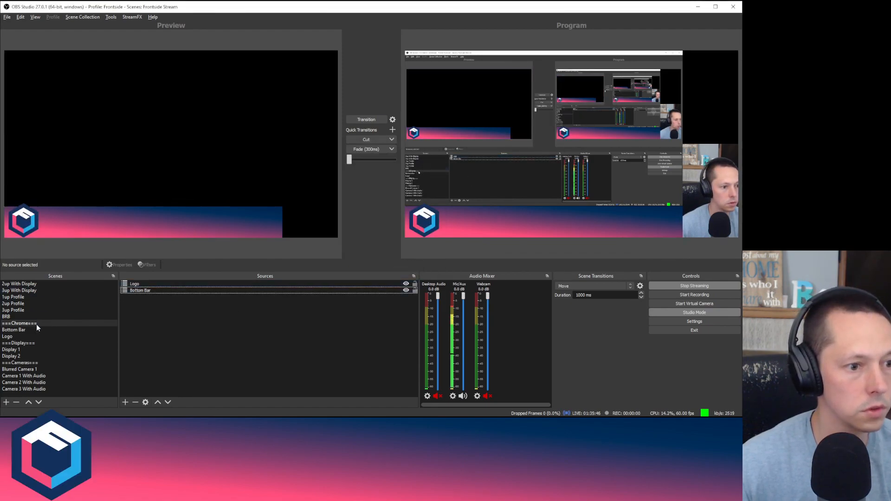
# Step: Try resizing the cube logo, undo it, and review the Logo and Bottom Bar sources
pyautogui.click(31, 335)
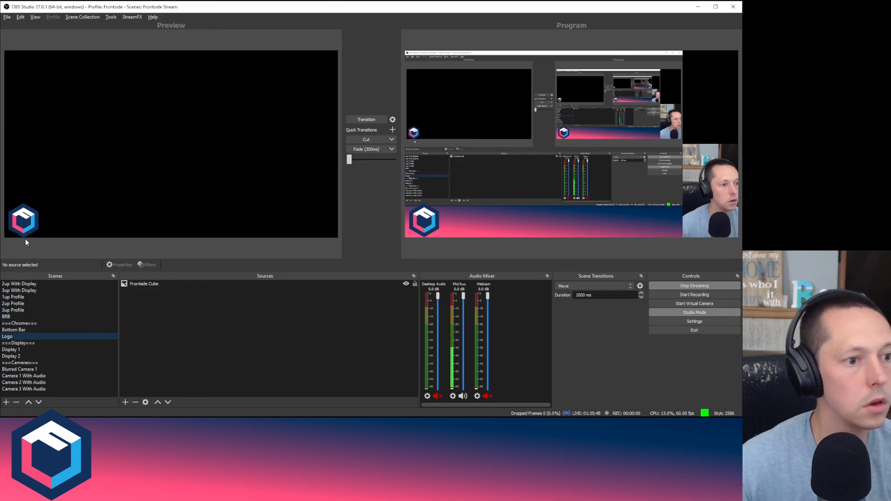
pyautogui.click(25, 227)
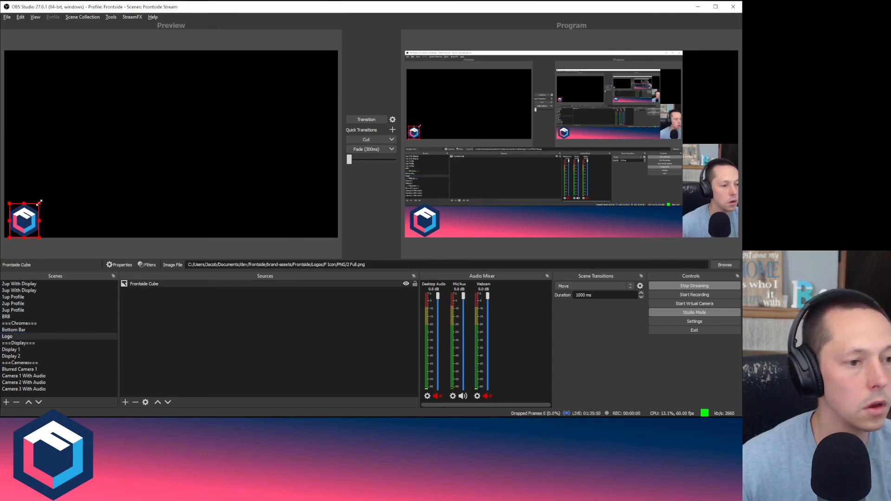
pyautogui.moveTo(39, 203); pyautogui.dragTo(34, 208)
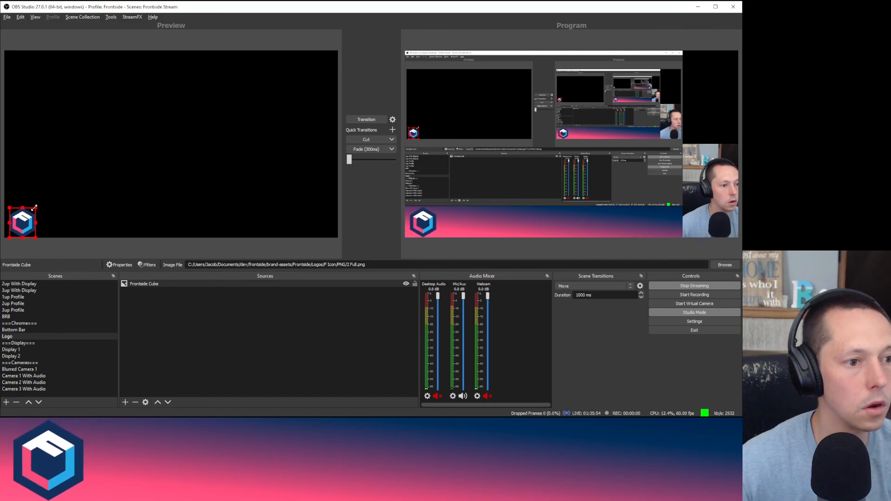
pyautogui.hotkey('ctrl', 'z')
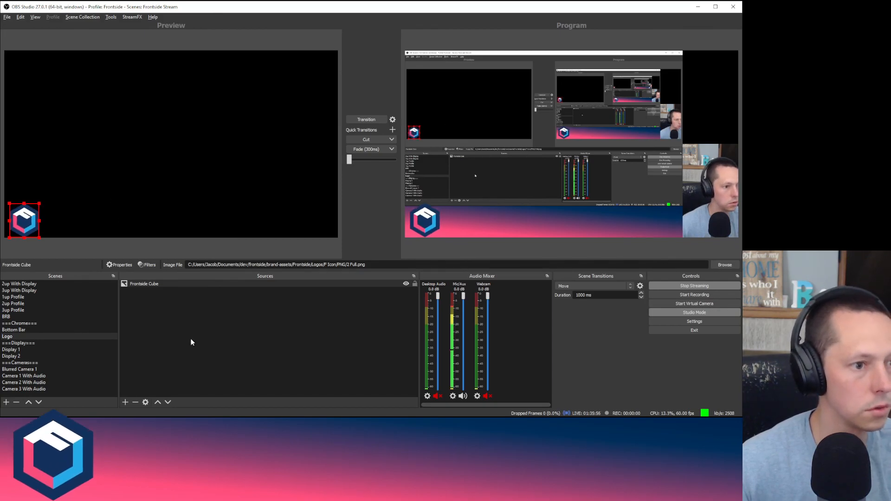
pyautogui.click(207, 363)
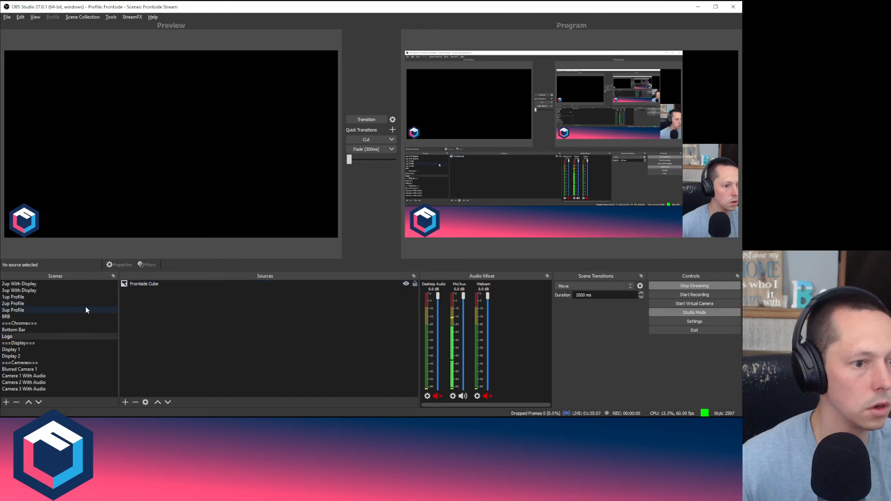
pyautogui.click(55, 324)
pyautogui.click(166, 285)
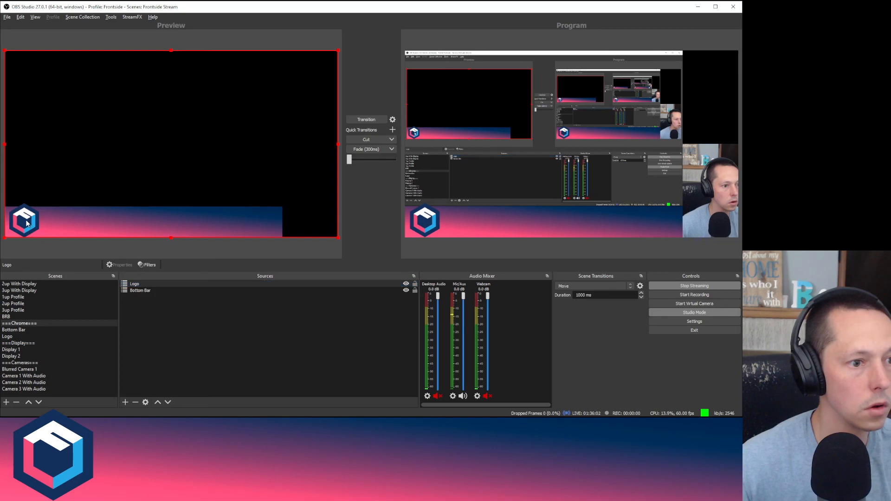
pyautogui.click(135, 291)
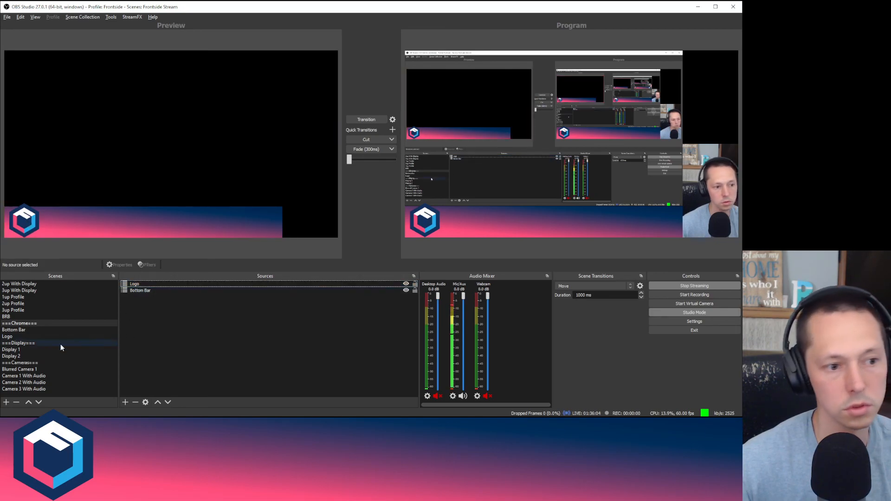
# Step: Shrink the Frontside Cube logo slightly and check it over the ===Chrome=== bottom bar
pyautogui.click(49, 335)
pyautogui.click(35, 226)
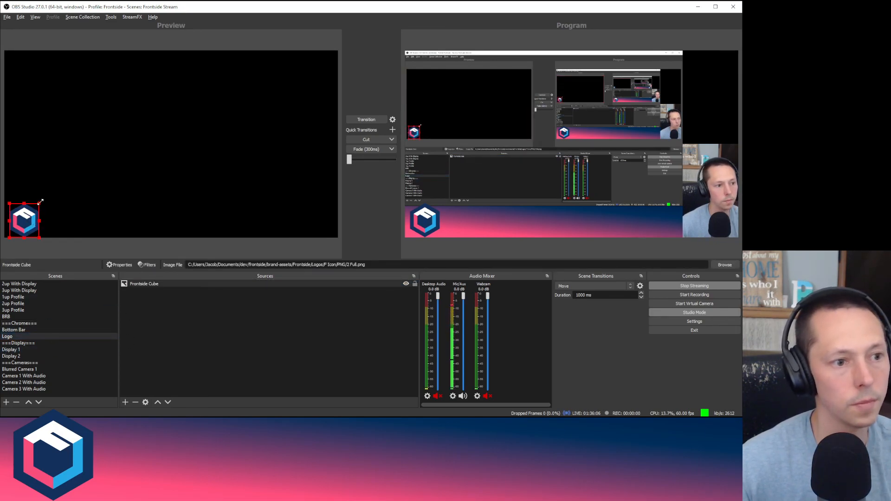
pyautogui.moveTo(40, 204); pyautogui.dragTo(33, 213)
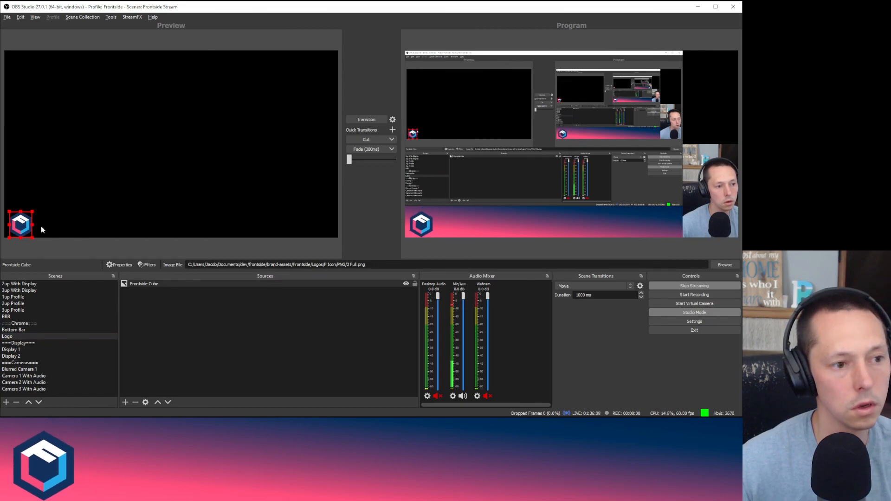
pyautogui.click(164, 322)
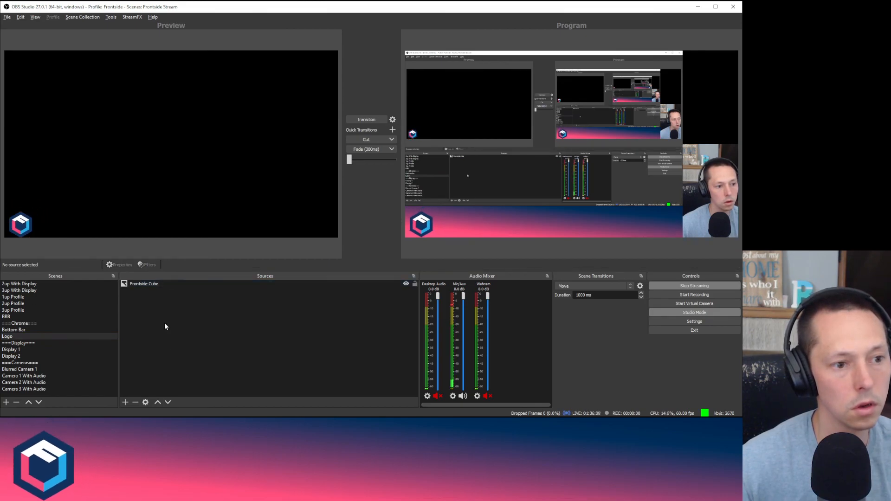
pyautogui.click(62, 323)
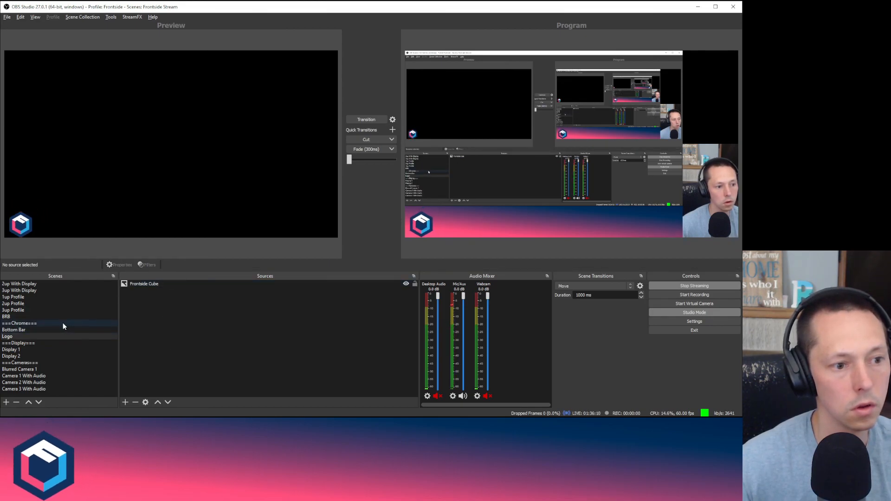
pyautogui.click(19, 337)
pyautogui.click(20, 226)
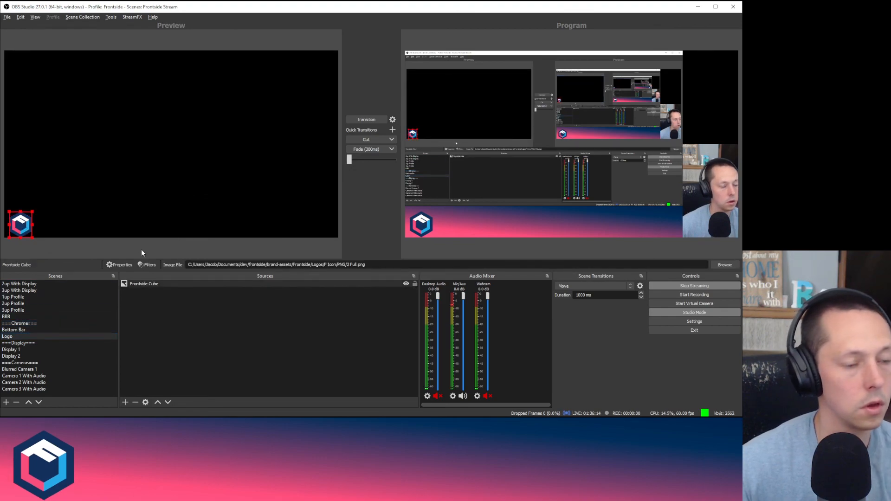
pyautogui.click(211, 371)
pyautogui.click(46, 325)
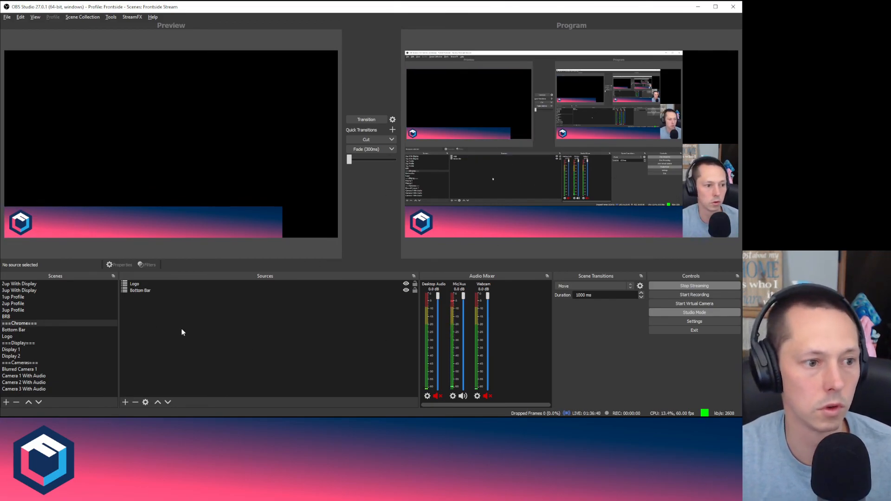
# Step: Transition 2up With Display live, then transition 2up Profile to program output
pyautogui.scroll(1, 65, 297)
pyautogui.click(66, 296)
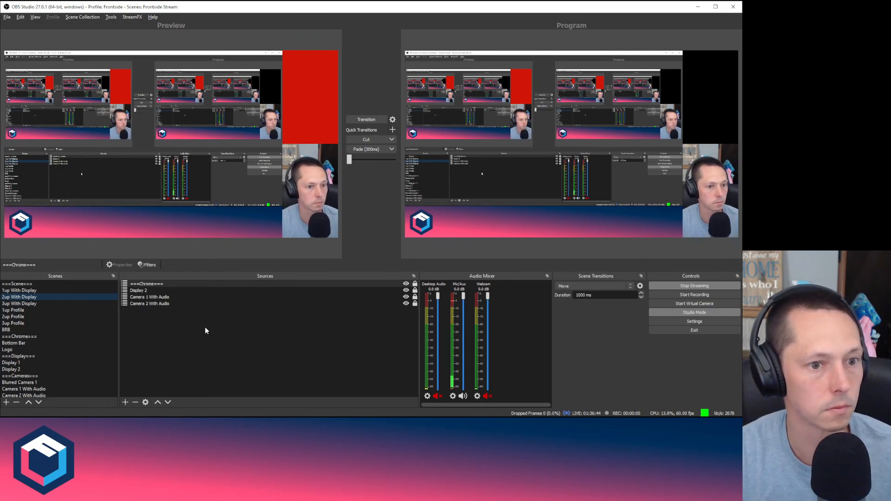
pyautogui.click(381, 121)
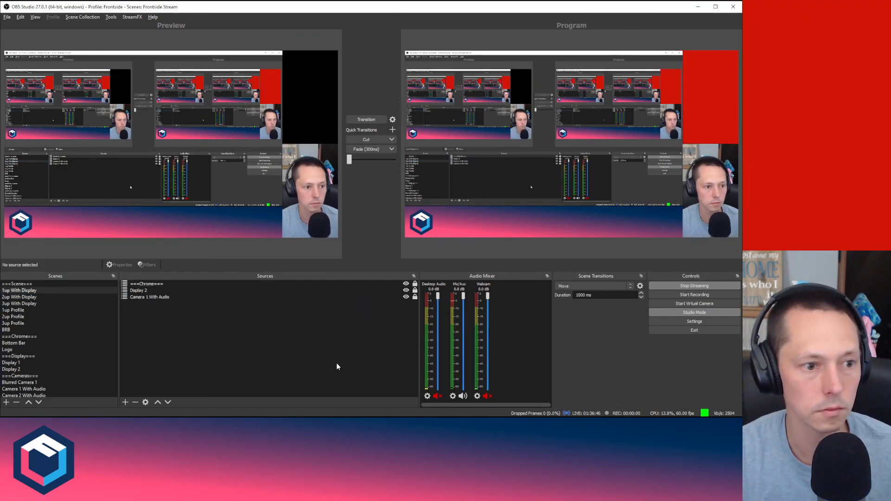
pyautogui.click(36, 316)
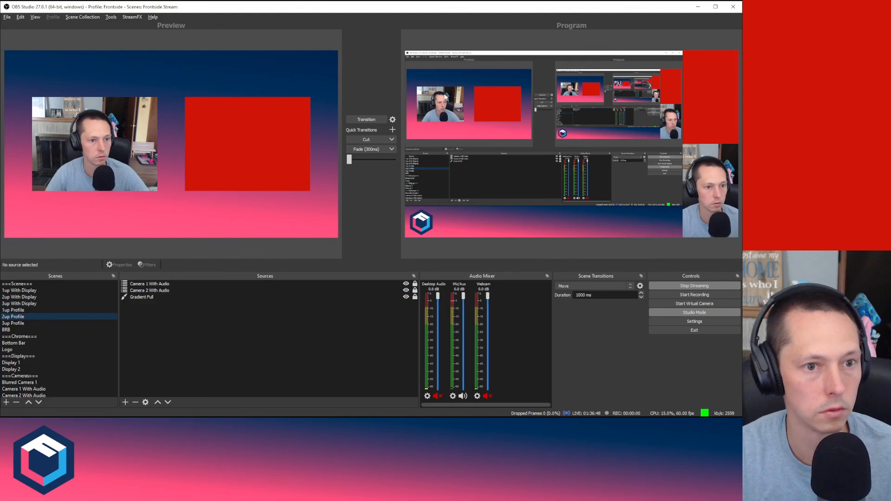
pyautogui.click(367, 119)
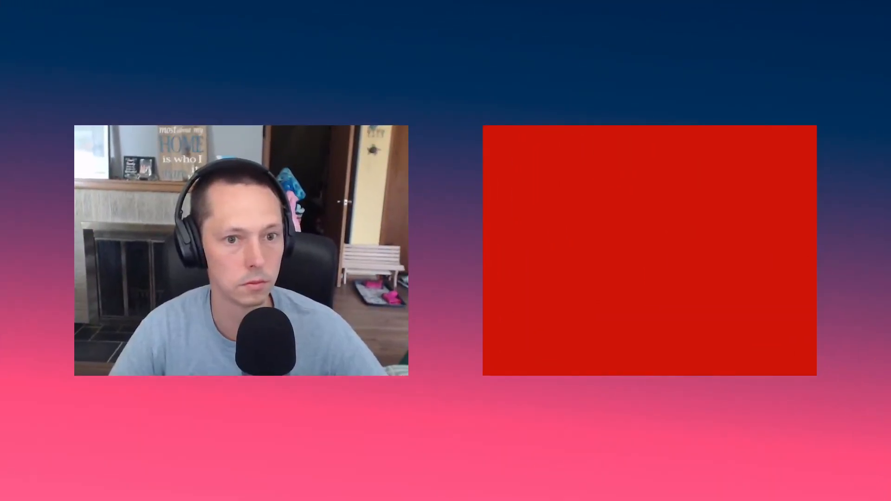